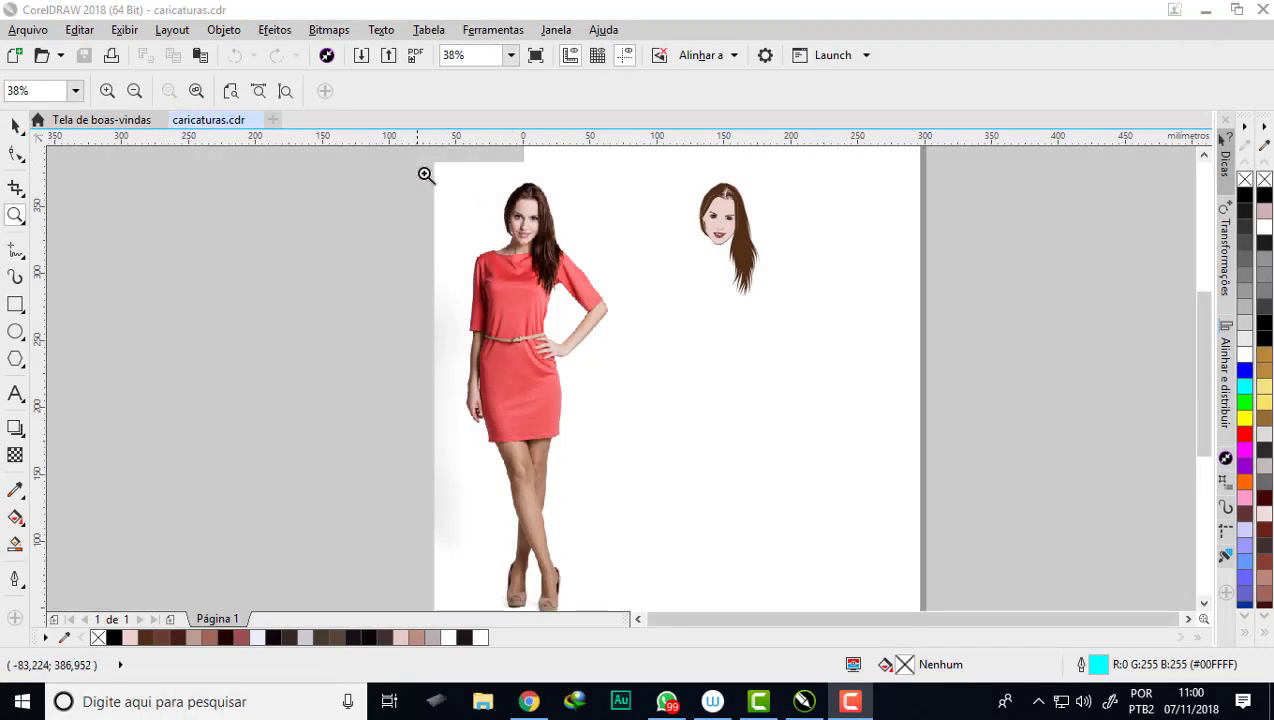
- Zoom into part of the caricature drawing before leaving it for the welcome screen
left_click_drag(767, 292, 768, 290)
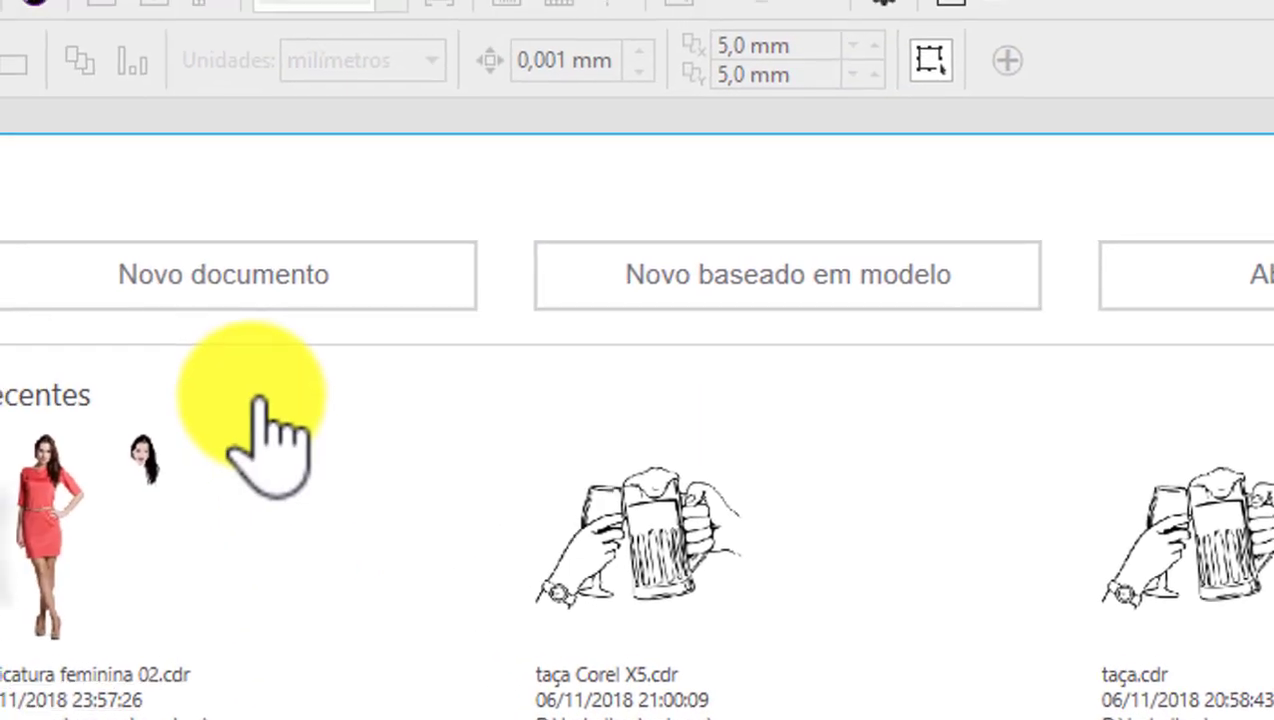
- Create Sem título-1 as a blank A3 (297 × 420 mm) document in RGB at 300 dpi
left_click(290, 283)
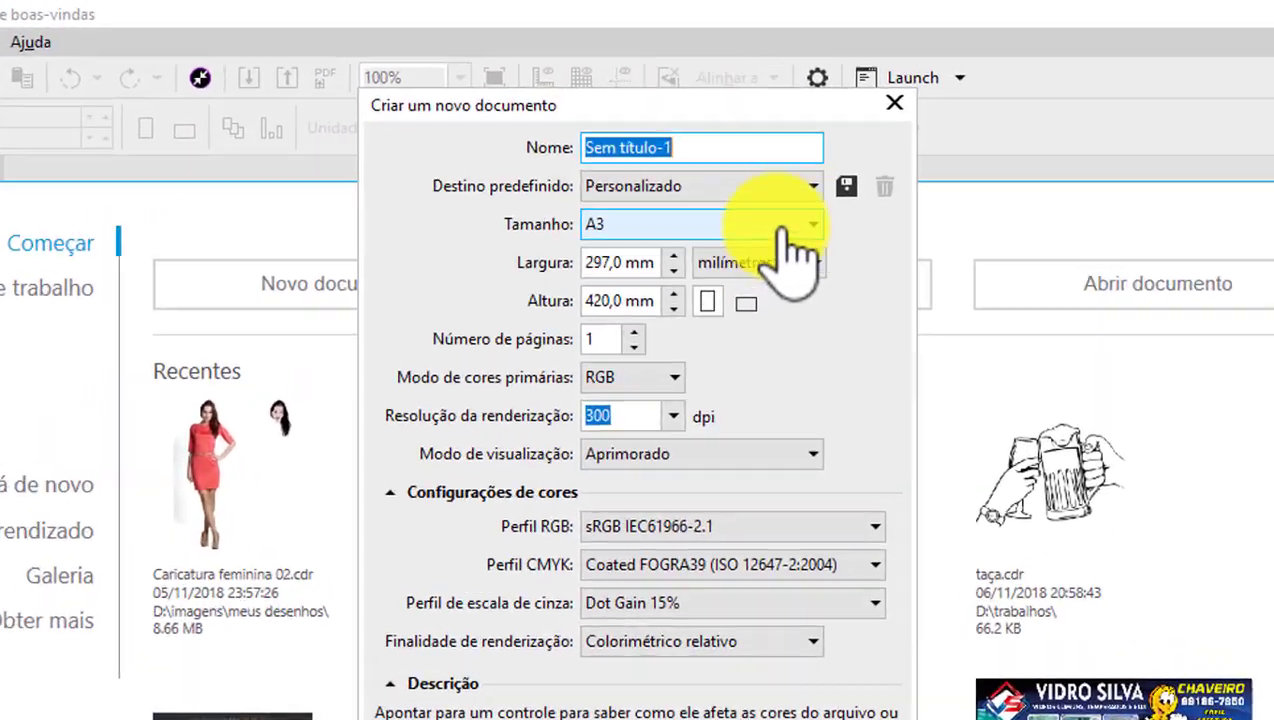
left_click(800, 226)
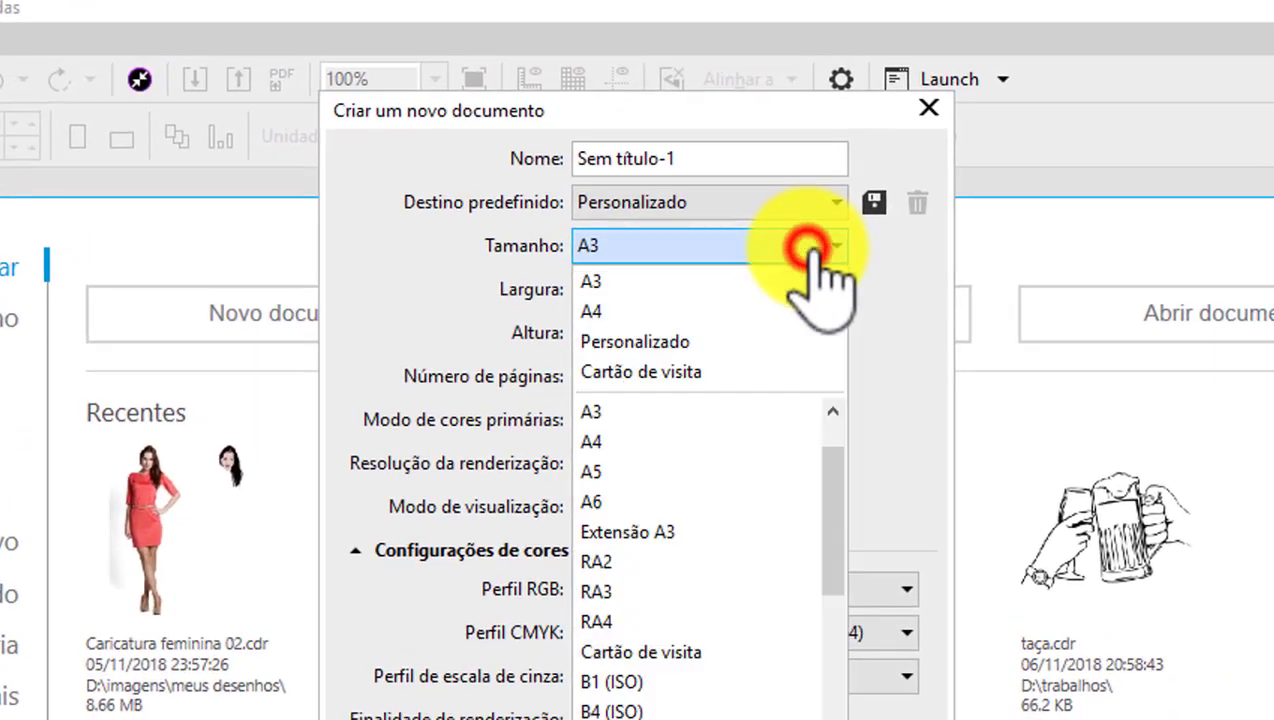
left_click(695, 252)
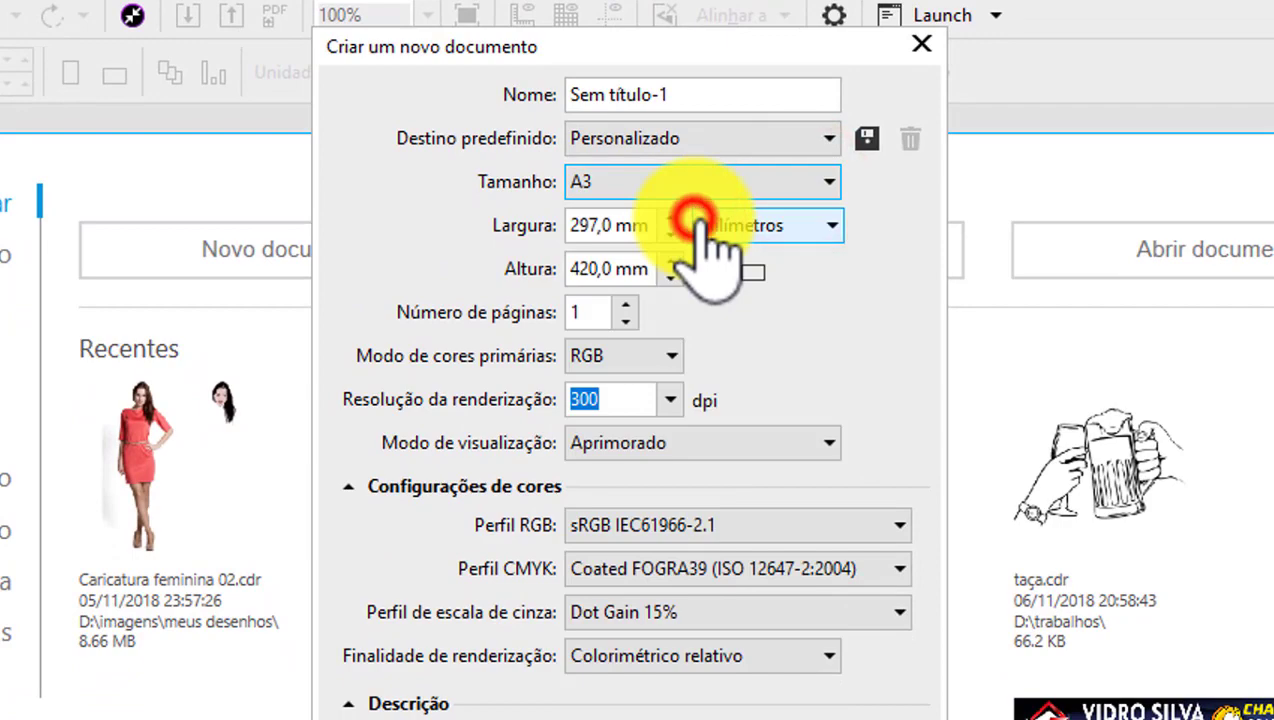
left_click(672, 352)
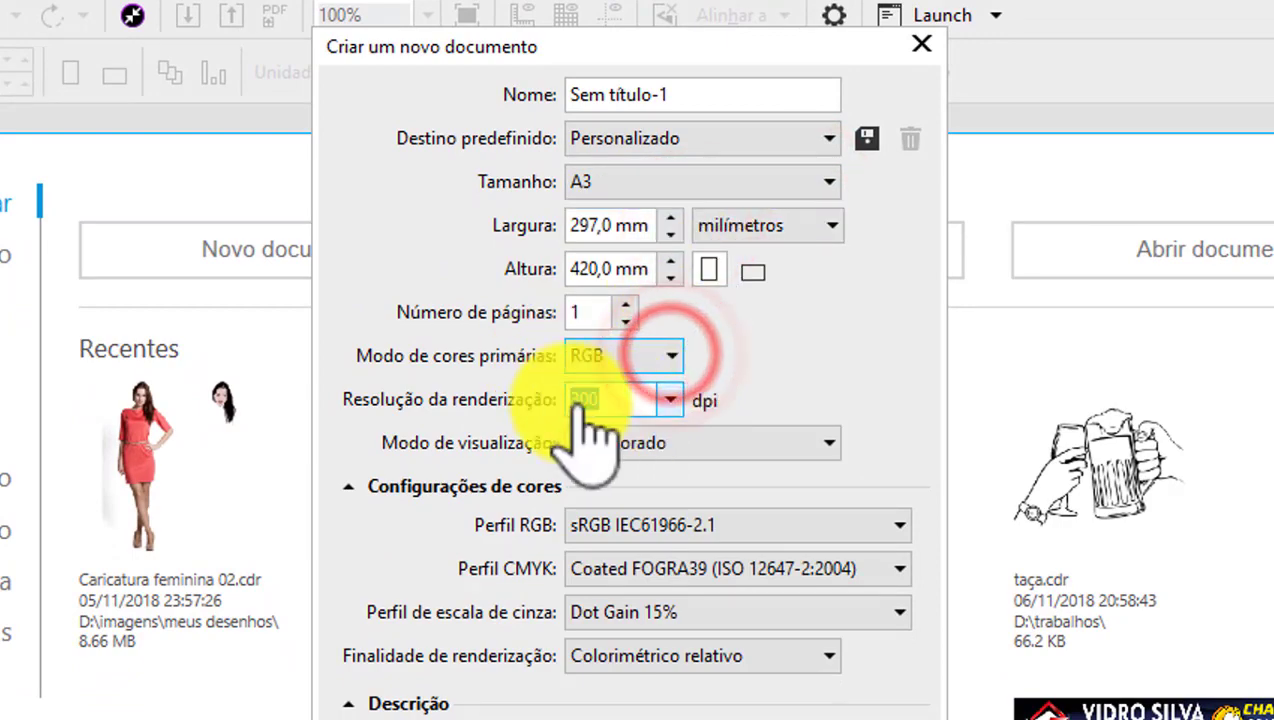
left_click(668, 399)
left_click(672, 400)
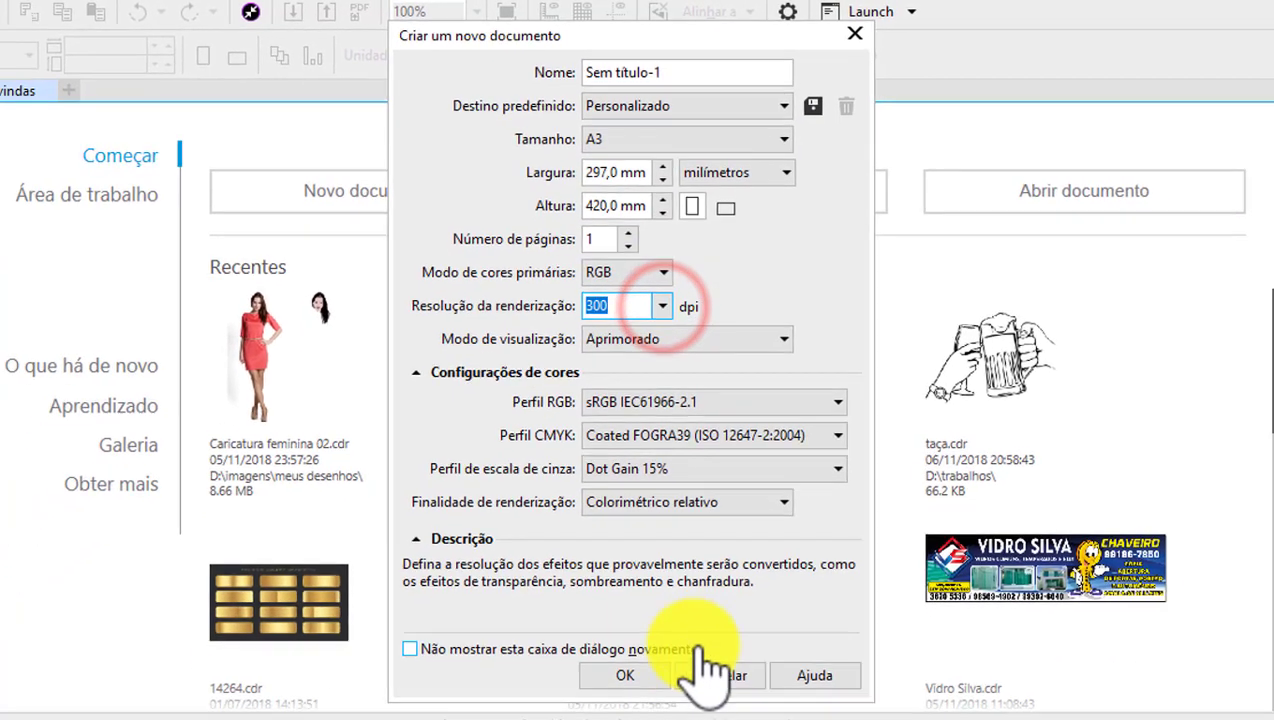
left_click(628, 663)
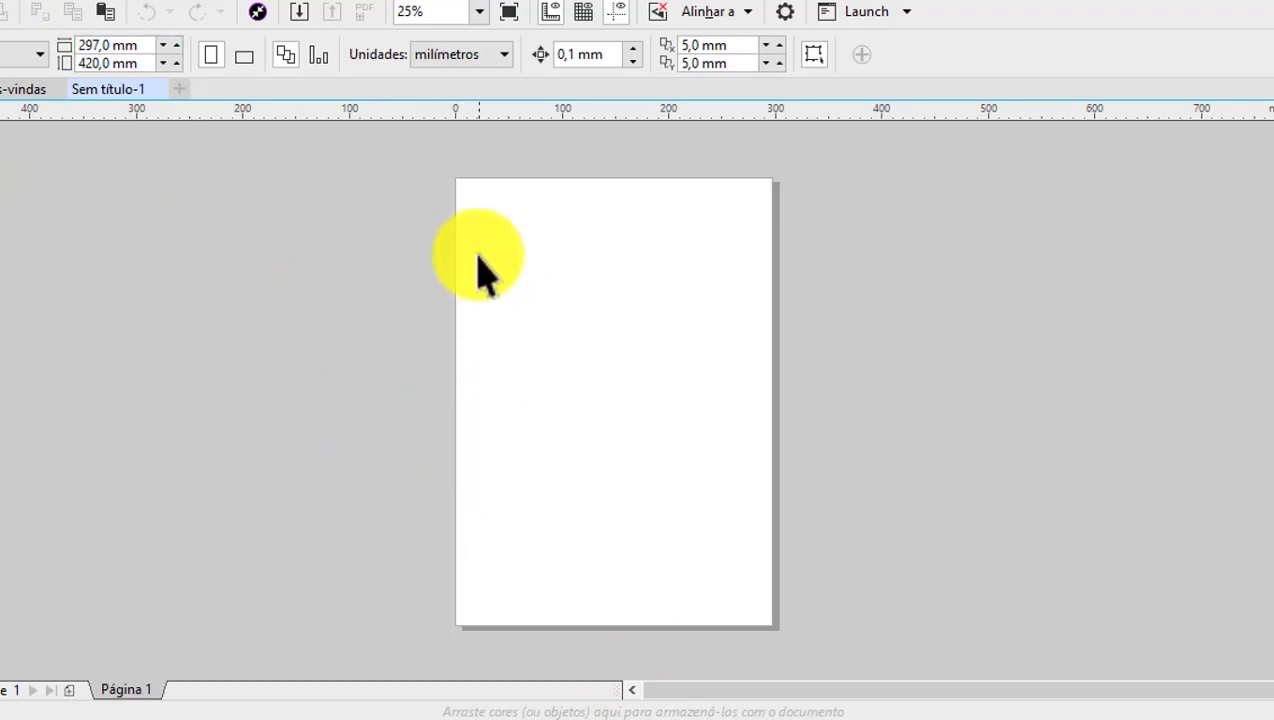
- Import Depositphotos_13721193_original from the modelos folder
left_click(303, 13)
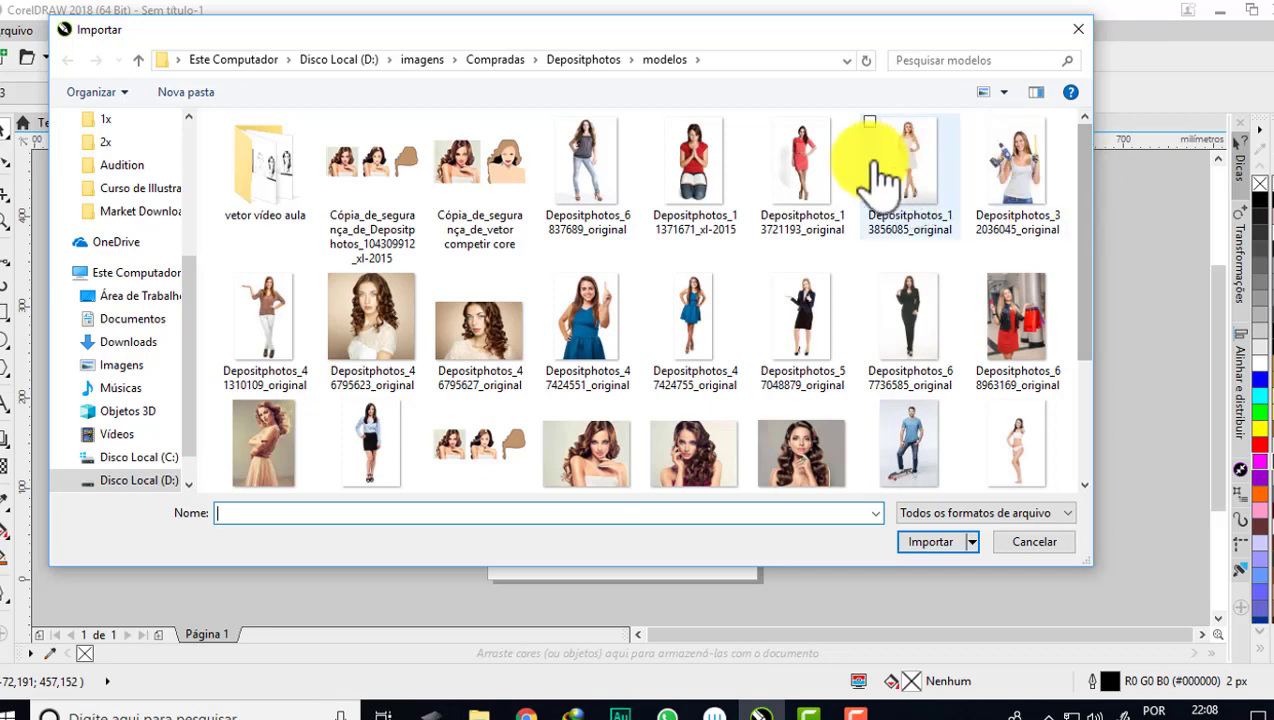
left_click(815, 150)
left_click(955, 548)
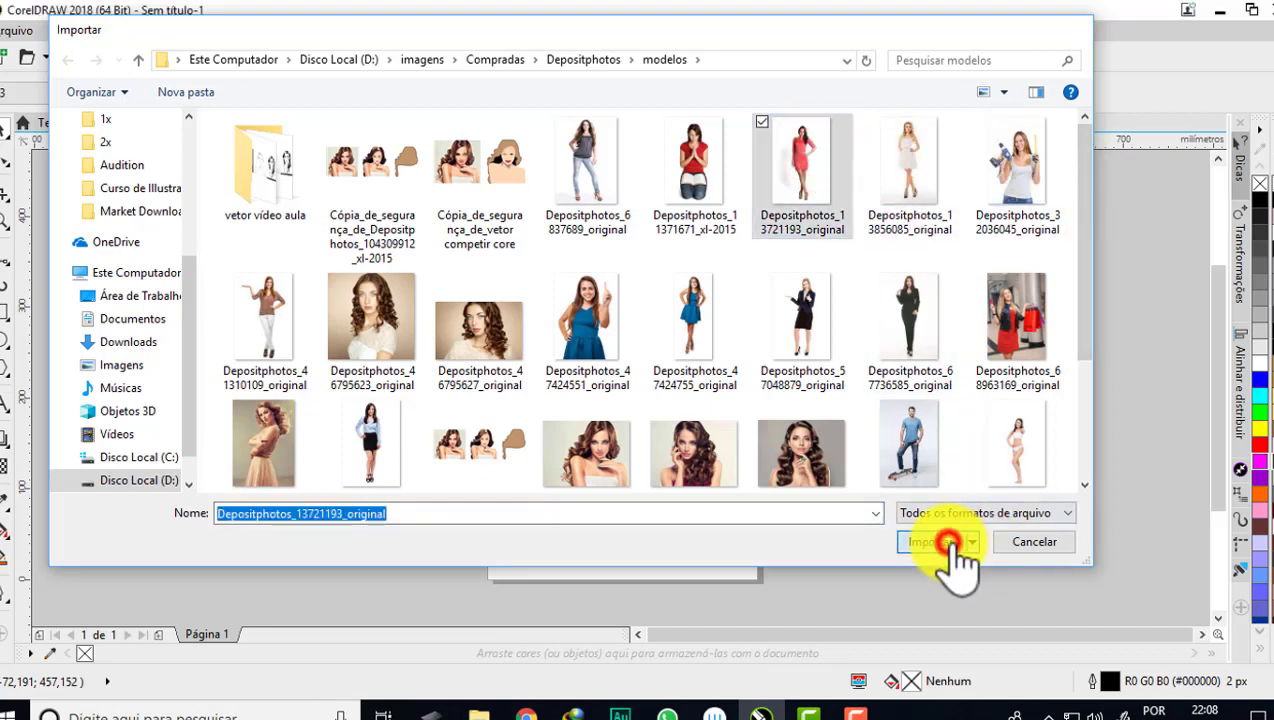
- Place the imported photo on the page and scale it down to 79.1%
left_click(505, 214)
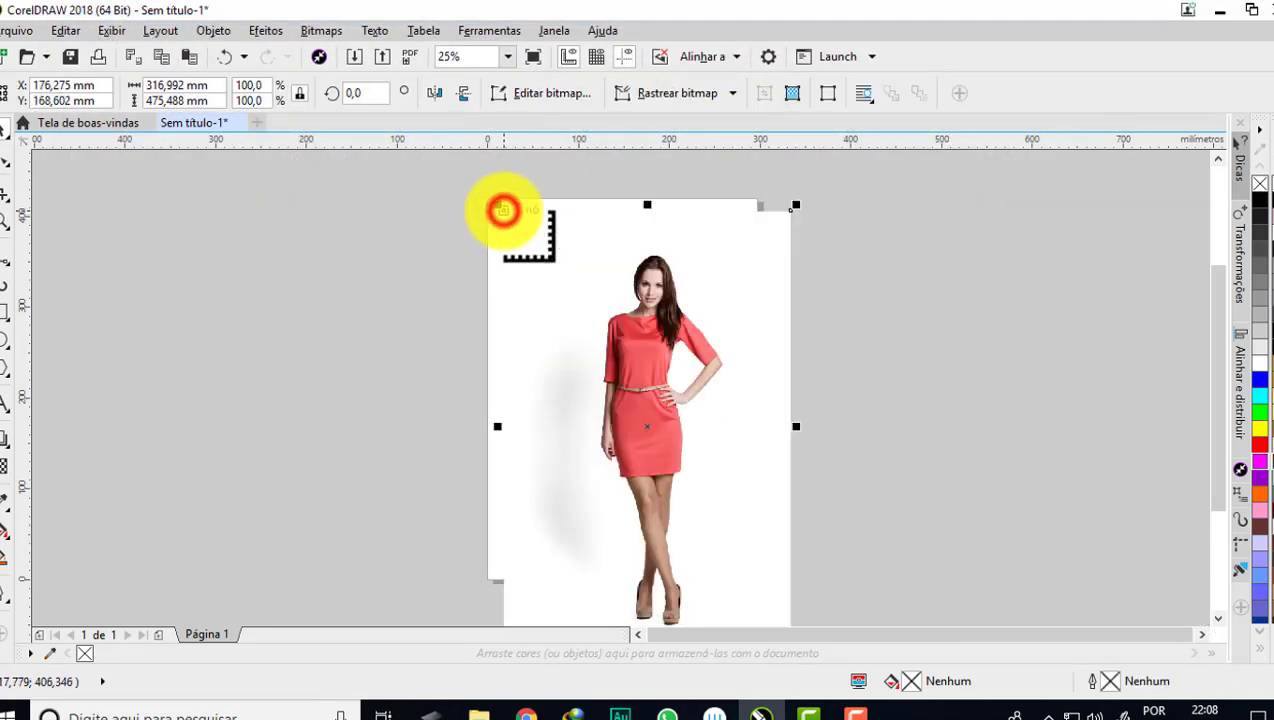
scroll(645, 285, "down", 1)
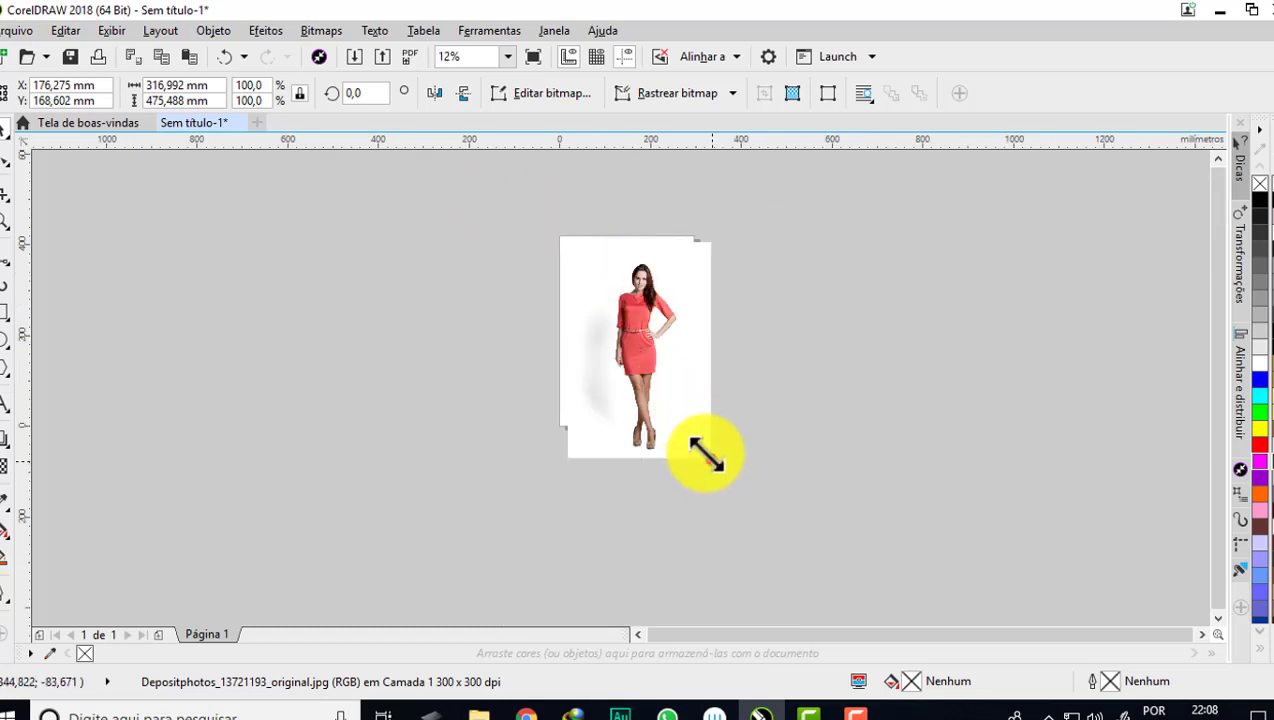
left_click_drag(705, 455, 711, 455)
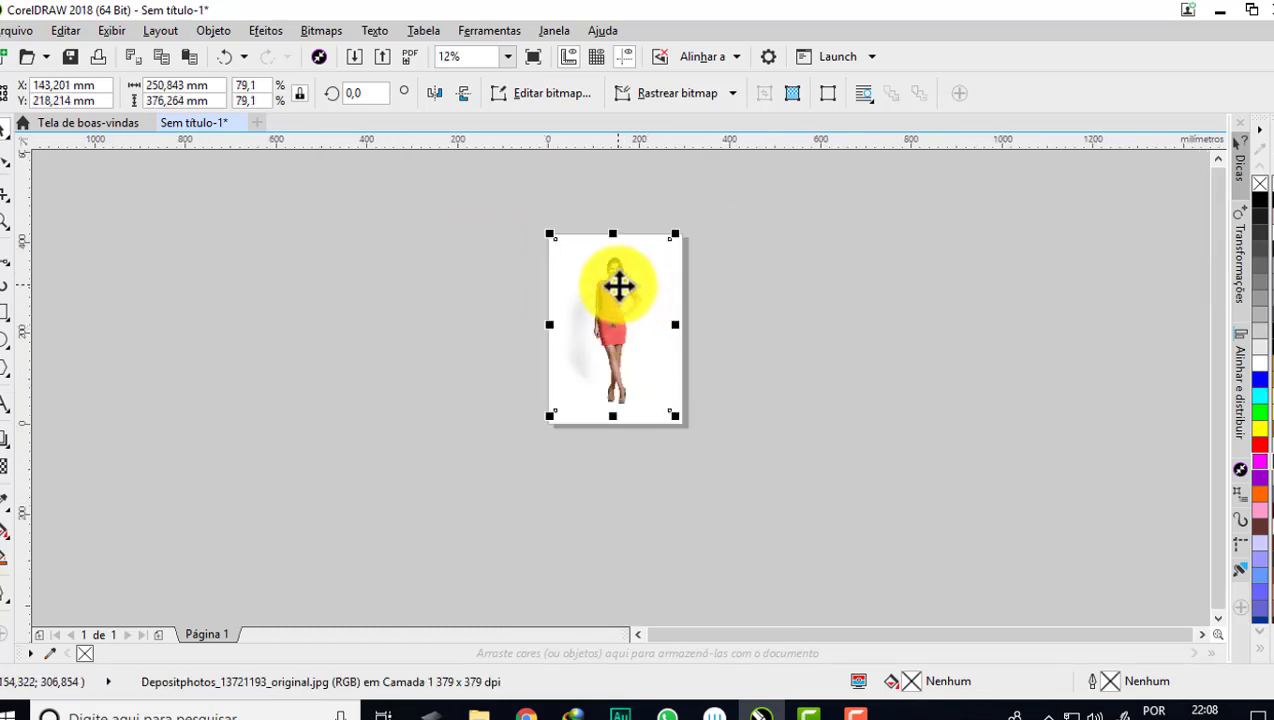
scroll(618, 286, "up", 1)
scroll(618, 286, "up", 1)
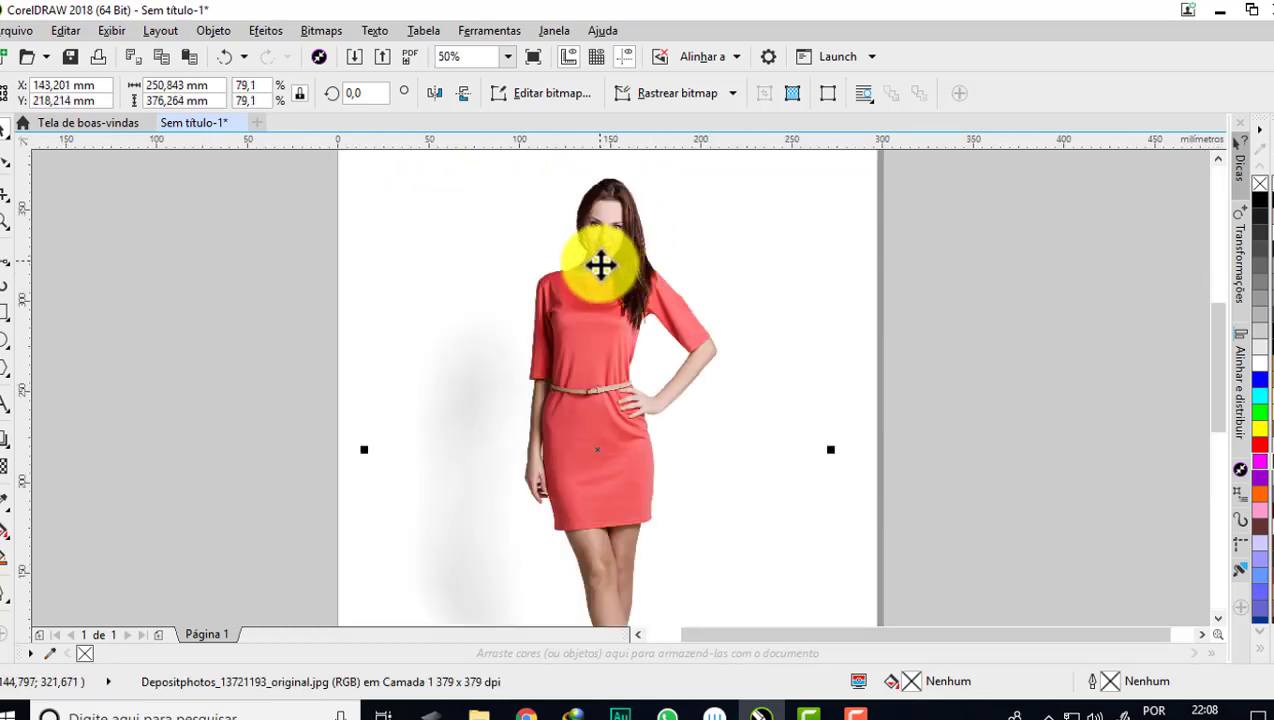
scroll(584, 342, "down", 1)
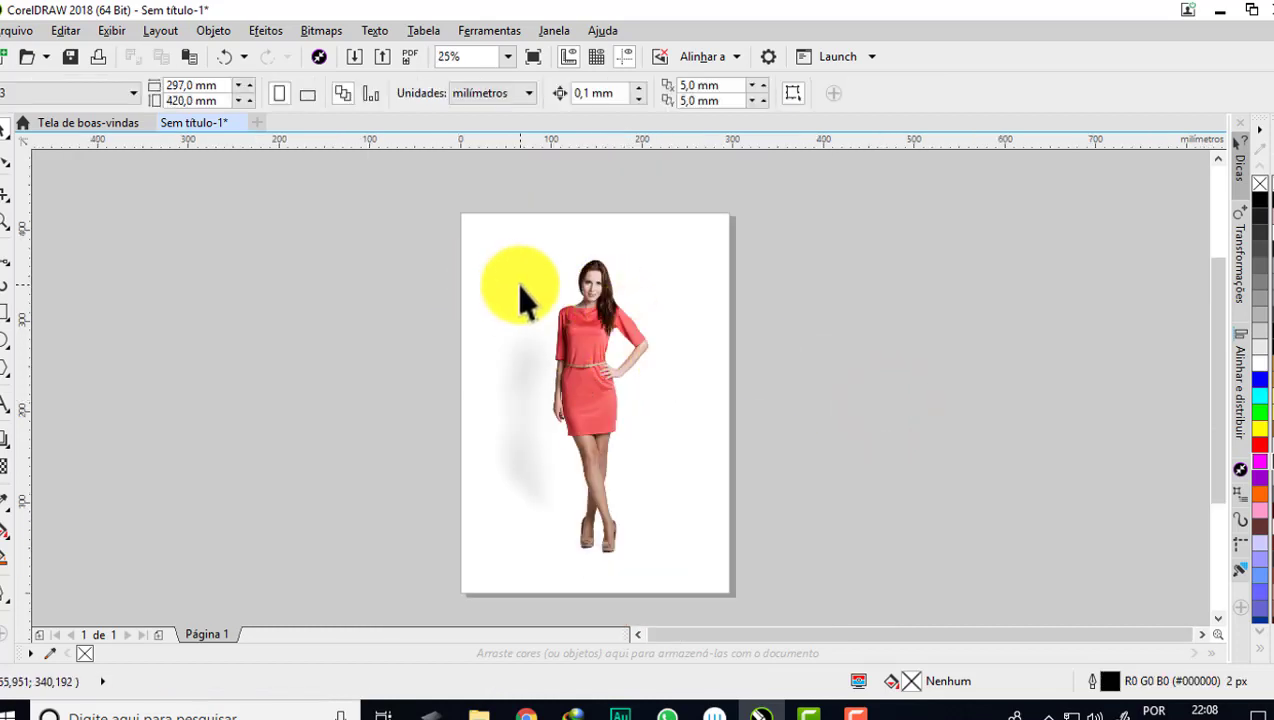
- Crop the photo to the area around the woman and return to the Pick tool
left_click(8, 195)
mouse_move(531, 248)
left_mouse_down()
mouse_move(537, 343)
mouse_move(662, 566)
left_mouse_up()
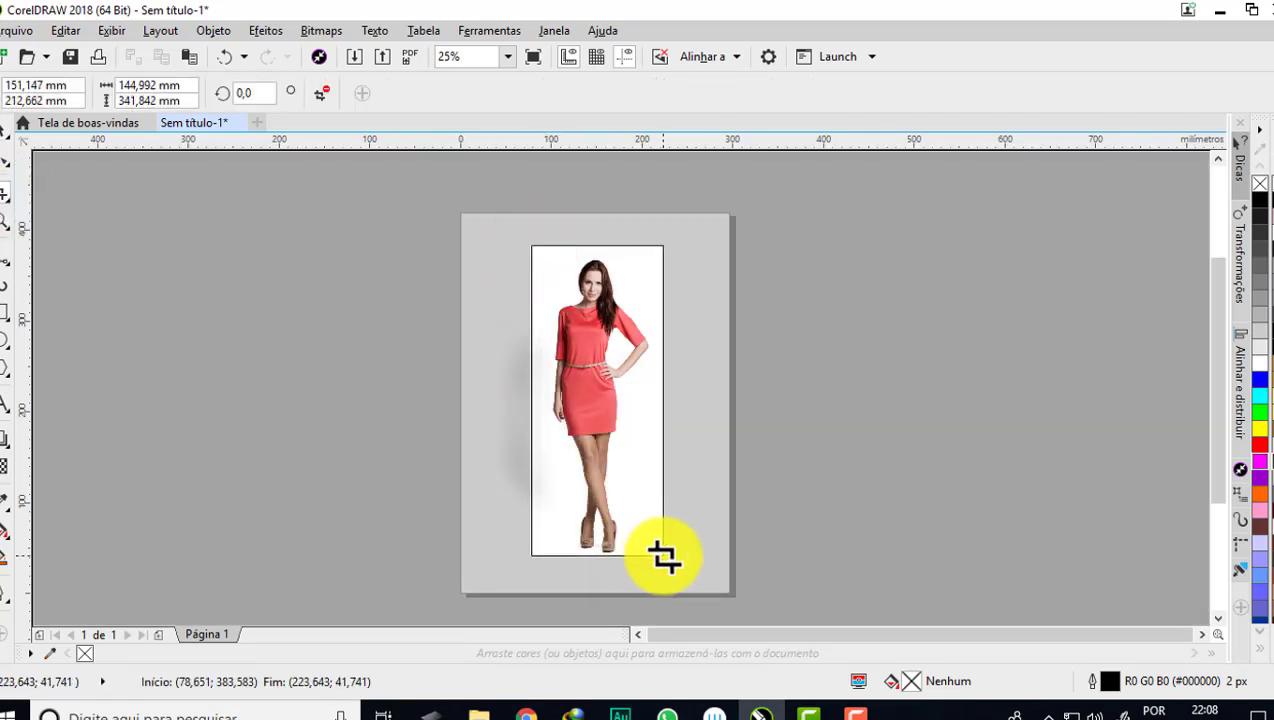
key("space")
double_click(594, 375)
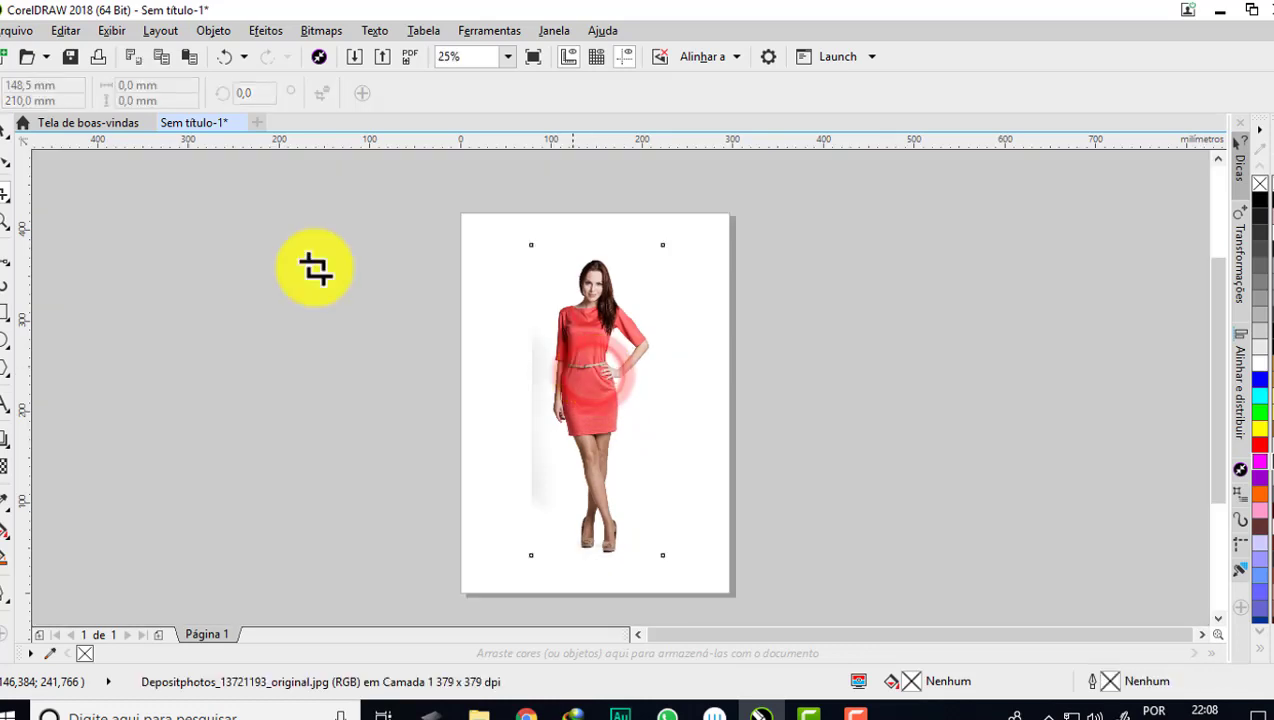
left_click(8, 130)
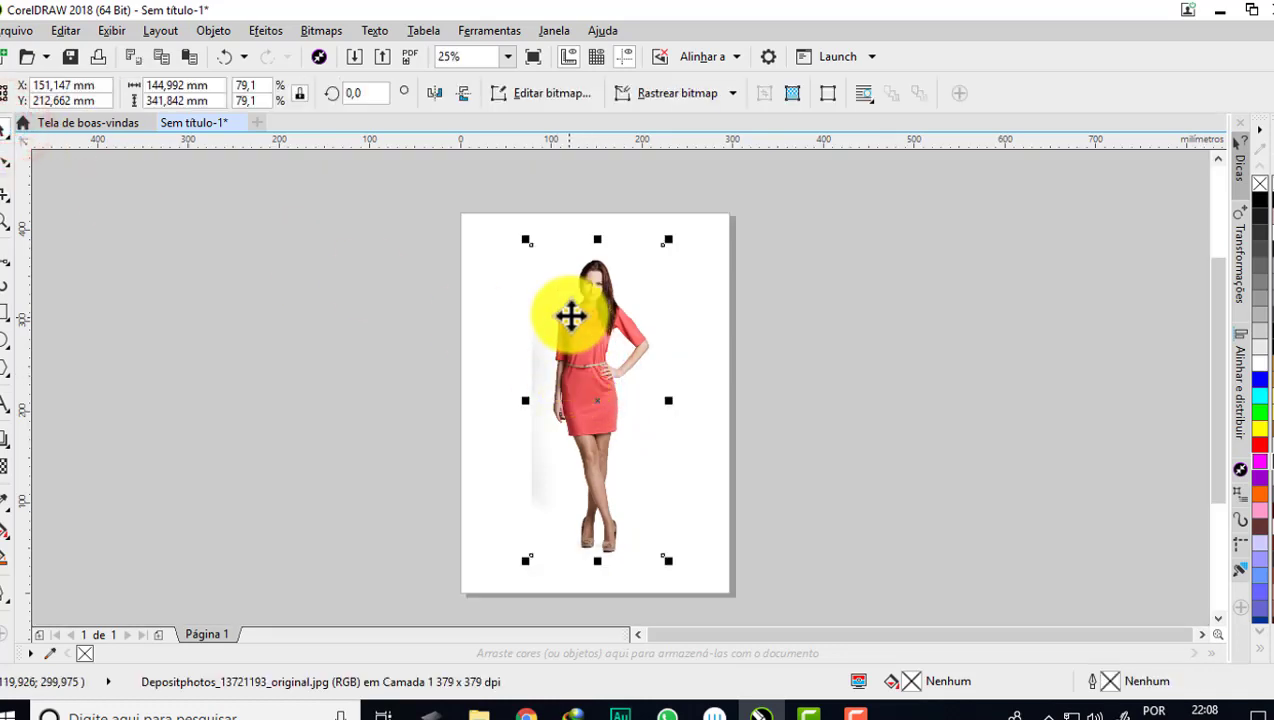
scroll(598, 248, "up", 1)
scroll(600, 248, "up", 1)
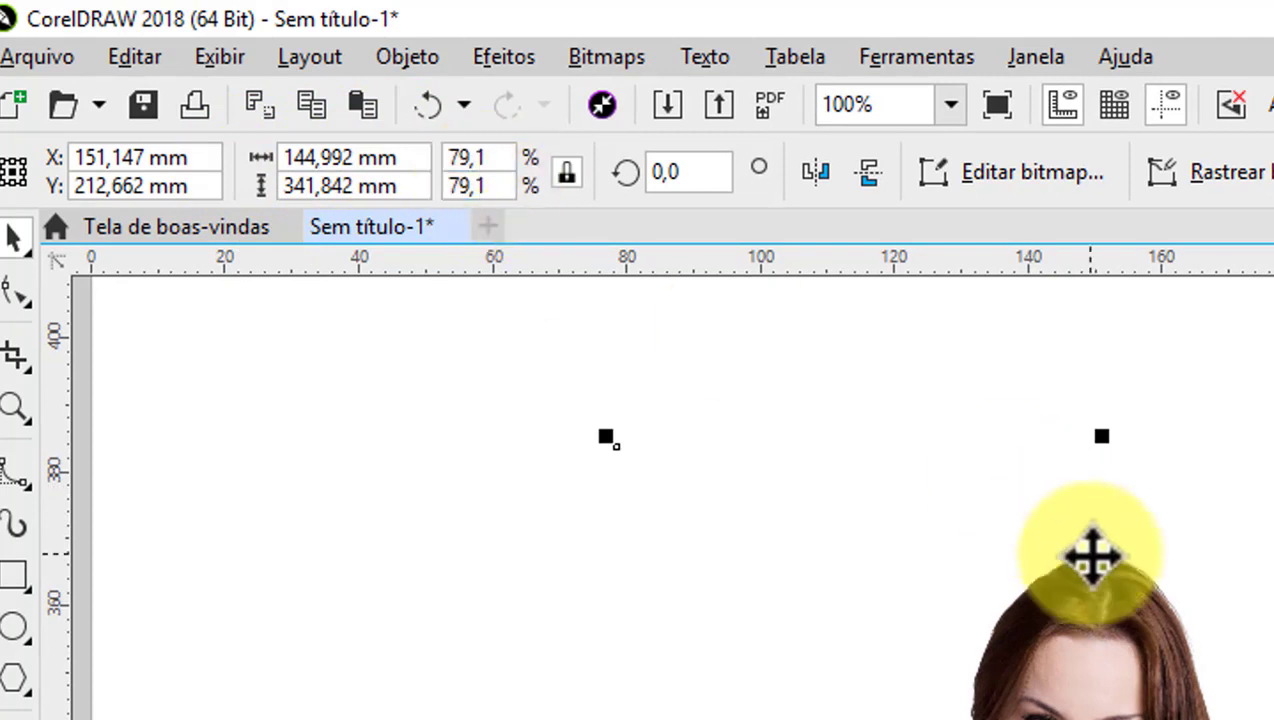
- Copy the photo's width value, 144,992 mm, from the property bar
scroll(1090, 550, "down", 2)
scroll(1070, 590, "up", 2)
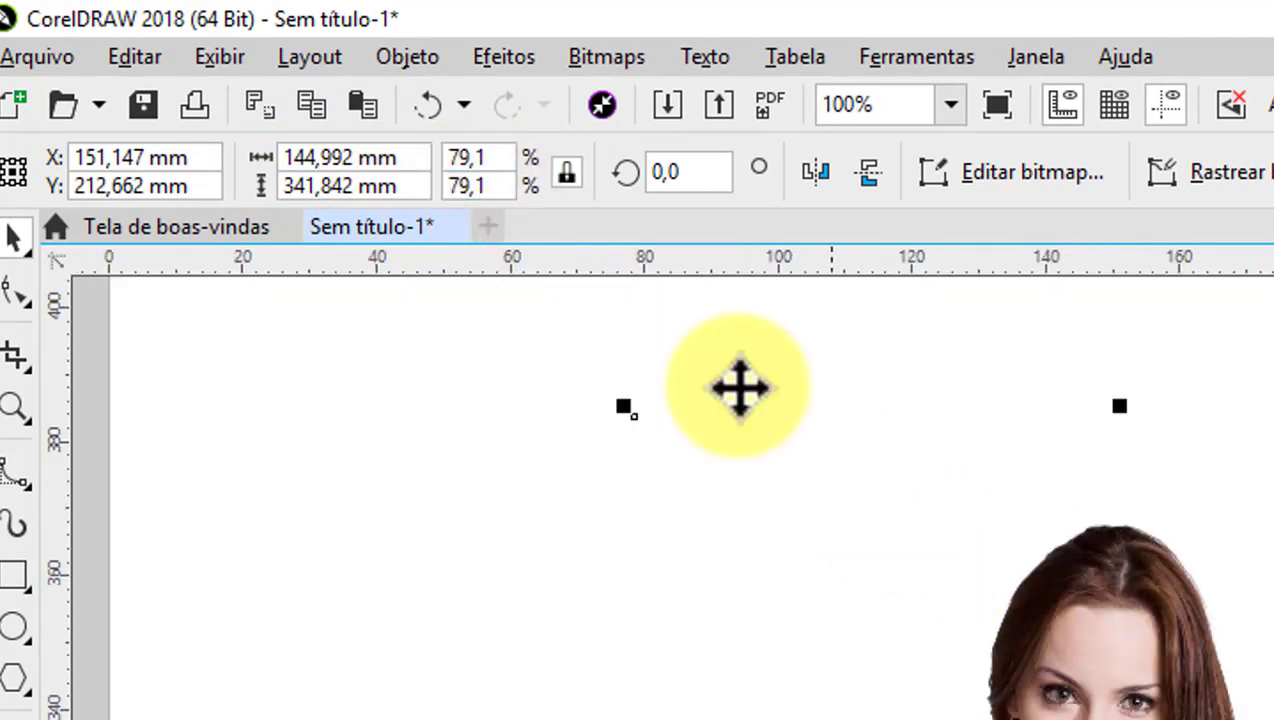
left_click(410, 160)
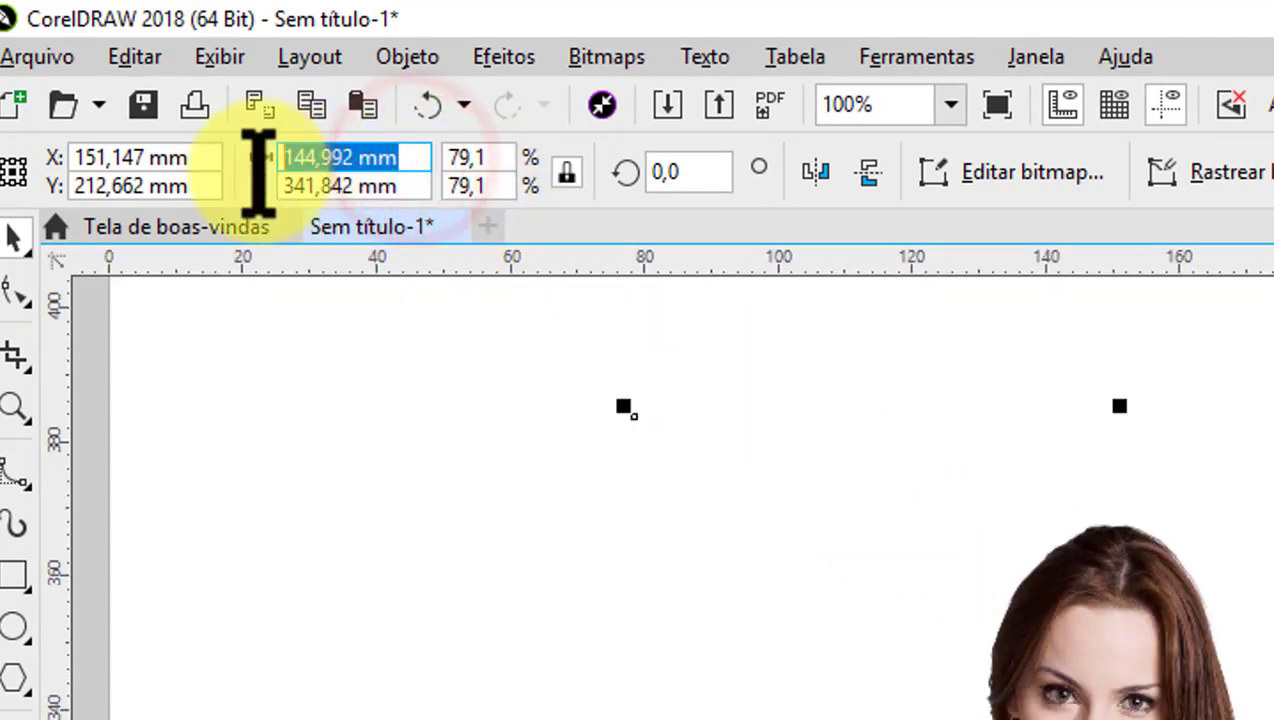
right_click(330, 157)
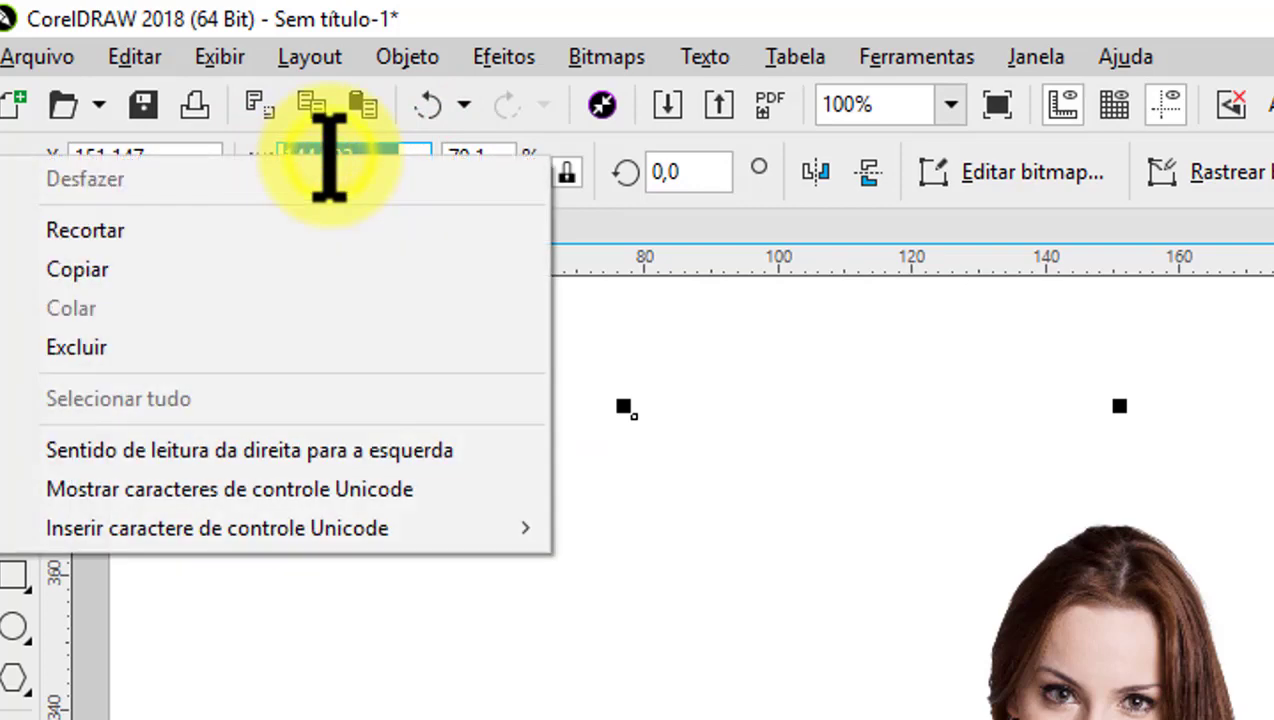
left_click(100, 267)
- Paste 144,992 mm into the Distância de deslocamento nudge field with nothing selected
scroll(852, 432, "down", 2)
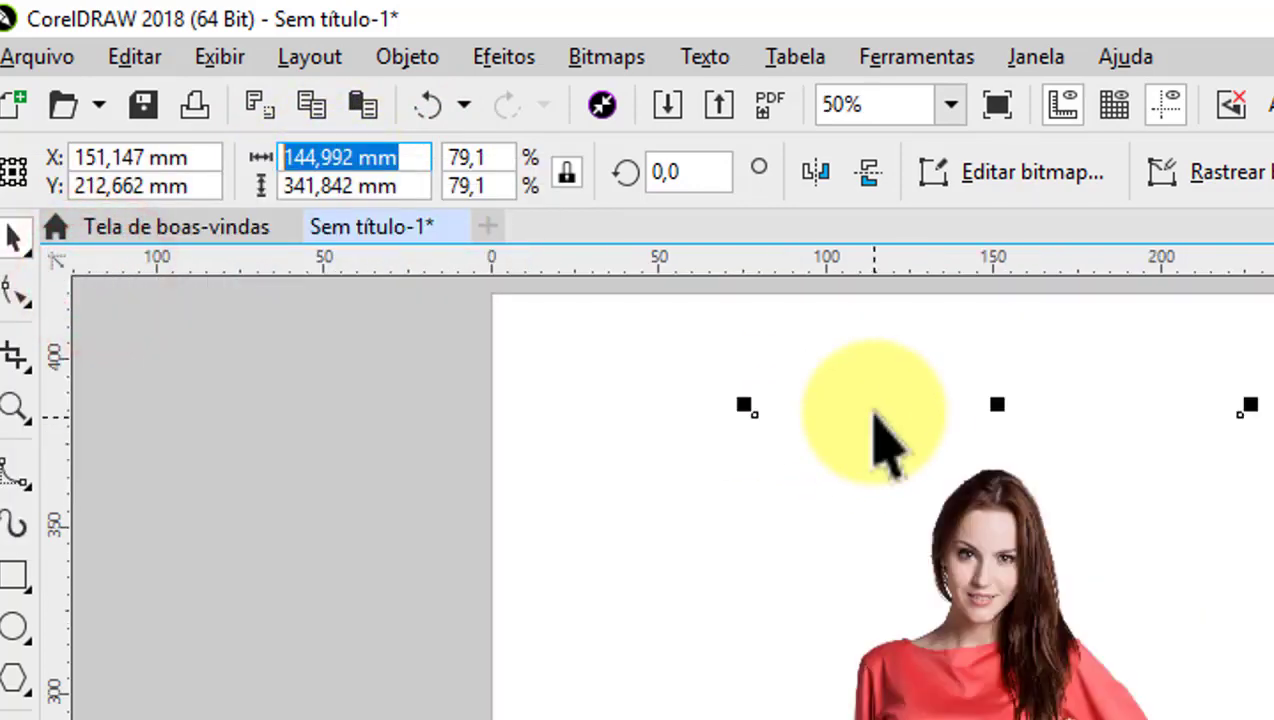
scroll(876, 620, "down", 1)
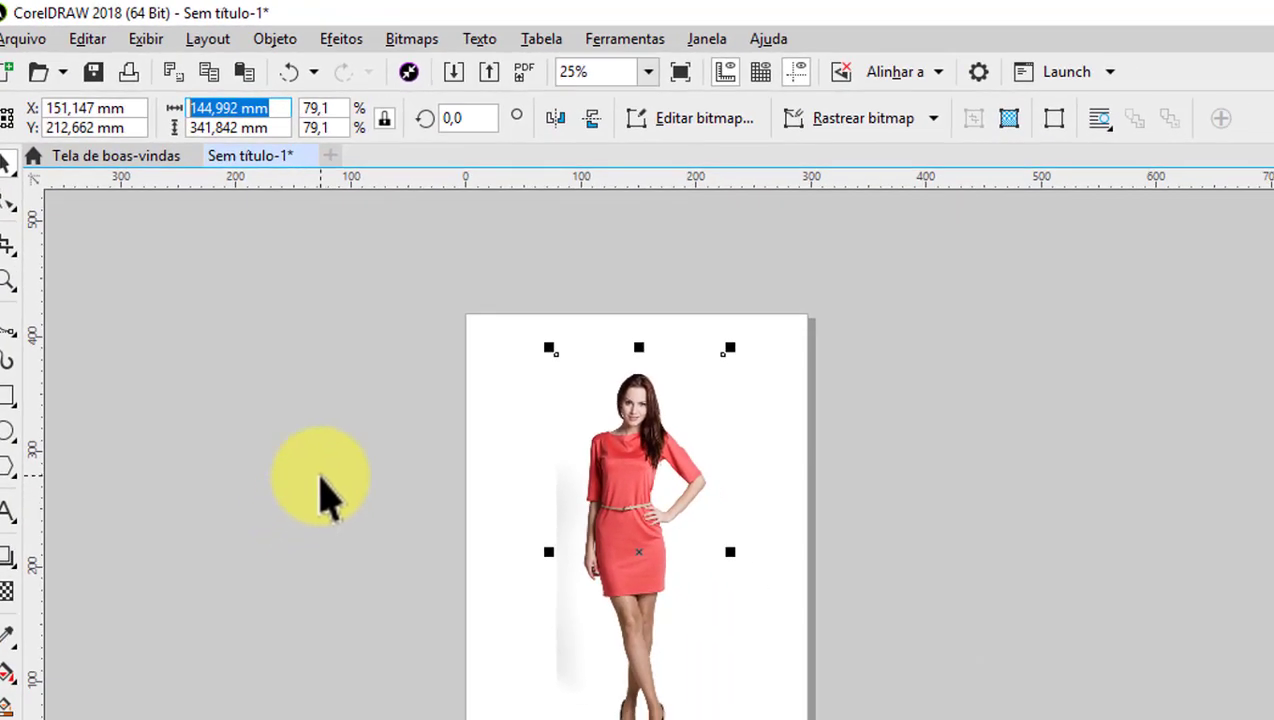
left_click(328, 492)
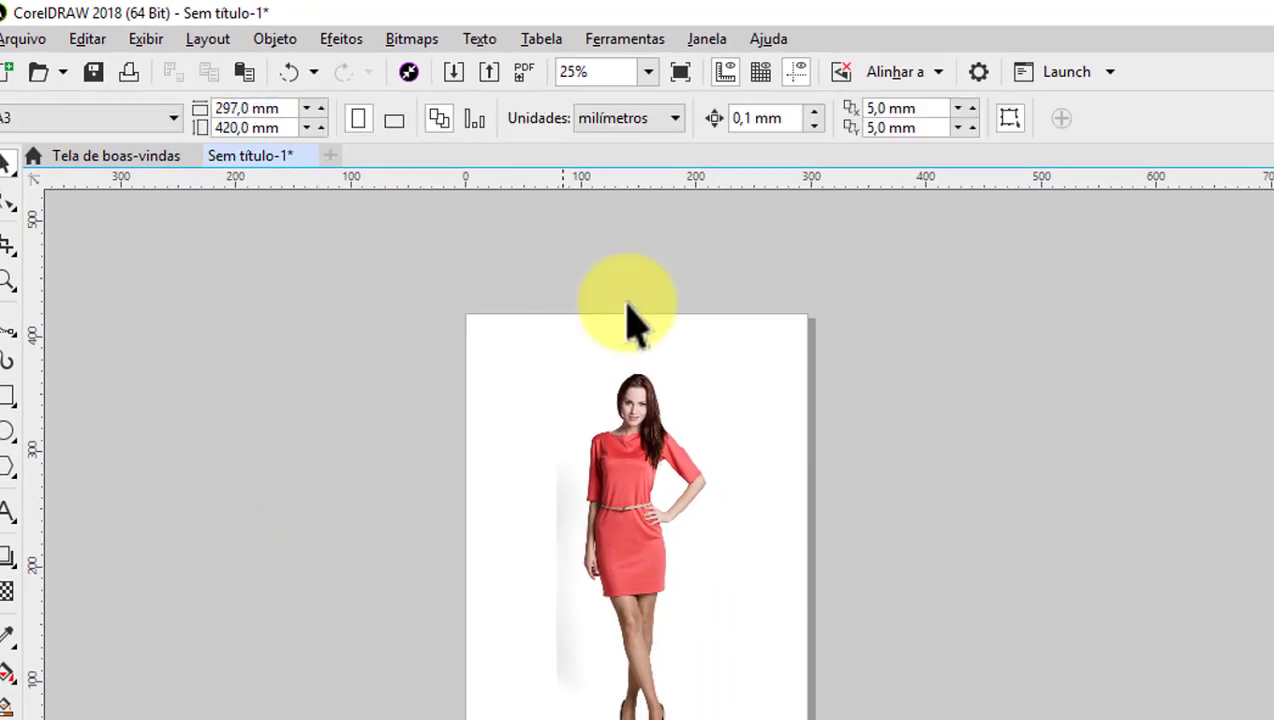
left_click(776, 119)
right_click(756, 119)
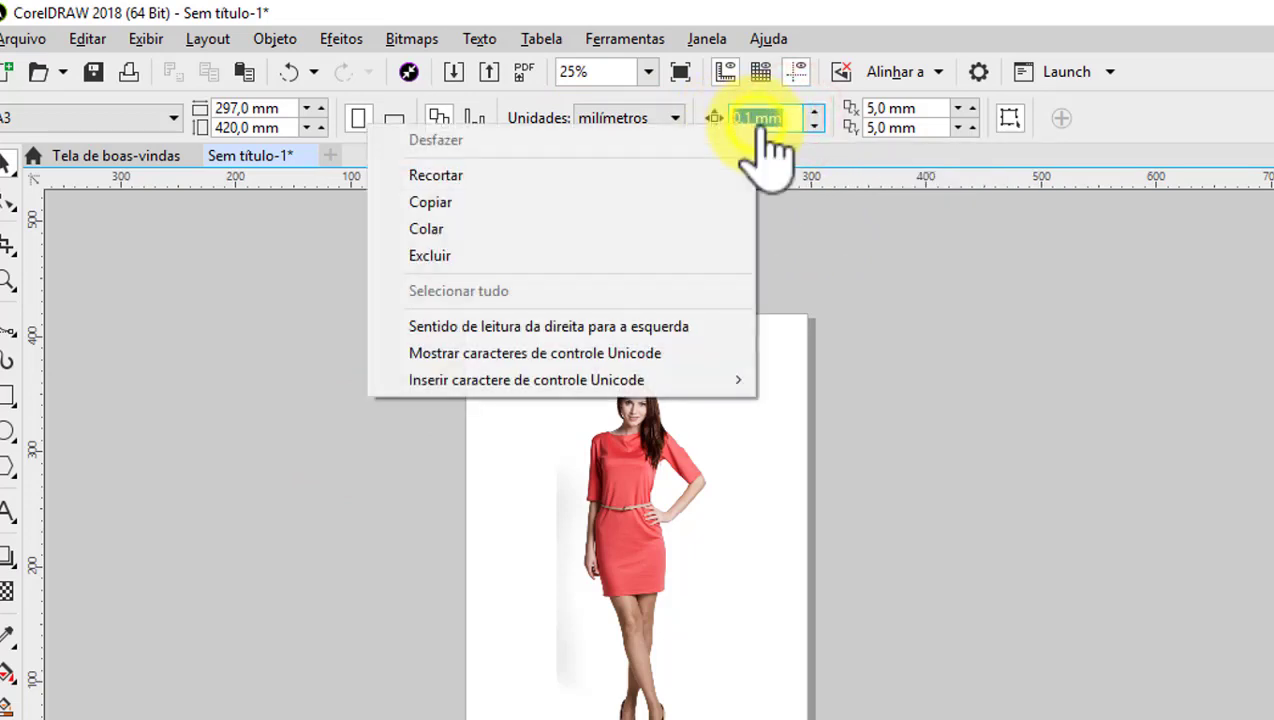
left_click(443, 229)
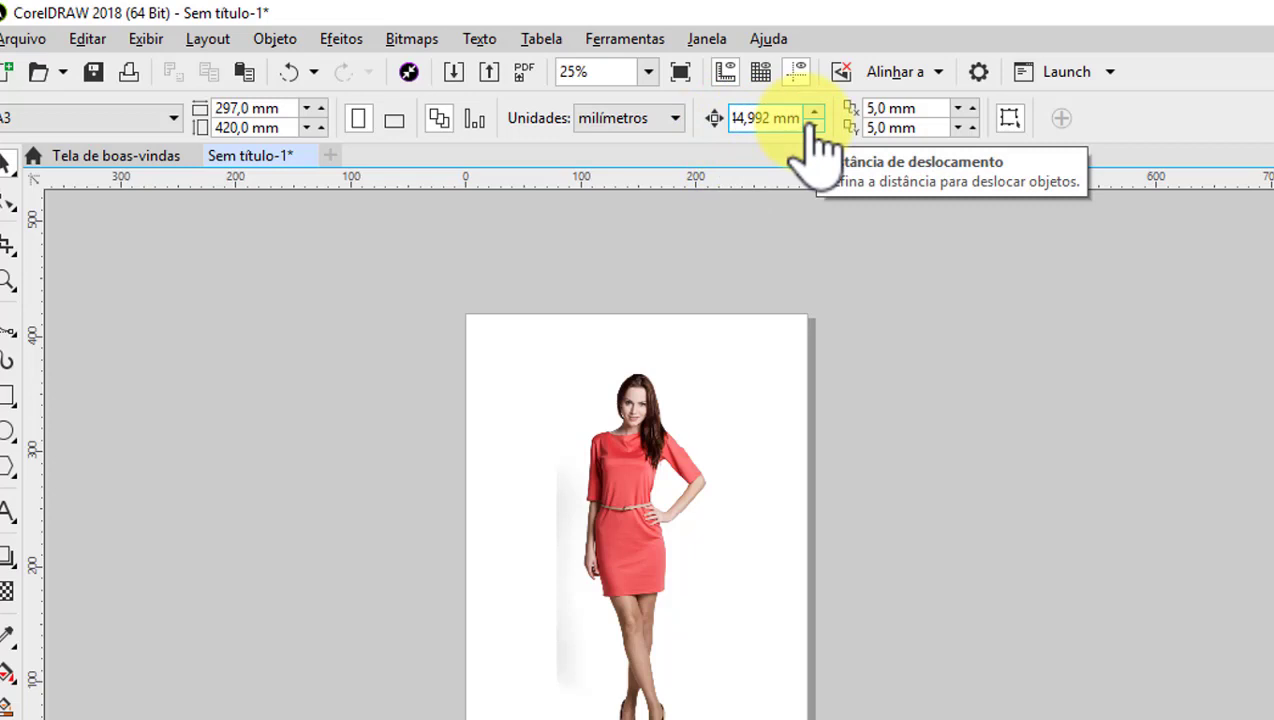
left_click(645, 520)
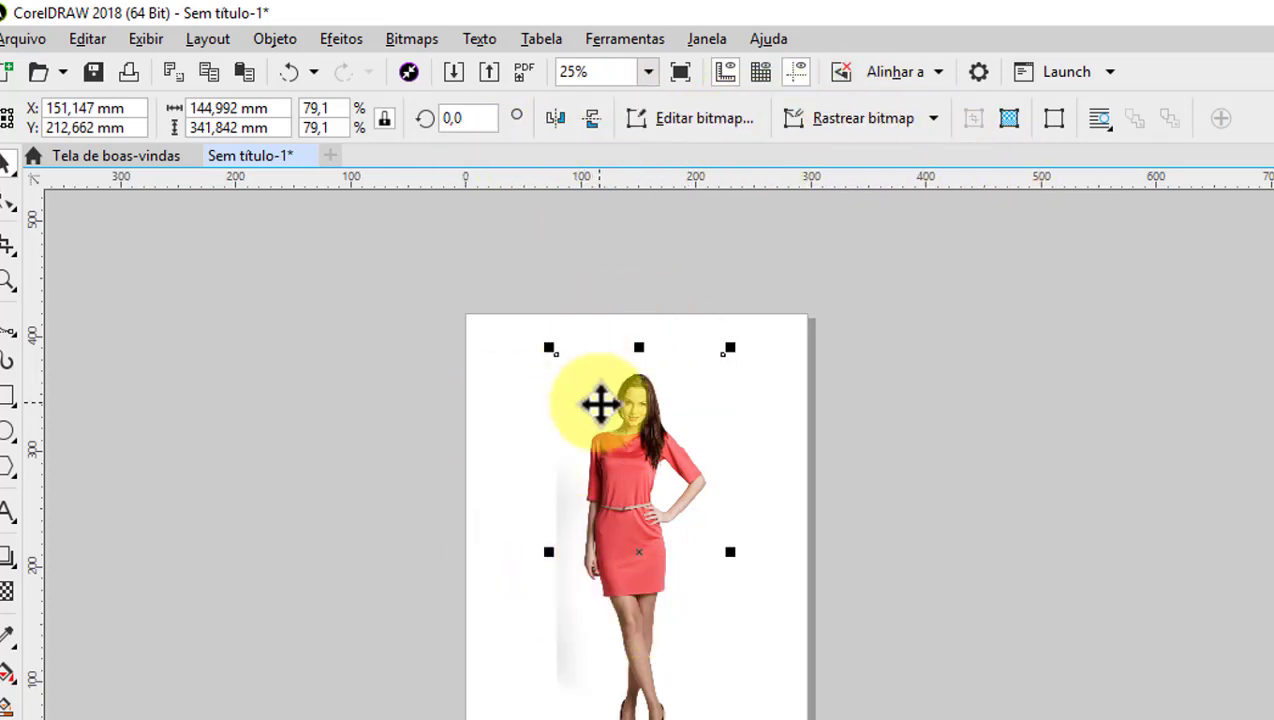
left_click(276, 412)
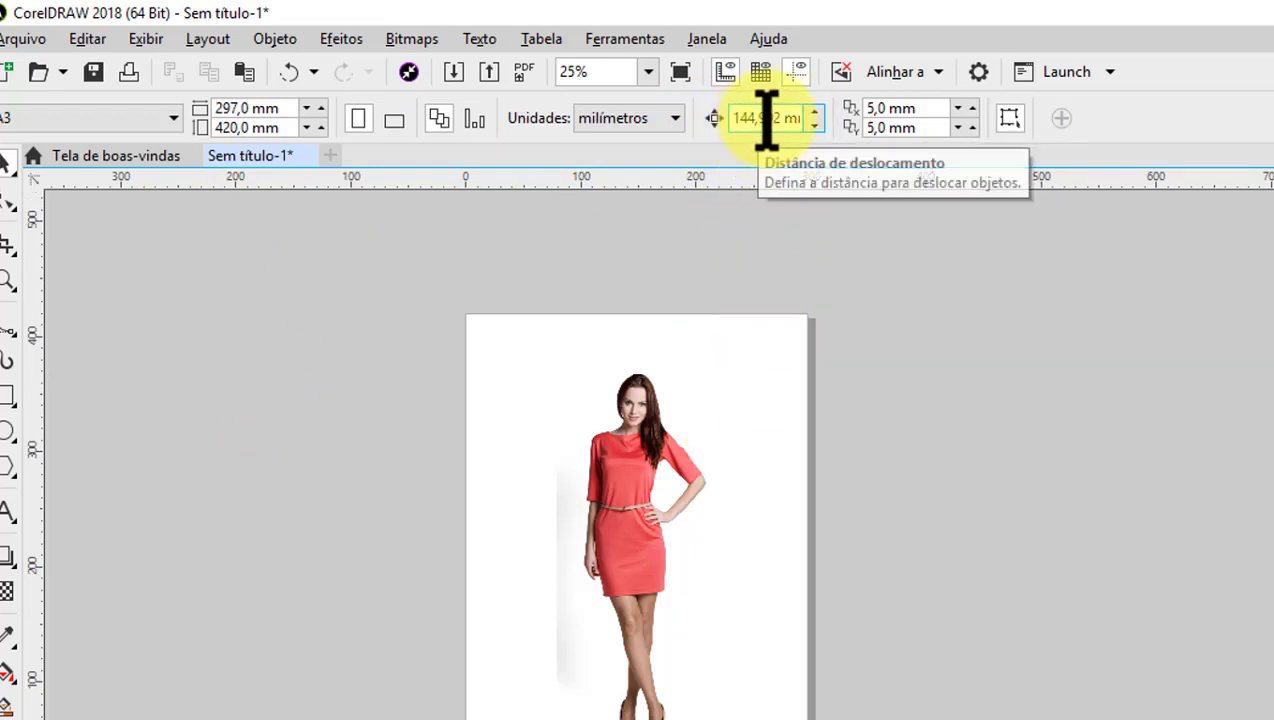
- Nudge the woman's photo left to X 6,155 mm so it overhangs the page edge
scroll(610, 590, "up", 1)
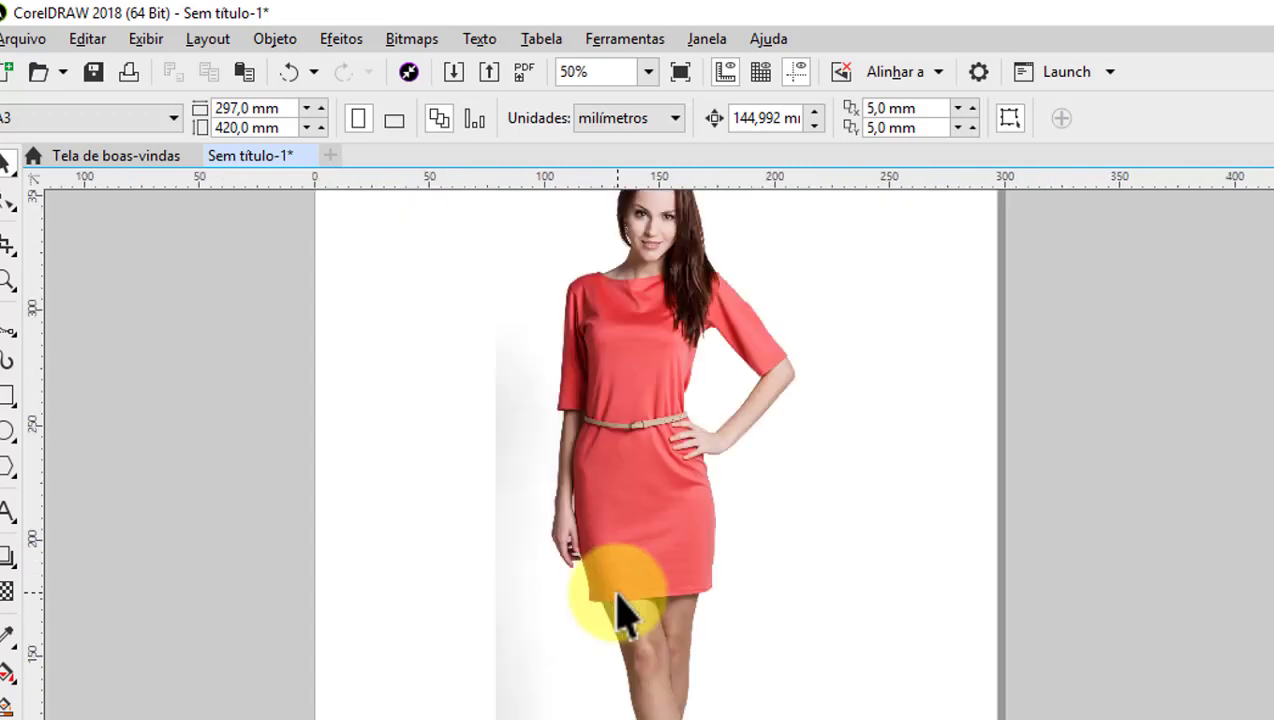
scroll(628, 525, "down", 1)
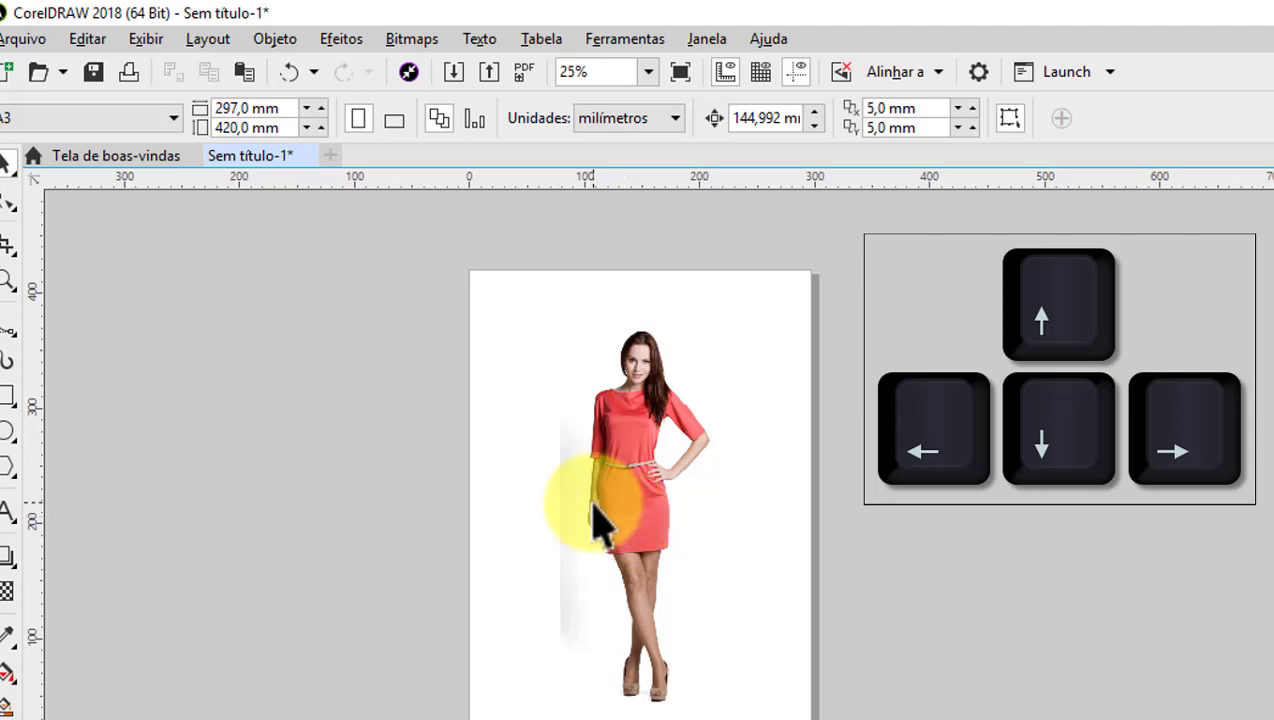
scroll(630, 485, "up", 1)
scroll(637, 478, "down", 1)
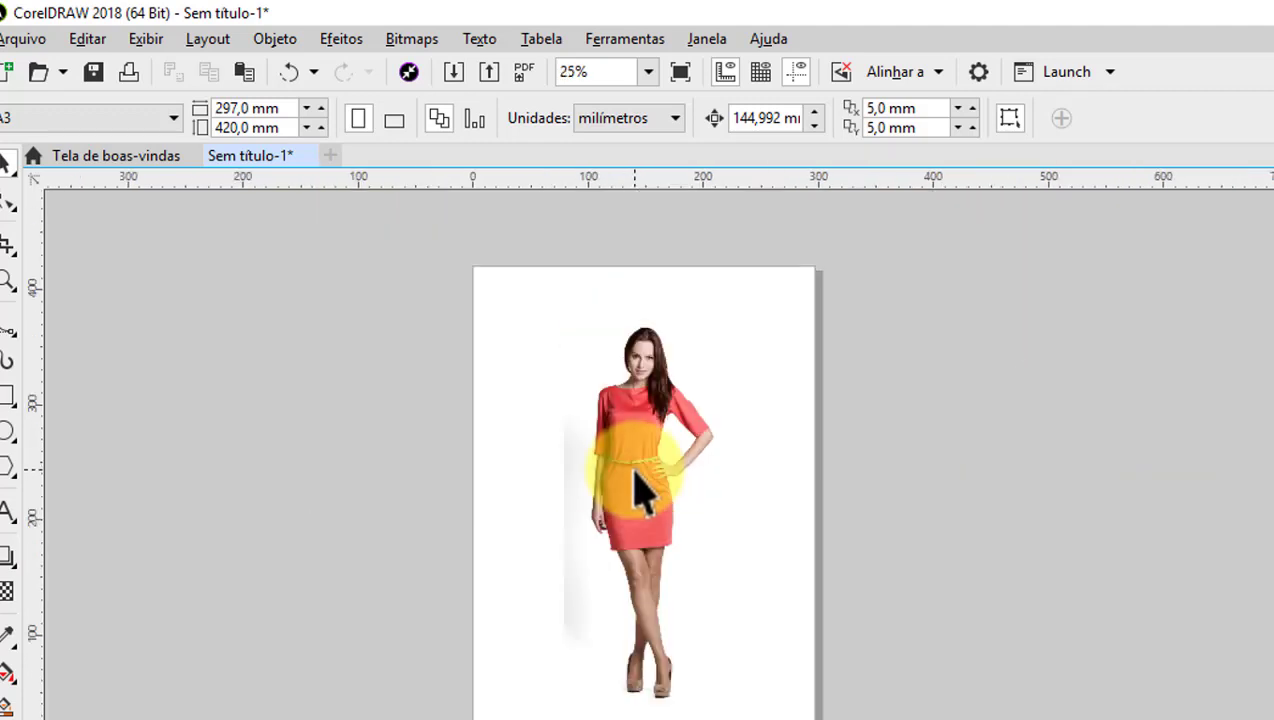
scroll(640, 490, "up", 1)
scroll(638, 485, "down", 1)
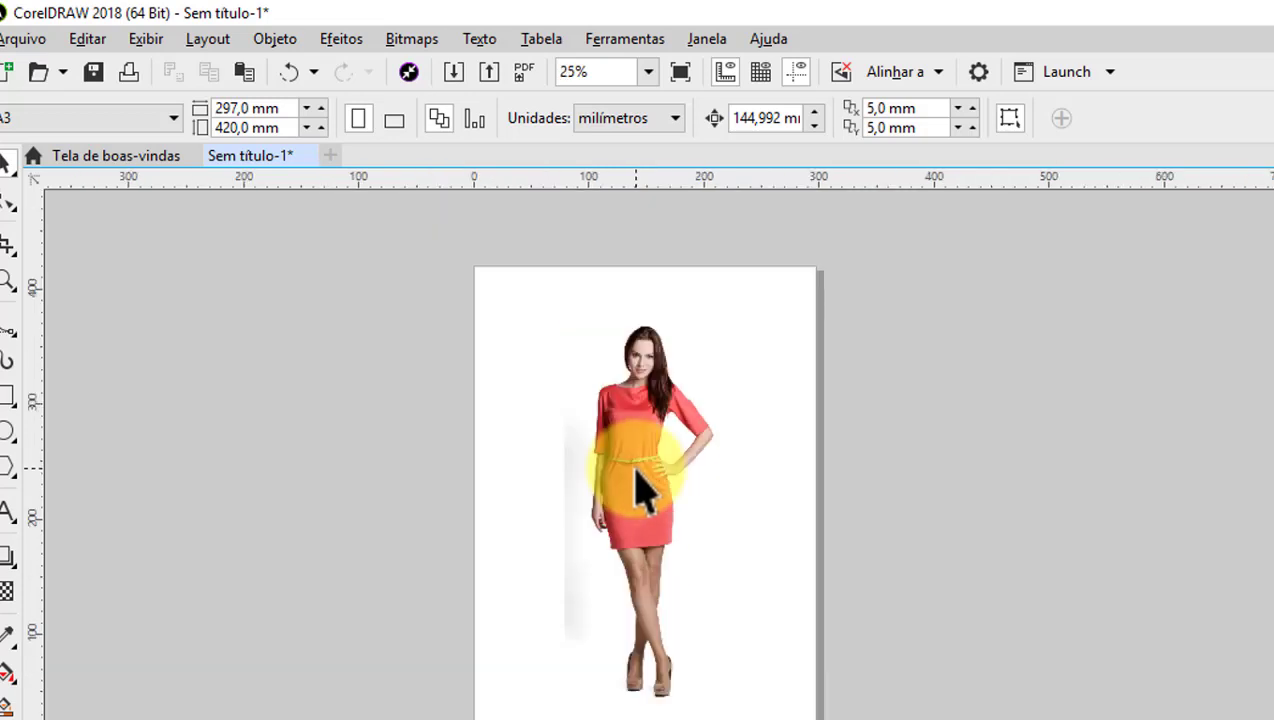
left_click(638, 483)
key("Left")
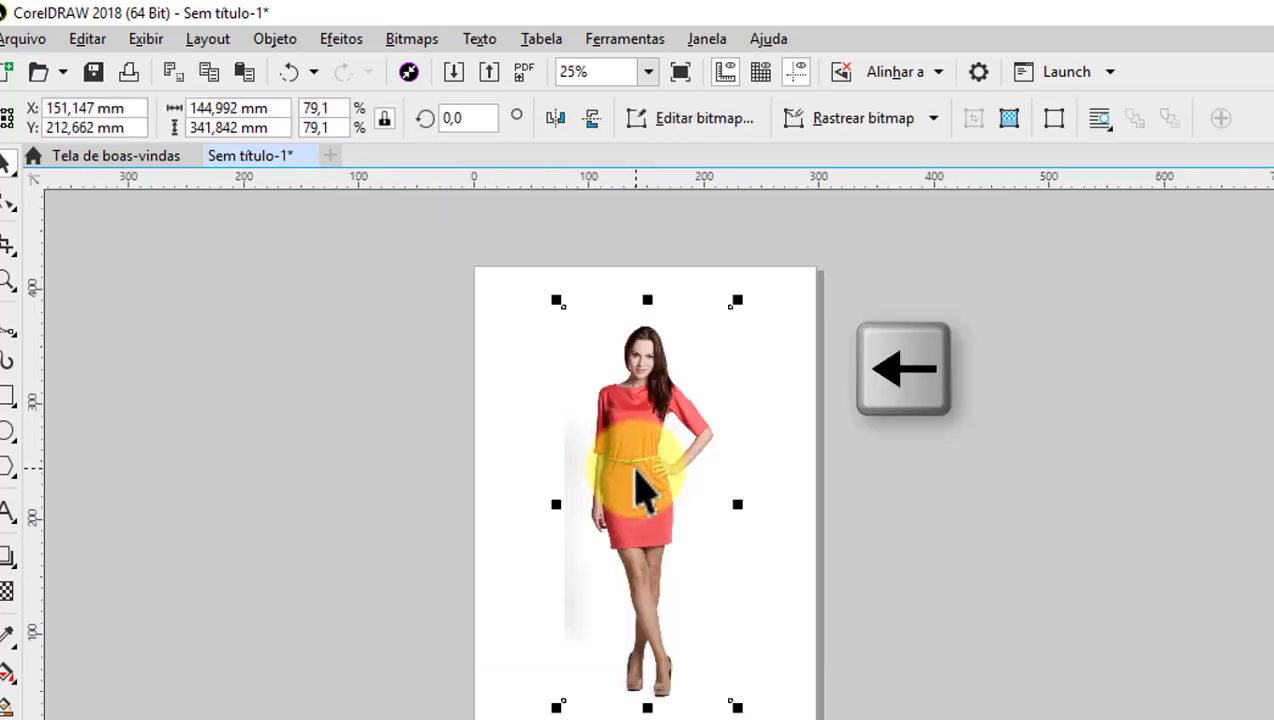
key("Left")
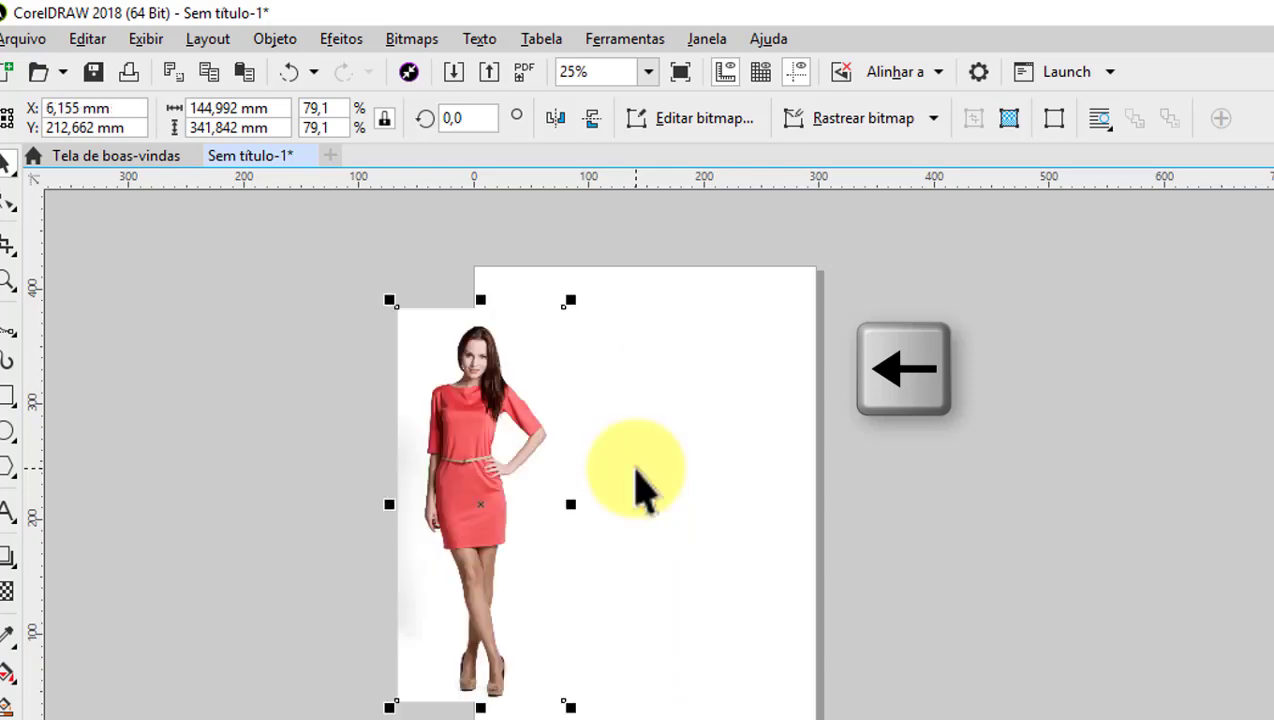
left_click(220, 127)
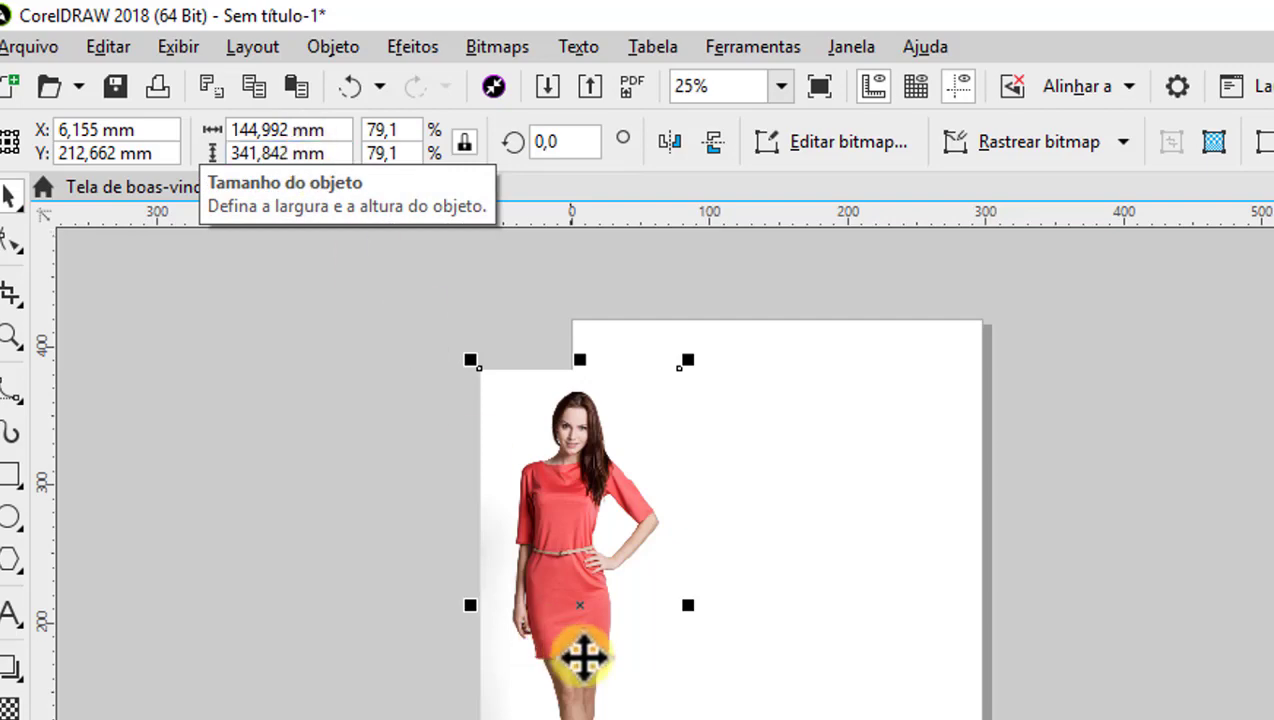
- Lock the woman's photo with Bloquear objeto
right_click(562, 575)
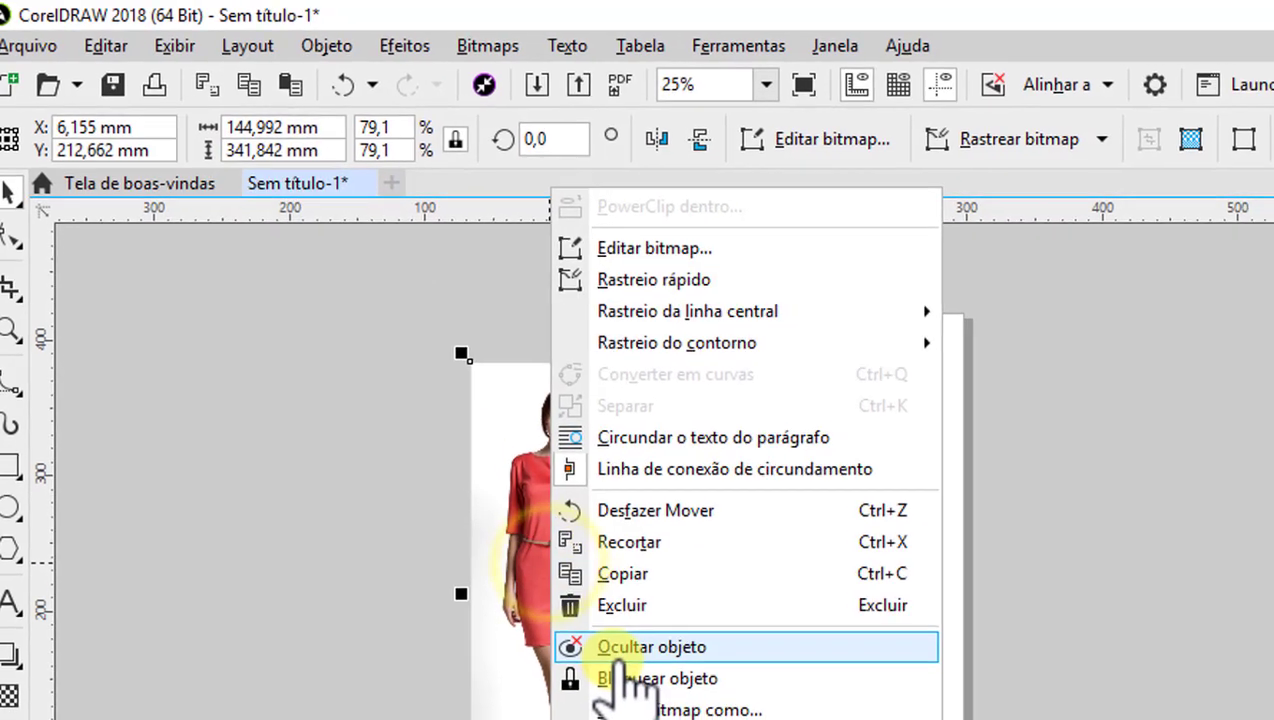
left_click(635, 690)
scroll(525, 415, "up", 3)
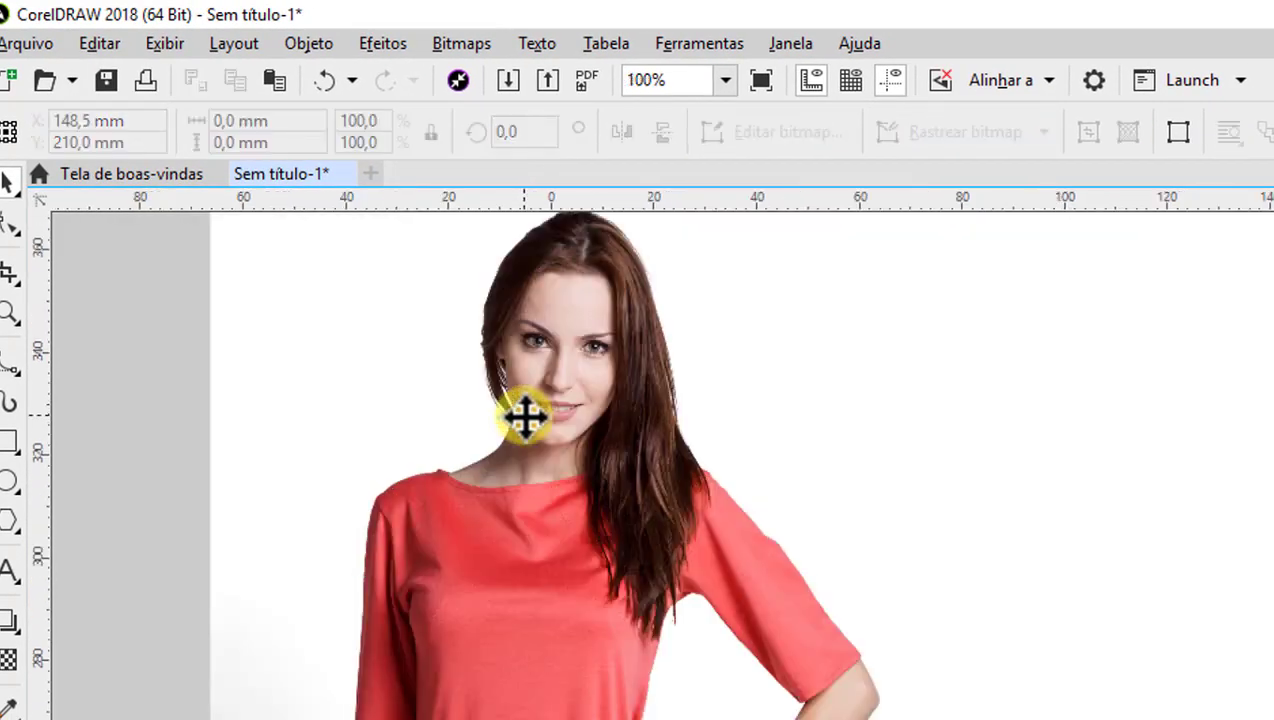
- Test a black-filled ellipse over the woman's eye, then return to the Pick tool
left_click(10, 482)
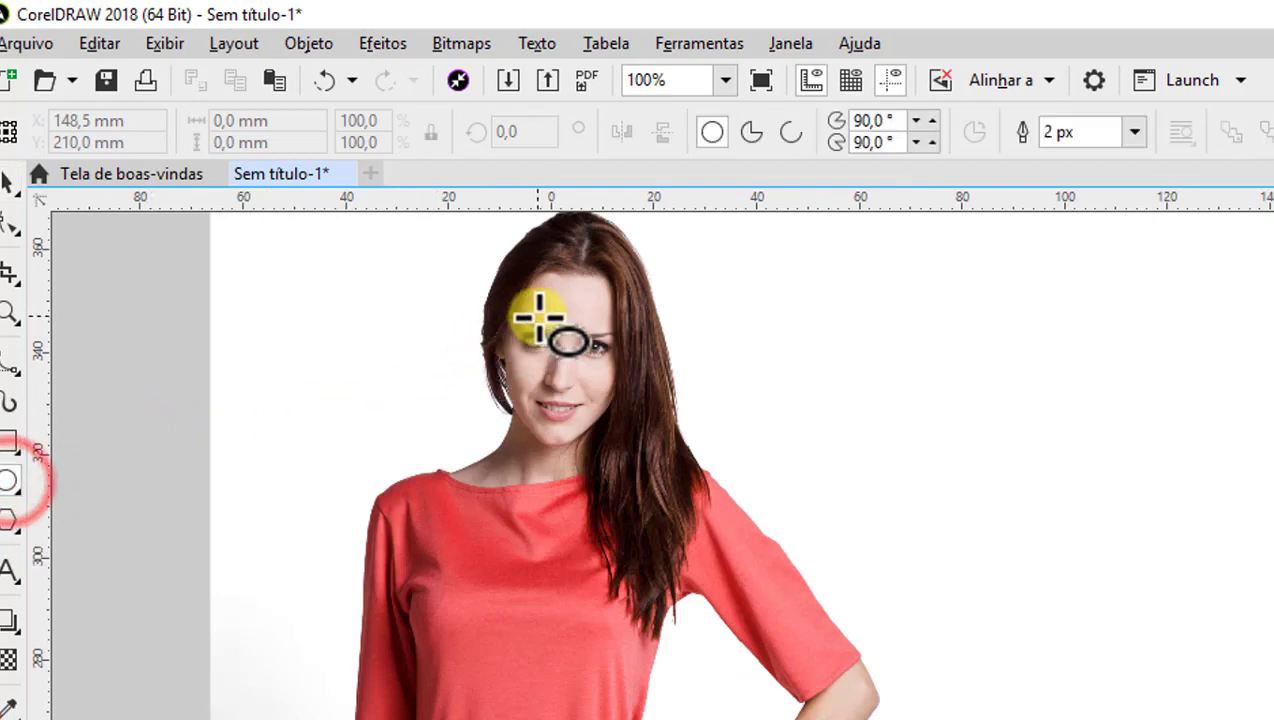
scroll(520, 320, "up", 1)
mouse_move(507, 325)
left_mouse_down()
mouse_move(555, 385)
mouse_move(583, 395)
left_mouse_up()
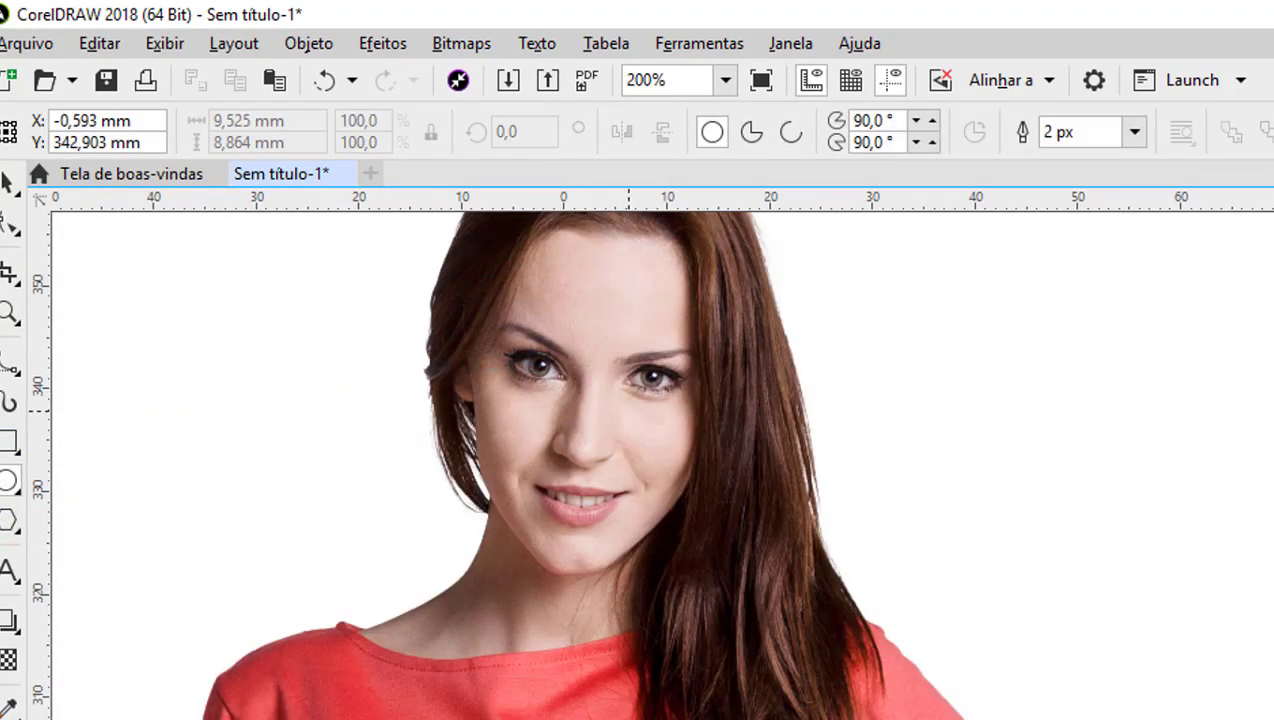
key("Right")
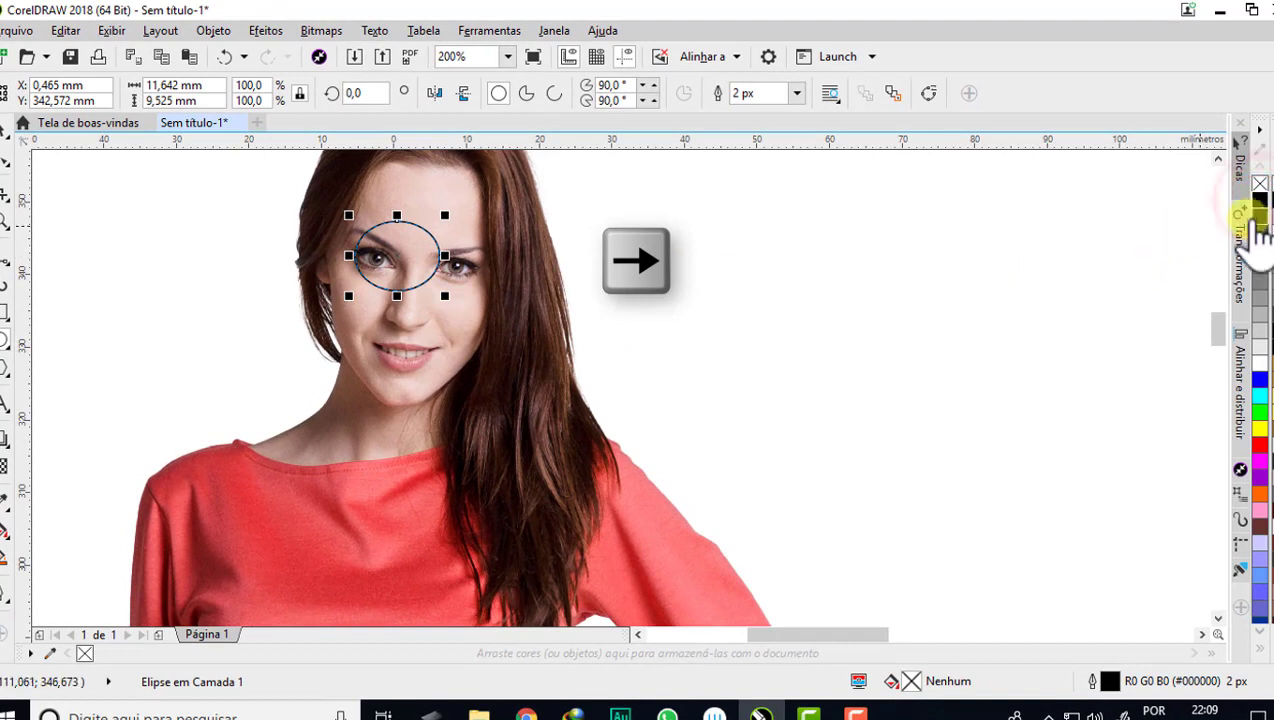
left_click(1261, 200)
scroll(410, 368, "down", 1)
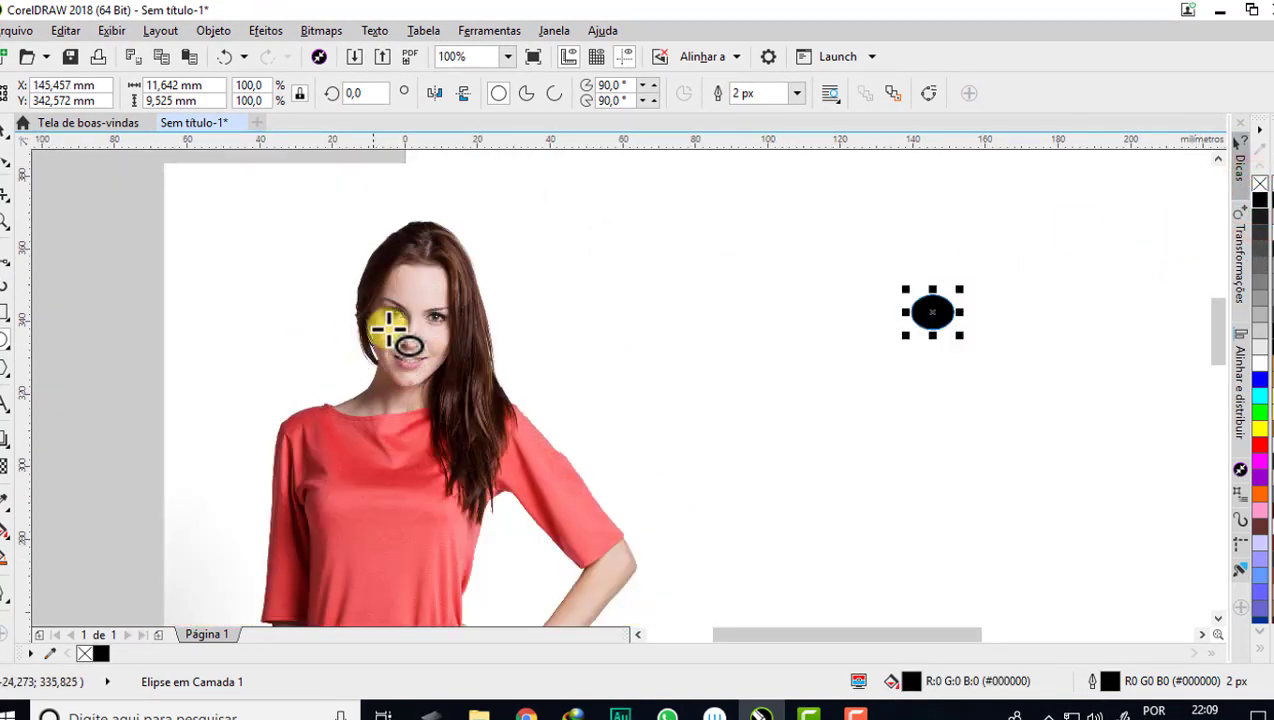
scroll(387, 327, "down", 1)
scroll(666, 310, "up", 1)
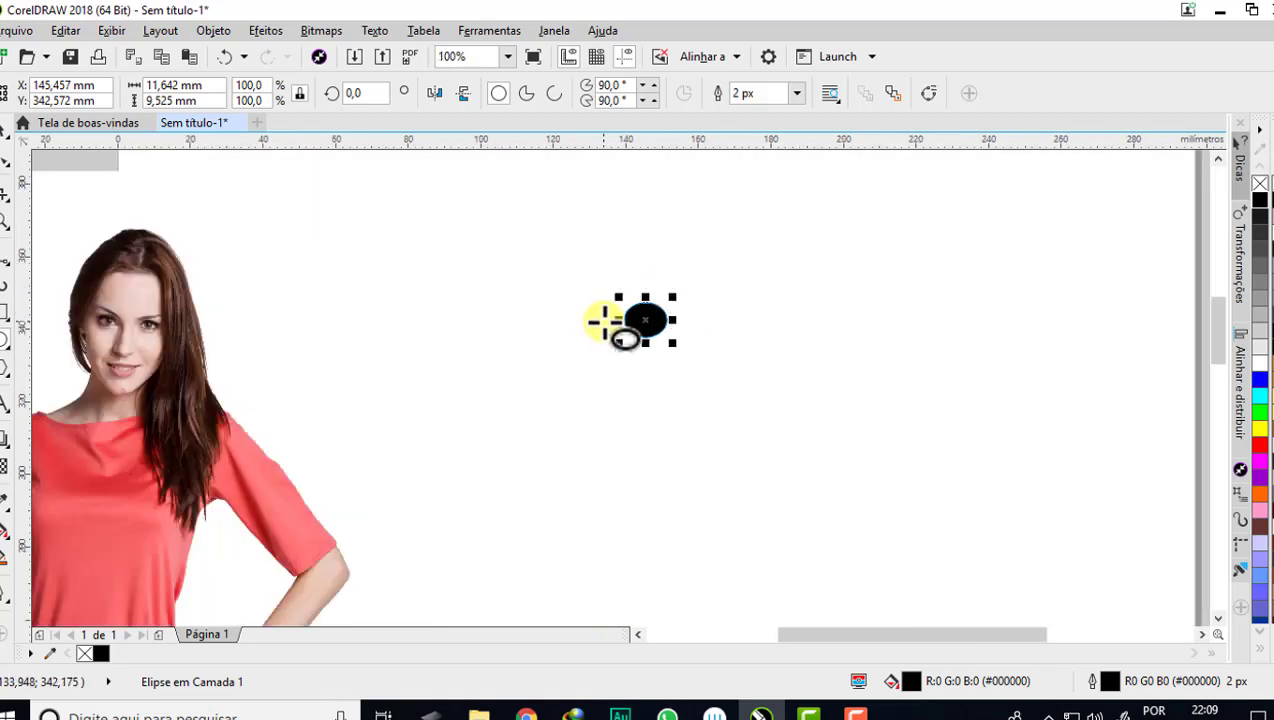
scroll(731, 305, "down", 2)
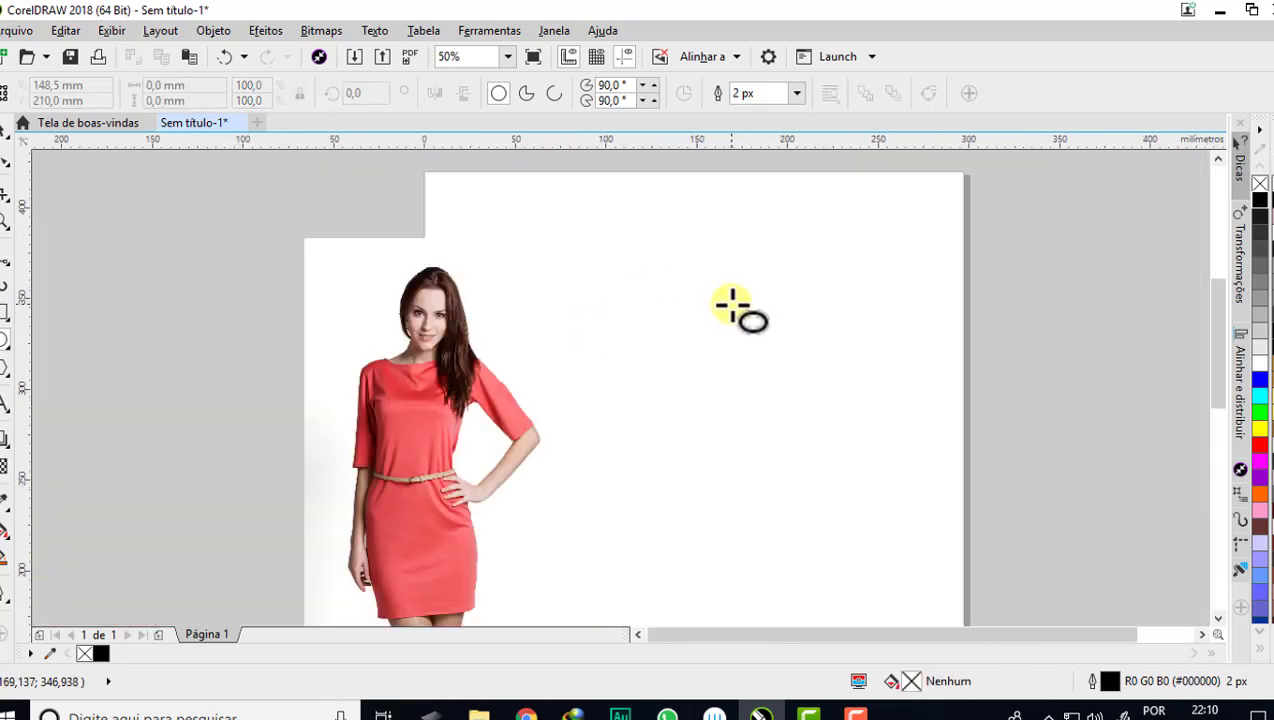
scroll(400, 320, "up", 2)
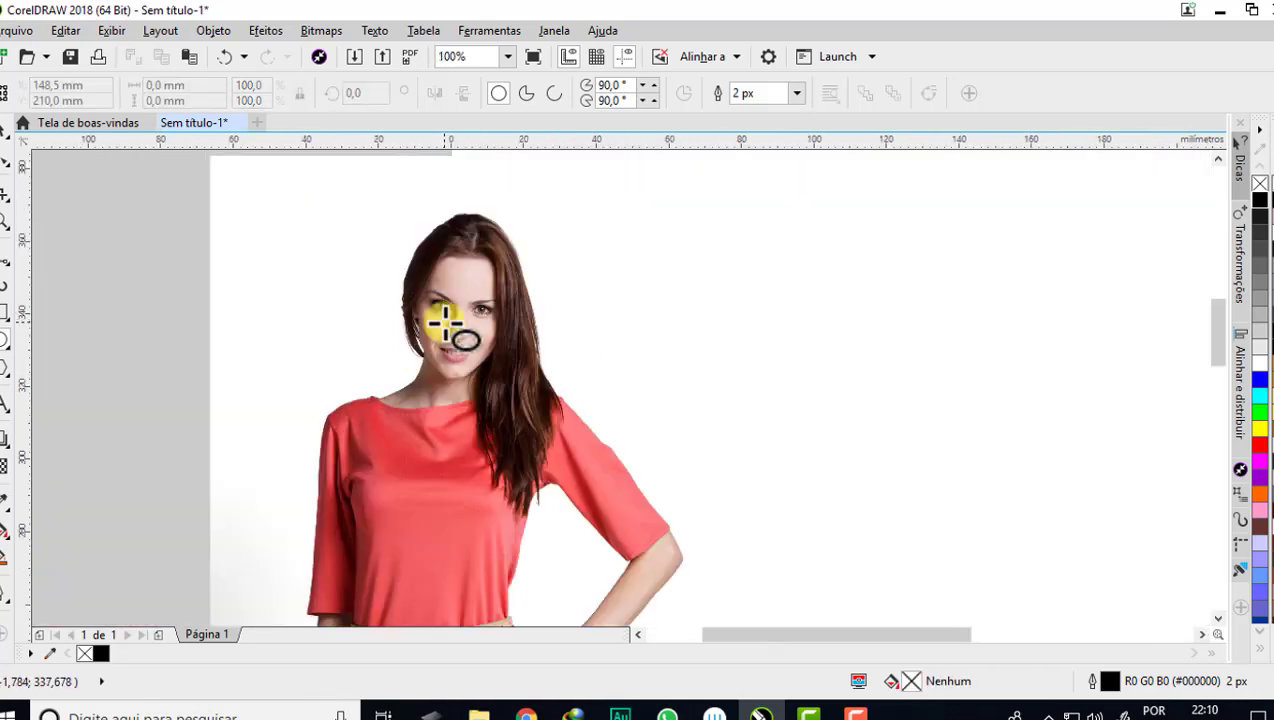
scroll(445, 322, "up", 2)
scroll(443, 321, "down", 2)
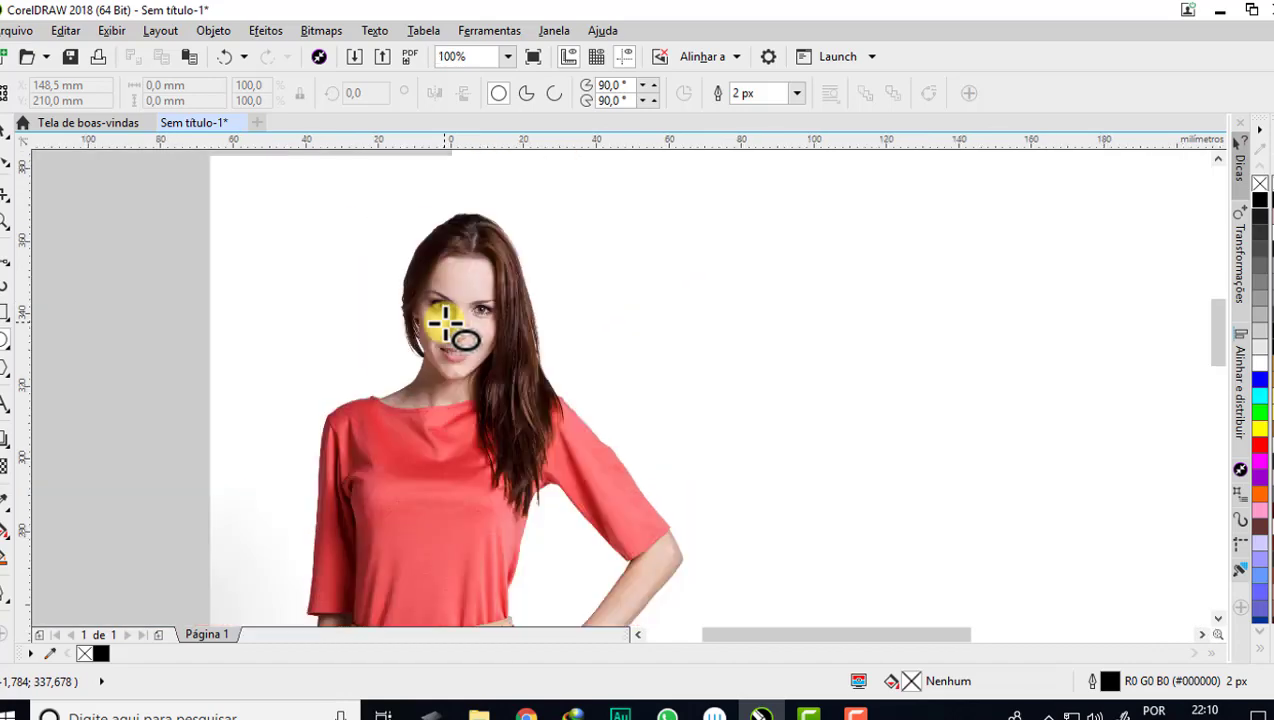
left_click(6, 132)
scroll(481, 338, "up", 1)
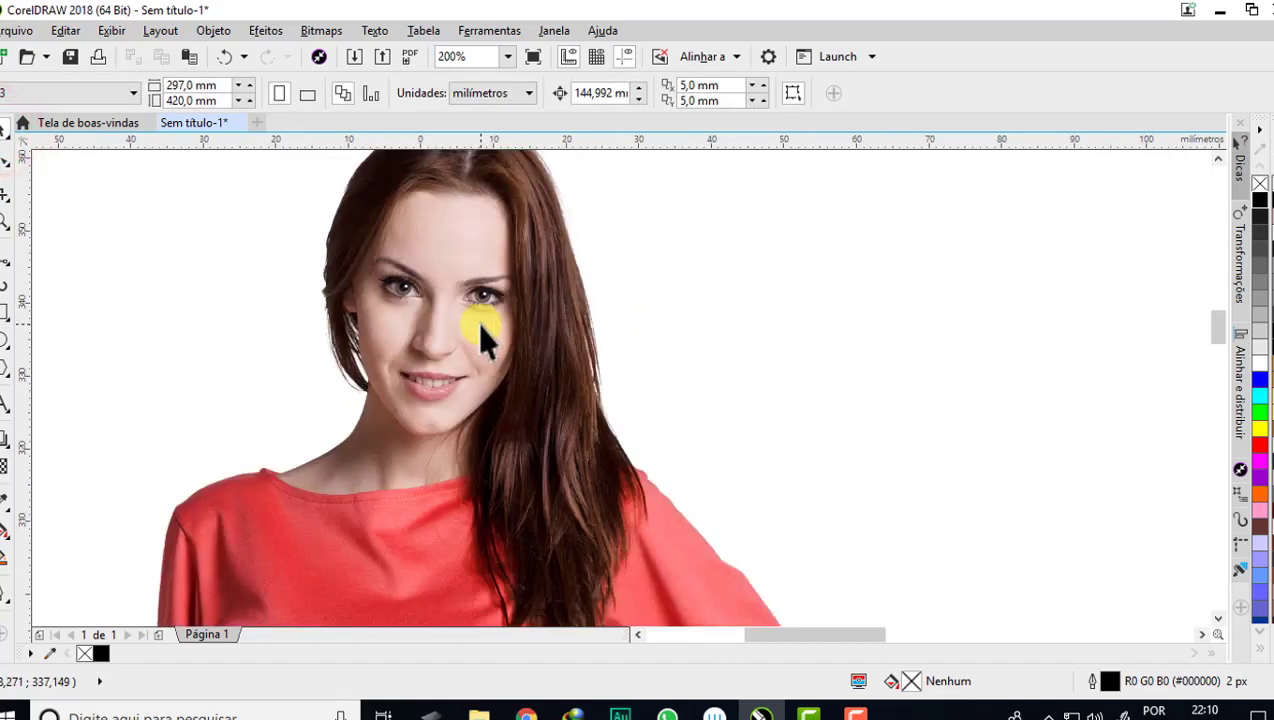
- Choose the B-Spline tool from the Freehand tool flyout
scroll(458, 301, "down", 3)
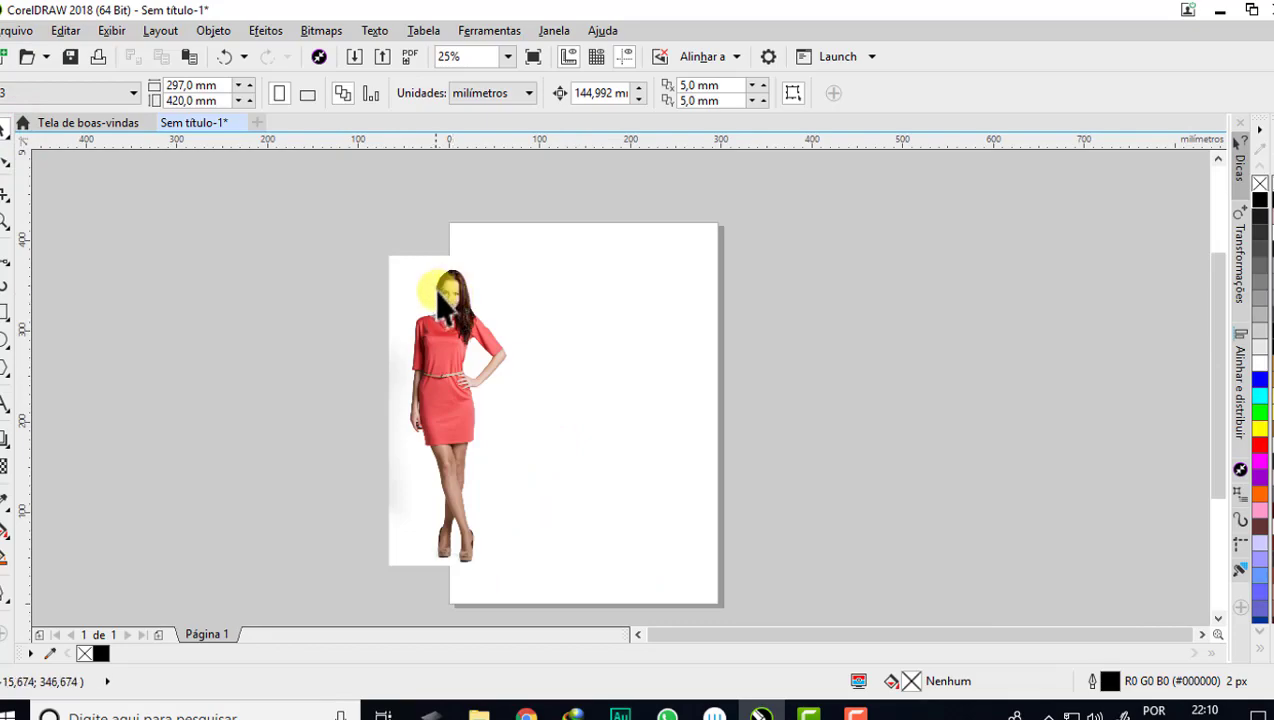
scroll(441, 299, "up", 2)
scroll(488, 292, "up", 2)
scroll(418, 292, "down", 1)
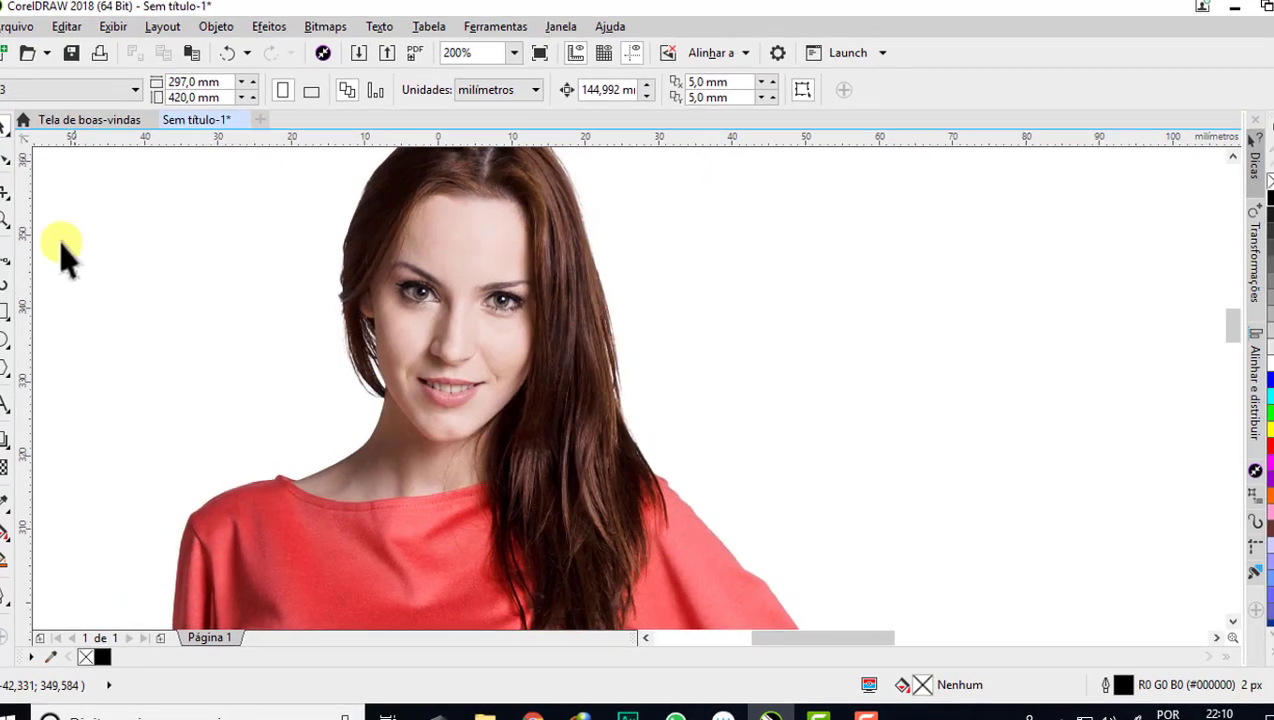
left_click(8, 260)
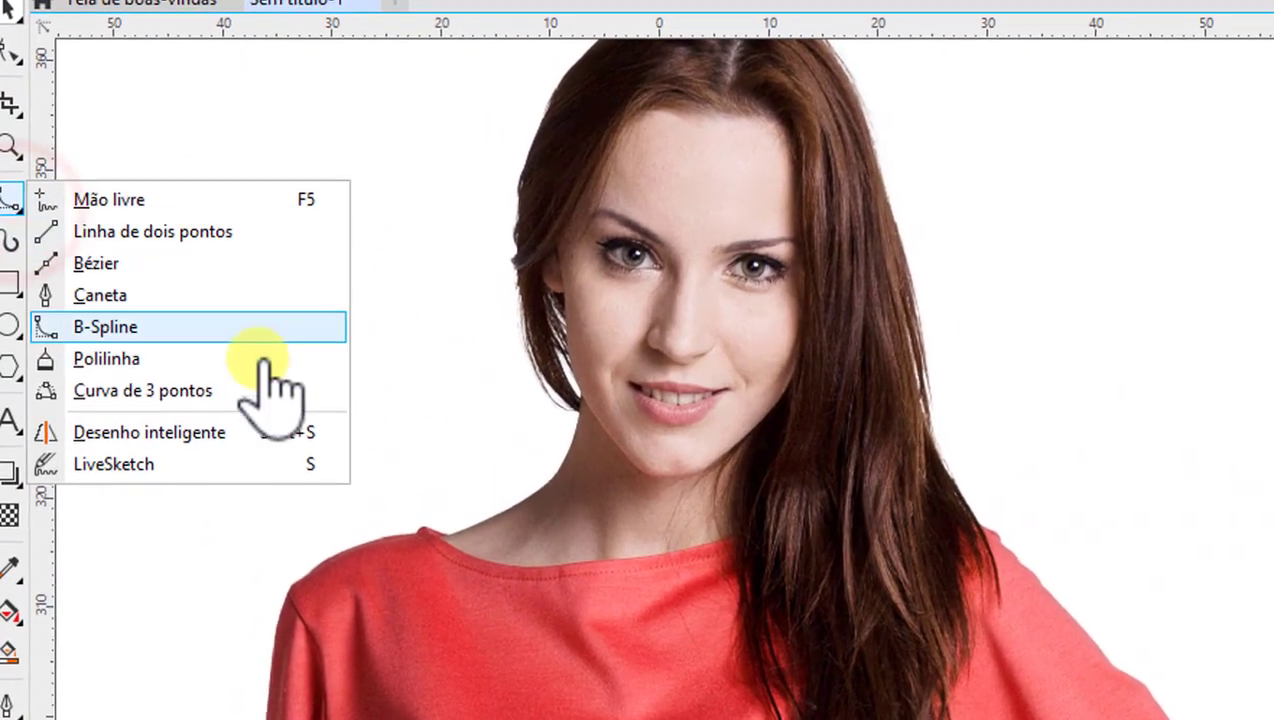
left_click(105, 327)
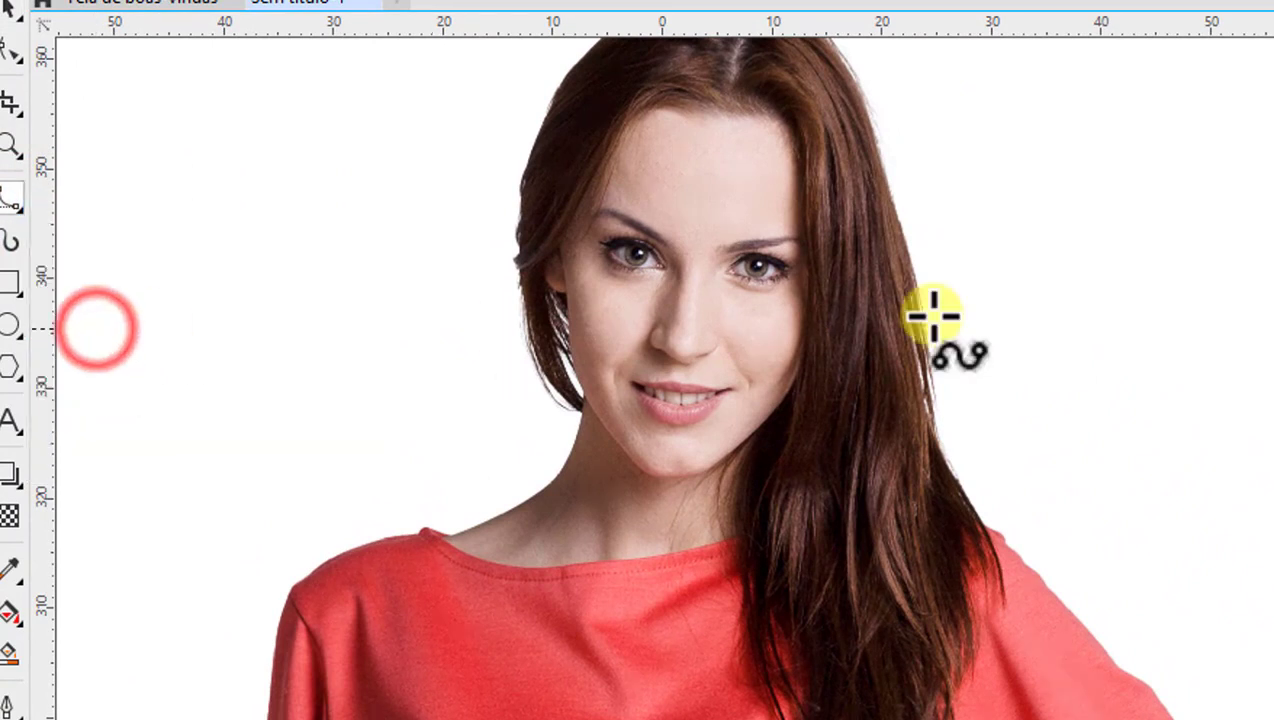
scroll(805, 176, "down", 1)
scroll(622, 275, "down", 2)
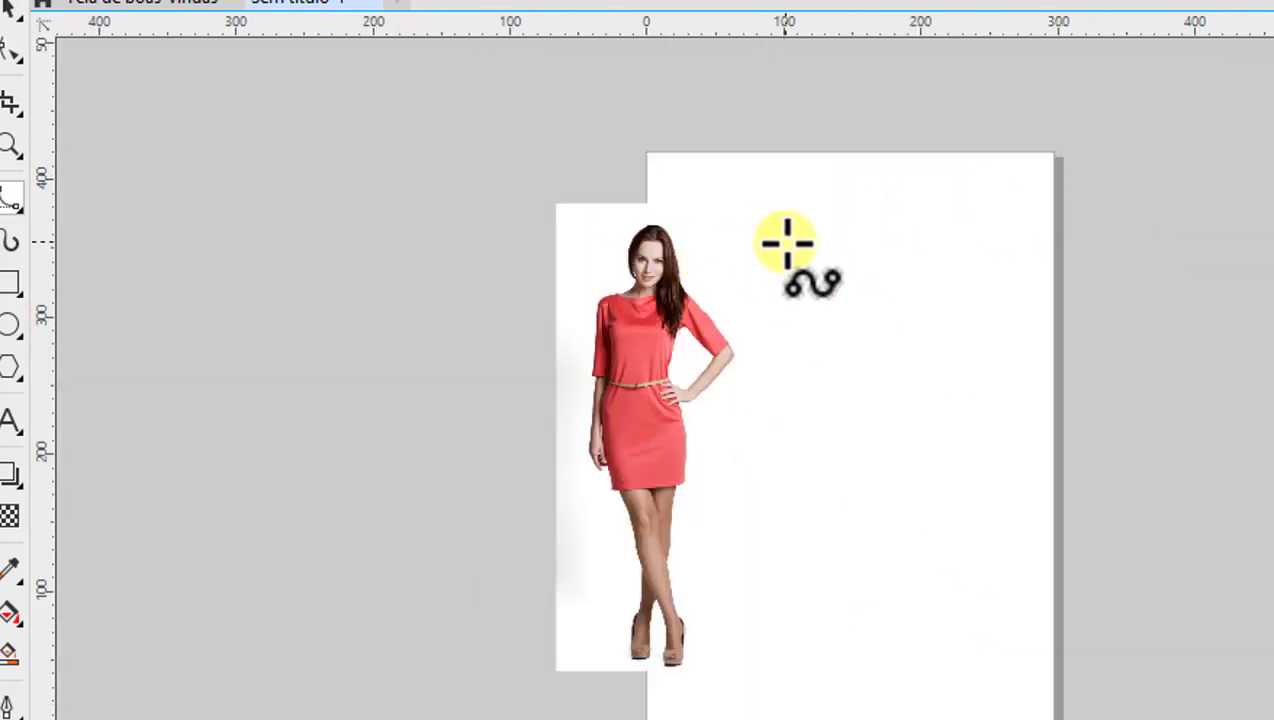
scroll(785, 242, "up", 1)
scroll(571, 228, "up", 1)
scroll(571, 228, "up", 1)
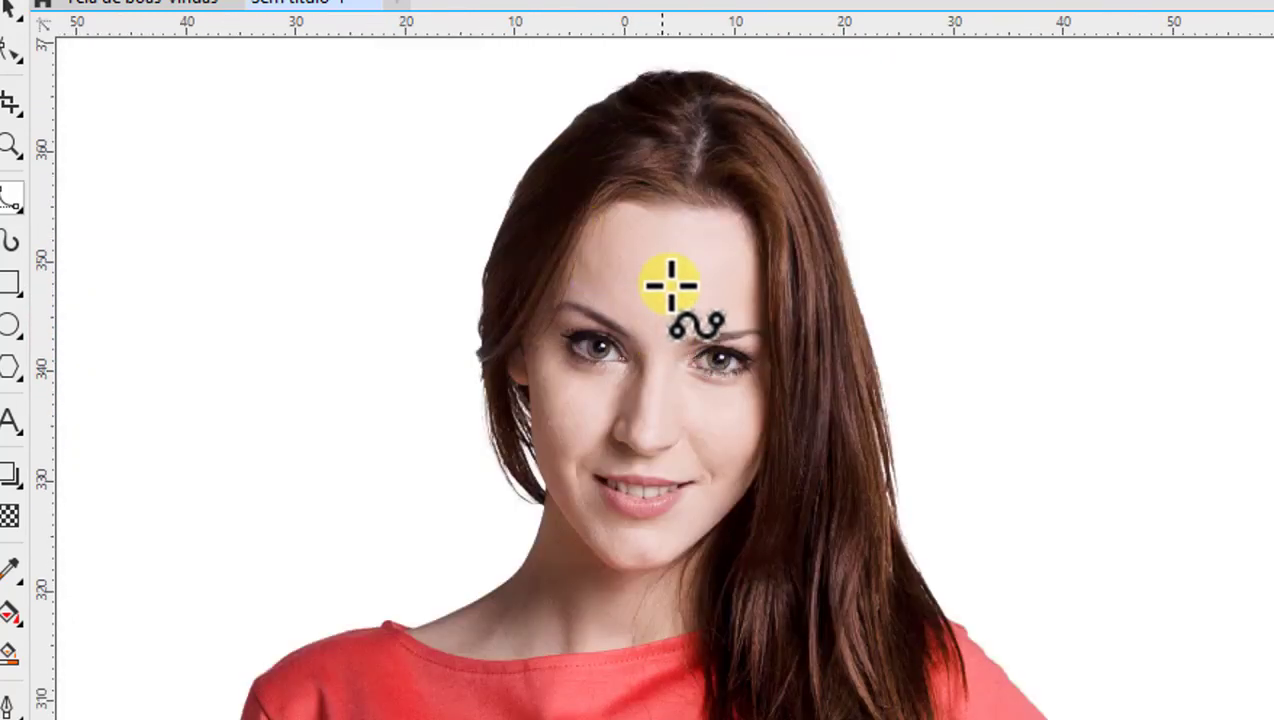
scroll(595, 576, "up", 1)
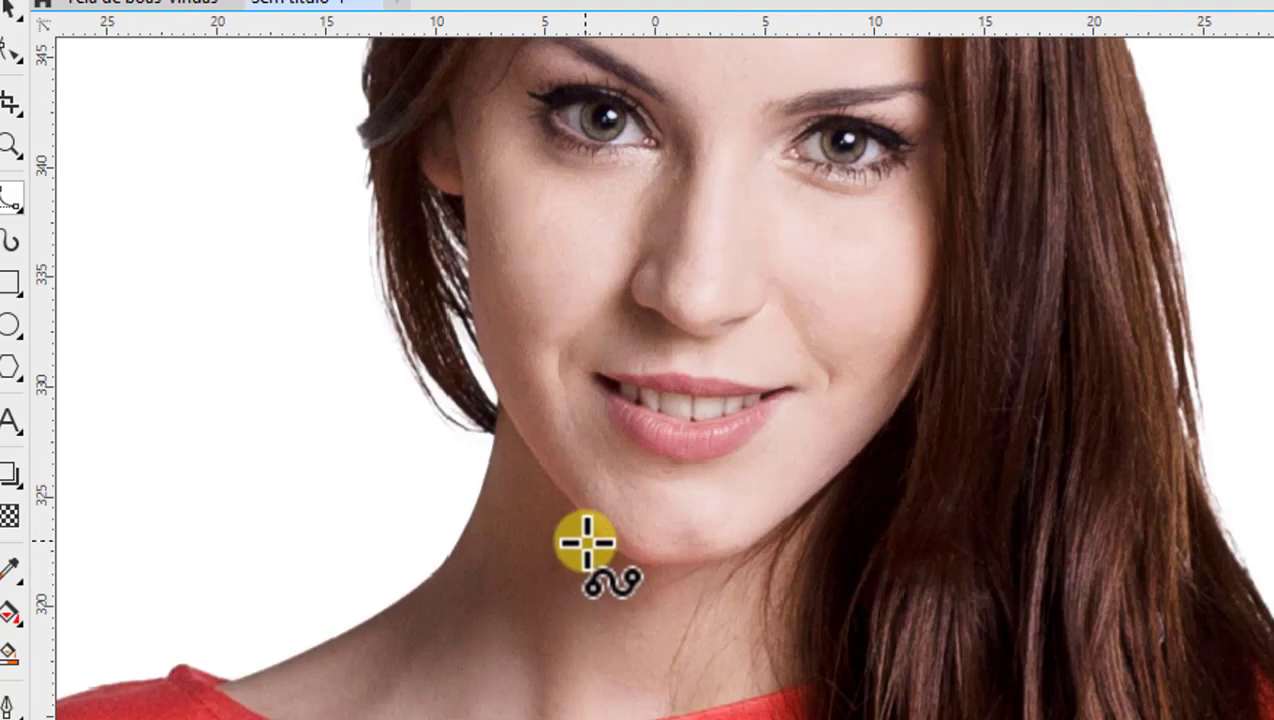
scroll(586, 541, "down", 2)
scroll(569, 535, "up", 1)
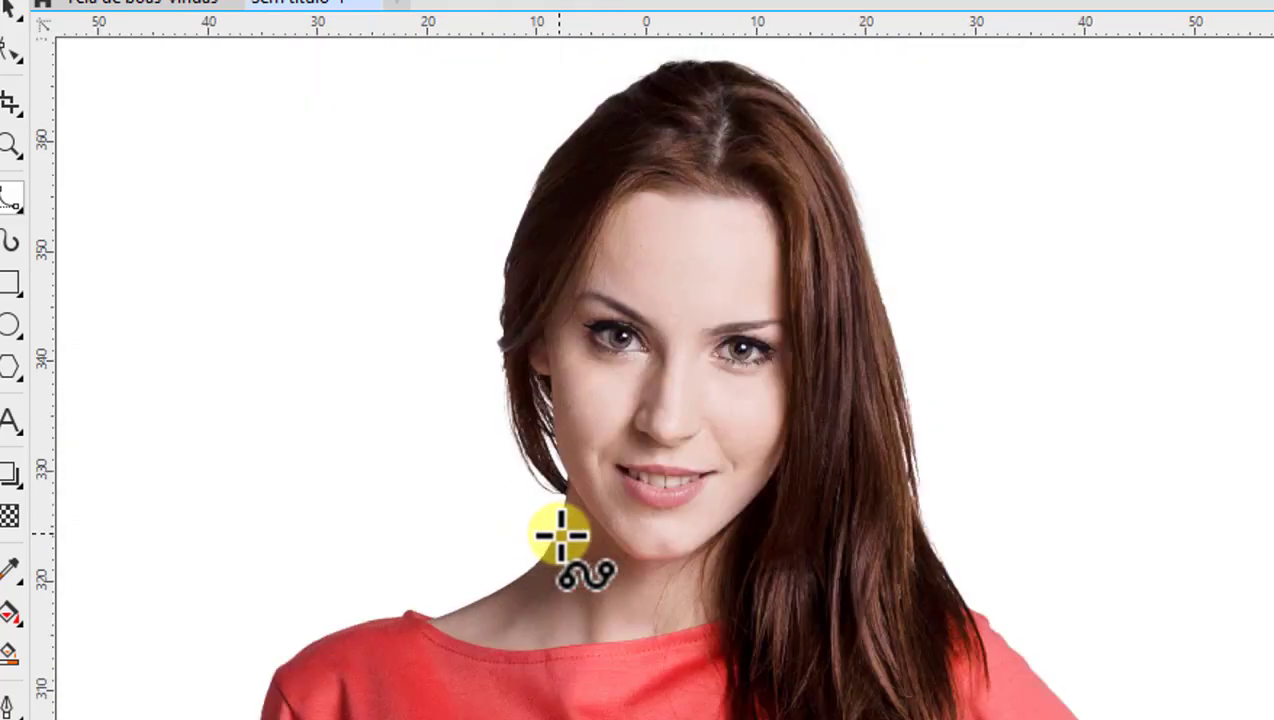
scroll(561, 535, "up", 1)
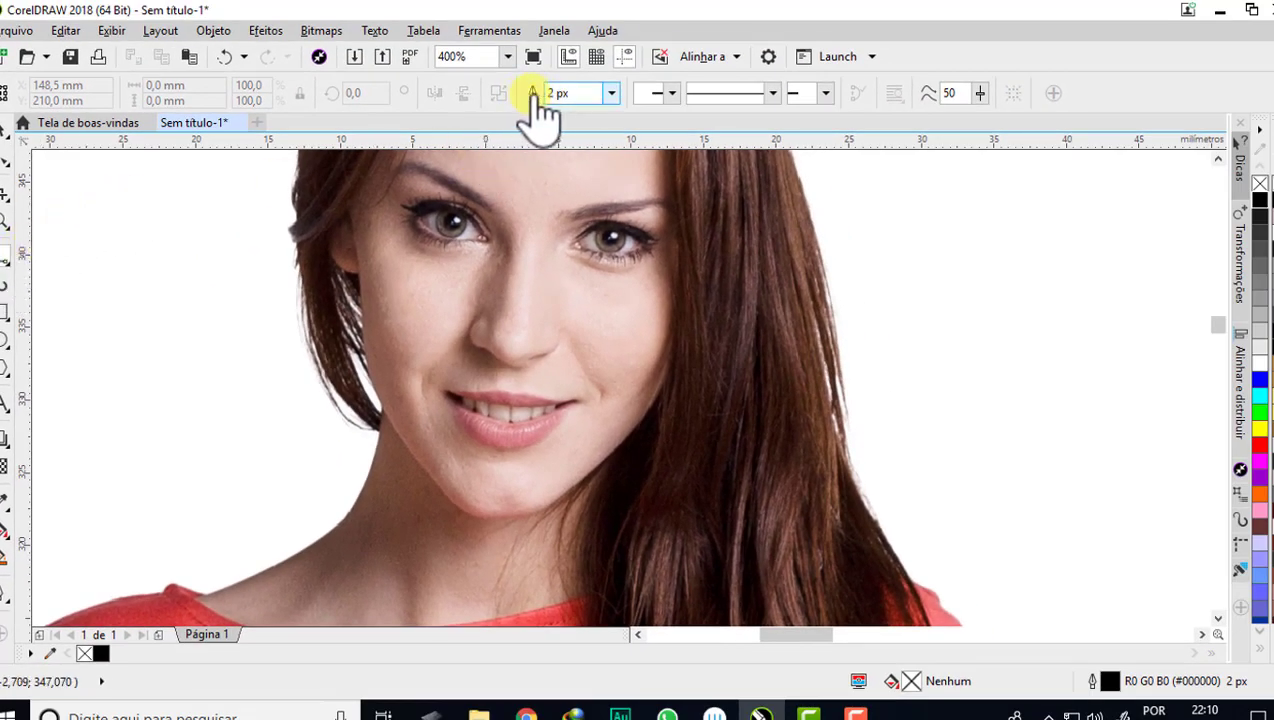
left_click(611, 93)
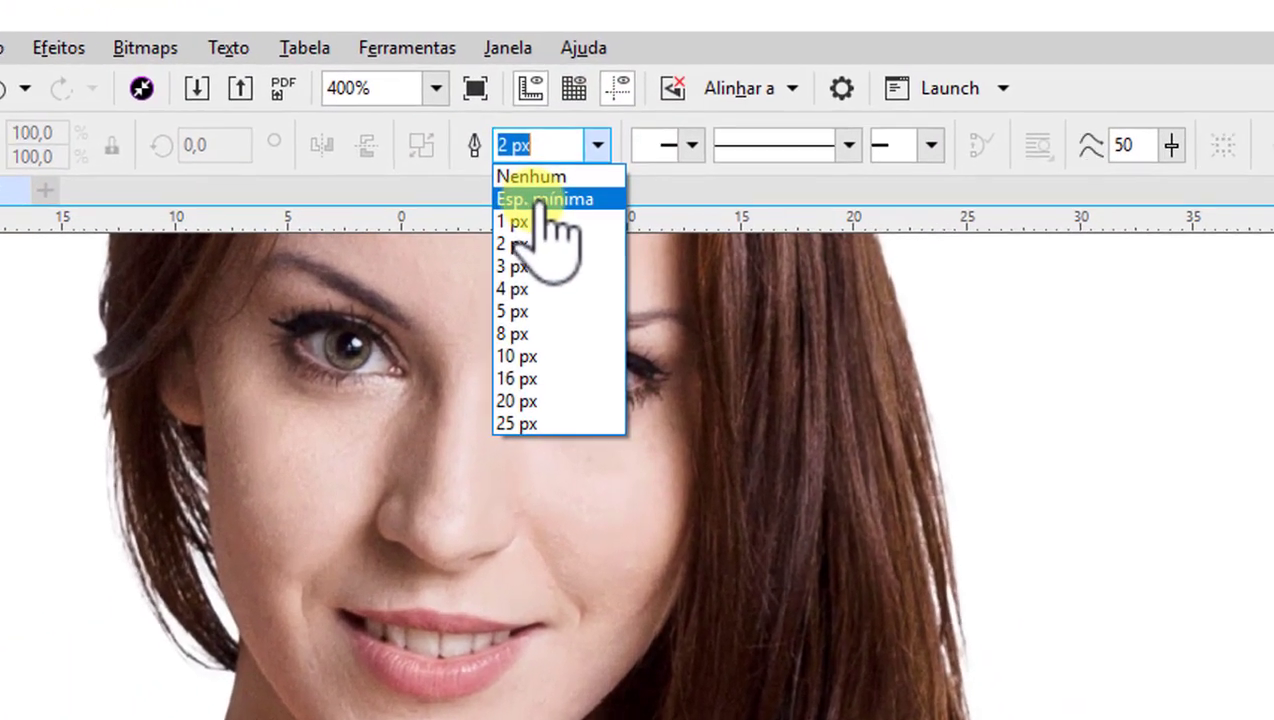
left_click(571, 128)
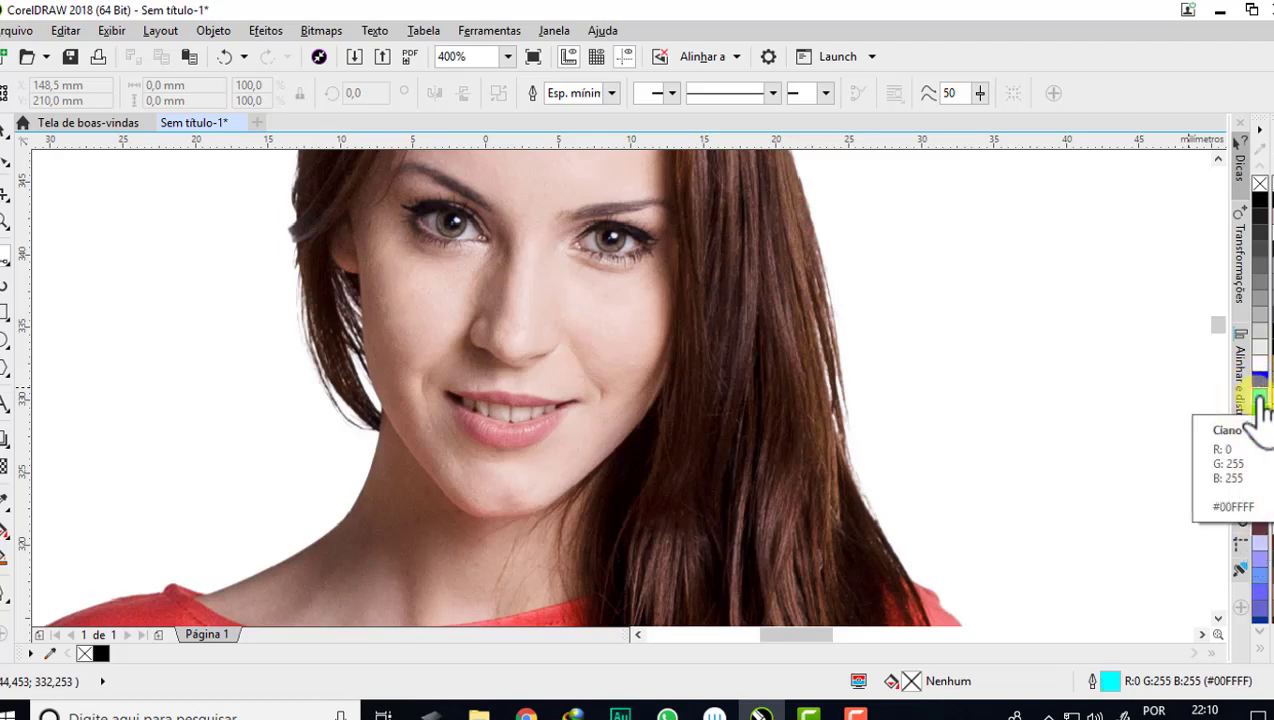
scroll(637, 296, "down", 2)
left_click(761, 291)
left_click(965, 272)
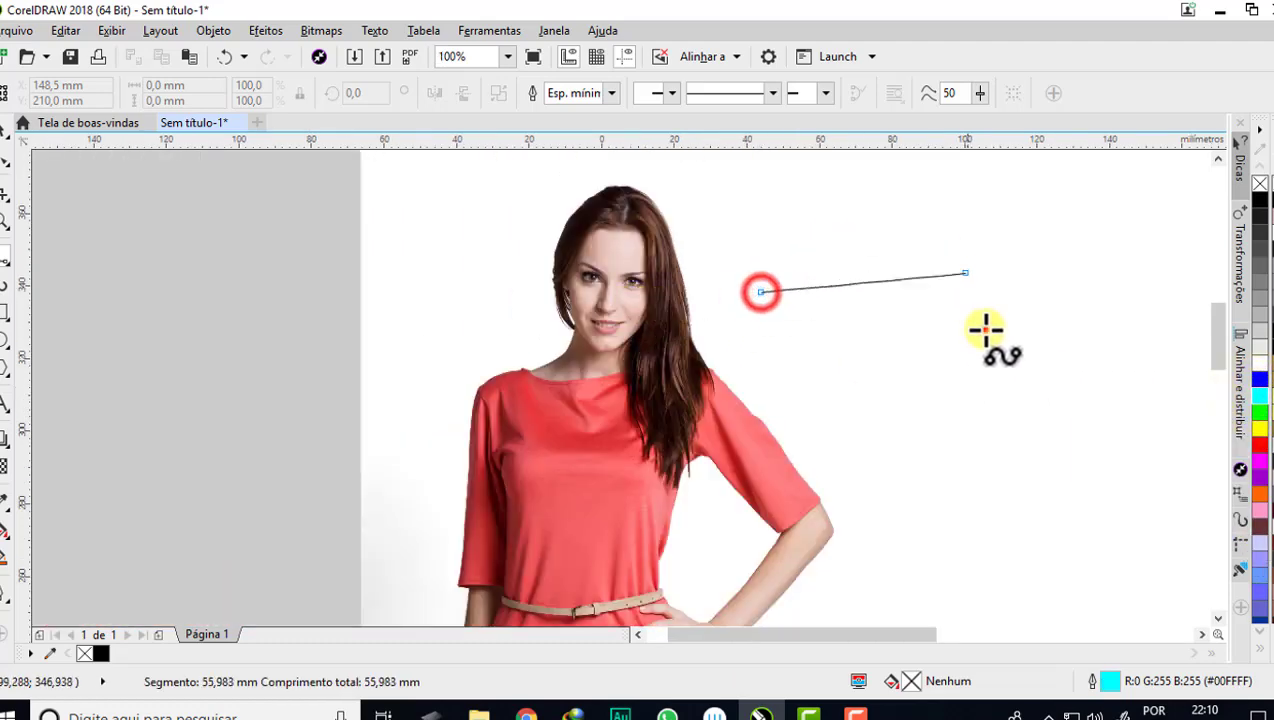
left_click(985, 330)
left_click(720, 398)
left_click(758, 288)
scroll(778, 313, "up", 1)
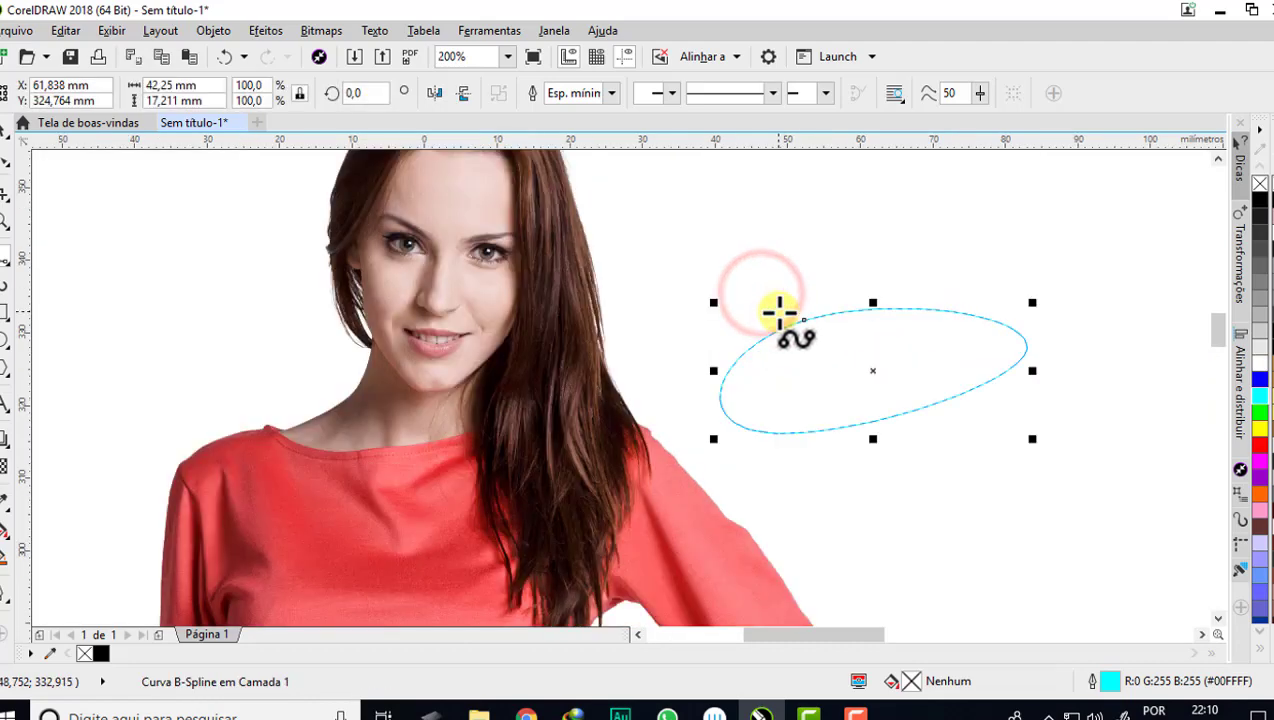
scroll(853, 394, "up", 1)
key("Delete")
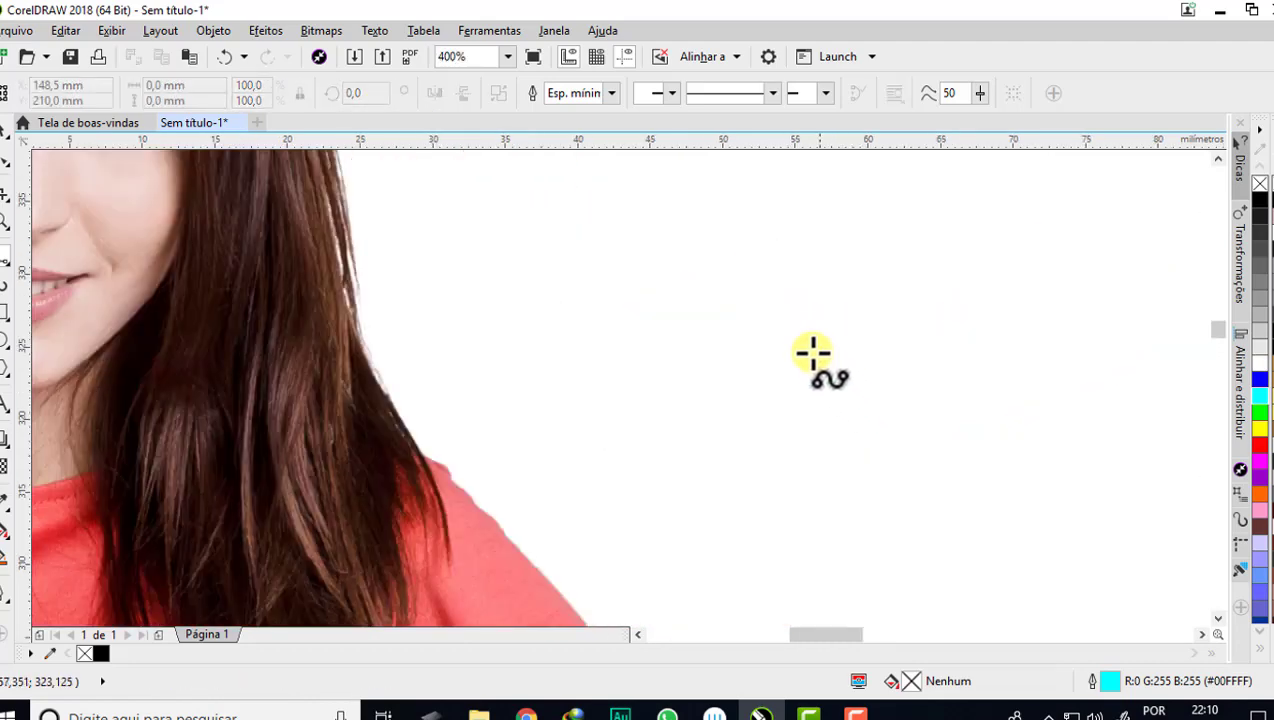
scroll(795, 350, "down", 1)
scroll(781, 349, "down", 1)
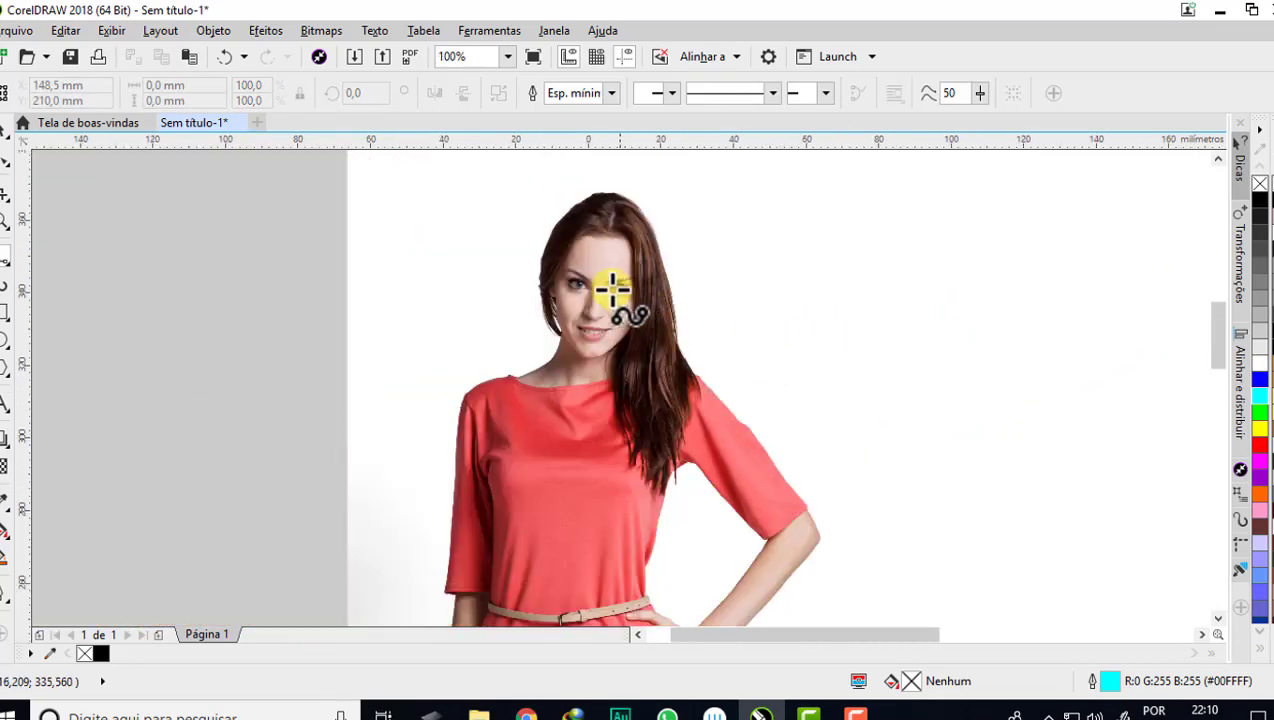
left_click(5, 220)
- Zoom in on the woman's face and pick the B-Spline tool
left_click_drag(514, 188, 668, 379)
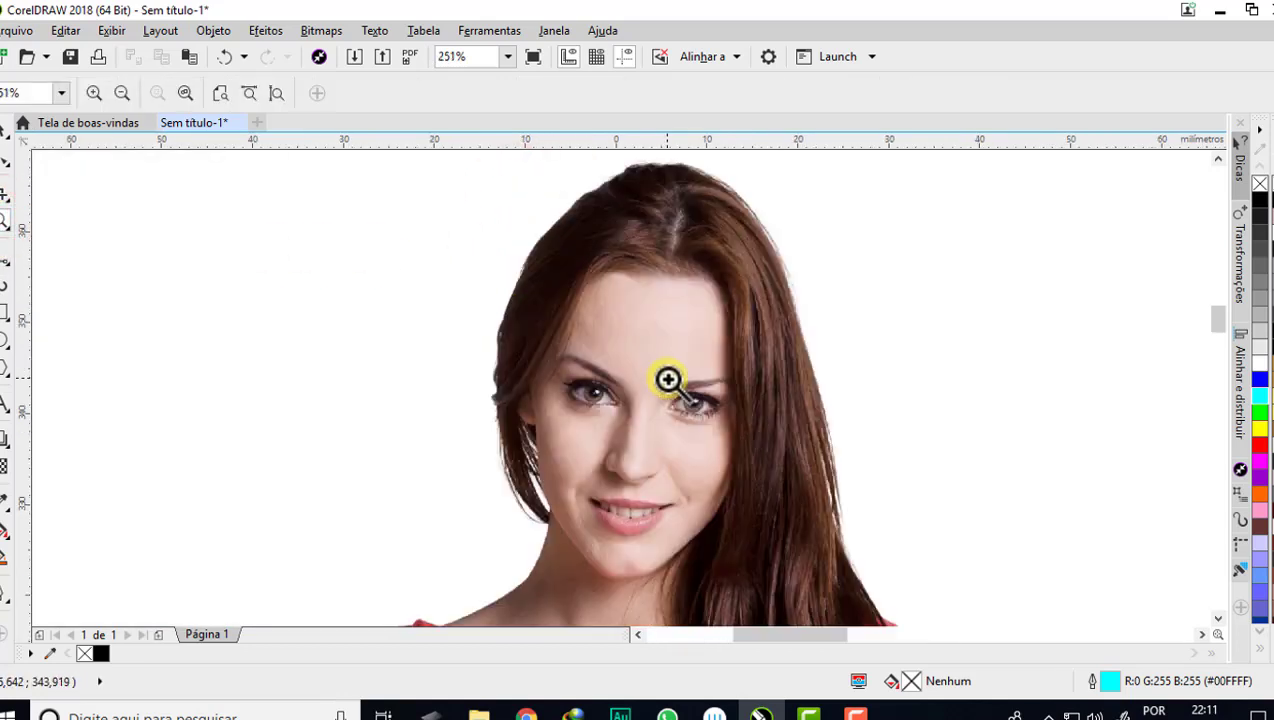
left_click(610, 566)
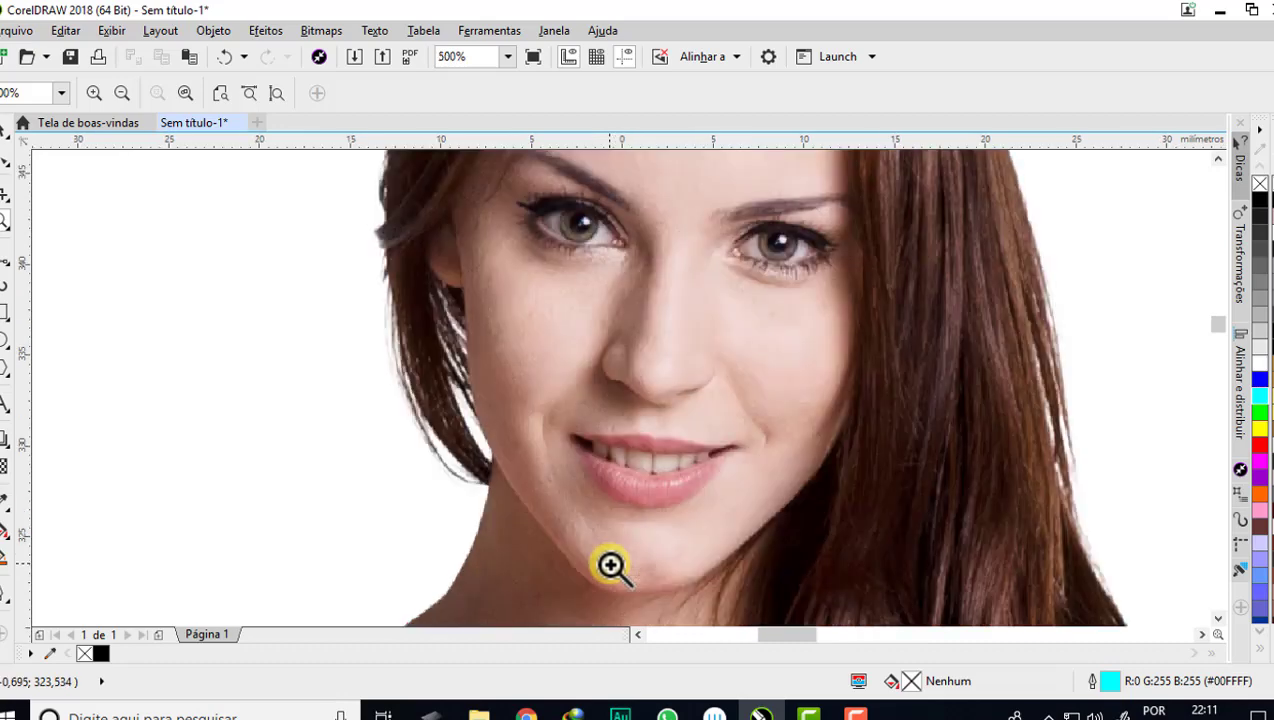
right_click(428, 387)
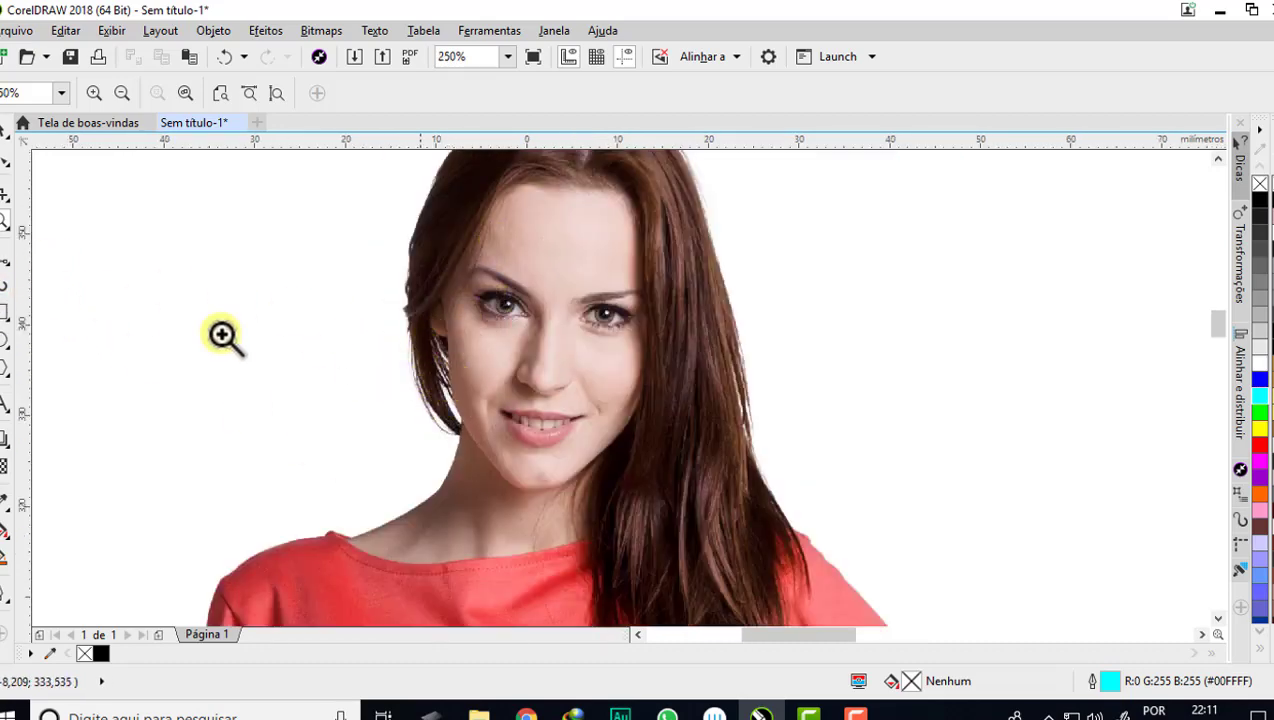
left_click(6, 255)
scroll(415, 313, "up", 1)
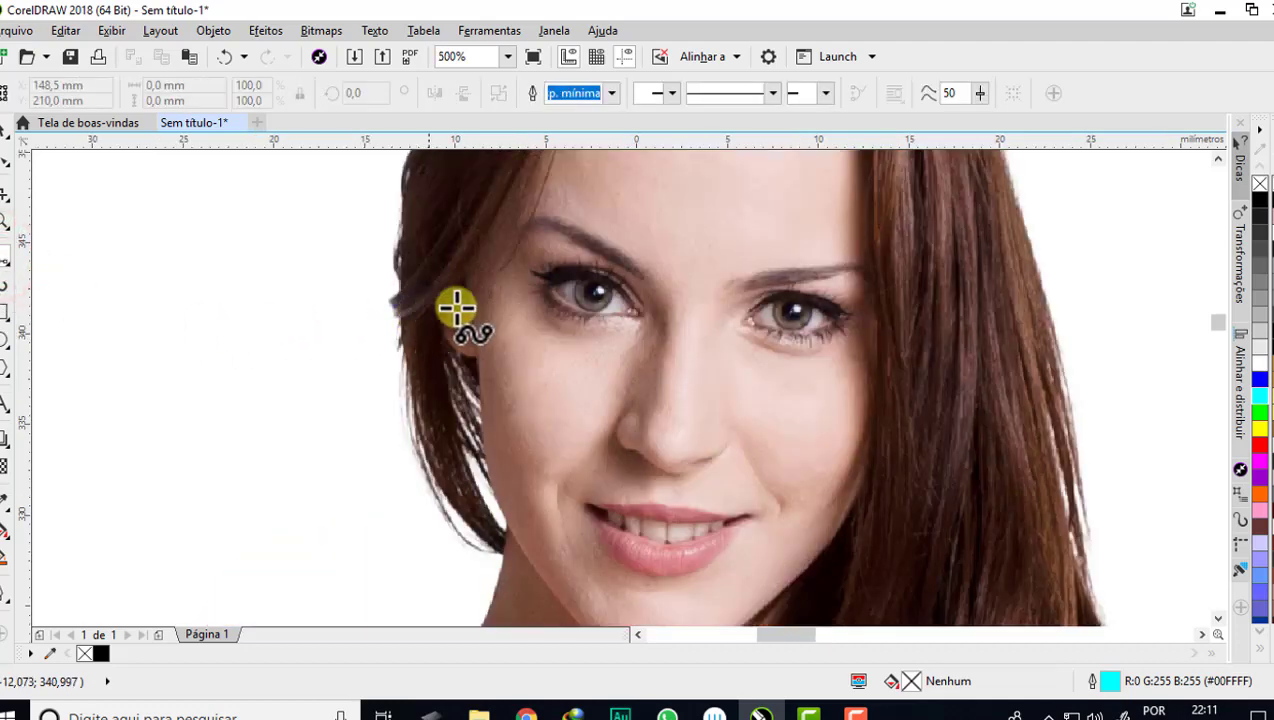
scroll(455, 304, "up", 1)
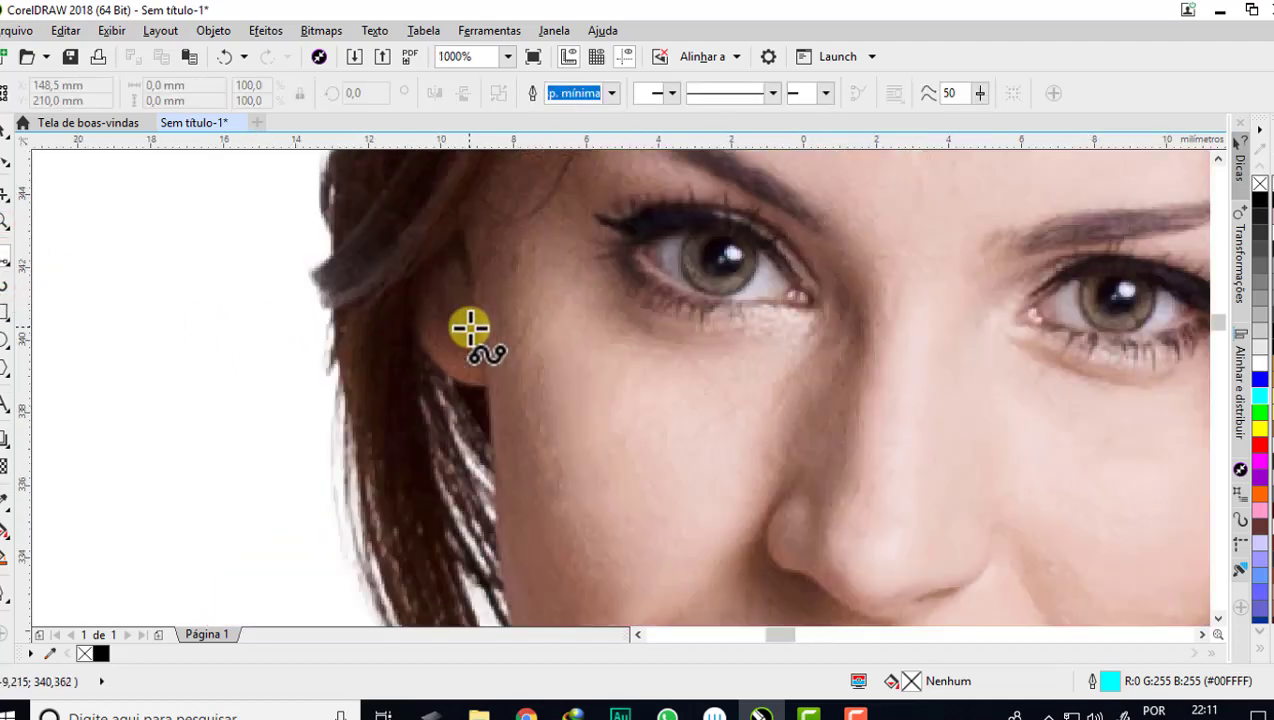
- Trace the B-spline from the hair edge by the cheek down the jaw and around the chin
left_click(457, 221)
left_click(472, 299)
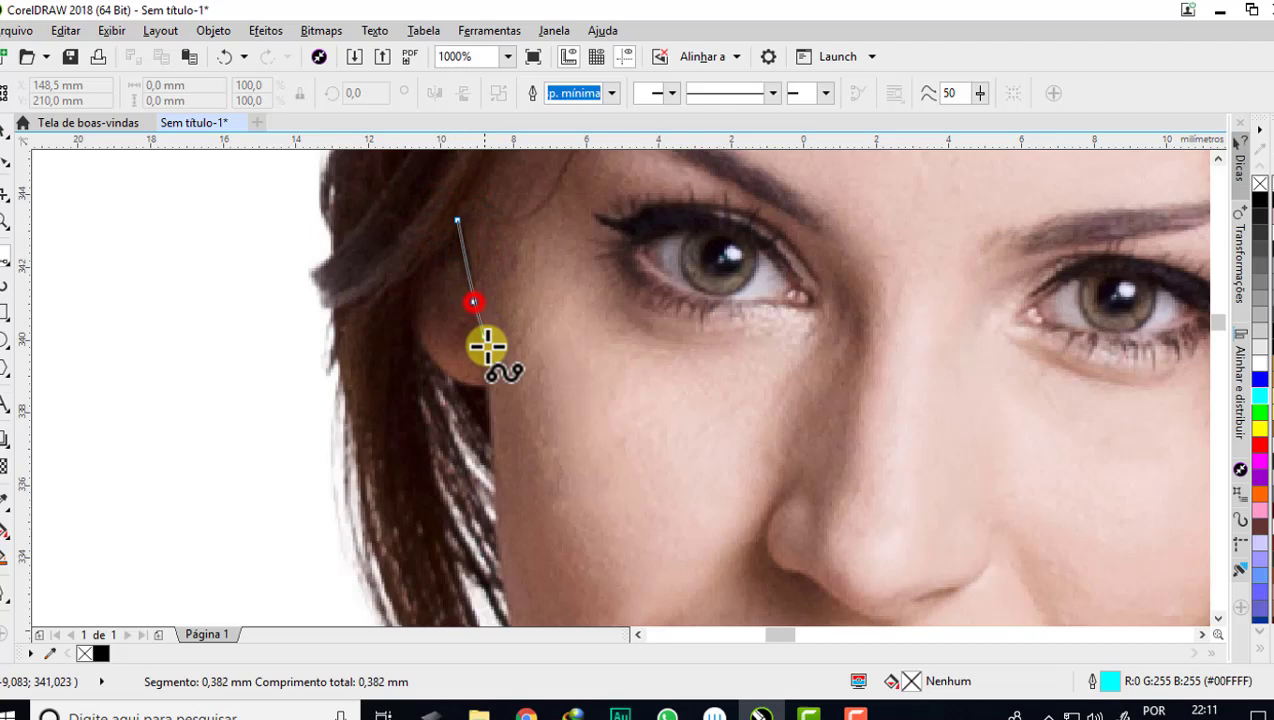
left_click(490, 405)
scroll(500, 460, "down", 1)
left_click(514, 520)
left_click(557, 487)
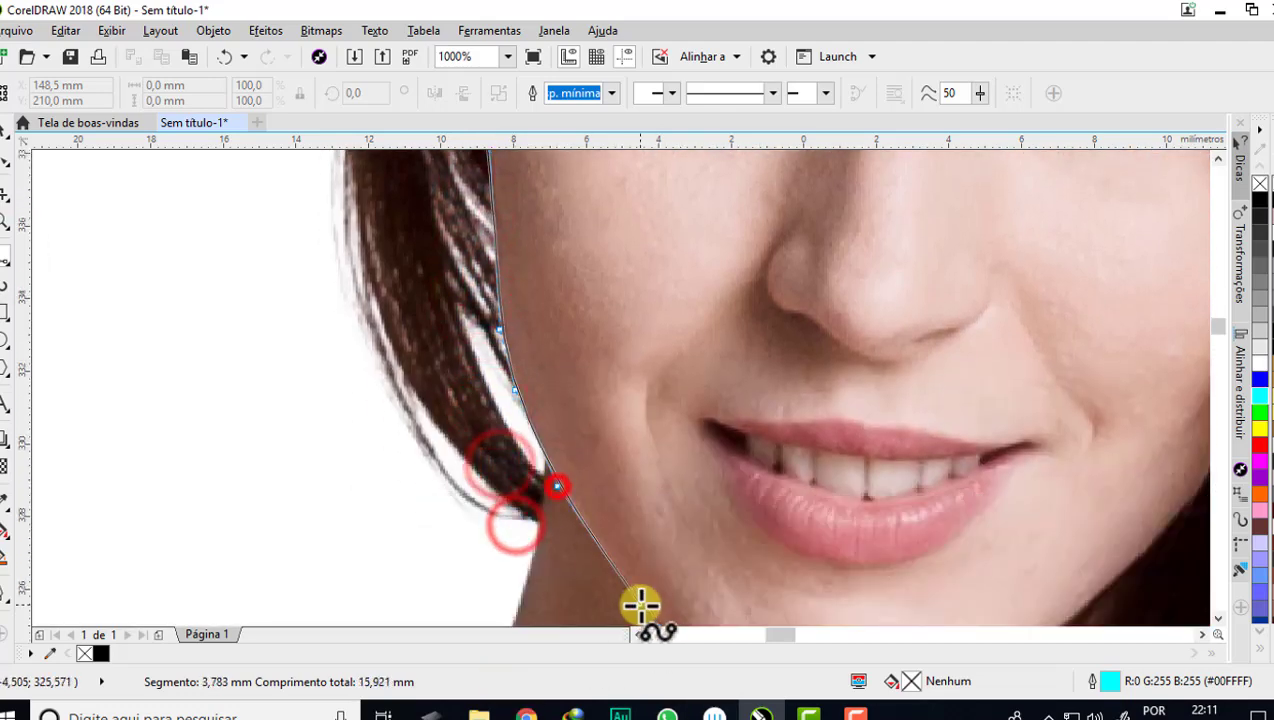
left_click(640, 604)
scroll(640, 604, "down", 2)
left_click(694, 476)
left_click(847, 540)
left_click(958, 518)
- Carry the curve up the other jaw toward the cheek and finish it
scroll(900, 480, "right", 3)
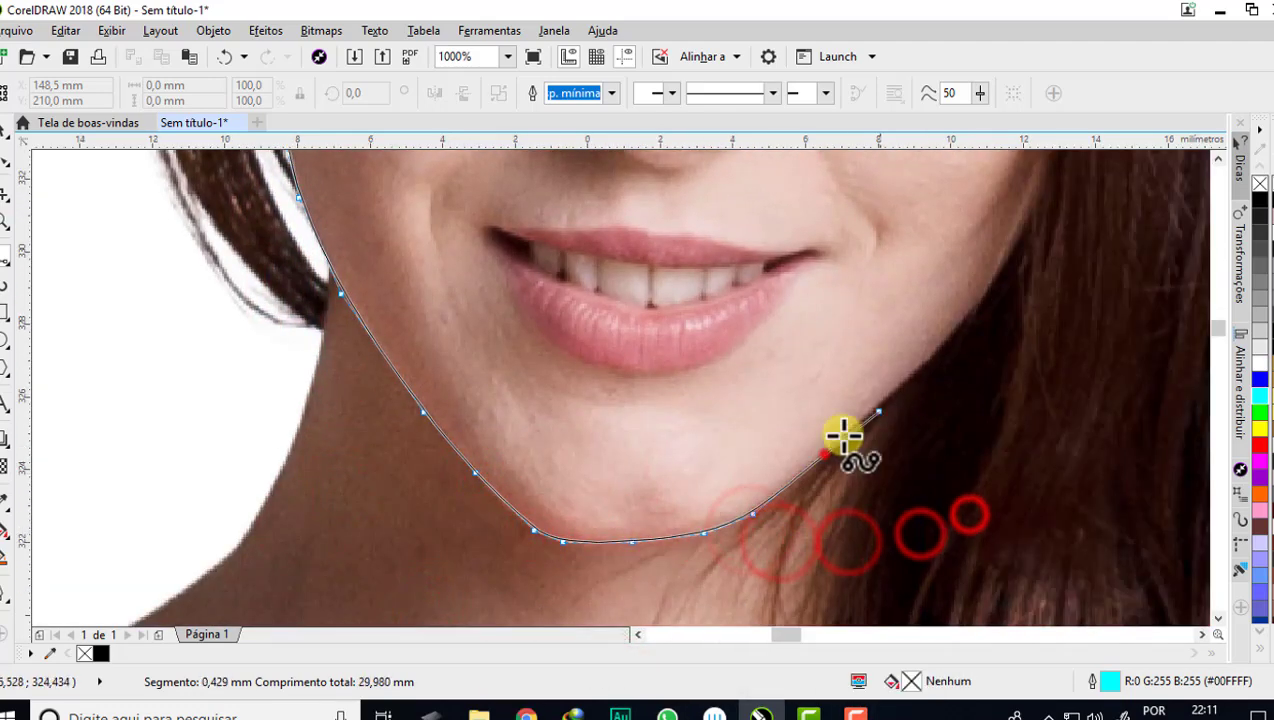
left_click(824, 454)
left_click(960, 325)
scroll(900, 400, "up", 3)
left_click(850, 510)
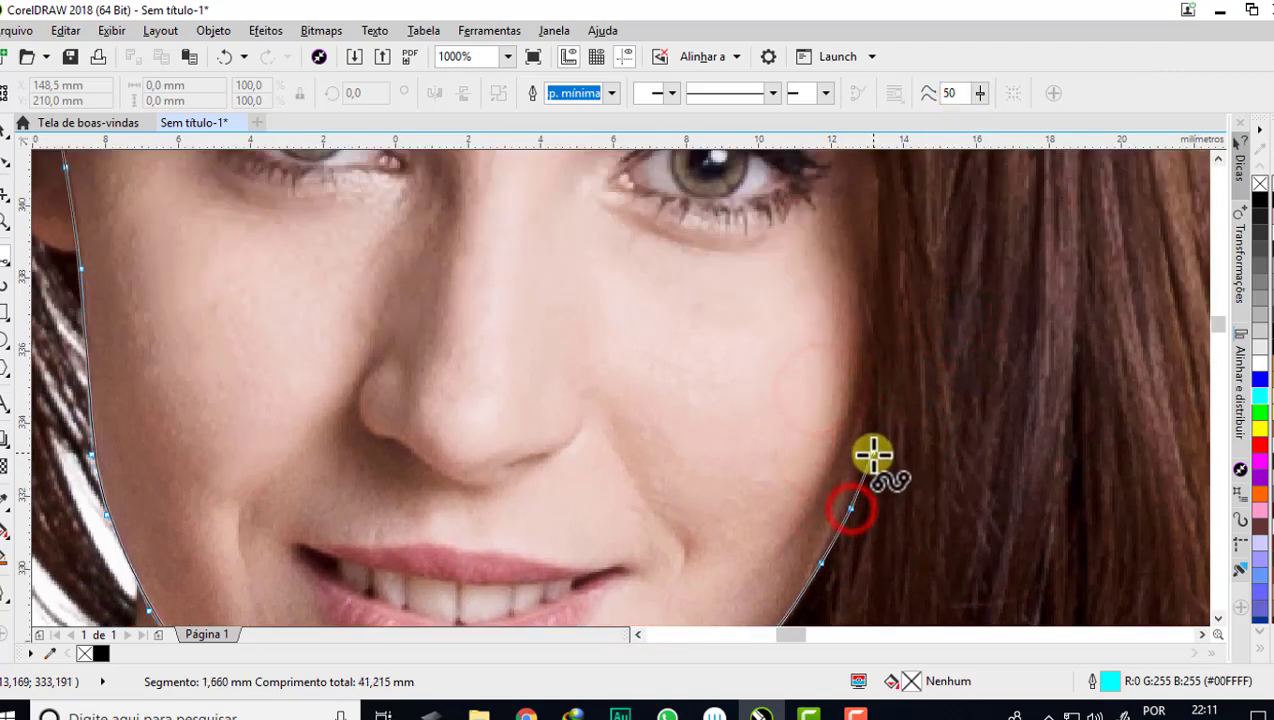
left_click(878, 438)
scroll(878, 438, "down", 2)
scroll(650, 440, "down", 2)
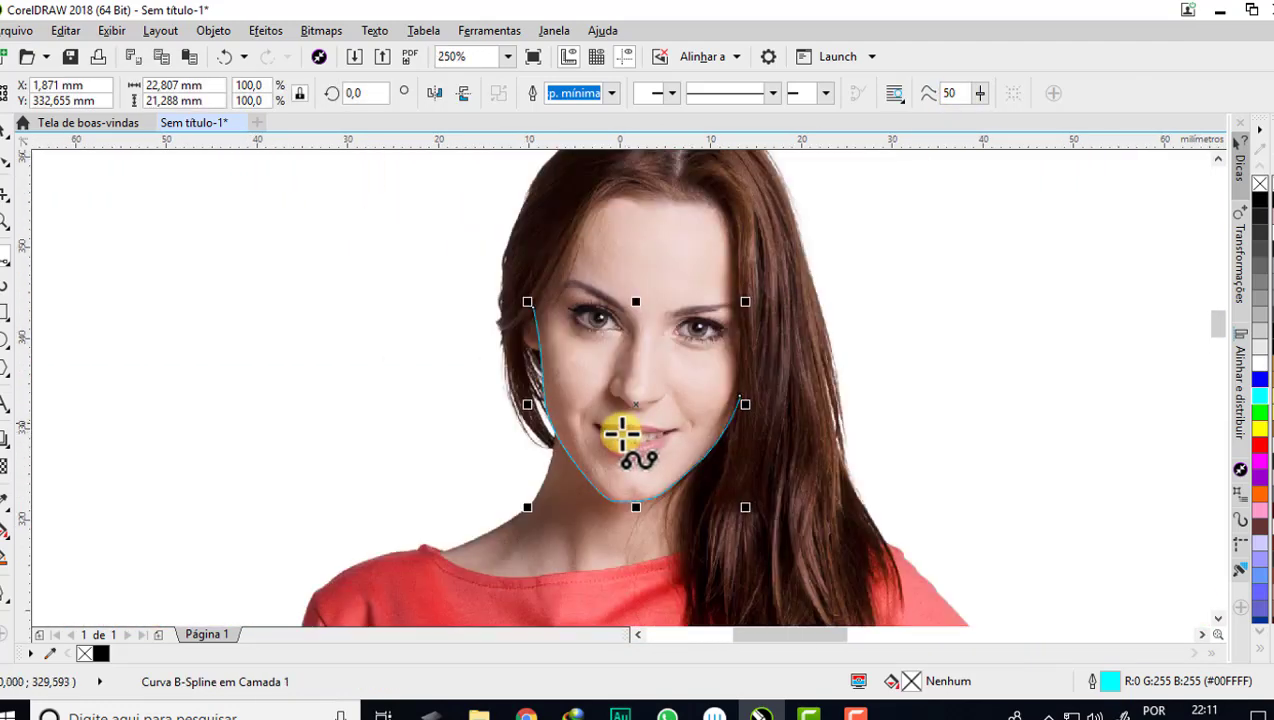
- Start a hair-strand curve along the hairline and run it down the side of the forehead
scroll(606, 215, "up", 2)
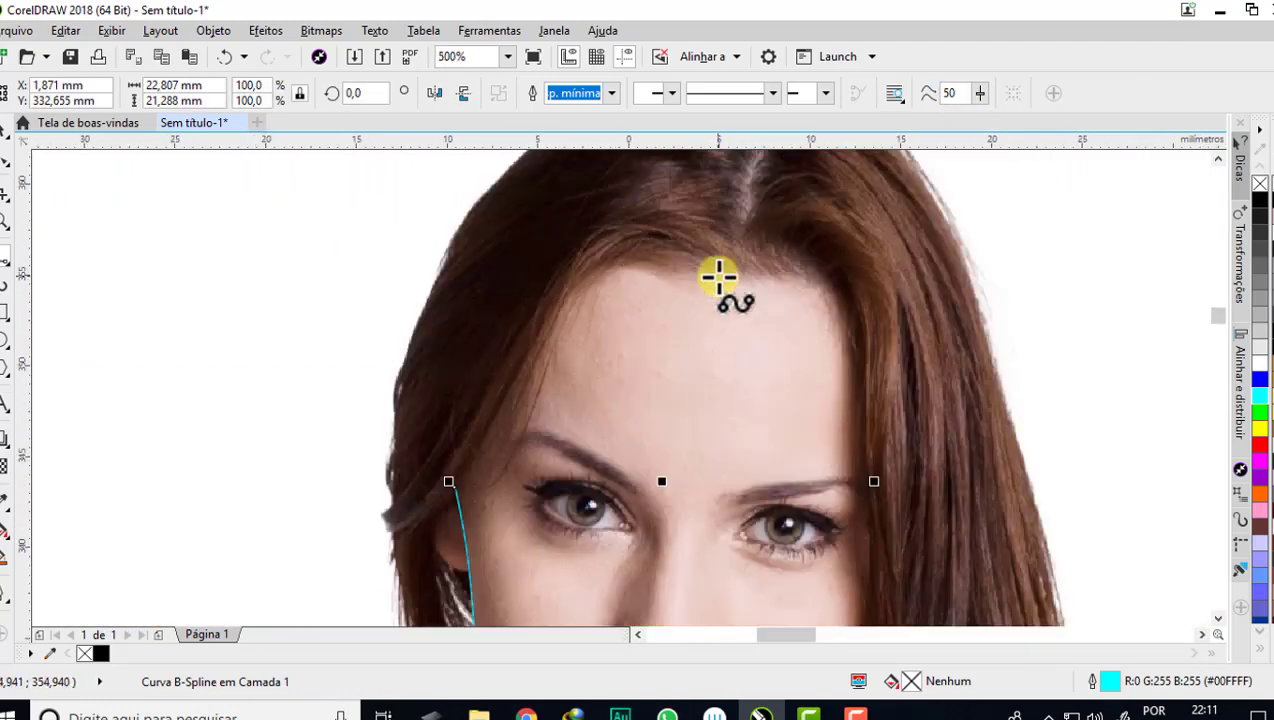
scroll(683, 231, "up", 1)
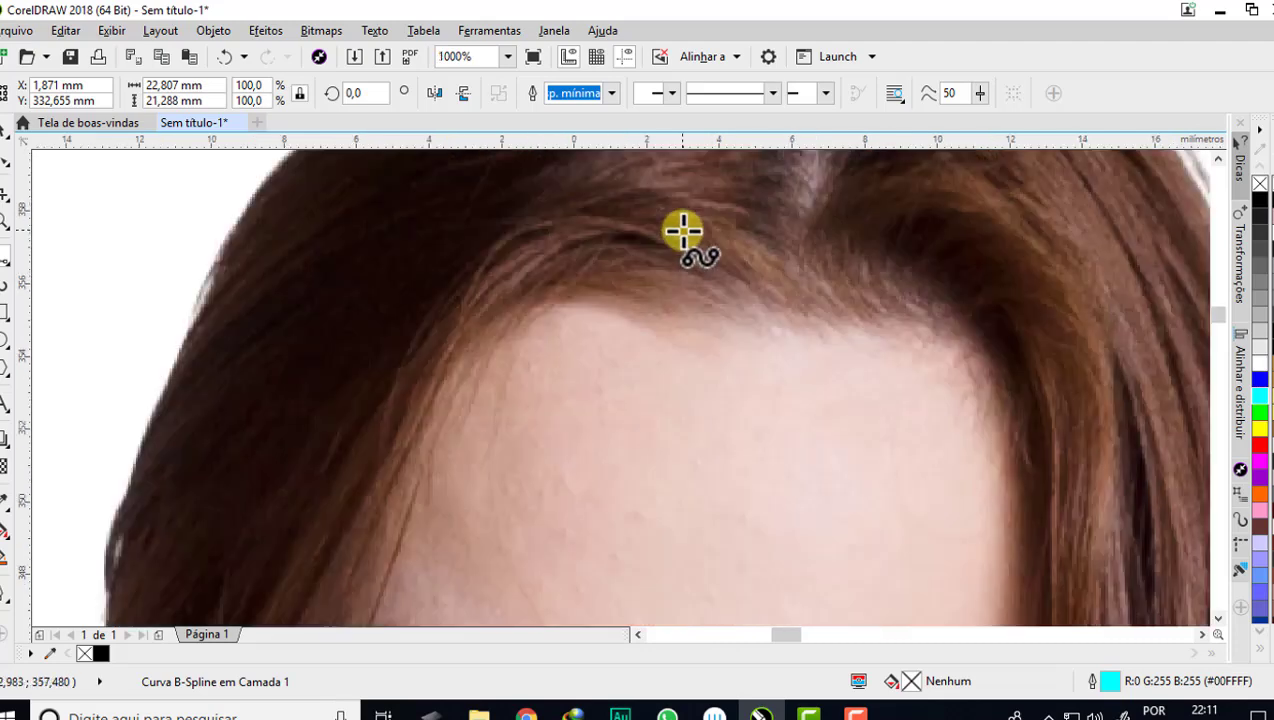
left_click(780, 316)
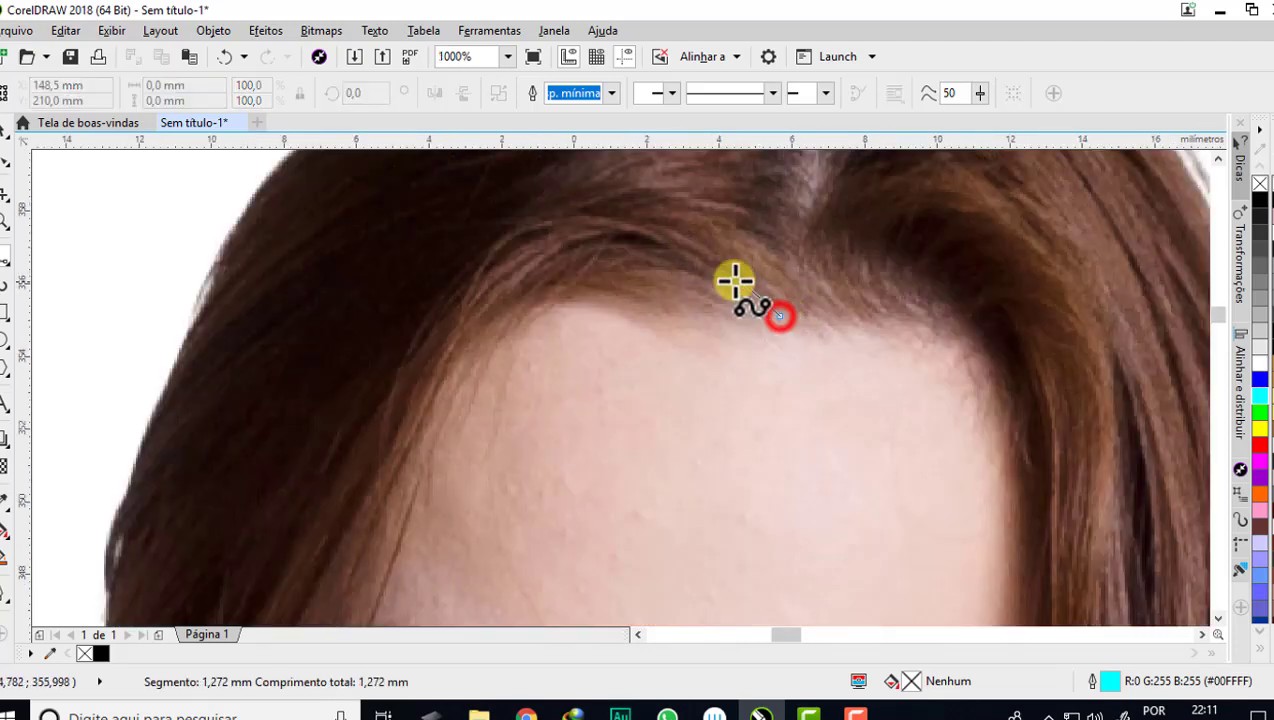
left_click(678, 251)
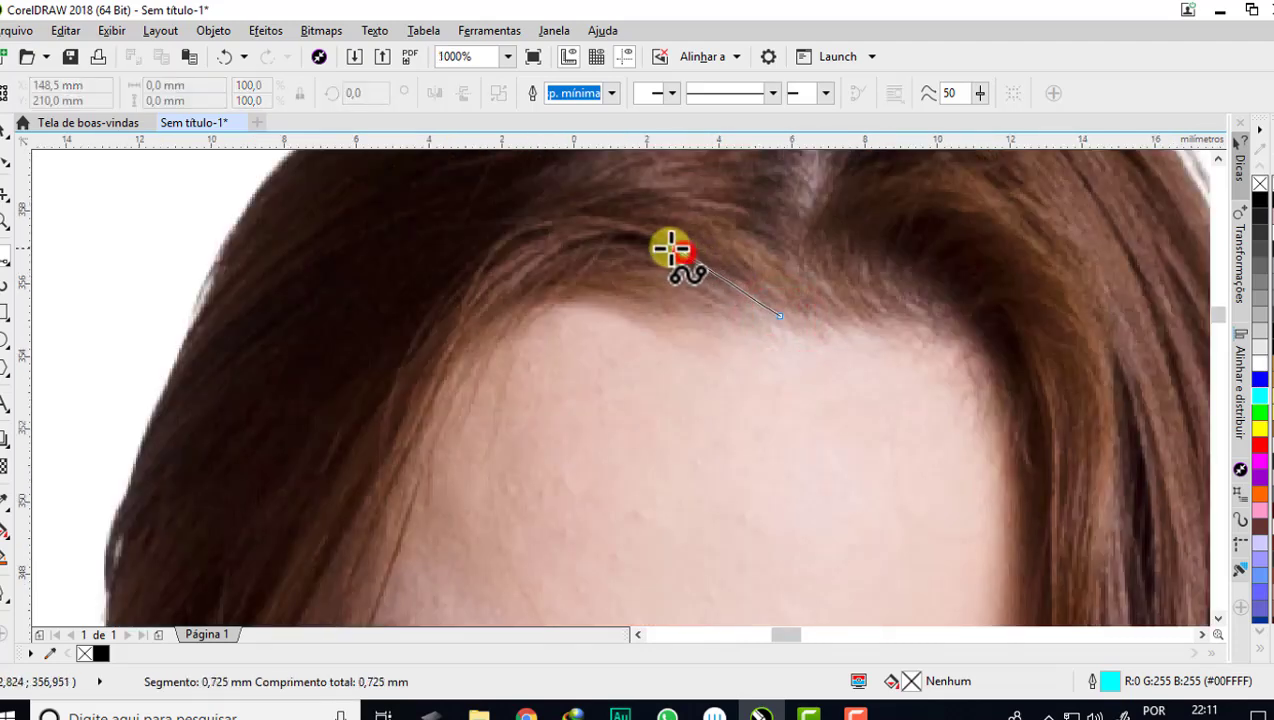
left_click(620, 237)
left_click(553, 244)
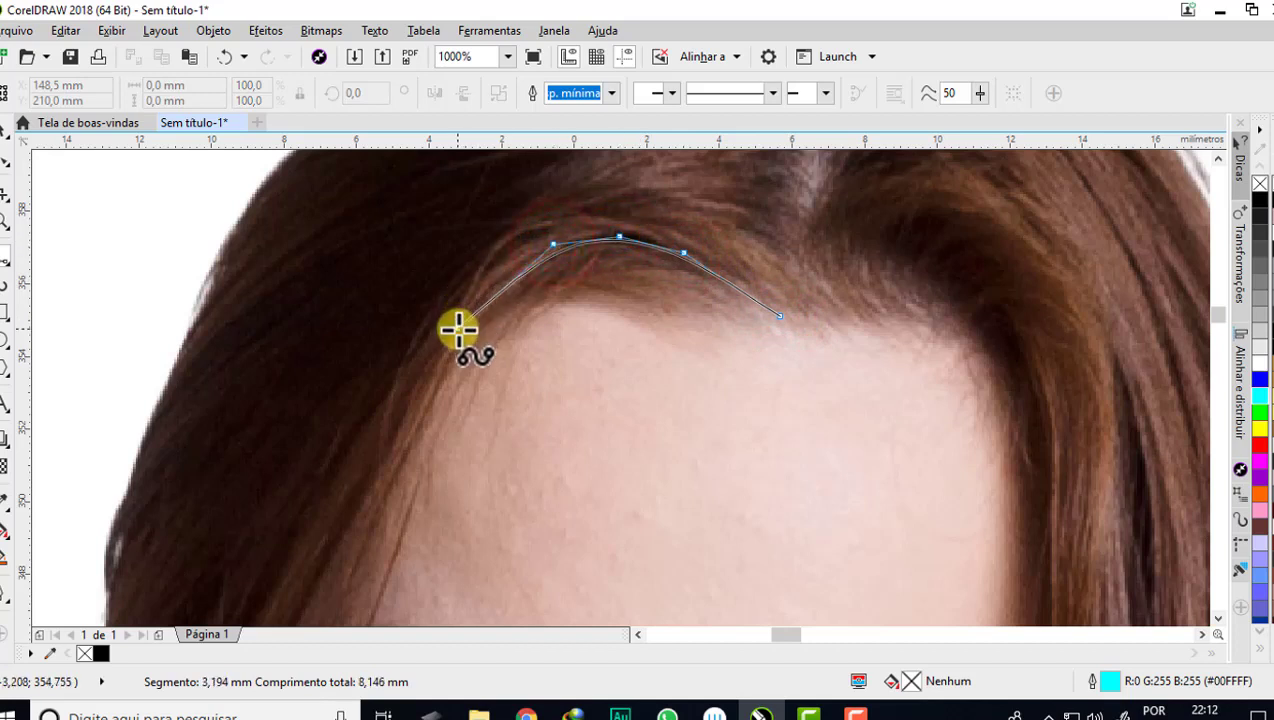
left_click(418, 418)
scroll(341, 537, "down", 3)
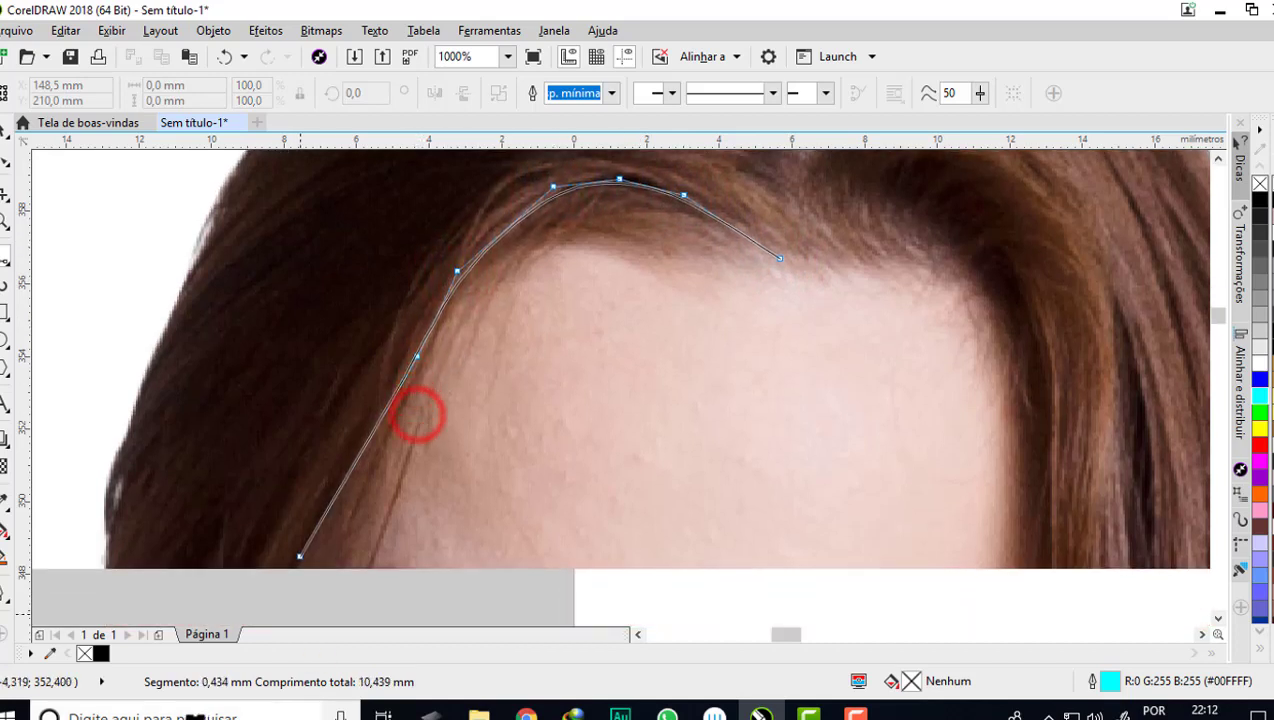
scroll(261, 418, "down", 2)
left_click(245, 447)
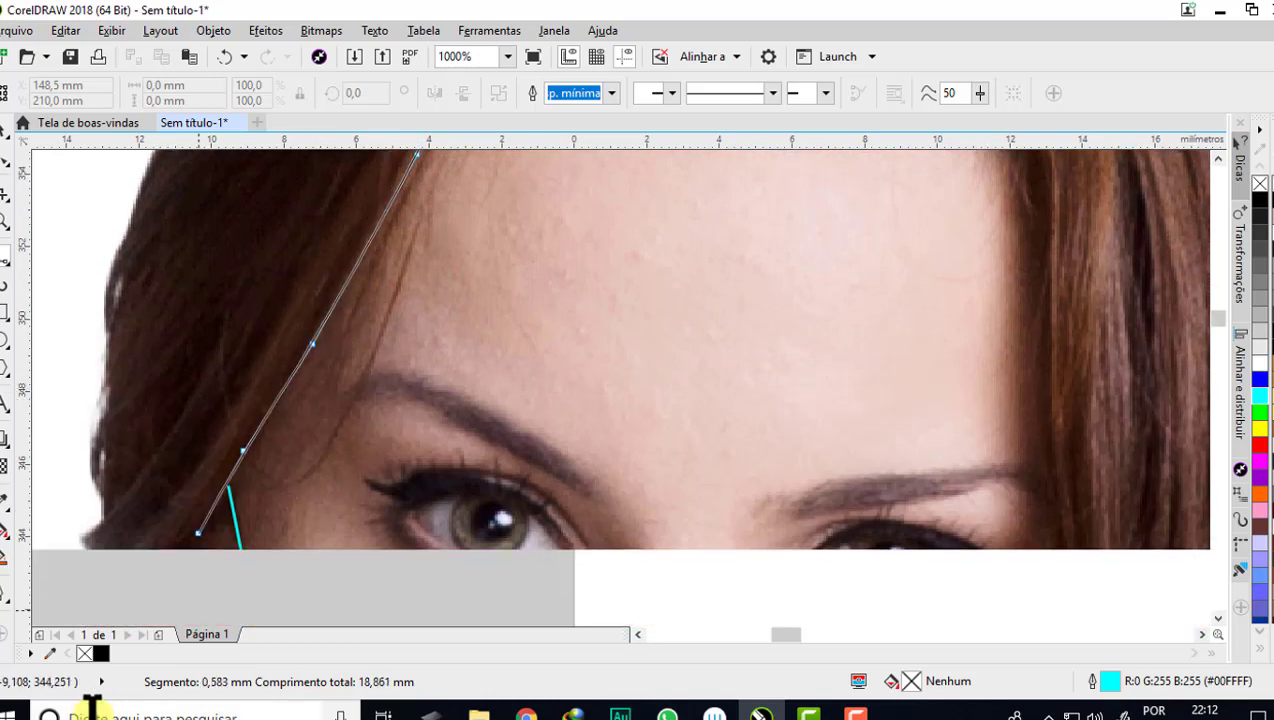
- Curve the strand outward at the temple and turn its tip back upward
scroll(207, 550, "down", 1)
scroll(262, 370, "down", 1)
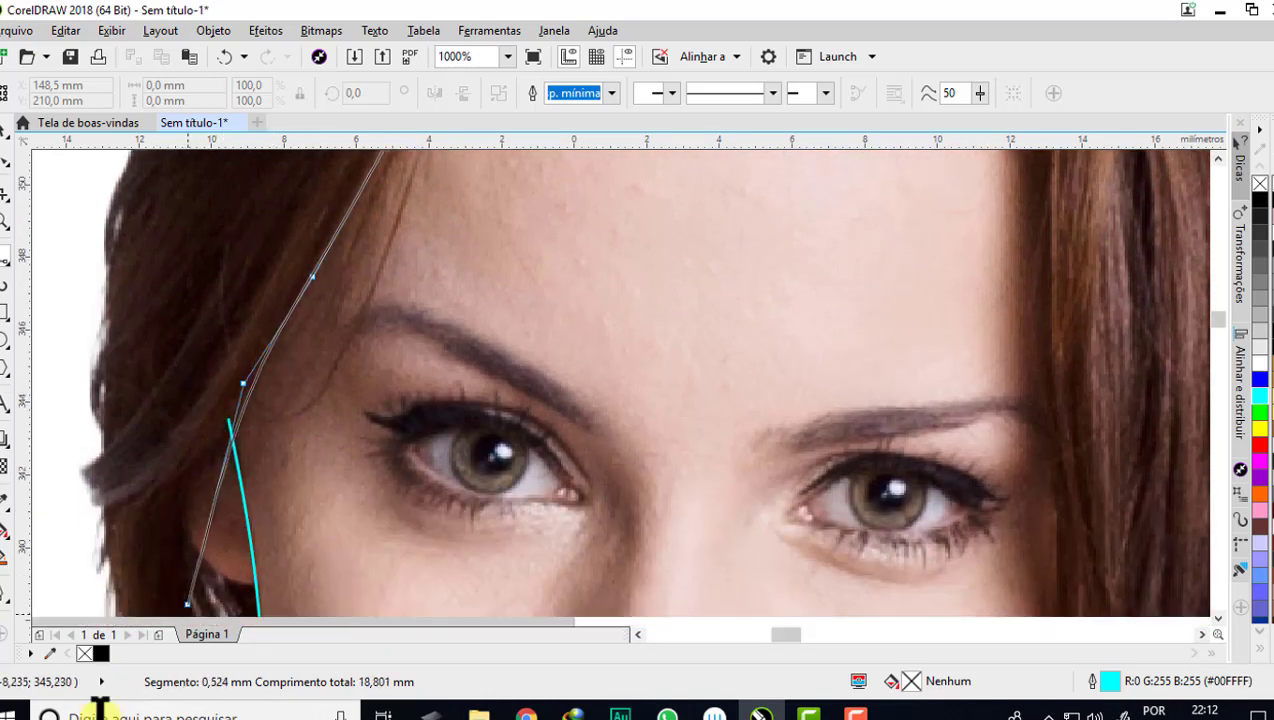
left_click(230, 357)
left_click(181, 405)
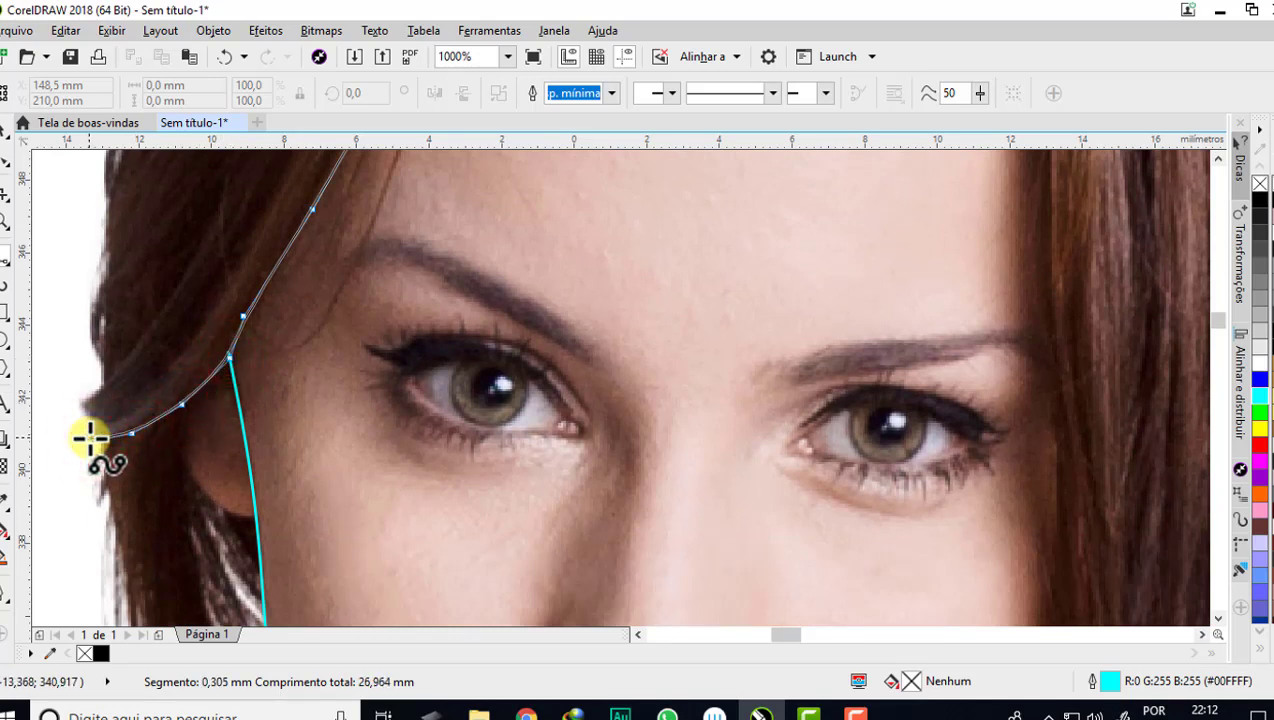
left_click(106, 426)
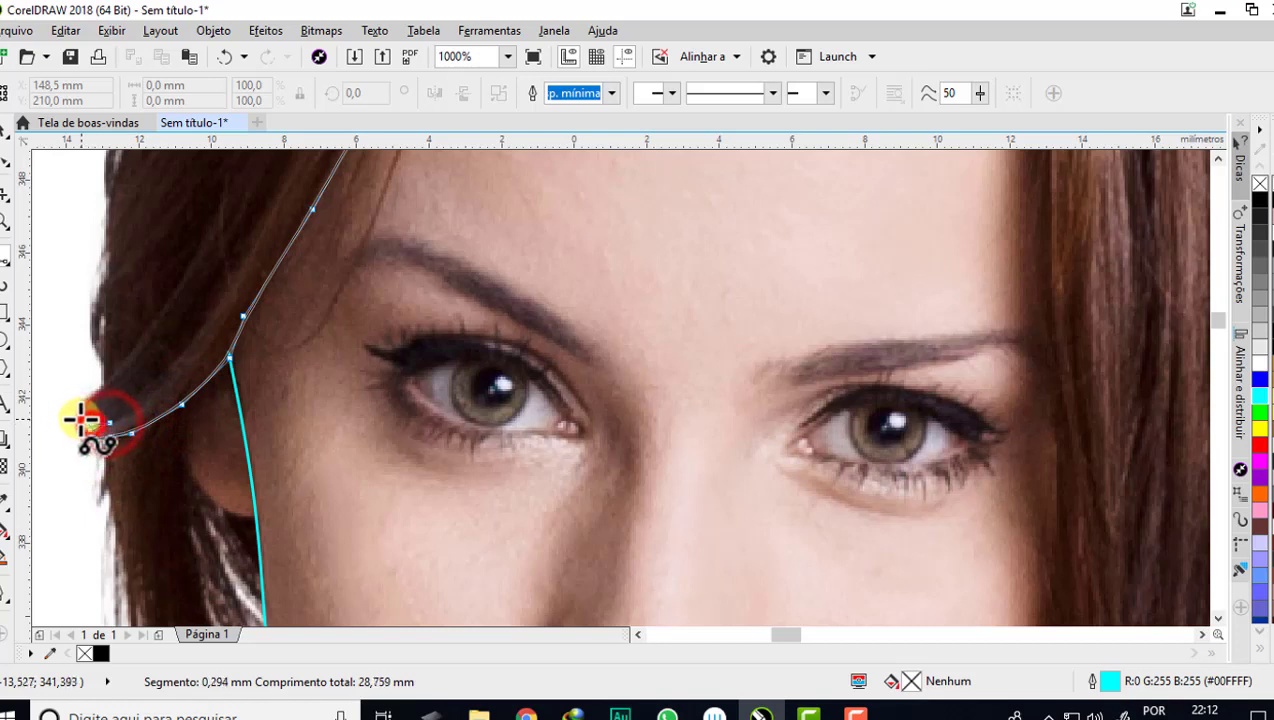
left_click(82, 407)
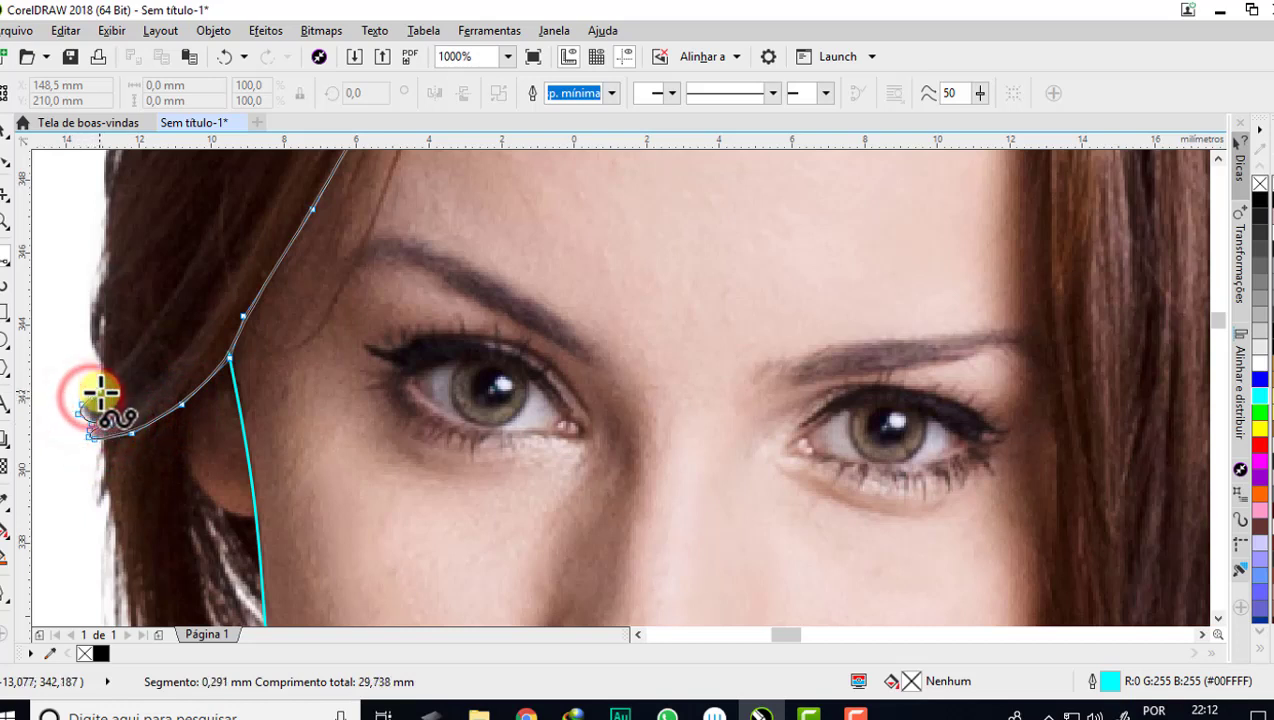
left_click(97, 391)
left_click(148, 337)
- Run the strand back up through the hair, arcing over the forehead to the parting
left_click(195, 246)
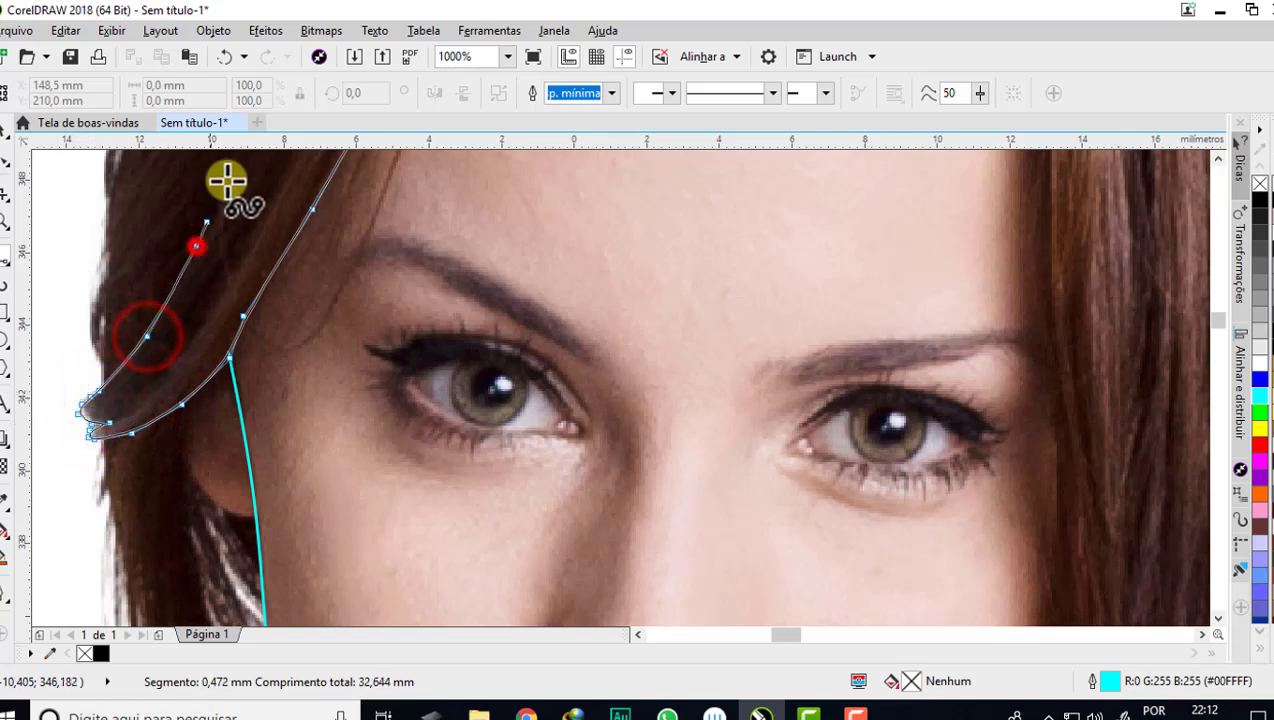
left_click(253, 330)
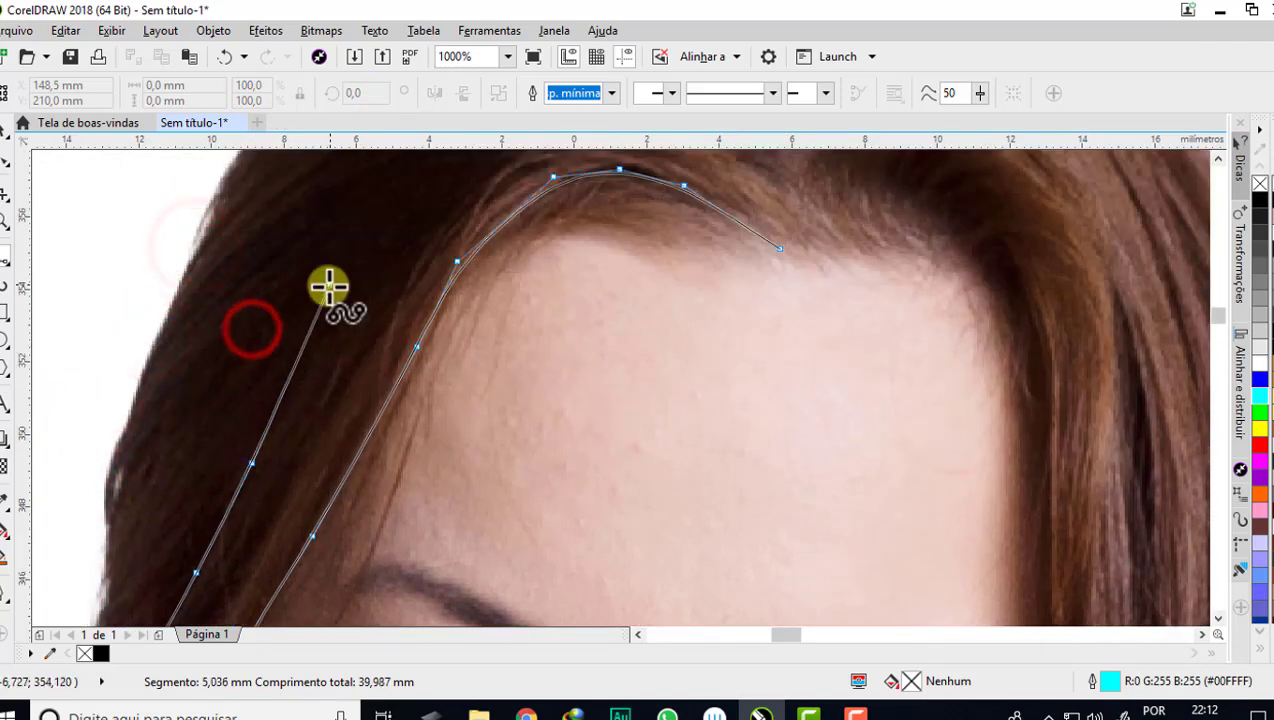
left_click(330, 286)
left_click(368, 221)
left_click(439, 233)
left_click(558, 203)
left_click(664, 229)
left_click(732, 283)
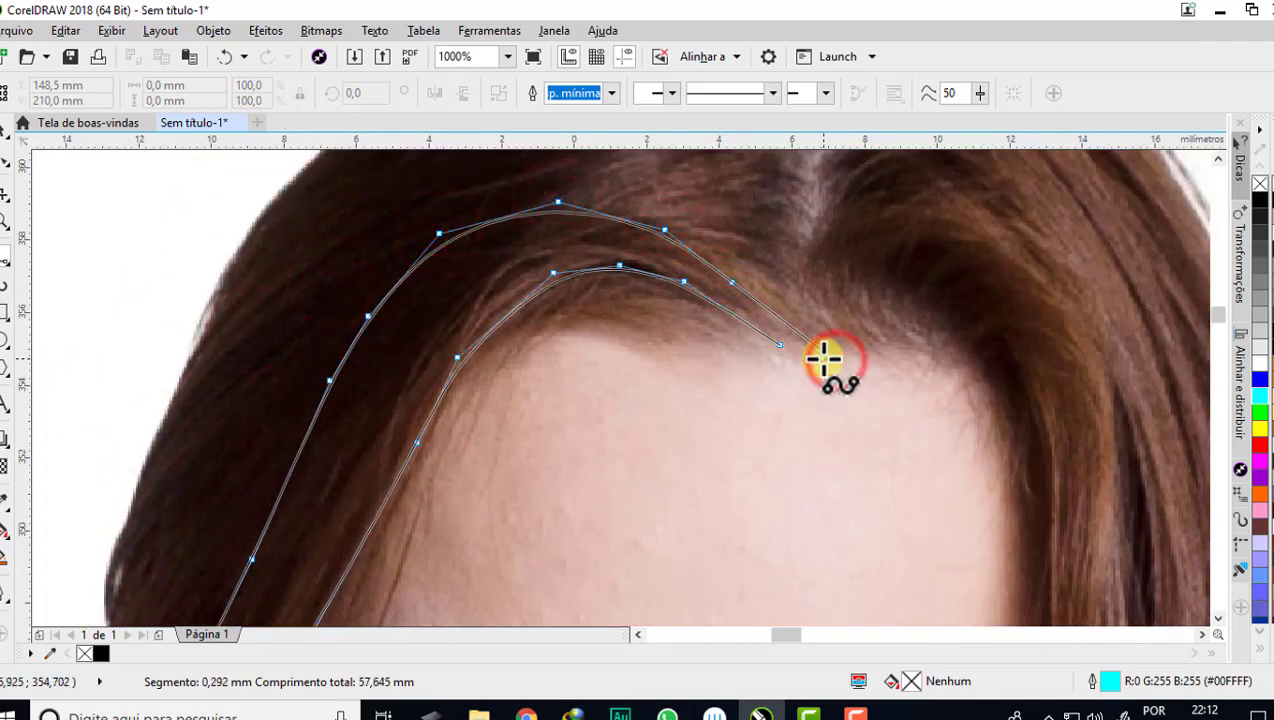
left_click(823, 358)
- Add final control points at the strand's tip on the forehead and close off the curve
key("v")
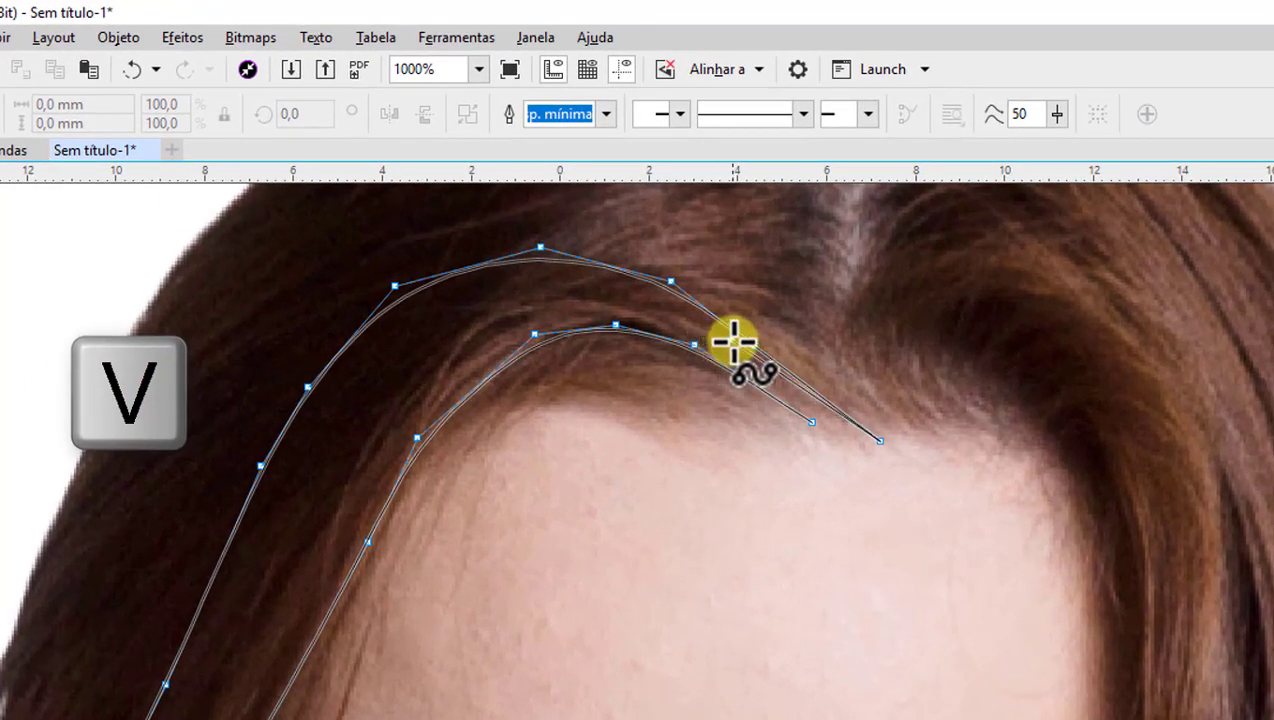
left_click(733, 342)
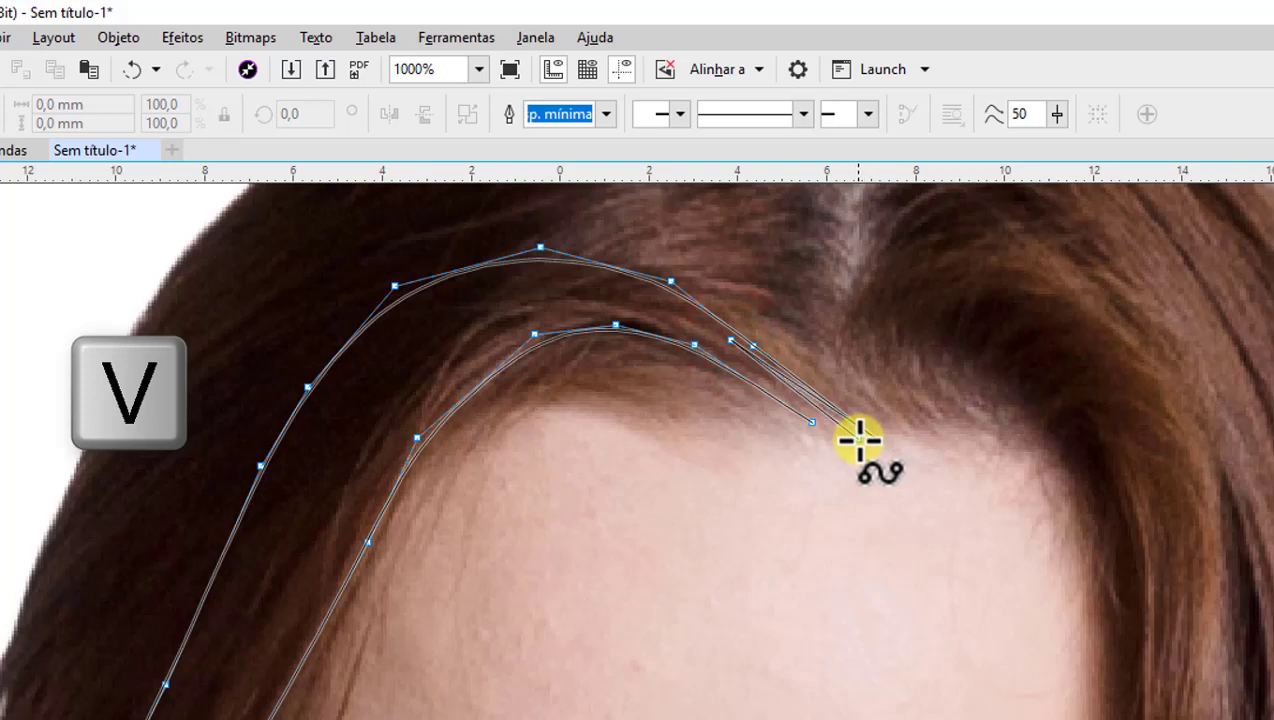
left_click(862, 440)
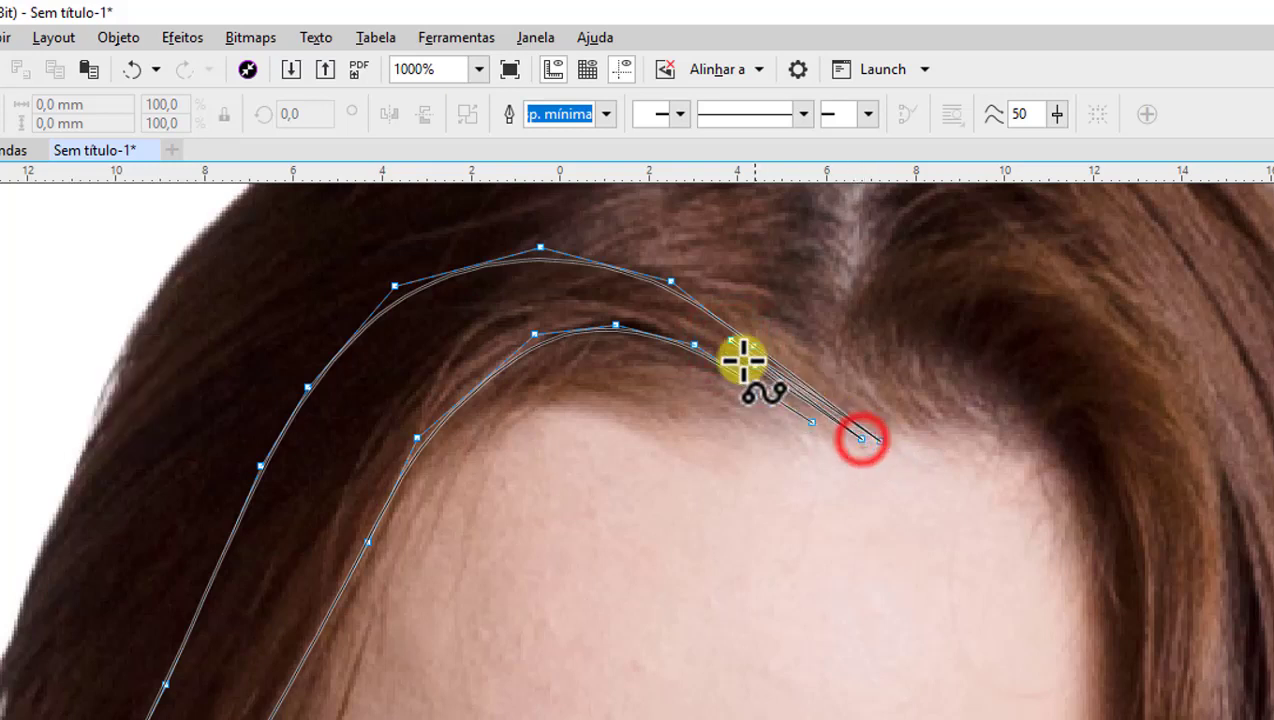
left_click(703, 340)
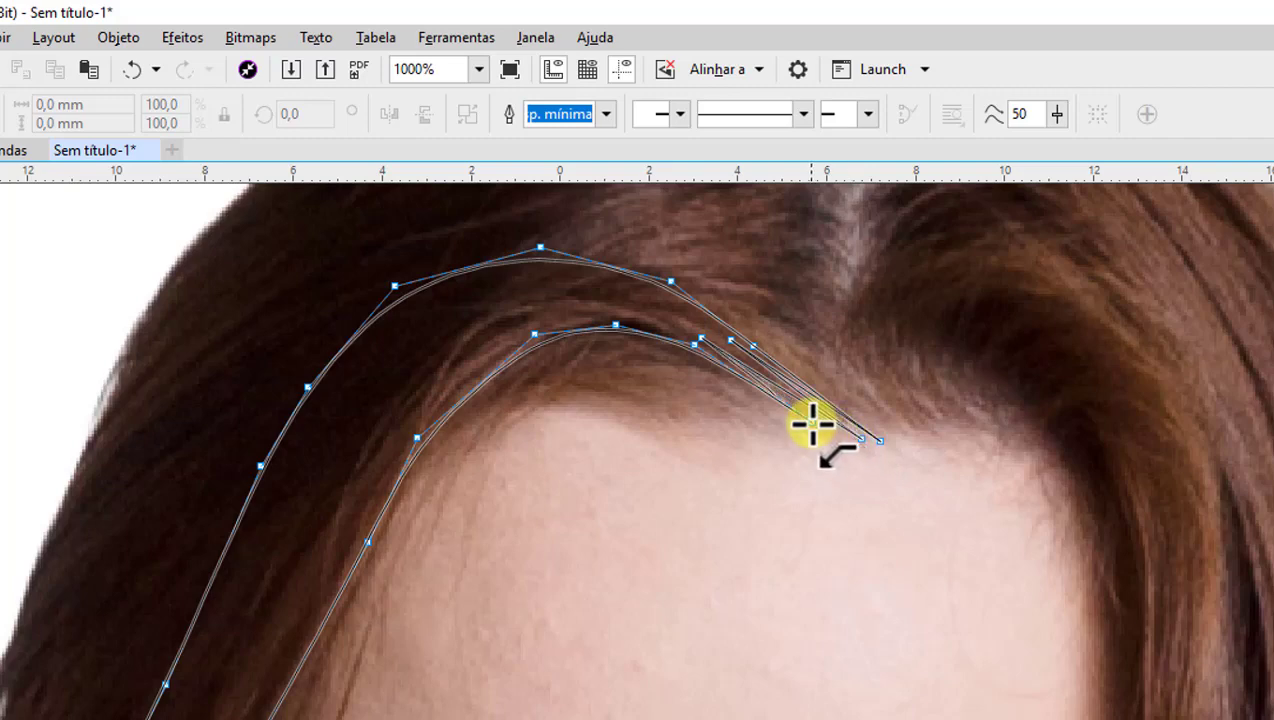
double_click(810, 421)
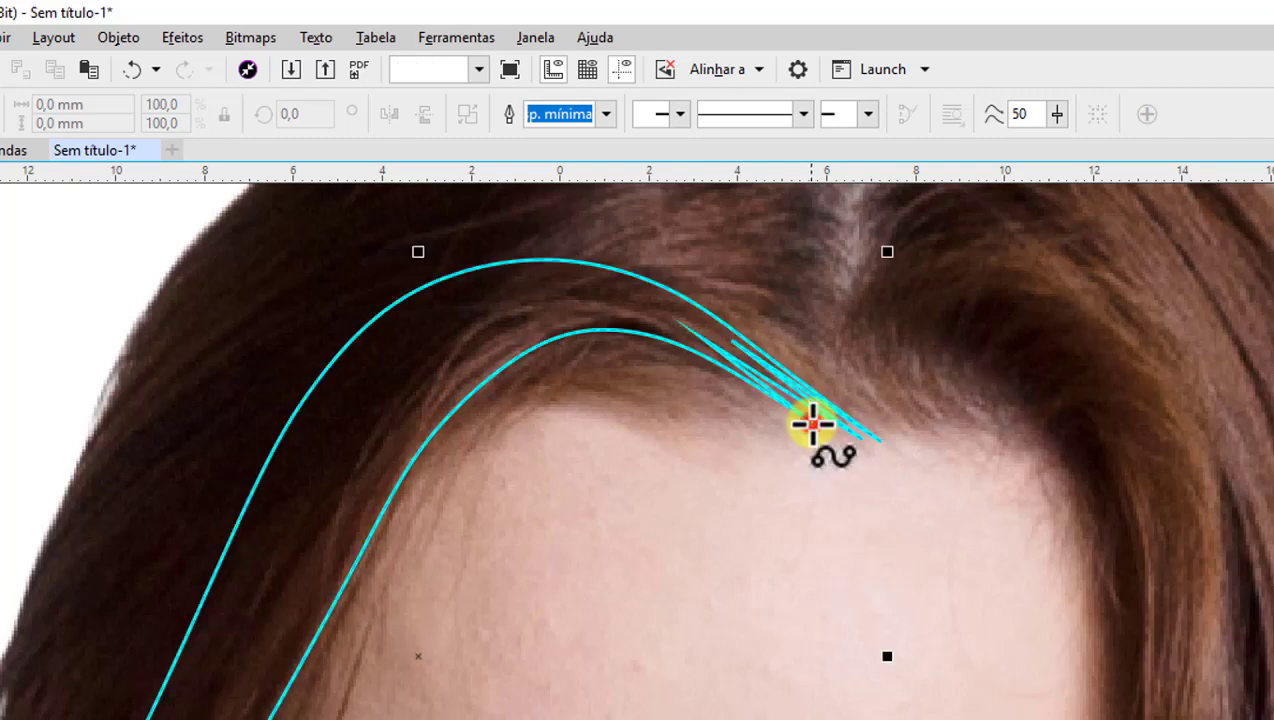
scroll(546, 276, "down", 3)
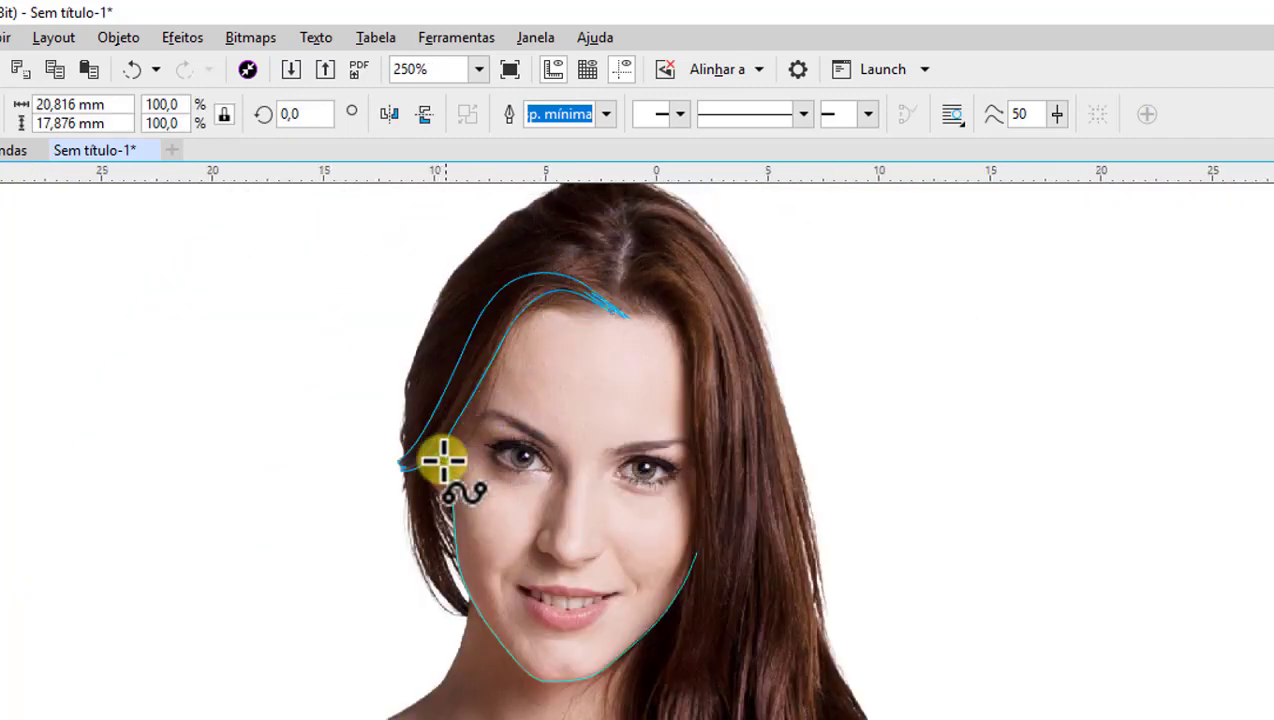
scroll(441, 455, "up", 1)
scroll(455, 295, "down", 1)
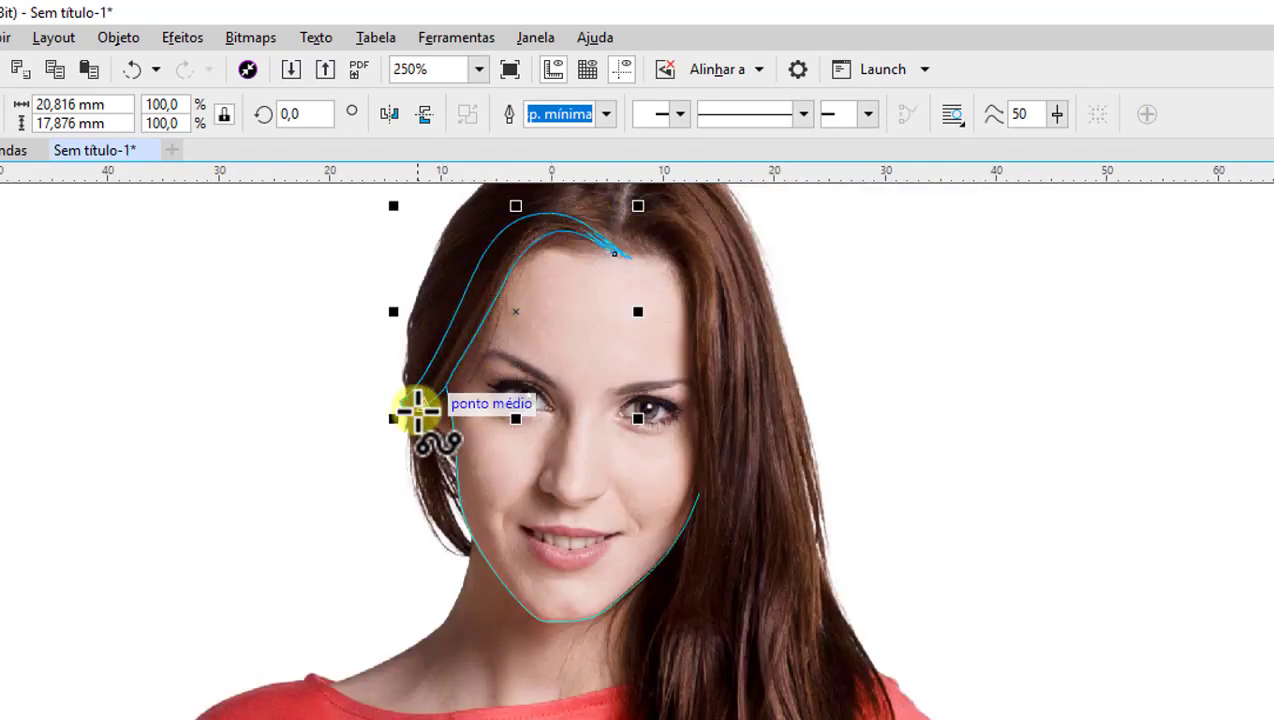
- Zoom in on the joint beside the left eye and move the junction node down to remove the notch
scroll(429, 387, "up", 1)
scroll(470, 380, "up", 1)
scroll(500, 378, "up", 1)
scroll(502, 378, "up", 1)
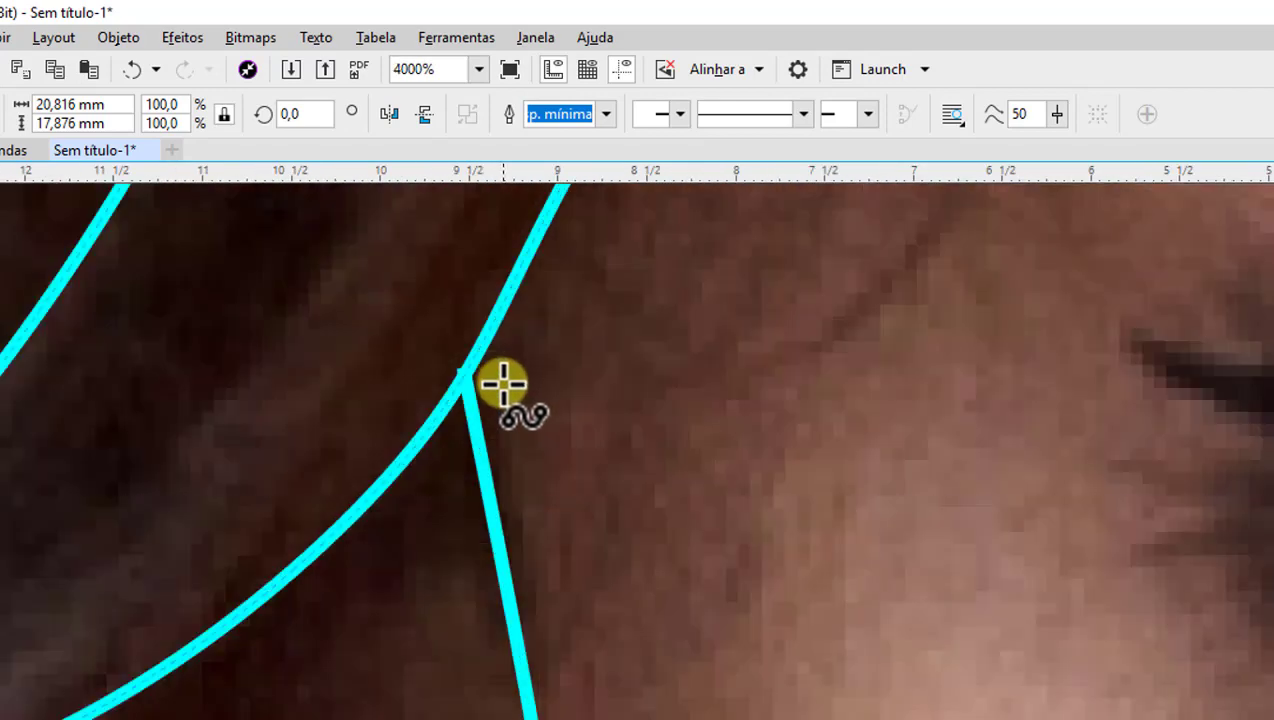
scroll(500, 381, "down", 2)
scroll(501, 342, "up", 1)
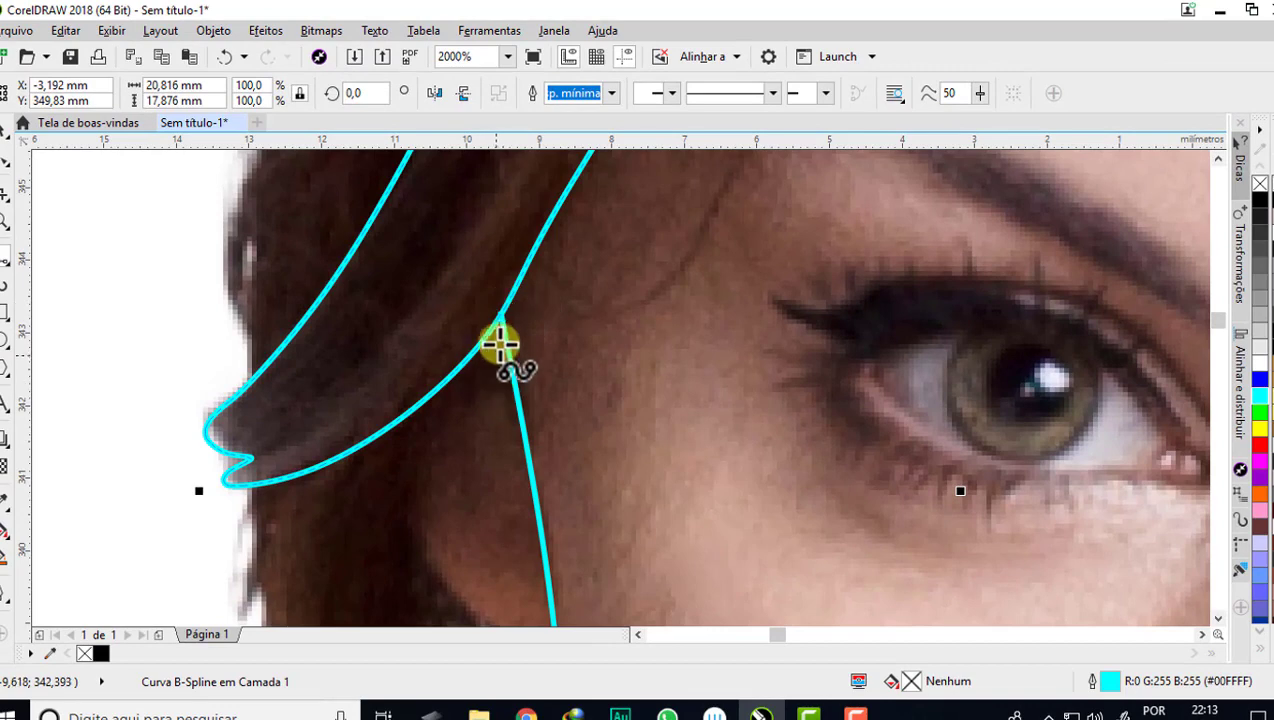
scroll(506, 307, "up", 2)
scroll(496, 309, "up", 1)
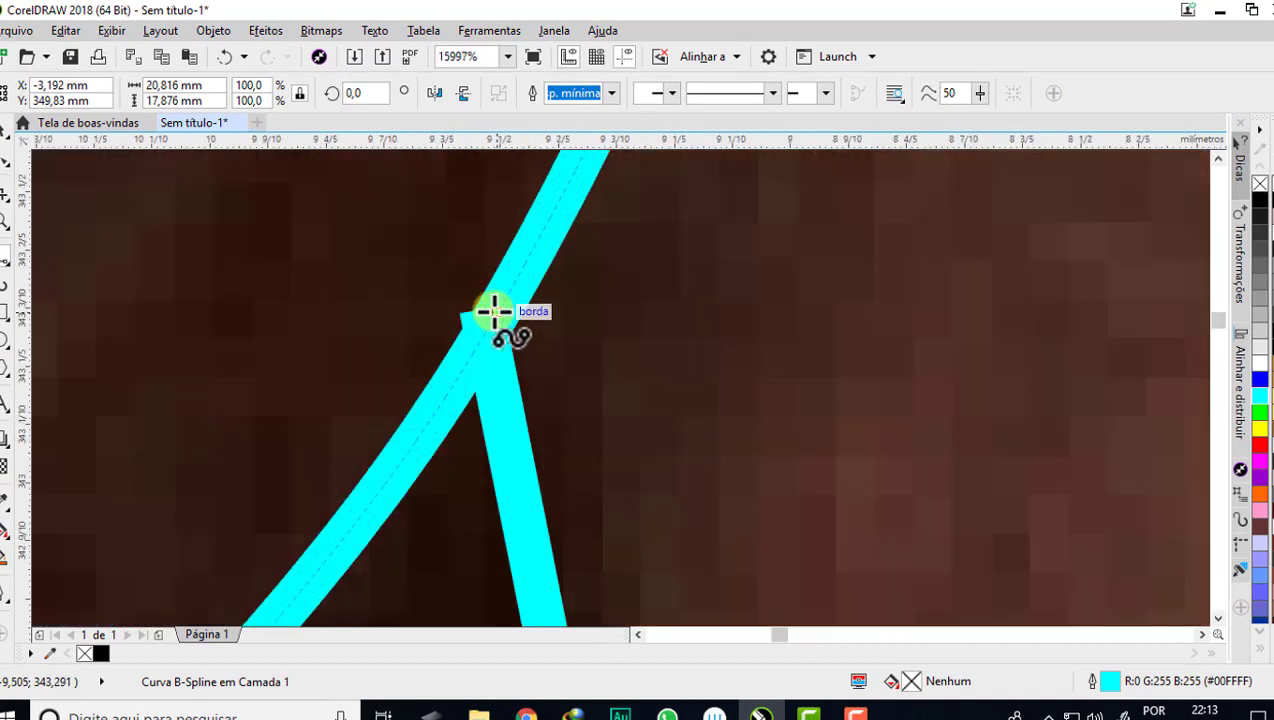
left_click(5, 168)
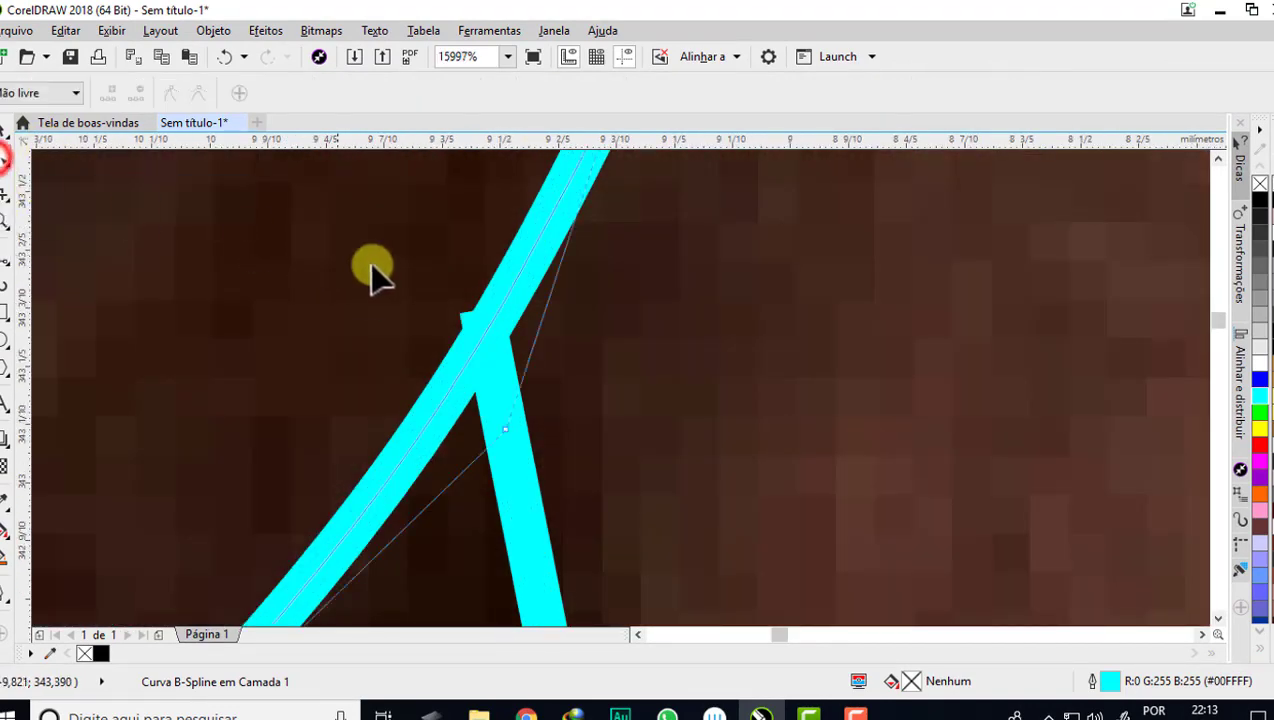
scroll(470, 325, "up", 1)
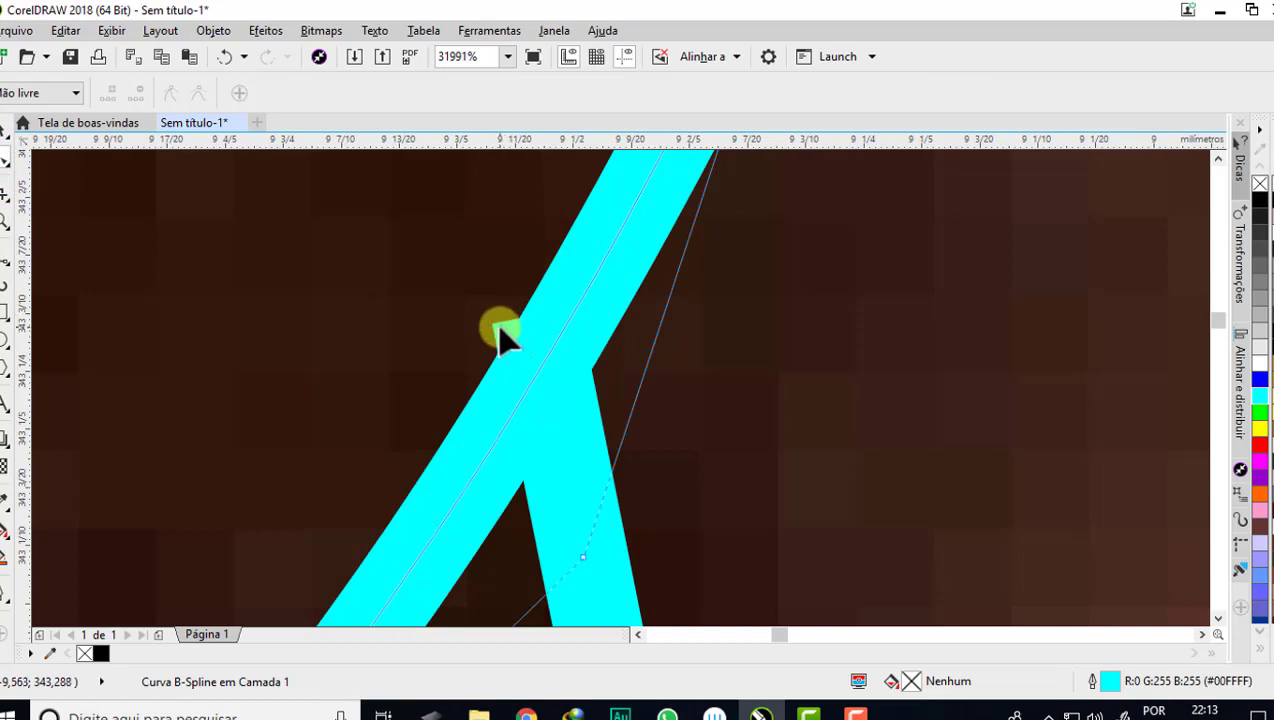
scroll(500, 335, "down", 1)
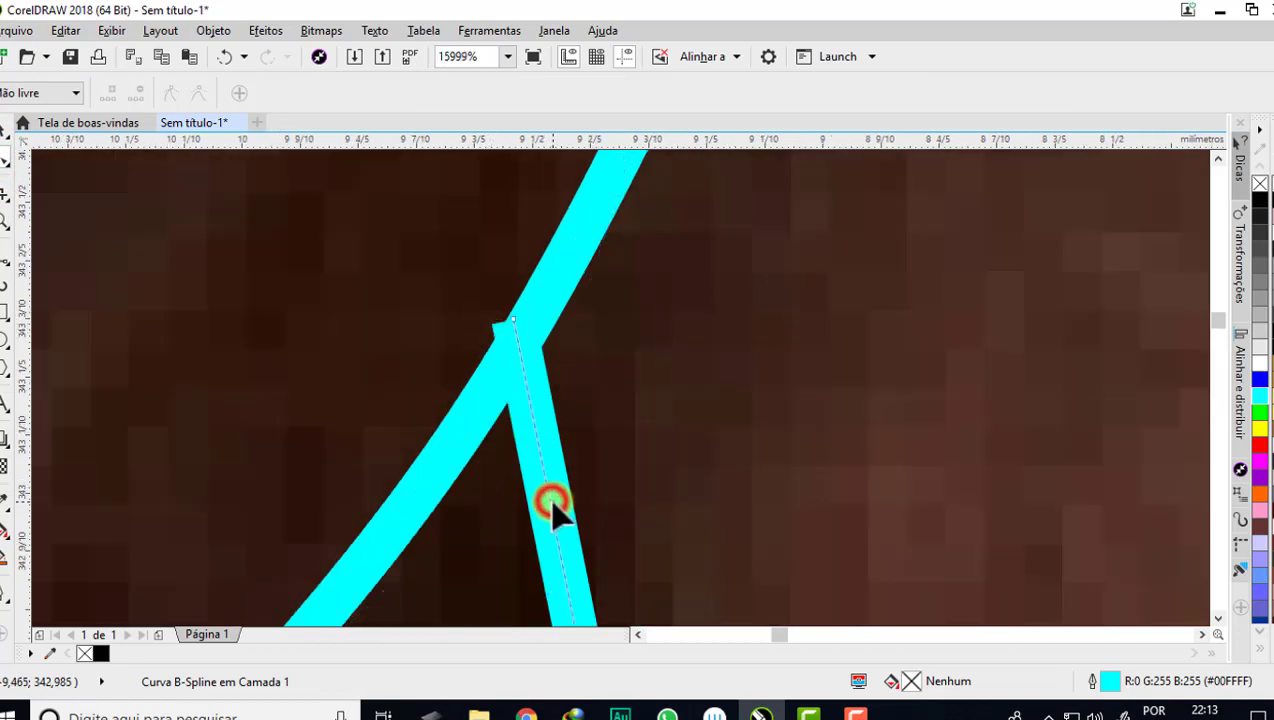
scroll(510, 318, "up", 1)
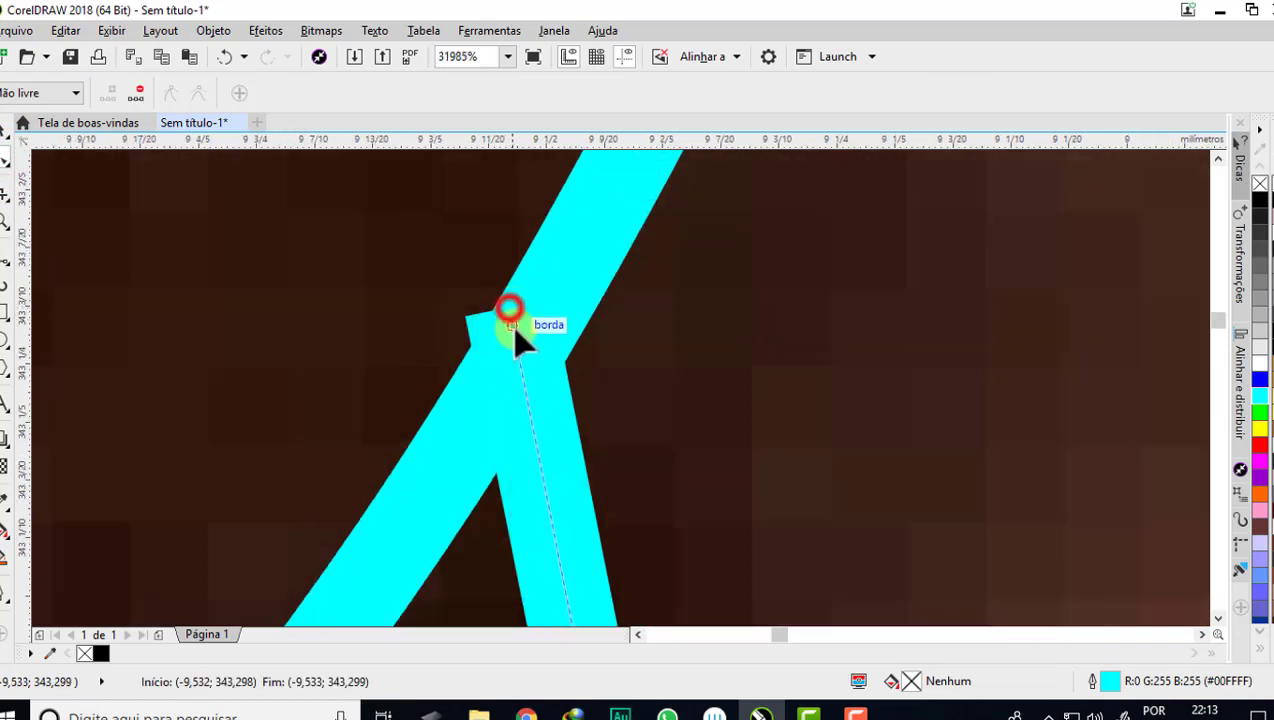
left_click_drag(510, 318, 517, 352)
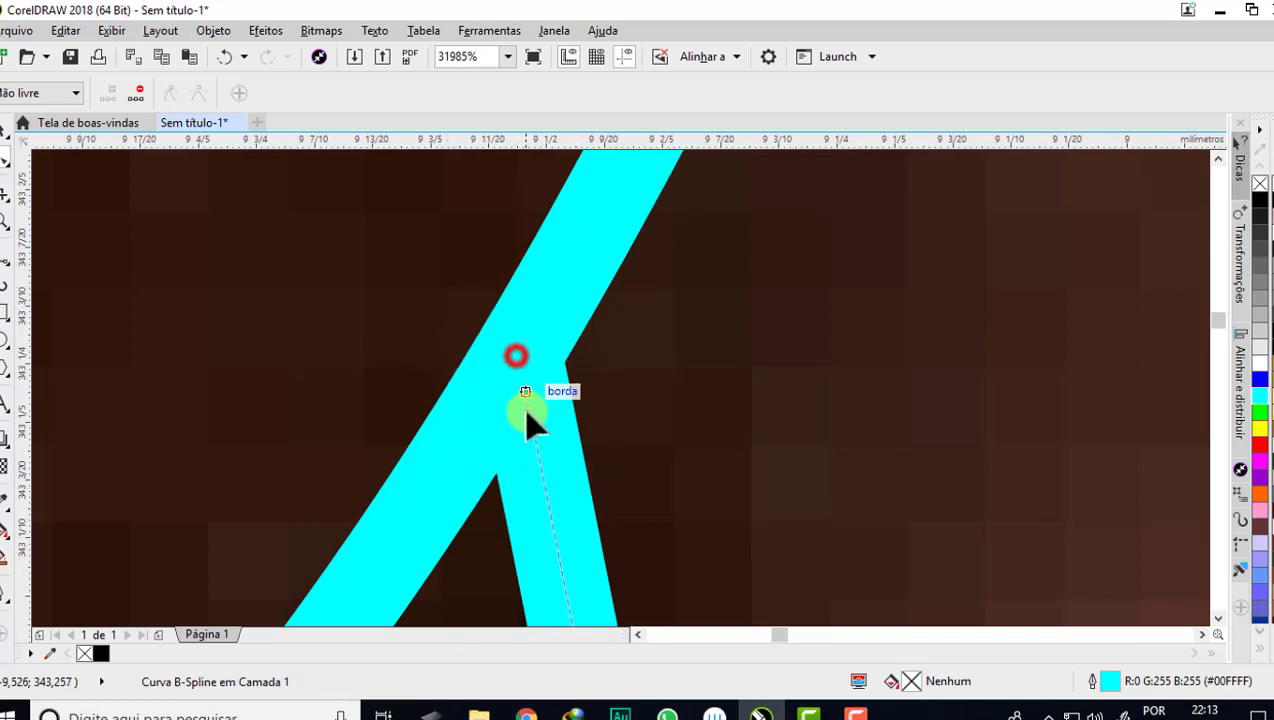
- Reposition the face outline's top end to meet the hair curve cleanly, then zoom back out
left_click_drag(528, 424, 557, 488)
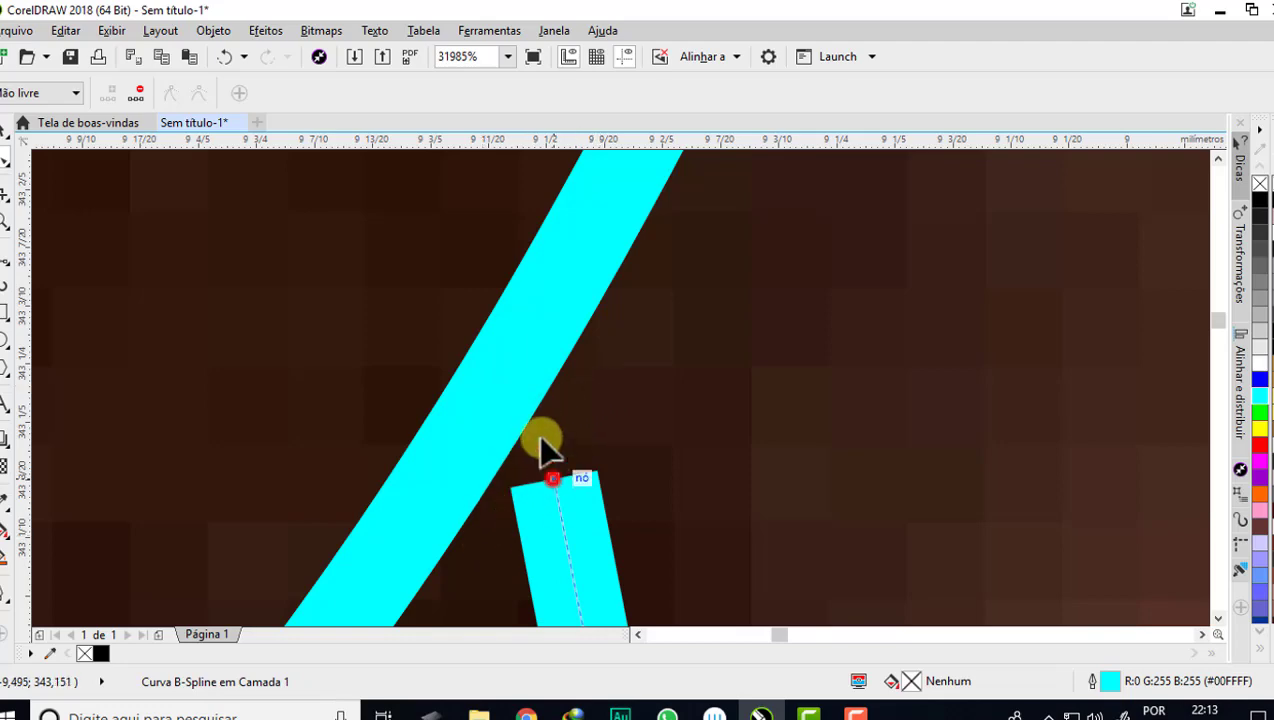
left_click_drag(553, 478, 519, 376)
scroll(493, 378, "down", 10)
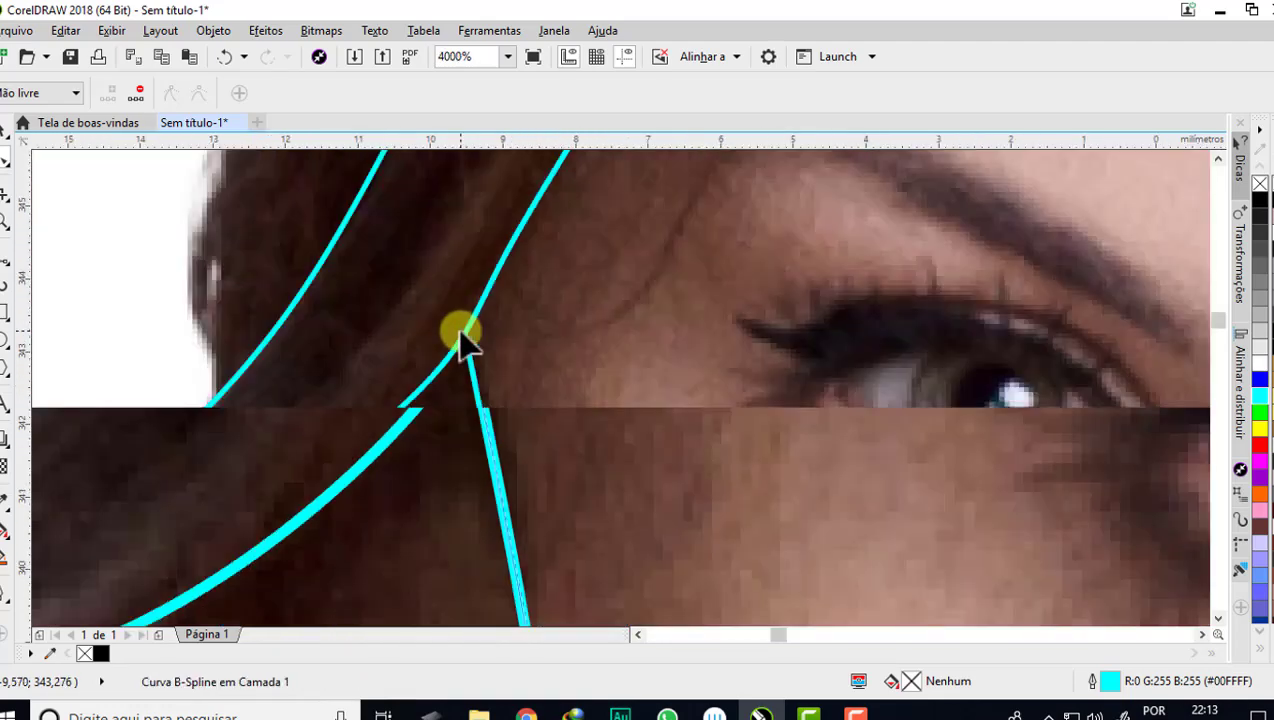
scroll(455, 335, "down", 2)
scroll(455, 335, "down", 2)
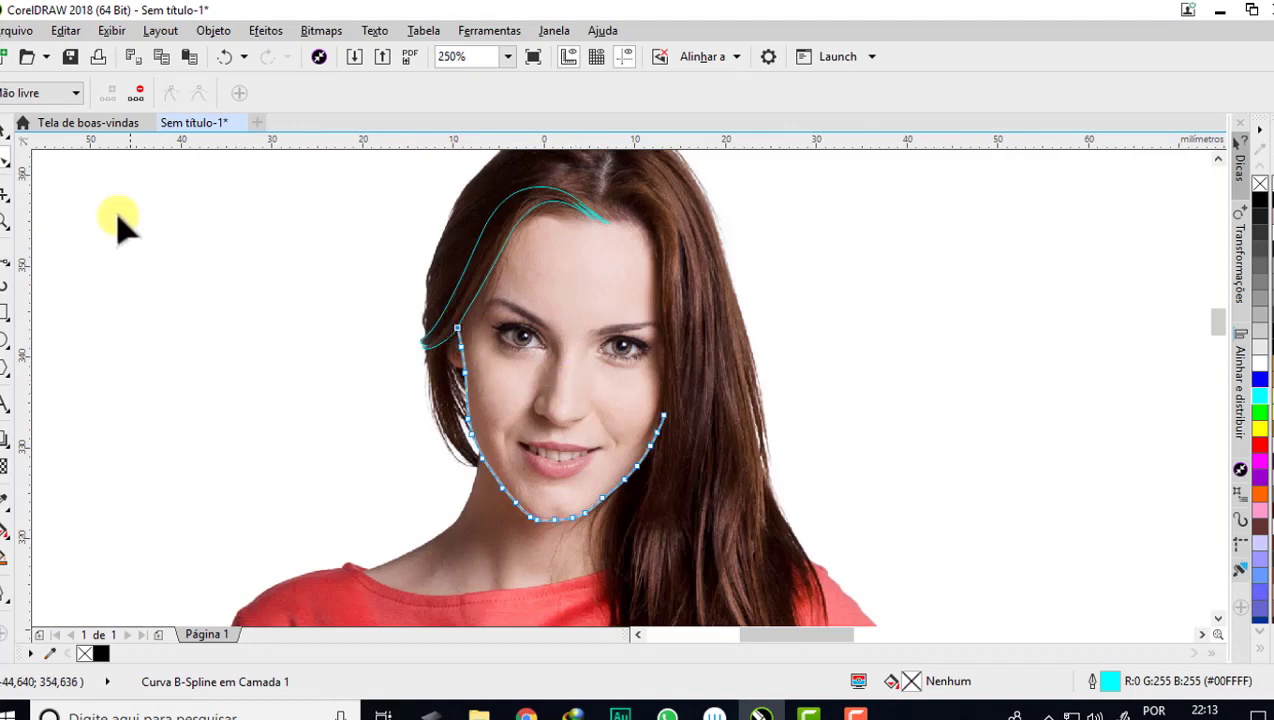
- With the B-Spline tool, trace the first hair strand over the shoulder down to a sharp tip
left_click(10, 275)
scroll(606, 191, "up", 1)
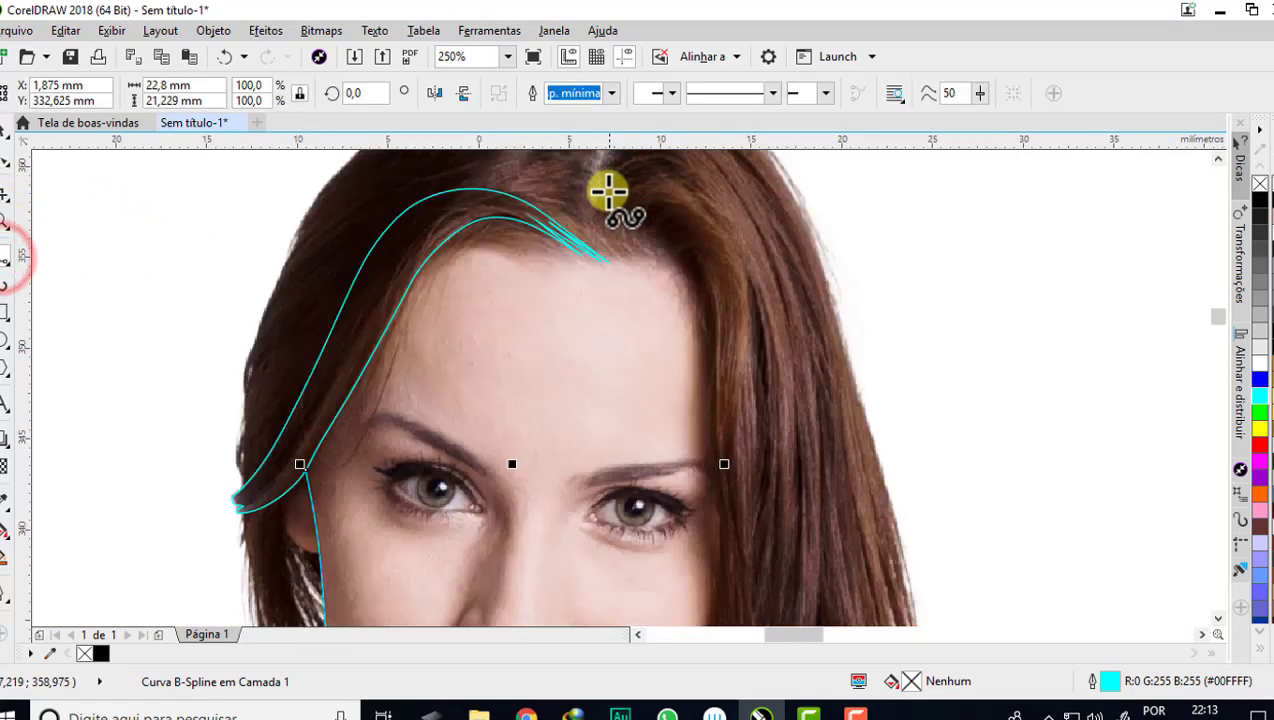
scroll(606, 191, "up", 1)
scroll(617, 241, "up", 1)
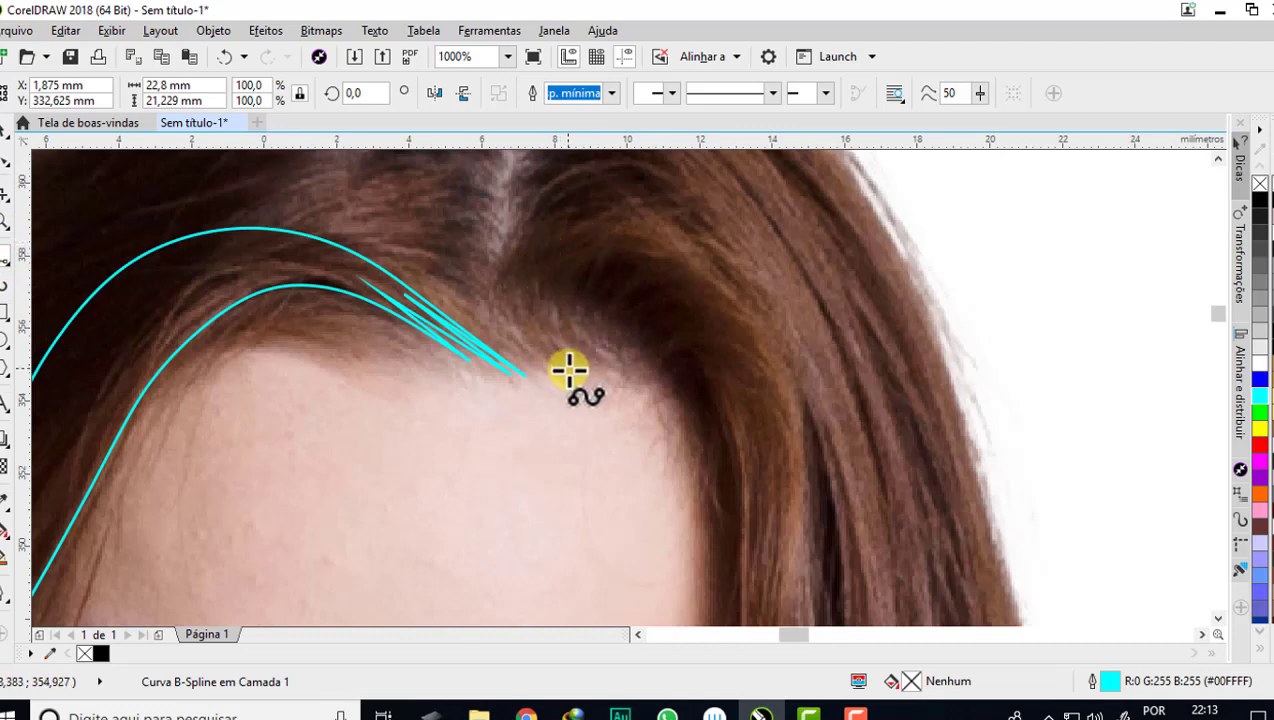
scroll(568, 371, "down", 3)
scroll(650, 332, "up", 1)
scroll(674, 307, "up", 1)
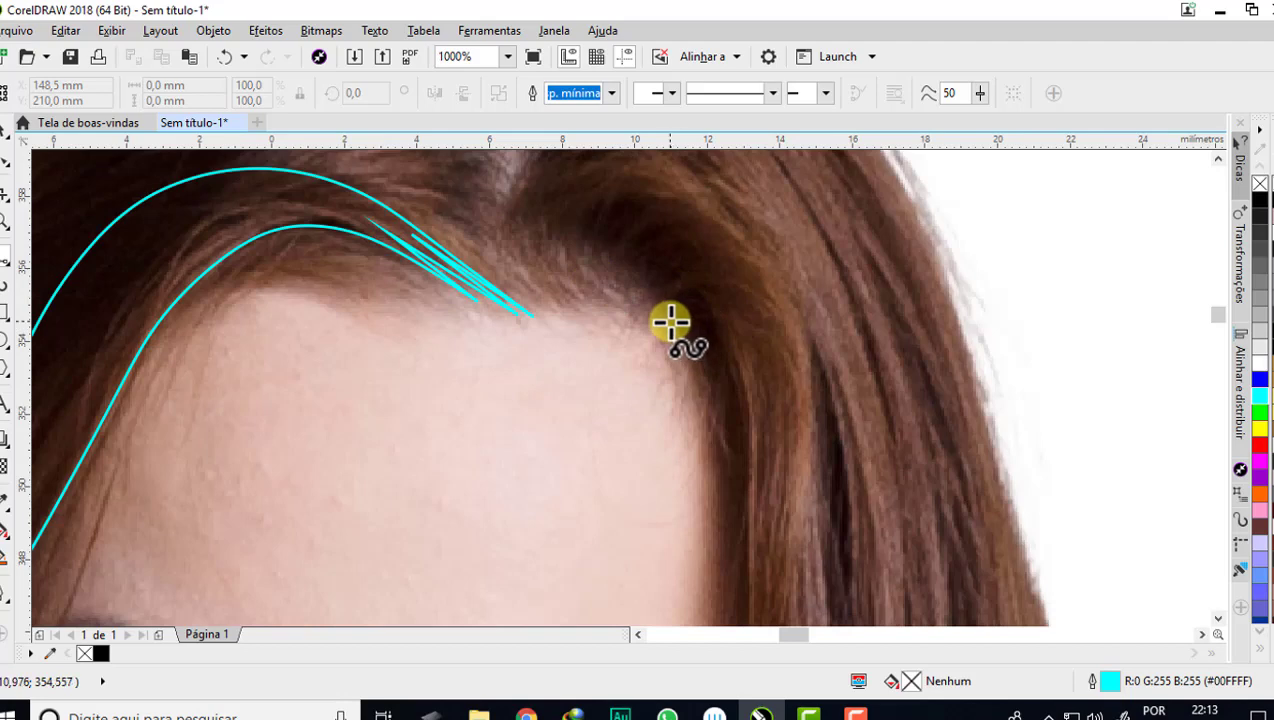
mouse_move(670, 321)
left_mouse_down()
mouse_move(671, 297)
mouse_move(759, 506)
mouse_move(694, 539)
mouse_move(651, 486)
mouse_move(620, 611)
mouse_move(626, 418)
left_mouse_up()
left_click(617, 369)
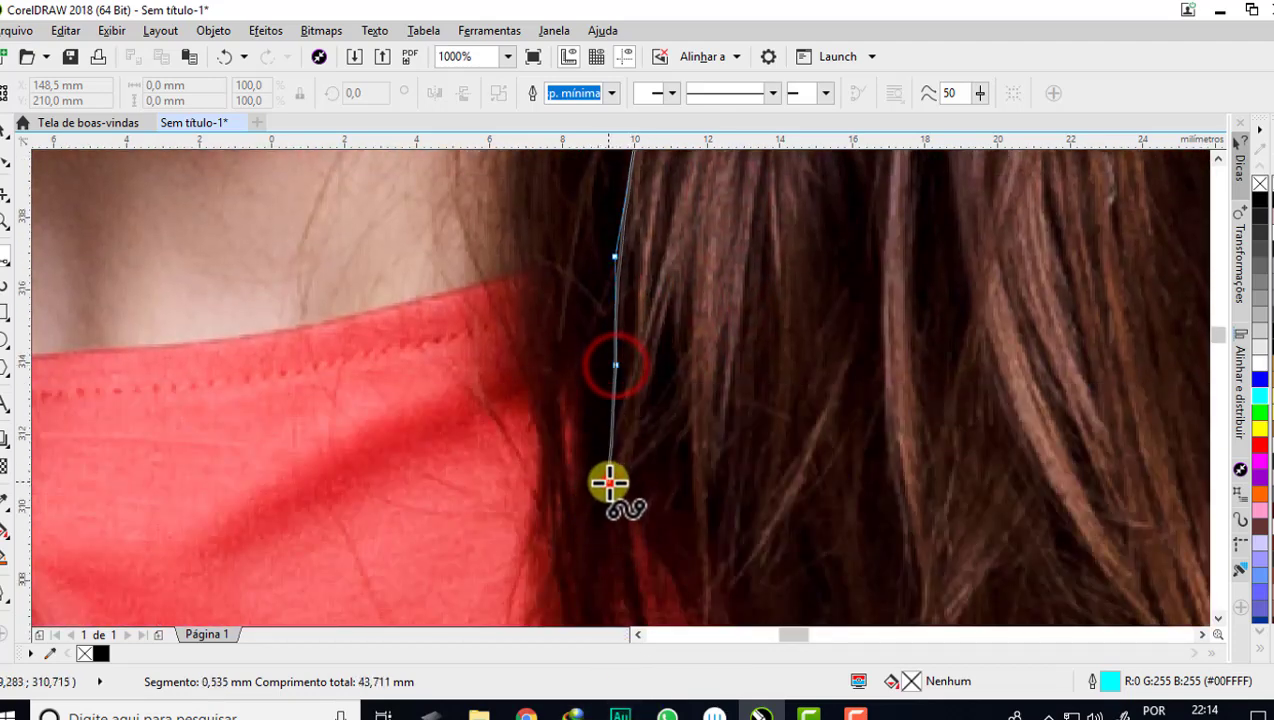
left_click(609, 483)
key("v")
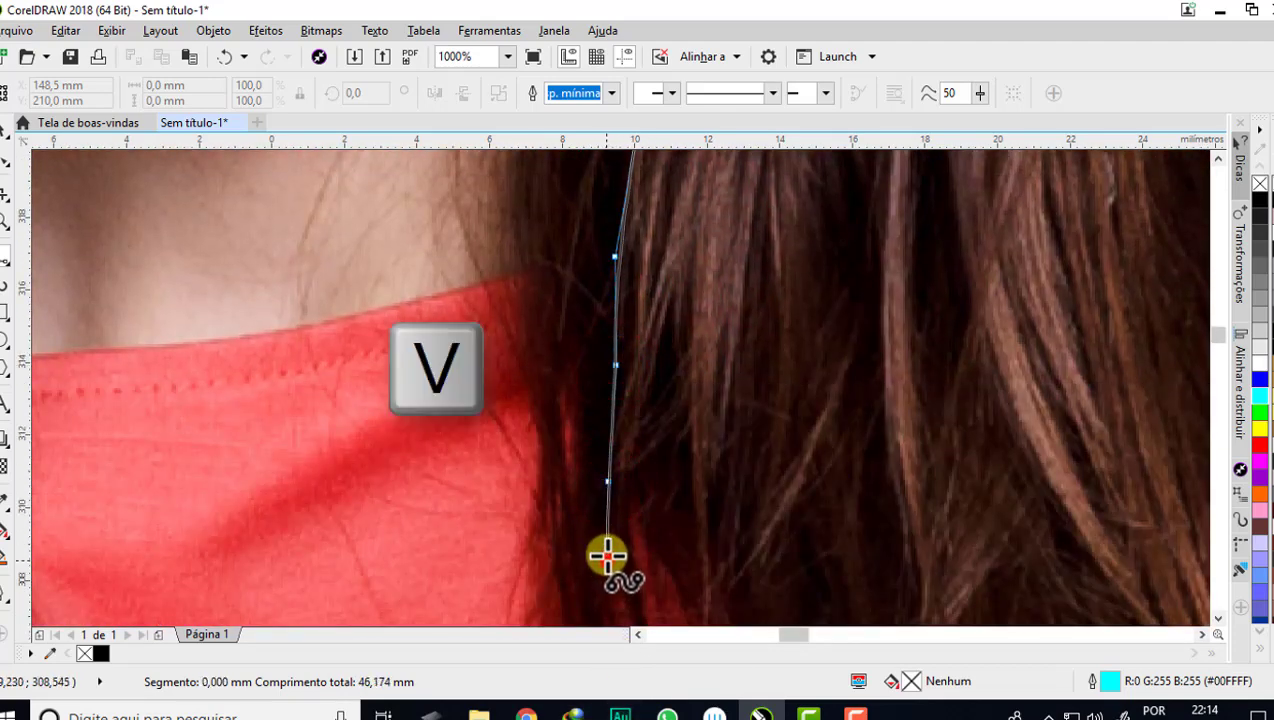
left_click(607, 557)
- Zig-zag the curve up and down through the next strands to their lowest tip and finish it
left_click(657, 333)
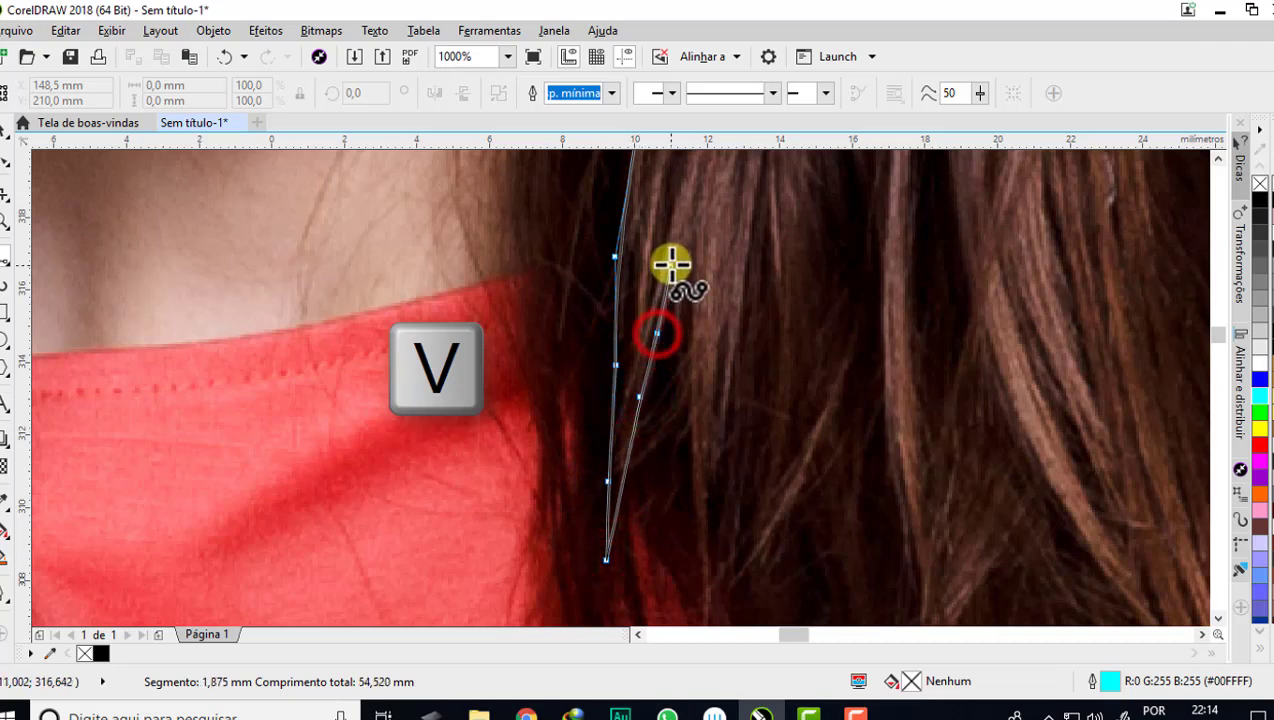
left_click(683, 431)
mouse_move(760, 714)
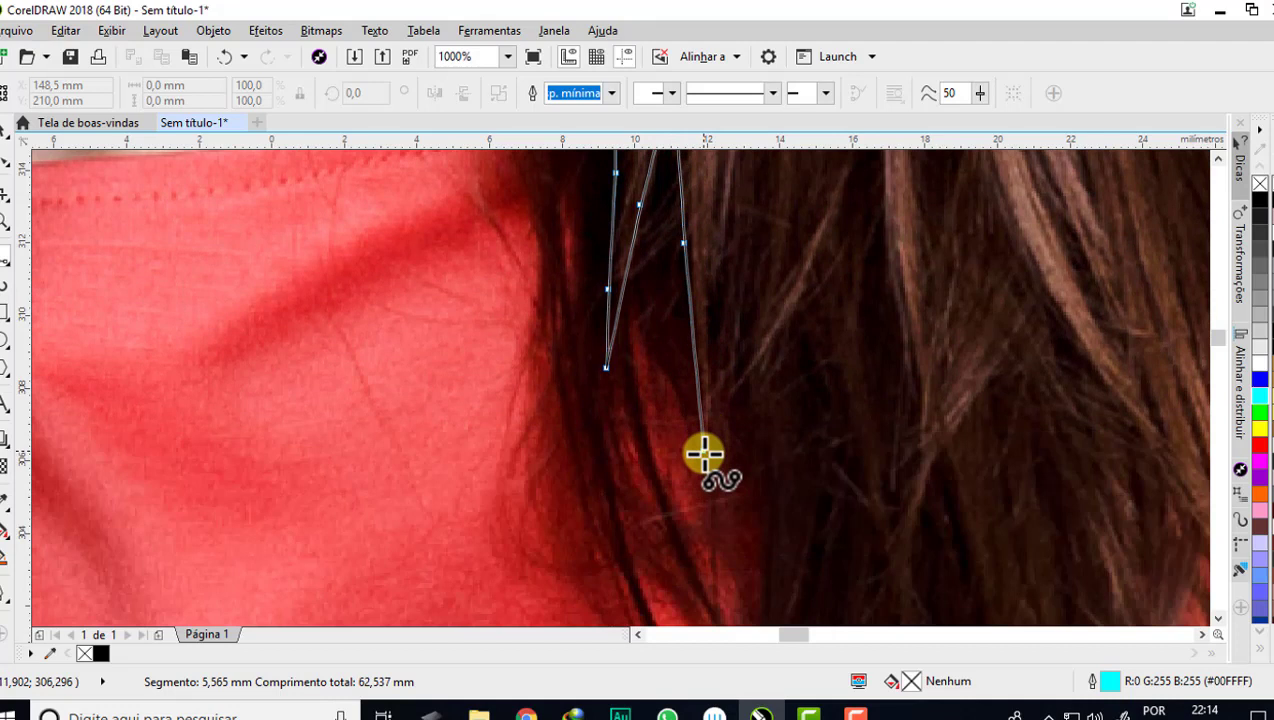
left_click(703, 455)
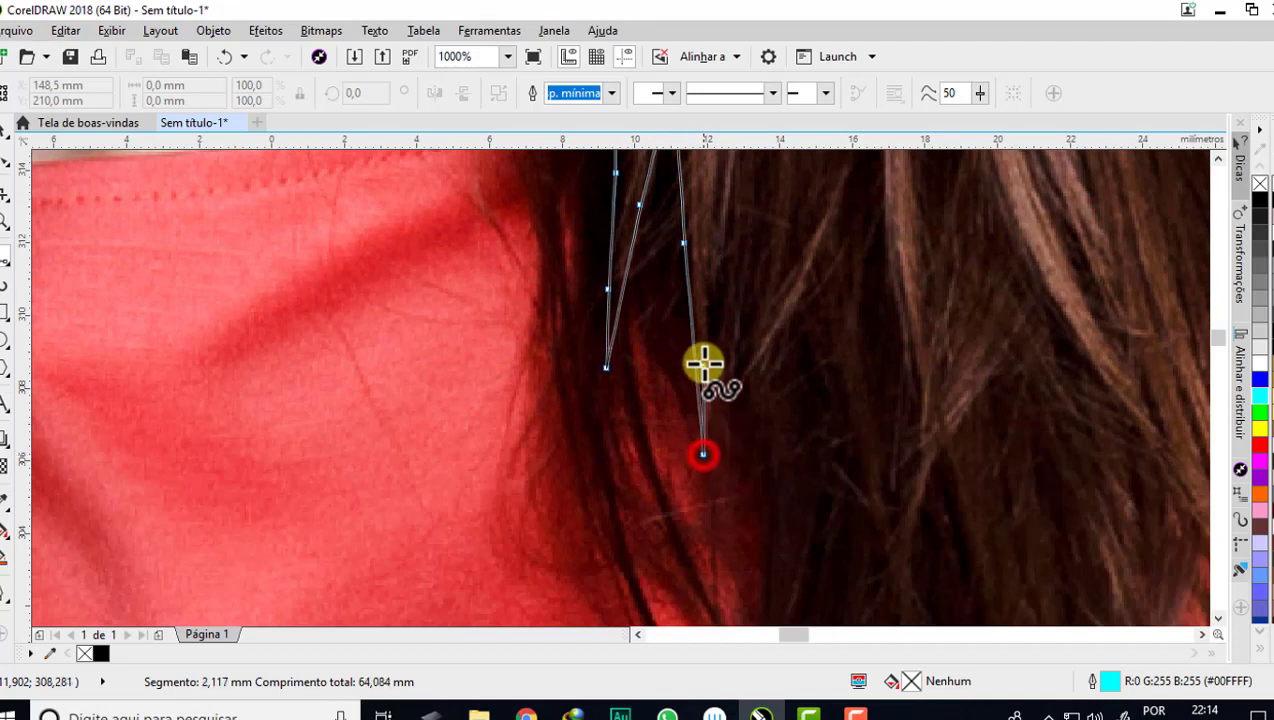
left_click(708, 322)
left_click(720, 229)
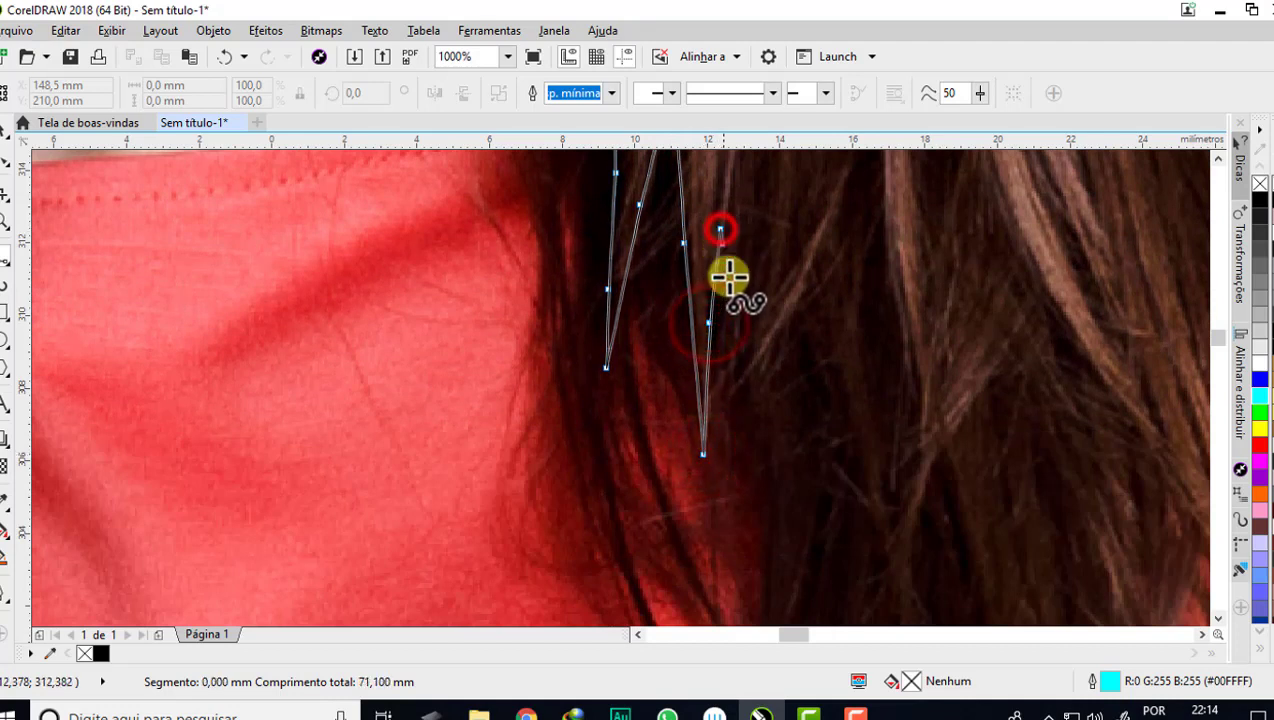
left_click(739, 357)
left_click(768, 473)
mouse_move(761, 714)
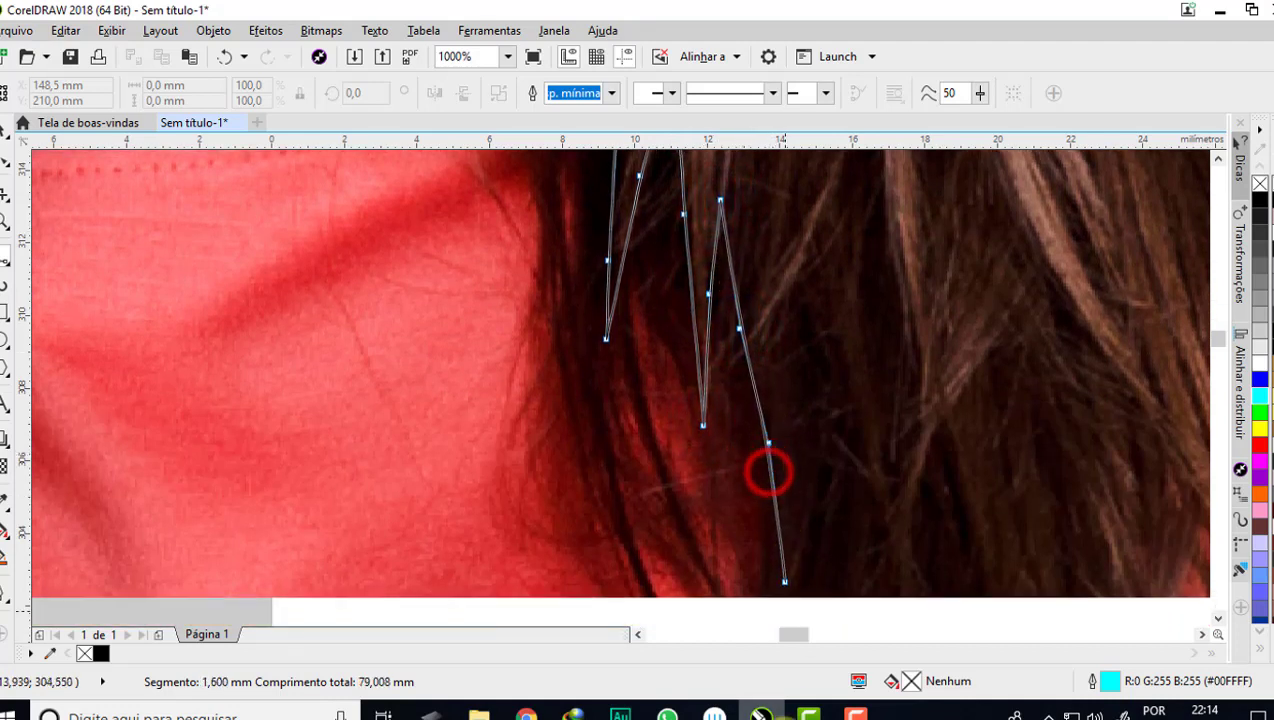
left_click(762, 452)
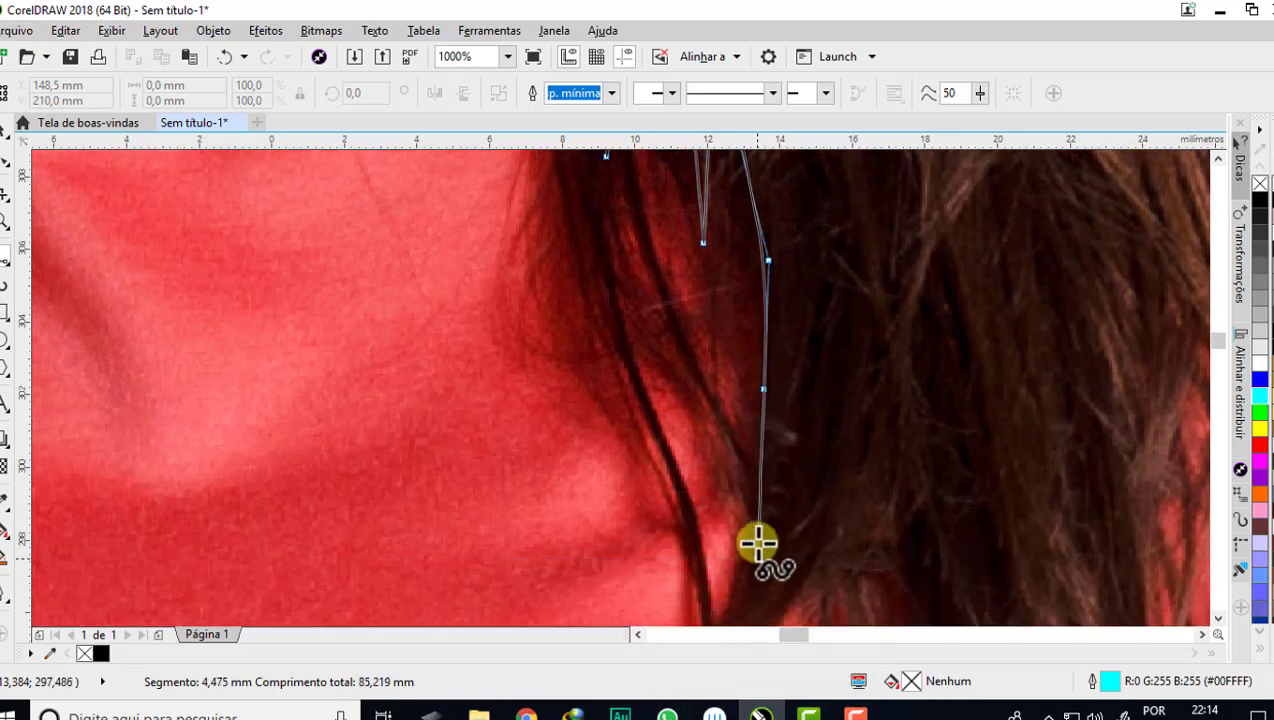
- Start a new zig-zag curve through the hair ends lying on the red shirt
scroll(800, 290, "down", 1)
left_click(570, 468)
left_click(682, 244)
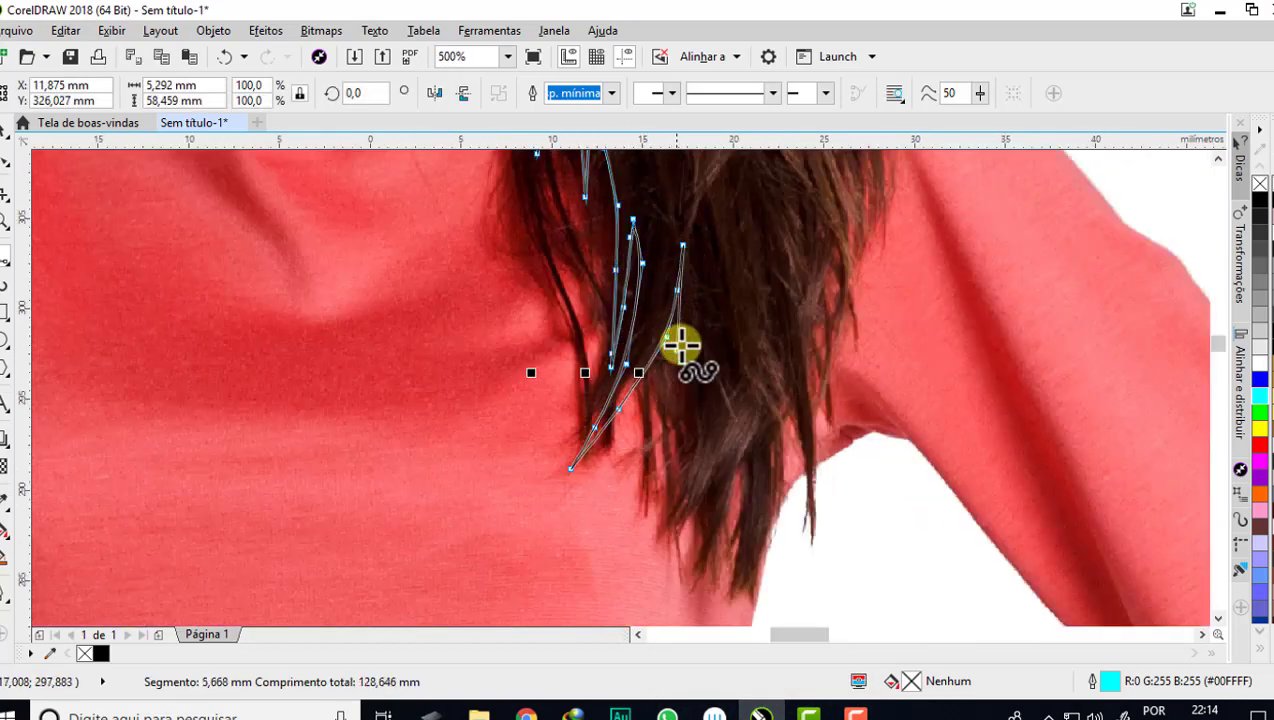
left_click(635, 550)
left_click(709, 272)
left_click(656, 567)
left_click(736, 425)
left_click(681, 598)
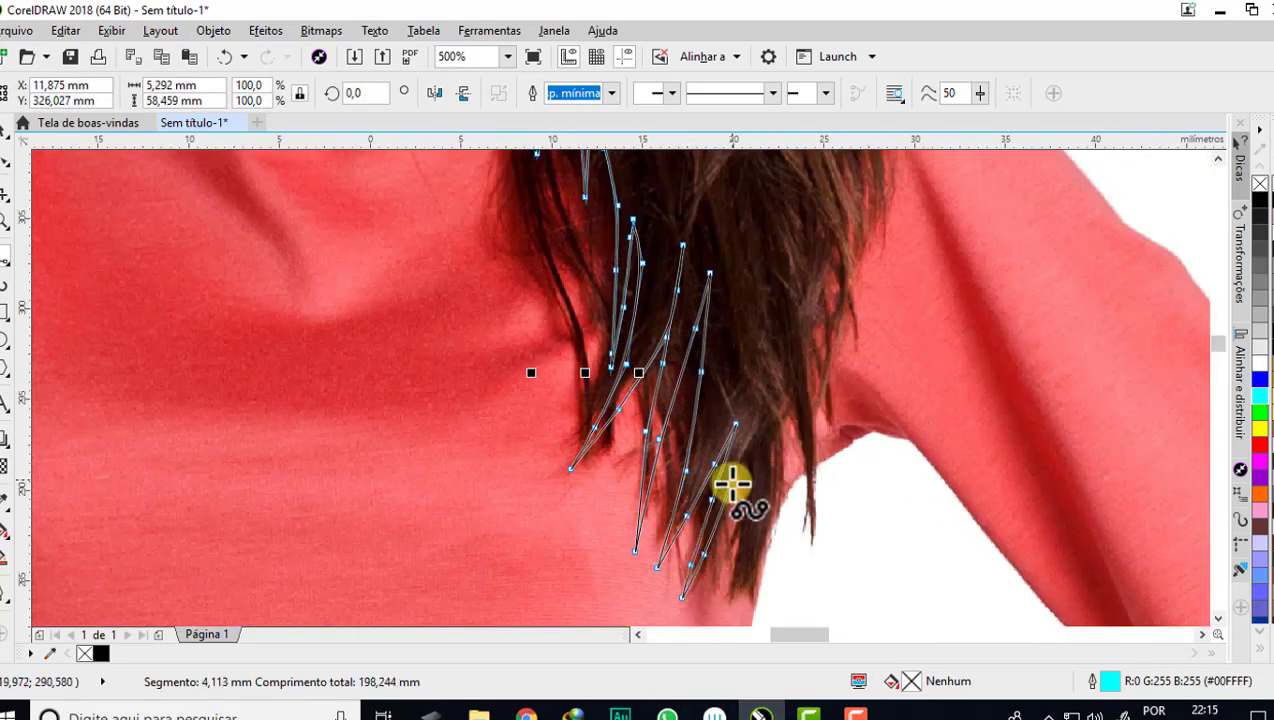
left_click(750, 441)
- Add more strand tips to the zig-zag and extend it back up into the hair
left_click(726, 607)
left_click(771, 335)
left_click(795, 412)
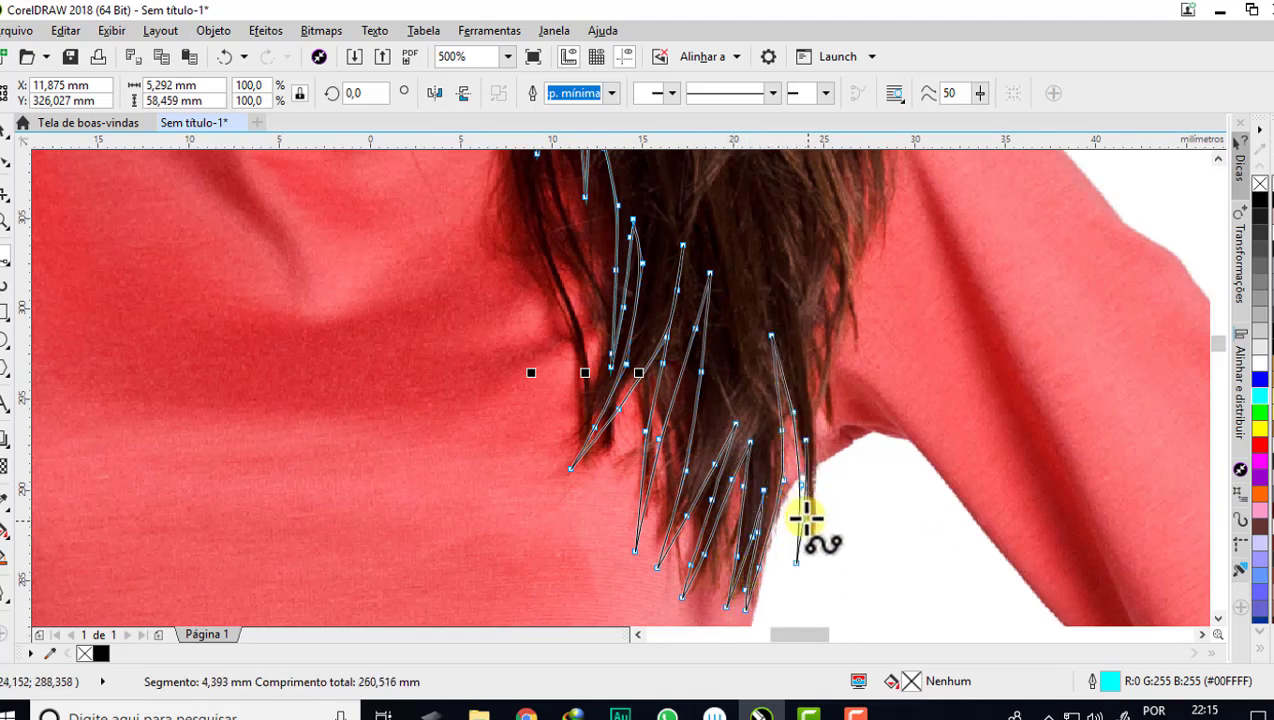
left_click(810, 555)
left_click(816, 267)
left_click(841, 473)
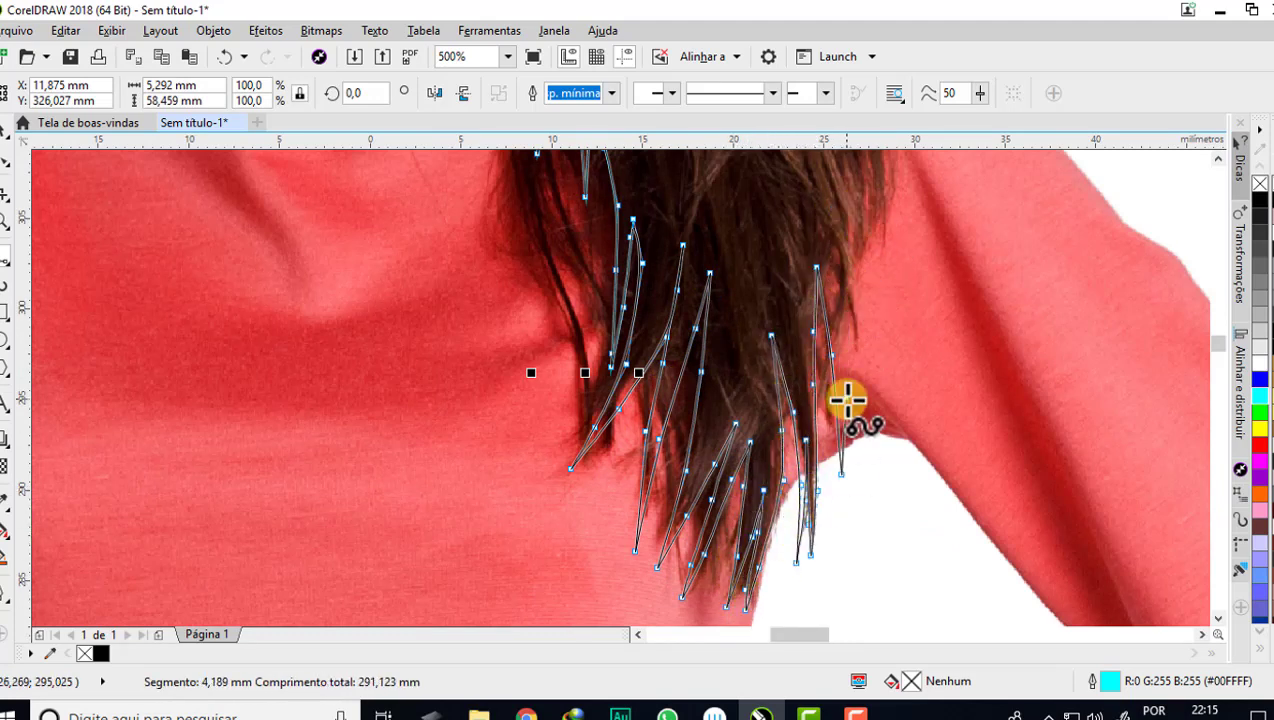
left_click(818, 221)
- Trace the outer hair edge up the right side to the crown
scroll(830, 203, "up", 3)
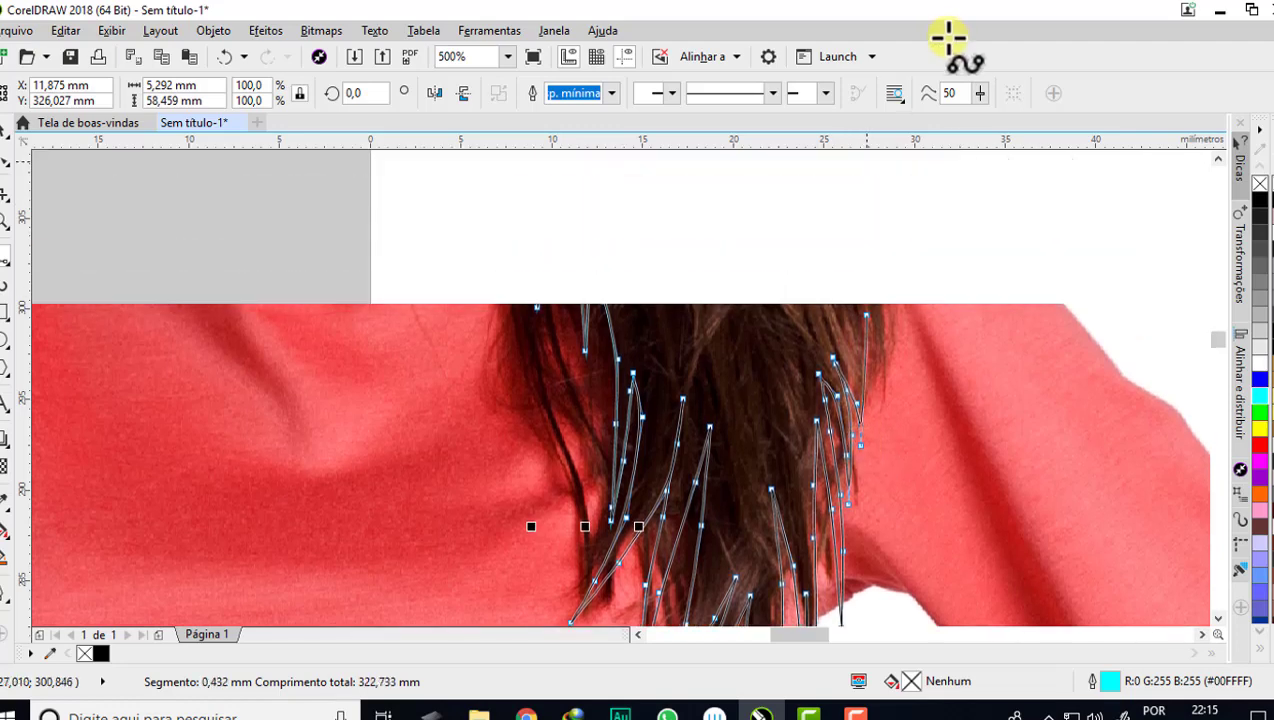
mouse_move(882, 495)
left_mouse_down()
mouse_move(830, 305)
mouse_move(904, 446)
left_mouse_up()
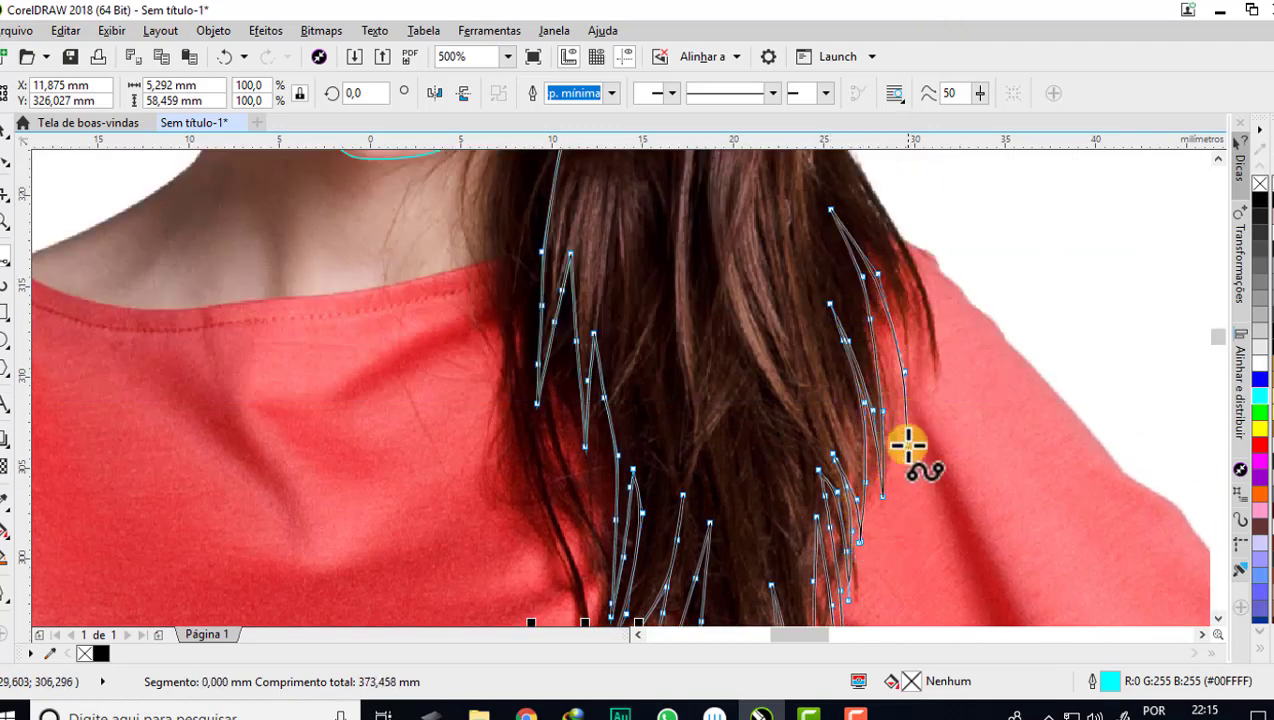
scroll(919, 299, "up", 4)
scroll(790, 369, "up", 1)
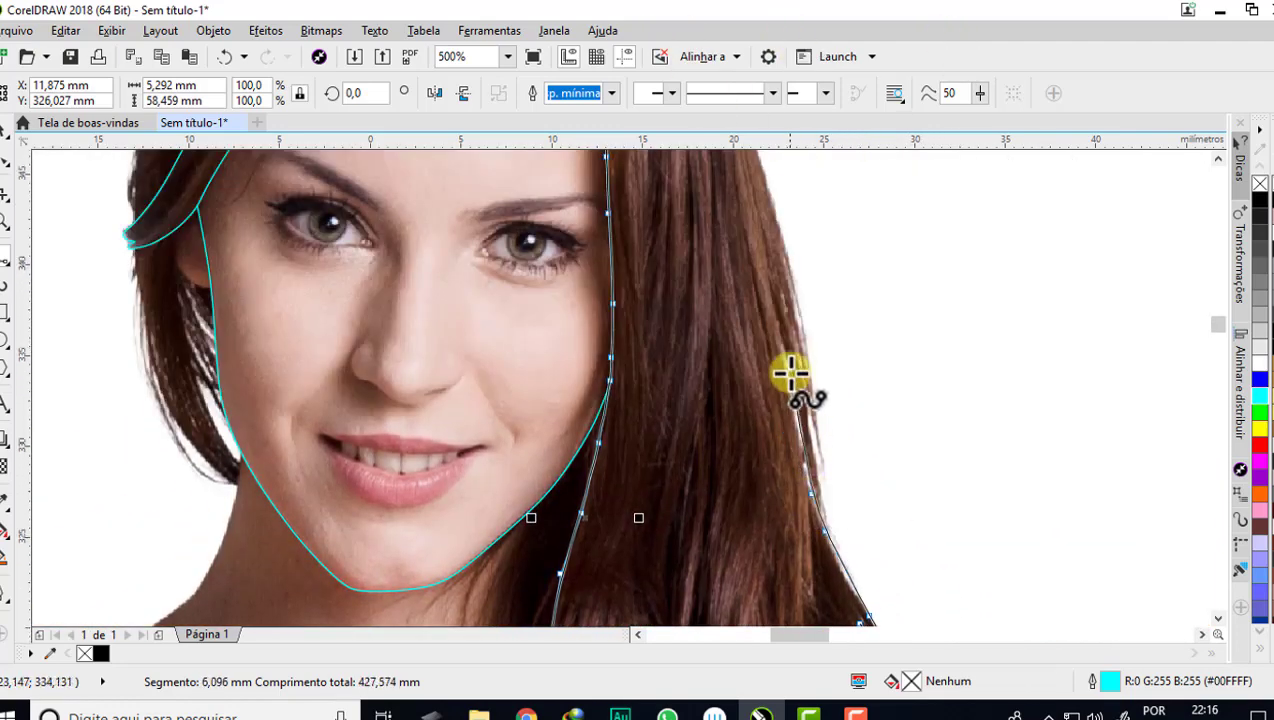
mouse_move(790, 369)
left_mouse_down()
mouse_move(815, 449)
mouse_move(787, 258)
left_mouse_up()
scroll(787, 258, "up", 2)
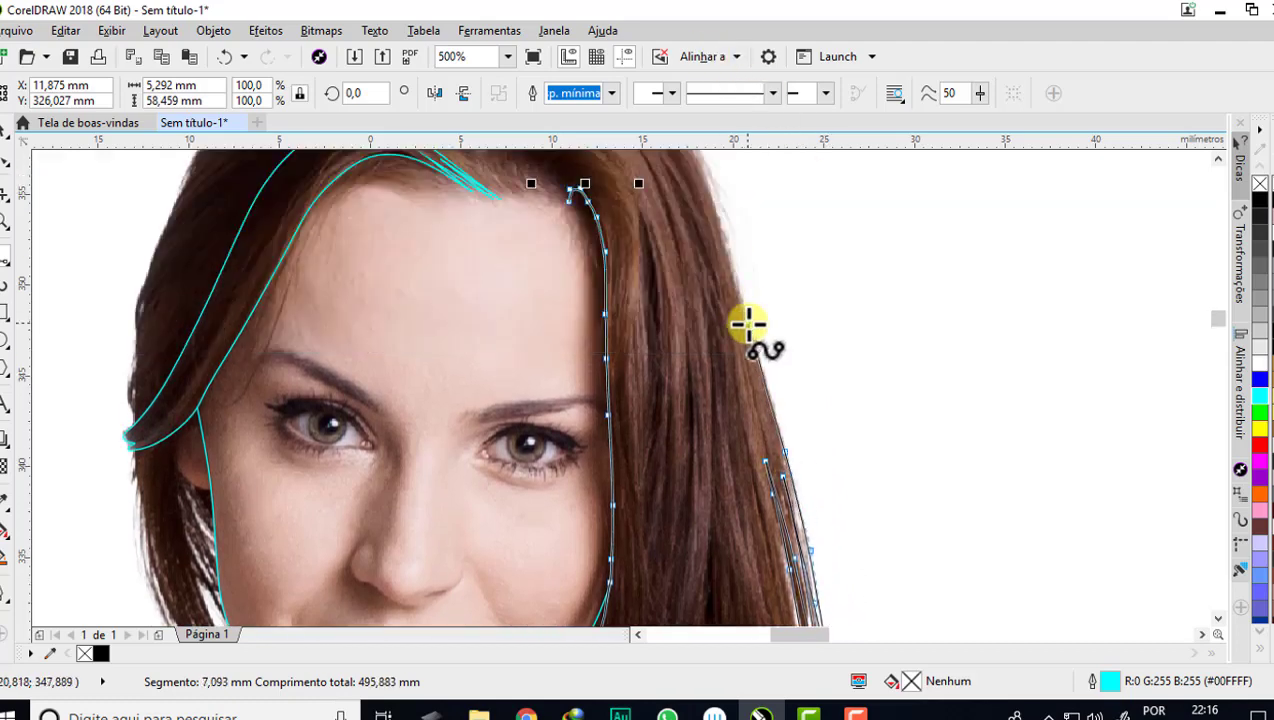
scroll(745, 322, "up", 1)
scroll(697, 265, "up", 1)
mouse_move(715, 352)
left_mouse_down()
mouse_move(606, 208)
mouse_move(555, 185)
mouse_move(734, 407)
mouse_move(569, 185)
left_mouse_up()
- Carry the hair-edge curve over the crown and down the left side to the cheek
scroll(569, 185, "up", 1)
mouse_move(560, 264)
left_mouse_down()
mouse_move(442, 233)
mouse_move(284, 307)
mouse_move(213, 407)
mouse_move(140, 562)
left_mouse_up()
scroll(140, 562, "down", 2)
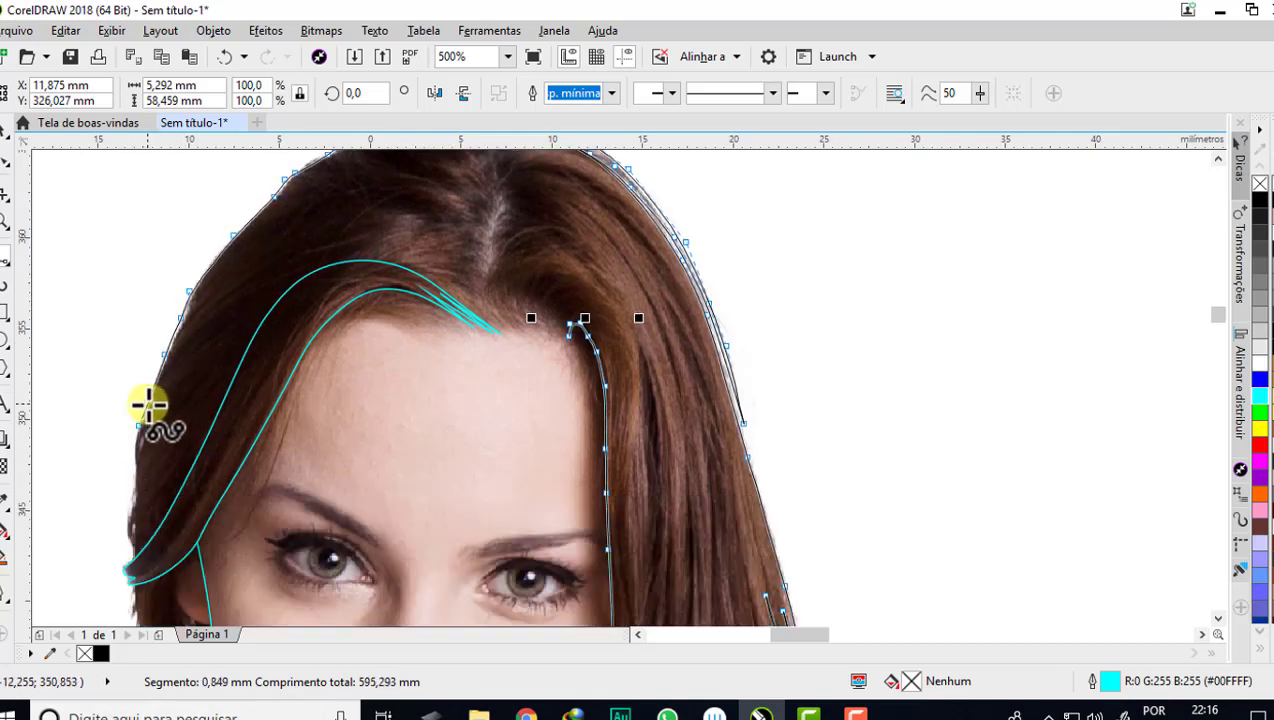
mouse_move(134, 401)
left_mouse_down()
mouse_move(128, 503)
mouse_move(162, 461)
mouse_move(125, 657)
mouse_move(137, 313)
left_mouse_up()
scroll(137, 321, "up", 2)
scroll(138, 321, "up", 1)
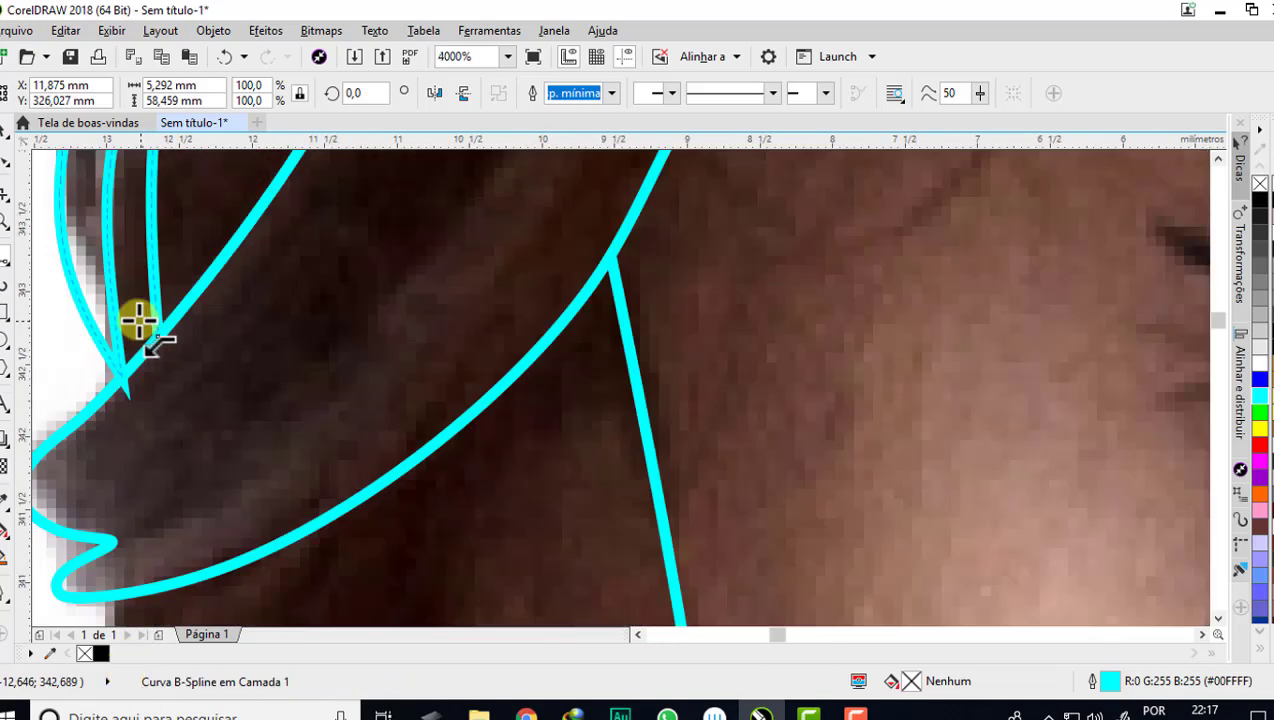
- With the Shape tool, drag nodes of the left hair-strand loops to reshape them
left_click(12, 161)
mouse_move(157, 344)
left_mouse_down()
mouse_move(138, 375)
mouse_move(90, 362)
mouse_move(114, 370)
left_mouse_up()
scroll(162, 378, "down", 4)
scroll(160, 377, "up", 3)
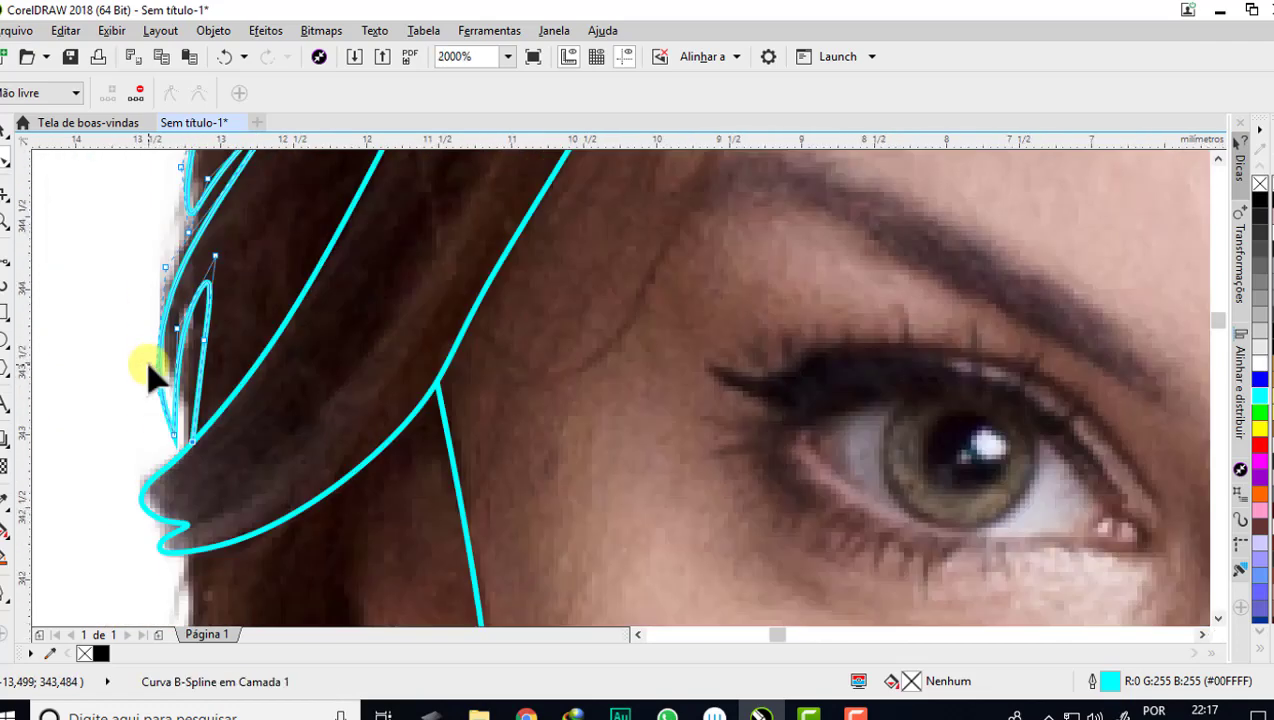
scroll(148, 375, "up", 2)
left_click_drag(202, 510, 190, 510)
left_click_drag(168, 385, 170, 365)
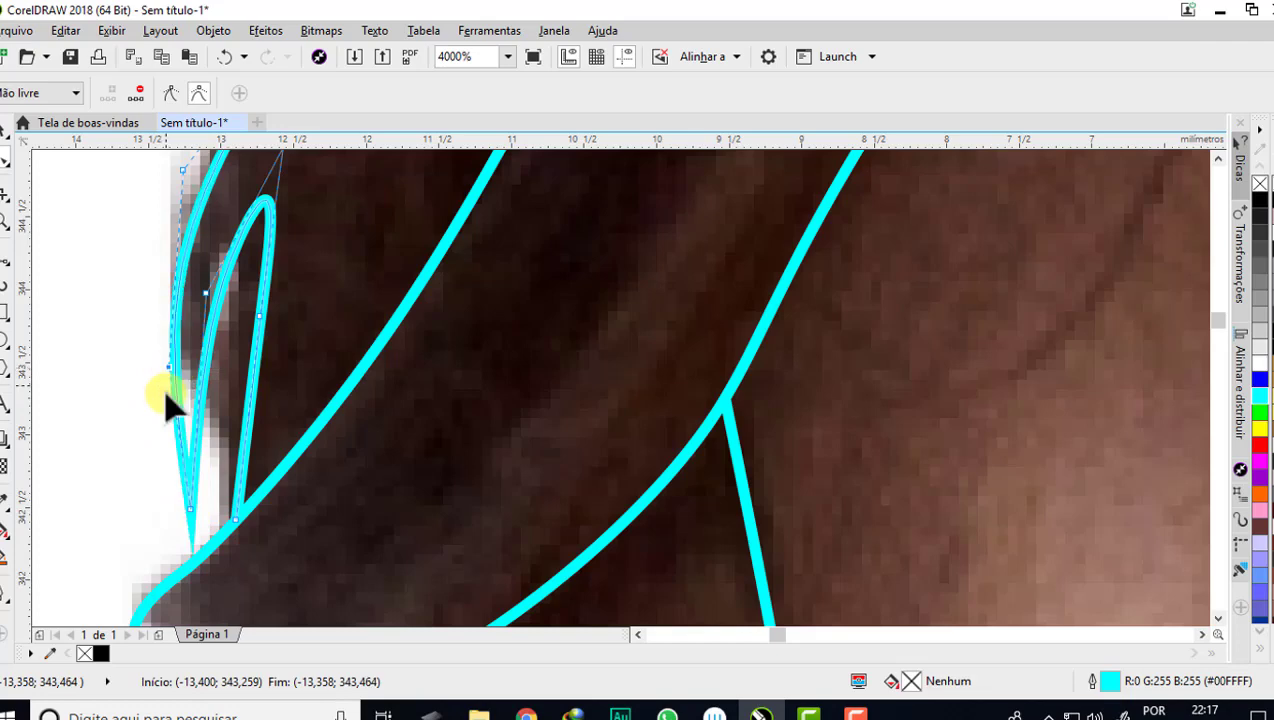
scroll(170, 395, "down", 2)
scroll(178, 388, "up", 1)
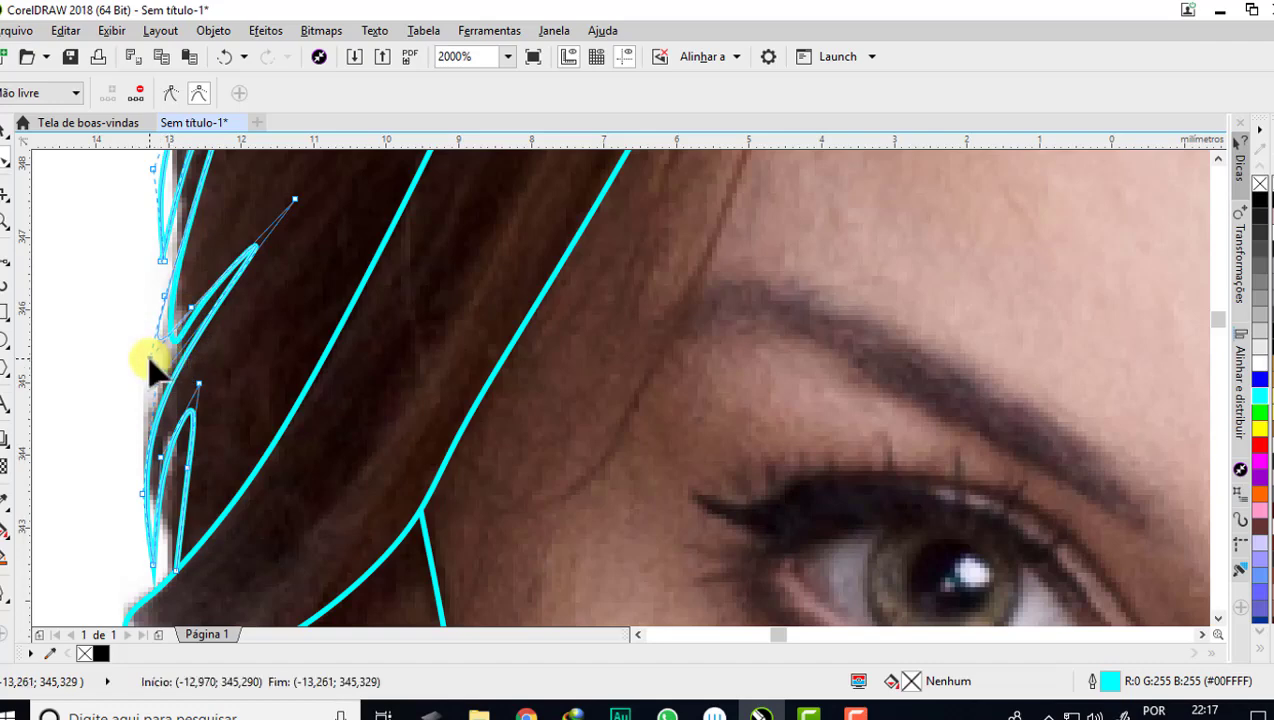
scroll(150, 365, "up", 1)
scroll(150, 370, "down", 2)
scroll(158, 343, "up", 1)
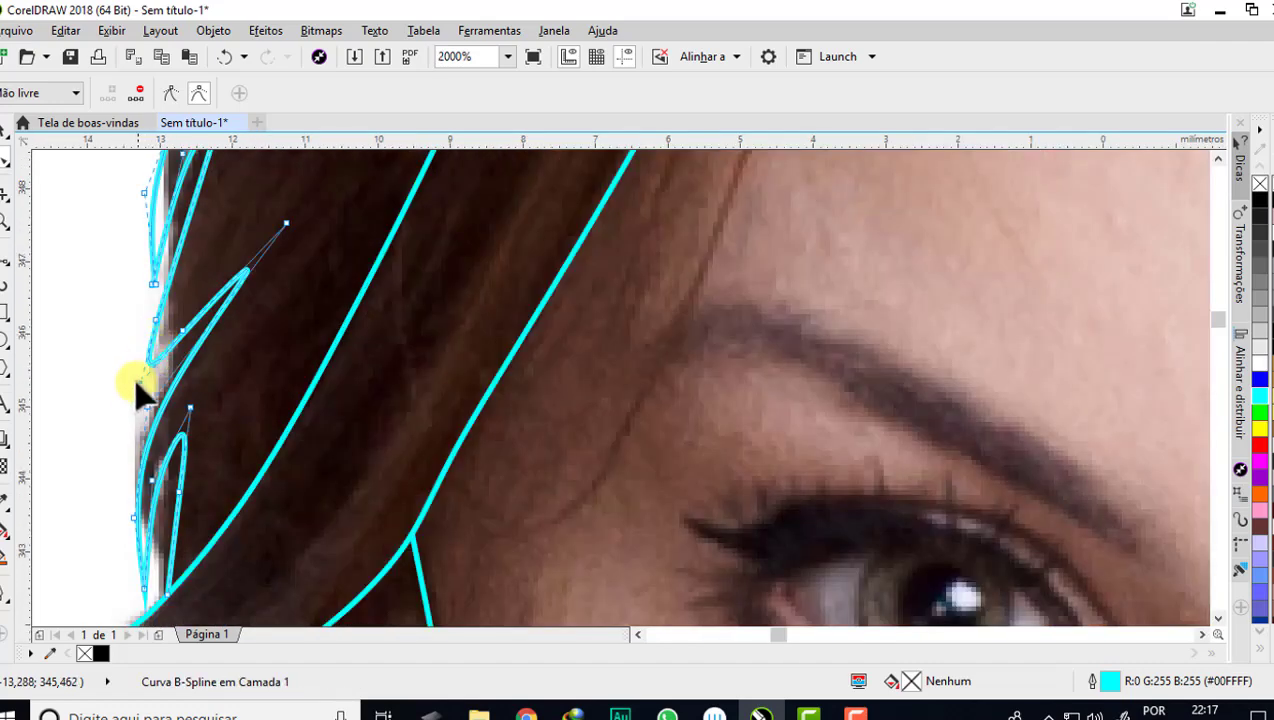
scroll(150, 375, "up", 1)
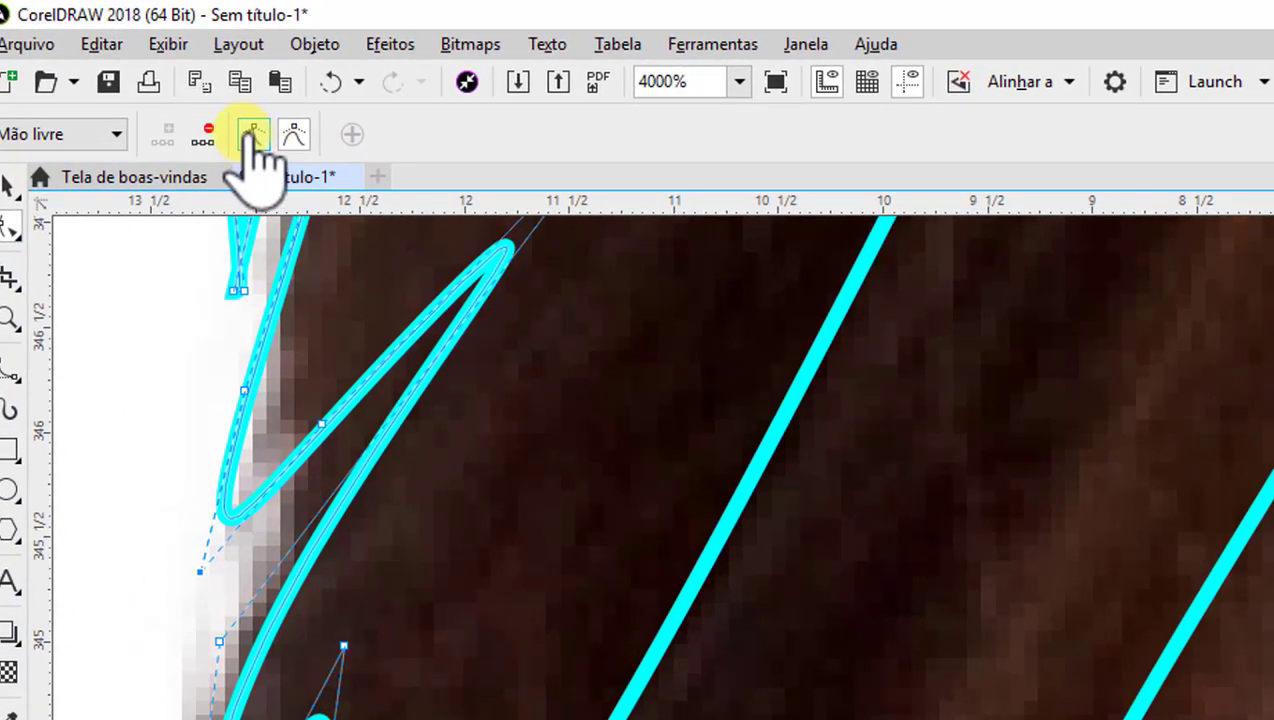
- Convert the strand-tip segment to a line and back to a curve, then make its node cusp
left_click(250, 135)
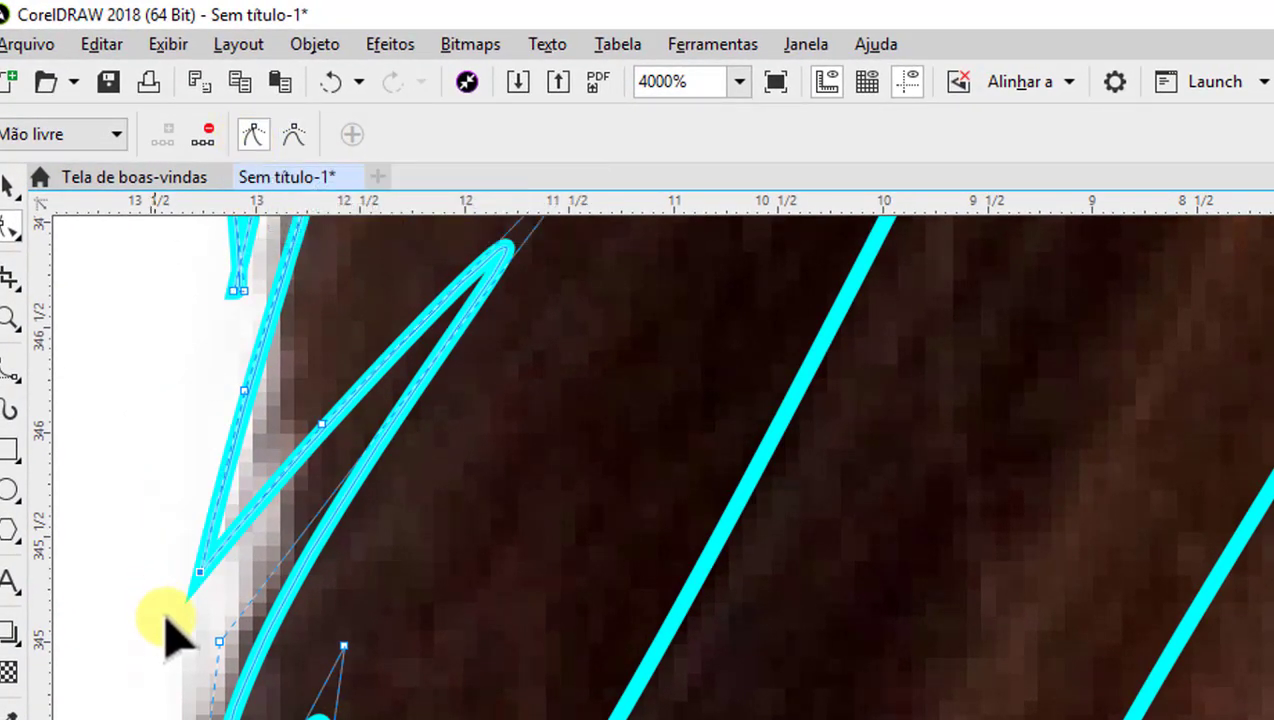
scroll(200, 605, "down", 2)
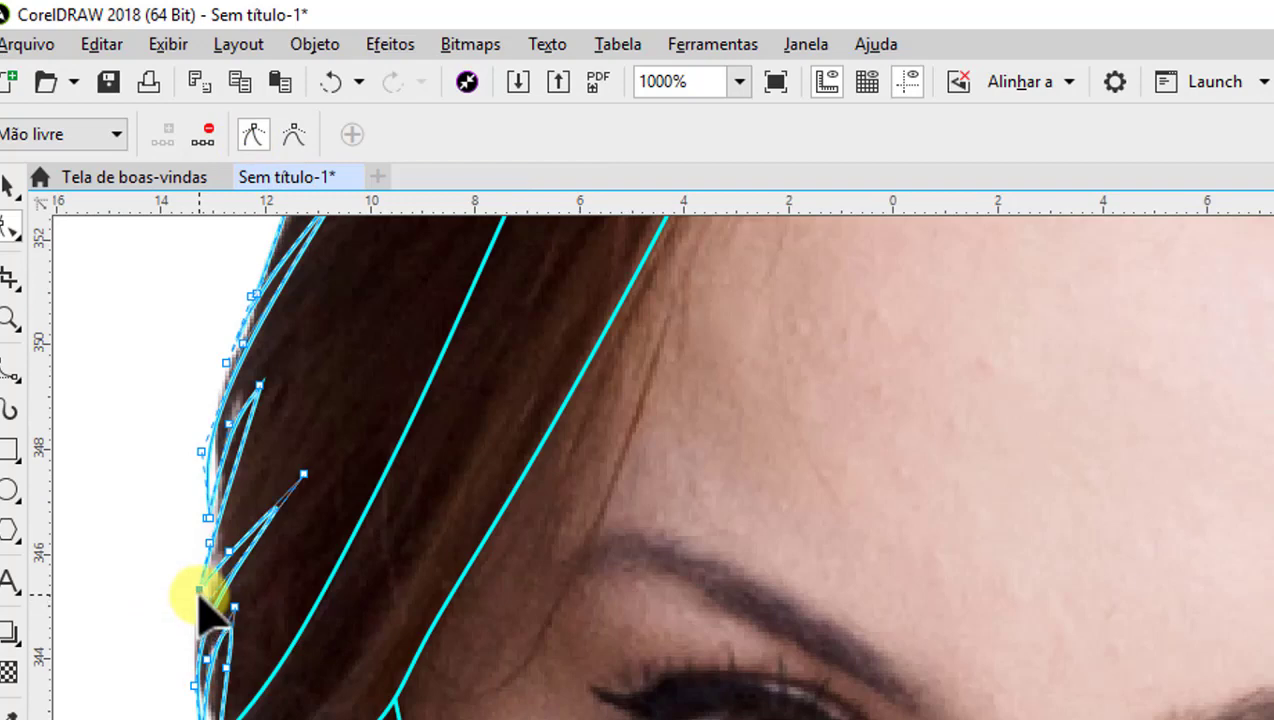
scroll(200, 600, "up", 1)
scroll(200, 600, "up", 1)
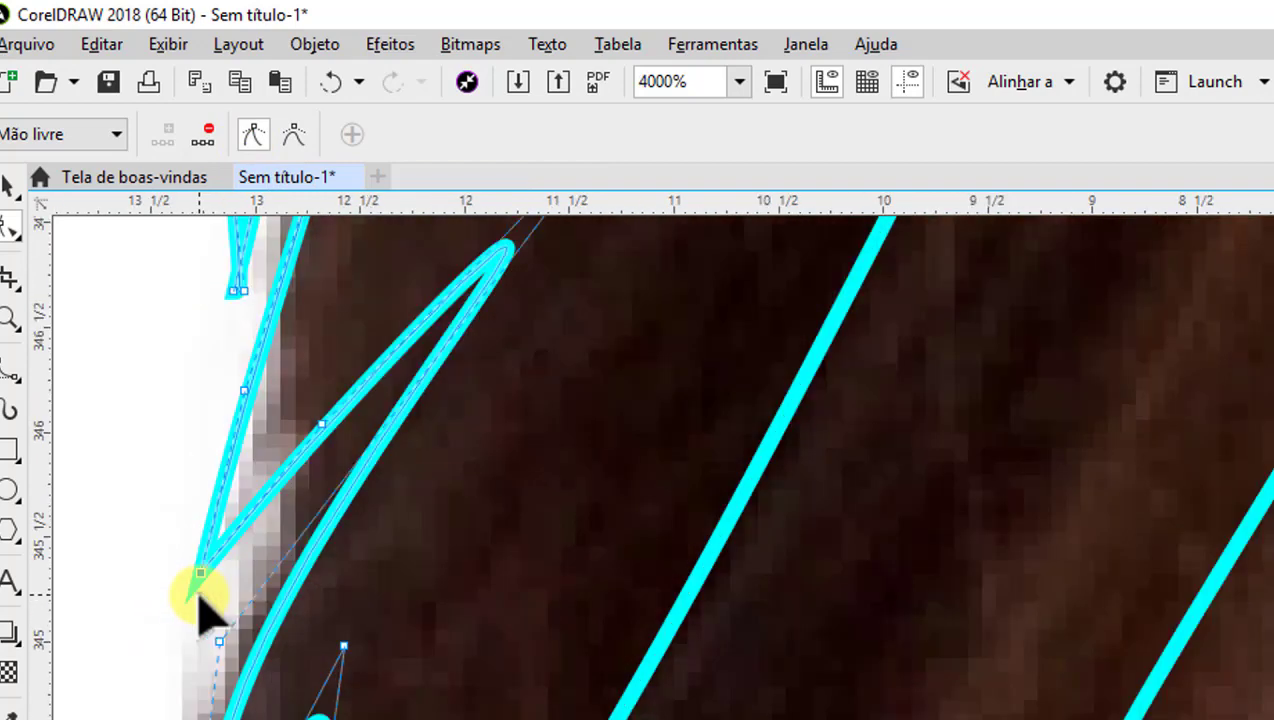
left_click(293, 135)
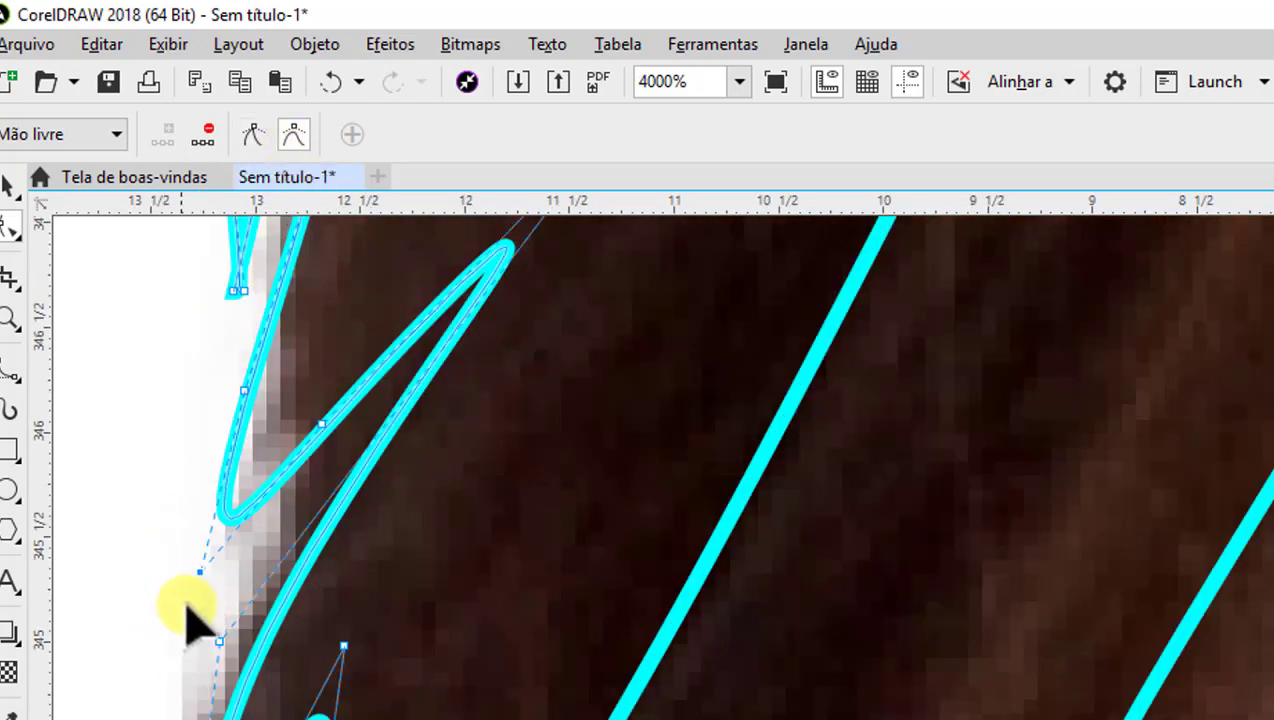
left_click(255, 137)
scroll(213, 484, "down", 2)
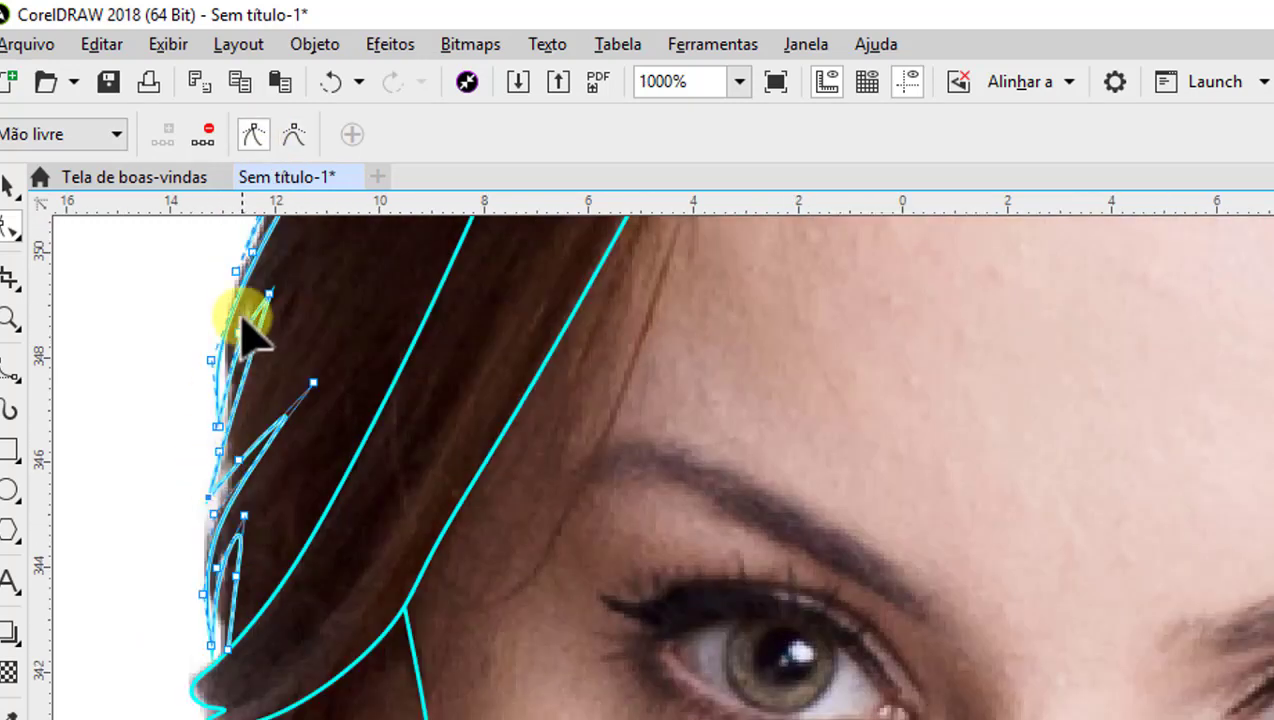
scroll(193, 454, "up", 1)
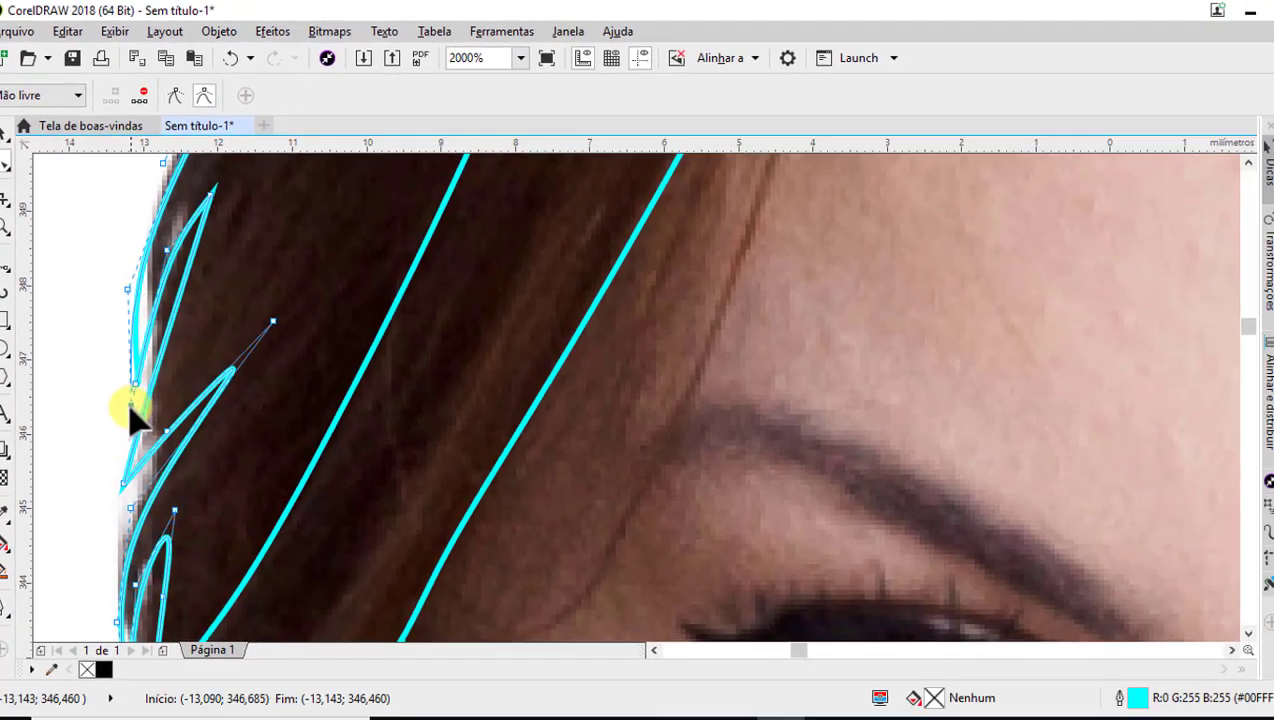
scroll(195, 345, "down", 2)
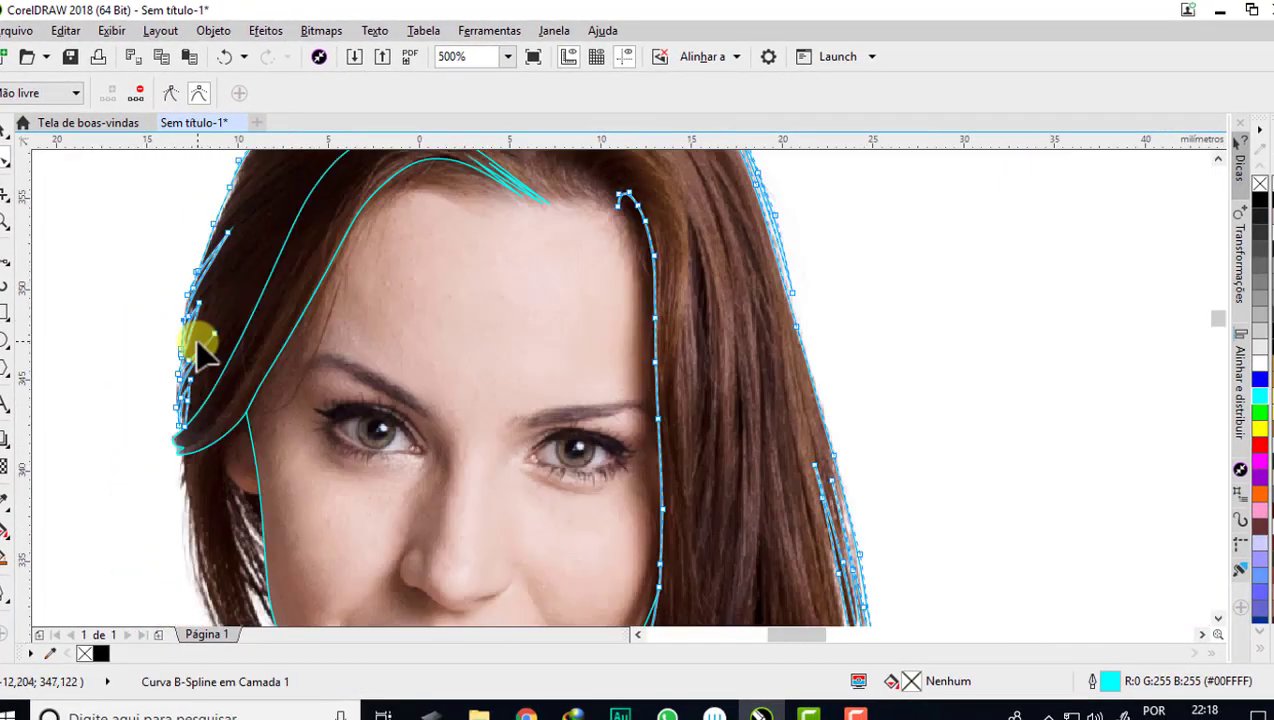
scroll(197, 340, "up", 1)
scroll(200, 330, "up", 1)
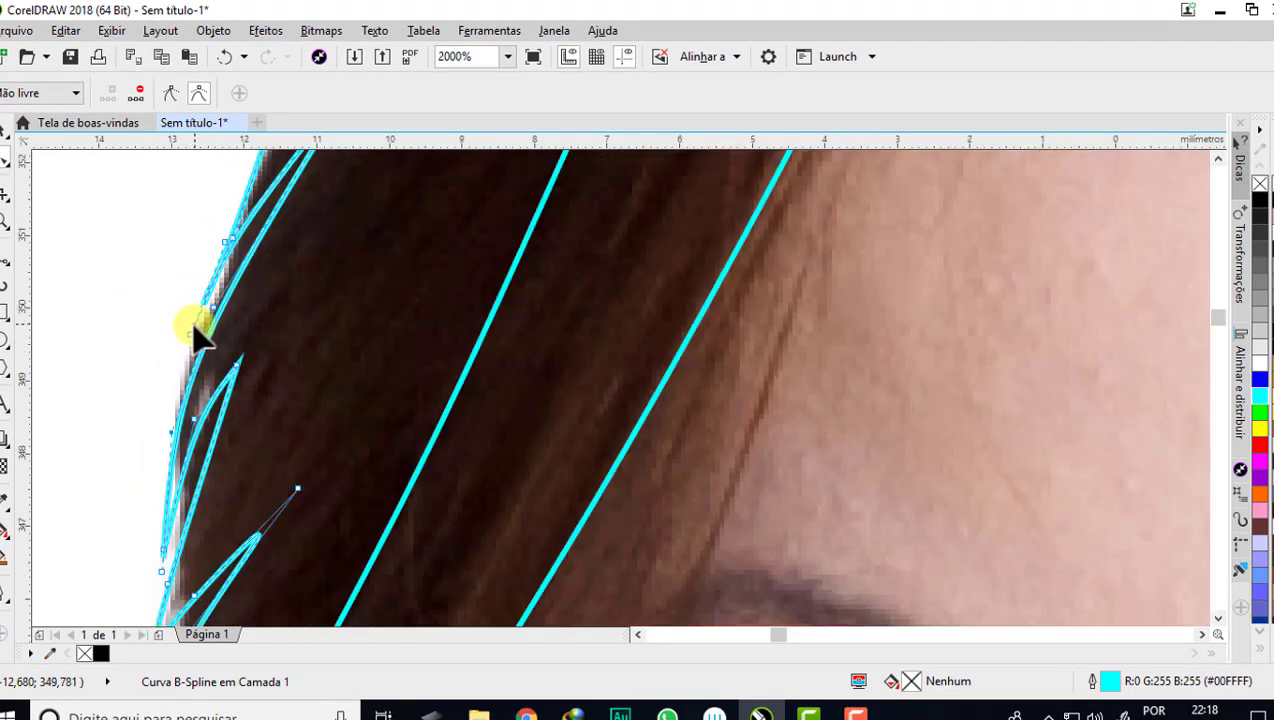
scroll(182, 290, "down", 4)
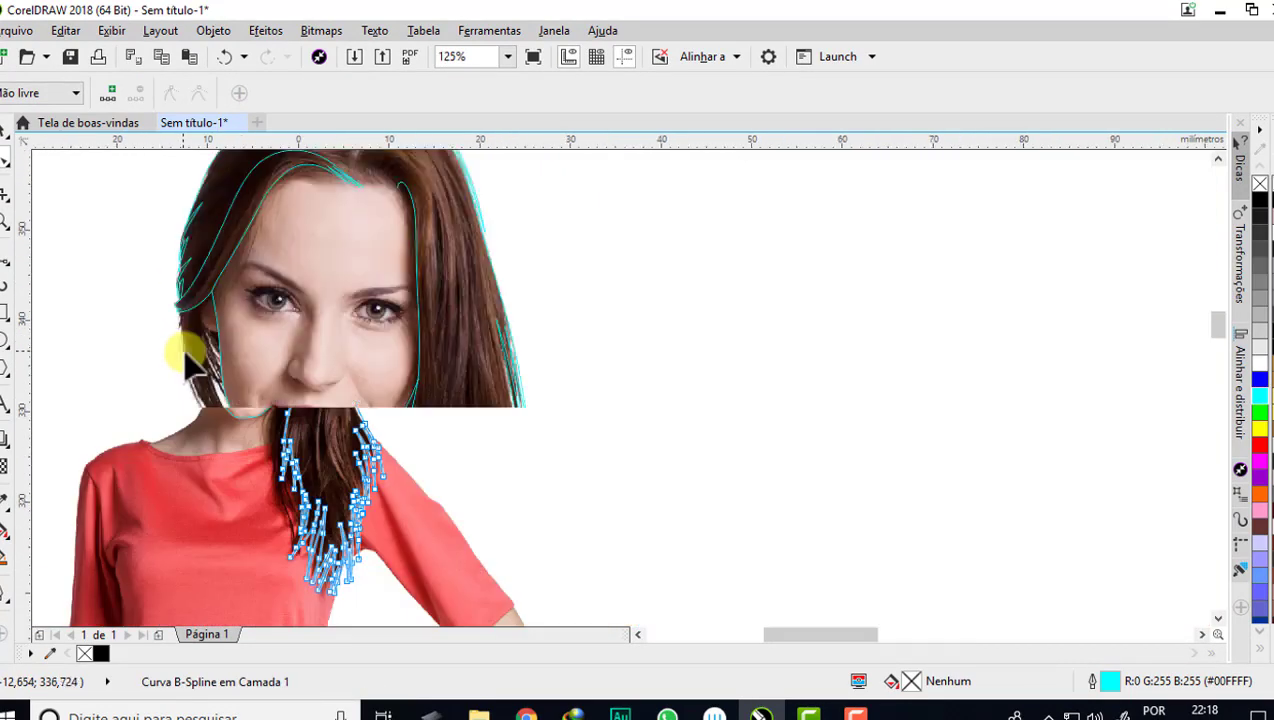
- Return to the B-spline tool and trace a strand down the hair edge from the existing curve end
scroll(190, 360, "up", 2)
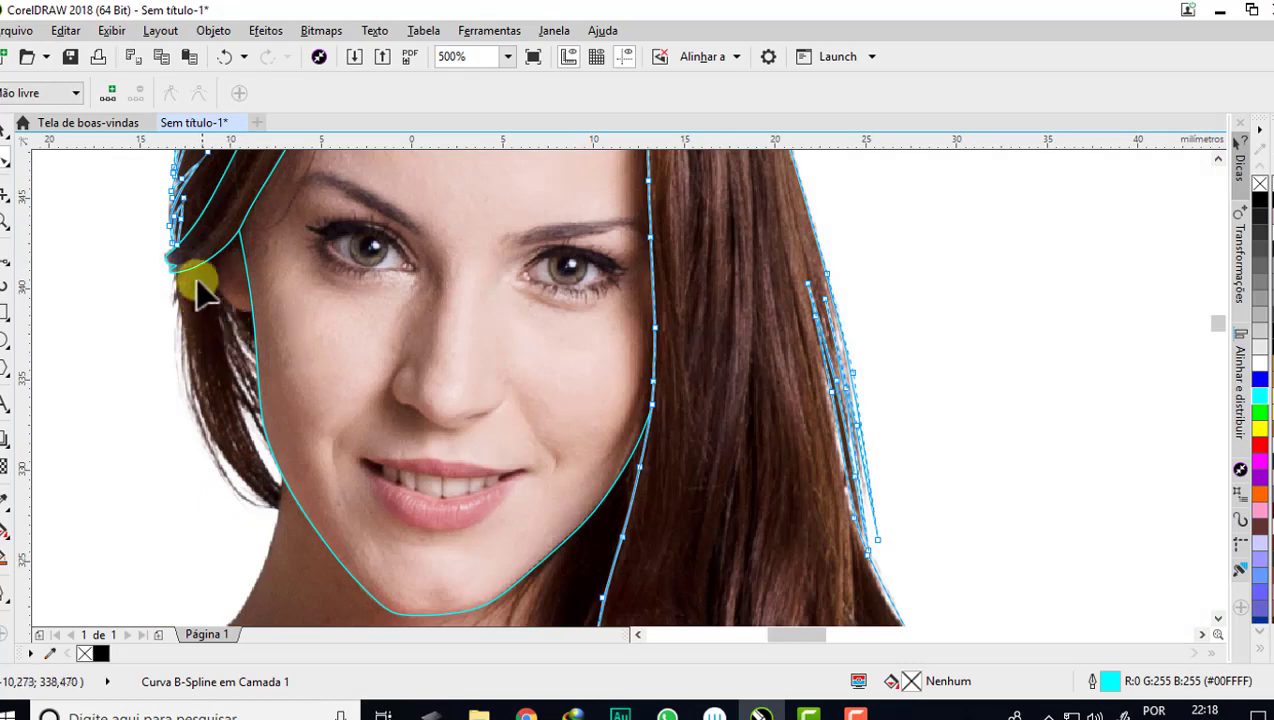
scroll(190, 285, "up", 1)
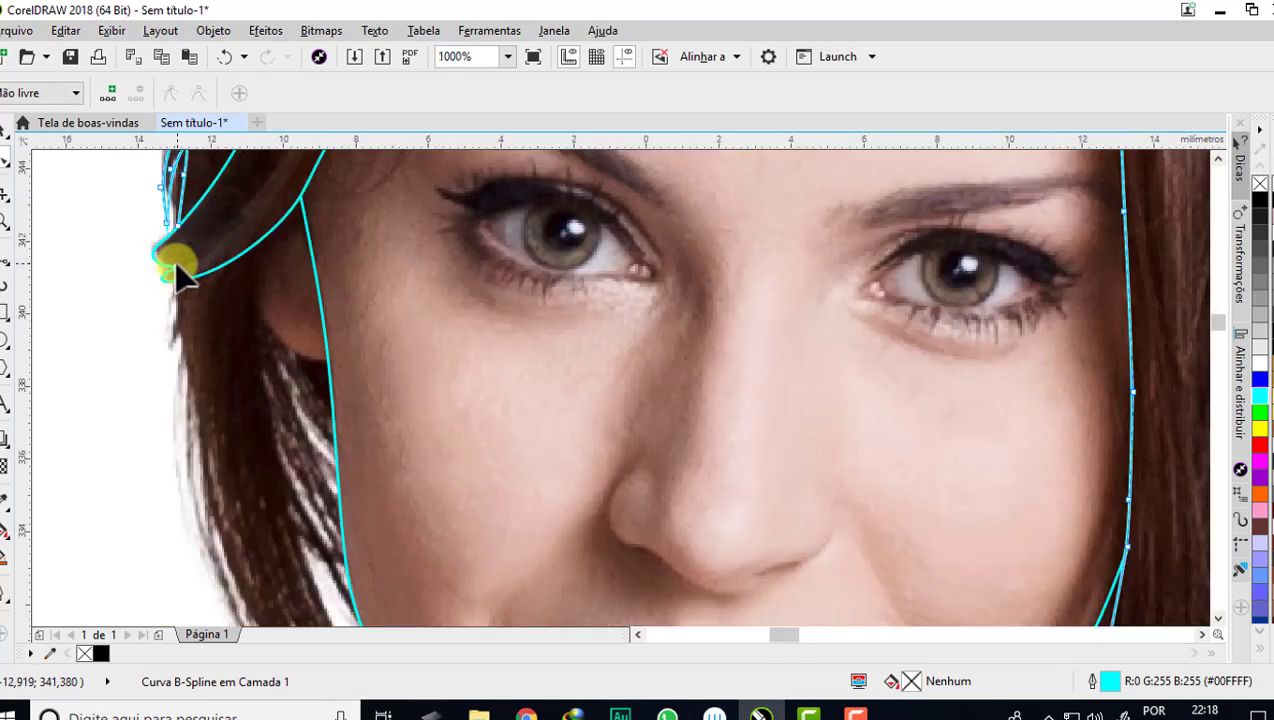
left_click(10, 262)
scroll(255, 245, "up", 1)
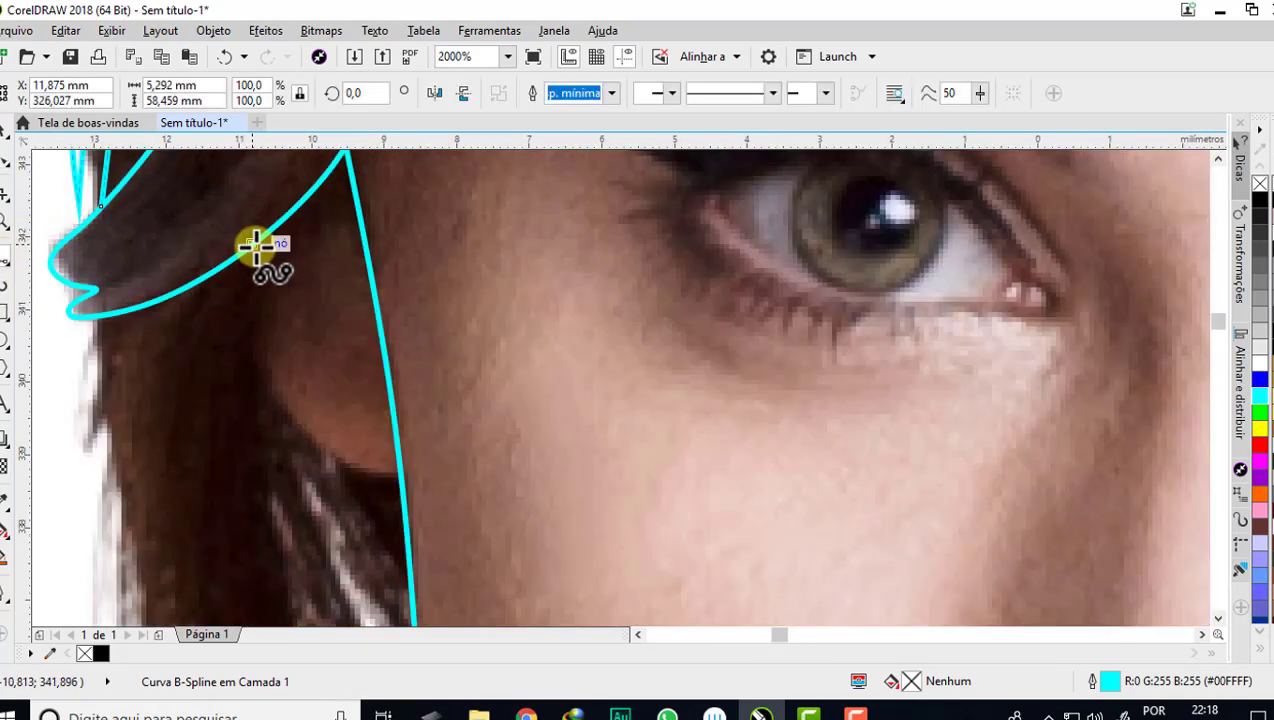
scroll(250, 247, "down", 1)
scroll(172, 293, "up", 1)
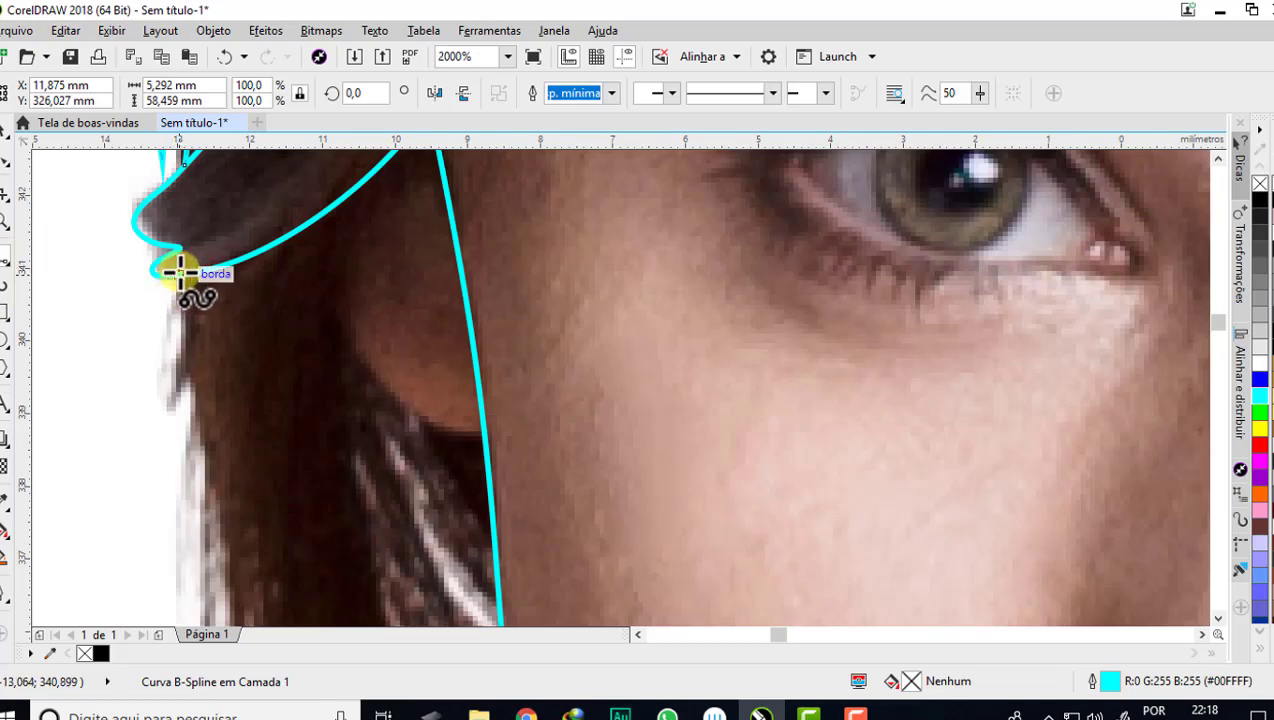
scroll(181, 273, "up", 1)
left_click(181, 277)
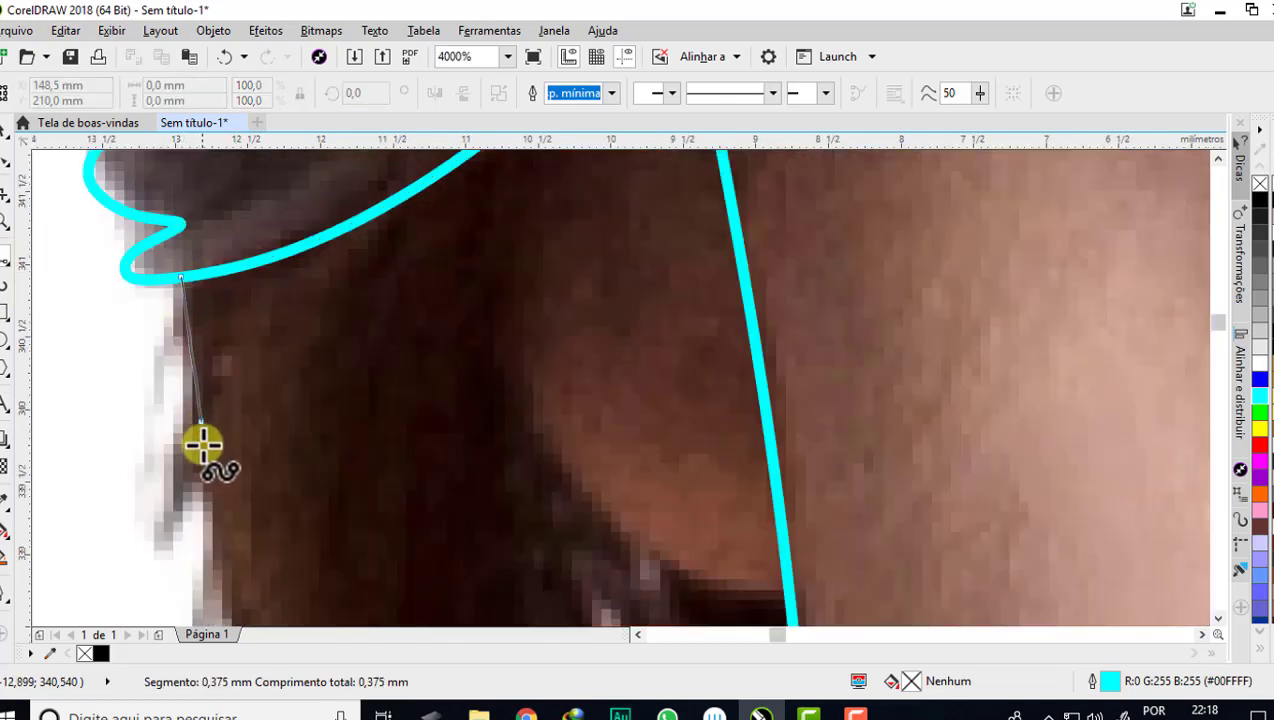
left_click(191, 398)
left_click(185, 435)
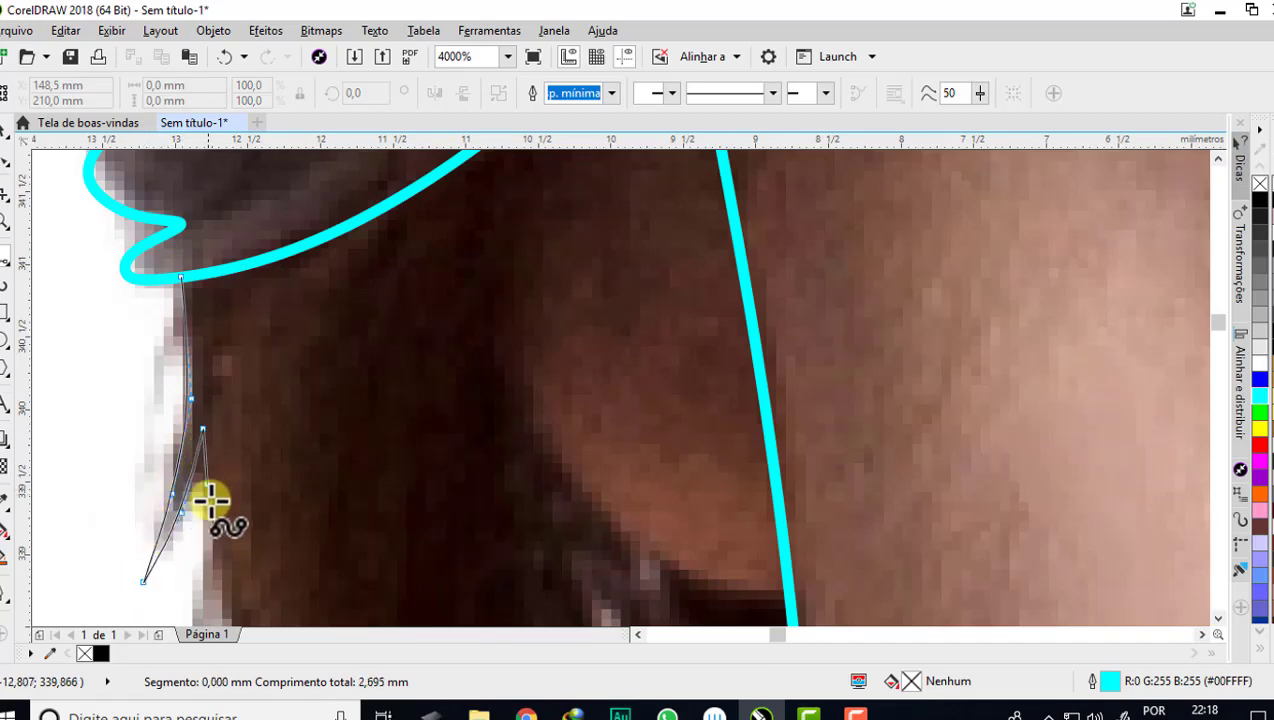
- Trace the outer hair edge beside the cheek, ending the curve at the jaw outline
scroll(205, 500, "down", 2)
scroll(180, 370, "up", 1)
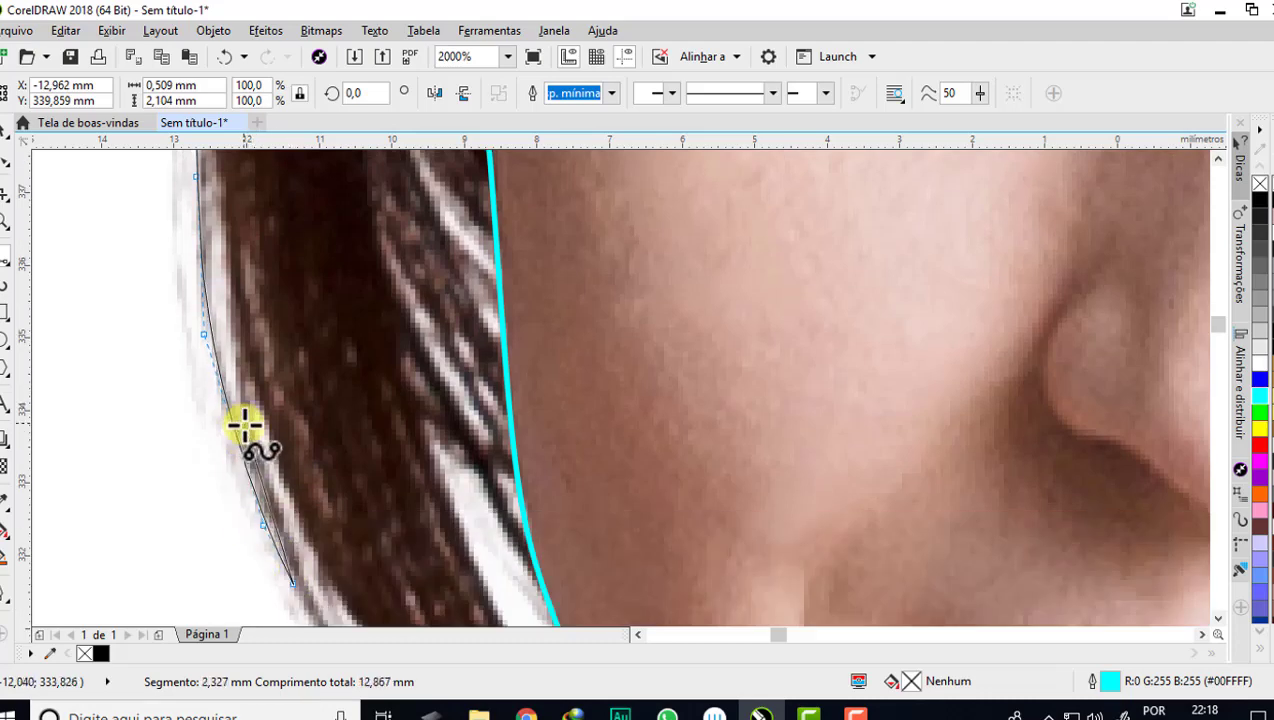
left_click(243, 415)
left_click(262, 518)
left_click(292, 577)
left_click(327, 605)
left_click(415, 488)
left_click(475, 555)
left_click(560, 620)
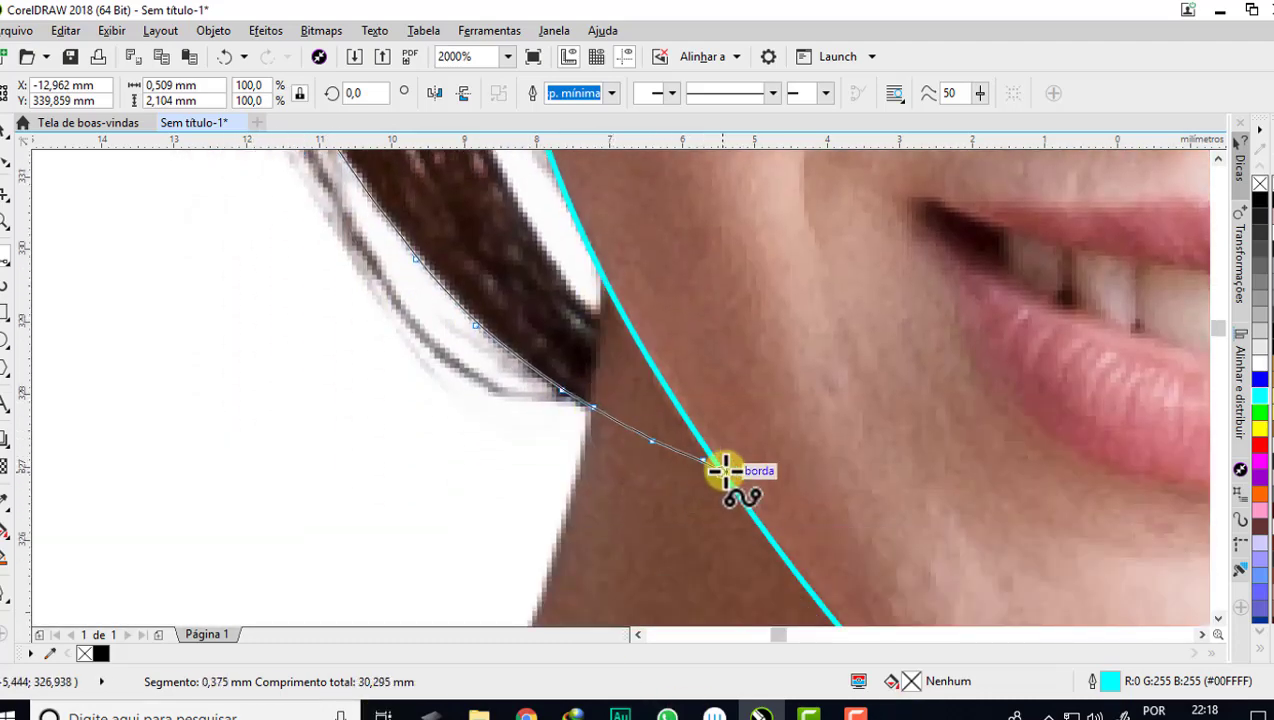
left_click(725, 469)
- Trace a B-spline strand along the inner hair edge
scroll(606, 492, "down", 2)
scroll(493, 330, "up", 2)
left_click(467, 250)
left_click(498, 375)
left_click(555, 520)
left_click(614, 484)
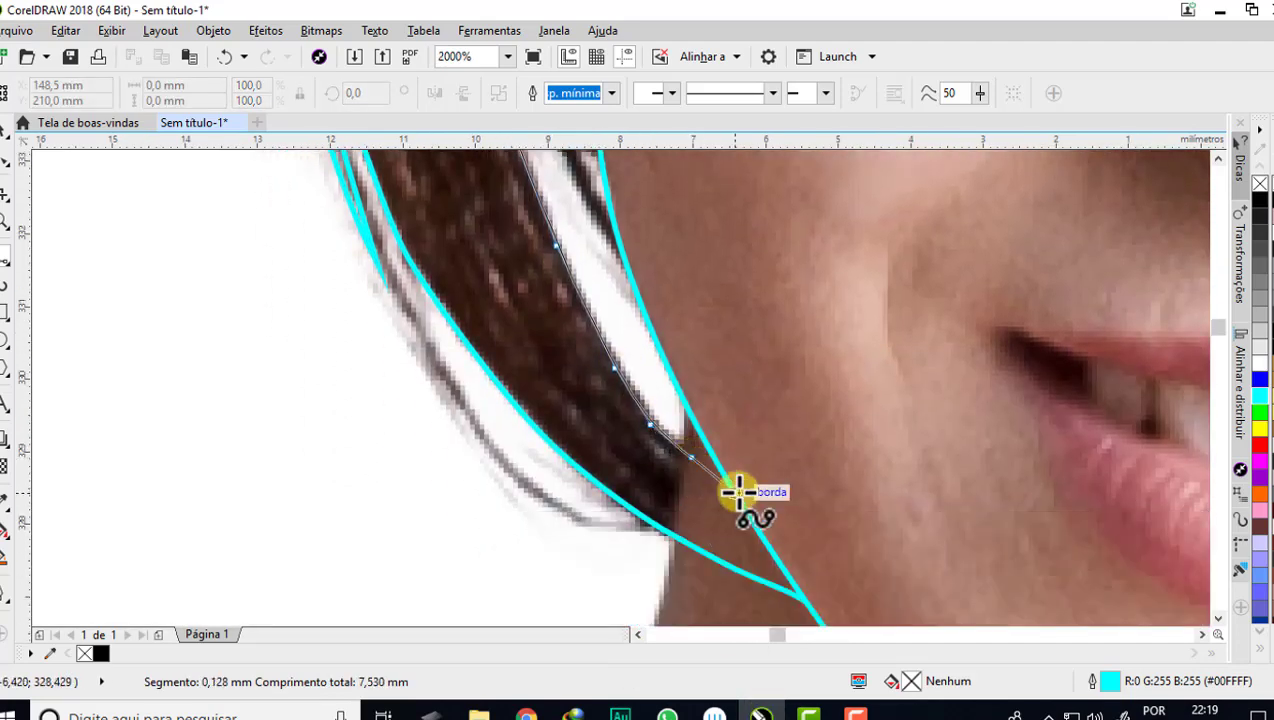
double_click(739, 492)
- Draw a B-spline strand running down the hair beside the cheek
scroll(614, 526, "down", 2)
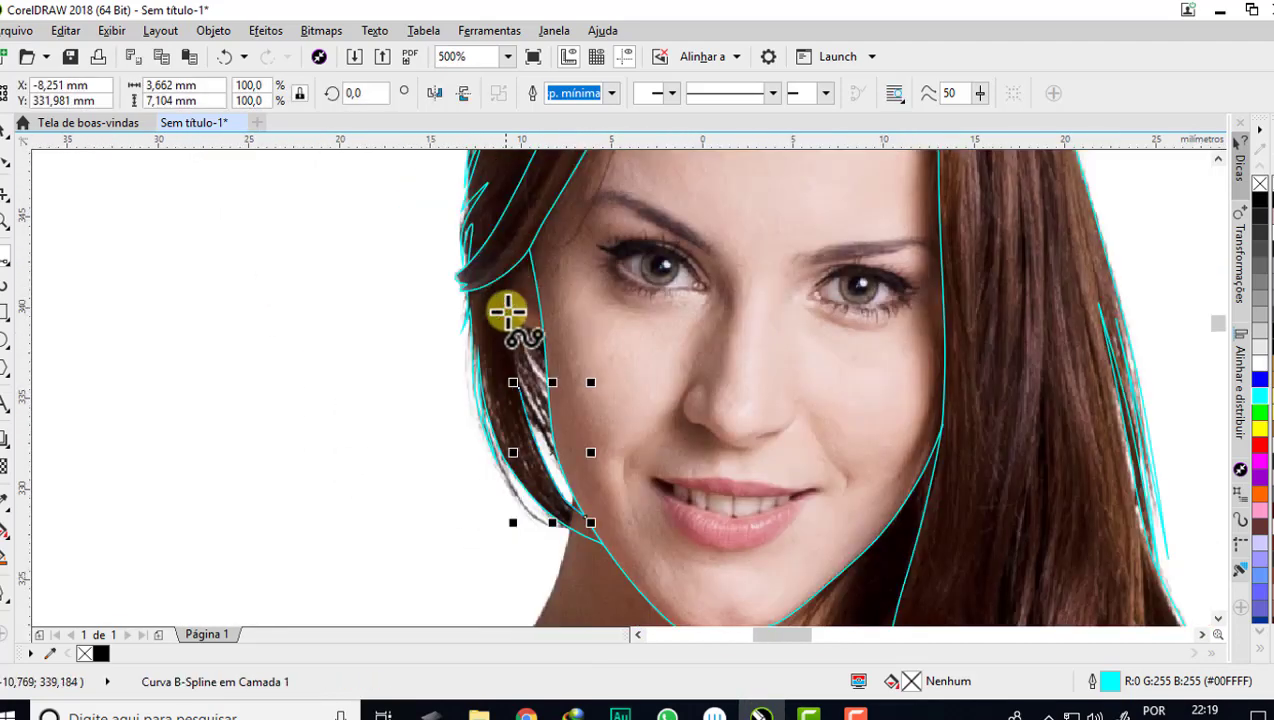
scroll(508, 268, "up", 1)
left_click(508, 268)
left_click(506, 332)
scroll(566, 468, "down", 1)
left_click(598, 462)
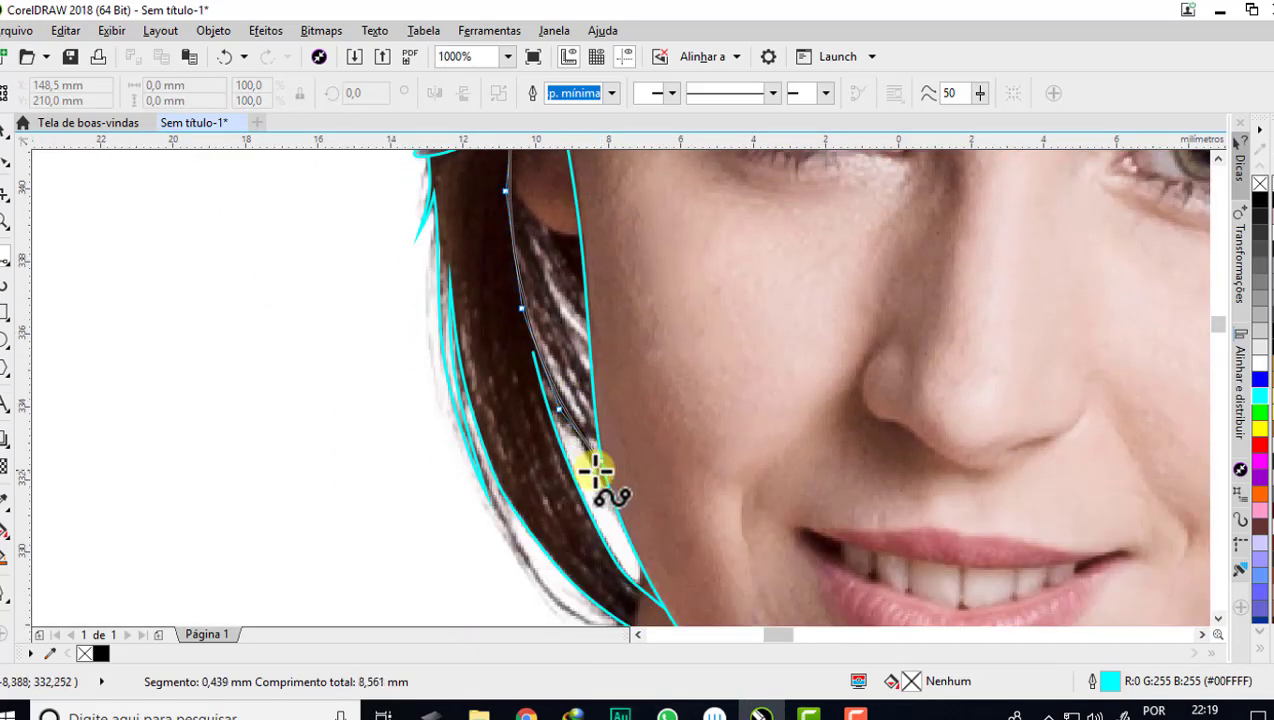
double_click(533, 355)
- Add a short strand near the temple and another strand by the cheek
scroll(515, 299, "up", 2)
scroll(520, 350, "down", 4)
scroll(488, 347, "up", 2)
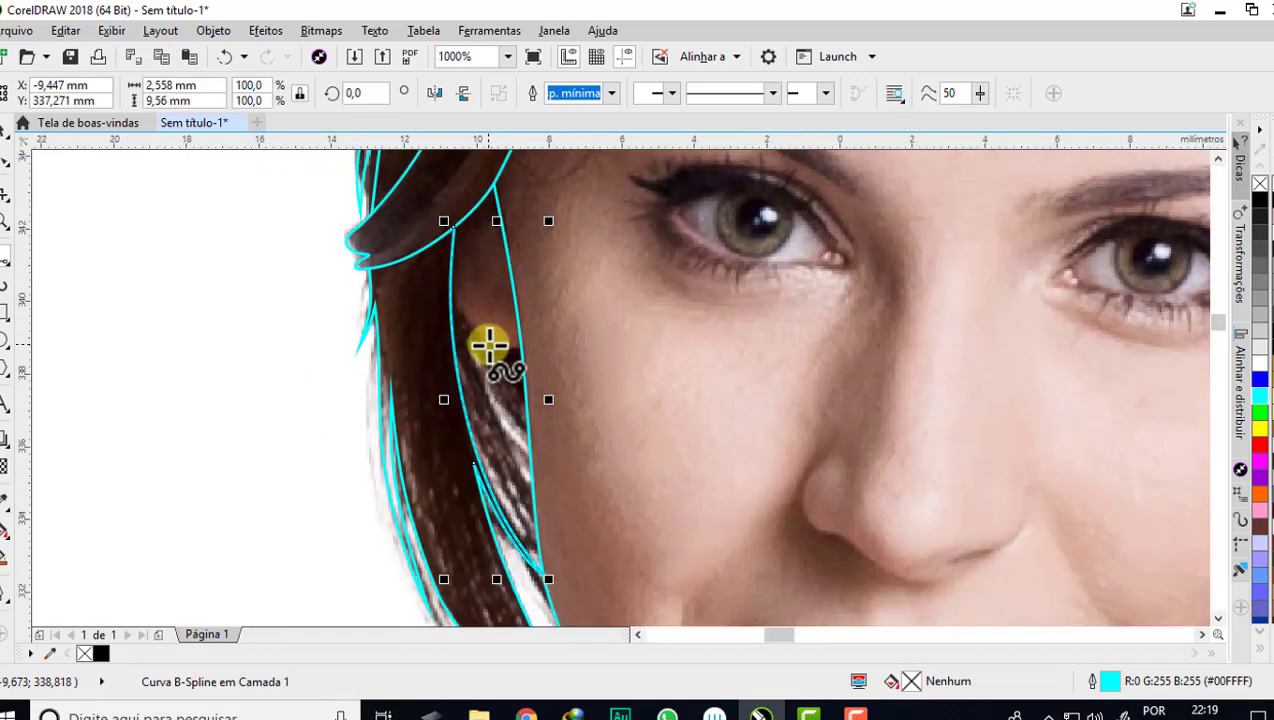
scroll(469, 322, "up", 1)
left_click(427, 276)
double_click(532, 370)
scroll(532, 370, "down", 1)
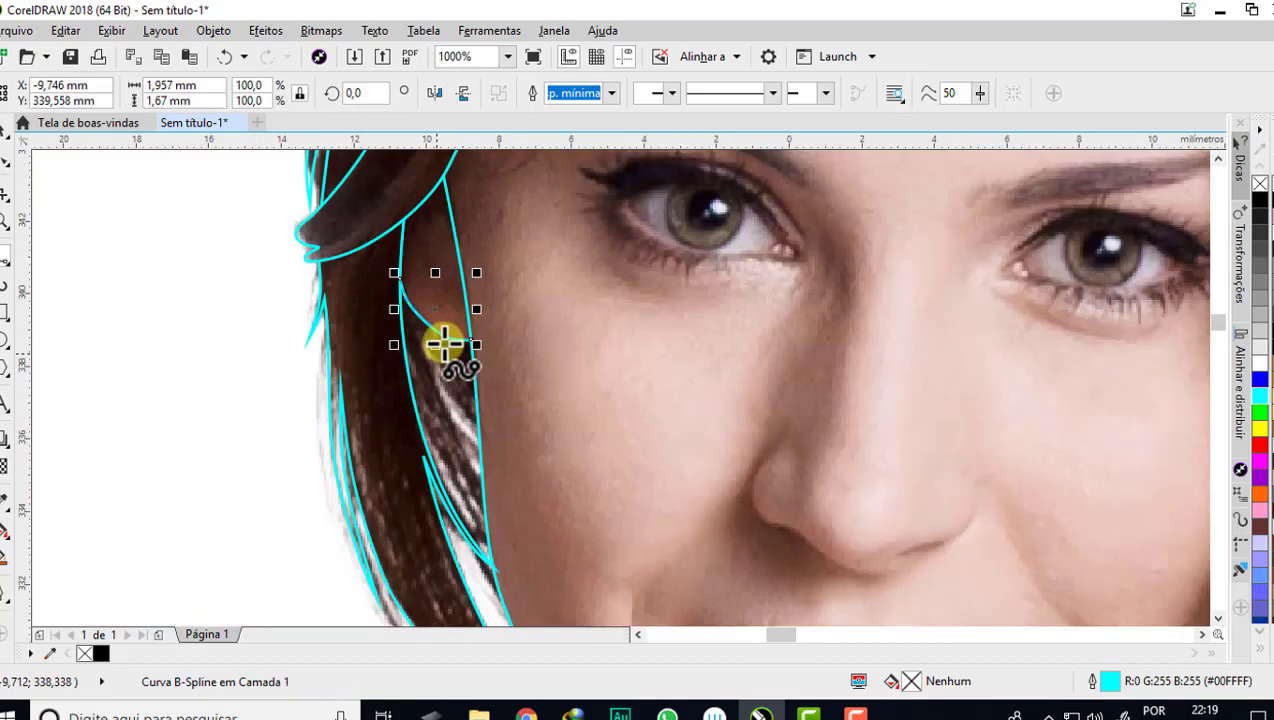
scroll(447, 341, "up", 1)
left_click(405, 335)
left_click(440, 565)
double_click(335, 215)
- Add one more short B-spline strand near the hair
scroll(335, 215, "down", 1)
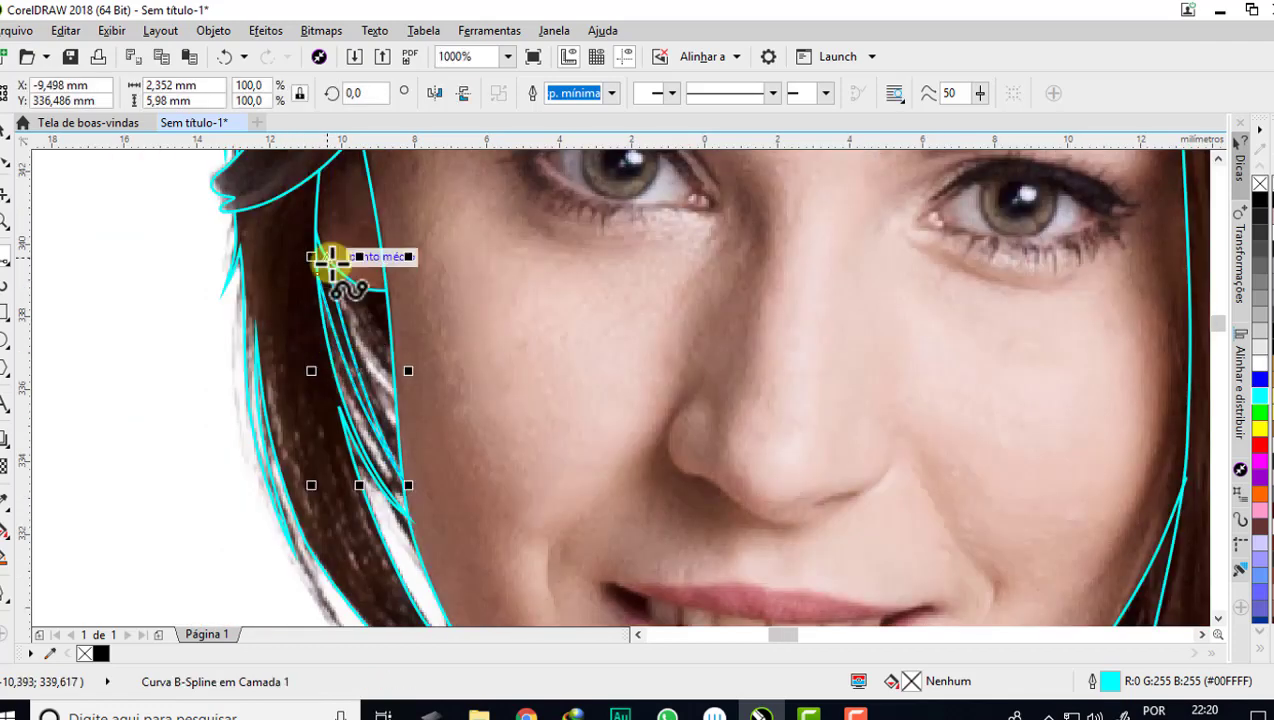
scroll(341, 256, "up", 3)
left_click(333, 285)
scroll(340, 295, "down", 3)
left_click(375, 401)
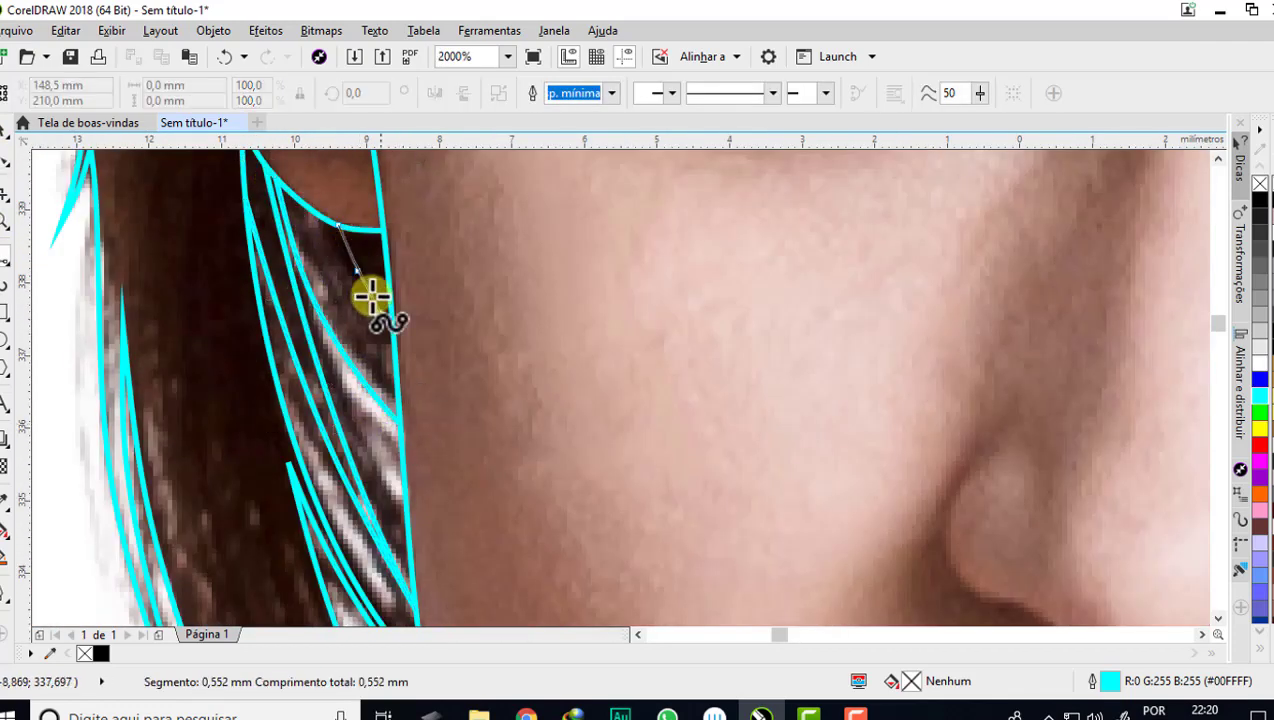
double_click(350, 330)
scroll(264, 364, "down", 1)
scroll(446, 534, "down", 1)
- Start a B-spline at the forehead hairline and arc it up over the hair parting
scroll(449, 477, "up", 1)
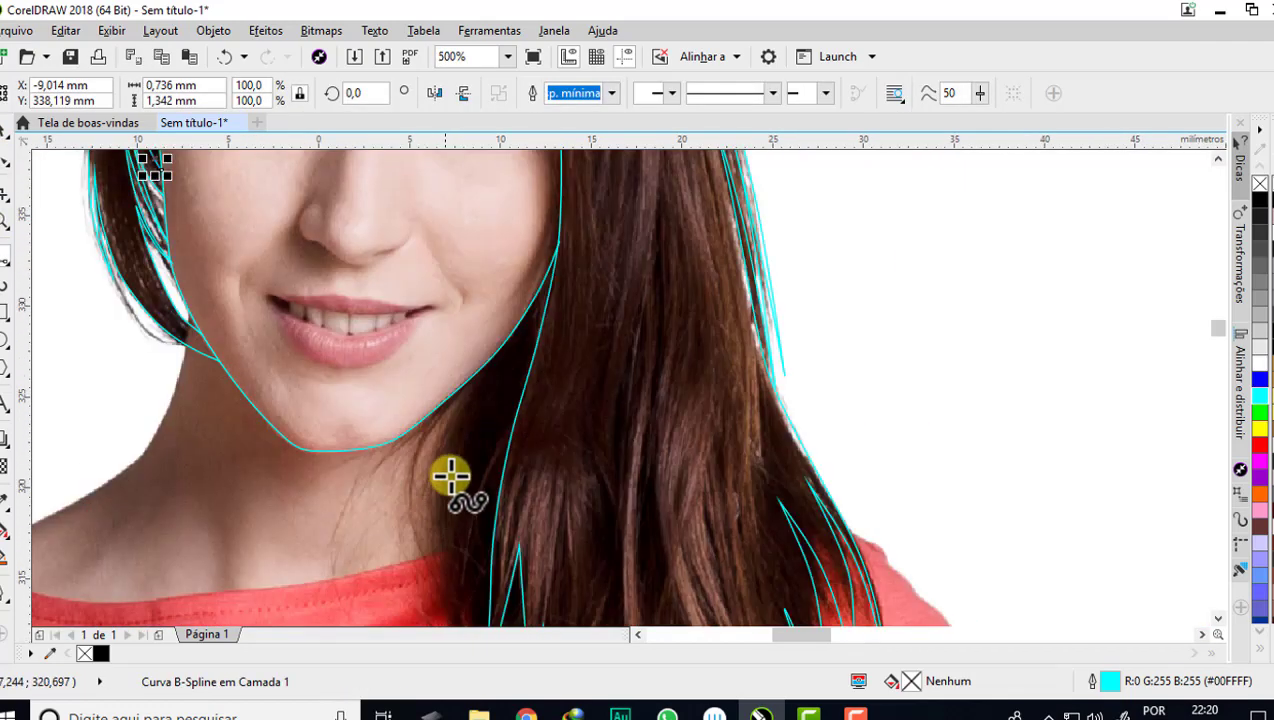
scroll(455, 455, "down", 1)
scroll(451, 220, "up", 1)
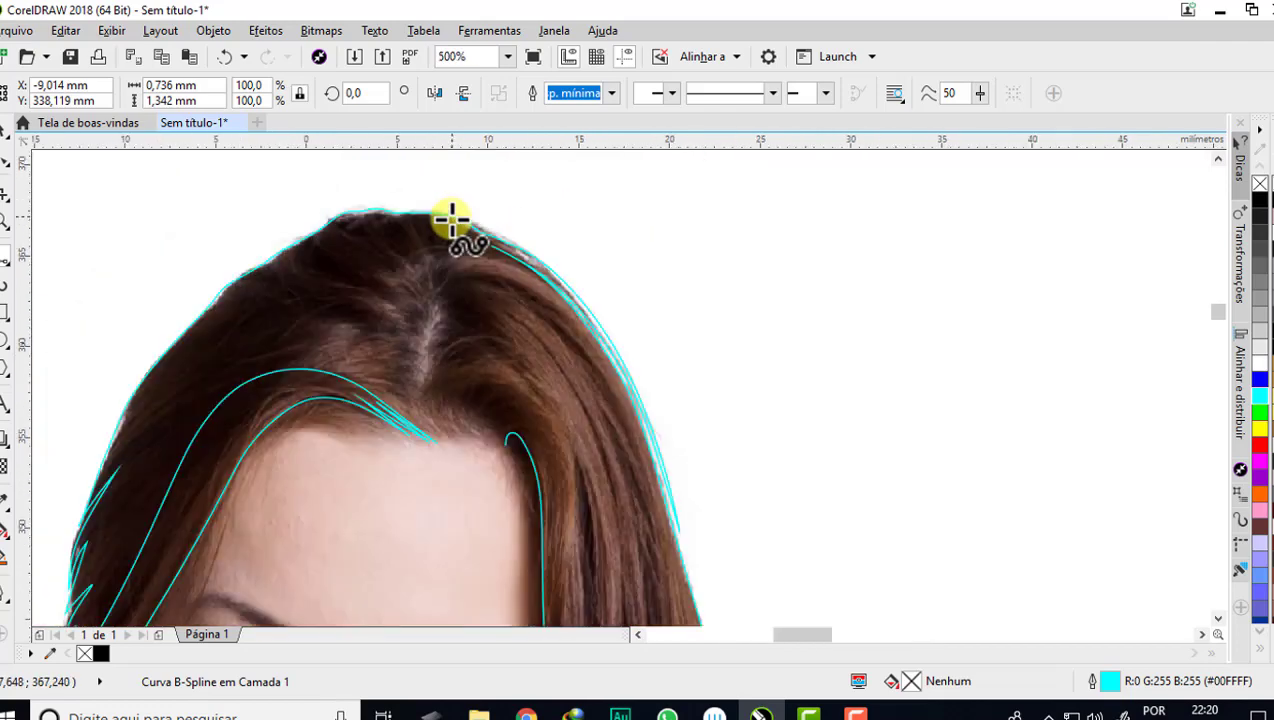
scroll(418, 432, "up", 1)
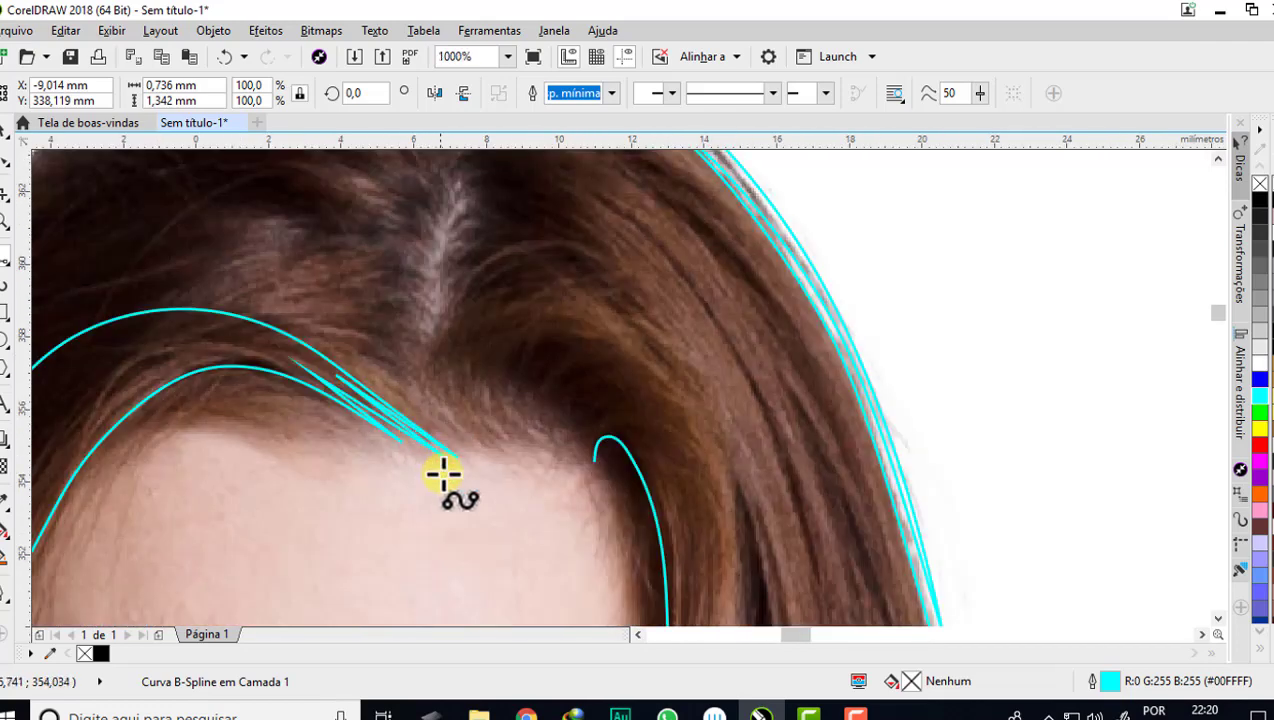
scroll(443, 475, "up", 1)
scroll(446, 376, "down", 1)
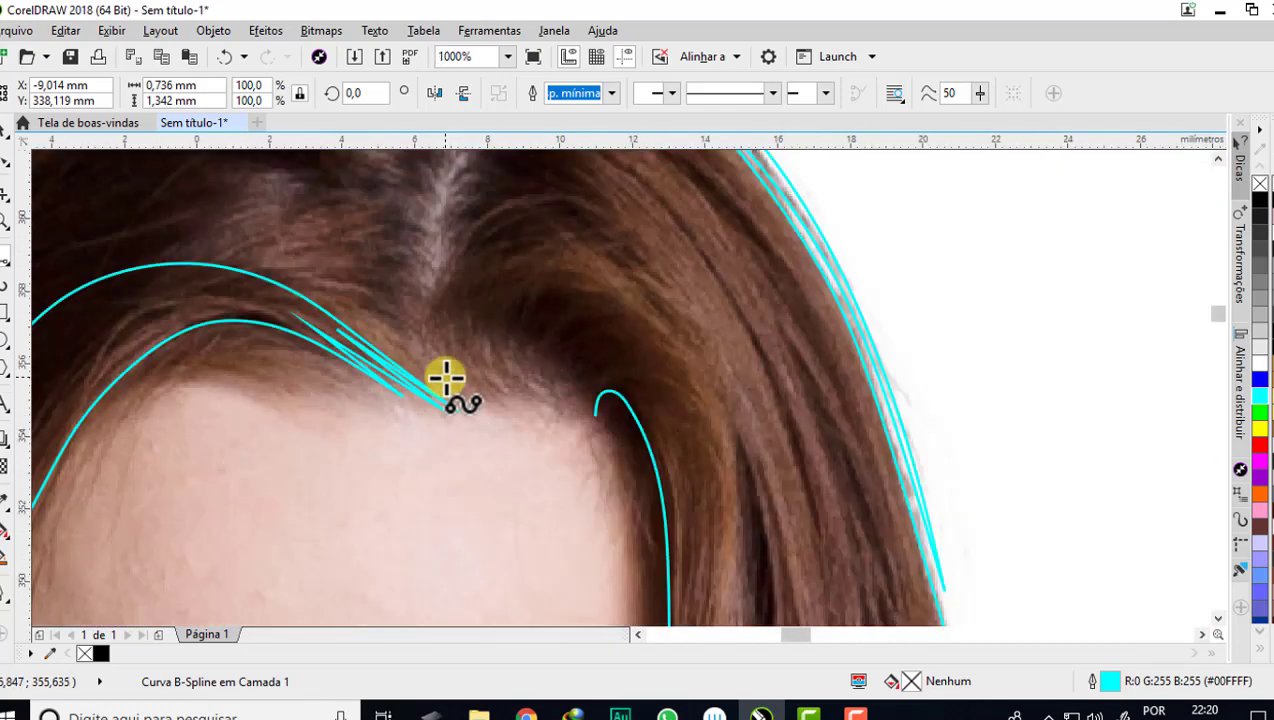
scroll(421, 282, "down", 1)
scroll(405, 287, "down", 1)
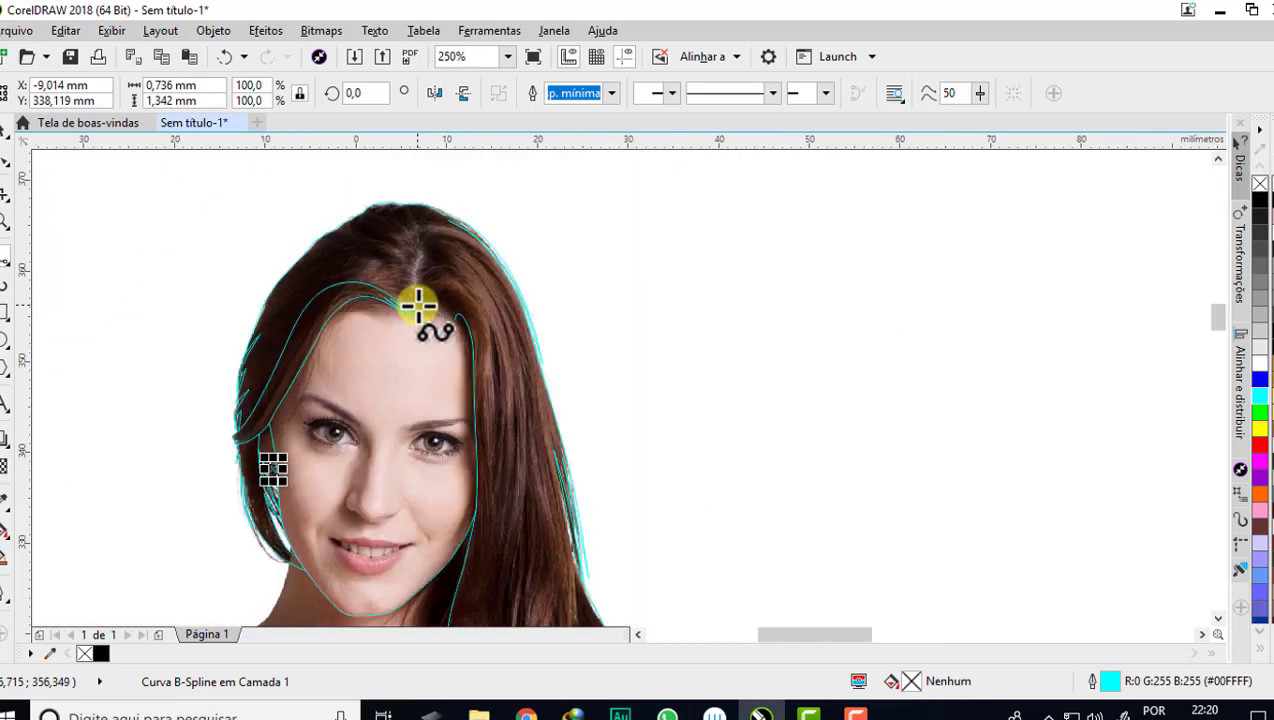
scroll(418, 305, "up", 2)
scroll(455, 355, "down", 1)
scroll(459, 358, "down", 1)
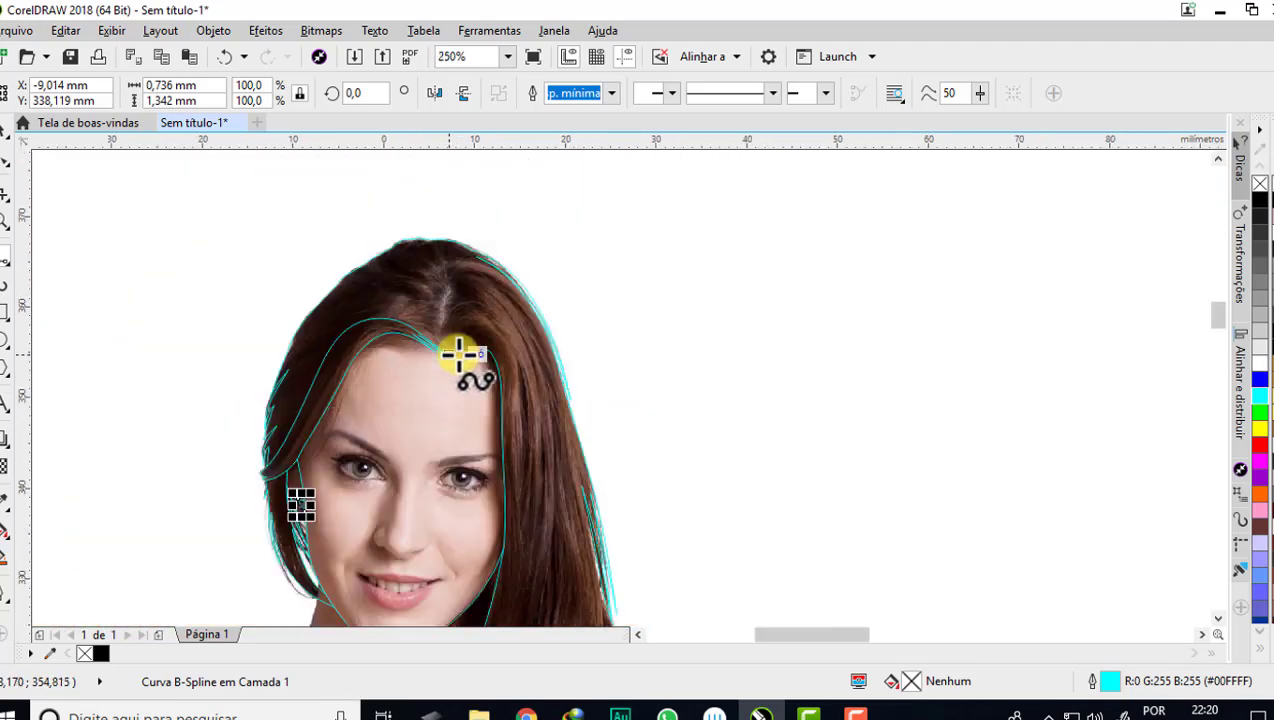
scroll(407, 295, "up", 1)
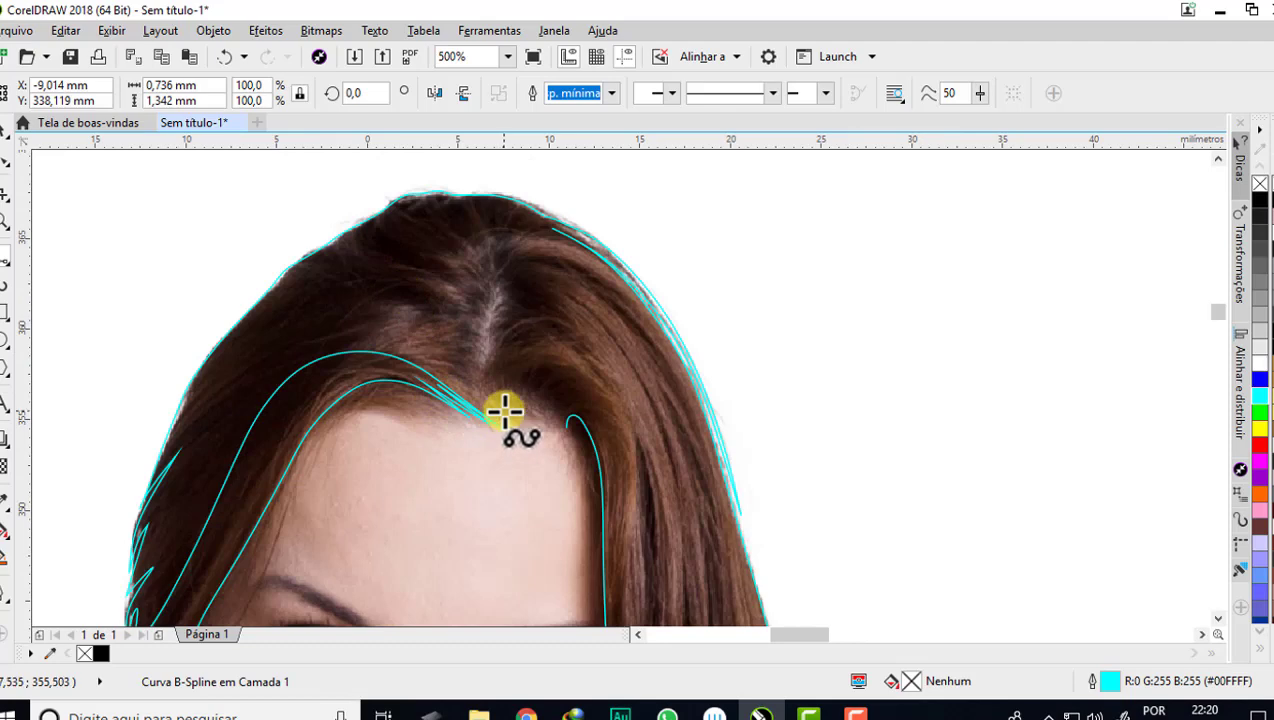
scroll(510, 415, "up", 1)
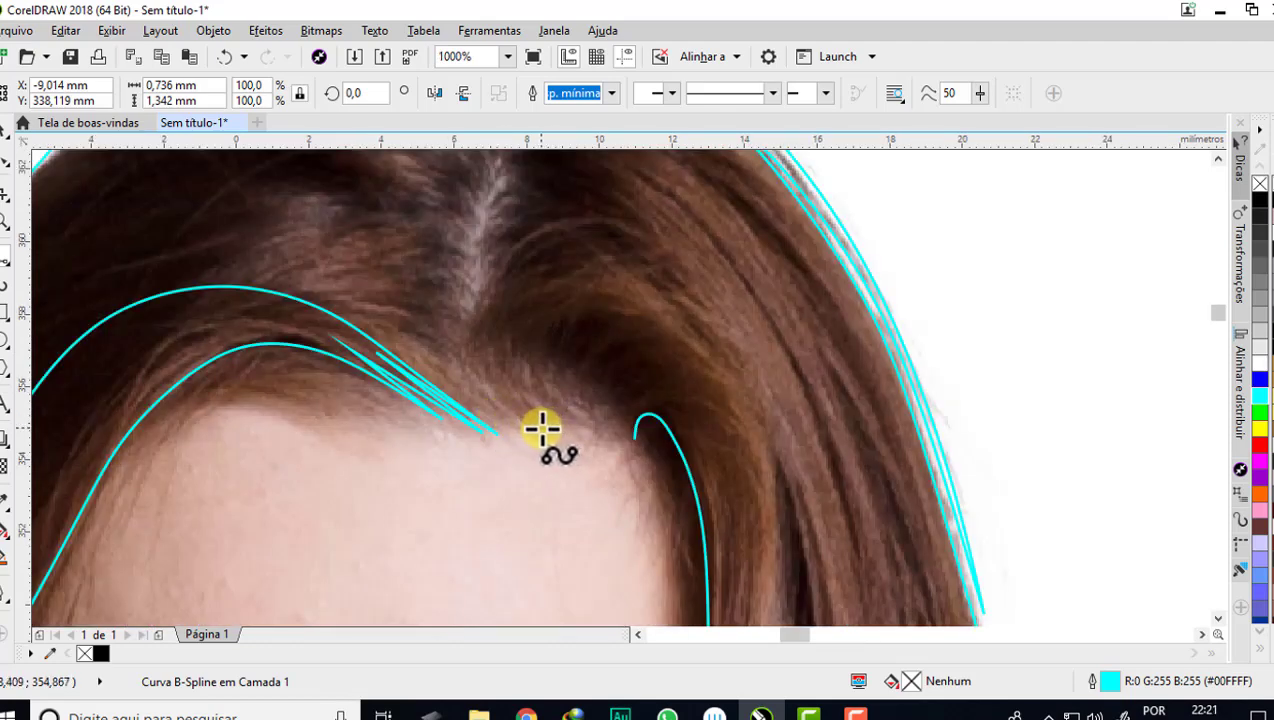
left_click(541, 430)
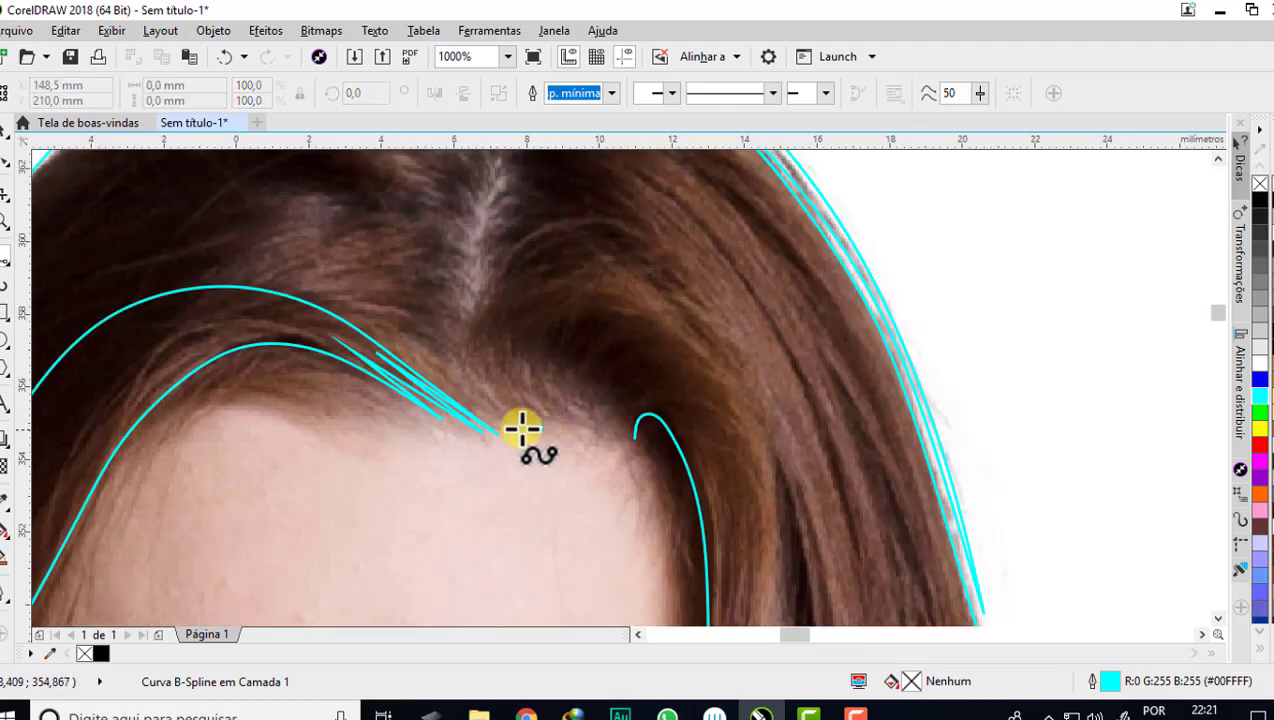
left_click(462, 361)
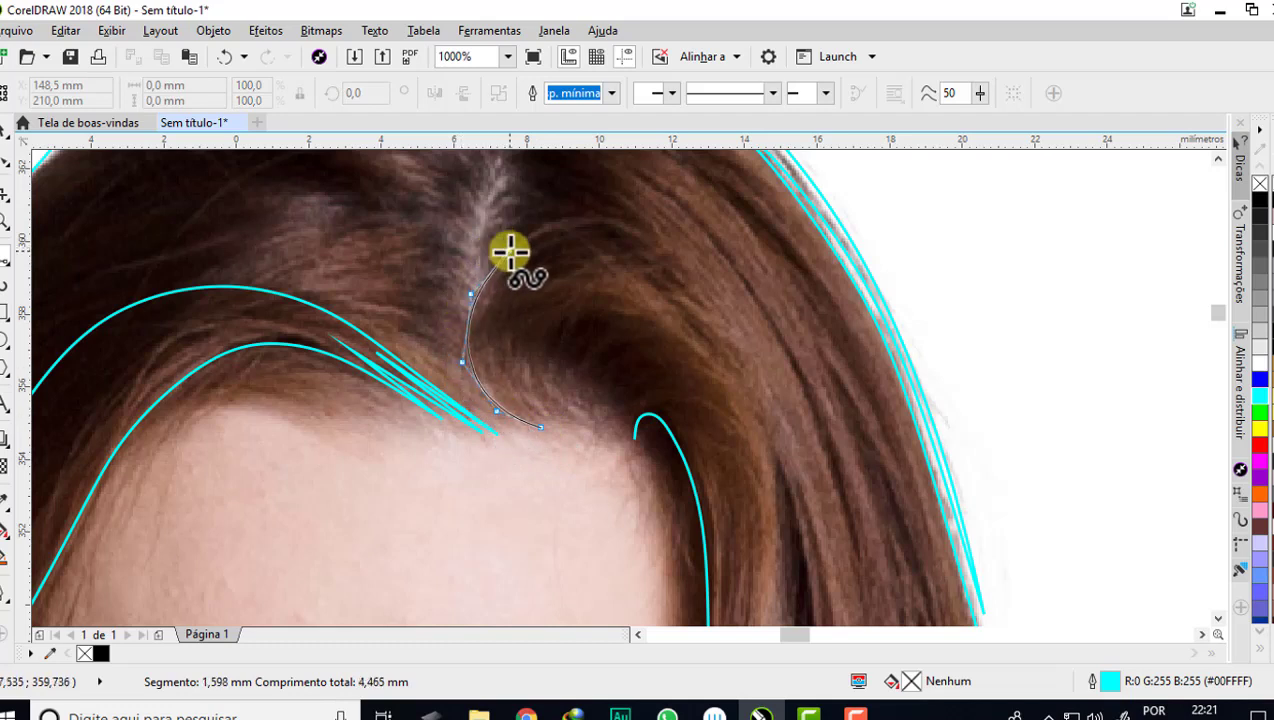
left_click(551, 235)
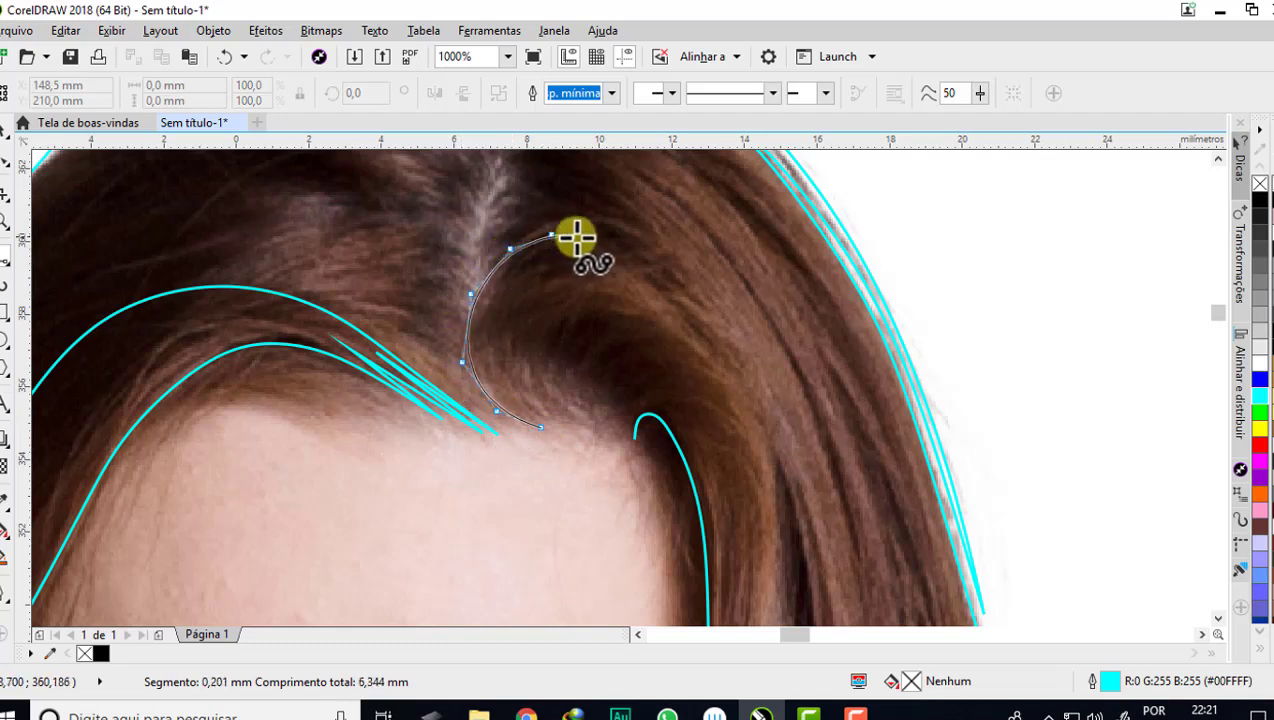
left_click(646, 258)
- Carry the curve down the hair on the right side to cheek level
left_click(733, 348)
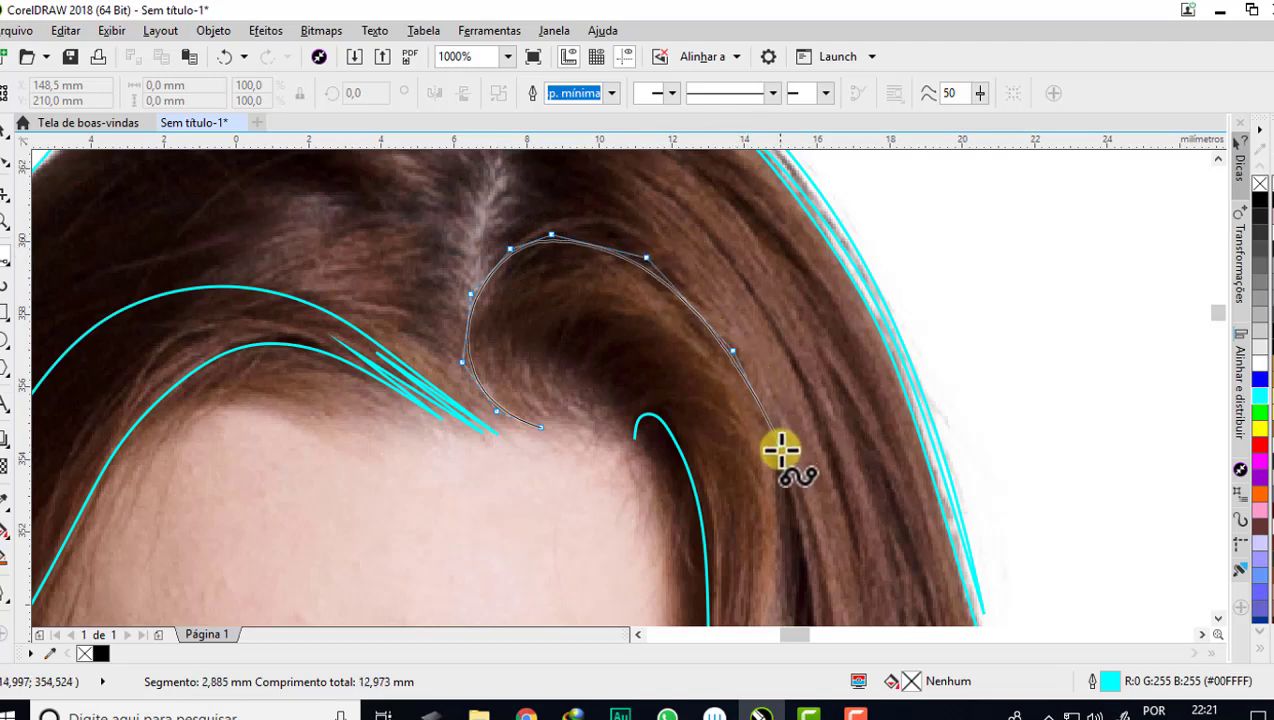
left_click(778, 448)
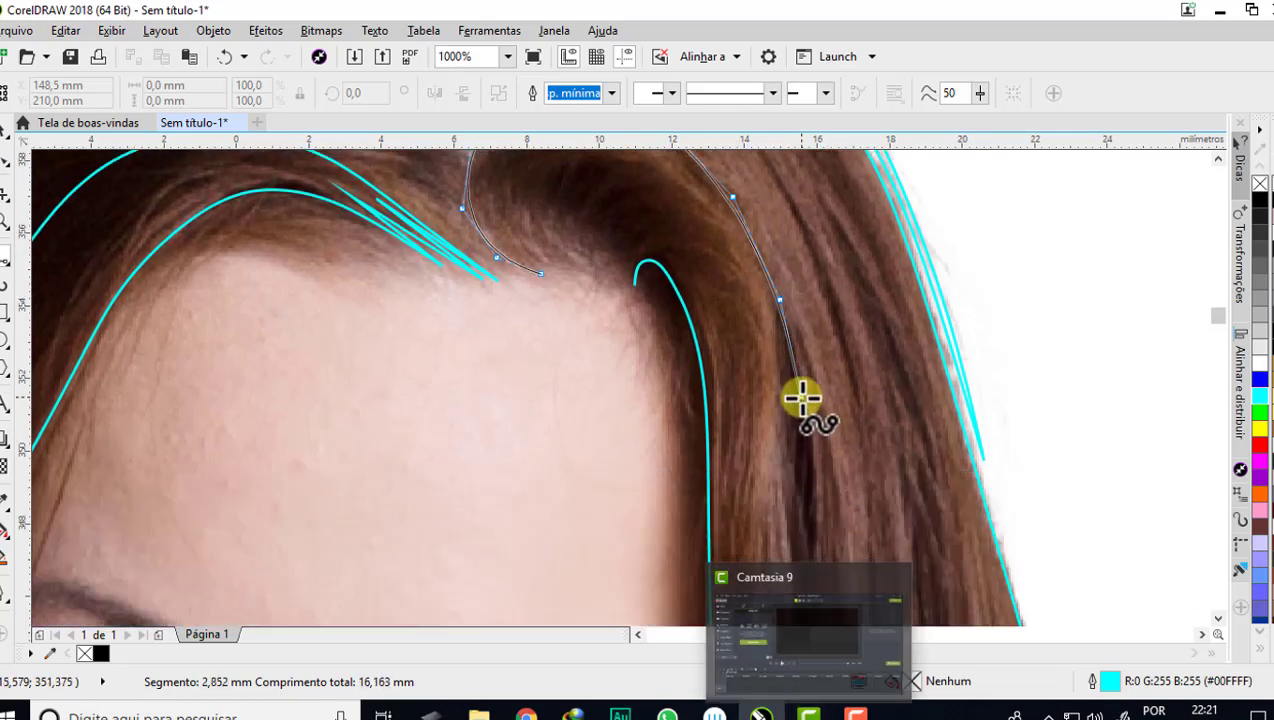
left_click(810, 557)
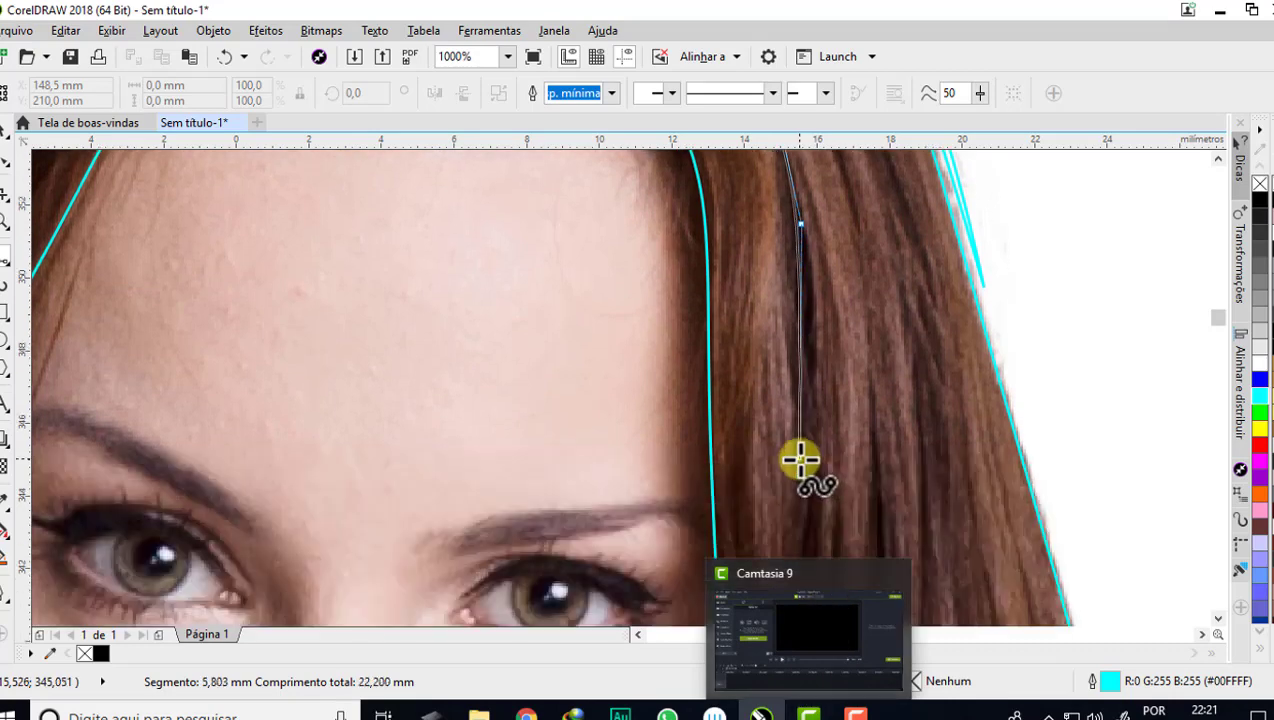
left_click(800, 455)
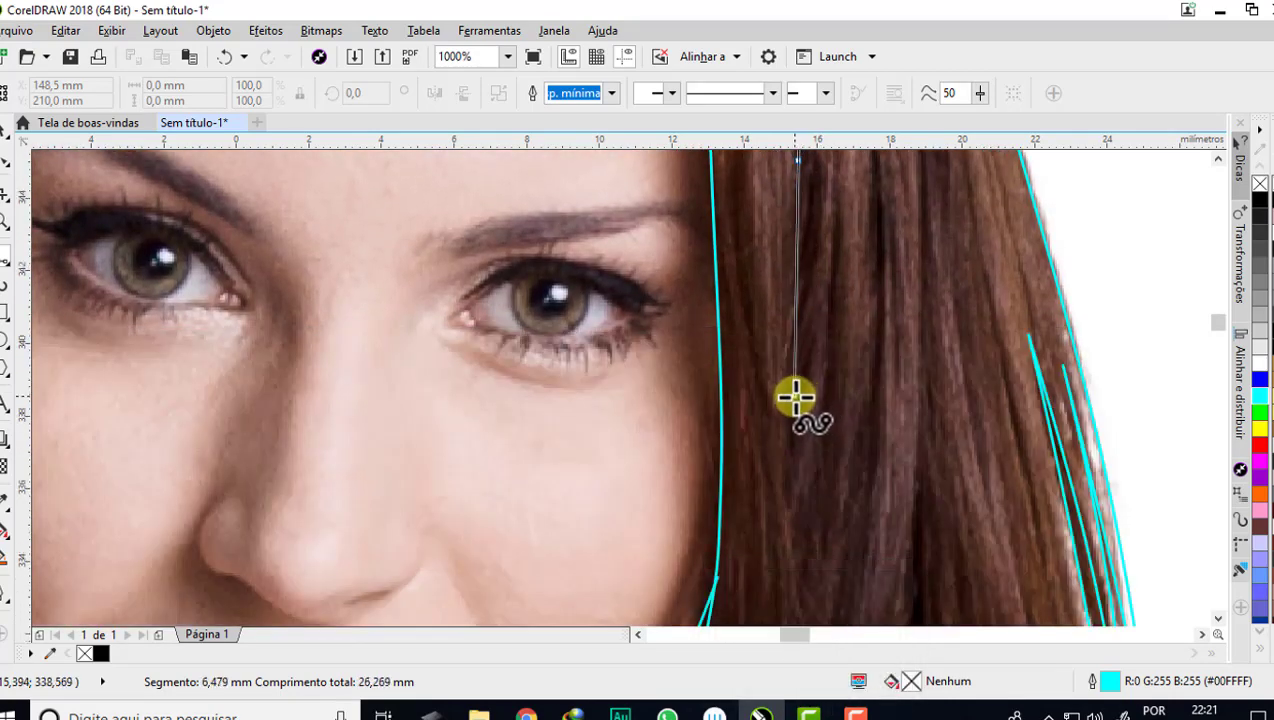
left_click(795, 398)
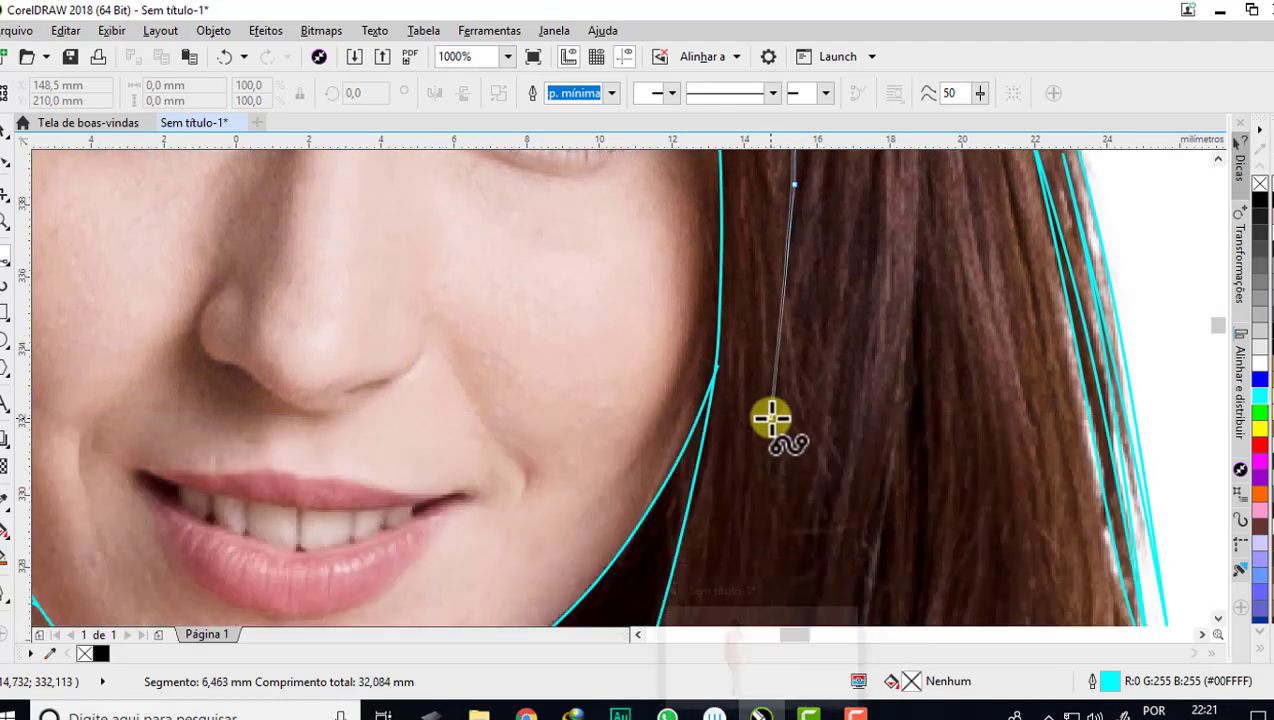
left_click(771, 418)
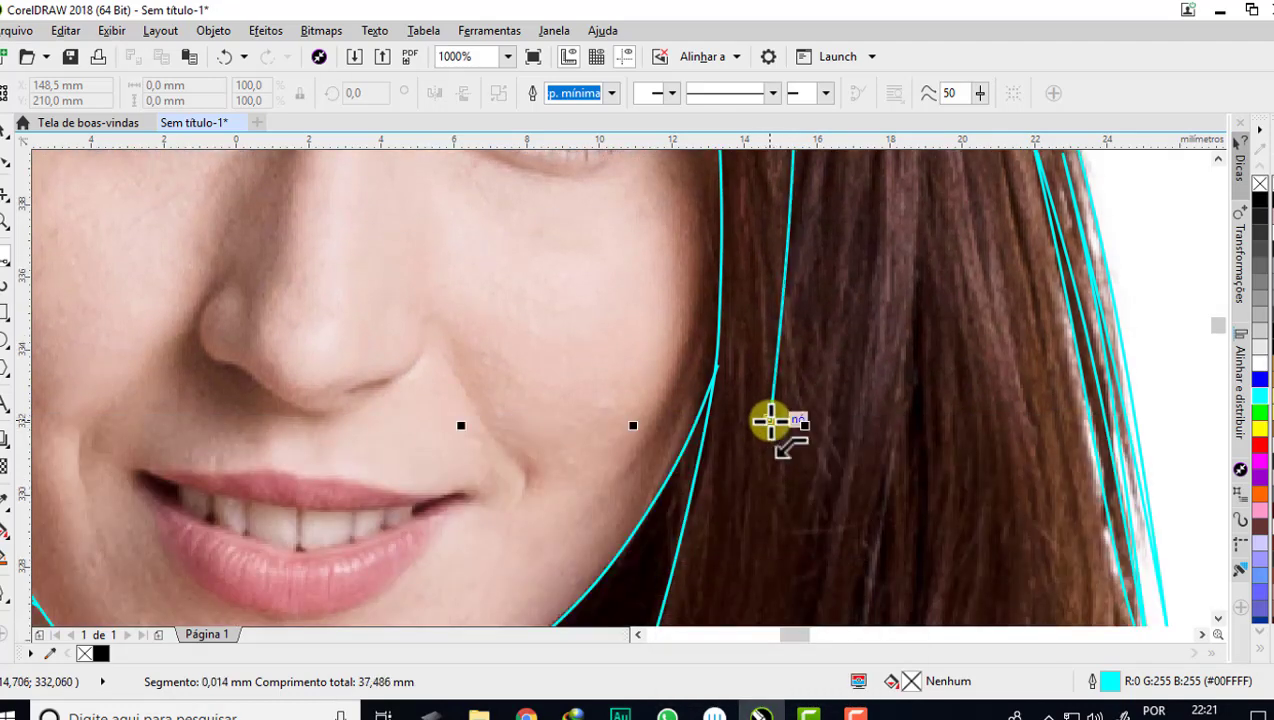
left_click(770, 420)
- End the curl back at the forehead hairline and zoom in on its end node
scroll(765, 425, "down", 5)
scroll(765, 462, "up", 1)
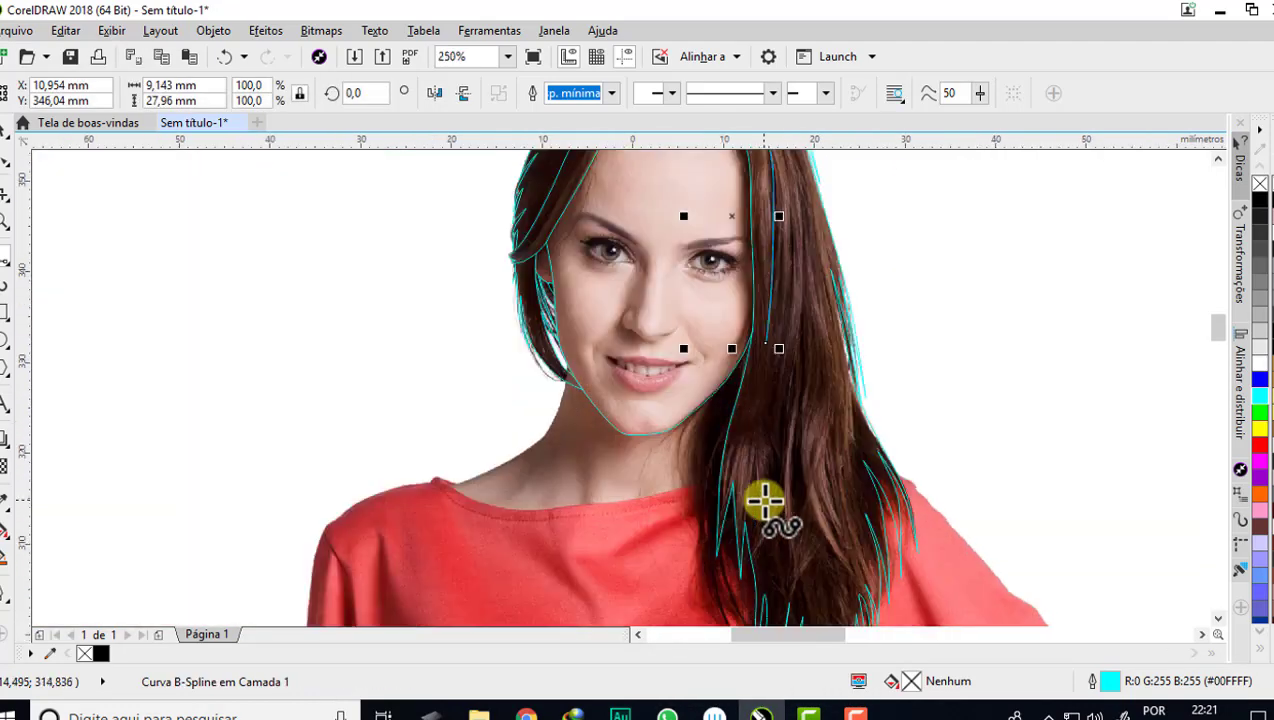
scroll(725, 531, "down", 1)
scroll(743, 373, "up", 1)
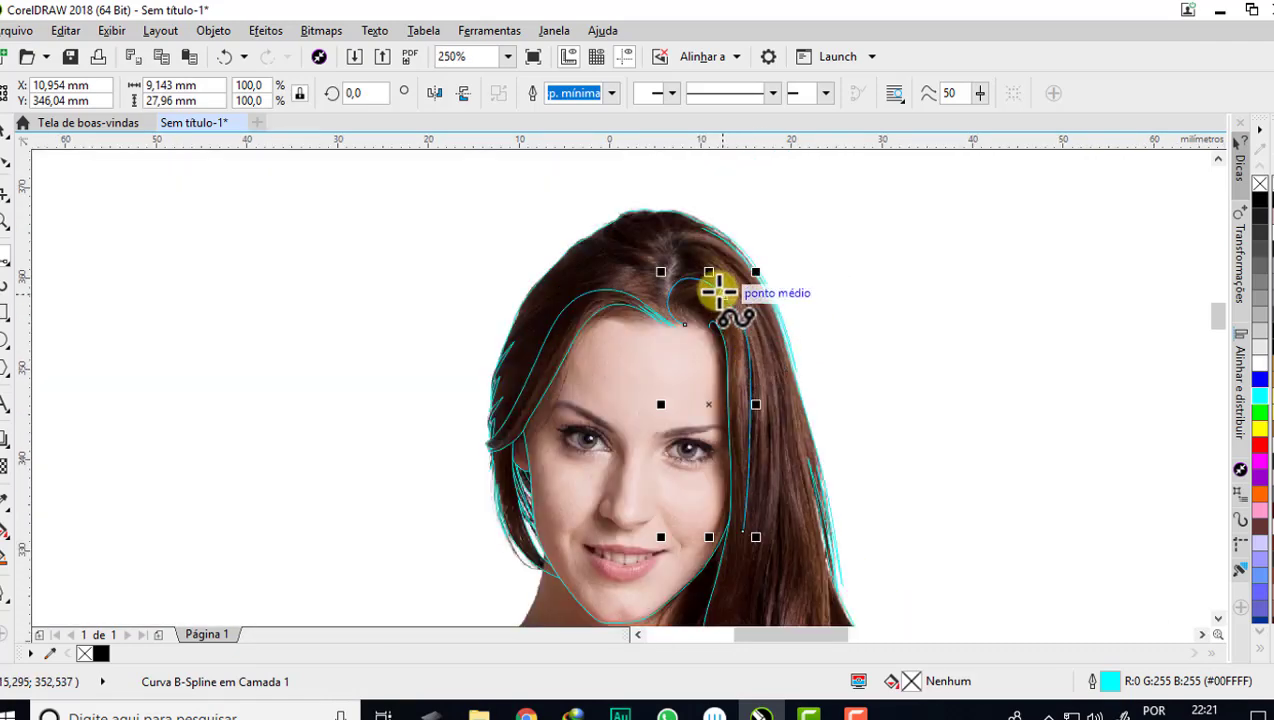
scroll(717, 287, "up", 1)
scroll(705, 385, "up", 1)
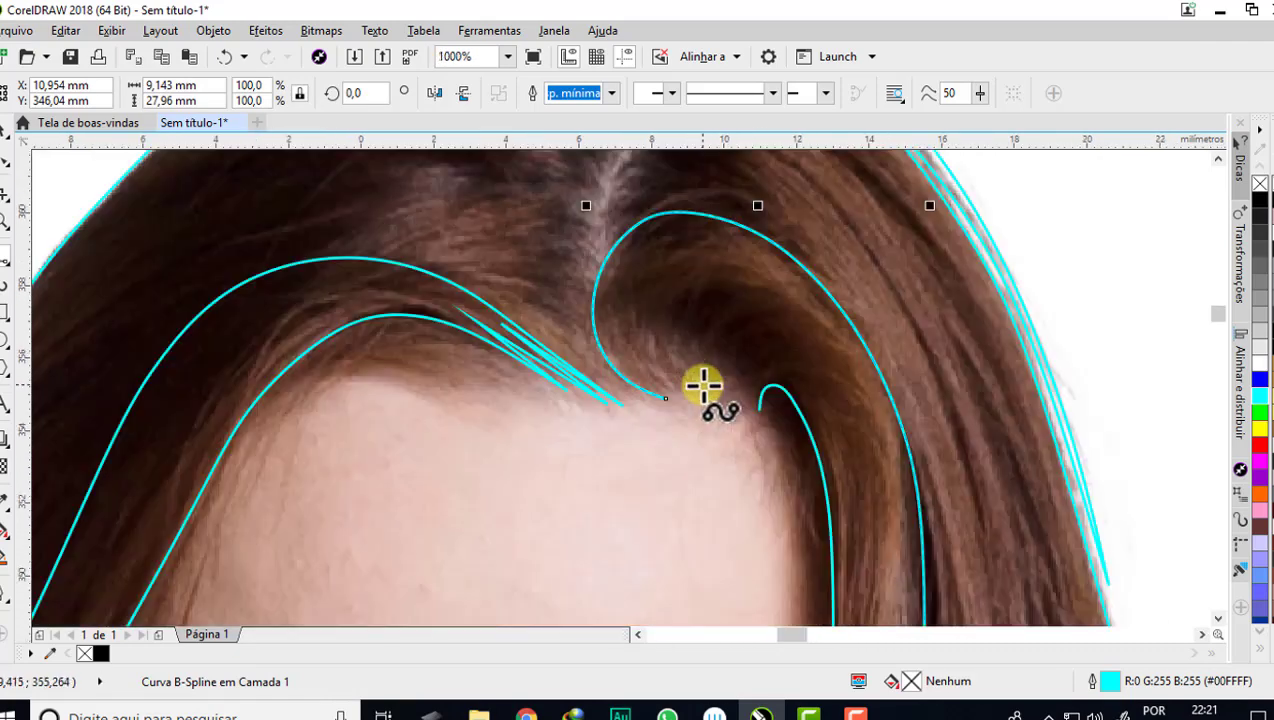
double_click(665, 398)
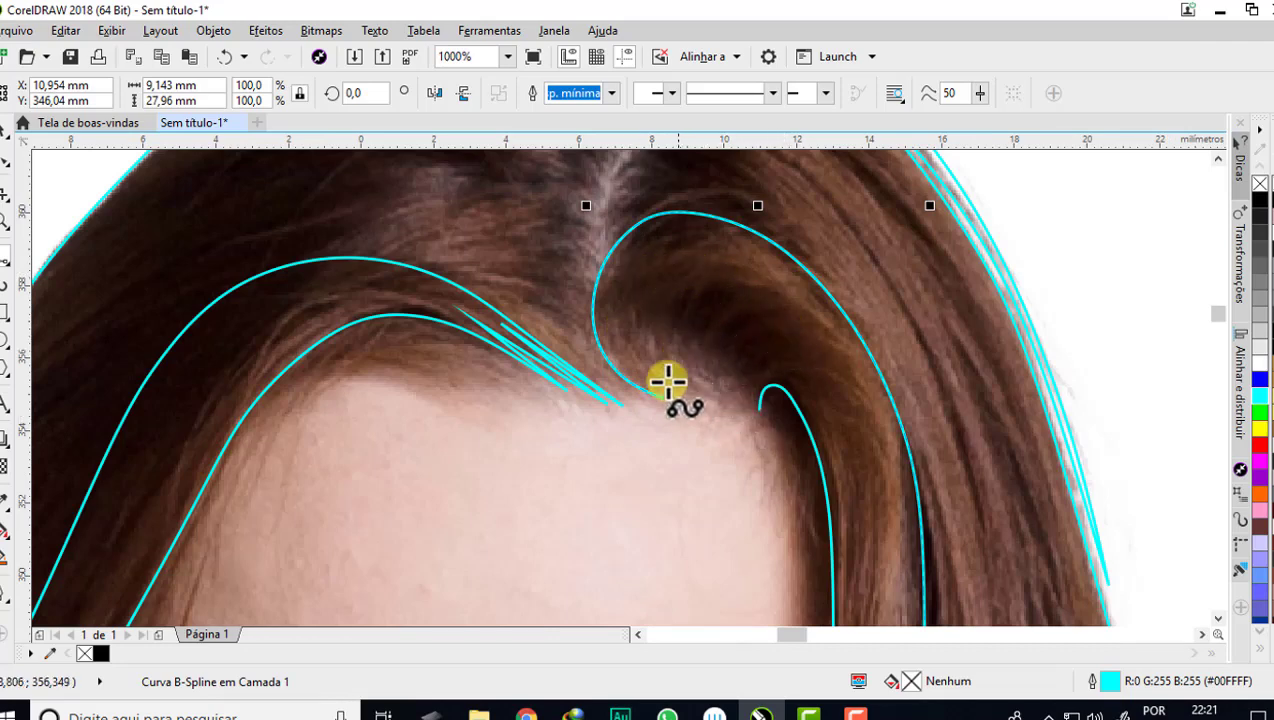
scroll(653, 387, "up", 1)
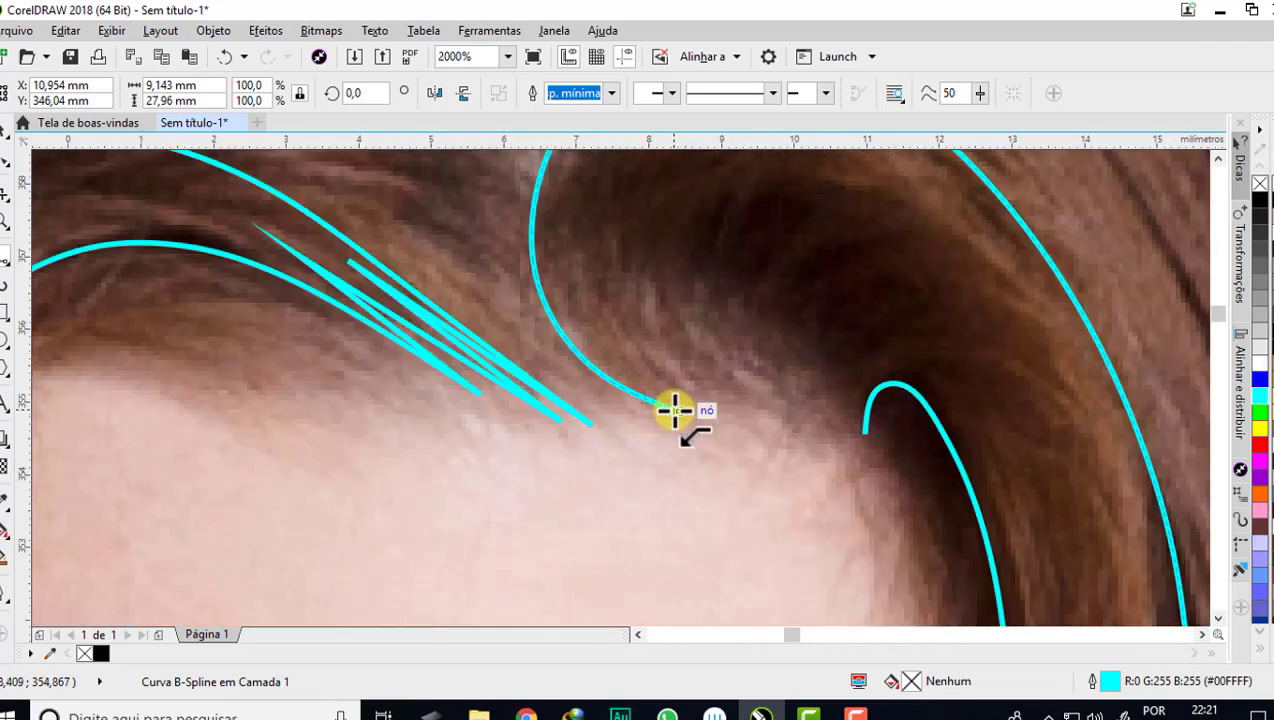
scroll(674, 410, "up", 1)
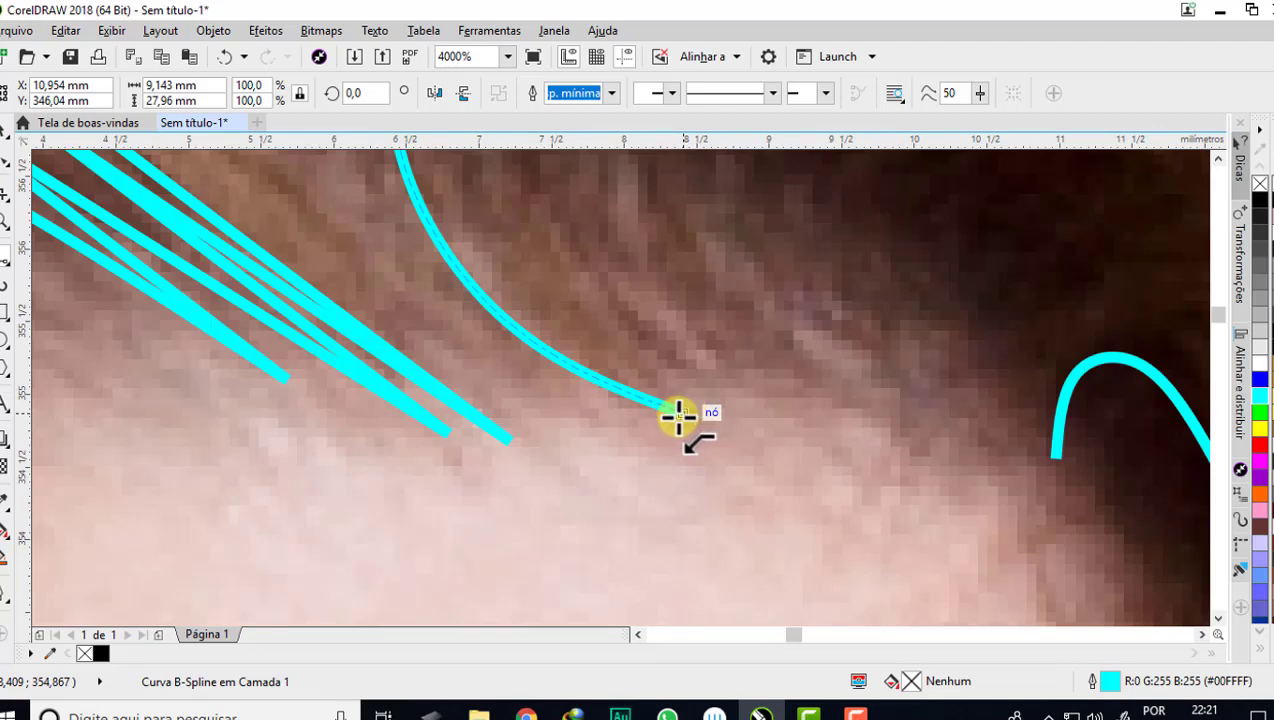
scroll(677, 417, "down", 2)
scroll(702, 400, "up", 1)
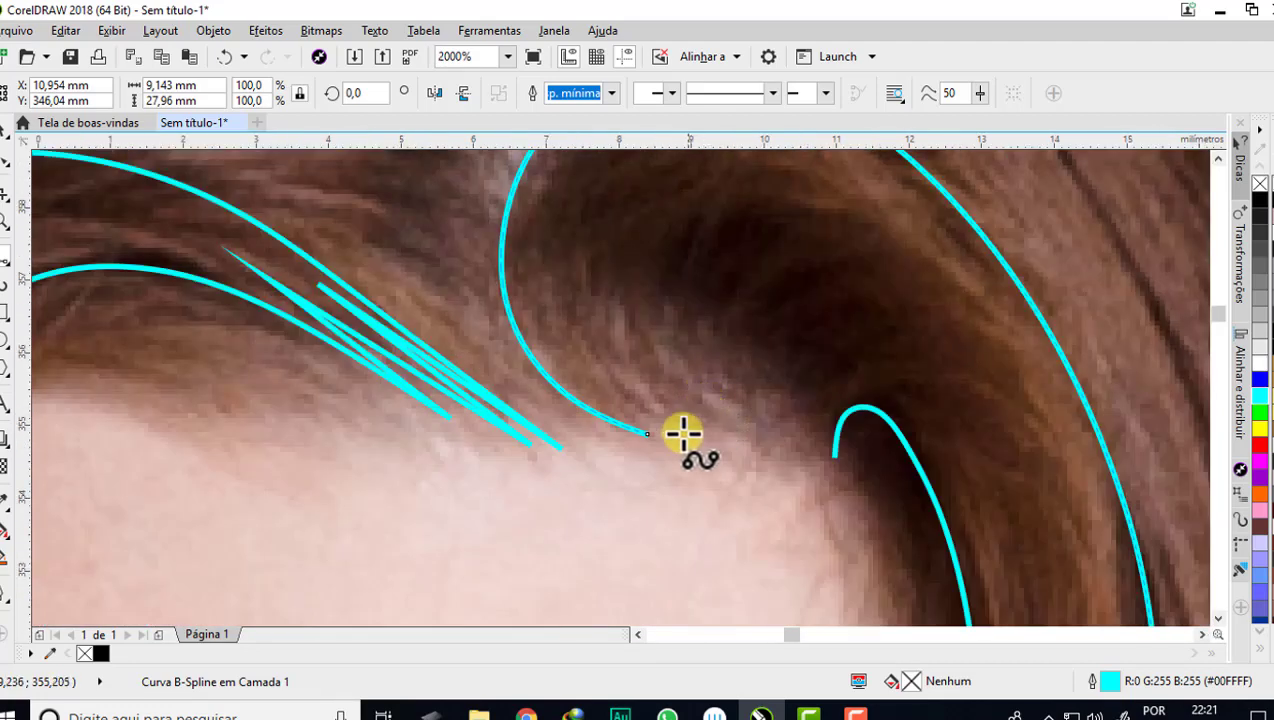
- Switch to the 3-point curve tool and draw the first hair strand from the curl's end
left_click(13, 268)
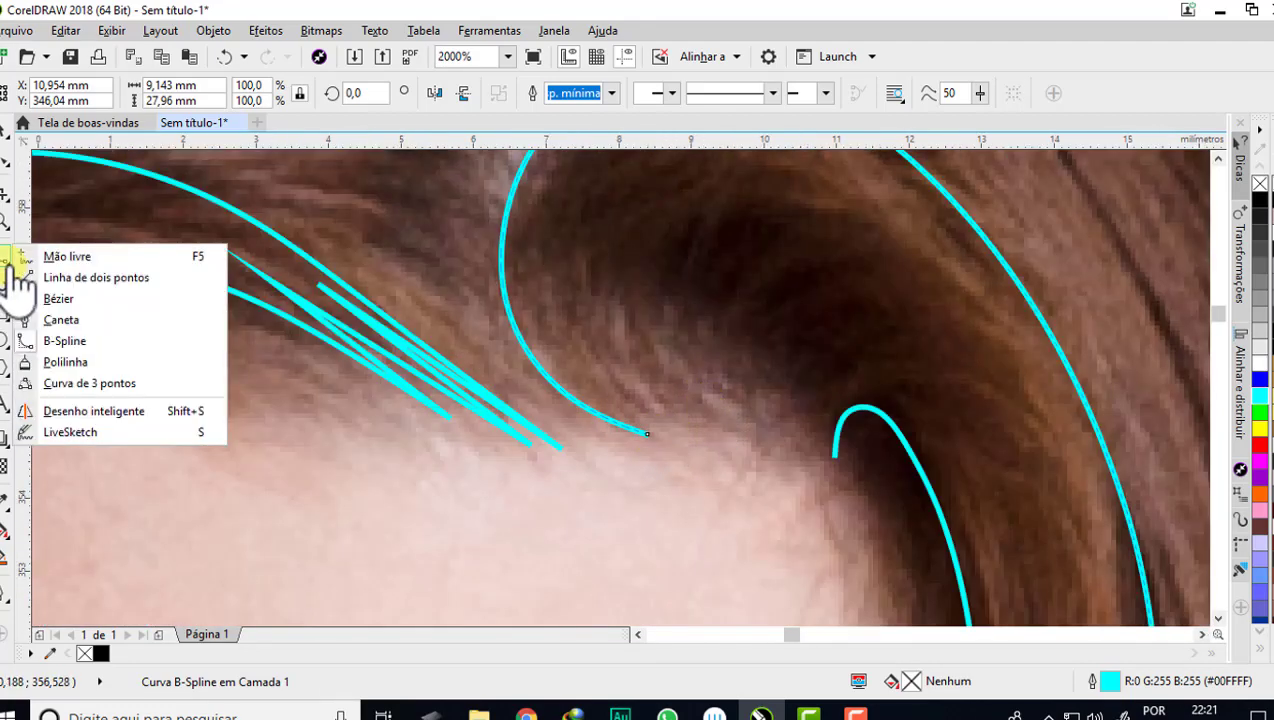
left_click(91, 384)
scroll(607, 449, "down", 3)
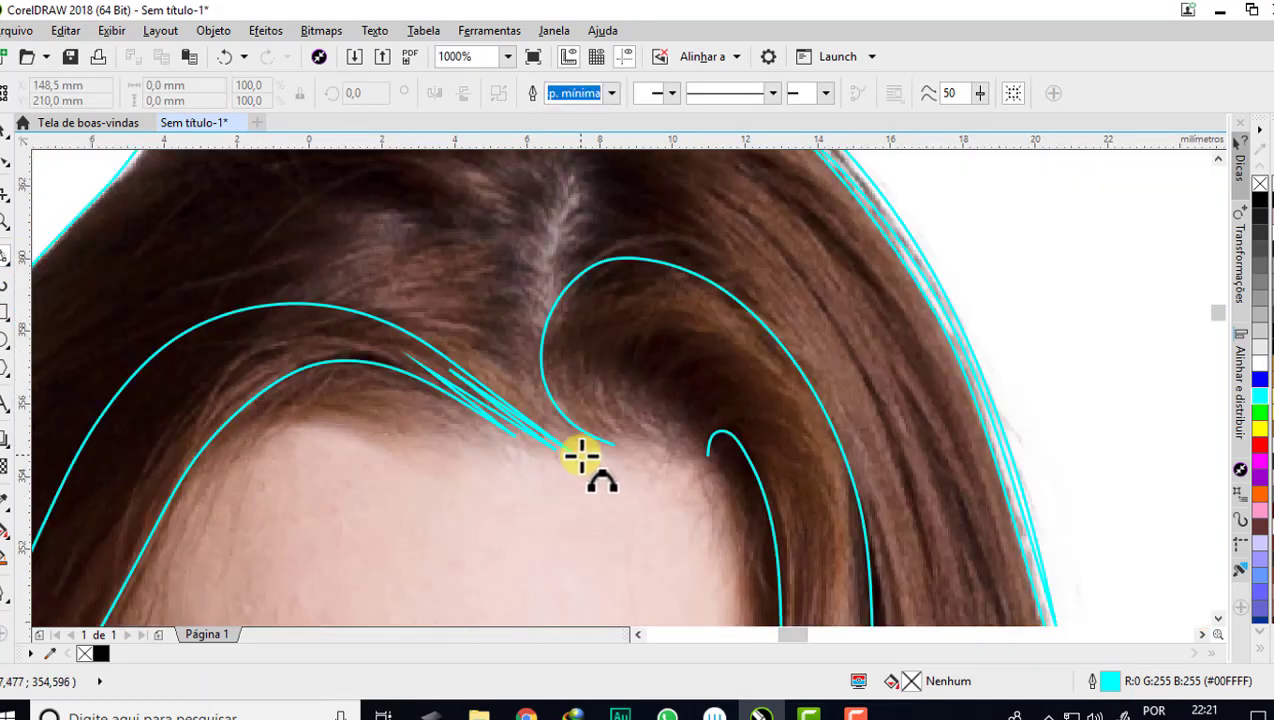
scroll(607, 436, "up", 2)
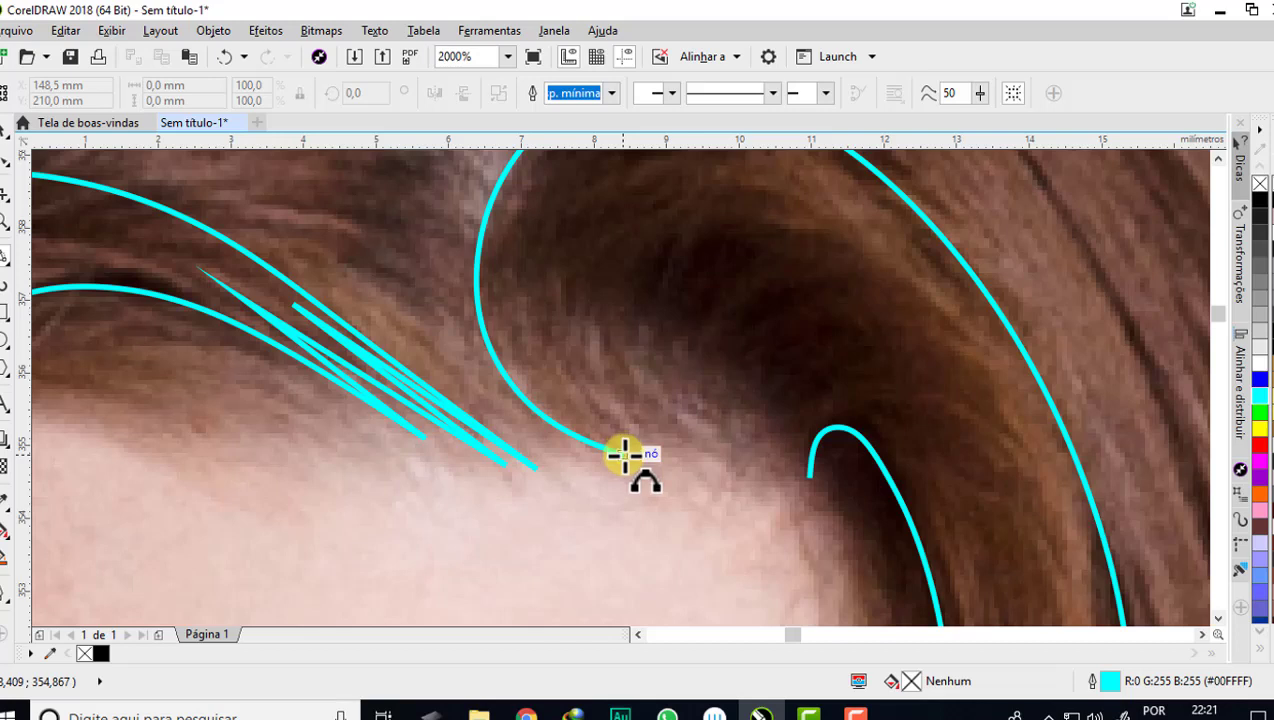
left_click_drag(617, 456, 518, 296)
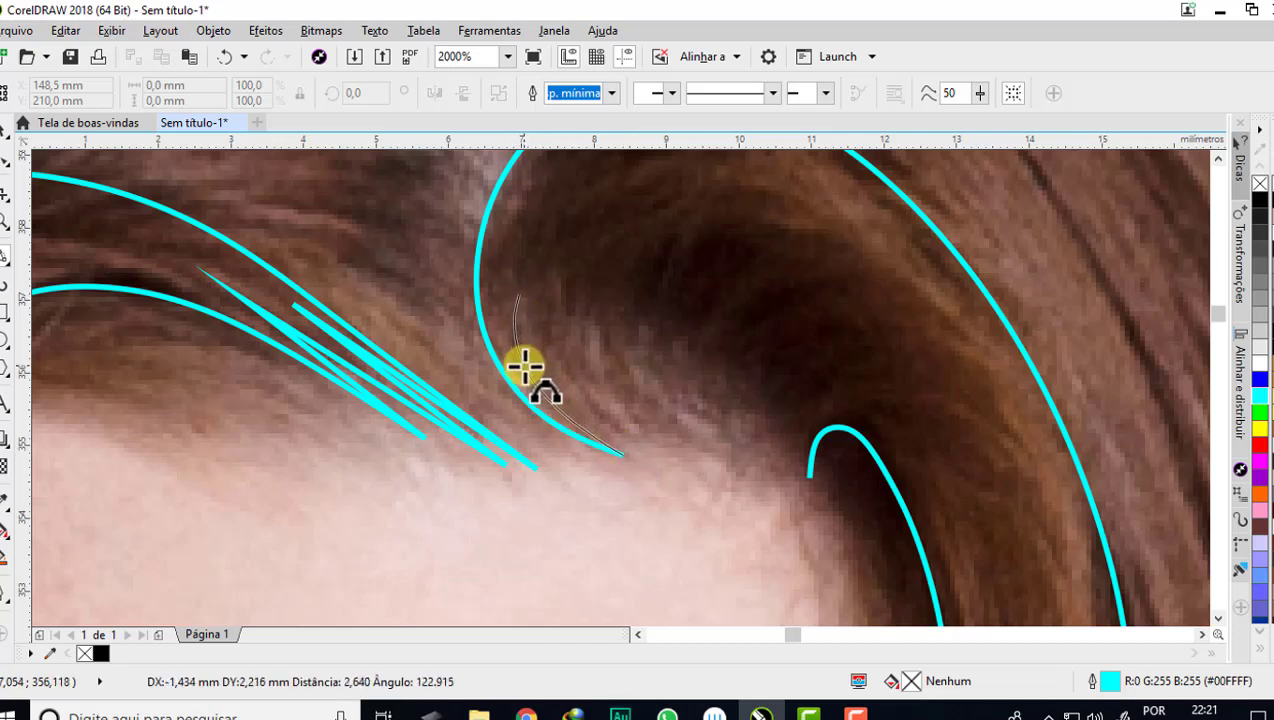
left_click(525, 366)
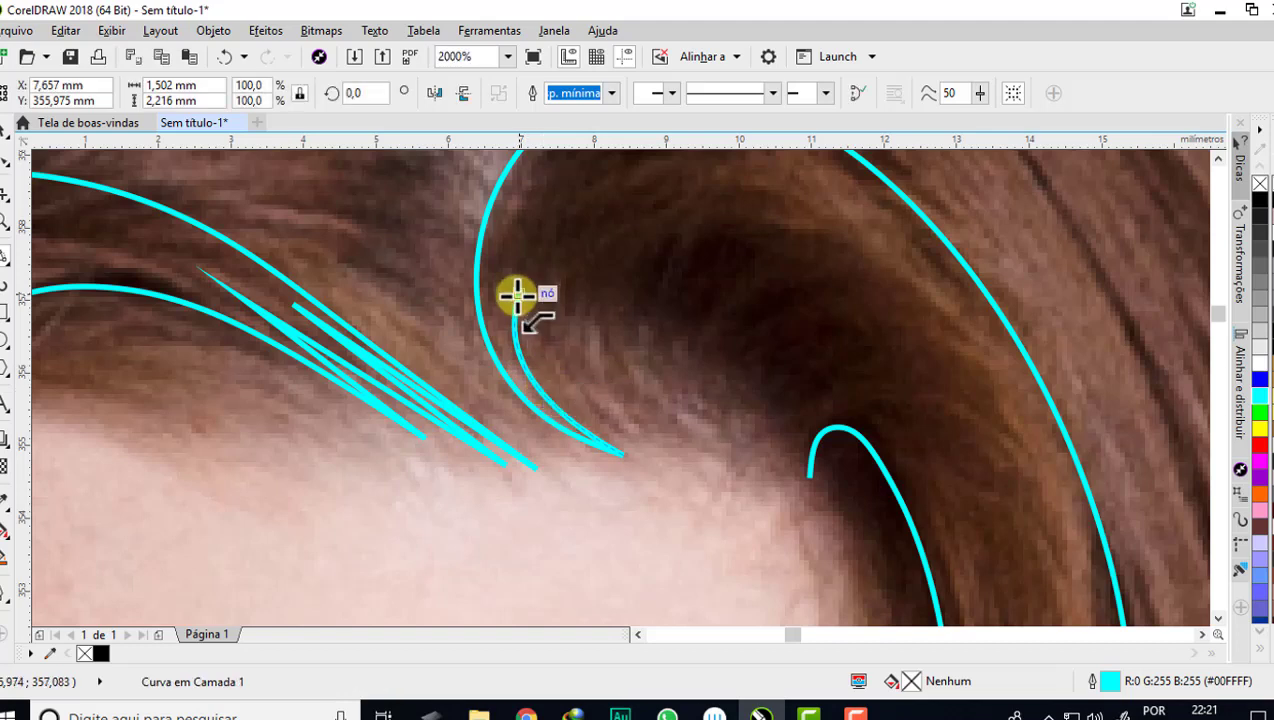
- Draw a second, third and longer hair strand fanning beside the first
left_click_drag(518, 293, 645, 449)
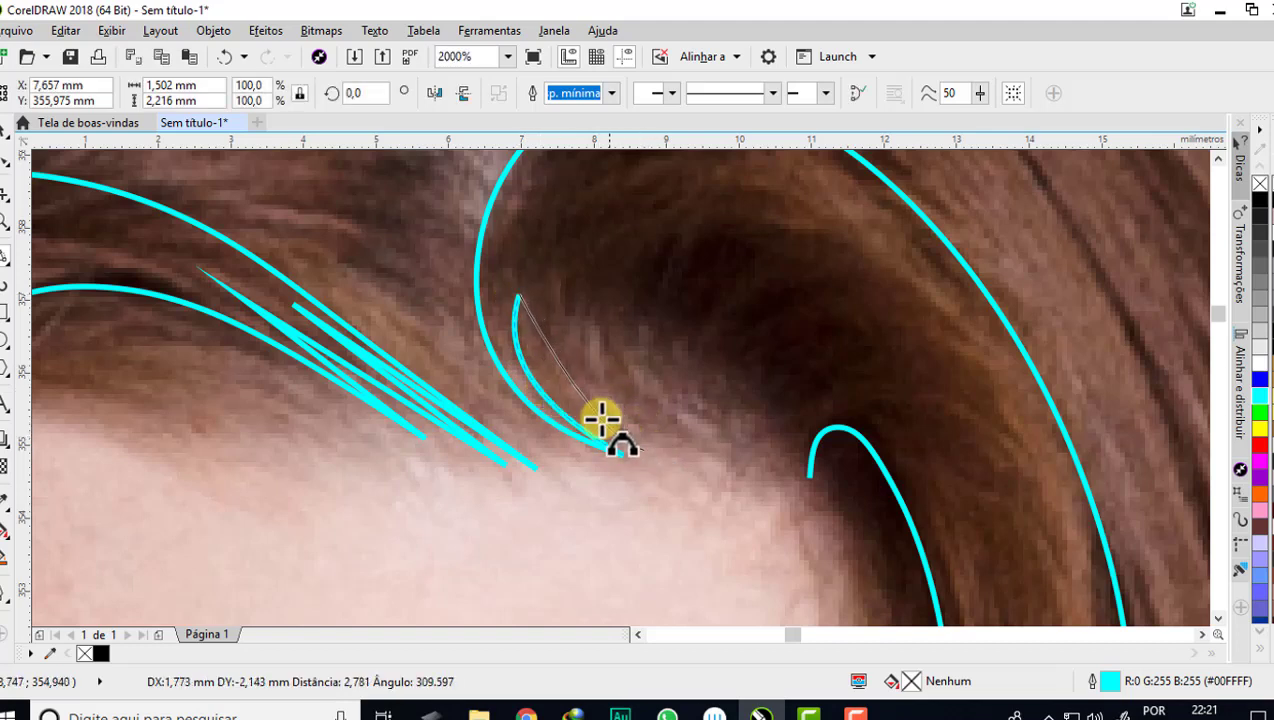
left_click(547, 378)
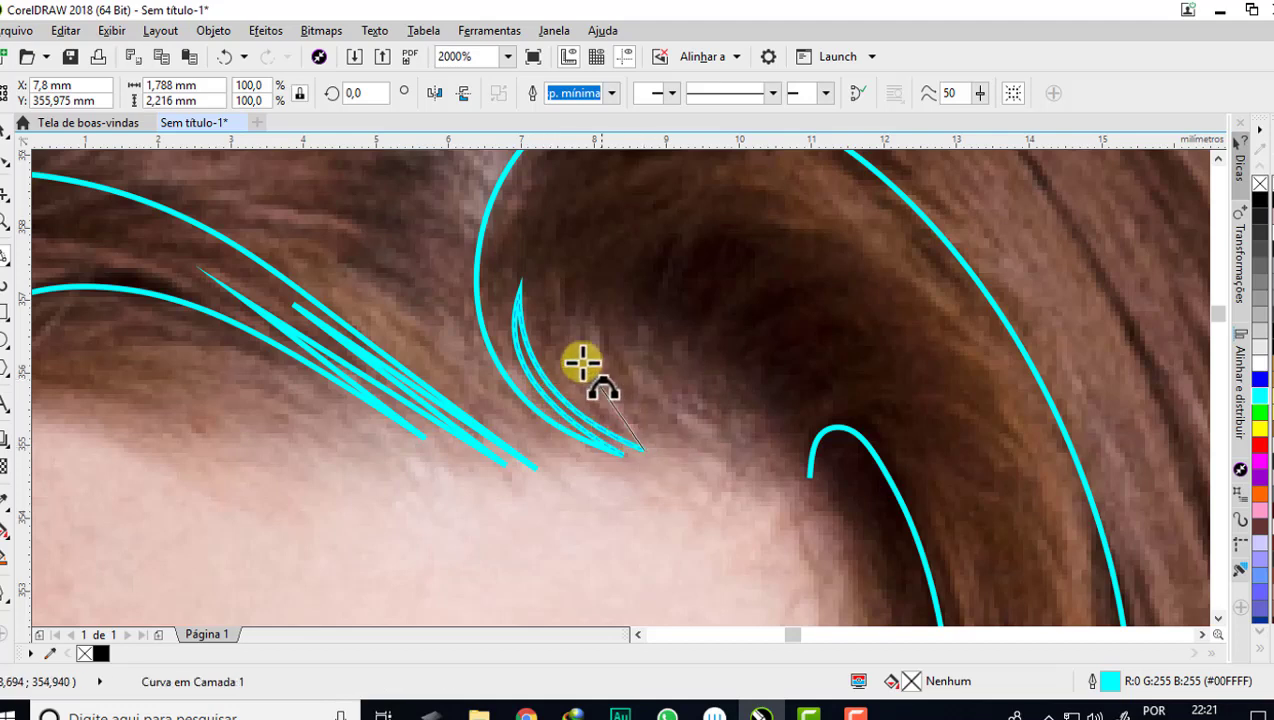
mouse_move(583, 362)
left_mouse_down()
mouse_move(541, 326)
mouse_move(662, 441)
left_mouse_up()
left_click(548, 295)
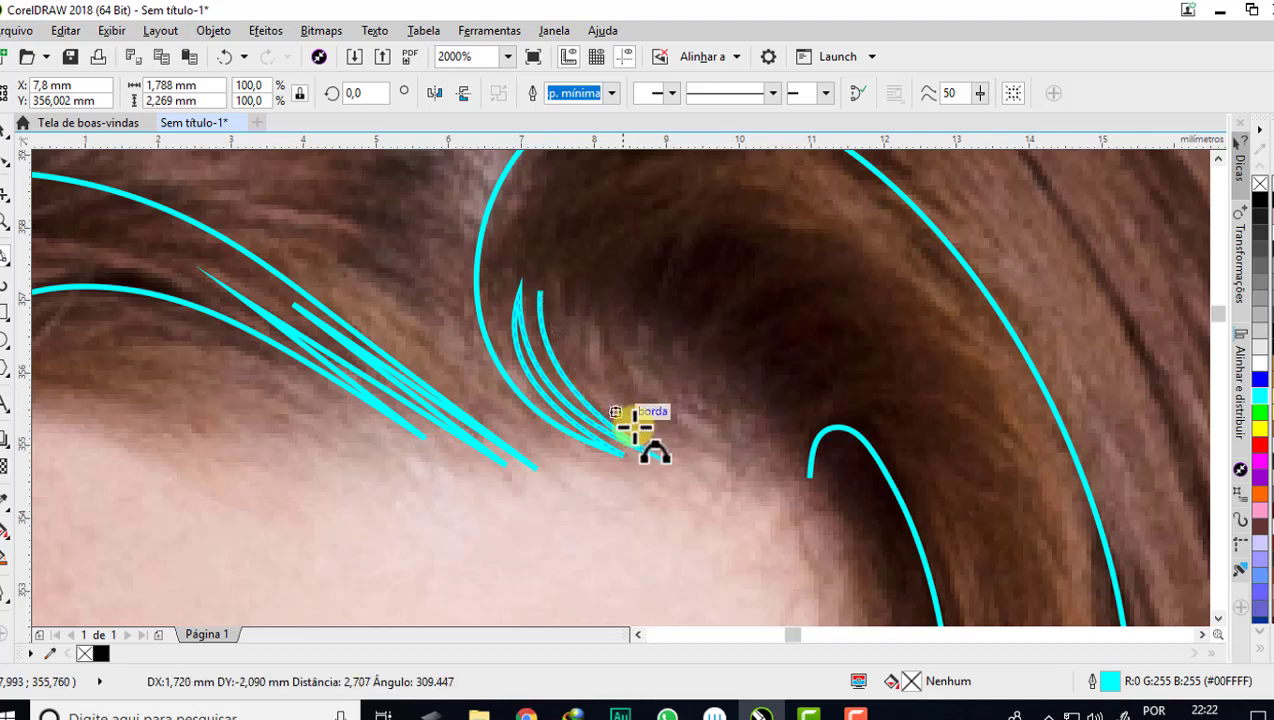
left_click(634, 428)
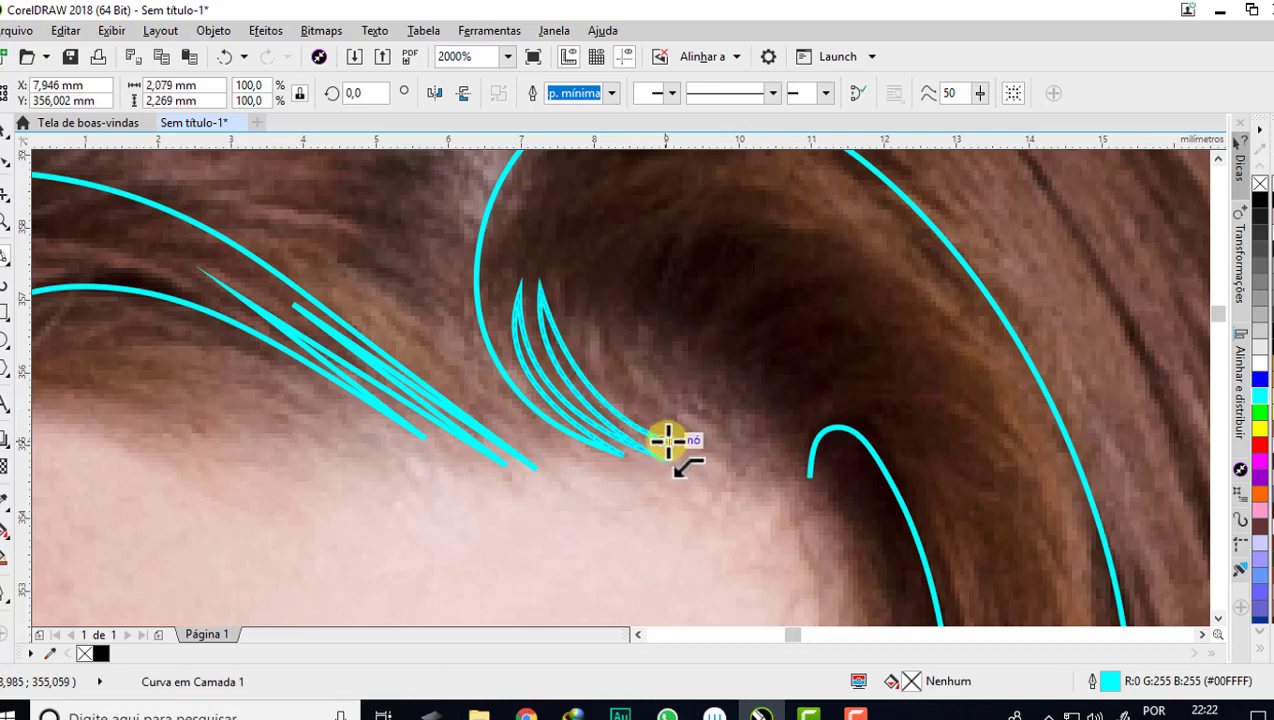
left_click_drag(607, 357, 605, 222)
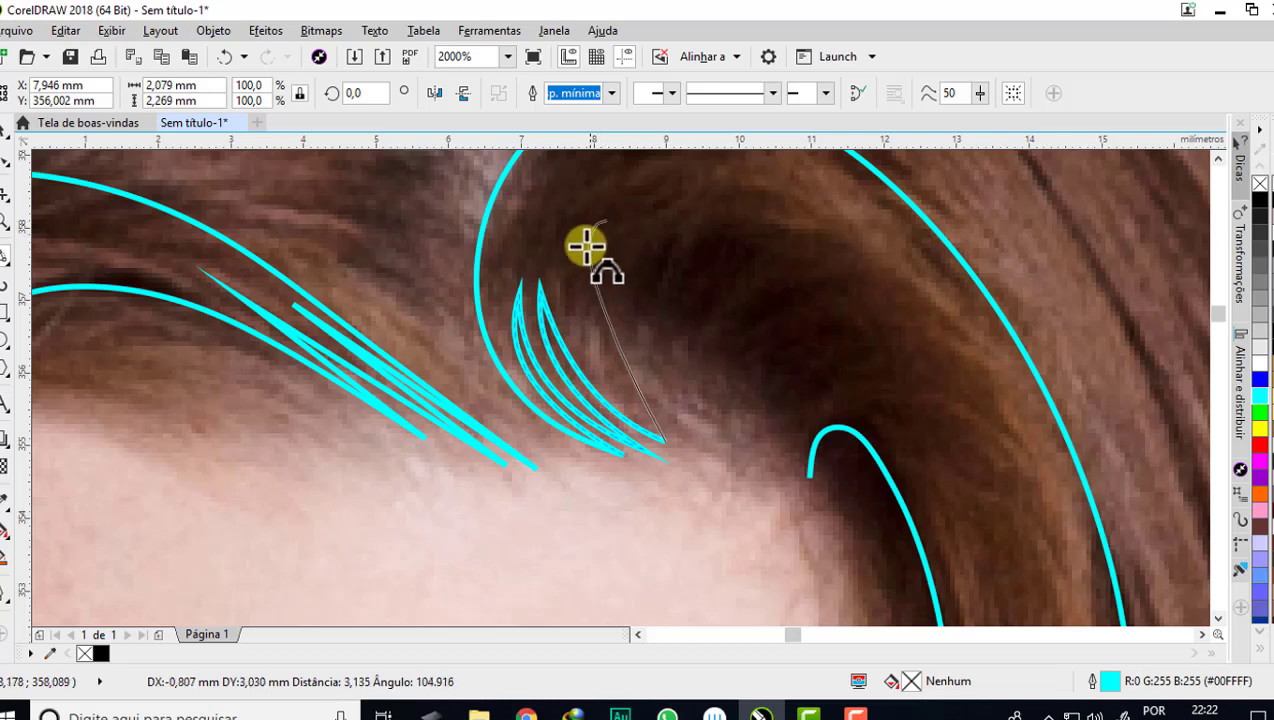
left_click(571, 307)
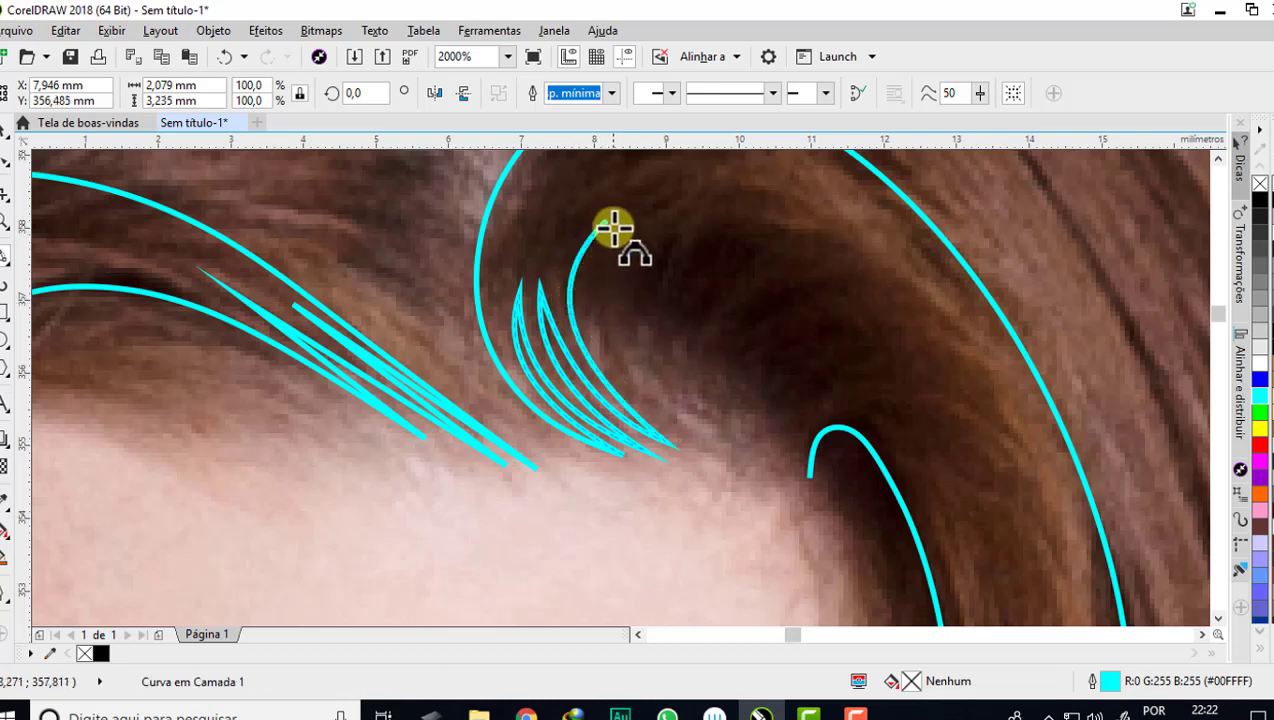
- Add more crescent-shaped strands along the curl
left_click_drag(605, 222, 678, 434)
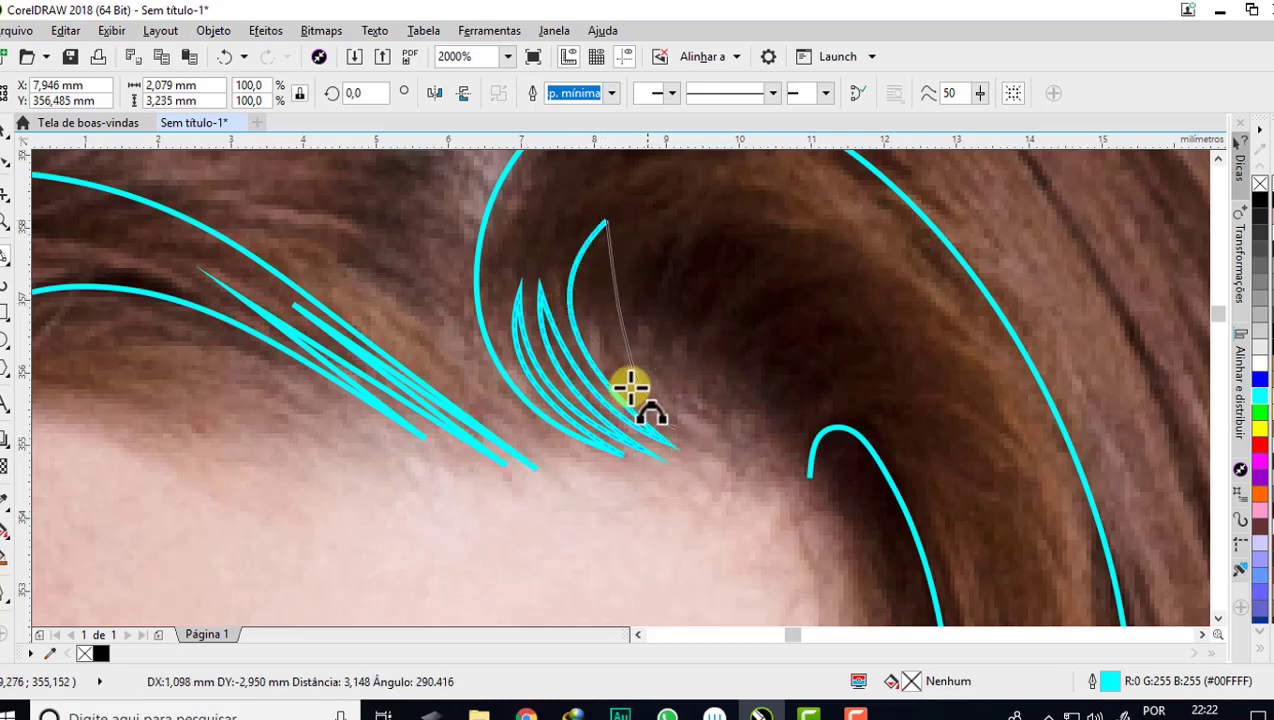
left_click(631, 284)
scroll(583, 341, "down", 2)
scroll(583, 341, "up", 2)
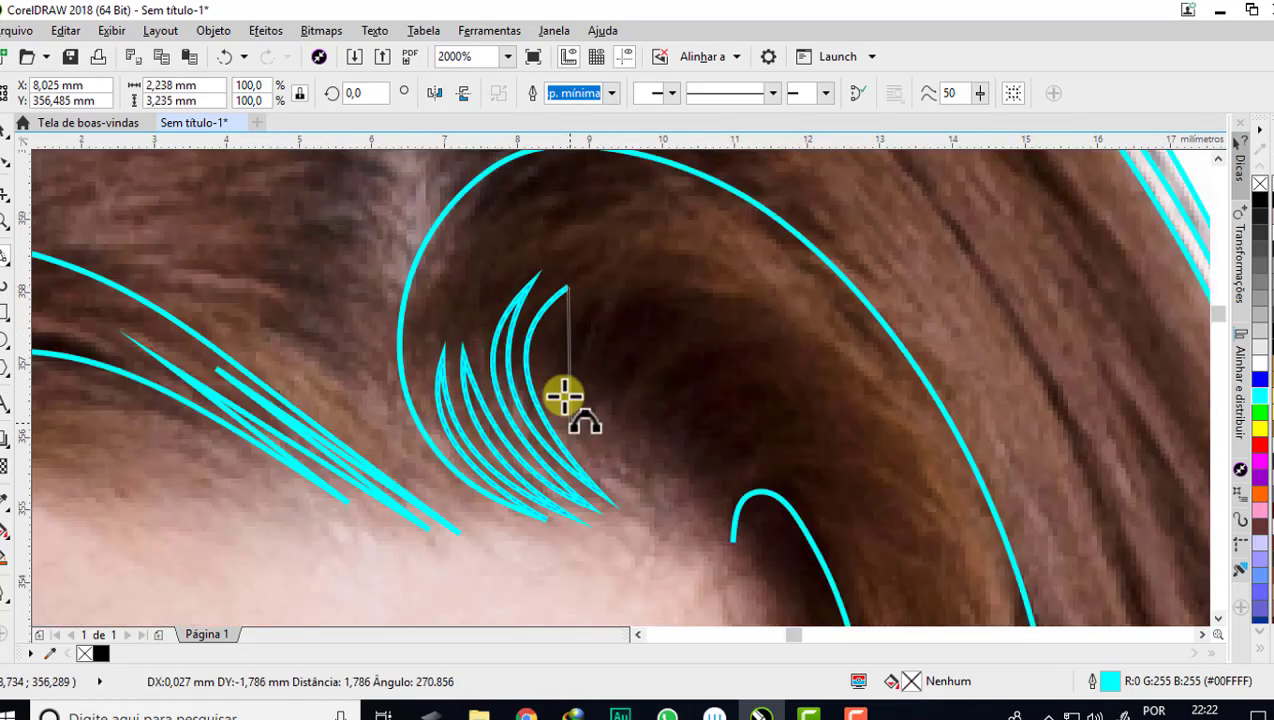
left_click(547, 390)
left_click_drag(592, 300, 610, 446)
left_click(585, 370)
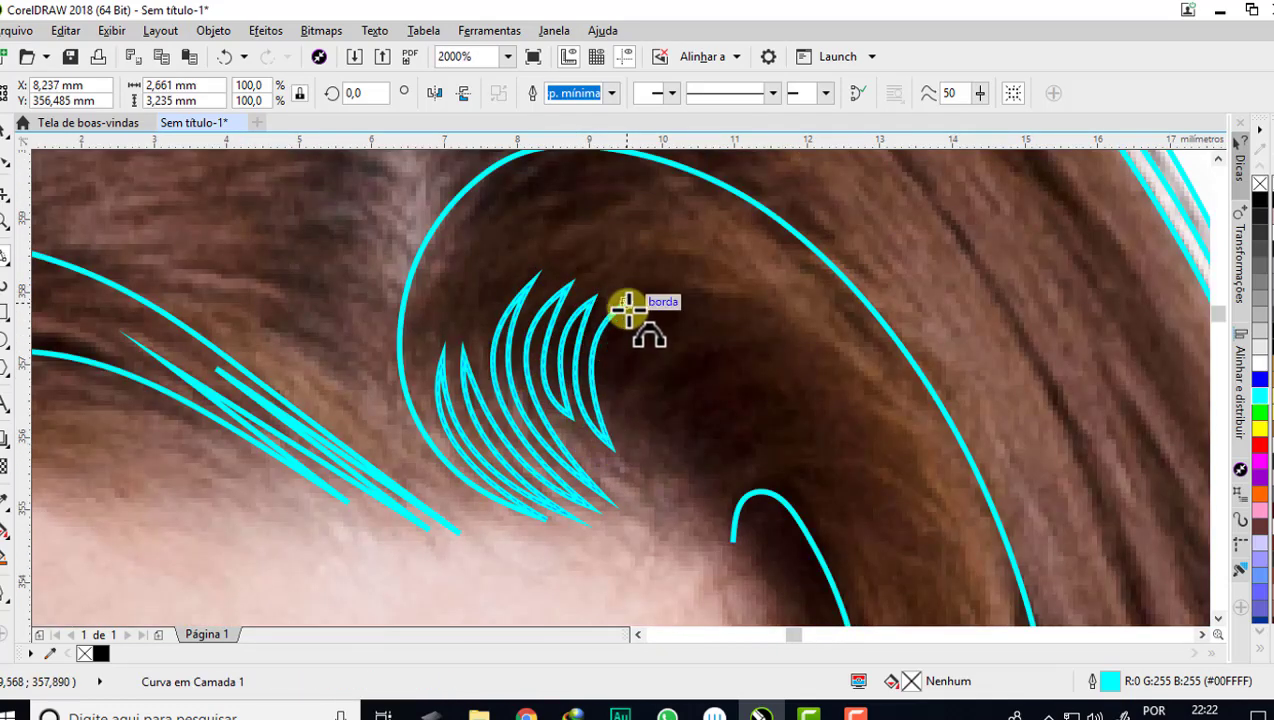
- Draw further crescent strands toward the right of the hairline
left_click(614, 395)
left_click_drag(632, 298, 640, 462)
left_click(655, 385)
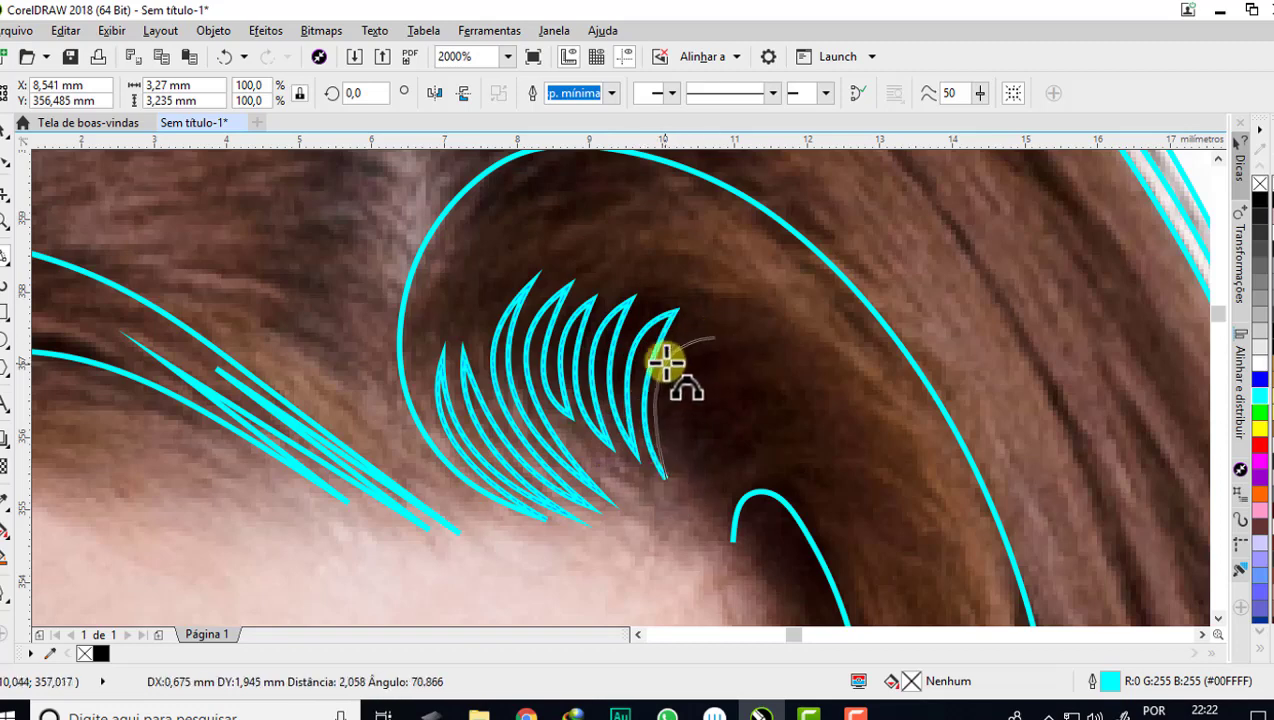
left_click_drag(717, 336, 688, 490)
left_click(683, 404)
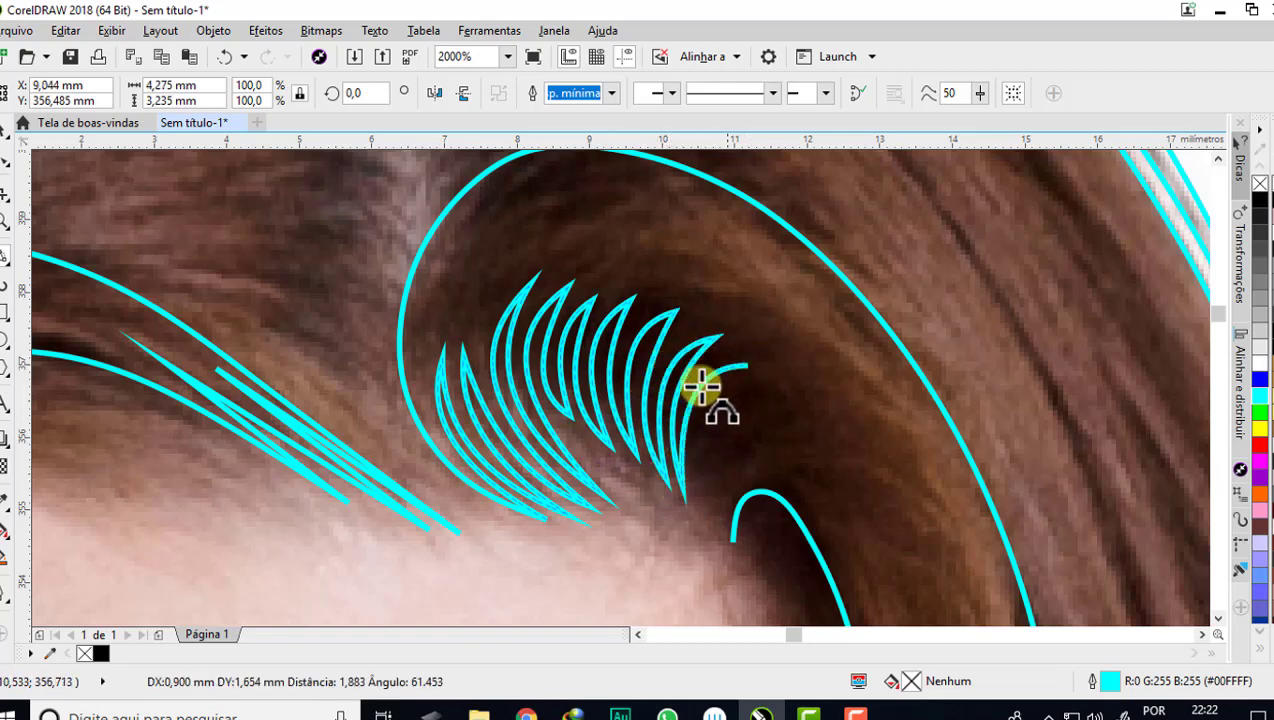
left_click_drag(745, 362, 705, 421)
left_click(734, 407)
left_click_drag(715, 343, 668, 446)
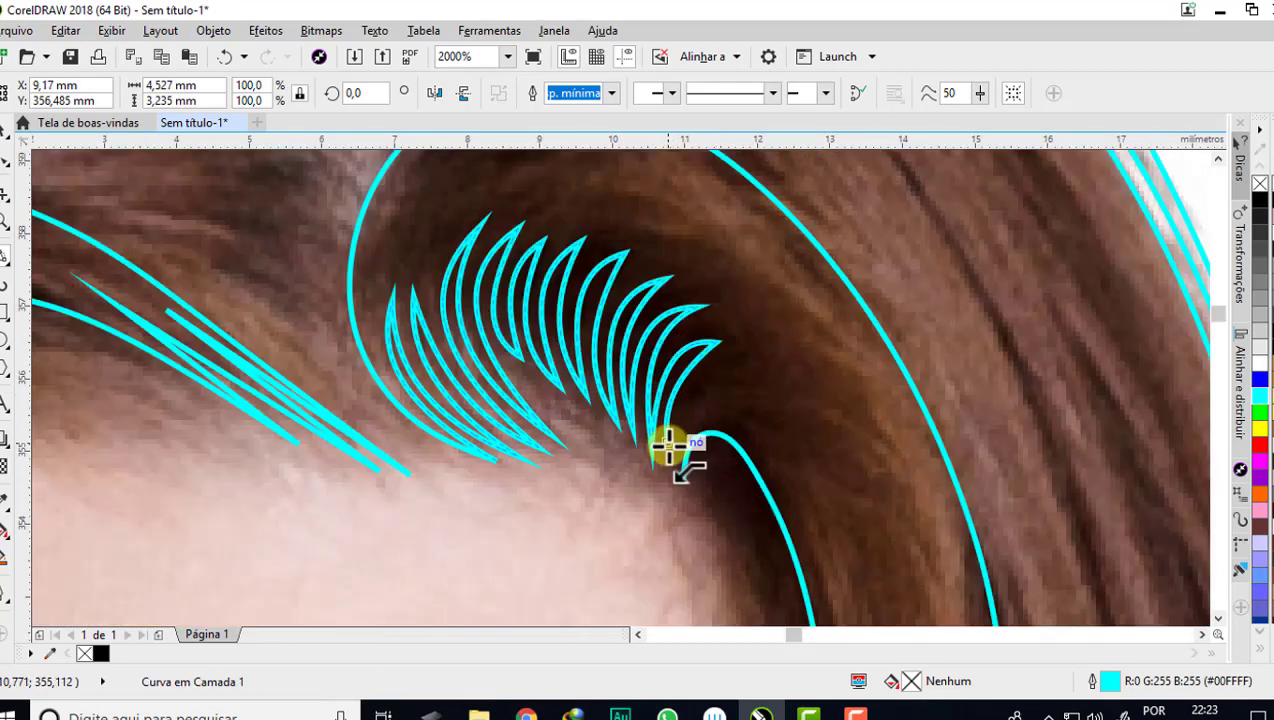
left_click(705, 378)
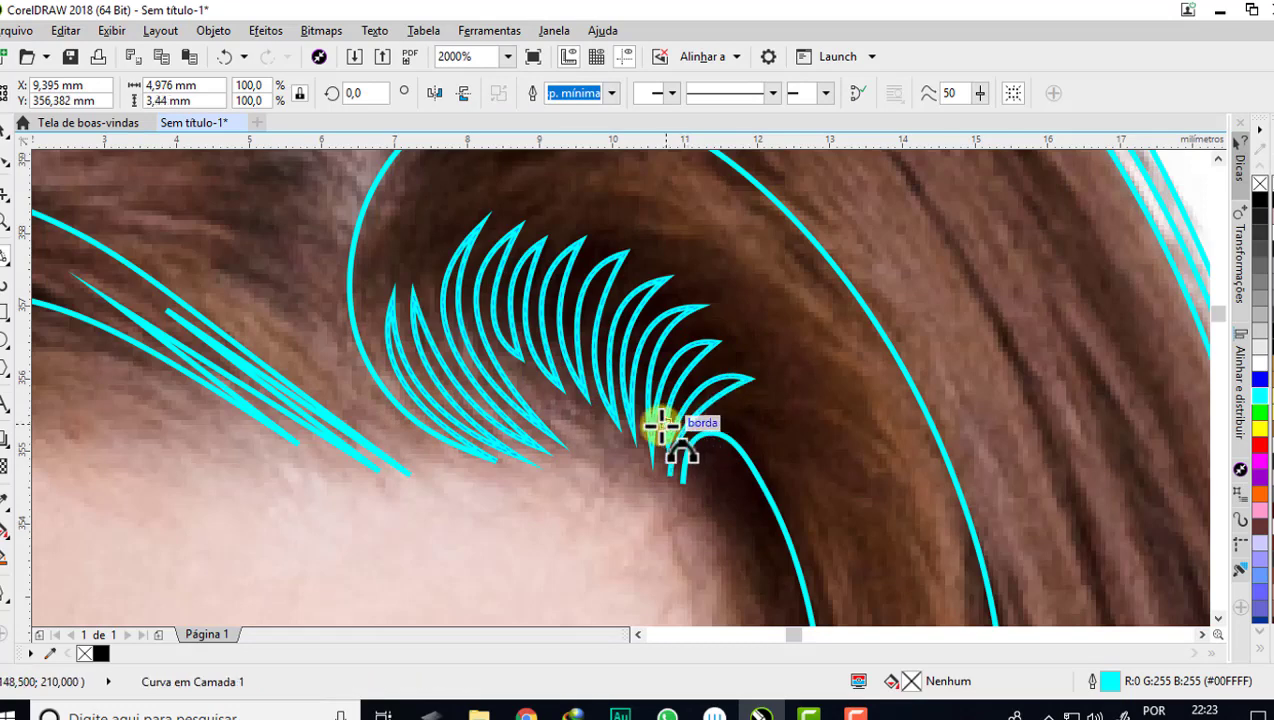
- Extend the last two strands down to pointed tips toward the curl
scroll(655, 440, "down", 1)
scroll(648, 450, "up", 2)
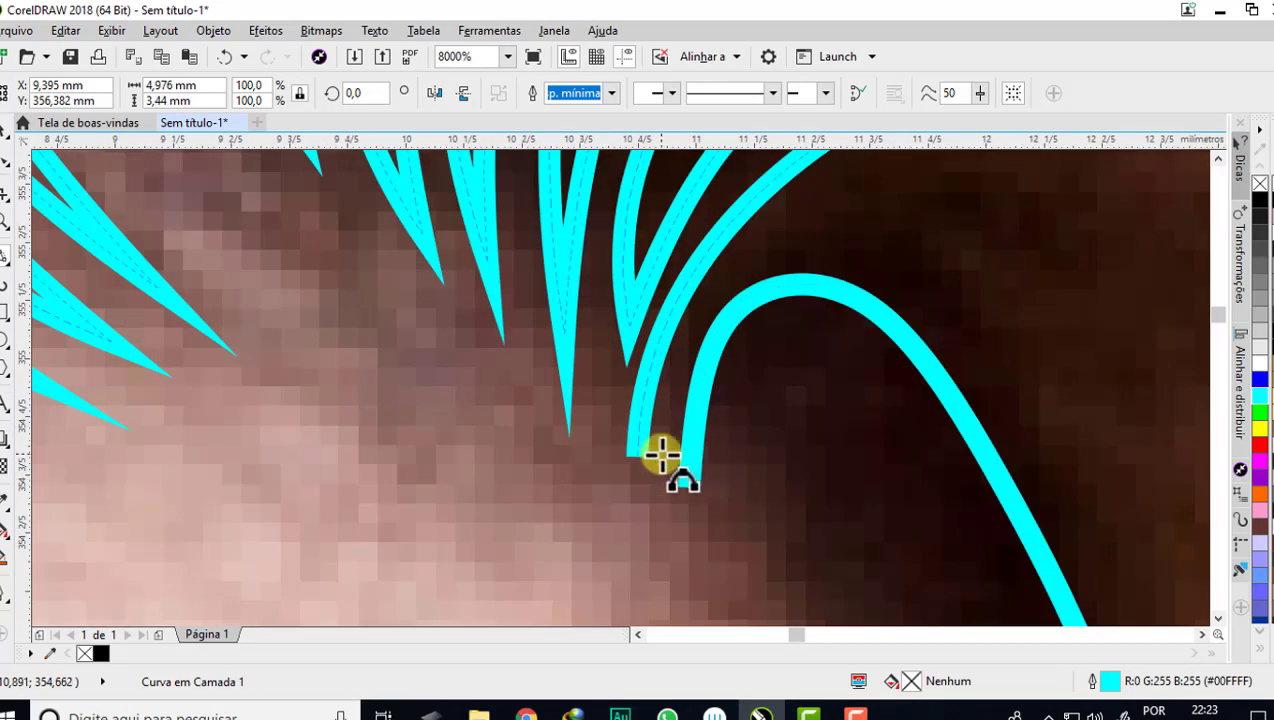
left_click(639, 455)
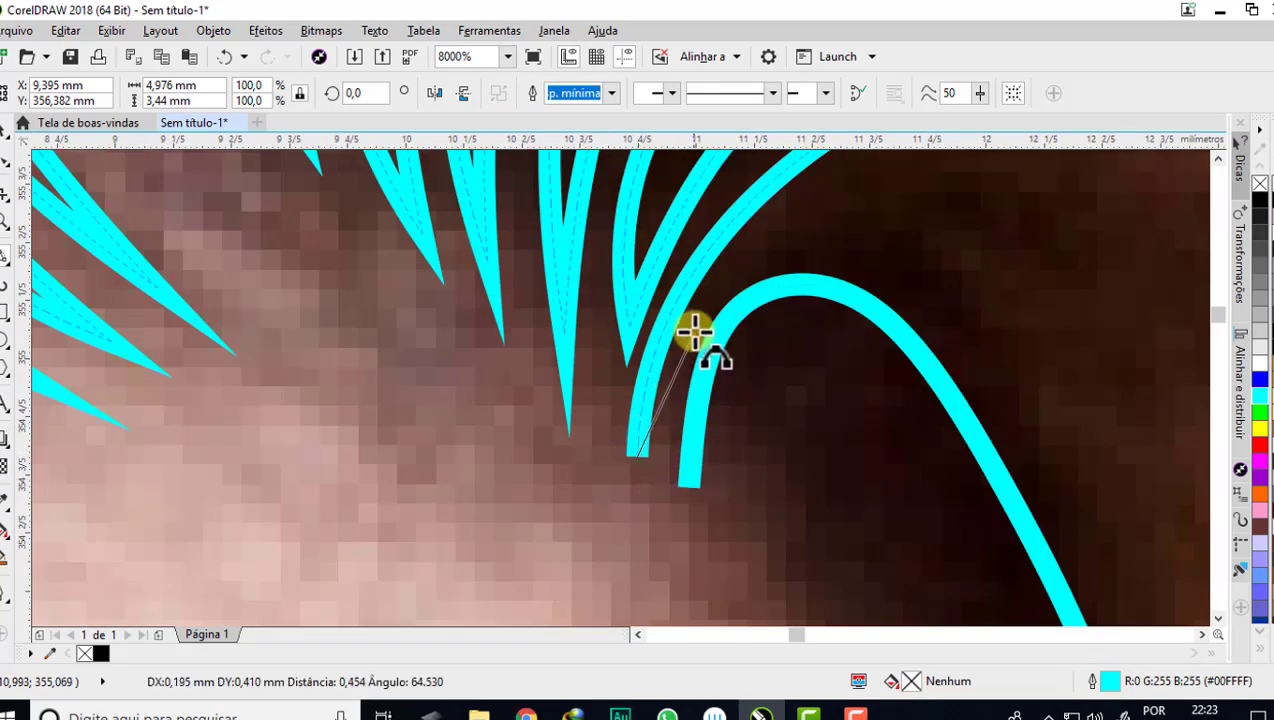
left_click(675, 367)
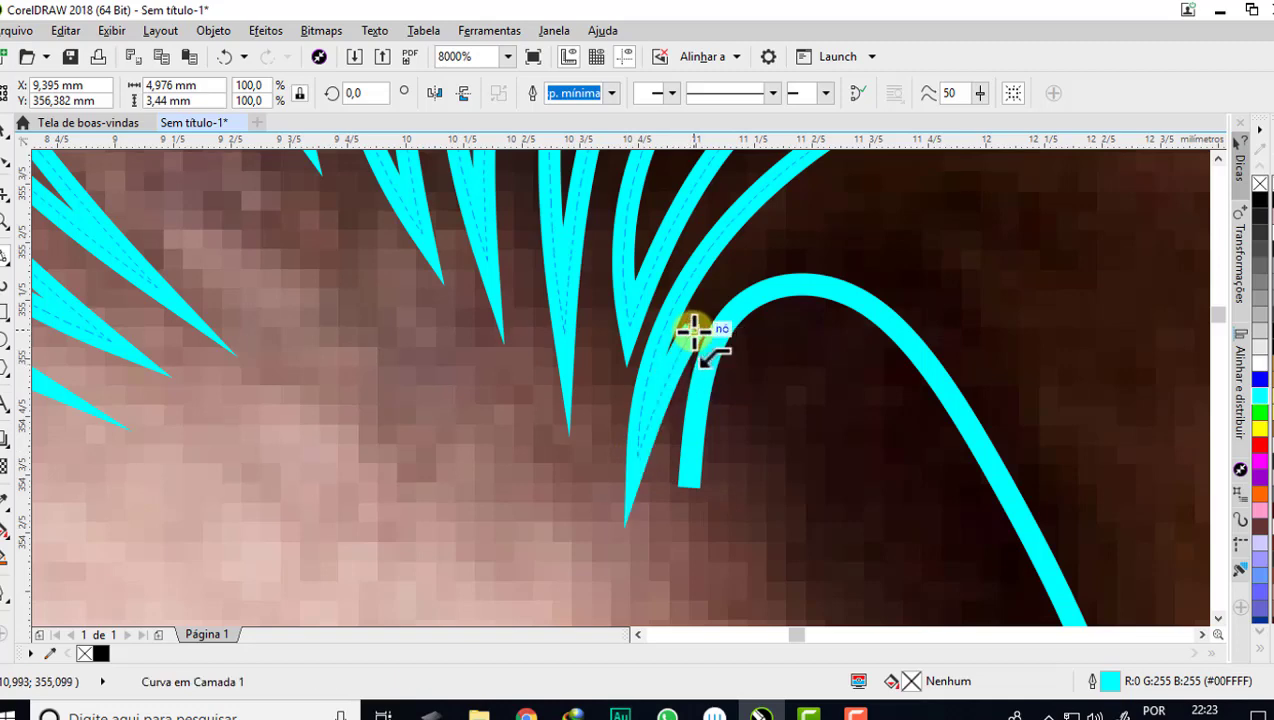
left_click(697, 366)
left_click(688, 487)
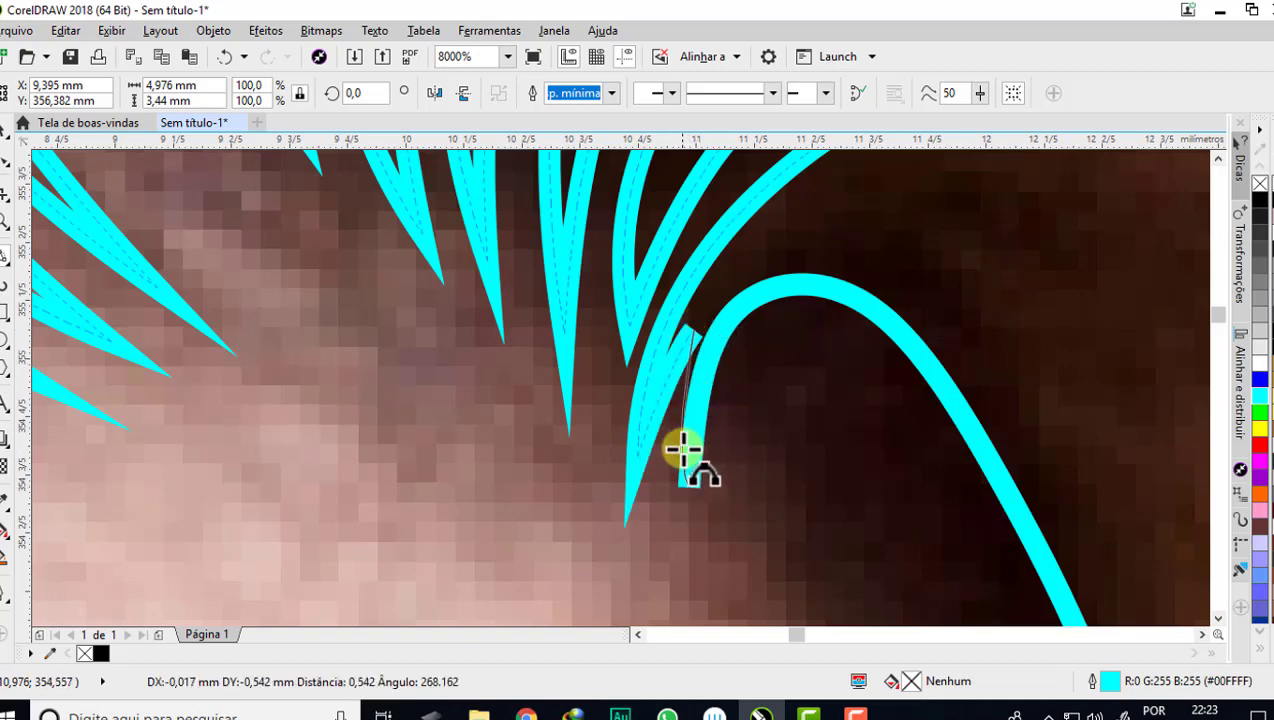
scroll(681, 437, "down", 1)
scroll(648, 385, "down", 1)
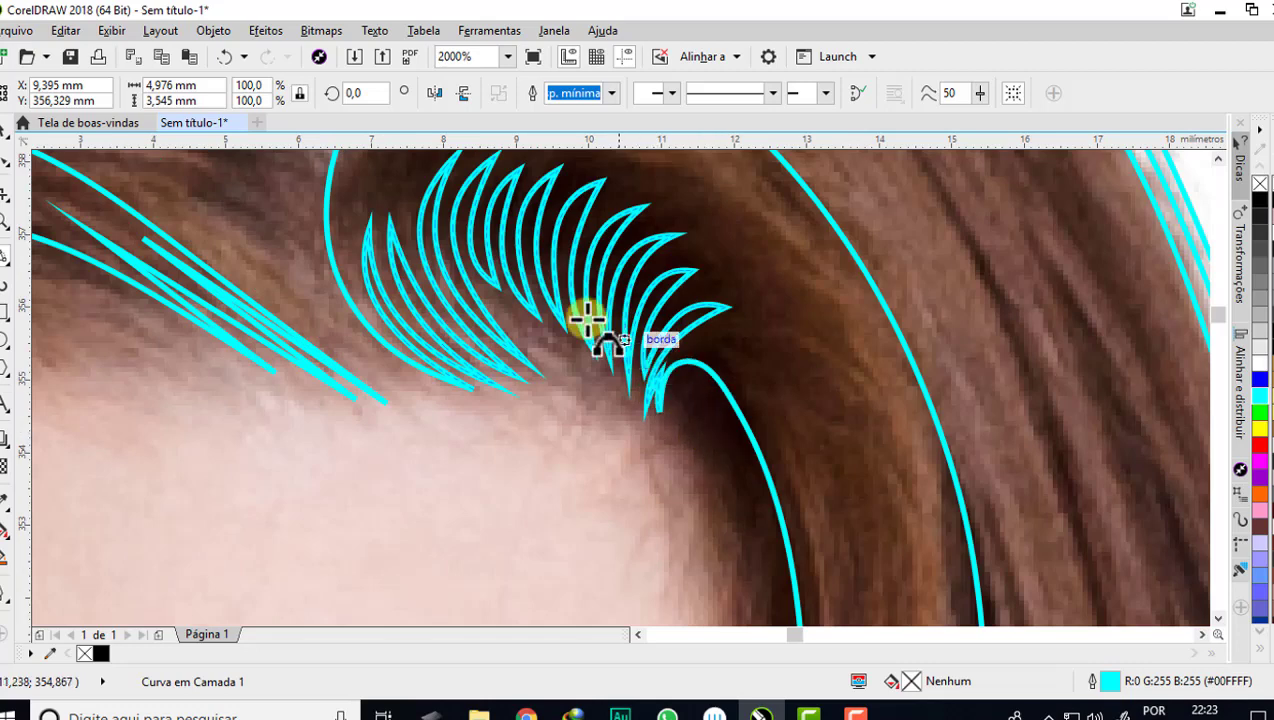
scroll(543, 325, "down", 1)
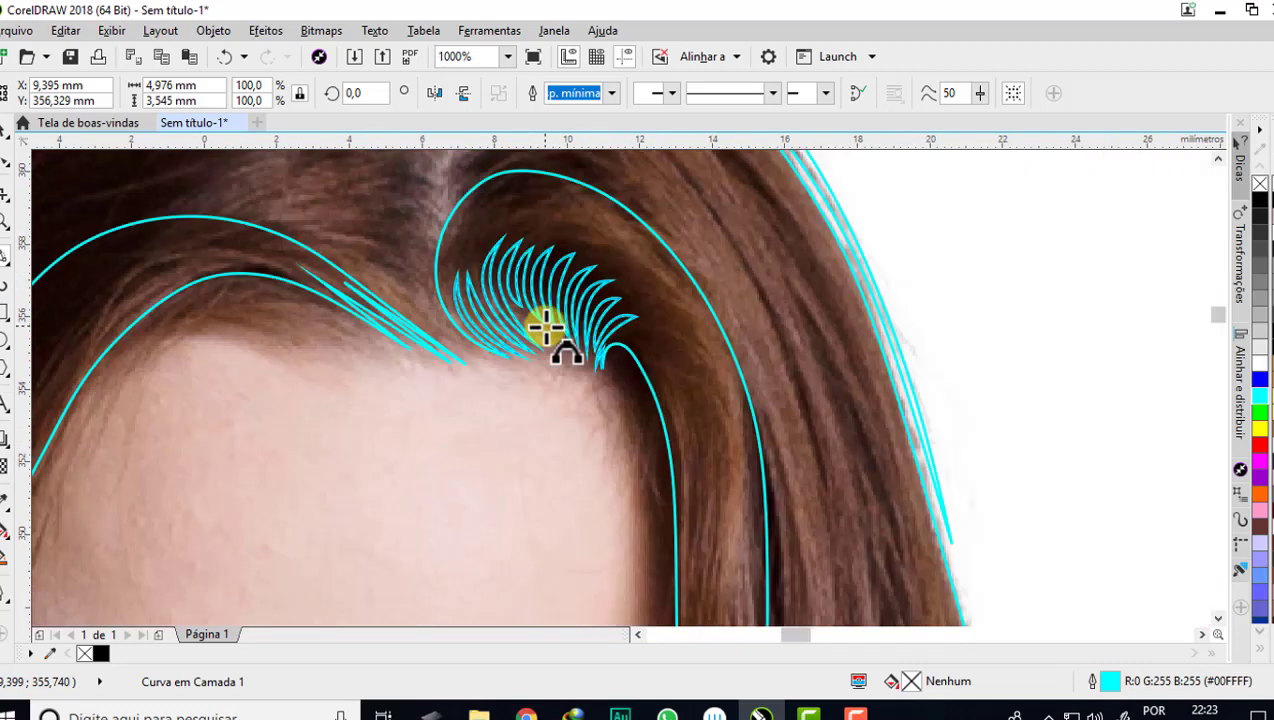
scroll(517, 307, "down", 1)
scroll(469, 268, "up", 1)
scroll(469, 320, "down", 1)
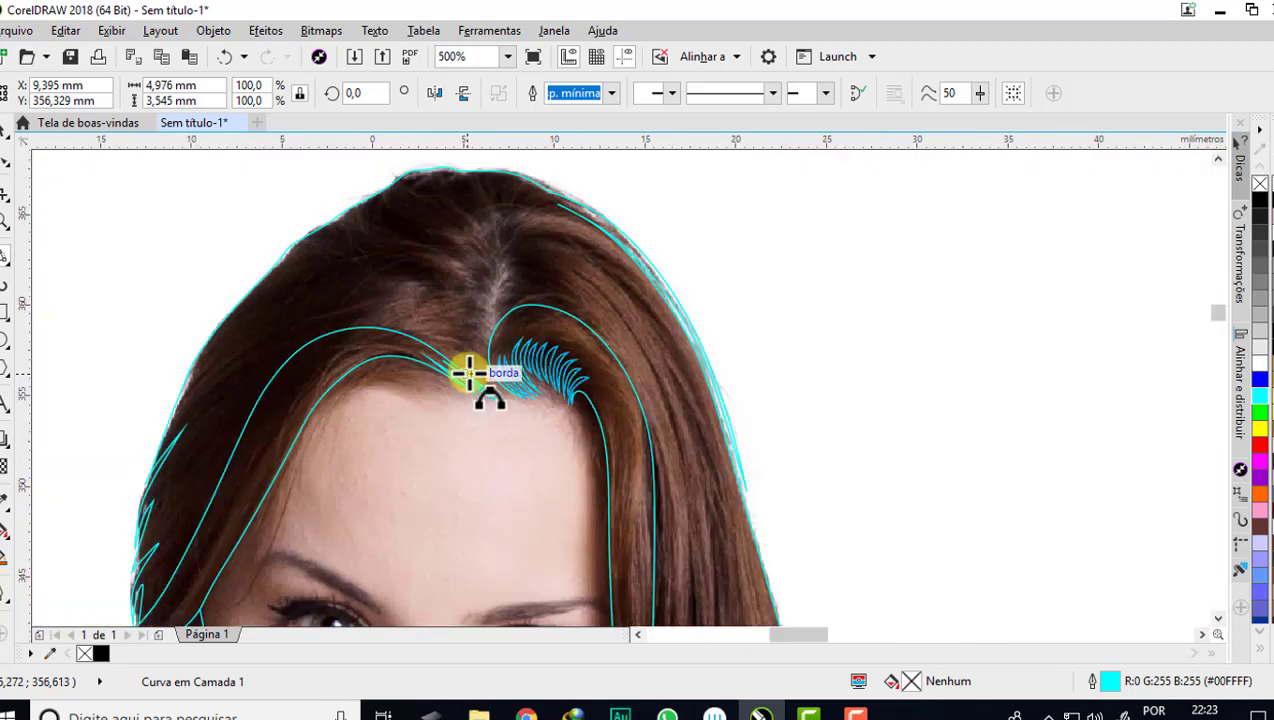
scroll(503, 248, "up", 1)
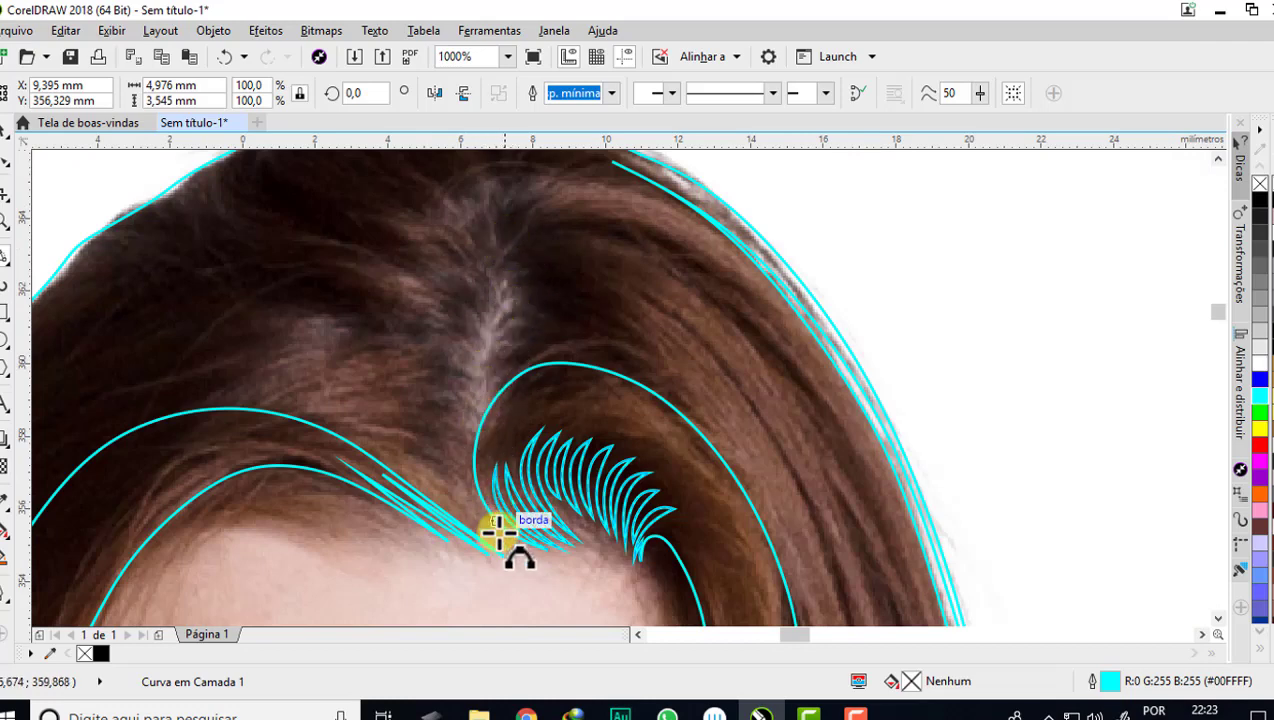
- Trace two cyan B-spline strands from the arc's end node, arching over the existing arc
scroll(449, 270, "up", 1)
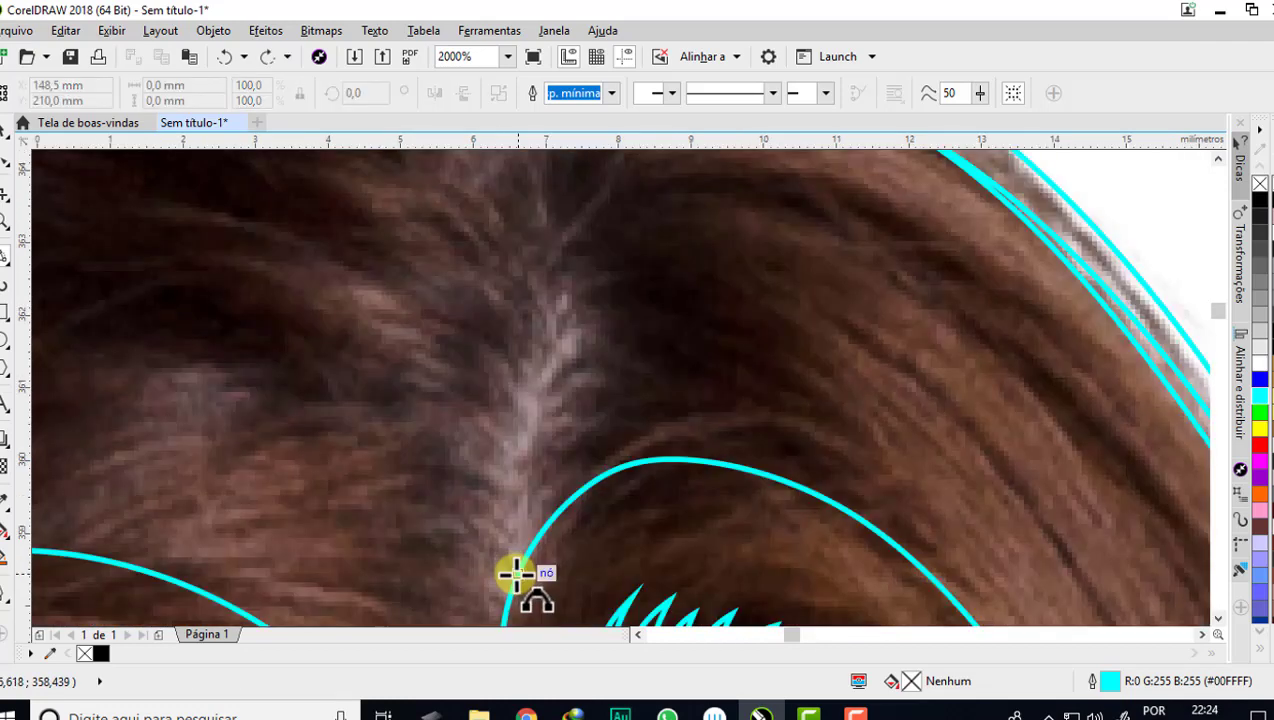
left_click_drag(516, 573, 953, 495)
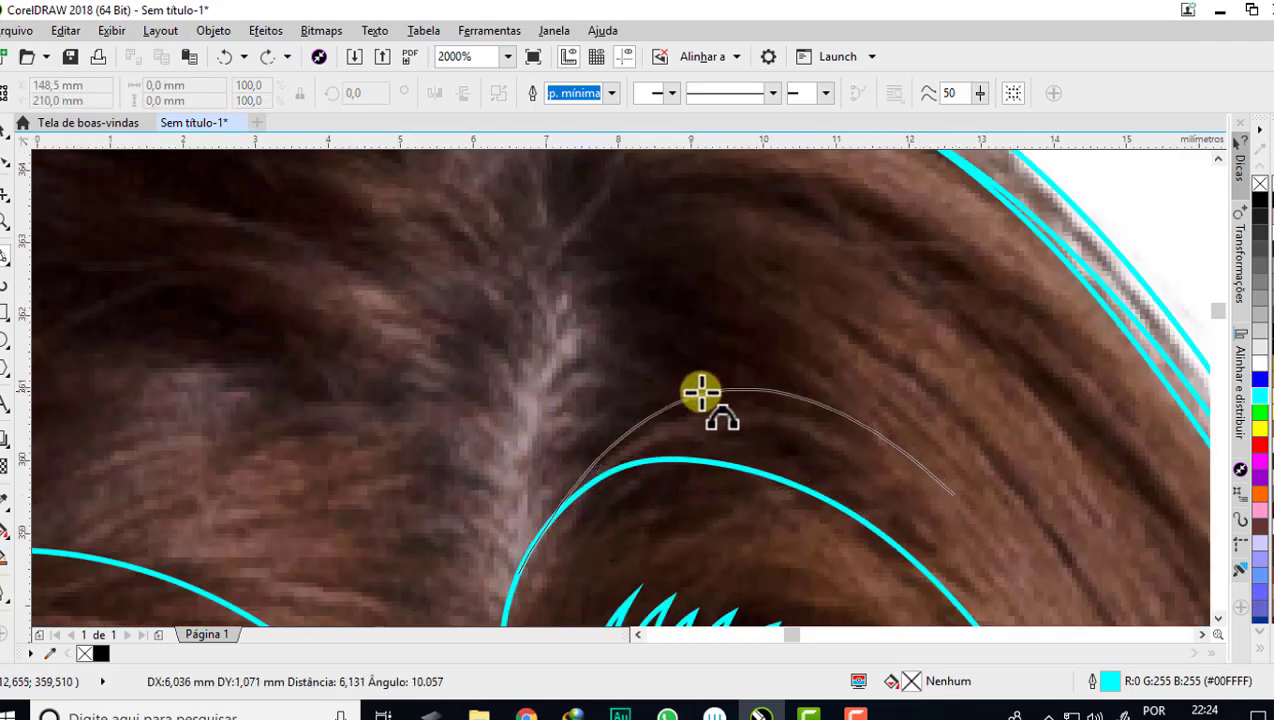
left_click(578, 400)
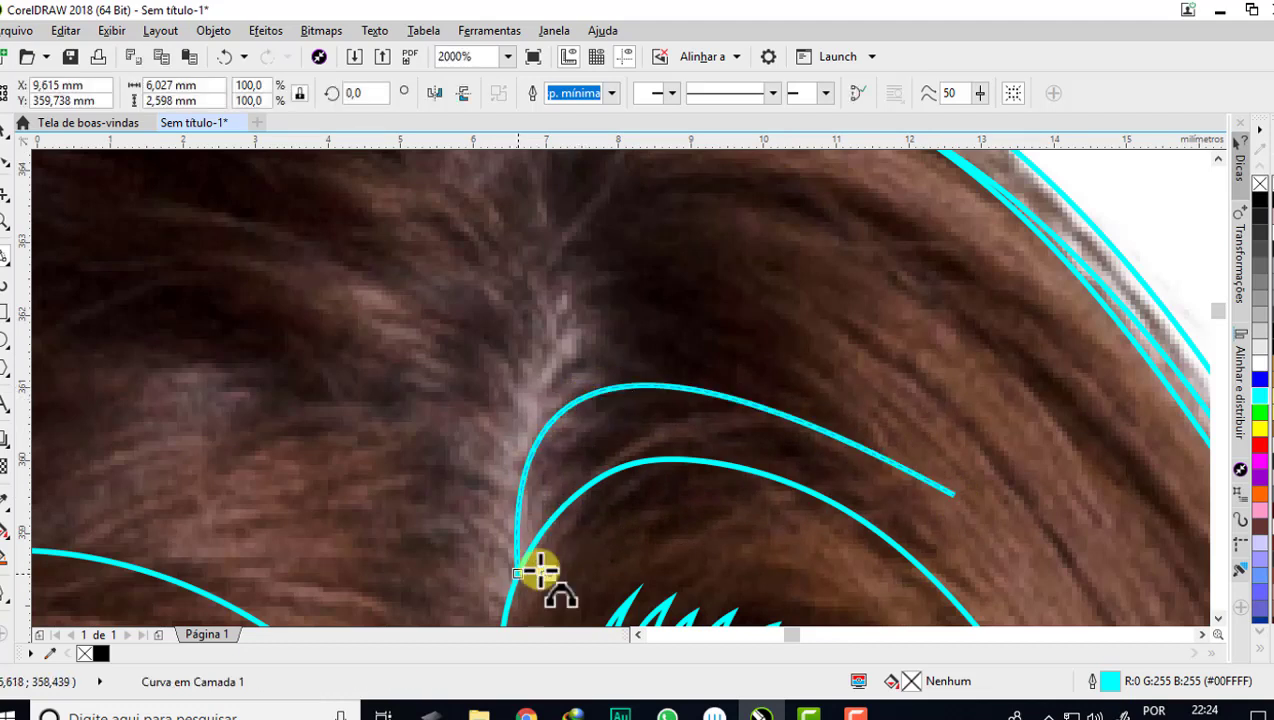
left_click_drag(952, 494, 545, 405)
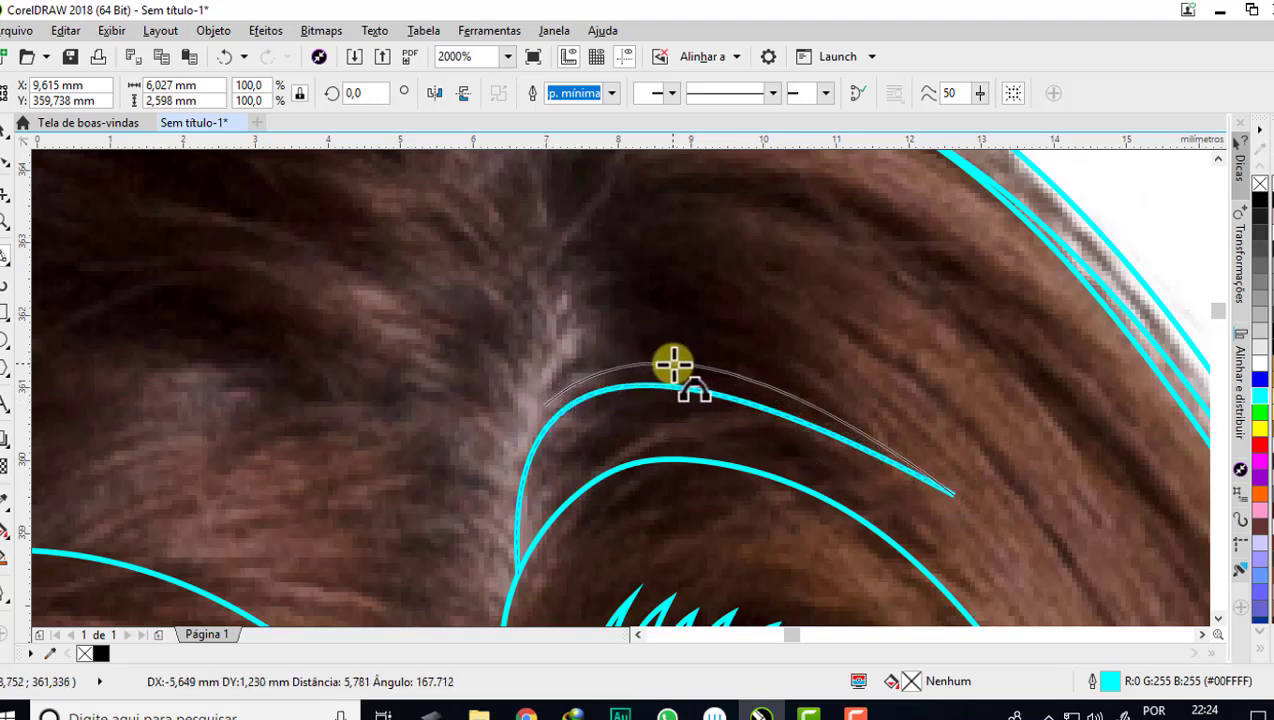
left_click_drag(545, 405, 852, 391)
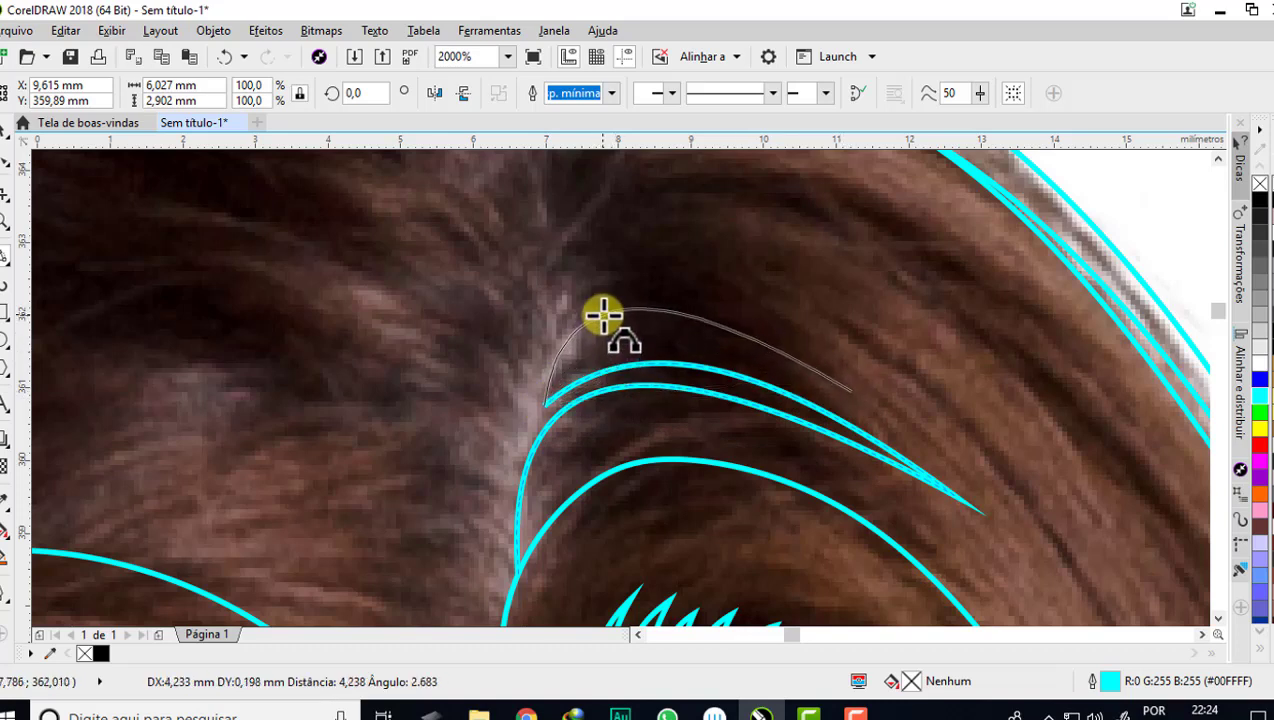
left_click_drag(604, 317, 606, 318)
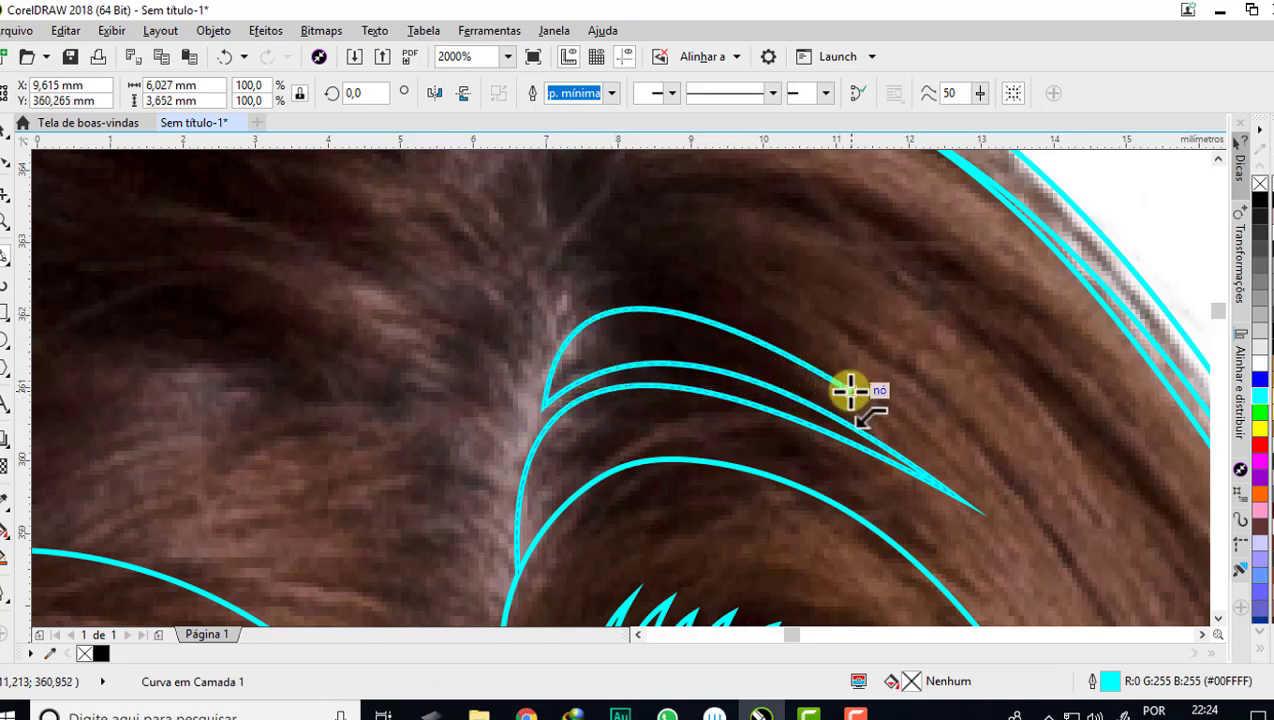
- Add two strands arching over the previous ones, extending from their end node
left_click_drag(845, 365, 650, 290)
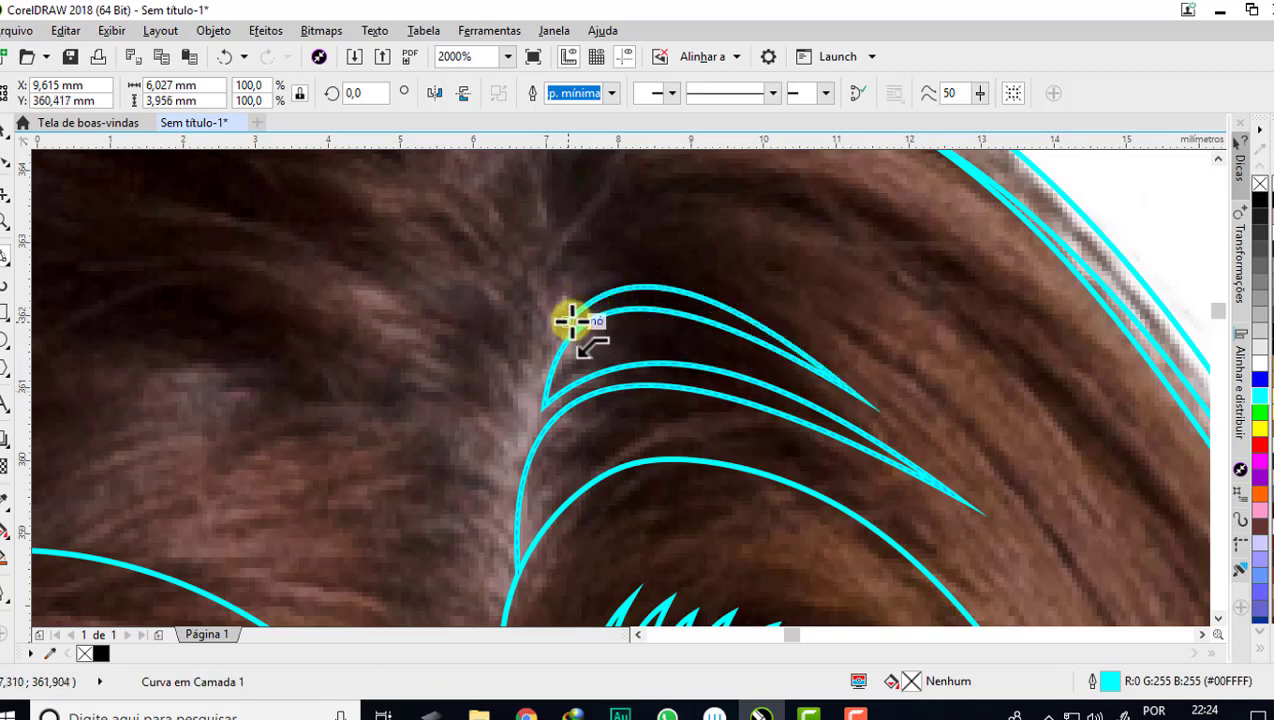
left_click_drag(566, 323, 608, 278)
scroll(614, 319, "down", 3)
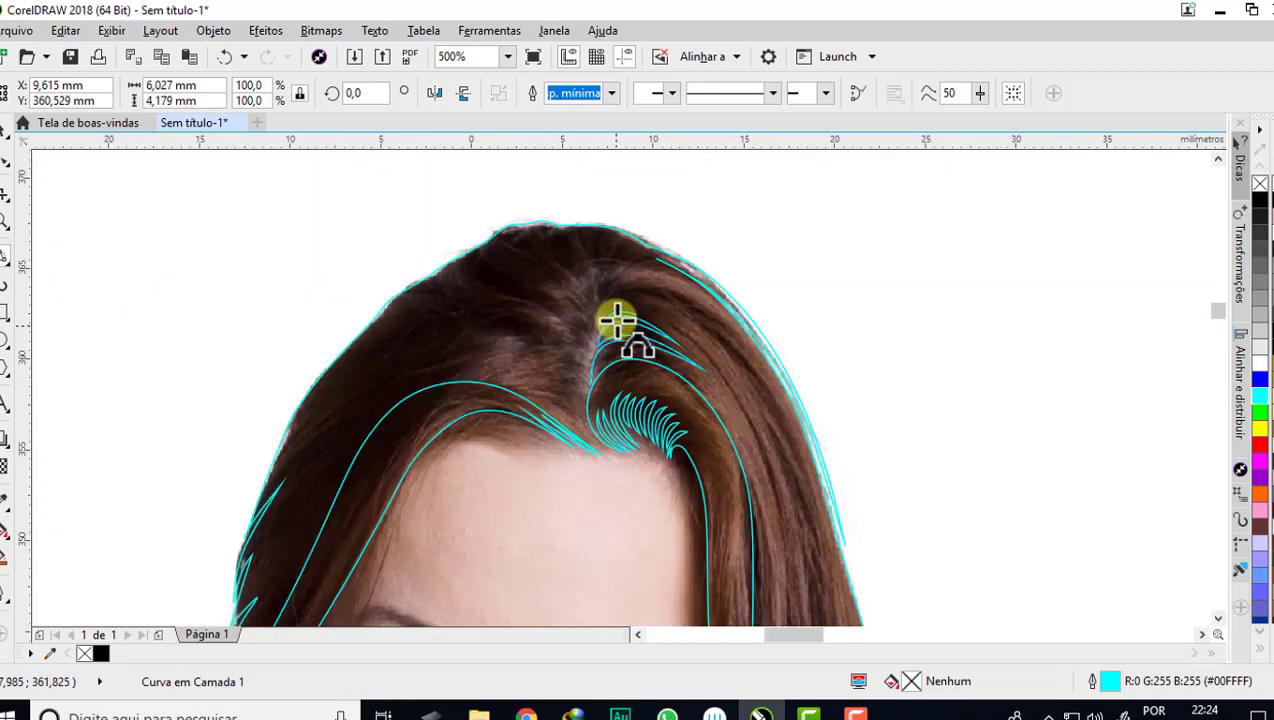
scroll(606, 293, "up", 1)
scroll(606, 293, "up", 2)
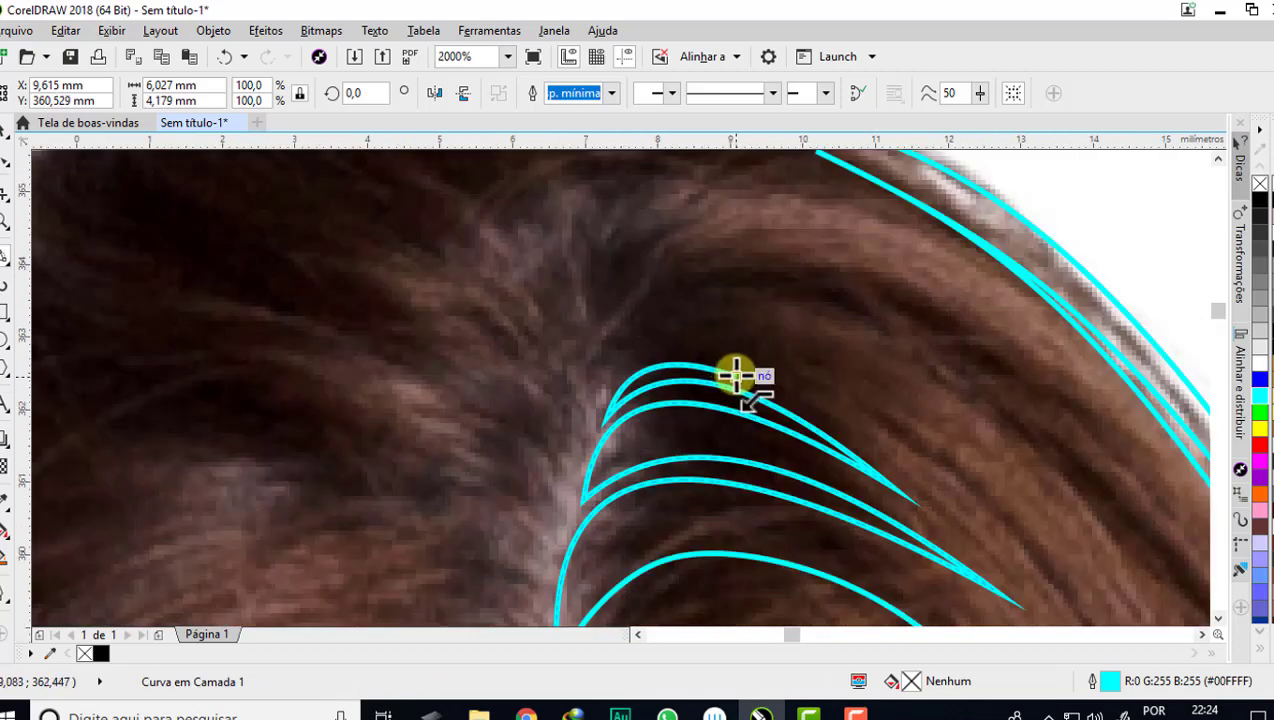
- Draw short strands higher up the parting, joining them at the cluster's top node
left_click_drag(736, 376, 664, 349)
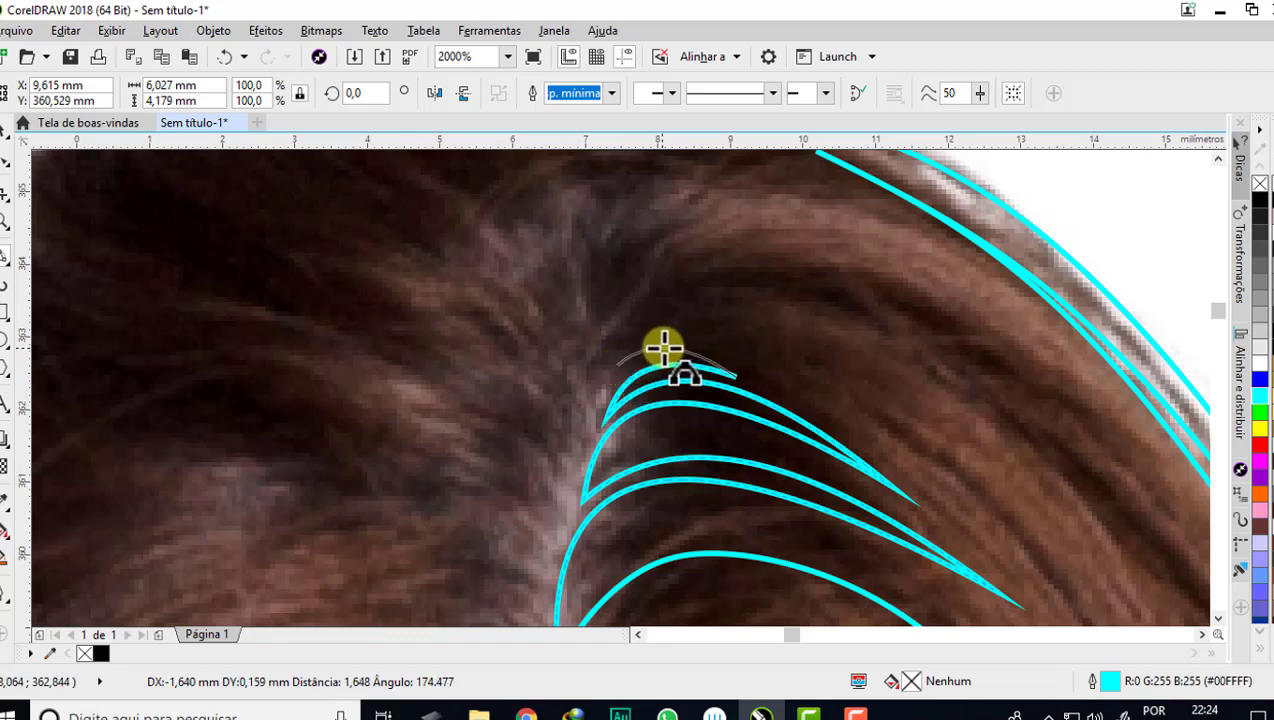
left_click(620, 361)
left_click_drag(620, 361, 695, 325)
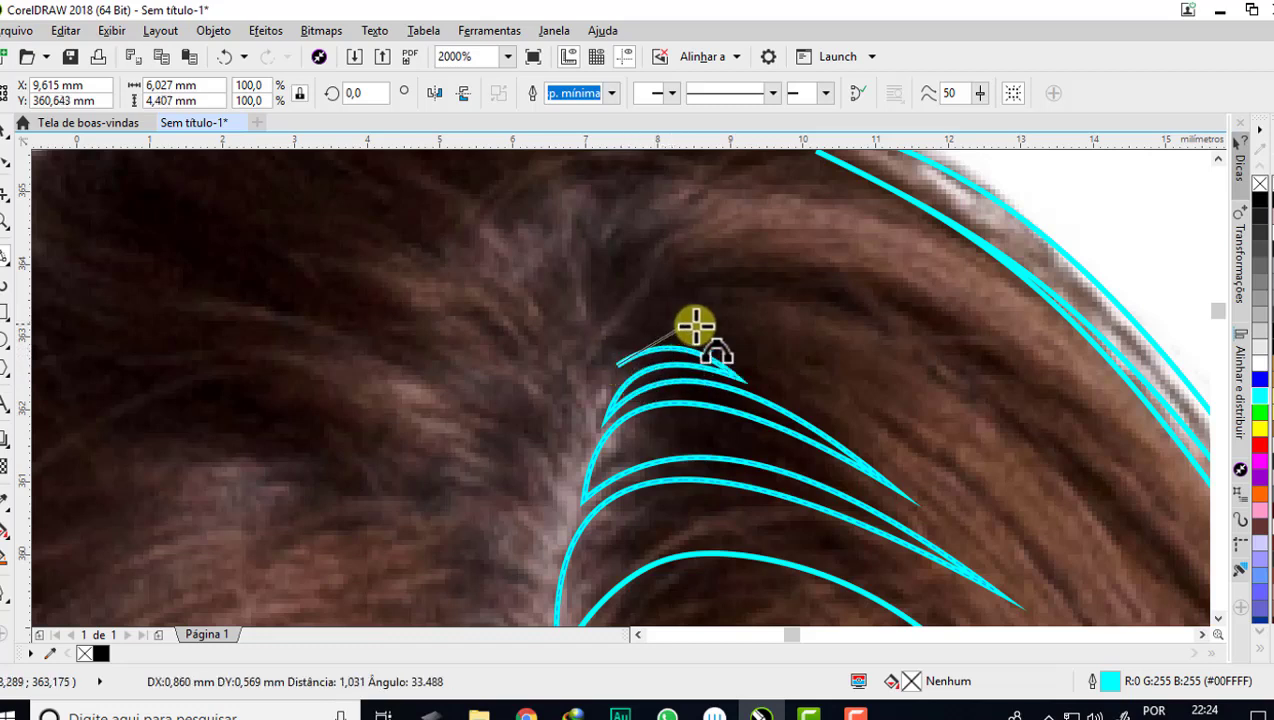
left_click(695, 325)
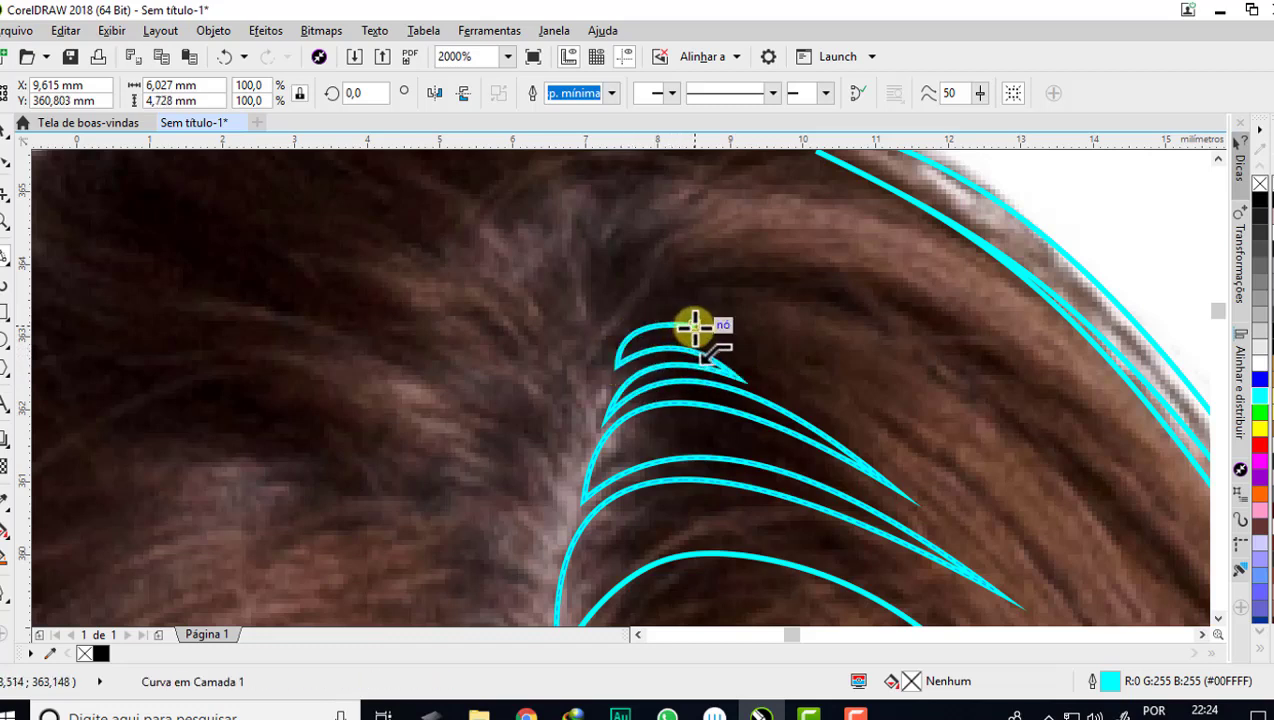
mouse_move(652, 307)
left_mouse_down()
mouse_move(614, 335)
mouse_move(631, 294)
mouse_move(655, 281)
mouse_move(600, 328)
mouse_move(622, 256)
mouse_move(646, 235)
mouse_move(599, 327)
left_mouse_up()
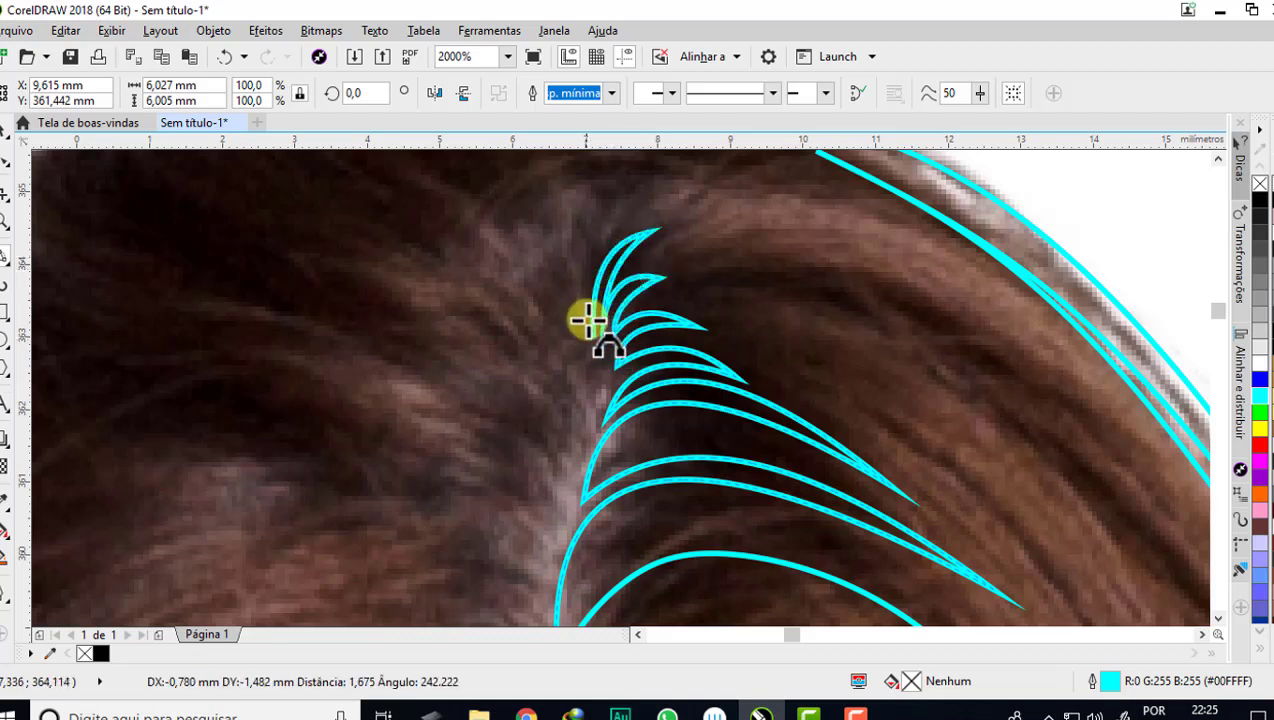
mouse_move(587, 320)
left_mouse_down()
mouse_move(589, 336)
mouse_move(577, 232)
left_mouse_up()
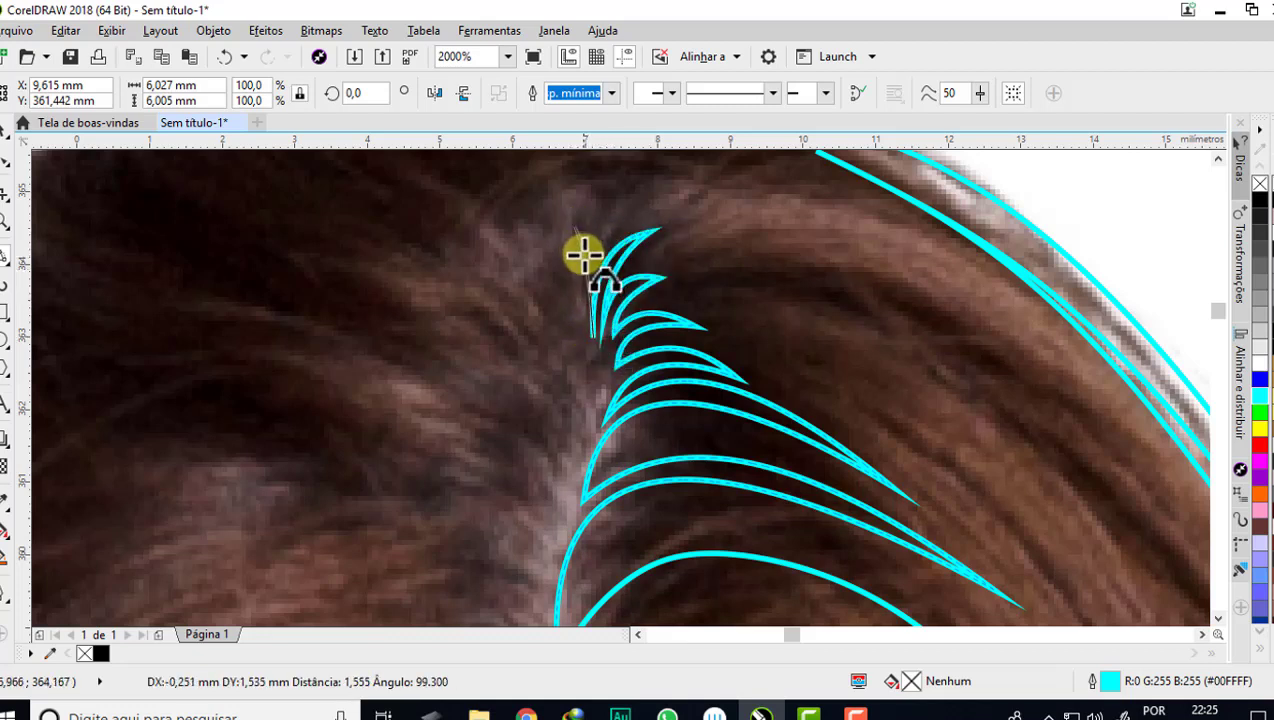
left_click(578, 228)
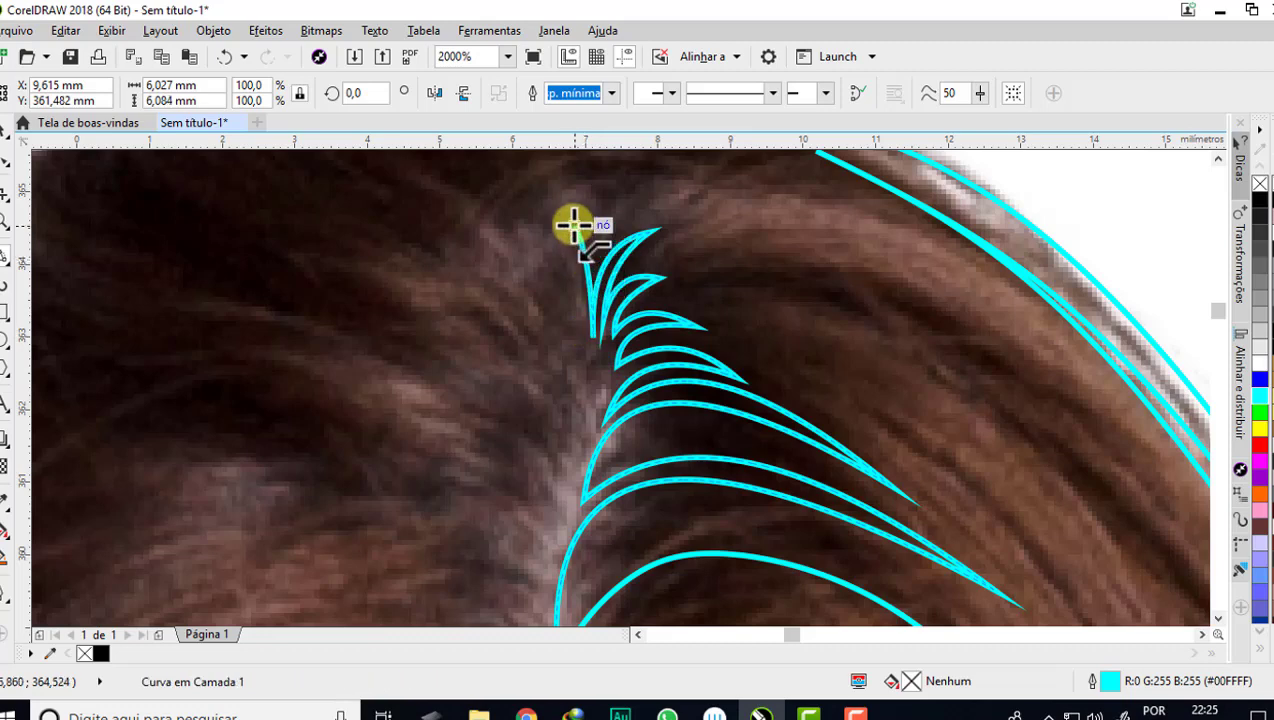
mouse_move(573, 225)
left_mouse_down()
mouse_move(585, 342)
mouse_move(599, 347)
mouse_move(583, 307)
left_mouse_up()
- Add a leaf-shaped strand to the left of the top spike
scroll(585, 307, "down", 2)
scroll(577, 335, "up", 2)
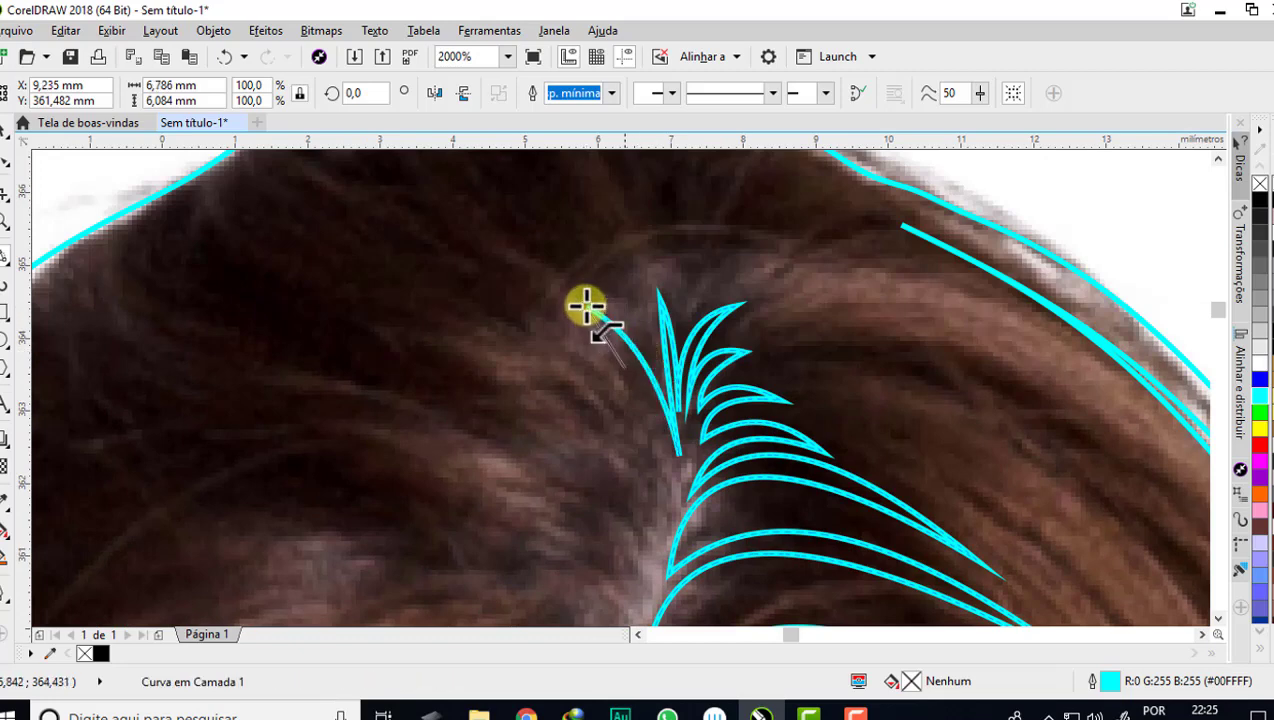
scroll(592, 458, "down", 2)
scroll(620, 293, "up", 2)
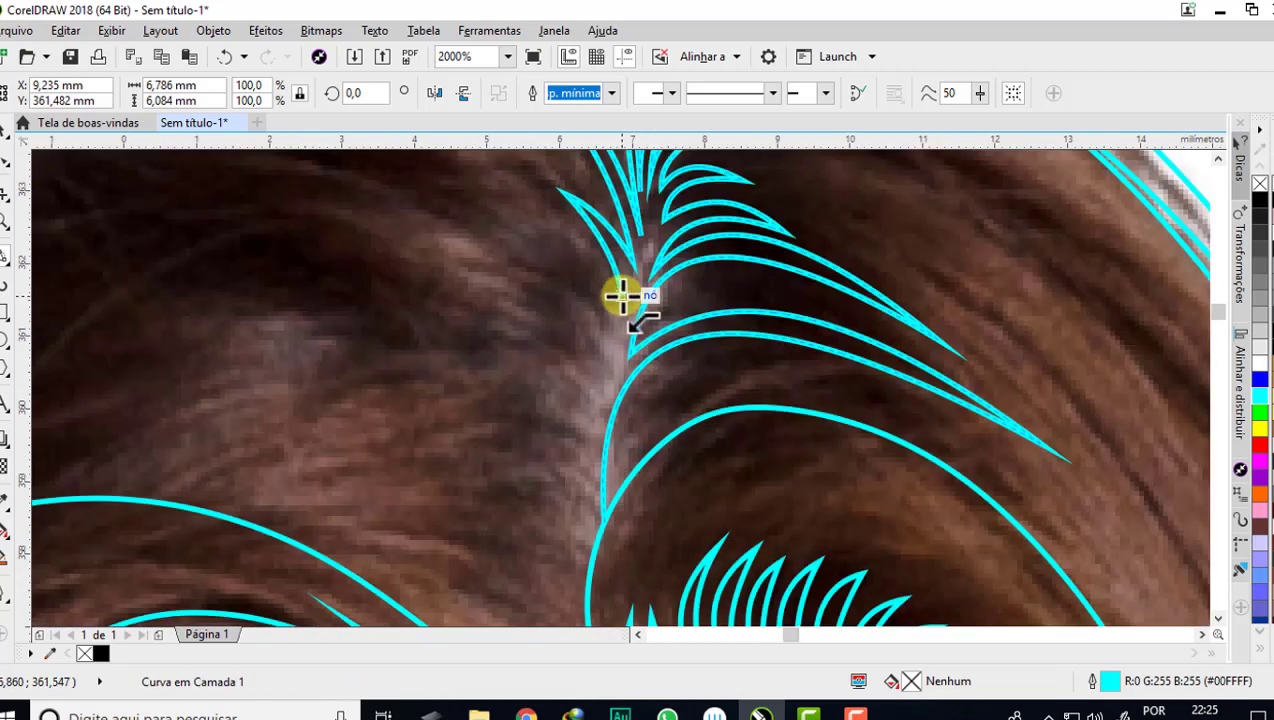
left_click_drag(510, 204, 603, 330)
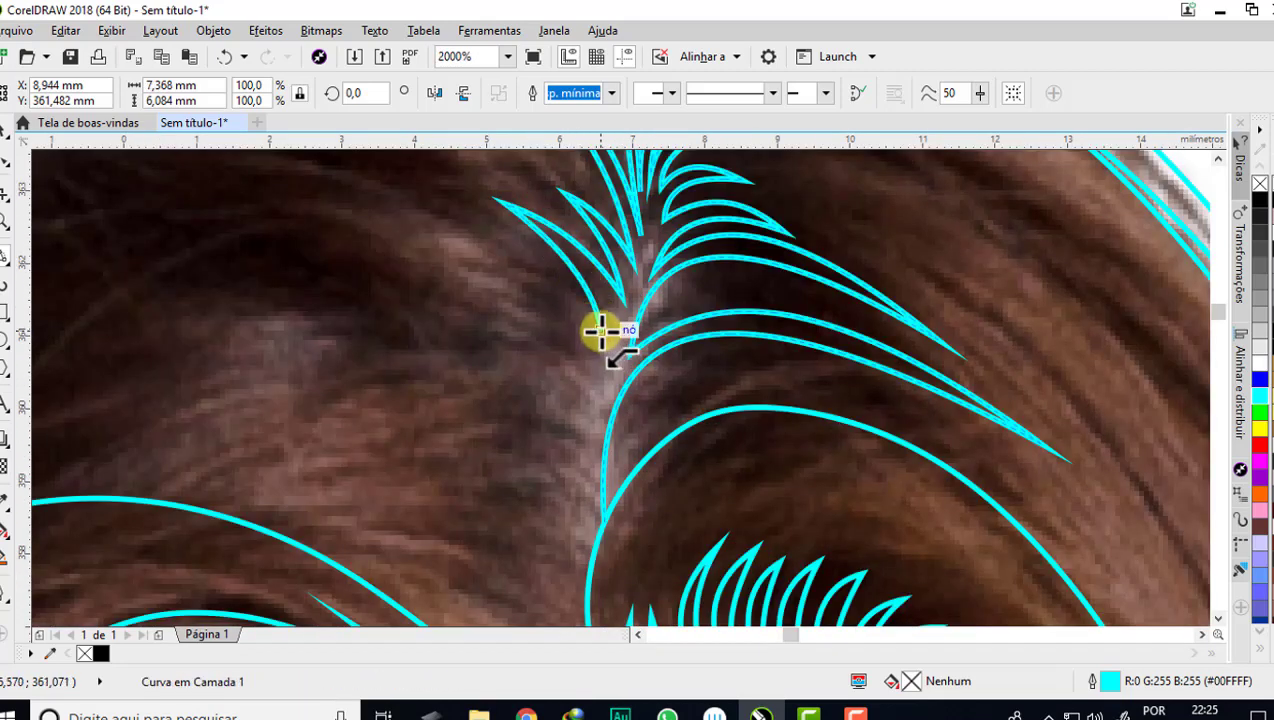
left_click(470, 264)
- Trace two more leaf strands beside the central spike, anchored on the parting
left_click_drag(489, 318, 529, 370)
scroll(529, 370, "down", 2)
scroll(577, 301, "up", 2)
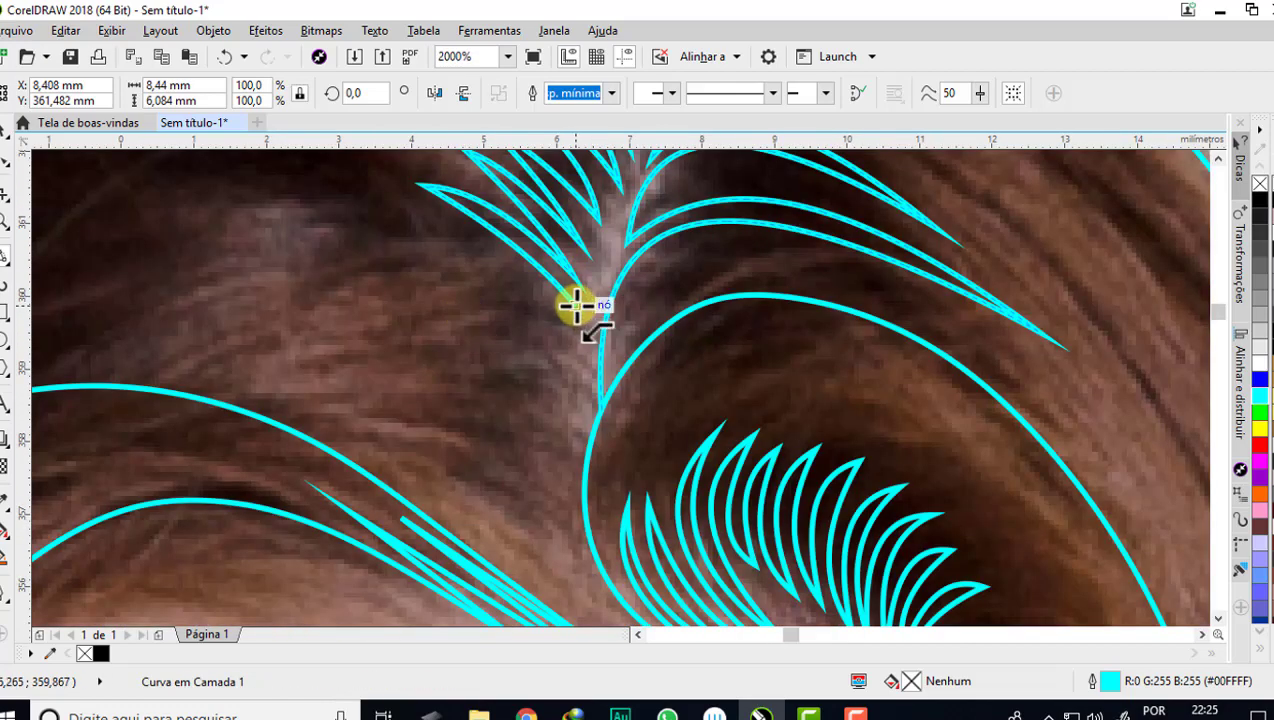
left_click(577, 301)
left_click(379, 255)
left_click(597, 355)
left_click(500, 307)
left_click(577, 392)
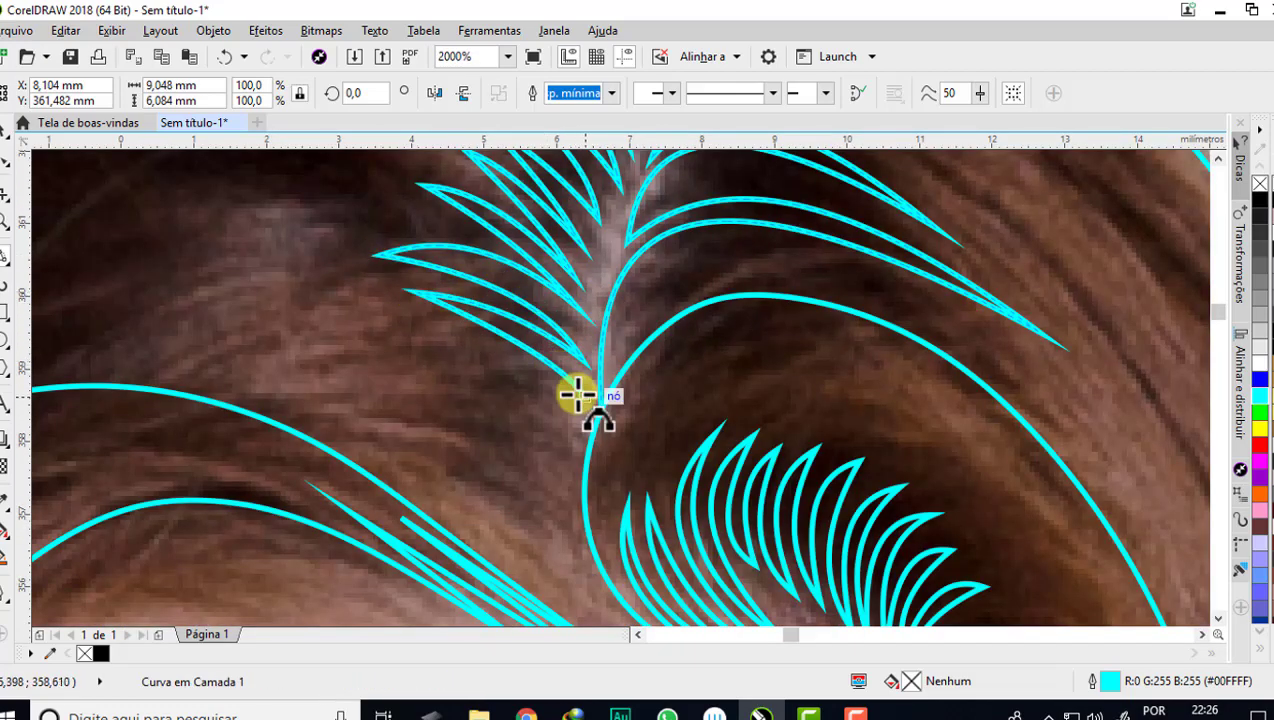
- Draw a leaf stroke from the left down toward the parting
scroll(480, 372, "down", 2)
scroll(480, 372, "up", 2)
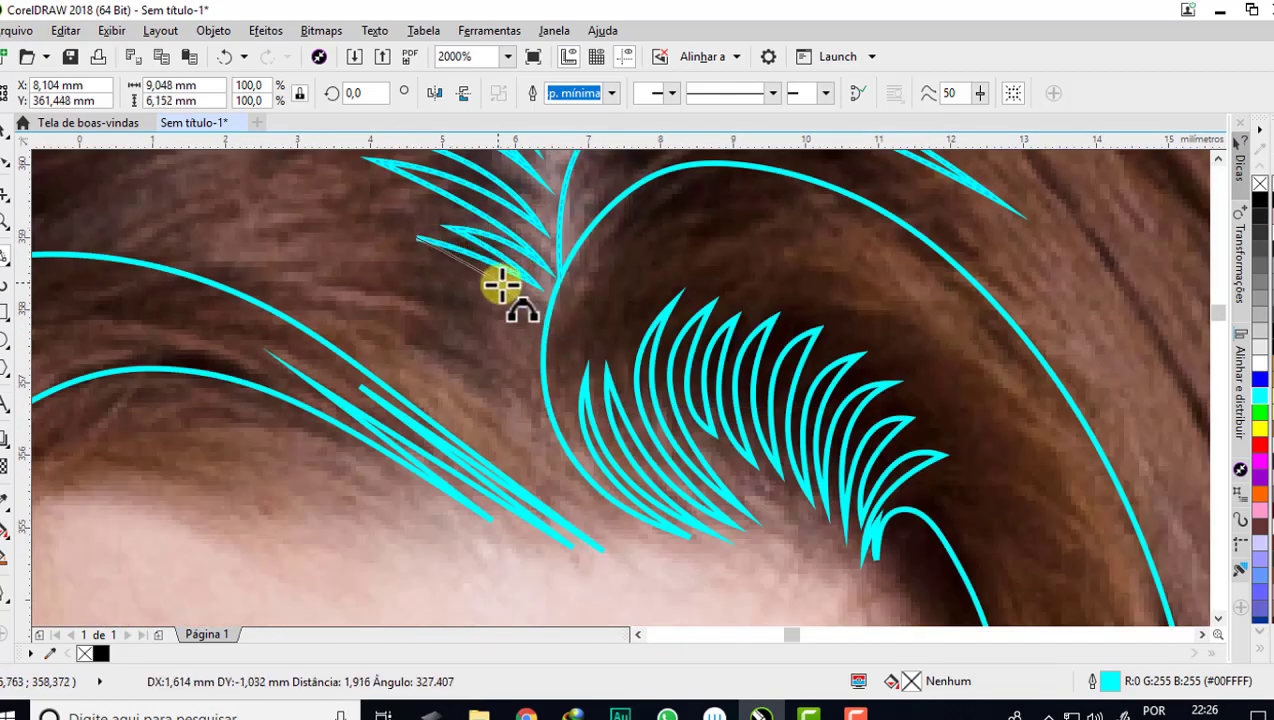
left_click(412, 285)
left_click(528, 372)
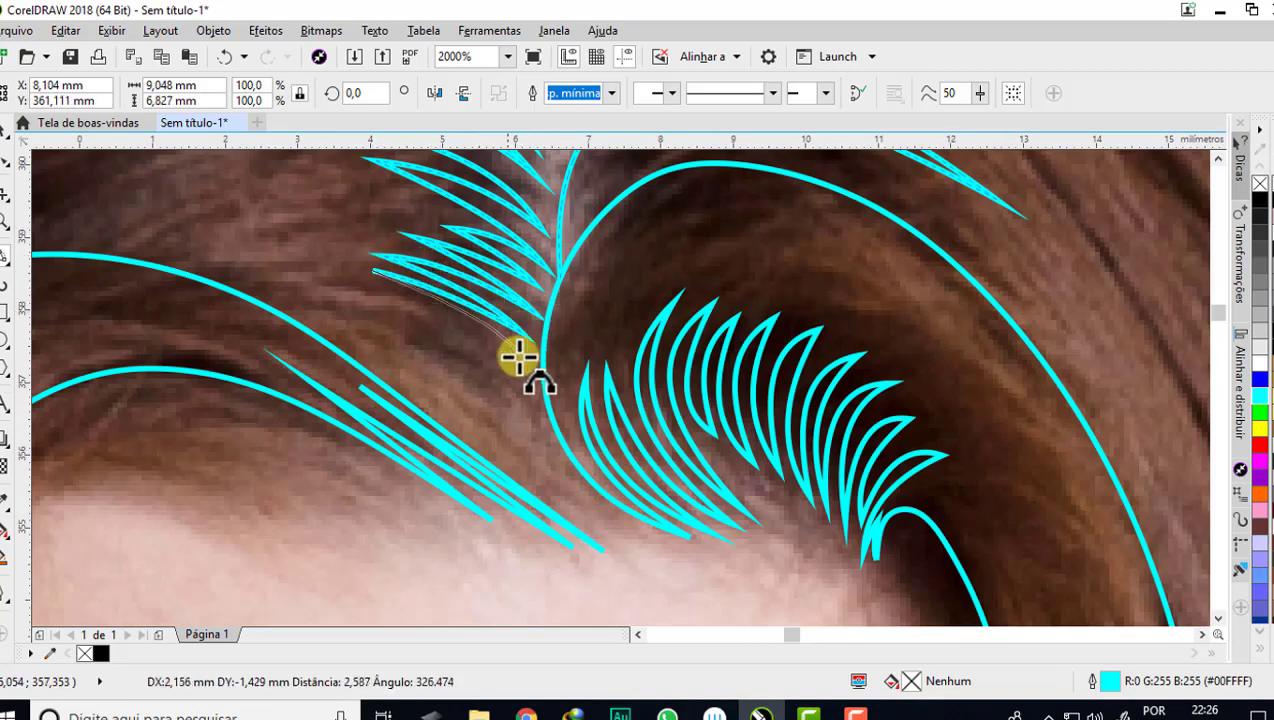
left_click(353, 292)
- Trace a long strand over the left hairline, ending near the forehead
scroll(421, 318, "down", 2)
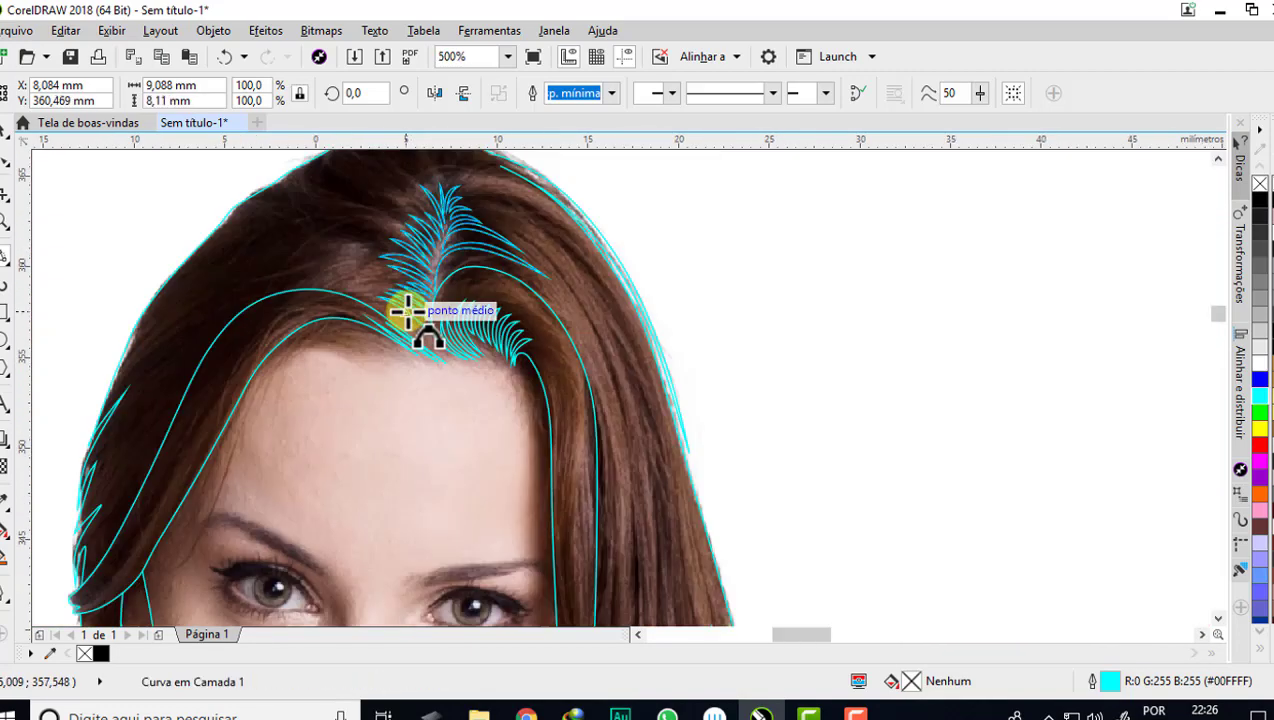
scroll(575, 380, "up", 2)
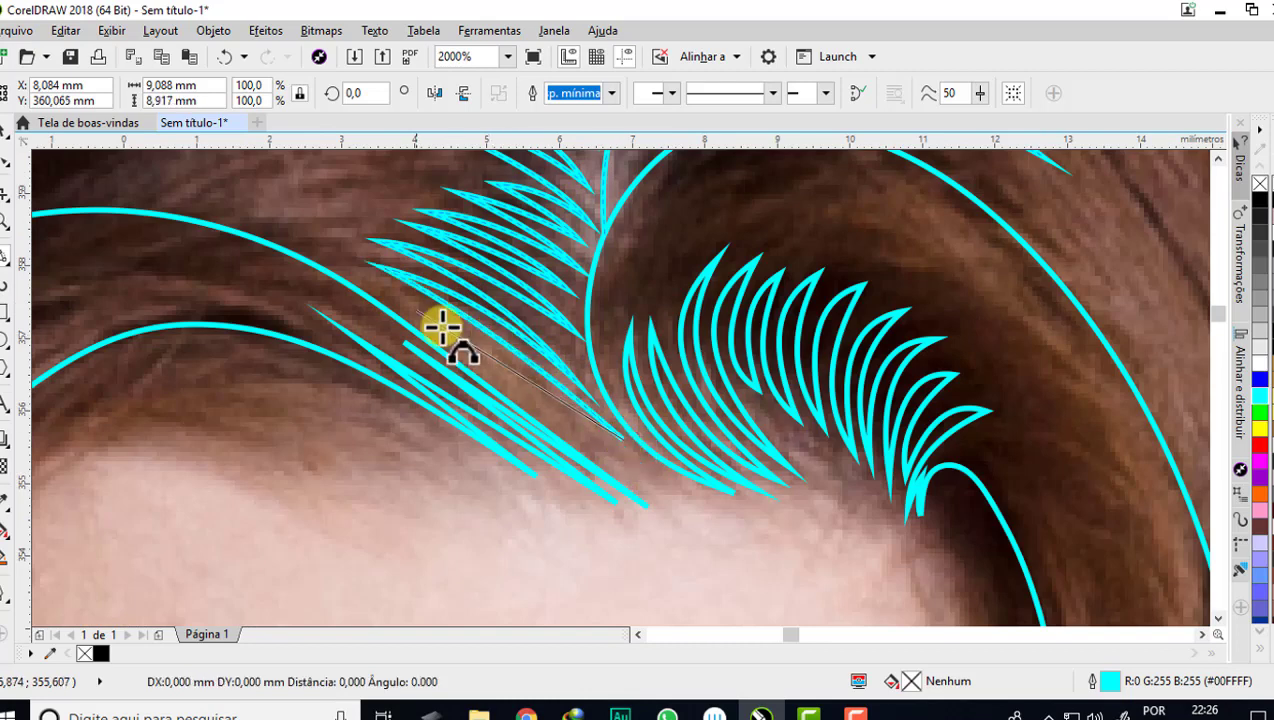
left_click(380, 283)
left_click(541, 397)
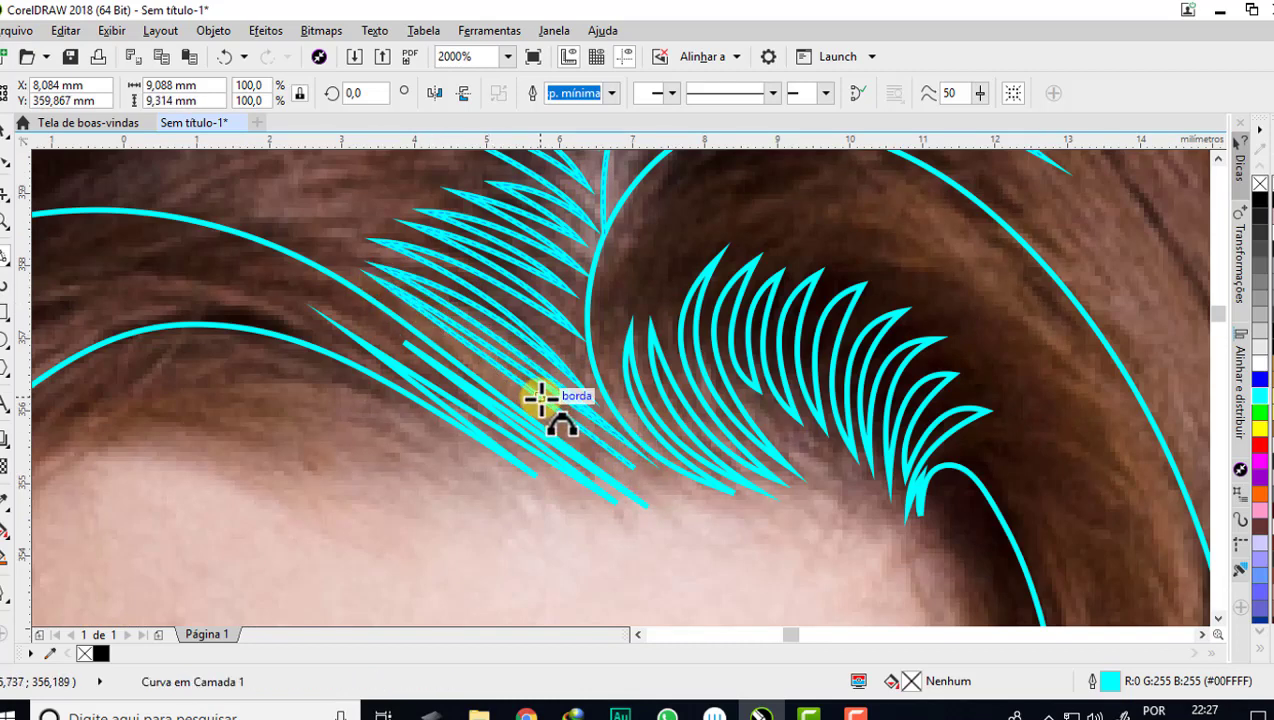
left_click(634, 467)
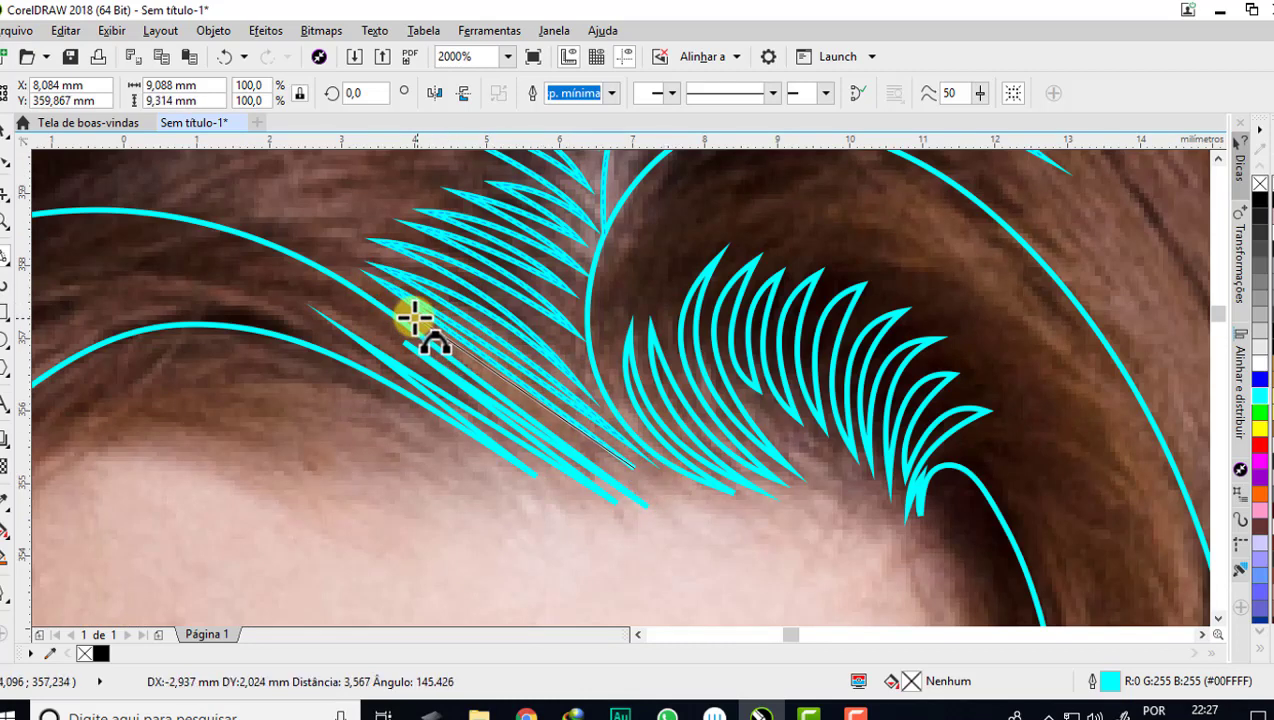
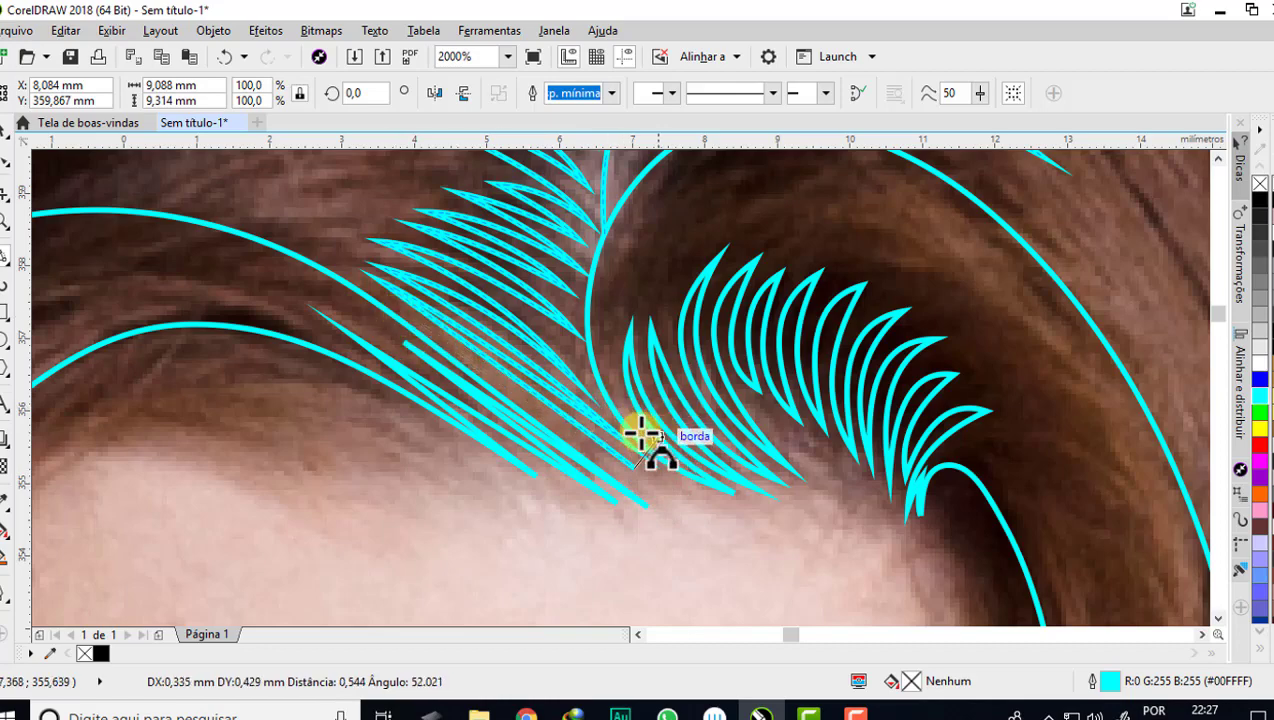
- Finish drawing the hair-strand curve at the parting
left_click(418, 332)
scroll(407, 321, "up", 1)
scroll(370, 302, "down", 2)
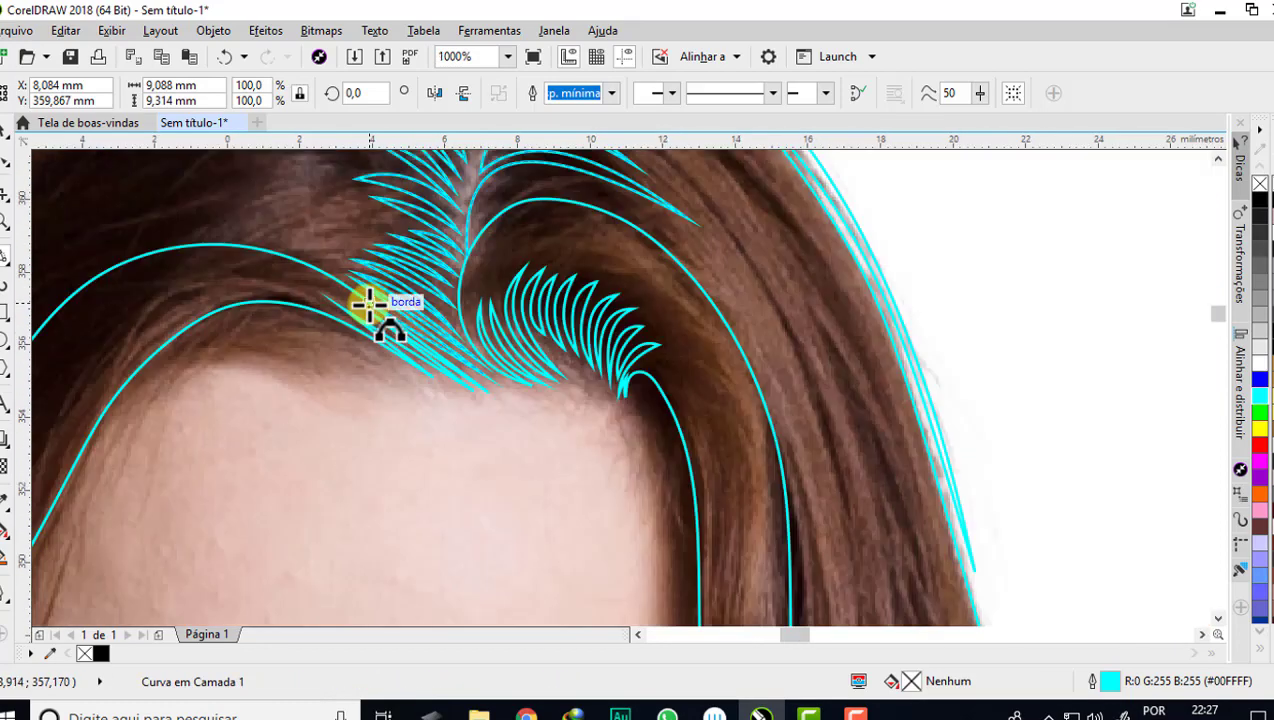
scroll(380, 312, "down", 1)
scroll(412, 210, "up", 3)
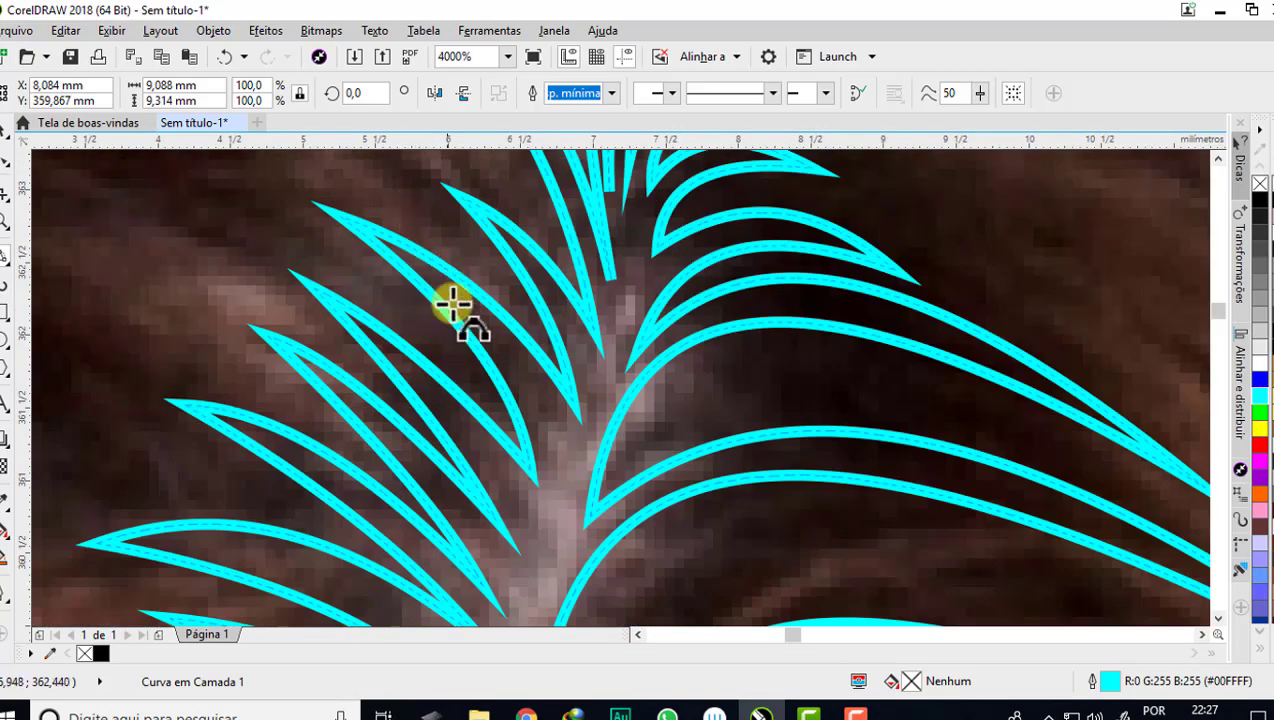
scroll(455, 320, "down", 3)
scroll(498, 262, "up", 2)
scroll(540, 247, "up", 1)
scroll(501, 470, "down", 2)
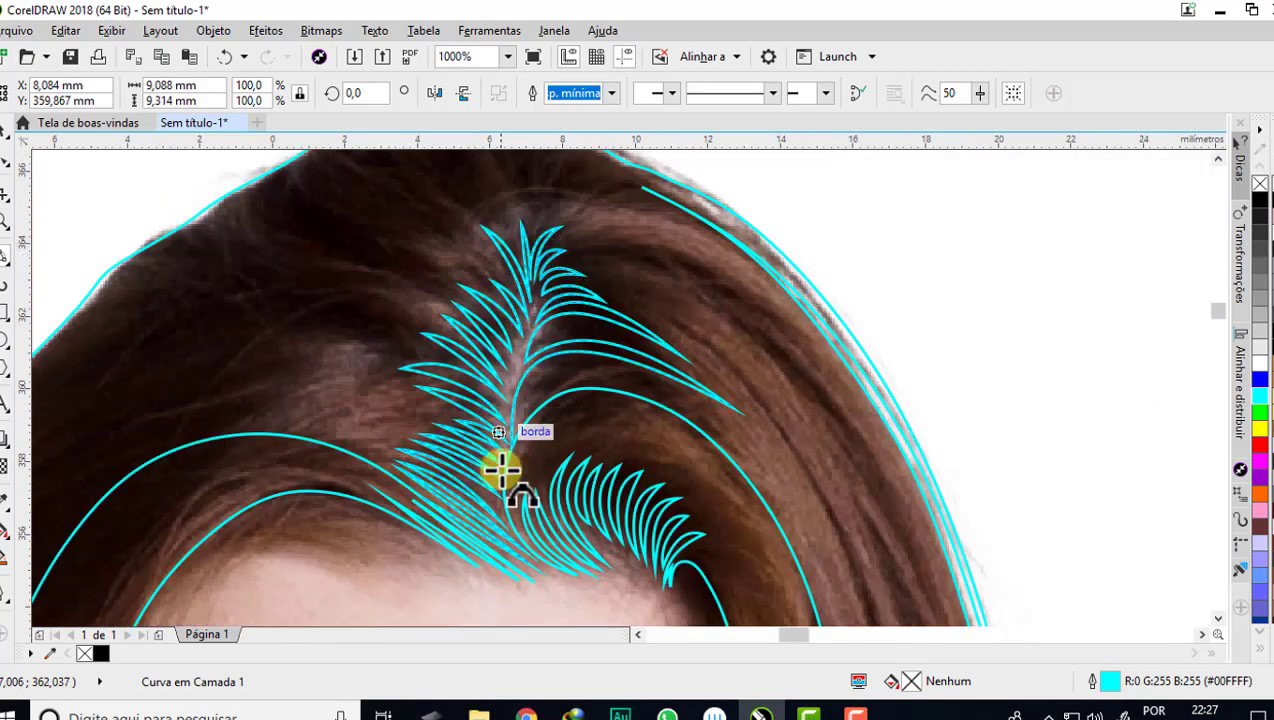
scroll(516, 558, "up", 1)
scroll(574, 575, "up", 1)
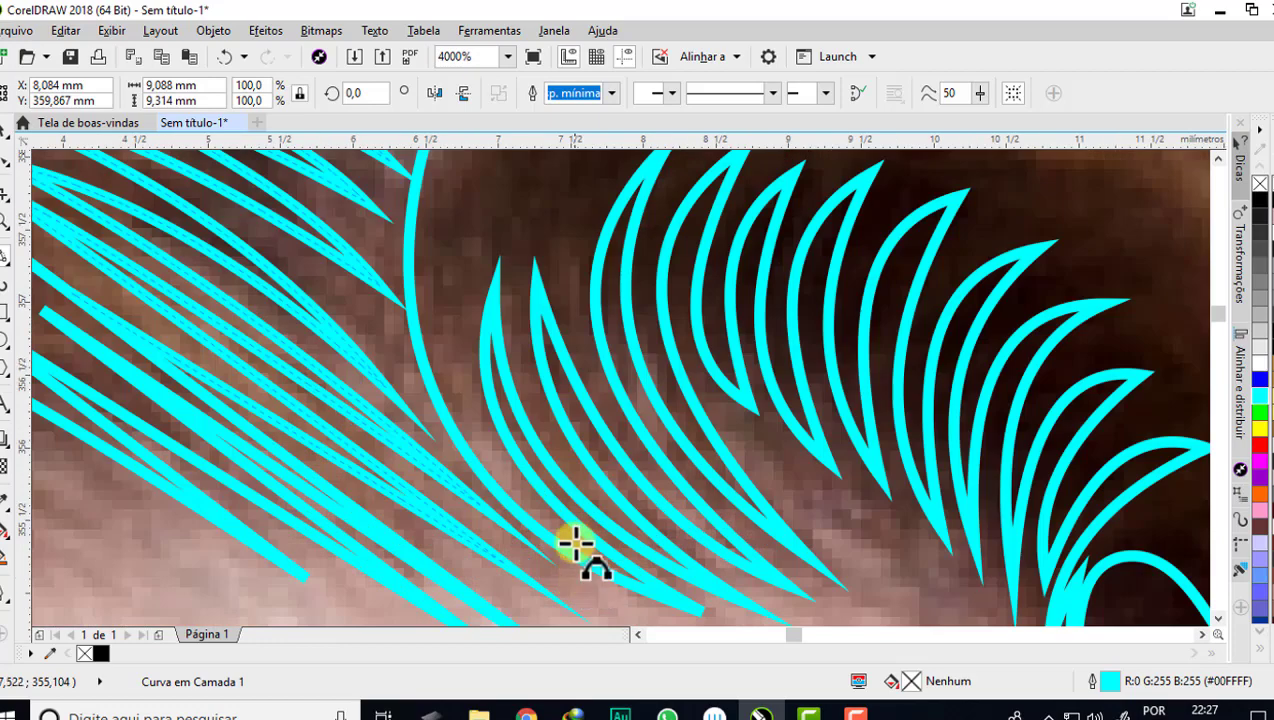
scroll(478, 356, "down", 1)
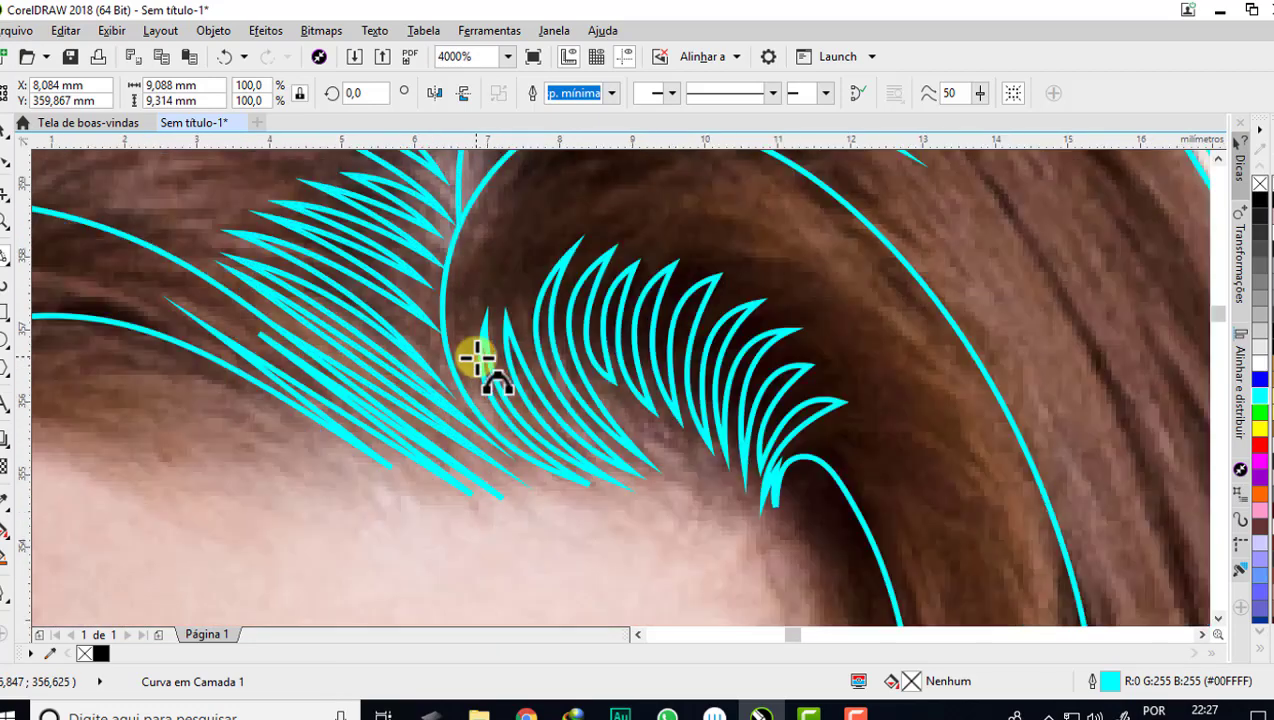
- Shorten the left hair-strand tips by moving their nodes with the Shape tool
left_click(12, 162)
scroll(441, 310, "up", 1)
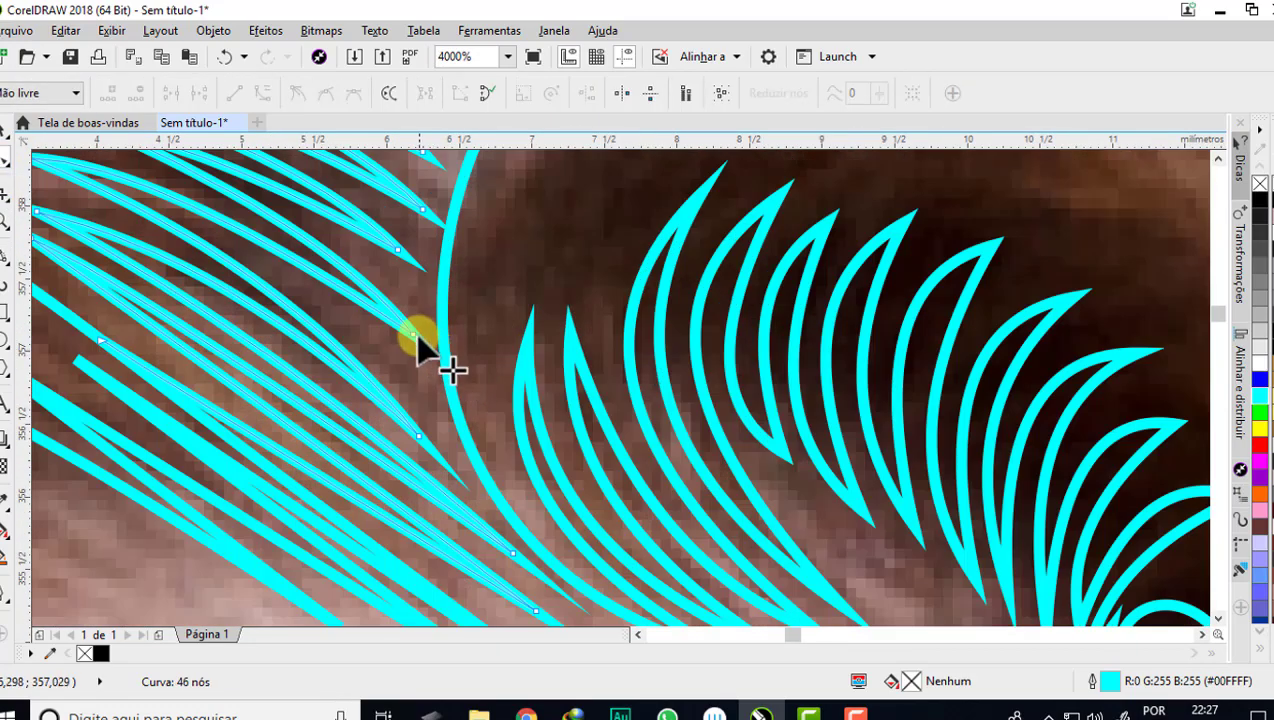
left_click(414, 338)
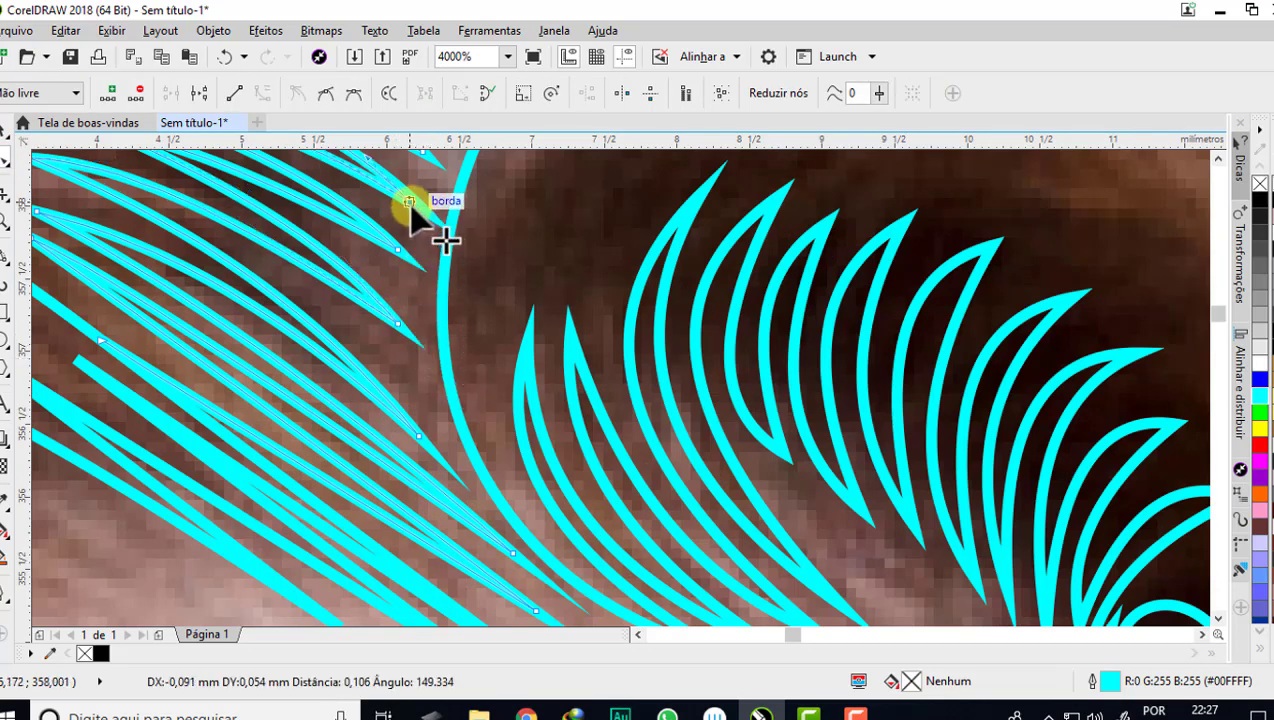
scroll(418, 285, "down", 1)
scroll(418, 289, "down", 1)
scroll(420, 290, "down", 1)
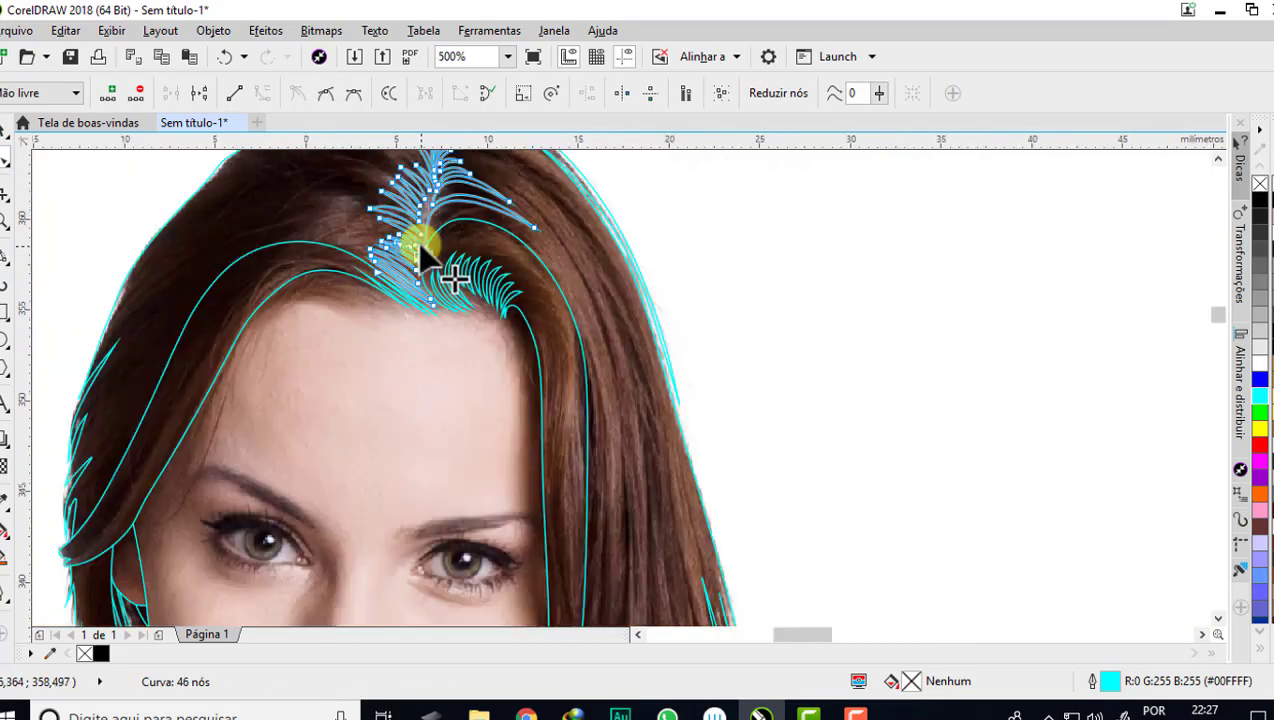
scroll(422, 285, "up", 2)
scroll(432, 318, "up", 2)
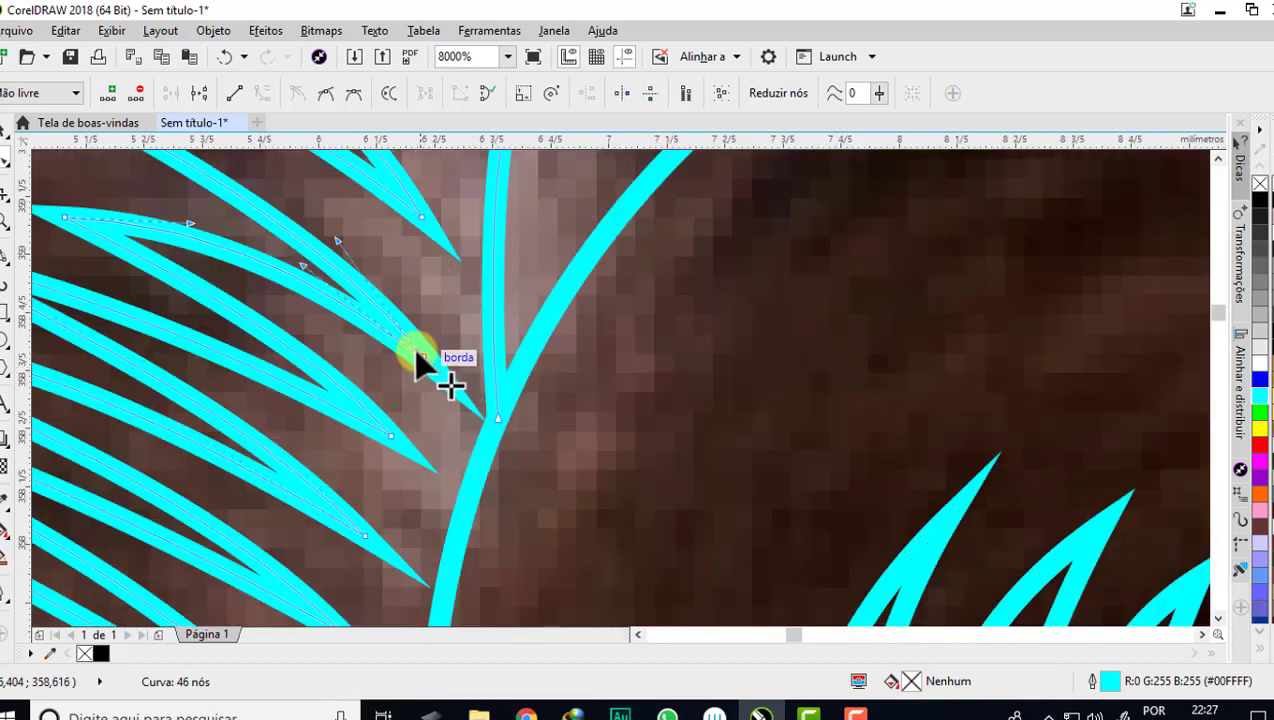
left_click_drag(438, 374, 446, 405)
left_click_drag(367, 413, 352, 409)
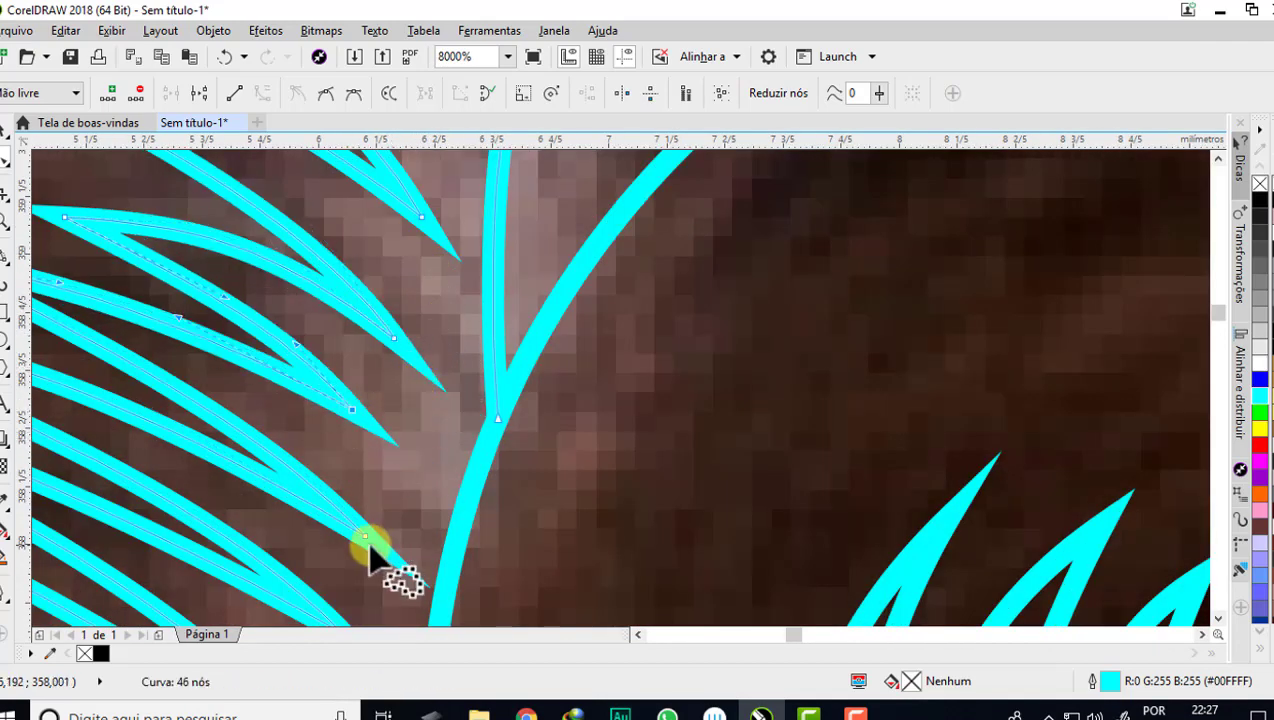
left_click_drag(365, 540, 330, 515)
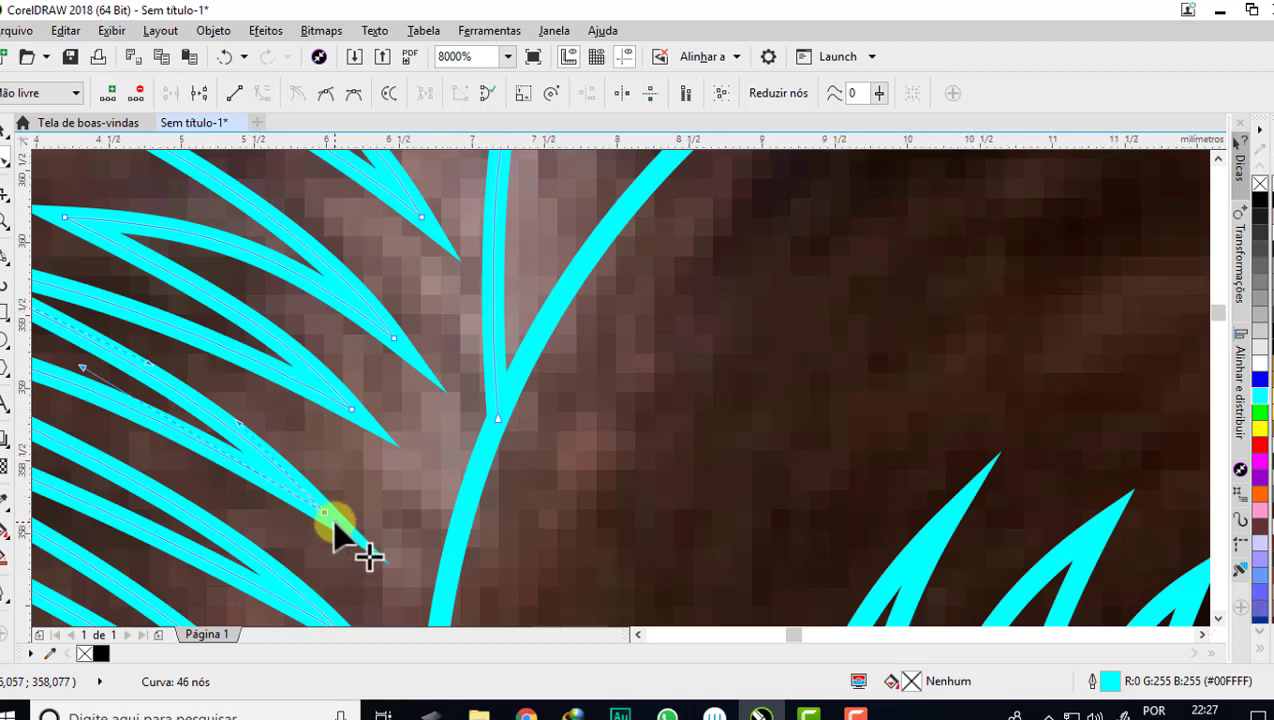
- Adjust a strand node near the parting and check the hairline strands
scroll(350, 500, "down", 2)
scroll(366, 470, "up", 1)
scroll(364, 478, "up", 1)
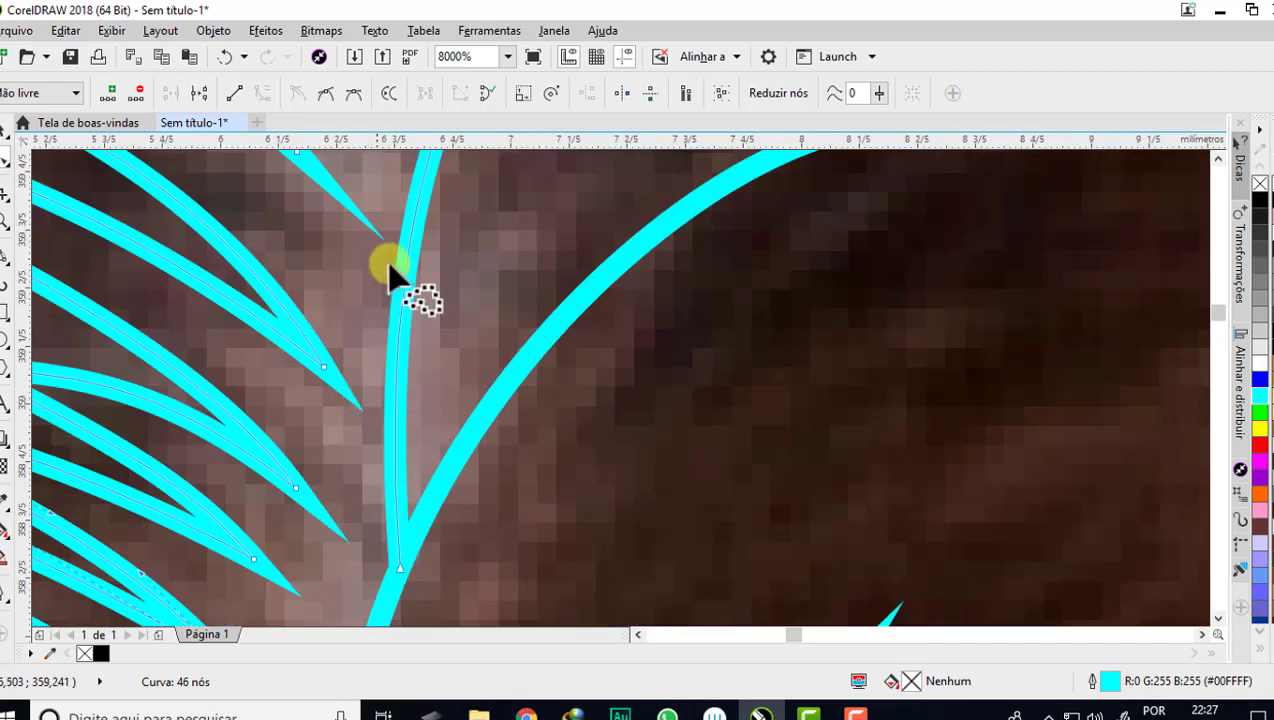
scroll(372, 275, "down", 1)
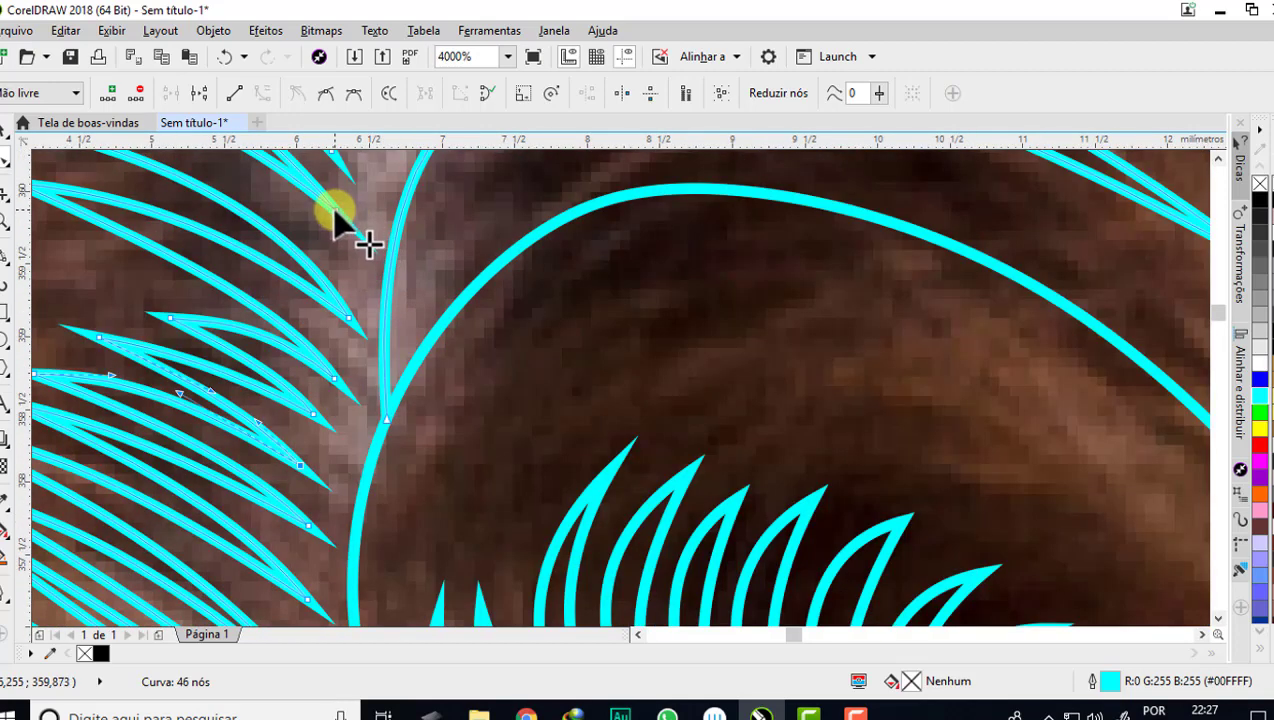
left_click_drag(337, 213, 301, 188)
scroll(336, 333, "down", 1)
scroll(347, 240, "down", 1)
scroll(378, 212, "up", 1)
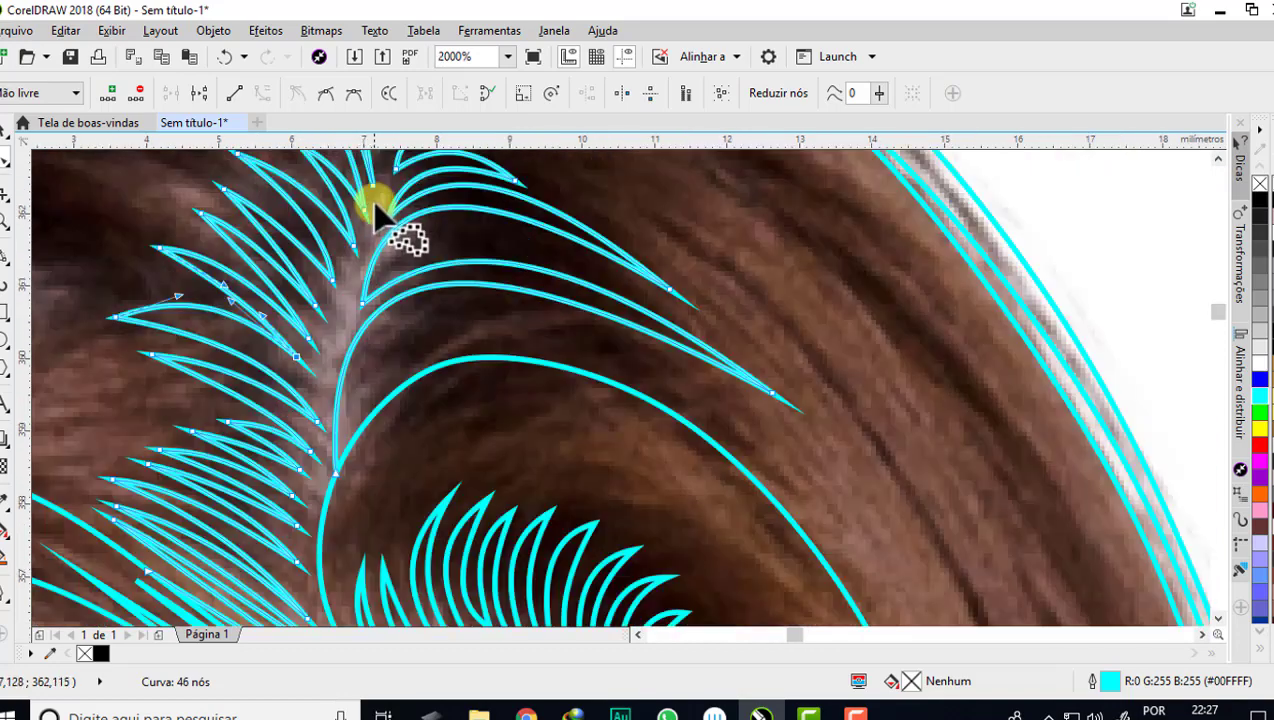
scroll(360, 205, "down", 2)
scroll(380, 195, "up", 2)
scroll(402, 180, "up", 1)
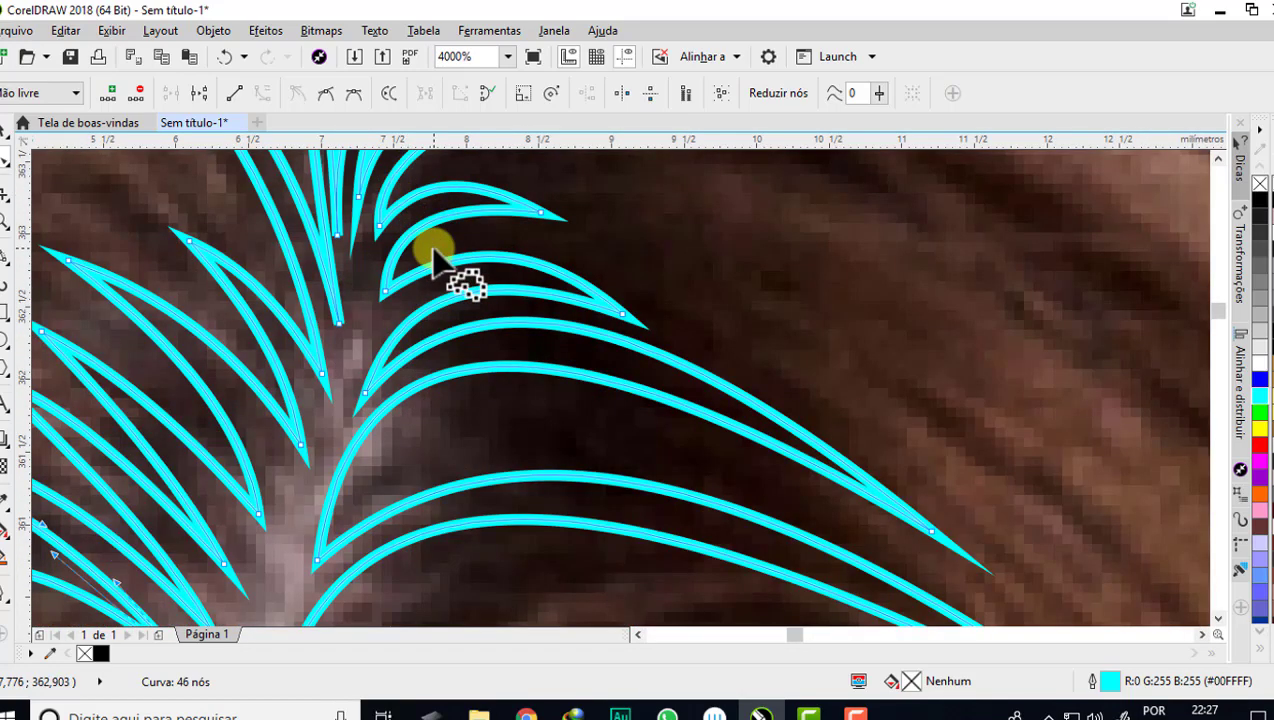
scroll(449, 256, "down", 3)
scroll(580, 338, "up", 1)
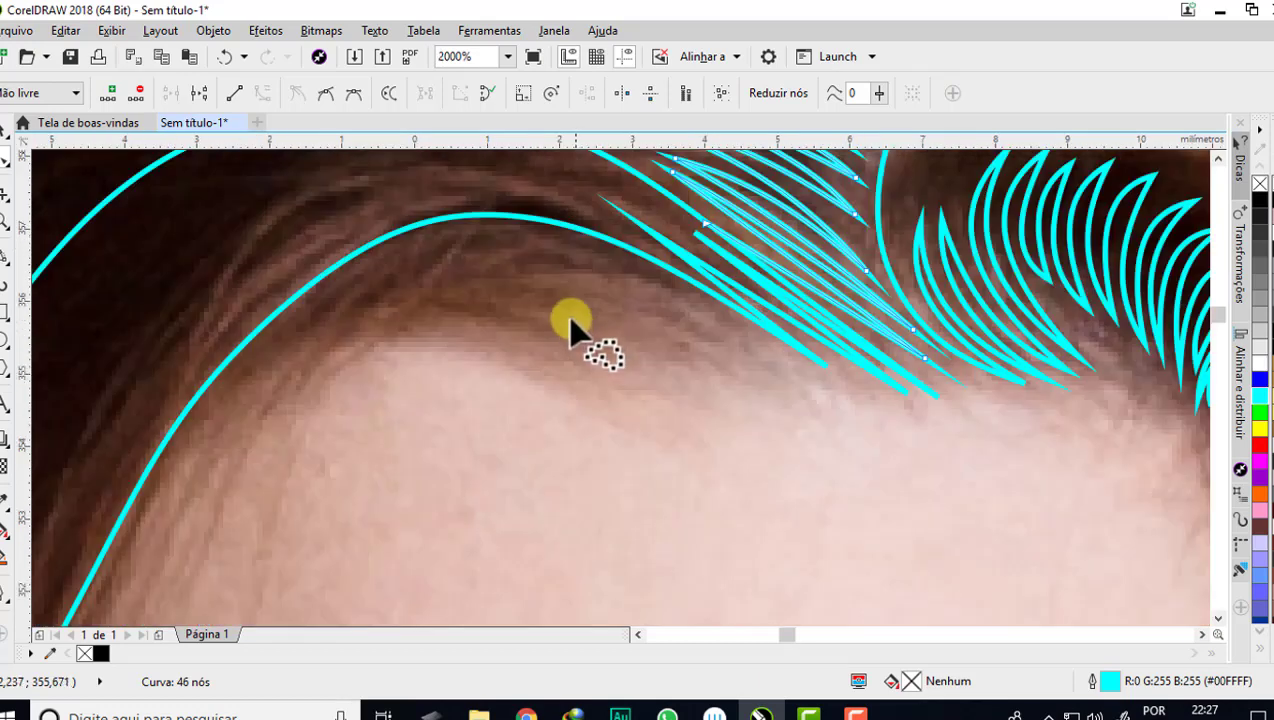
scroll(346, 312, "up", 1)
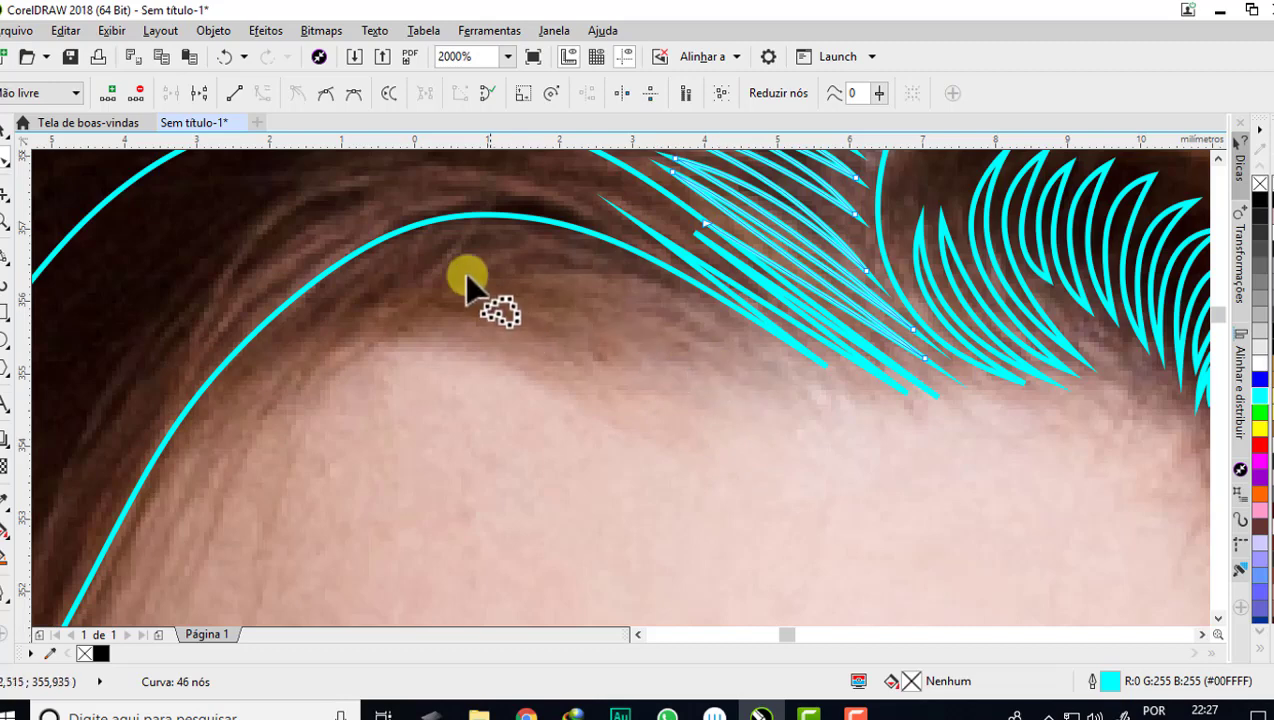
scroll(553, 382, "down", 3)
scroll(530, 300, "up", 1)
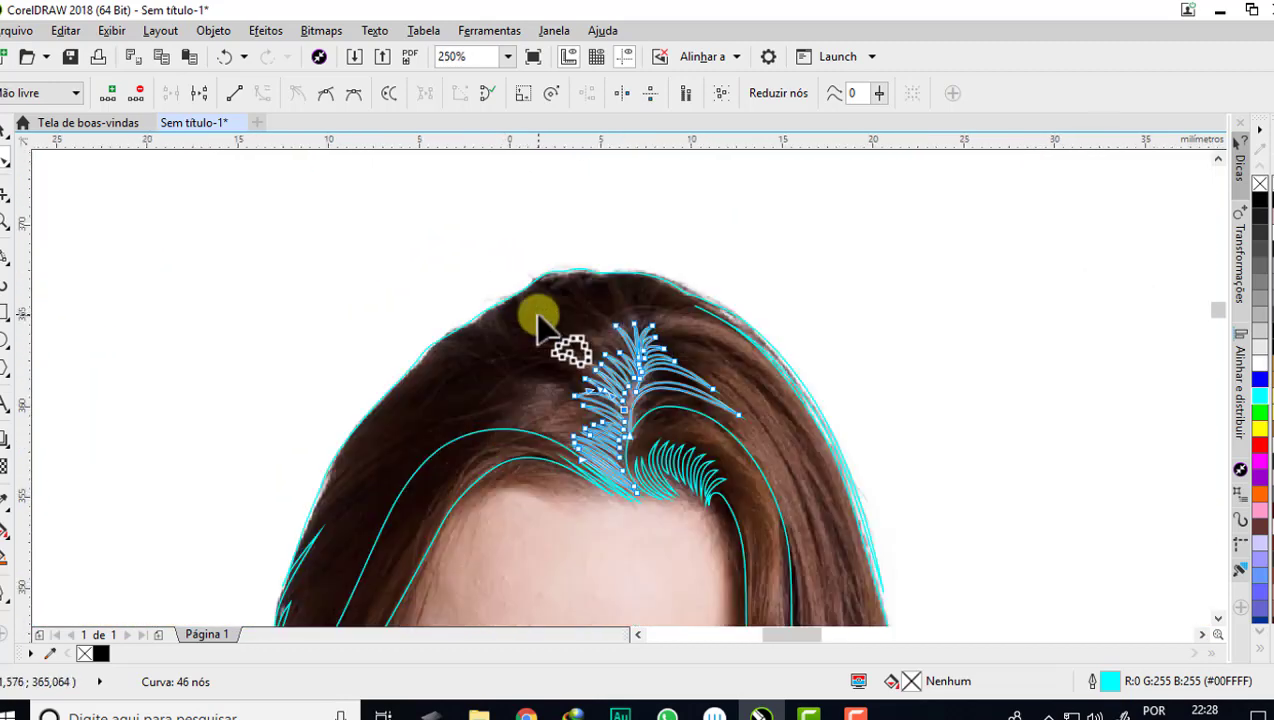
scroll(540, 313, "up", 1)
scroll(527, 267, "down", 1)
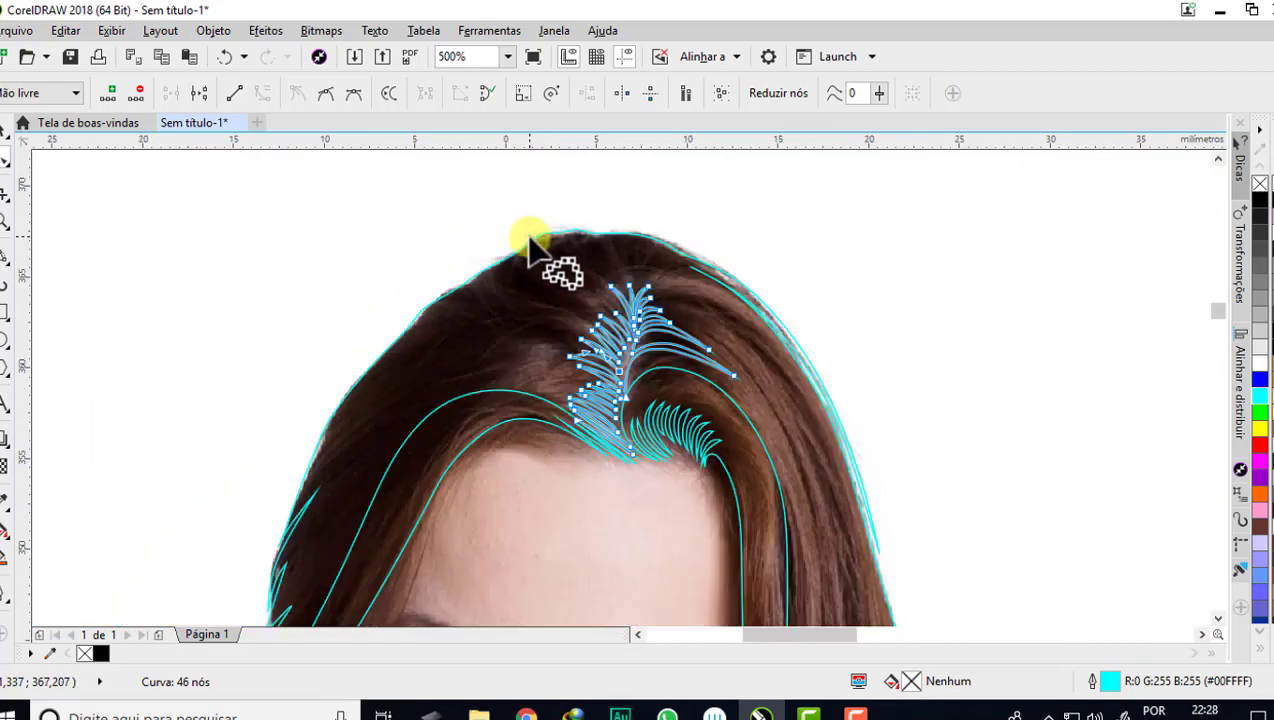
scroll(522, 300, "down", 2)
scroll(510, 380, "up", 1)
scroll(503, 413, "up", 1)
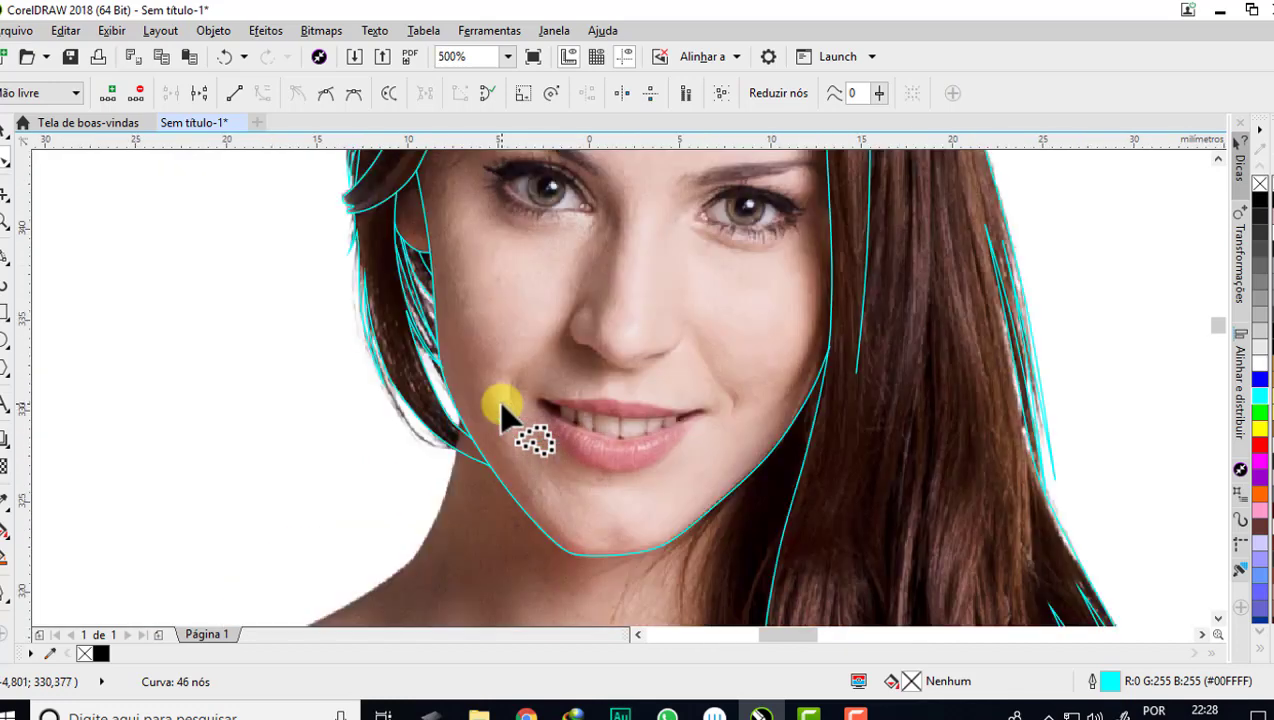
scroll(510, 412, "down", 1)
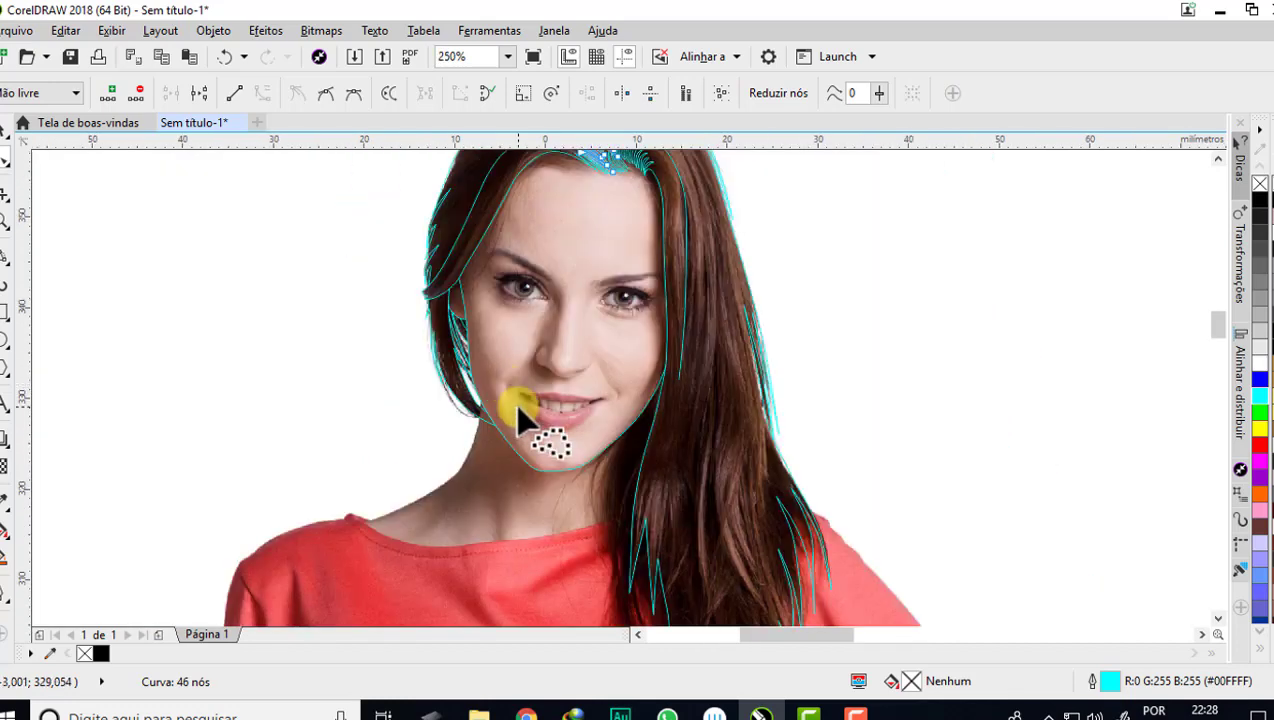
scroll(518, 412, "down", 1)
- Marquee-select all 13 traced curves and set their outline width to 1 px
left_click(8, 132)
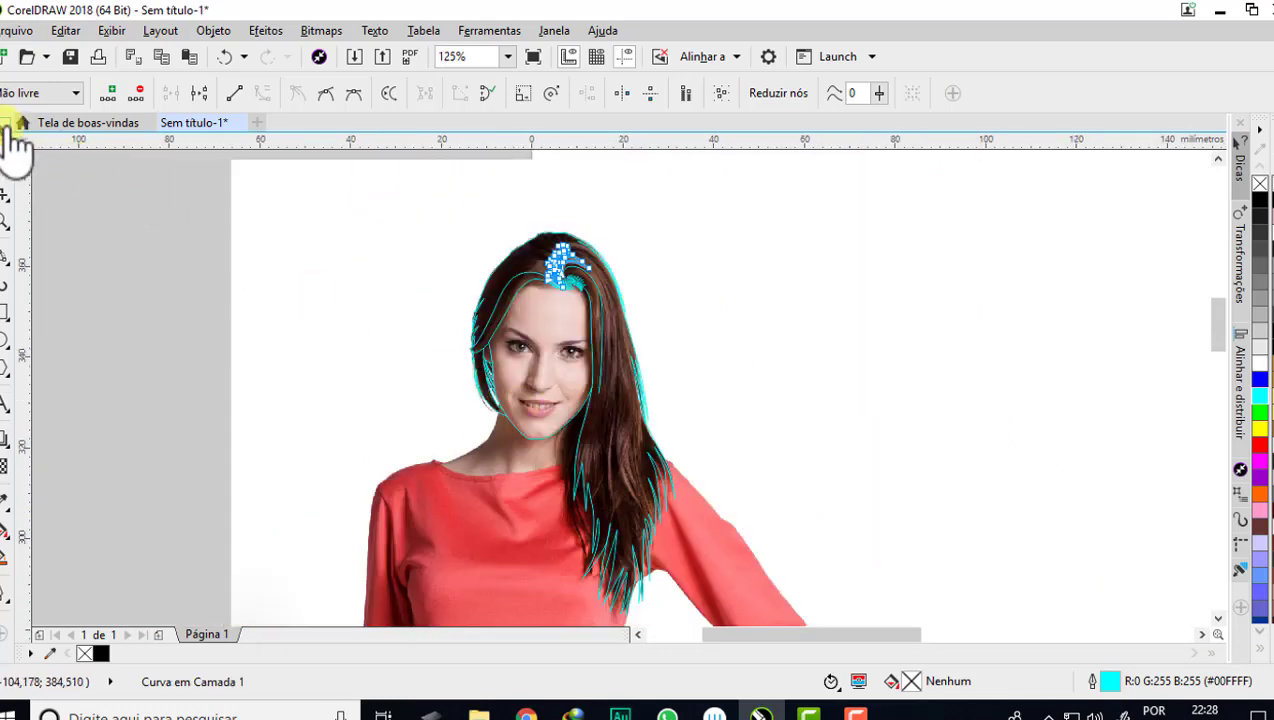
left_click_drag(398, 188, 729, 590)
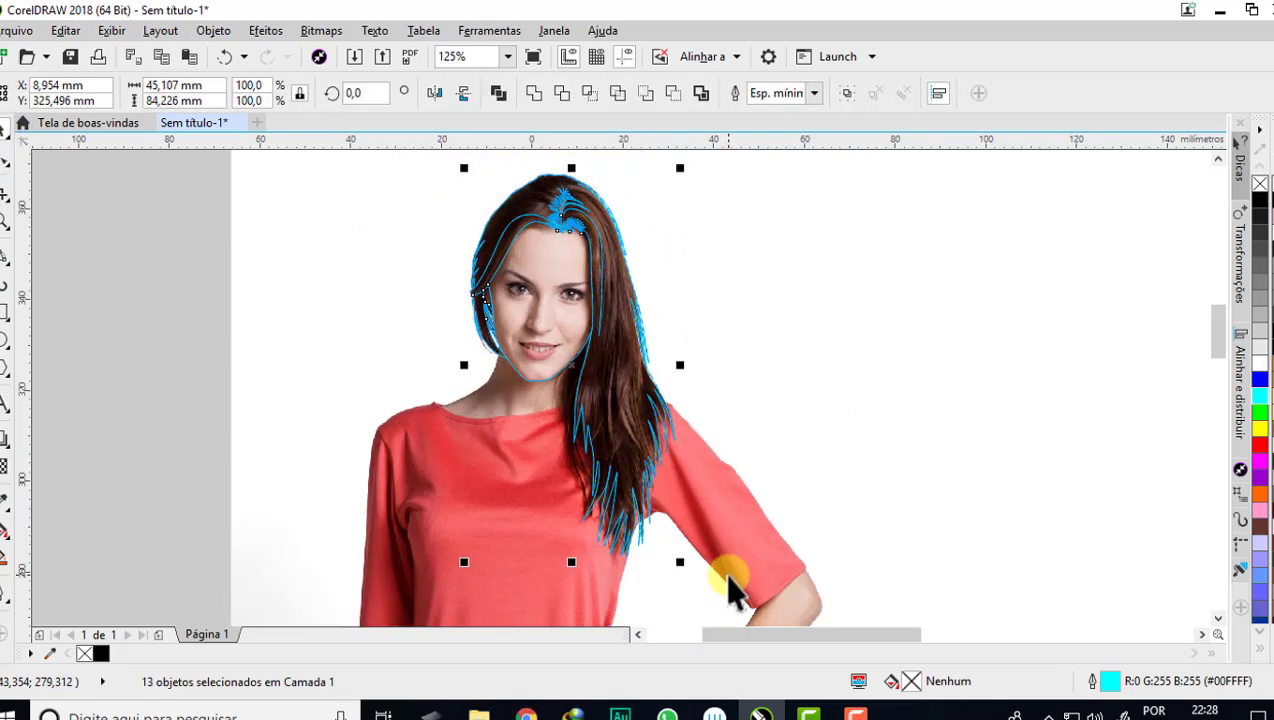
scroll(594, 228, "up", 2)
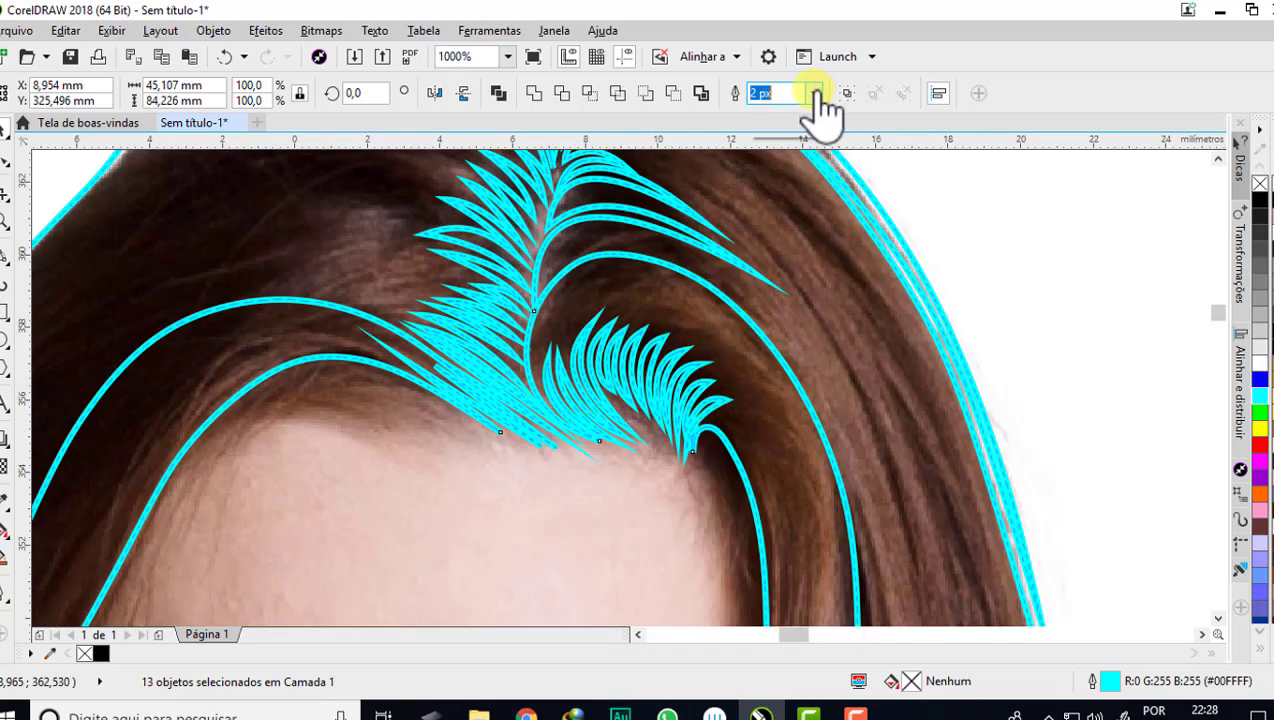
left_click(816, 93)
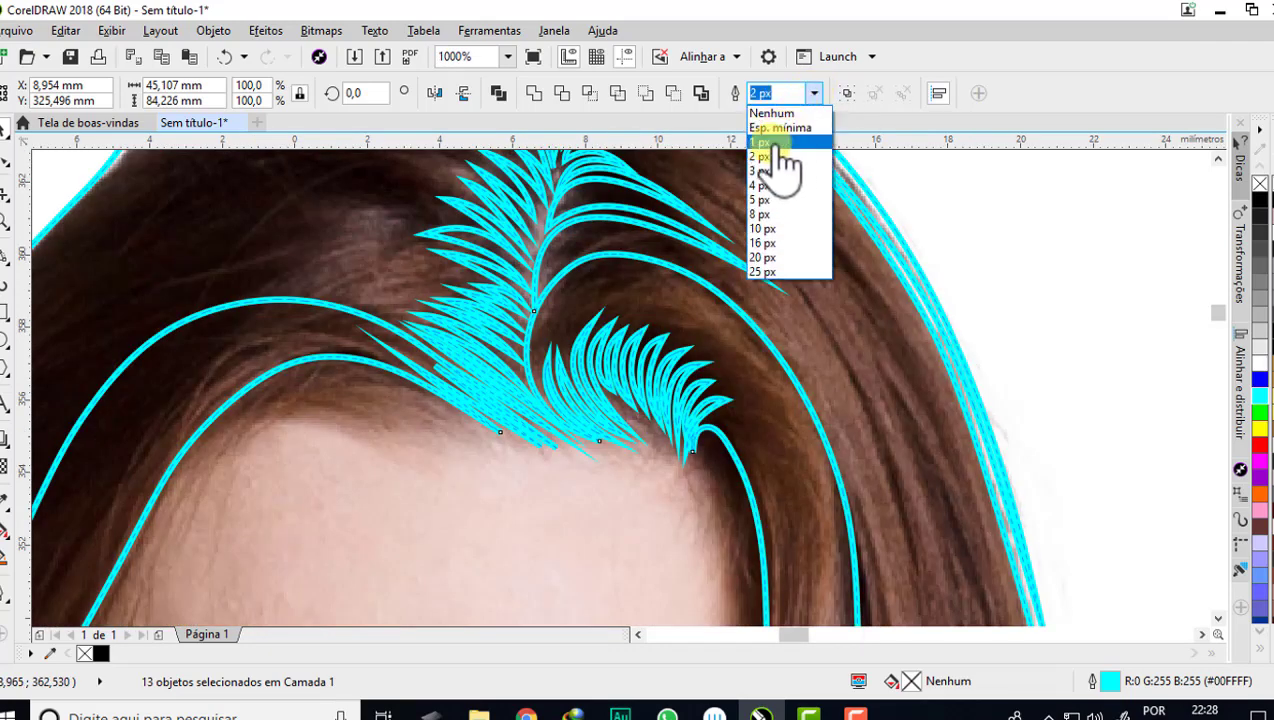
left_click(770, 150)
scroll(630, 205, "down", 2)
scroll(520, 540, "up", 2)
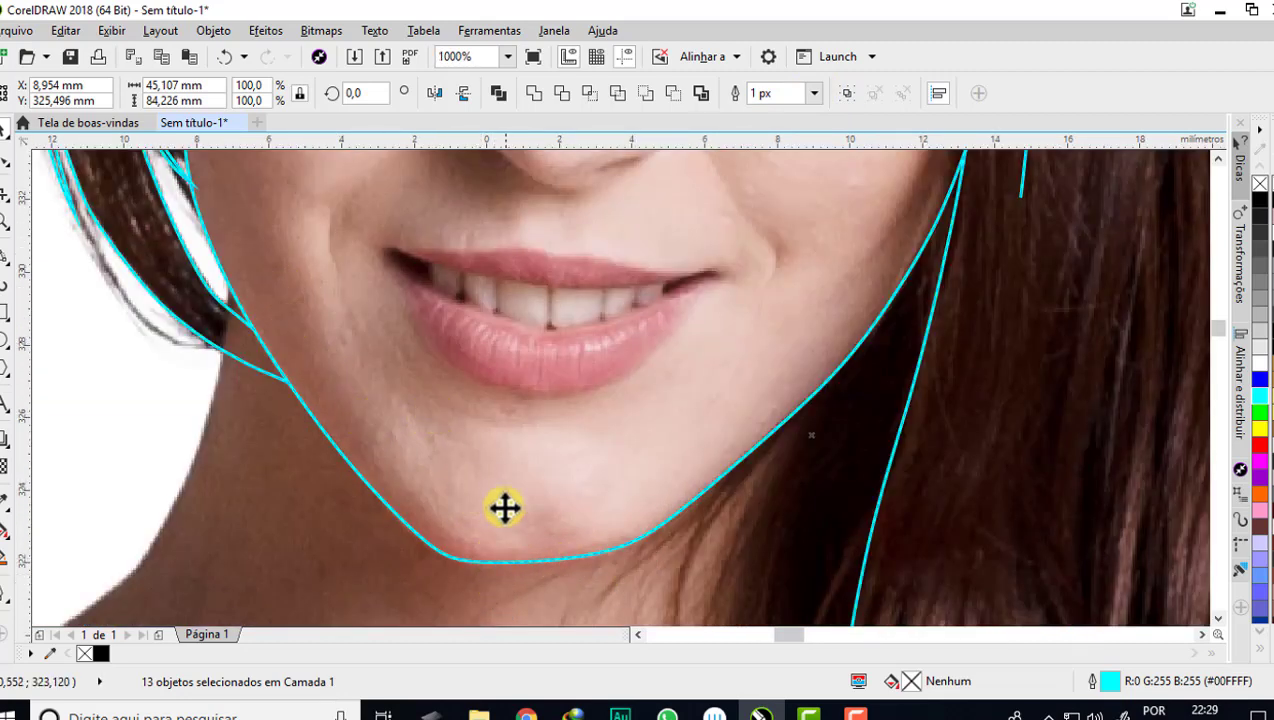
scroll(504, 508, "down", 1)
scroll(504, 508, "down", 1)
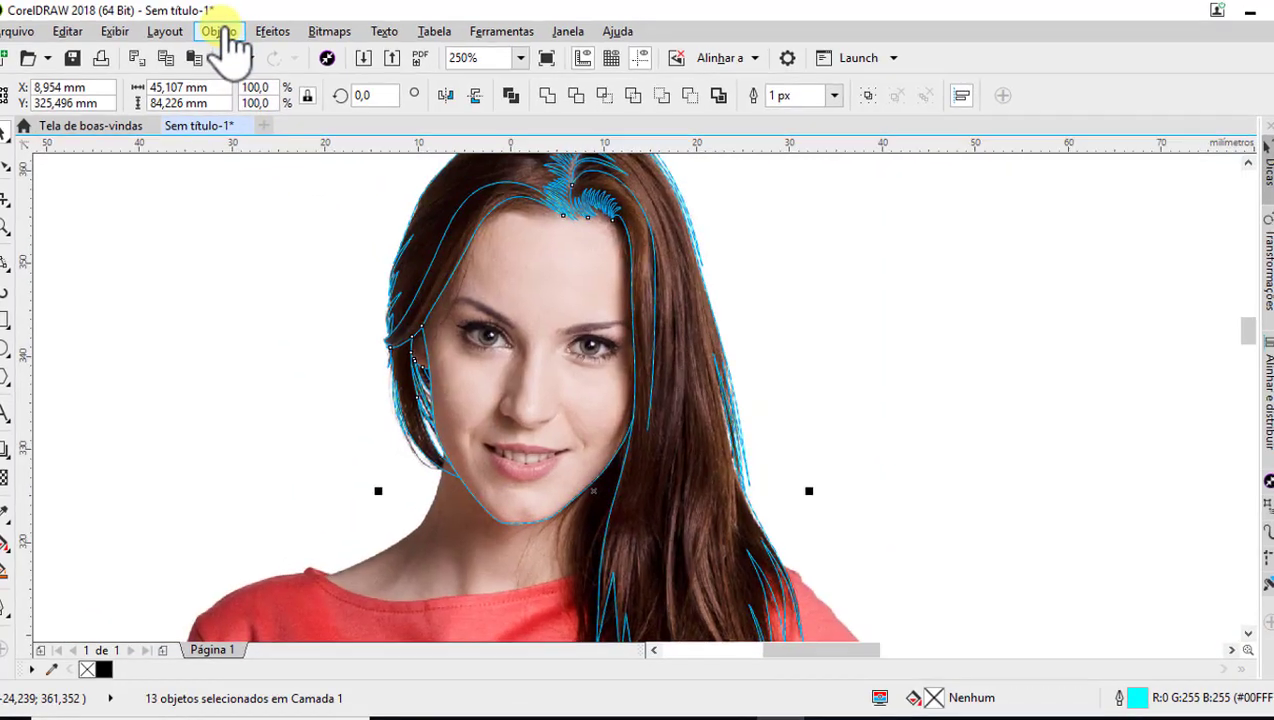
- Convert the 13 selected curve outlines to objects and weld them into one curve
left_click(222, 33)
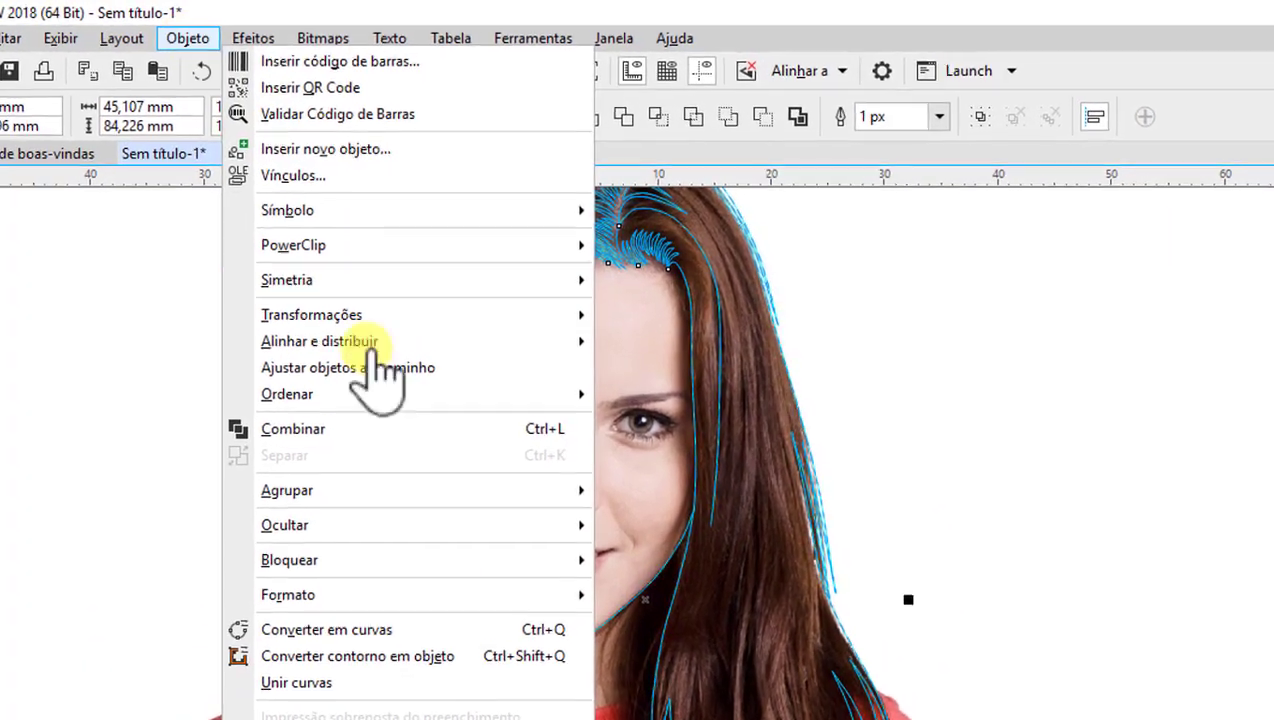
left_click(375, 658)
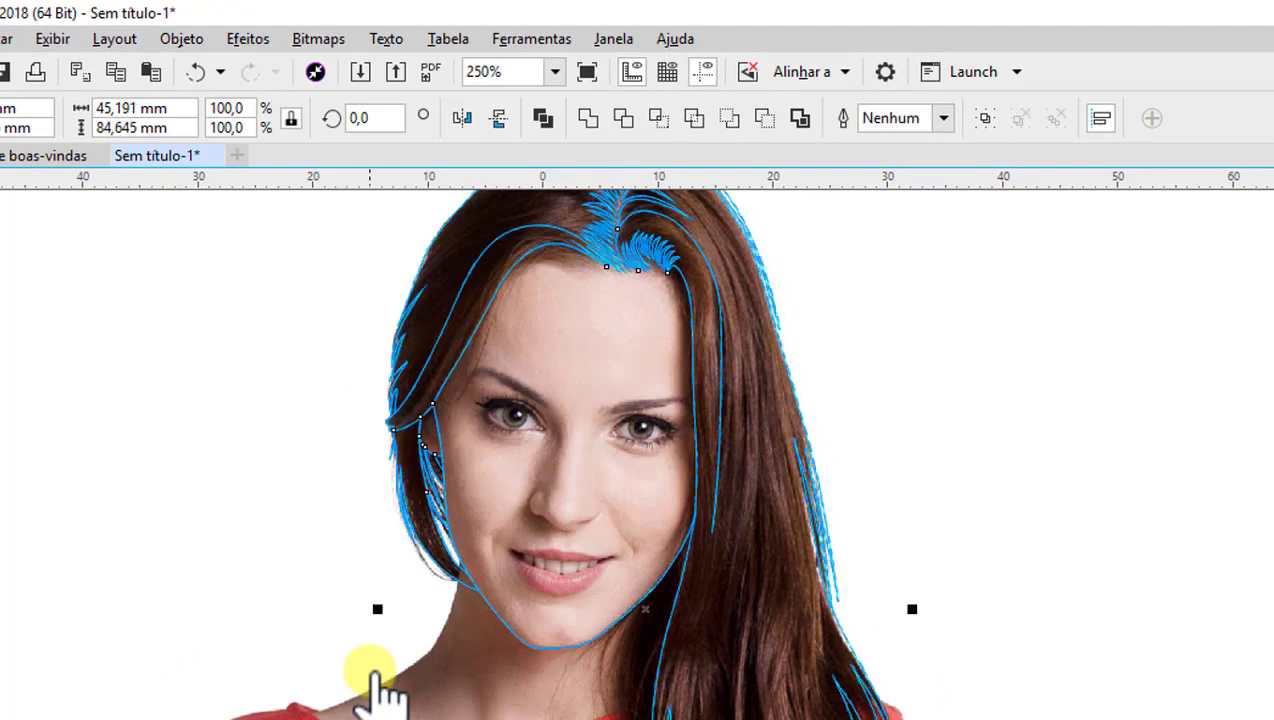
scroll(505, 462, "down", 1)
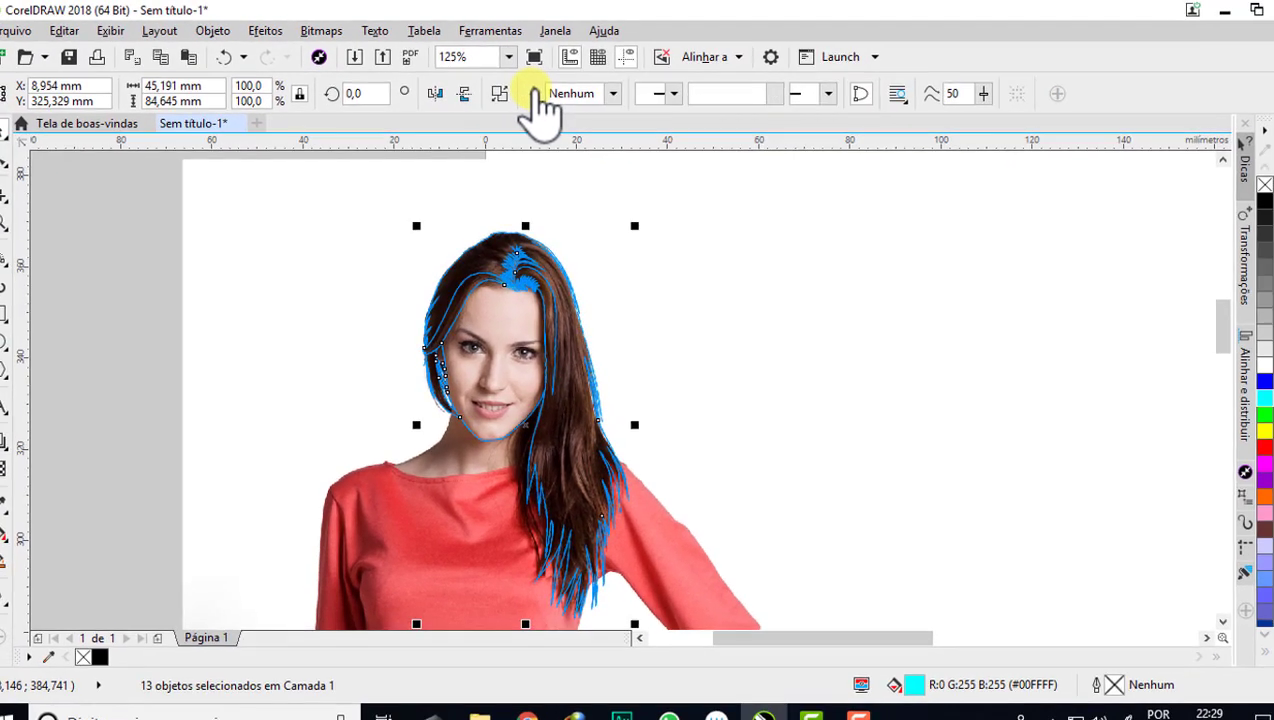
left_click(588, 120)
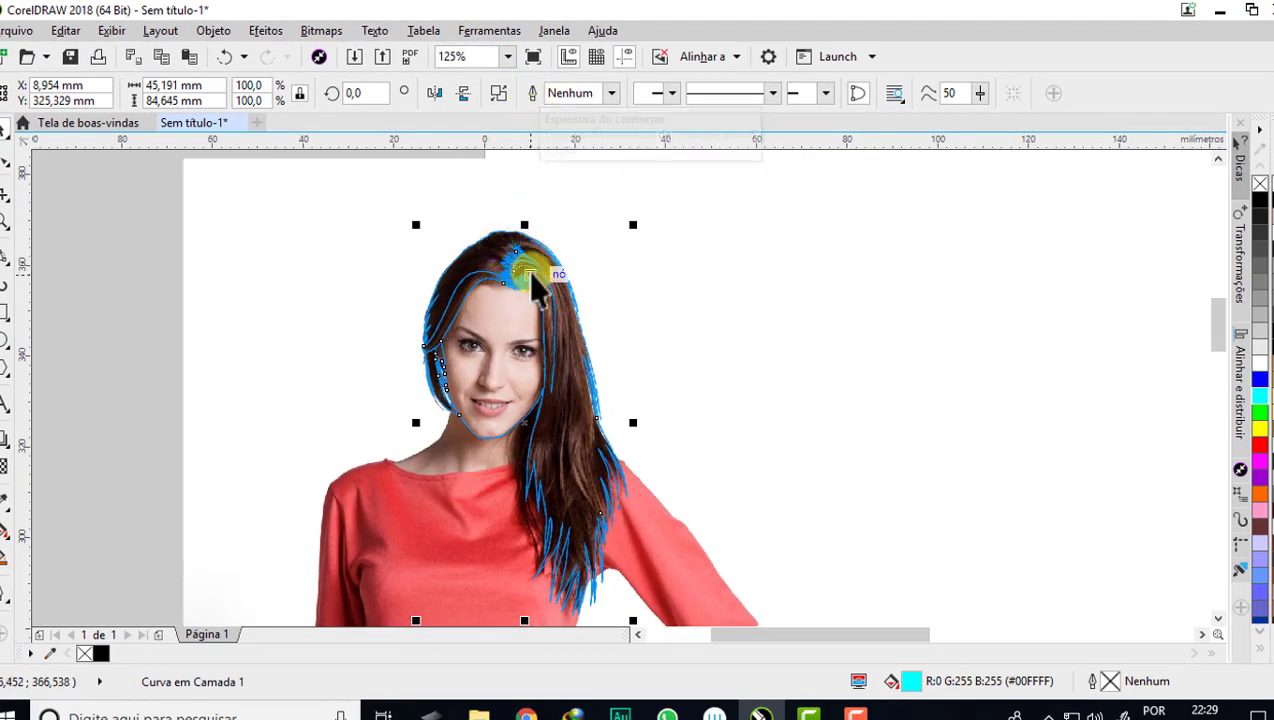
scroll(528, 271, "up", 1)
scroll(506, 225, "up", 2)
scroll(506, 230, "up", 1)
scroll(508, 235, "up", 1)
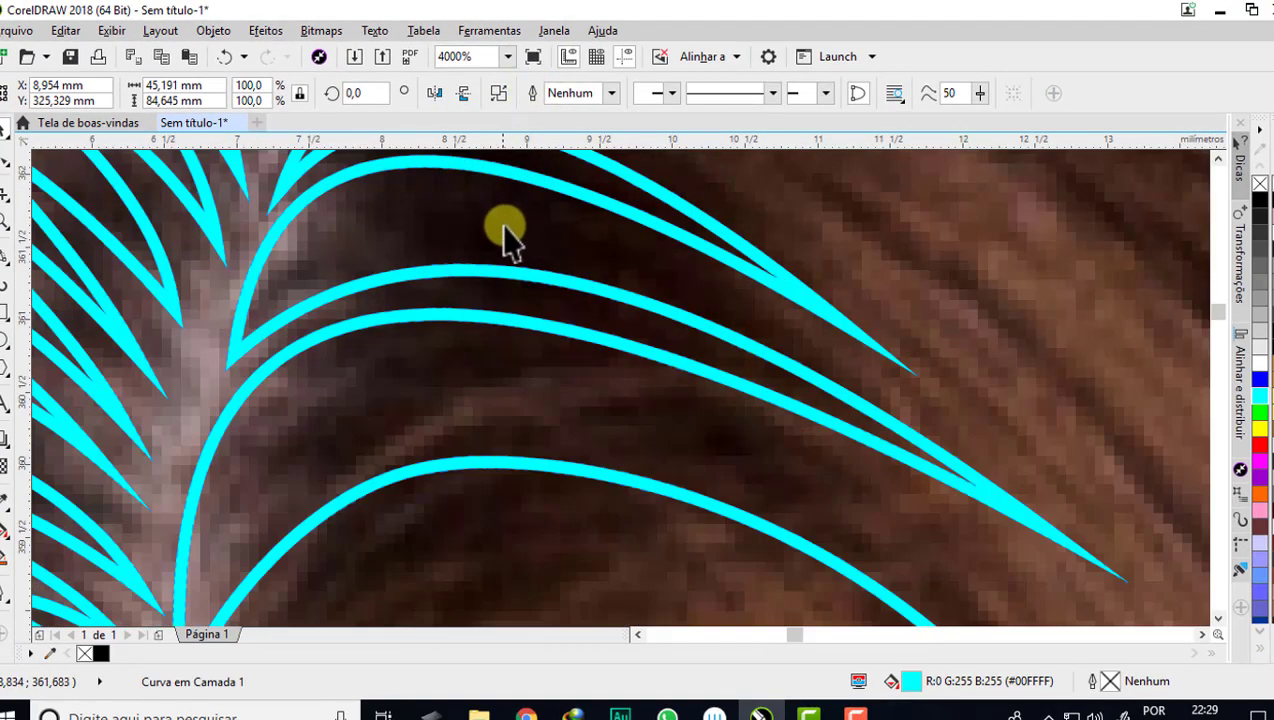
scroll(508, 238, "down", 1)
scroll(506, 245, "down", 1)
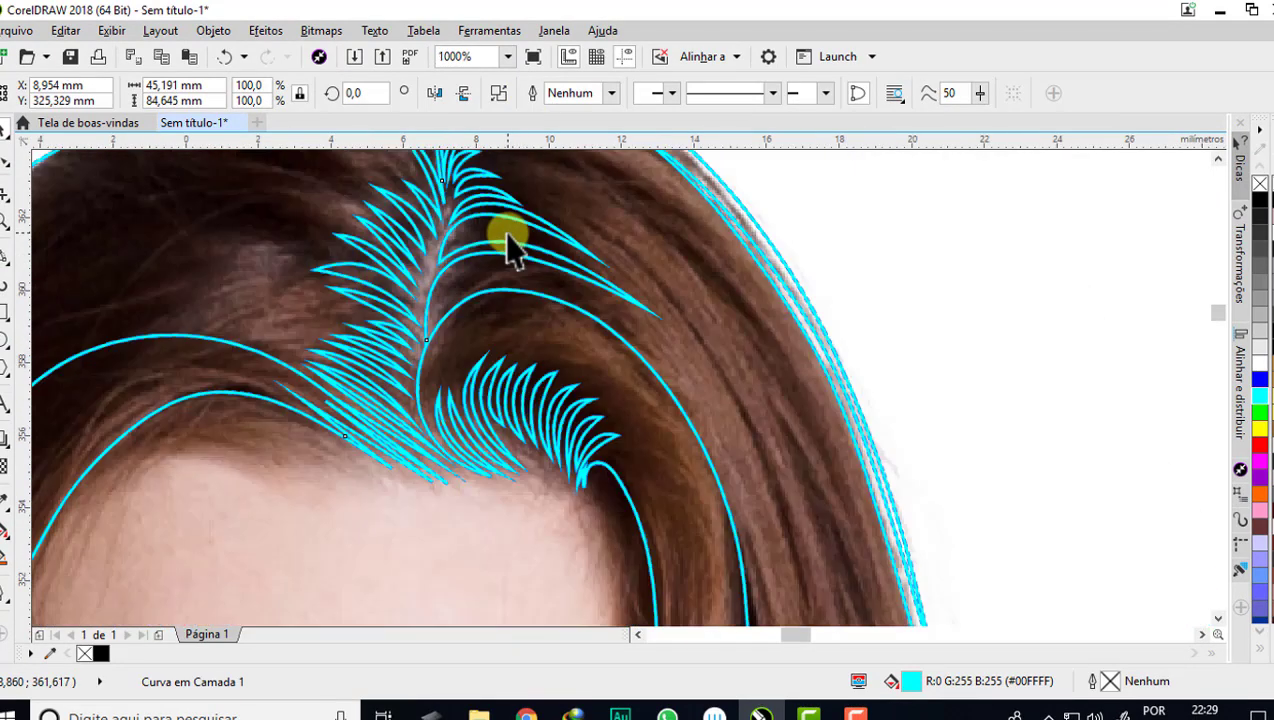
scroll(490, 262, "down", 2)
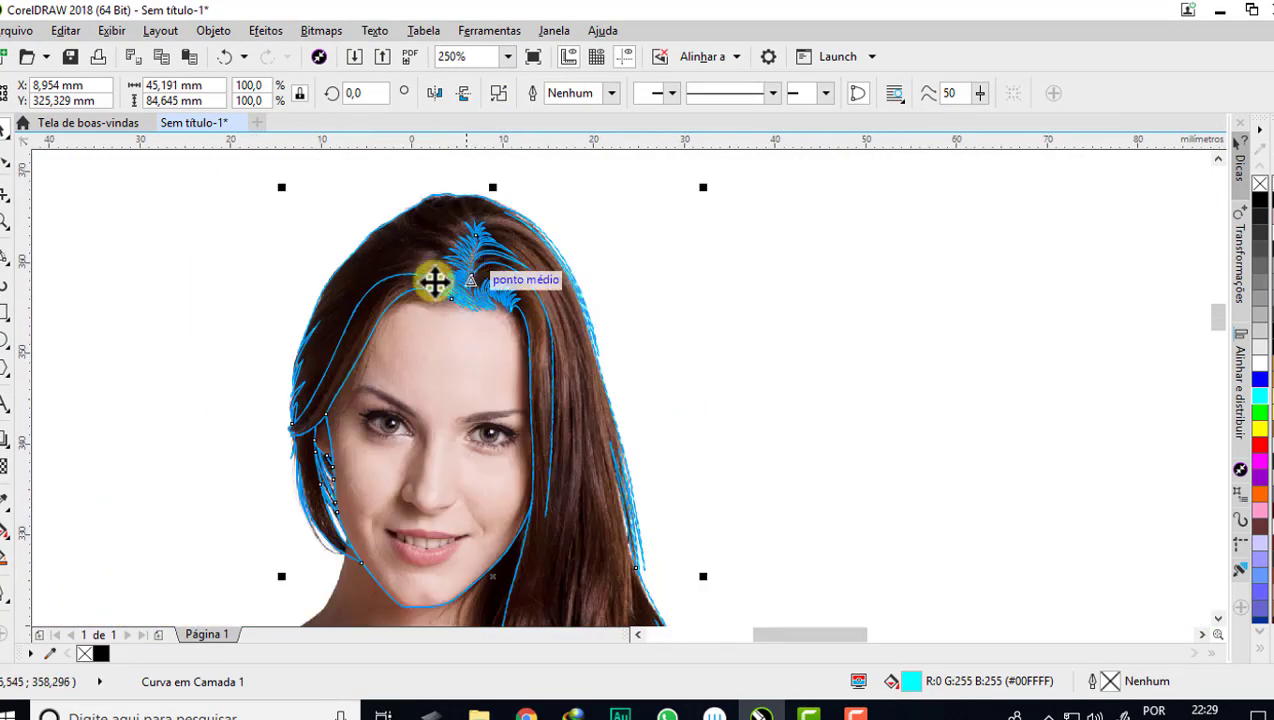
- Deselect everything, zoom into the chin, and select the chin outline curve
left_click(233, 270)
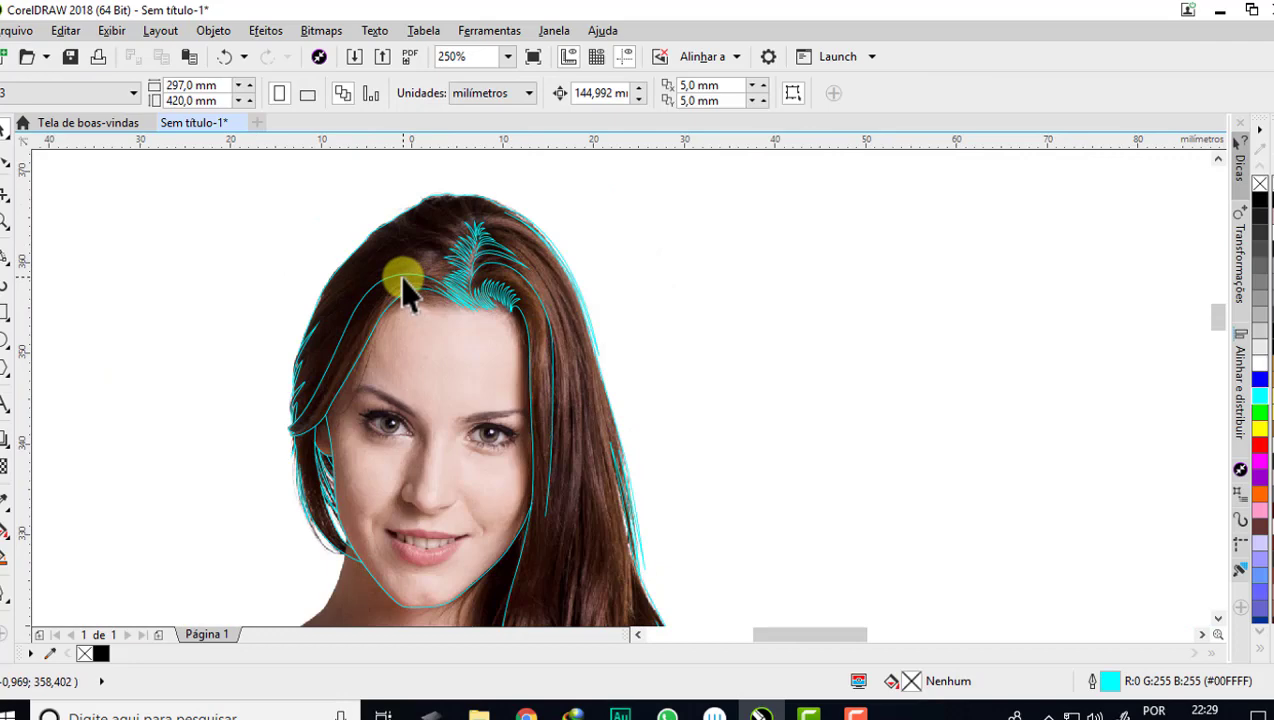
scroll(398, 276, "down", 1)
scroll(398, 436, "up", 2)
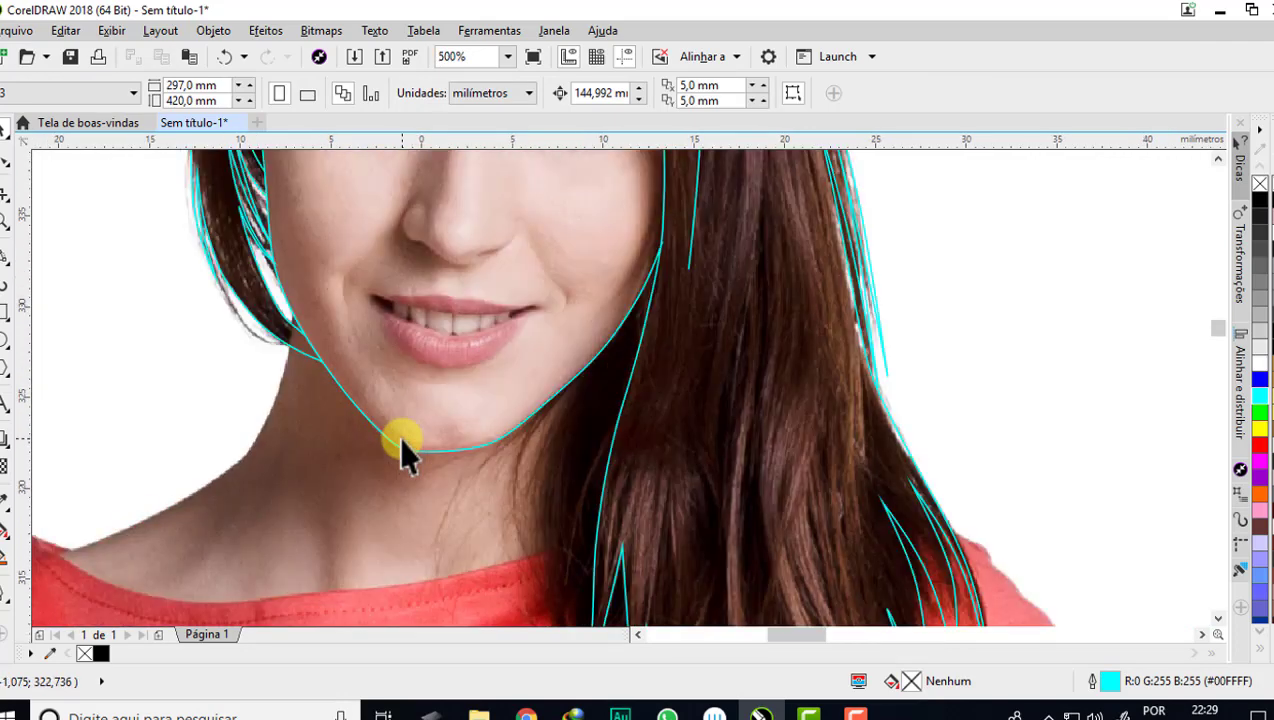
left_click_drag(398, 436, 345, 394)
left_click(396, 448)
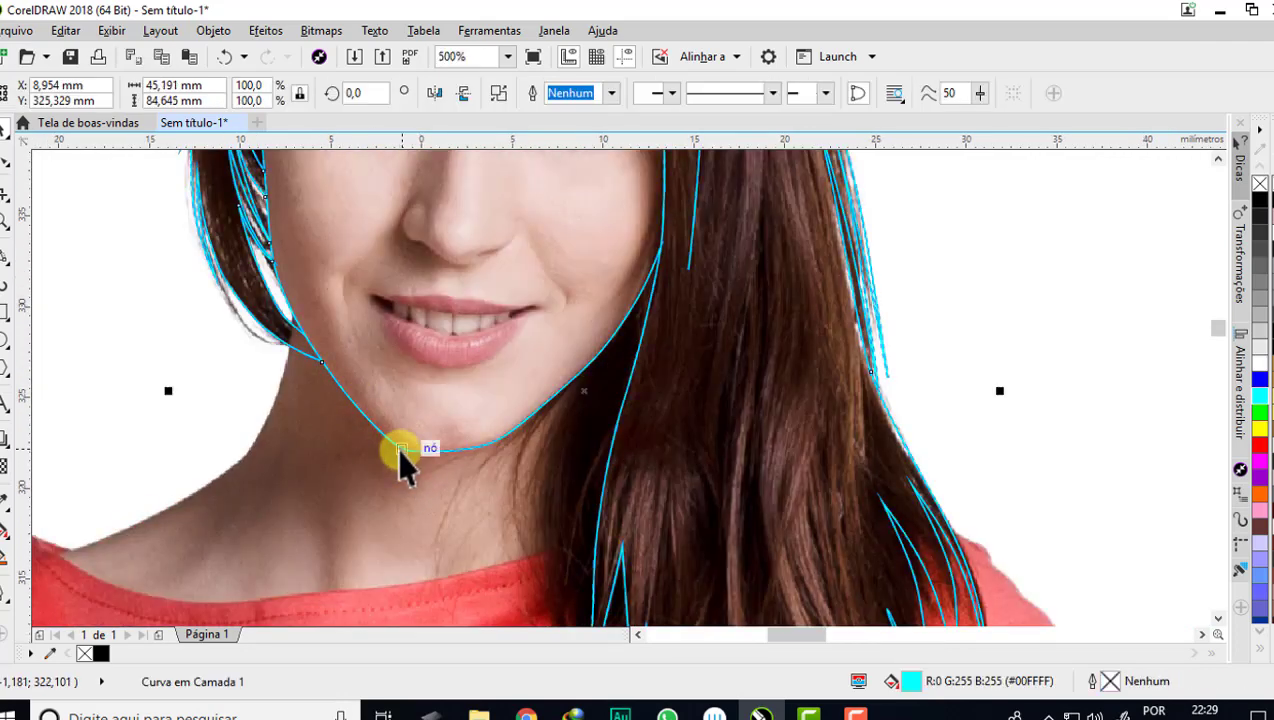
- Reduce the combined curve from 1619 to 465 nodes and select the chin's bottom node
left_click(10, 160)
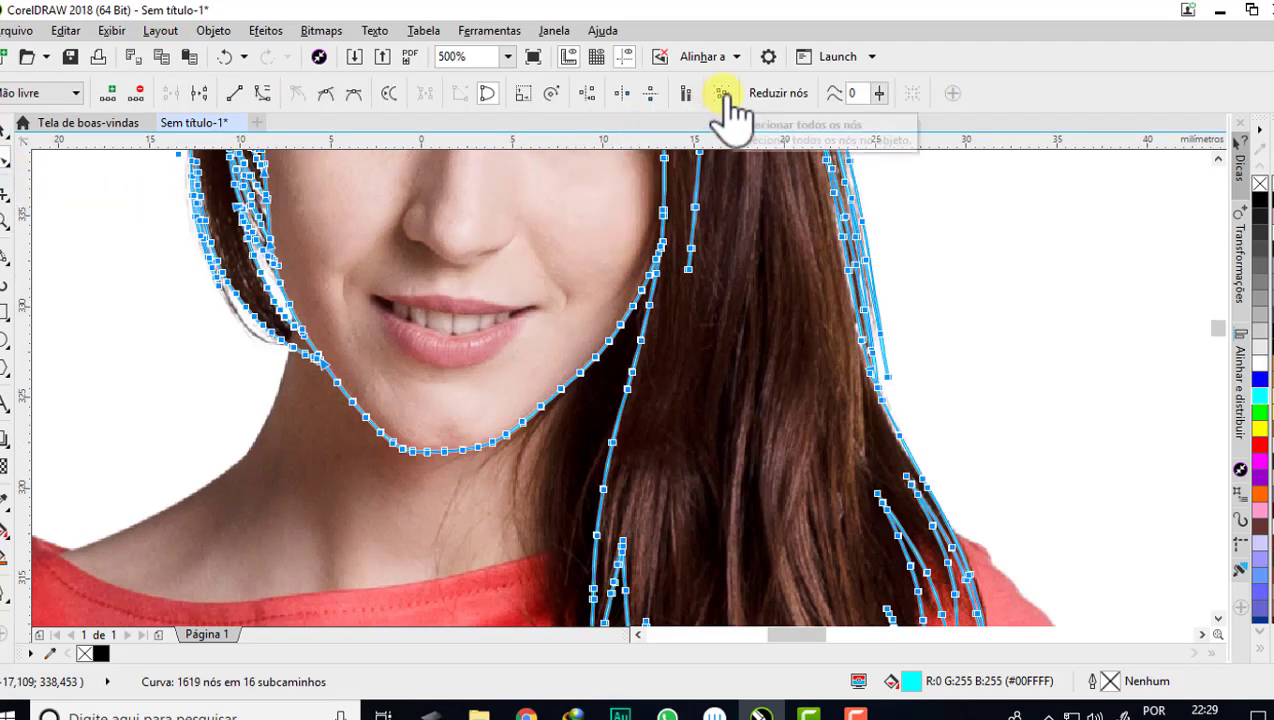
left_click(770, 108)
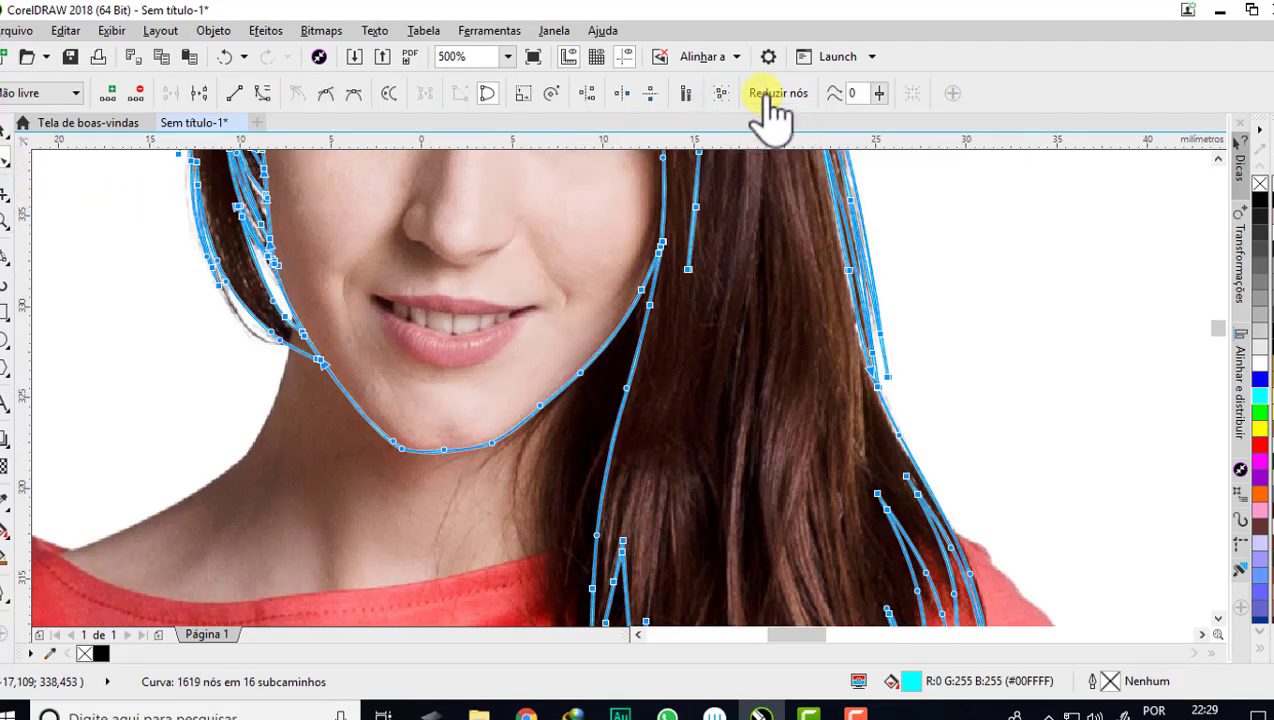
scroll(445, 480, "up", 1)
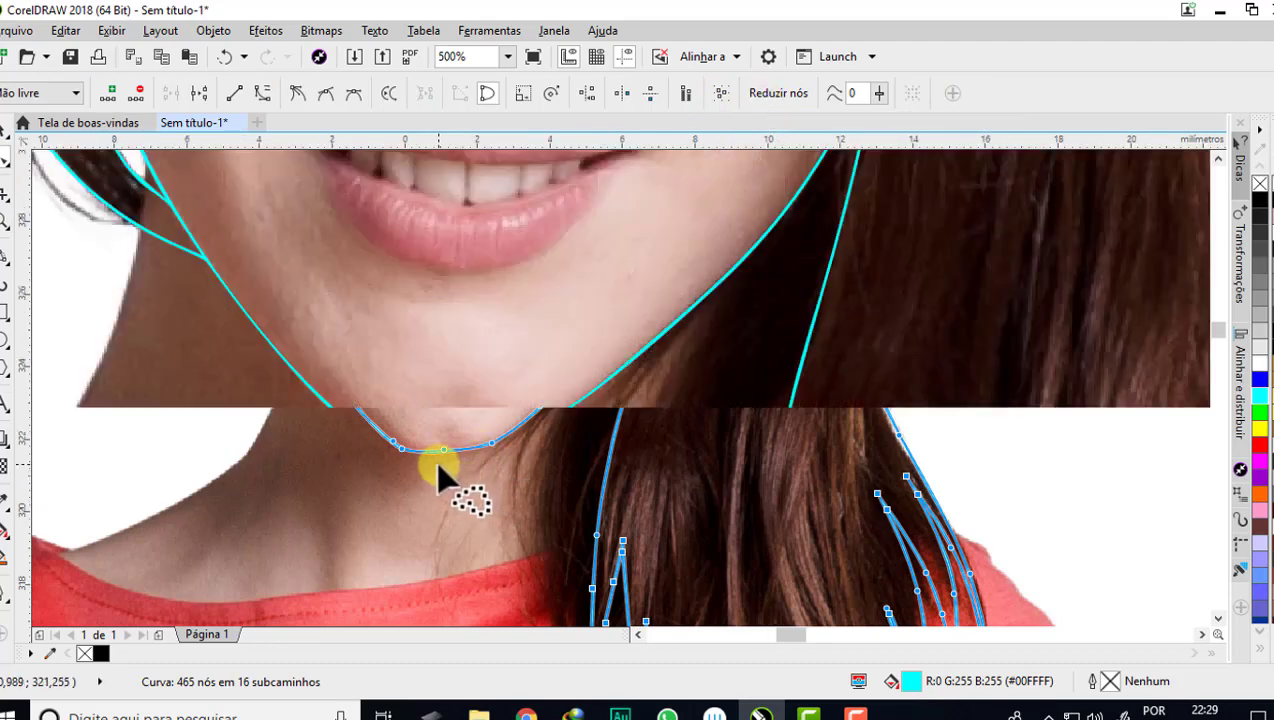
left_click(437, 478)
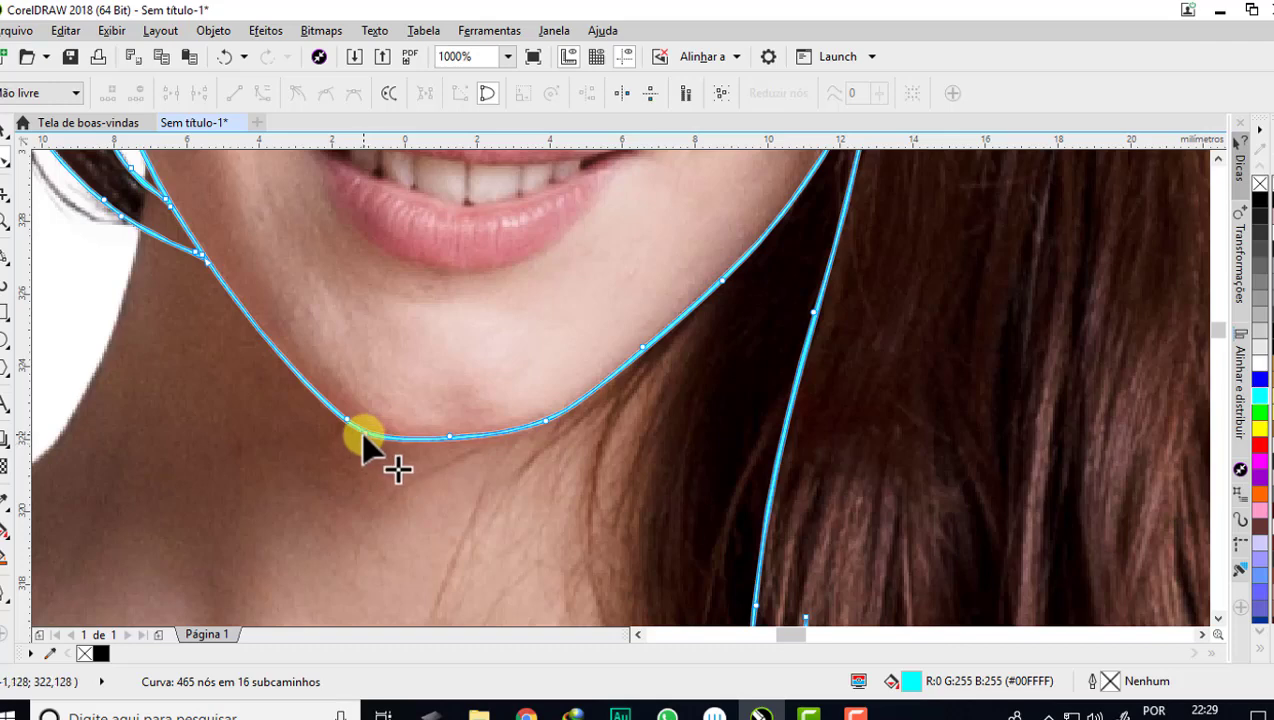
left_click(364, 437)
scroll(362, 431, "up", 1)
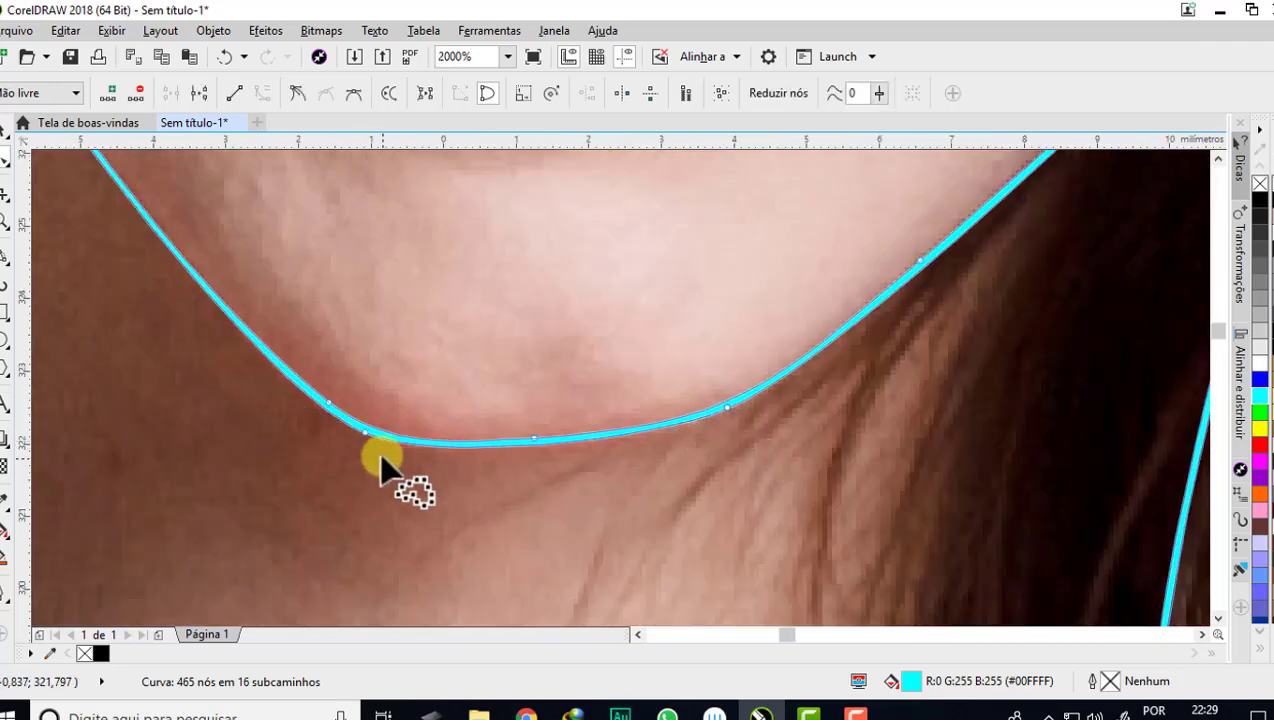
left_click(364, 432)
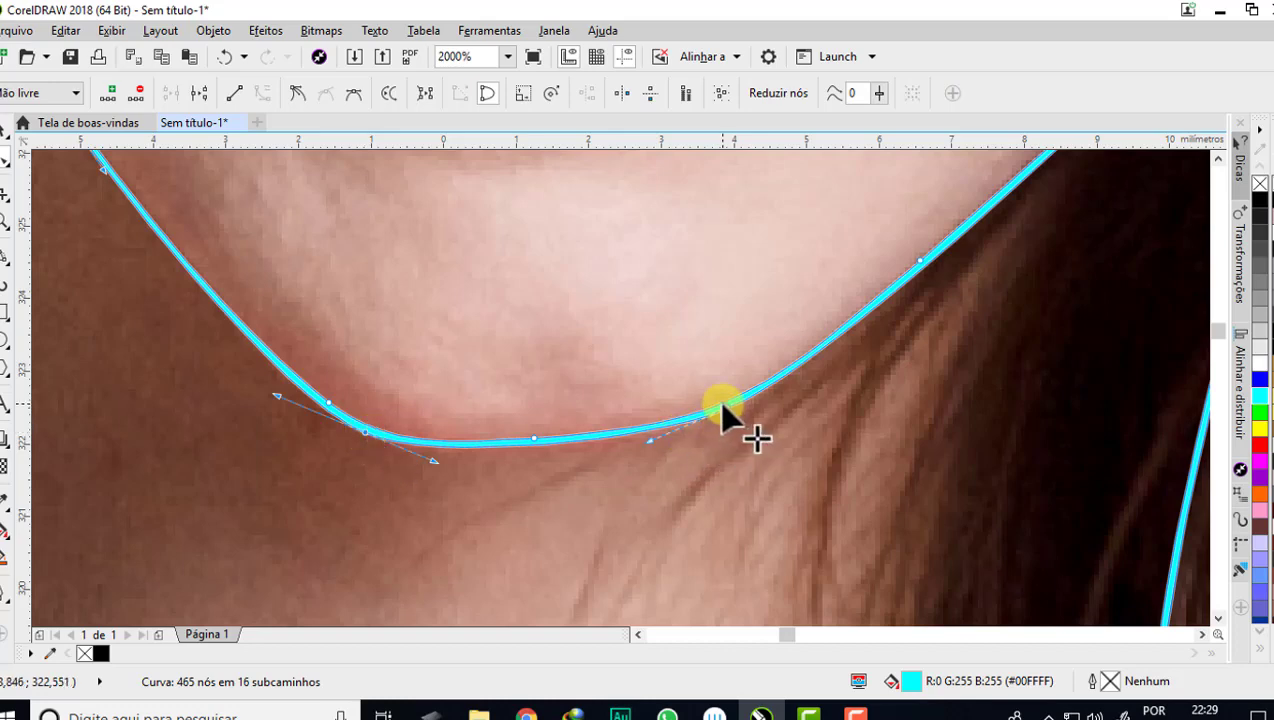
- Undo an unwanted chin bulge and move the bottom chin node down onto the jawline
left_click_drag(534, 443, 527, 465)
key("ctrl+z")
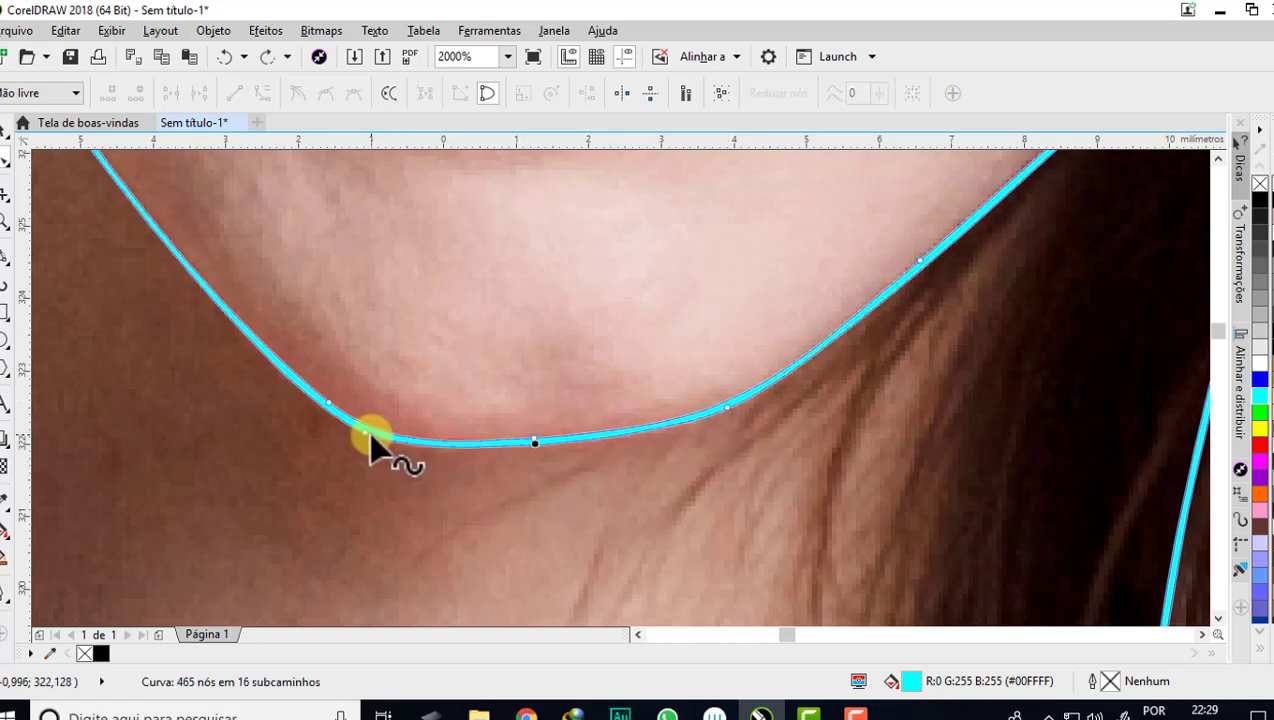
left_click(363, 431)
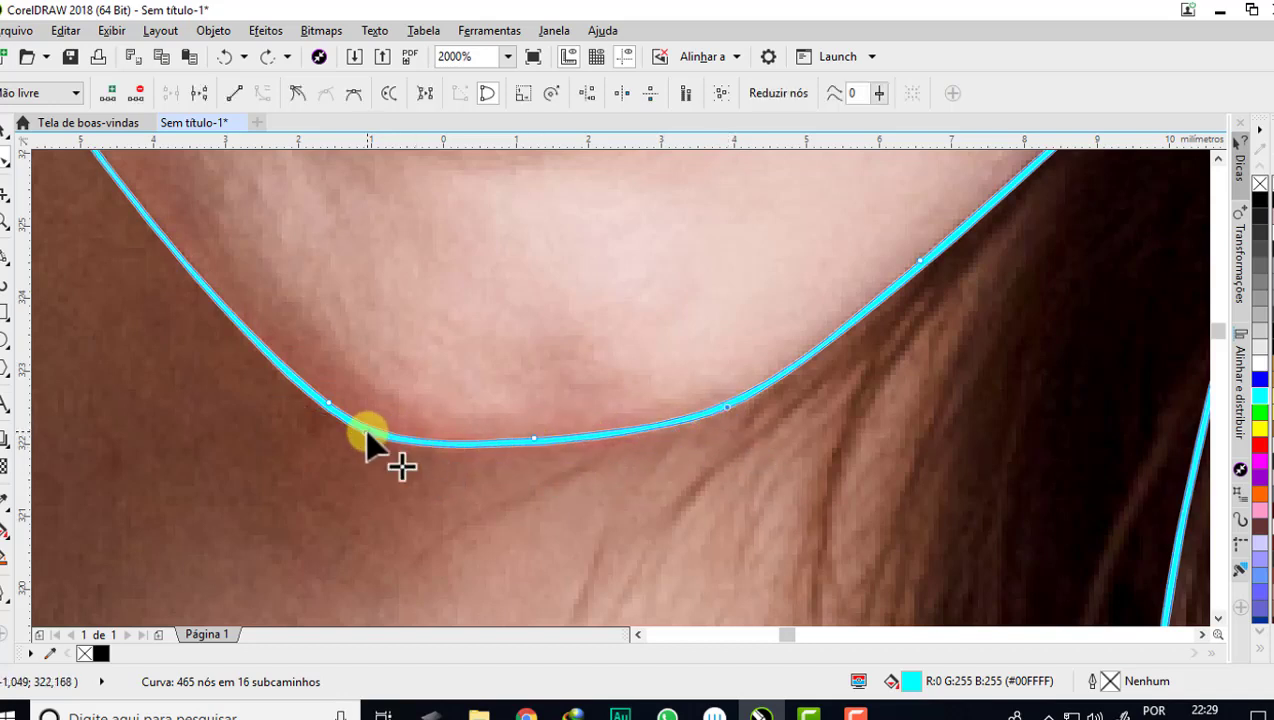
left_click_drag(366, 432, 361, 463)
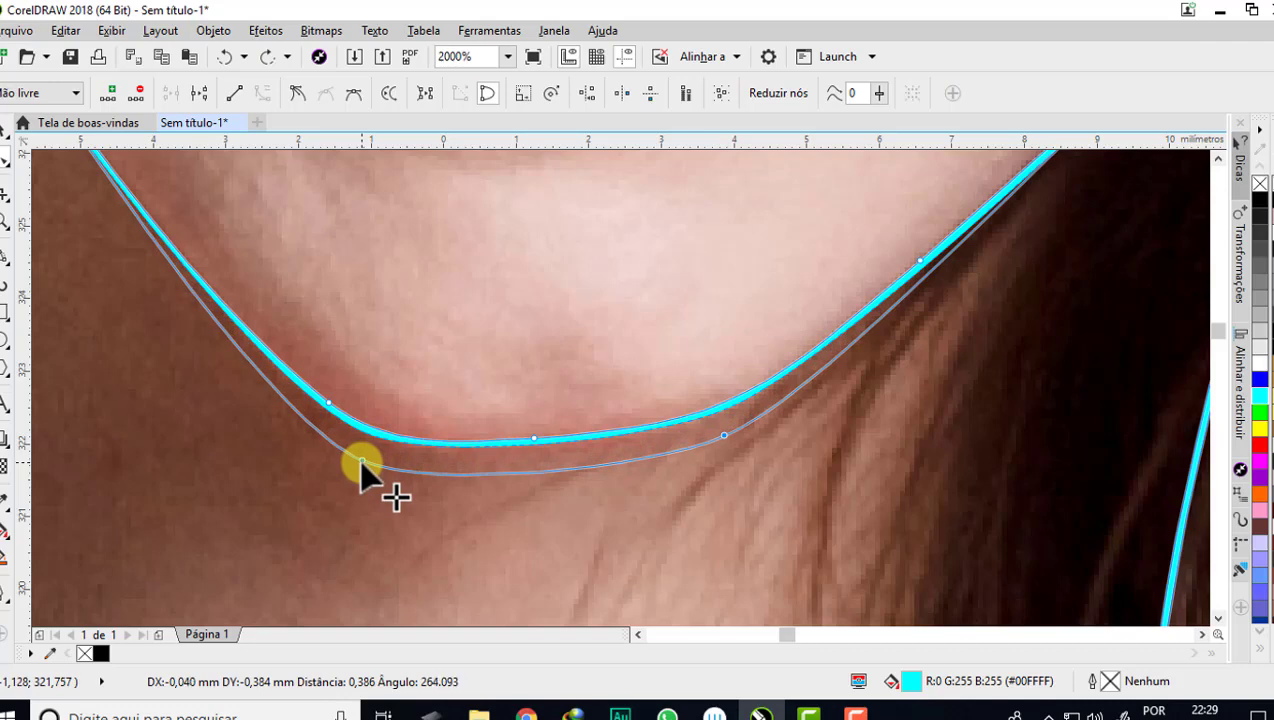
scroll(390, 449, "down", 2)
scroll(384, 449, "up", 1)
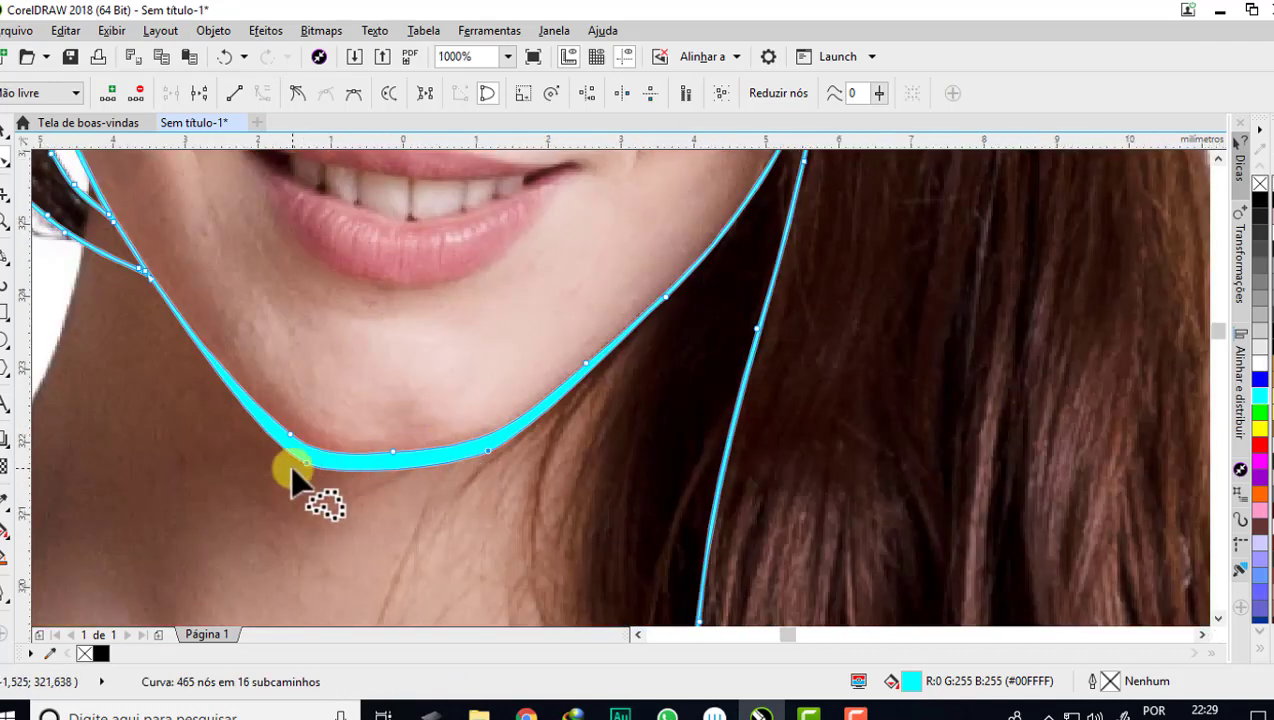
scroll(290, 464, "up", 1)
- Adjust the nodes at the chin's lower left and where the lines cross
left_click_drag(318, 459, 318, 463)
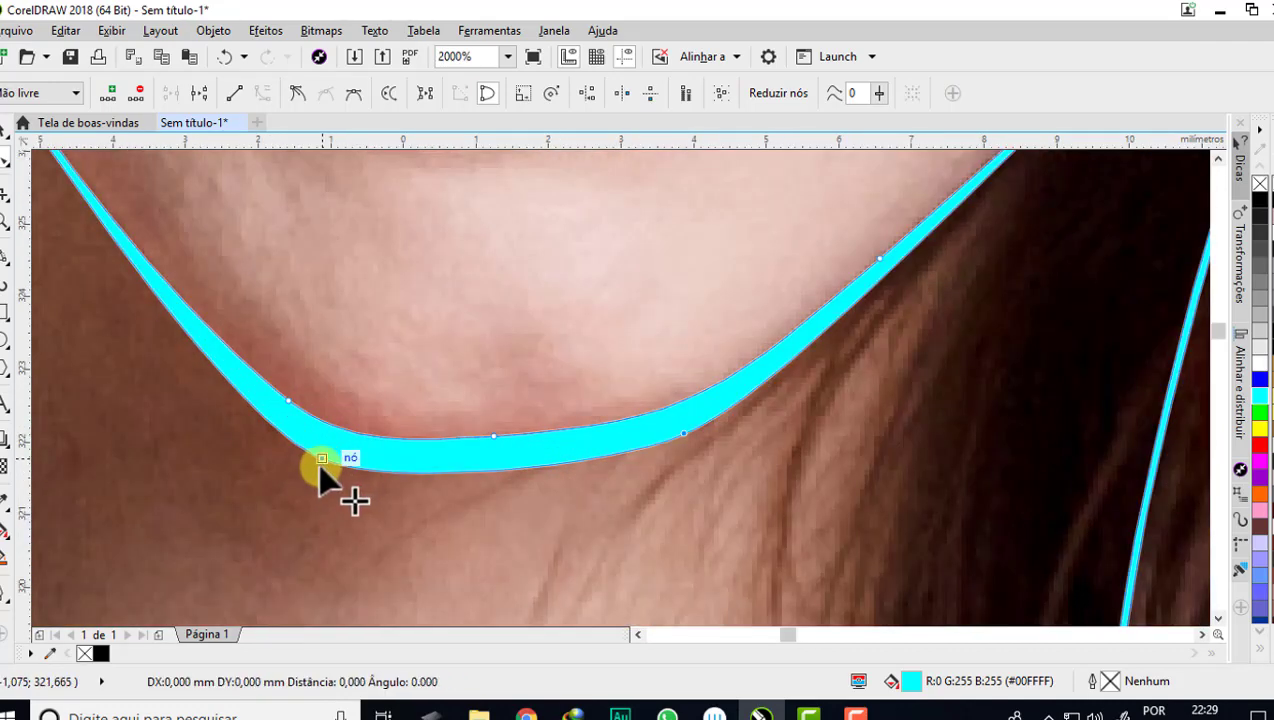
scroll(340, 475, "down", 1)
scroll(193, 285, "up", 2)
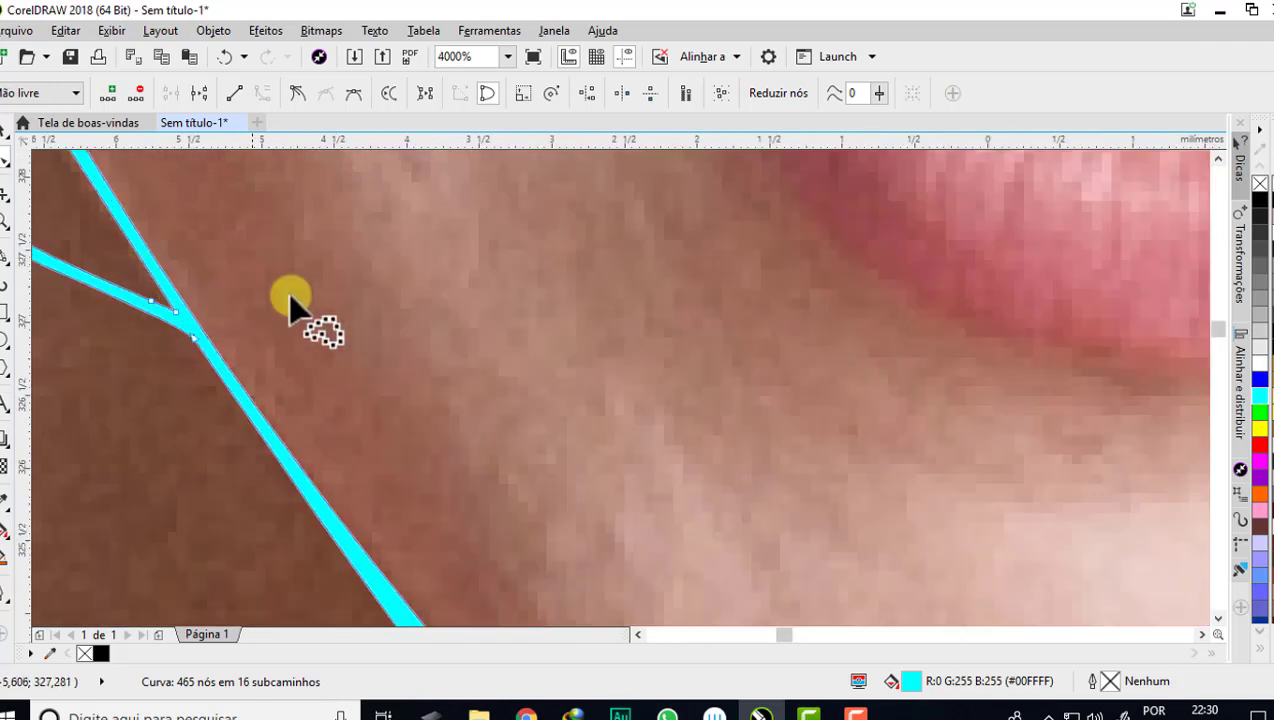
scroll(240, 285, "down", 2)
scroll(250, 293, "up", 1)
scroll(276, 313, "up", 2)
scroll(300, 330, "down", 1)
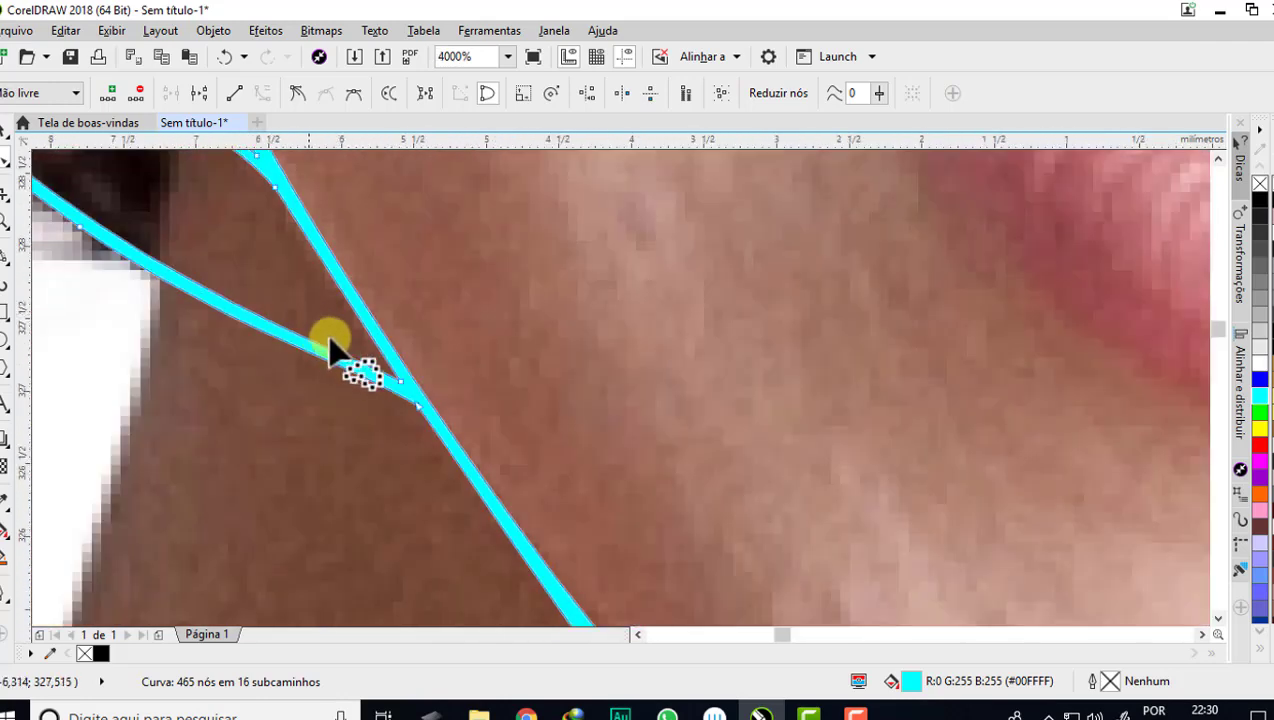
left_click_drag(416, 420, 383, 367)
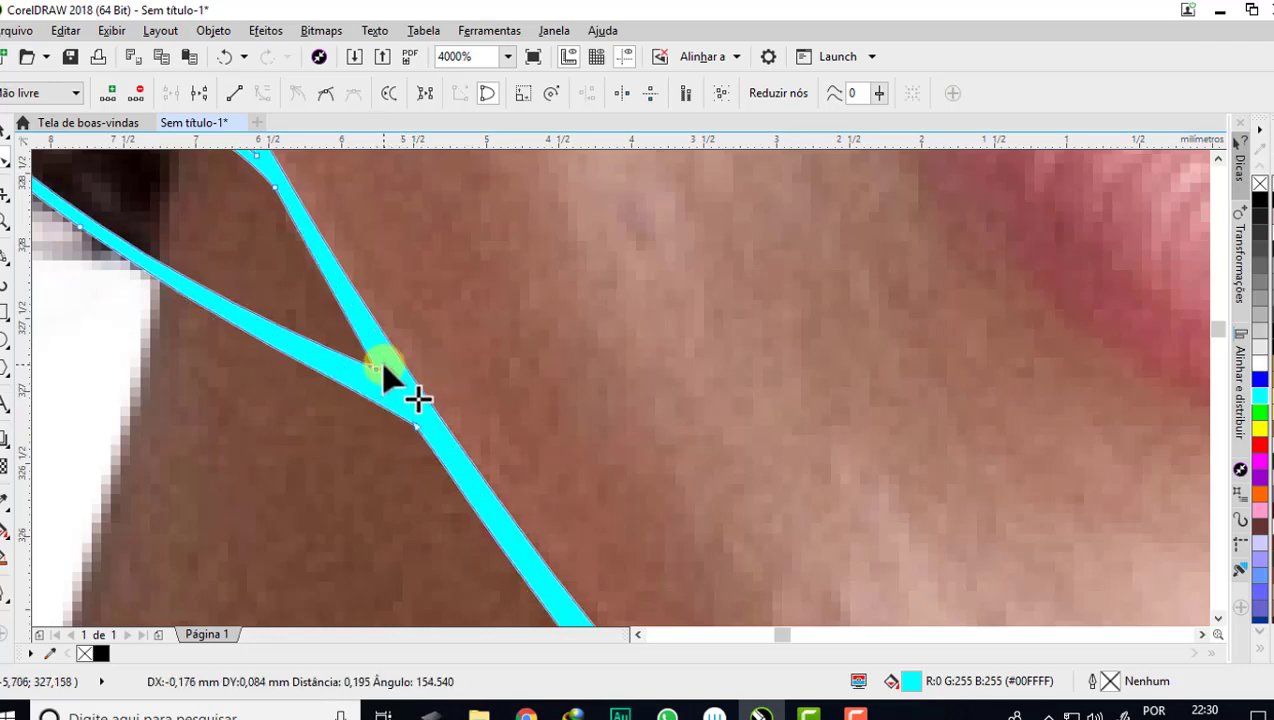
scroll(384, 368, "down", 2)
scroll(345, 300, "up", 1)
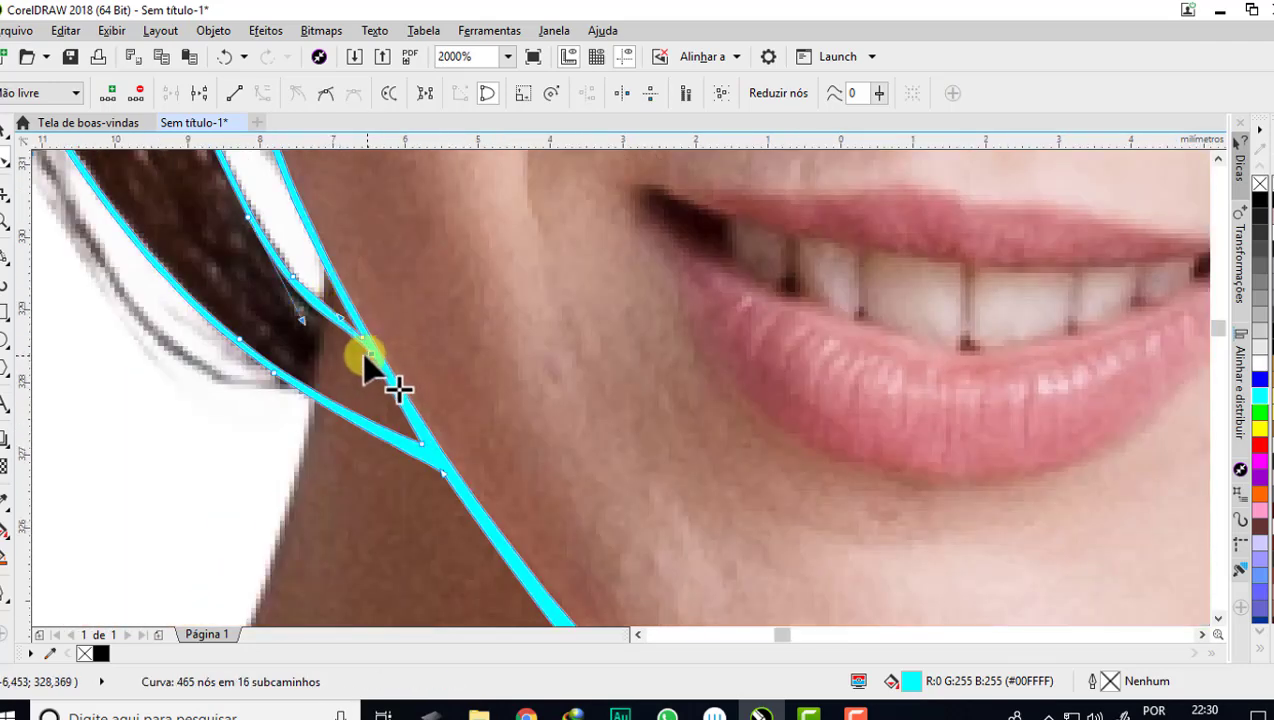
mouse_move(392, 378)
left_mouse_down()
mouse_move(343, 318)
mouse_move(352, 405)
left_mouse_up()
scroll(368, 356, "up", 2)
scroll(352, 405, "down", 3)
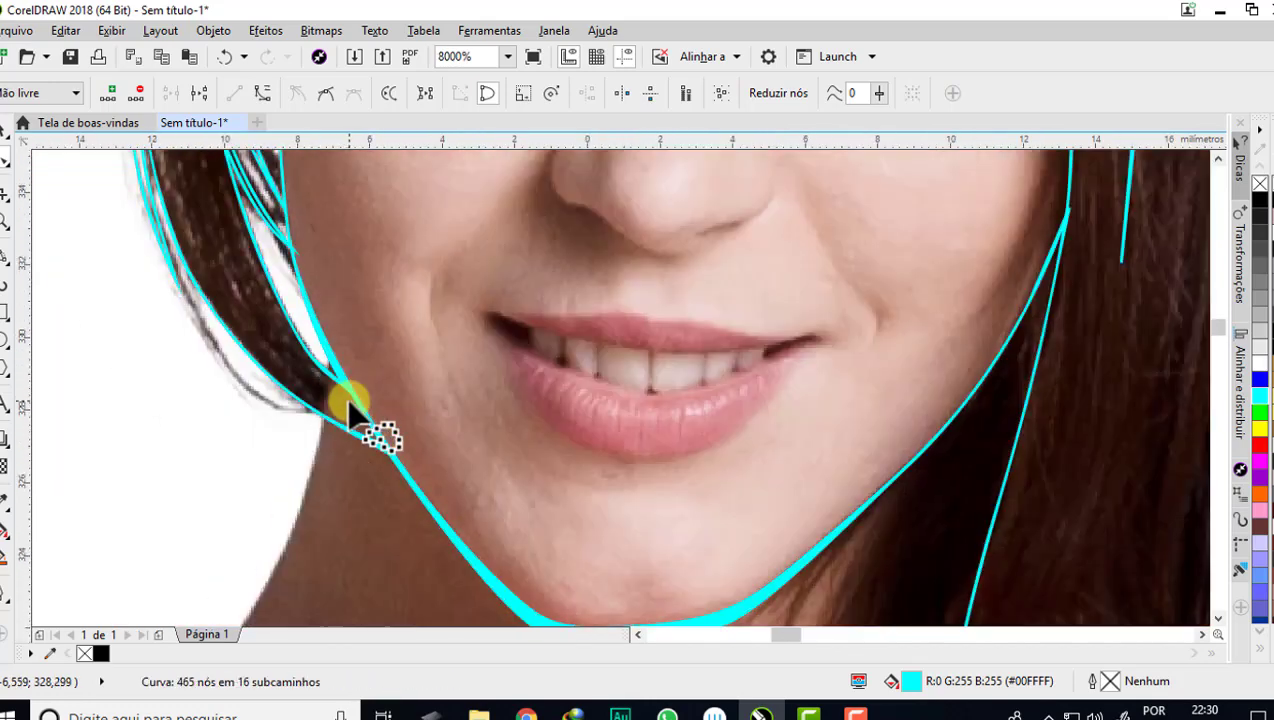
scroll(355, 410, "down", 2)
scroll(409, 521, "up", 3)
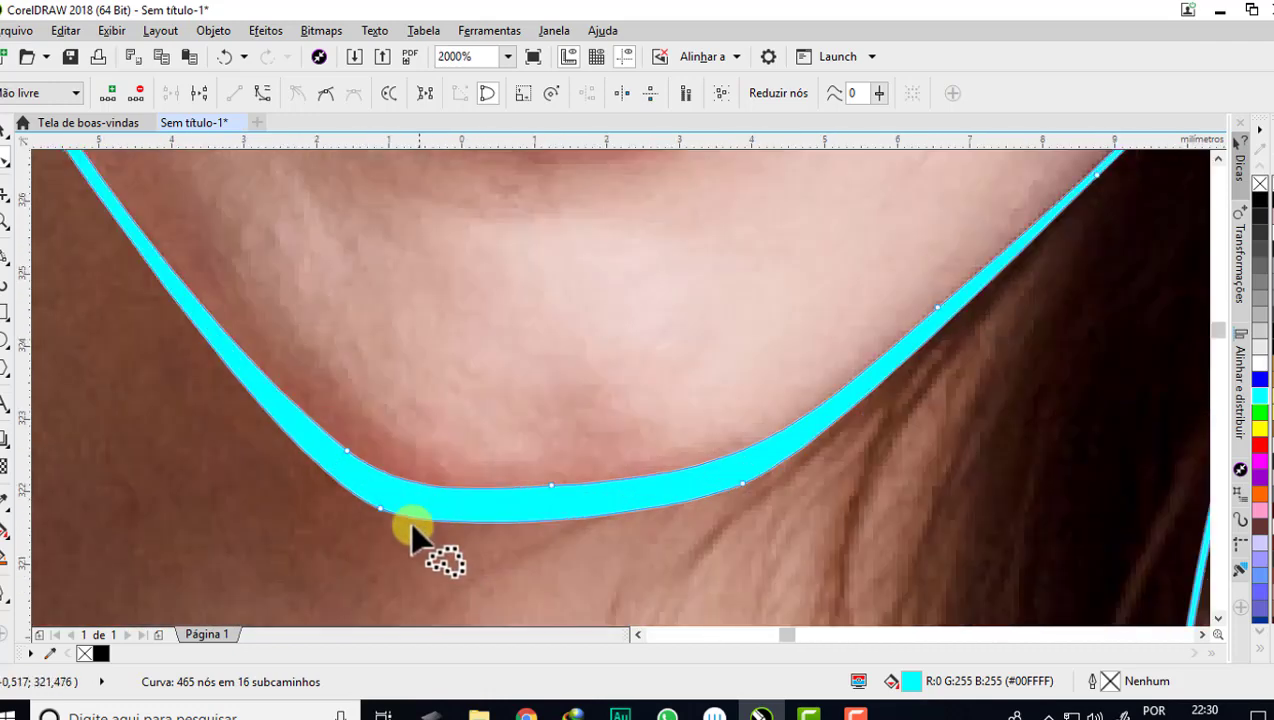
scroll(381, 510, "down", 2)
scroll(540, 490, "up", 2)
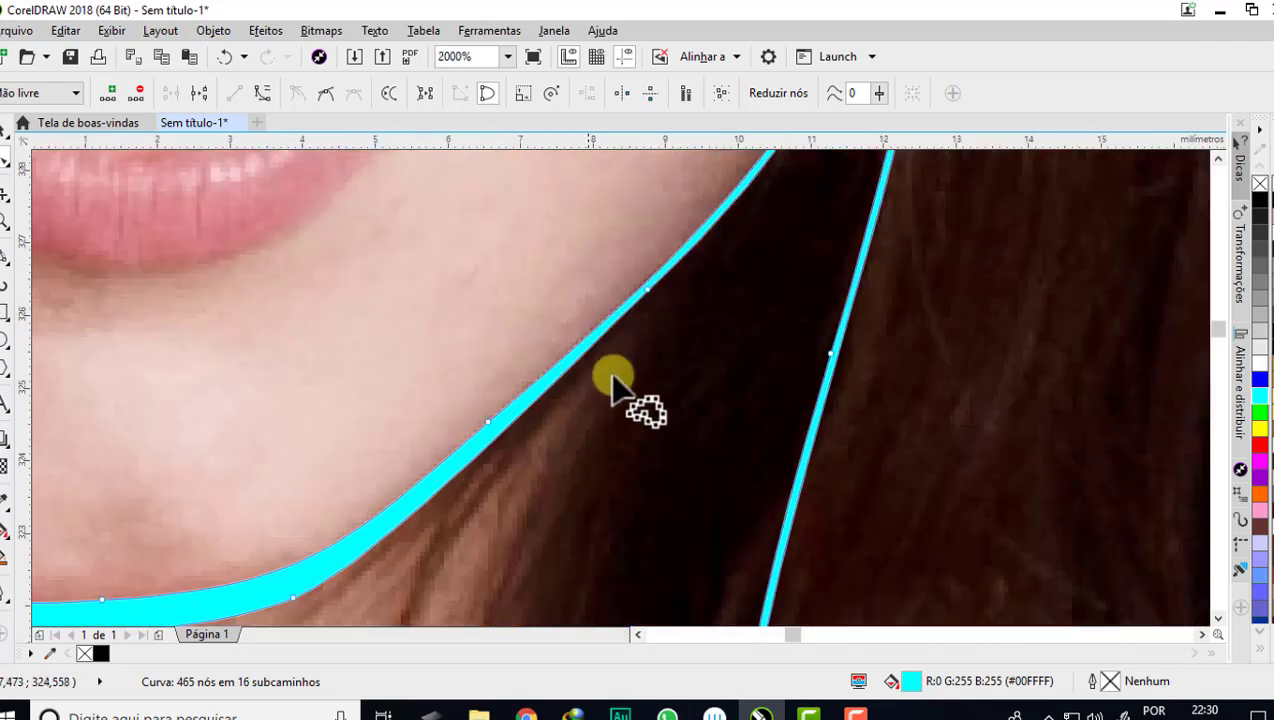
scroll(645, 293, "up", 1)
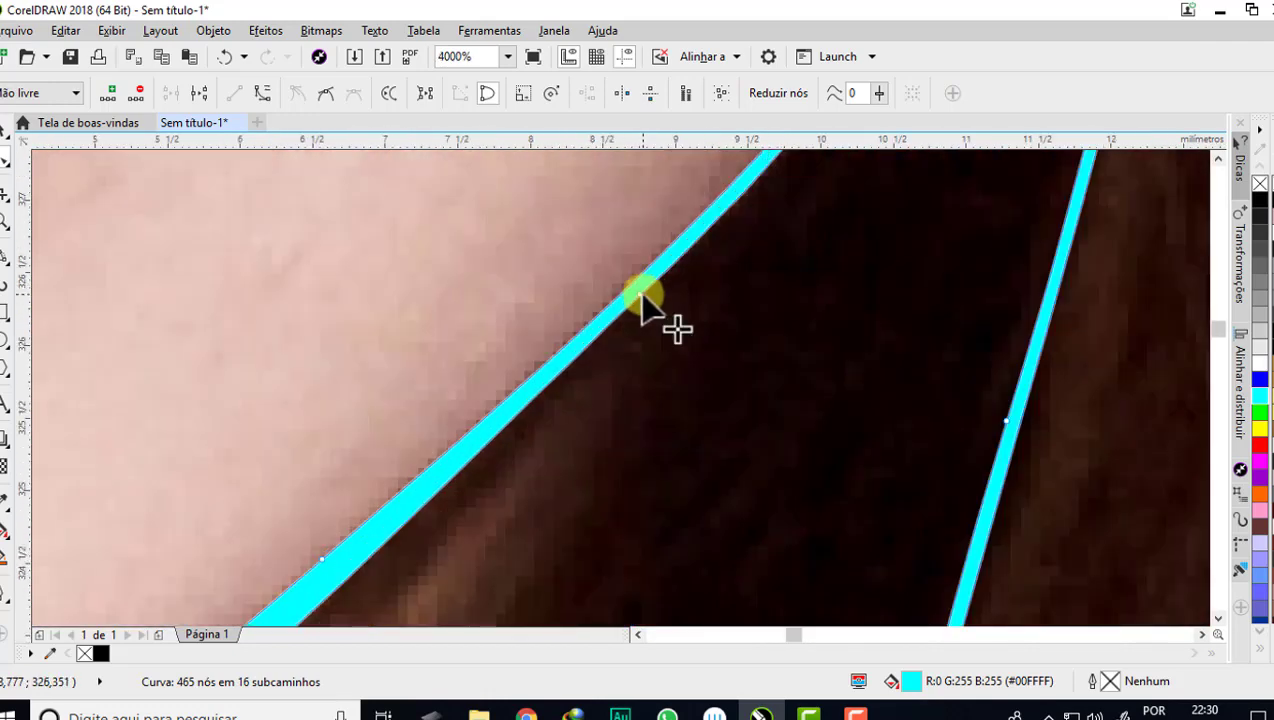
- Reshape the jaw curve segment to follow the jawline
left_click_drag(648, 307, 615, 322)
scroll(445, 420, "down", 1)
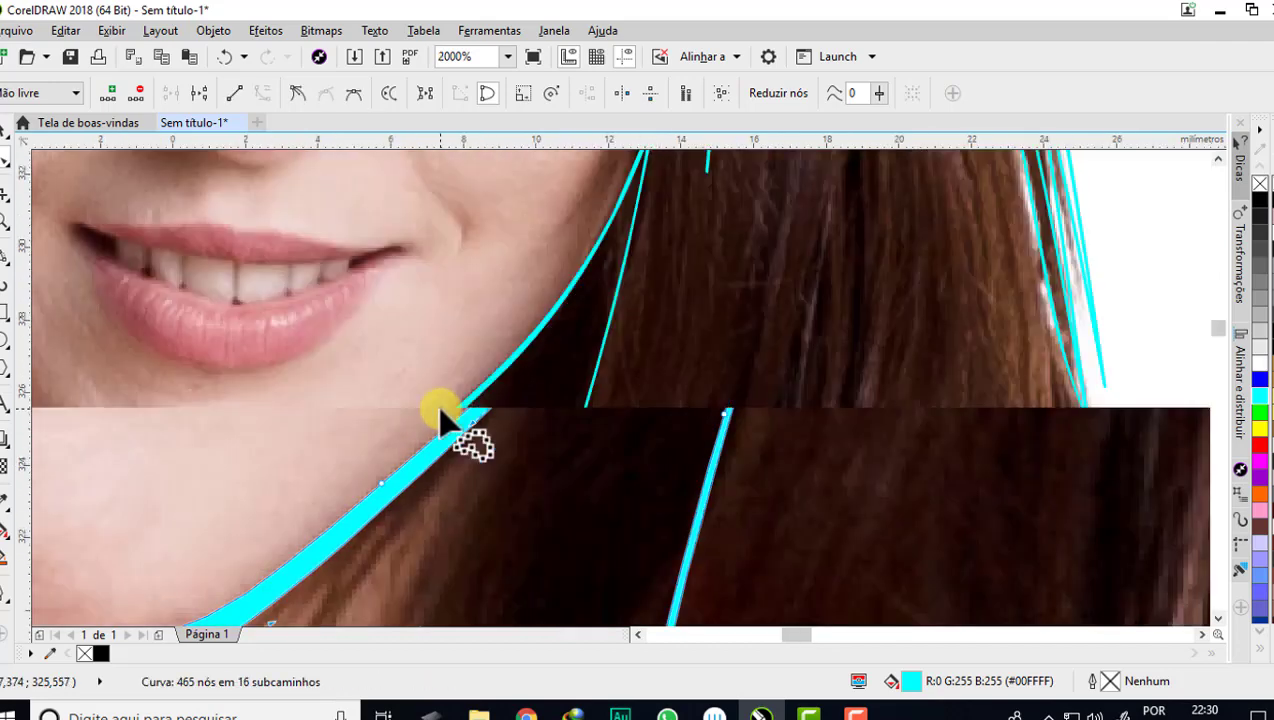
scroll(445, 420, "down", 1)
scroll(600, 290, "up", 2)
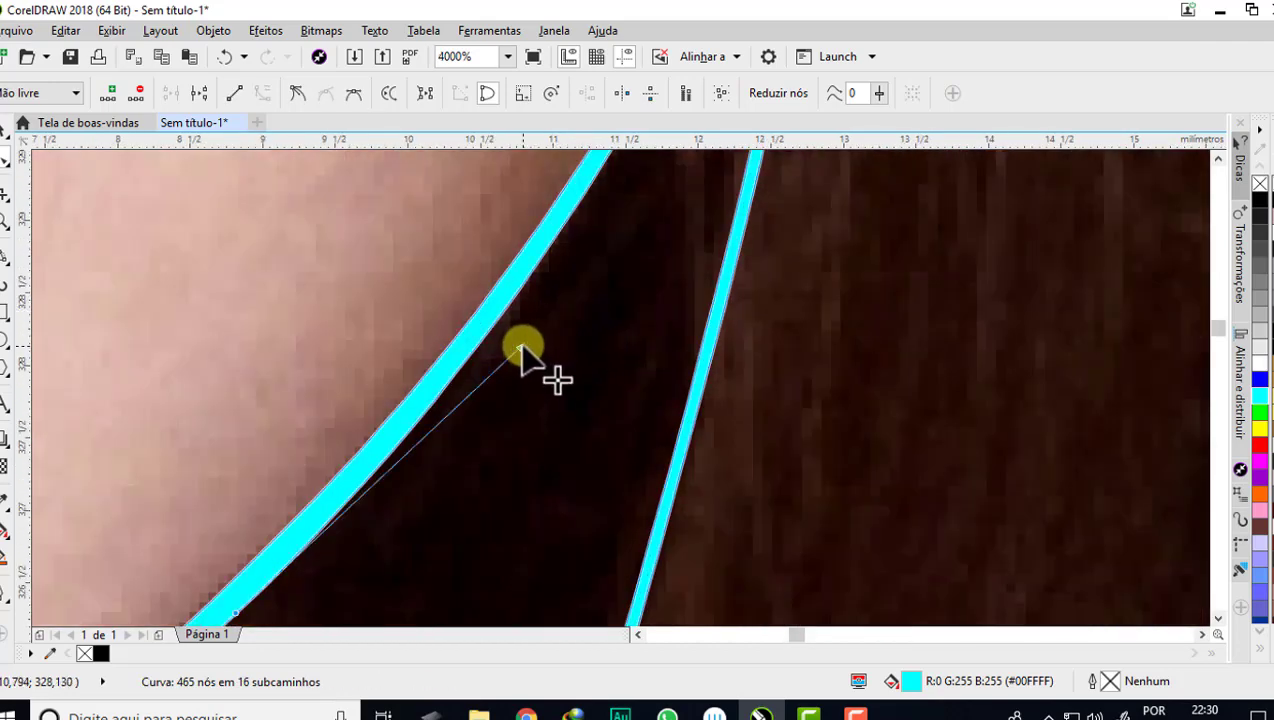
left_click_drag(520, 350, 550, 321)
scroll(550, 321, "down", 2)
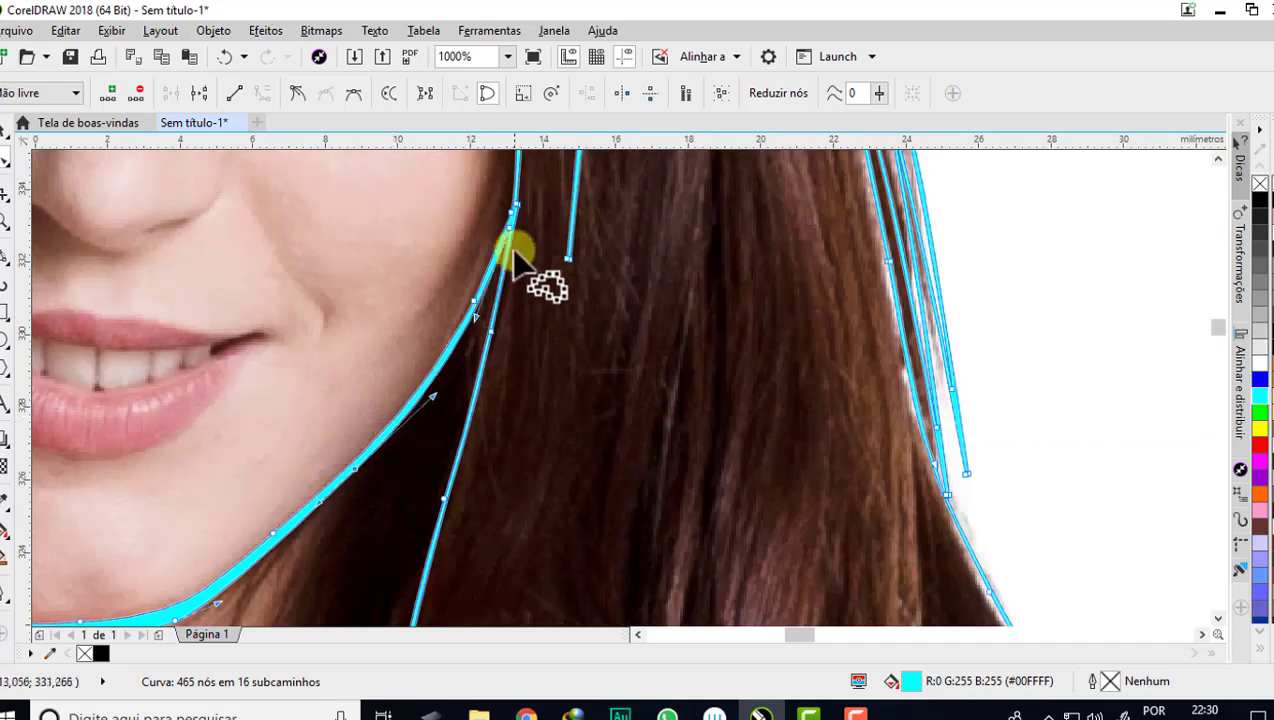
scroll(512, 248, "up", 1)
scroll(510, 212, "up", 1)
scroll(506, 215, "down", 2)
scroll(478, 284, "up", 1)
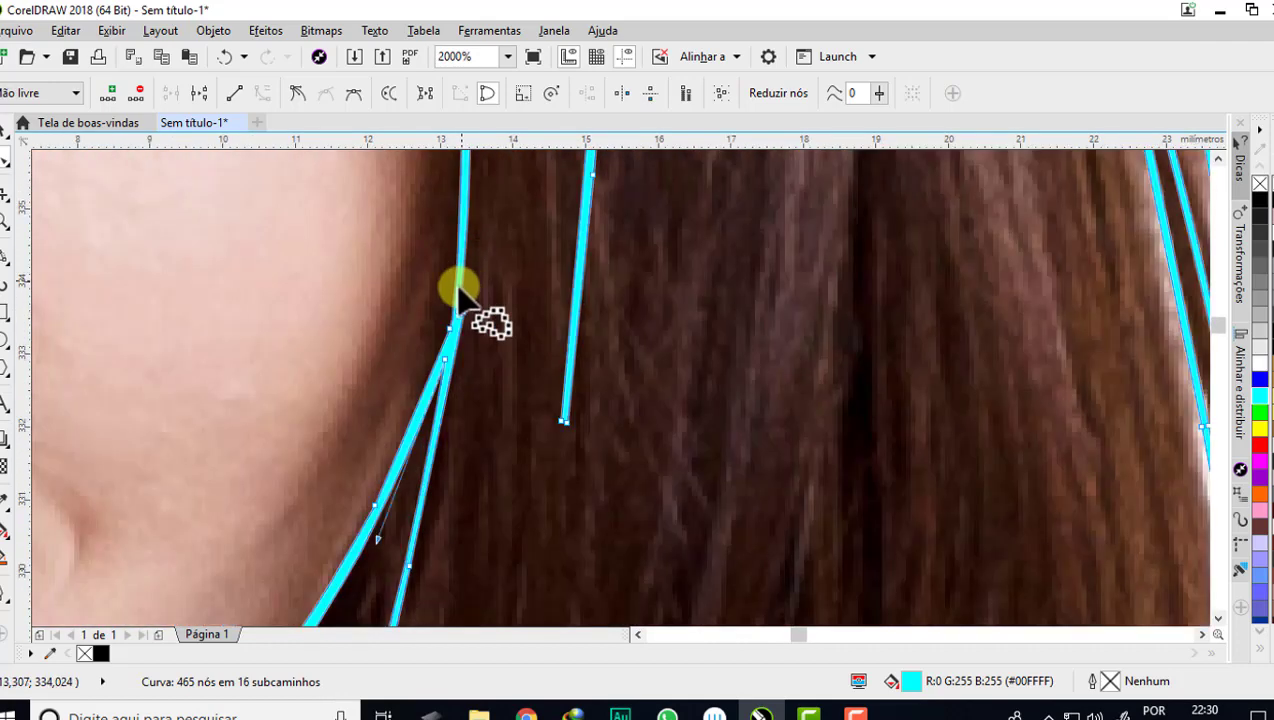
scroll(456, 292, "up", 1)
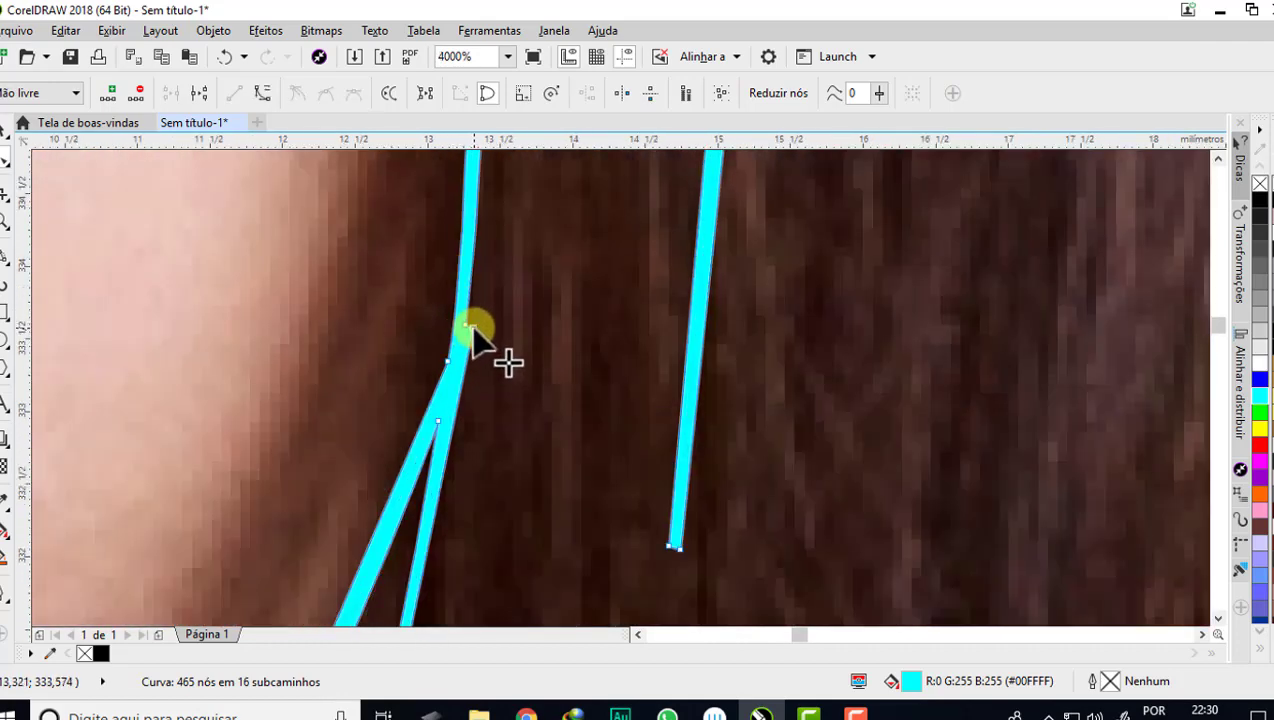
- Move the node where the right jawline meets a hair strand up along the hairline
left_click_drag(472, 333, 479, 296)
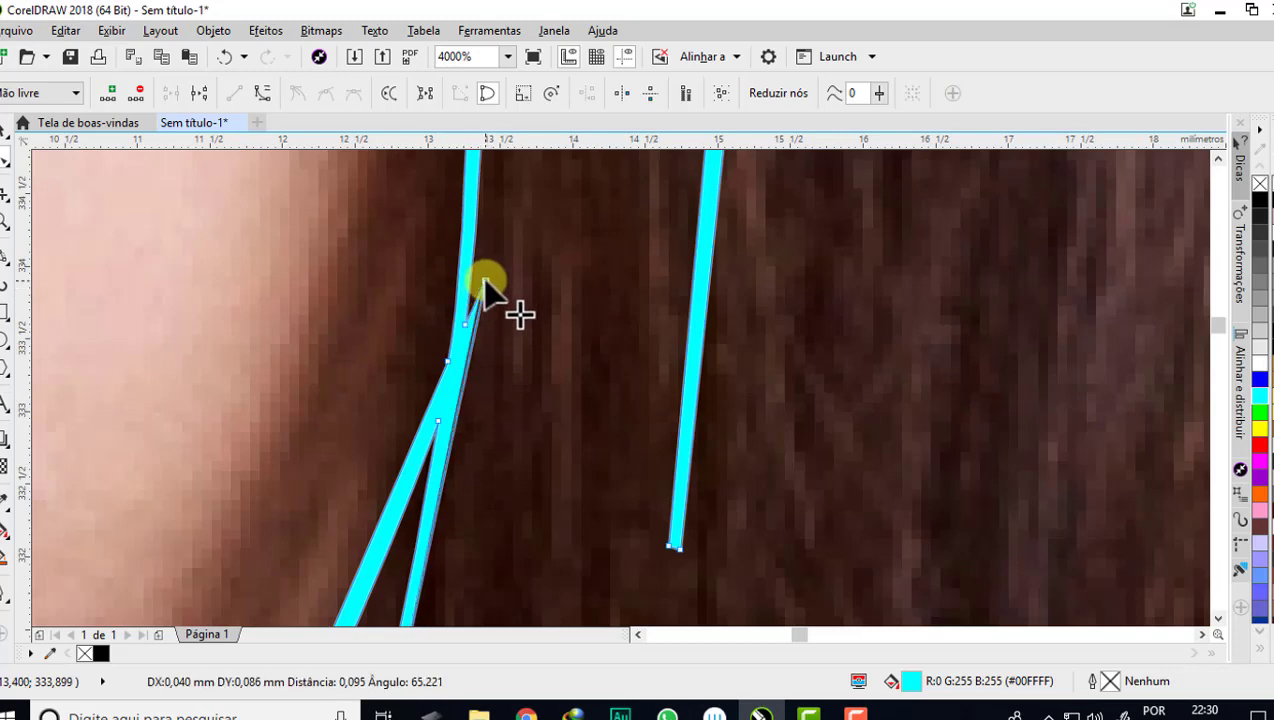
left_click_drag(479, 296, 482, 292)
scroll(482, 292, "up", 2)
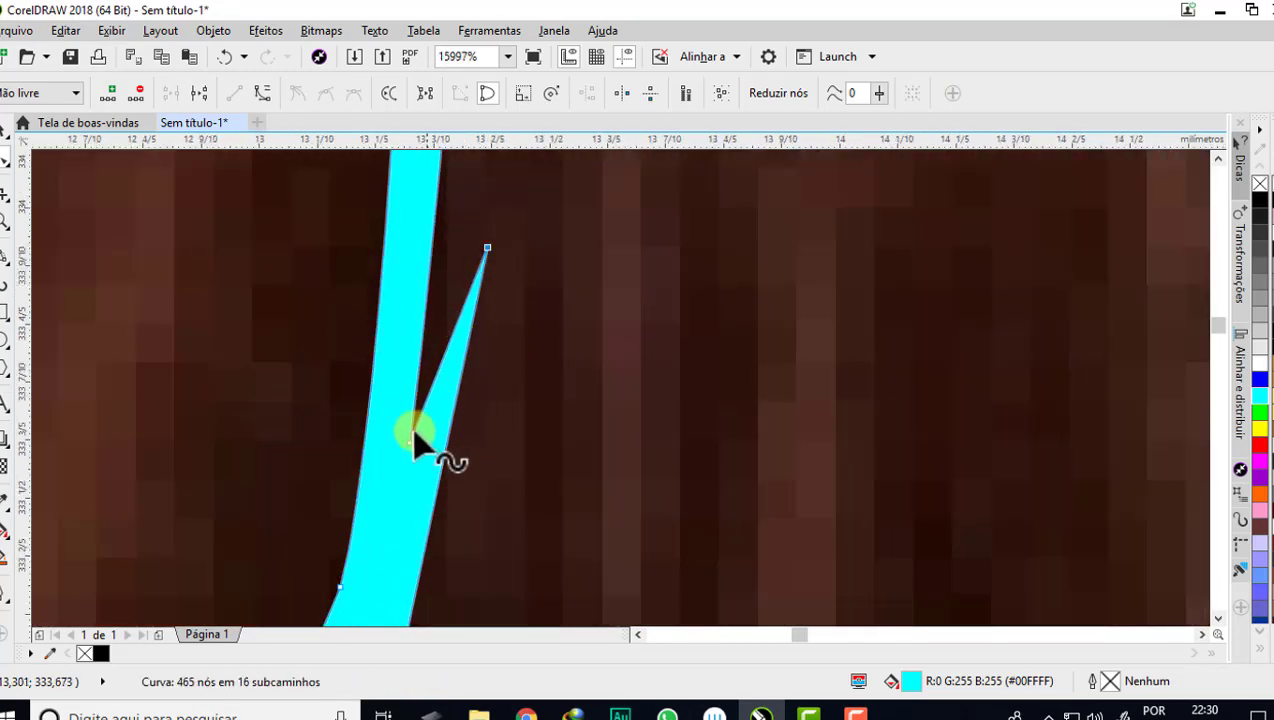
scroll(437, 375, "down", 2)
scroll(435, 375, "down", 2)
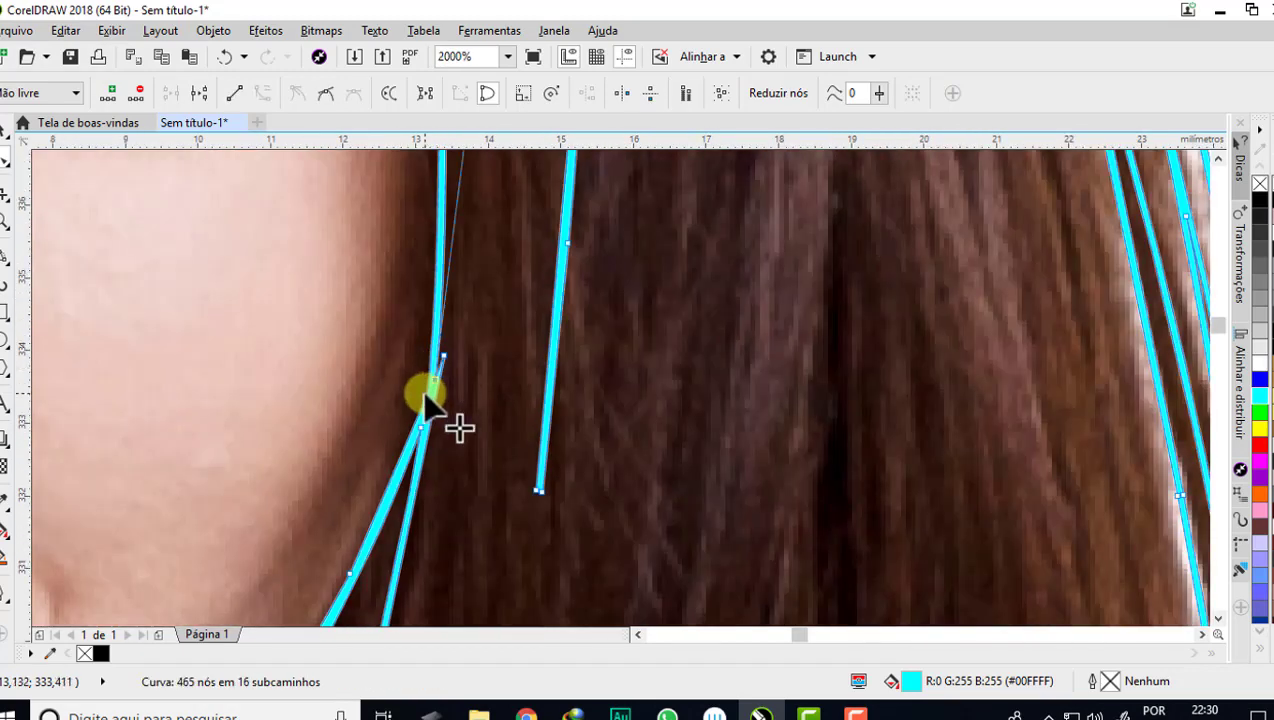
scroll(430, 400, "up", 2)
scroll(433, 405, "down", 3)
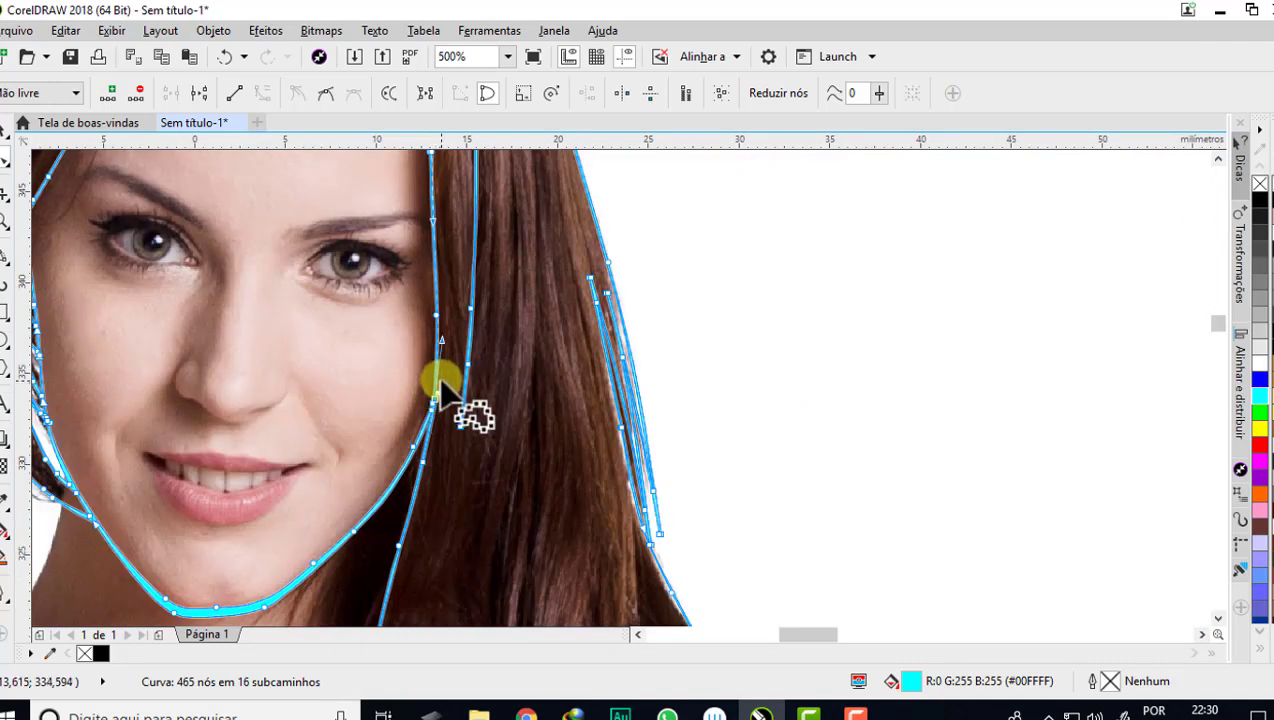
scroll(455, 395, "down", 1)
left_click(8, 132)
key("Escape")
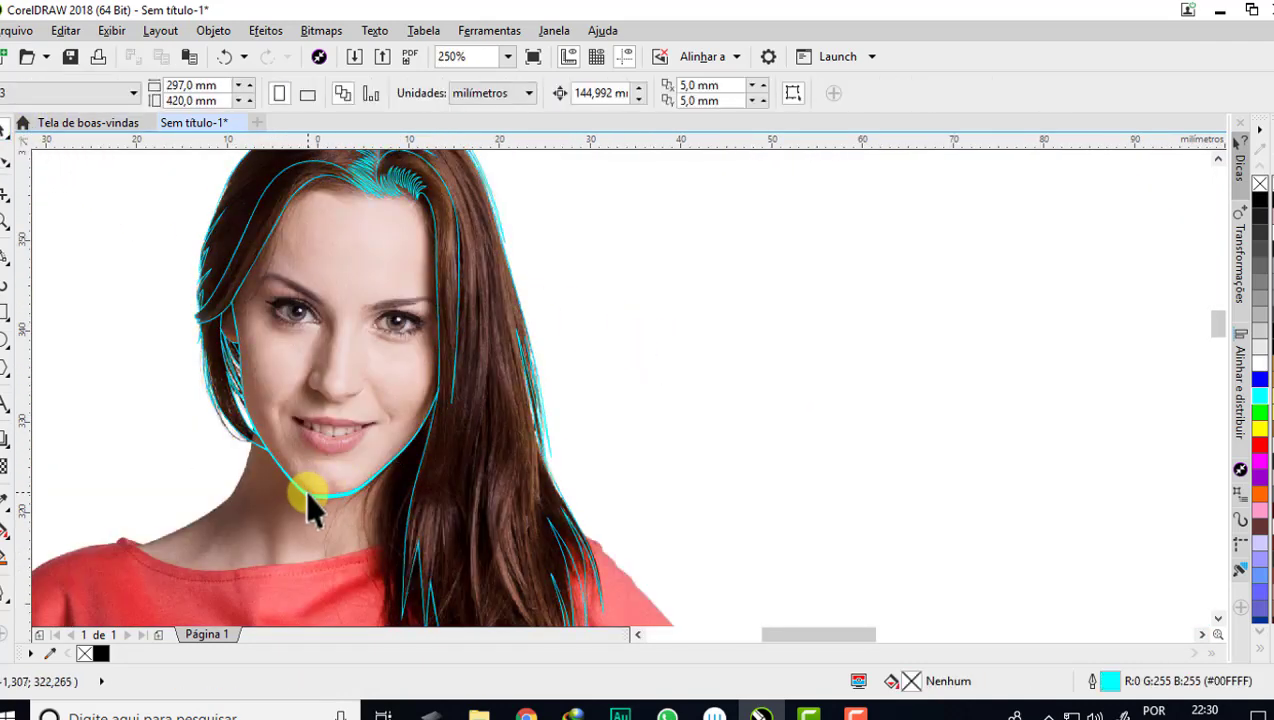
scroll(307, 503, "up", 2)
scroll(523, 479, "down", 2)
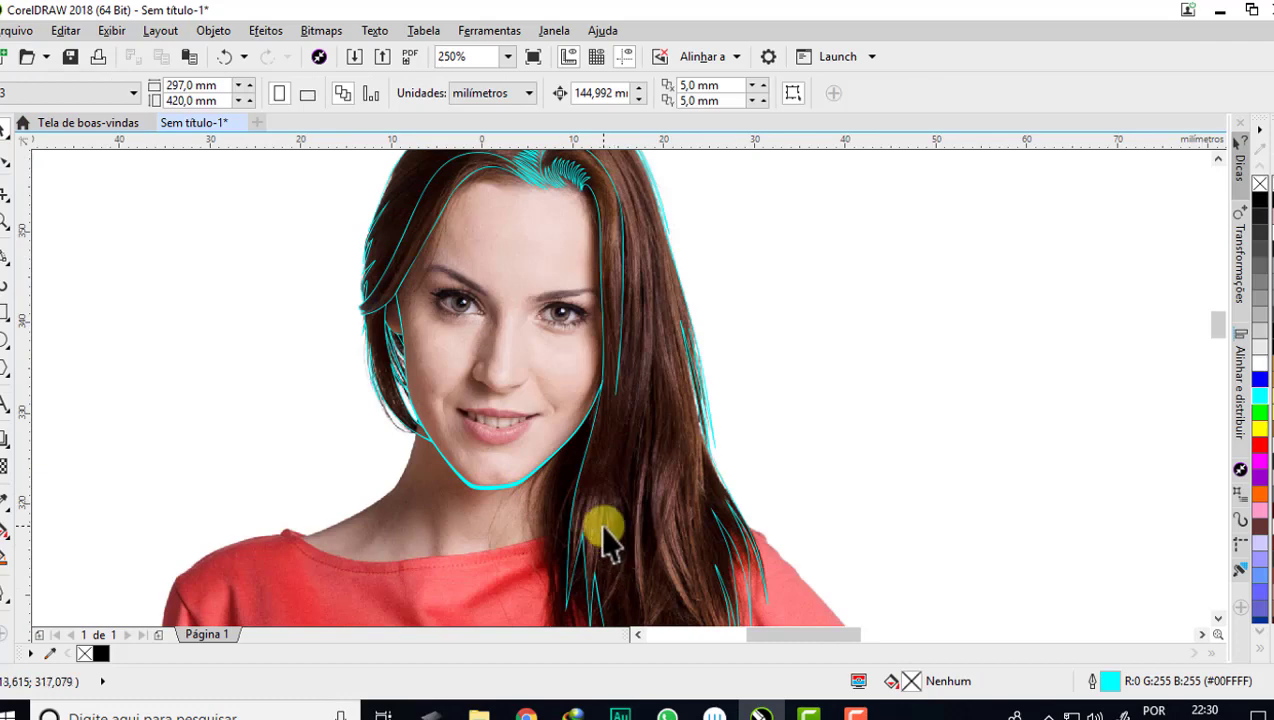
scroll(541, 500, "down", 1)
scroll(548, 345, "up", 2)
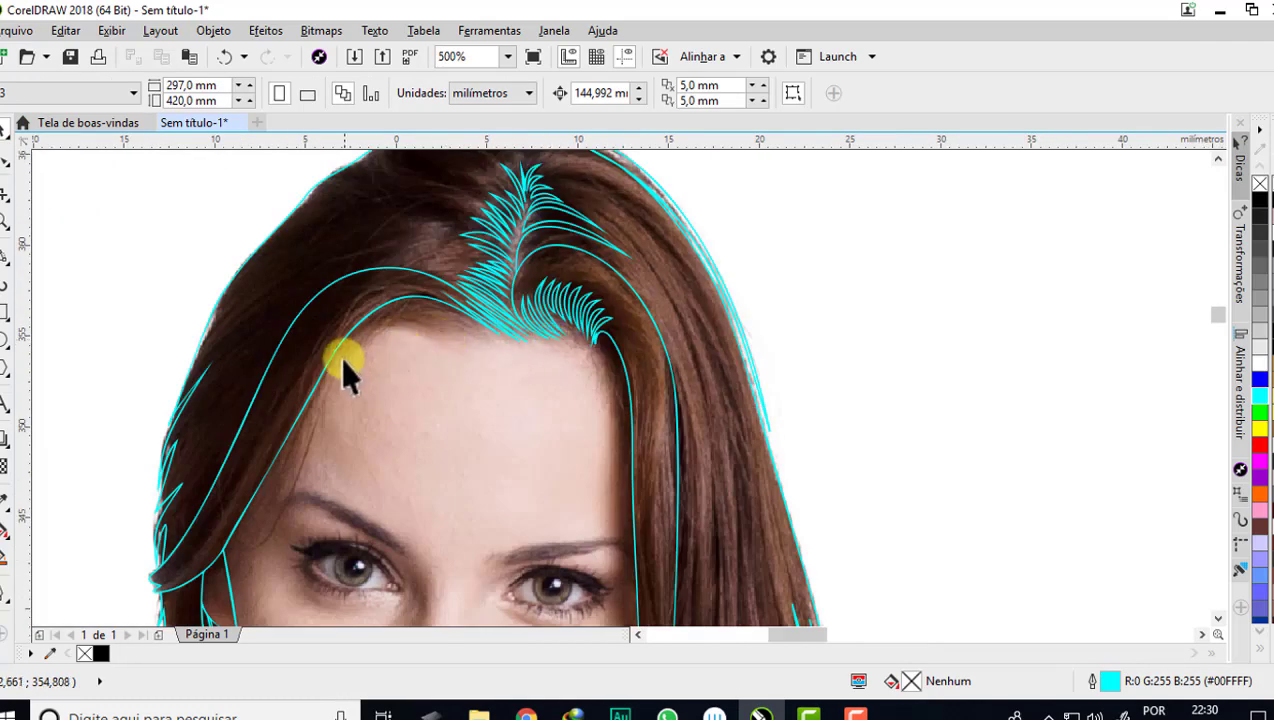
scroll(562, 225, "up", 2)
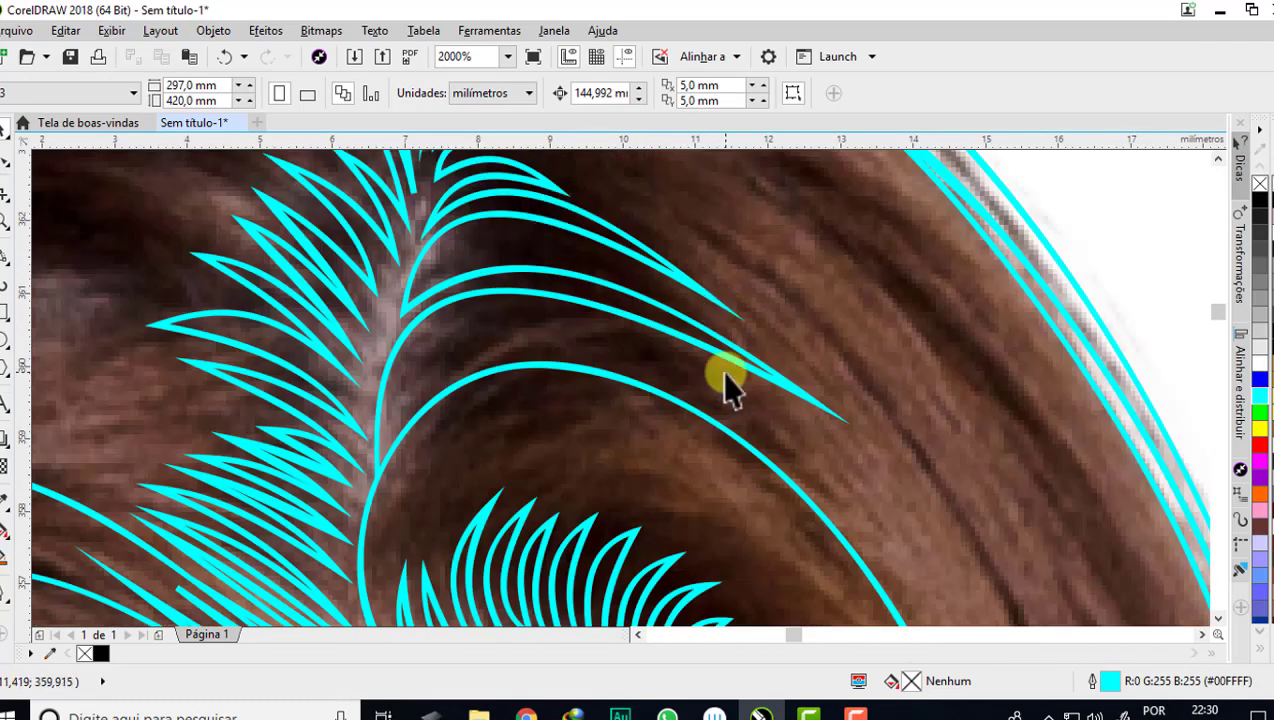
scroll(614, 313, "down", 2)
scroll(645, 355, "up", 1)
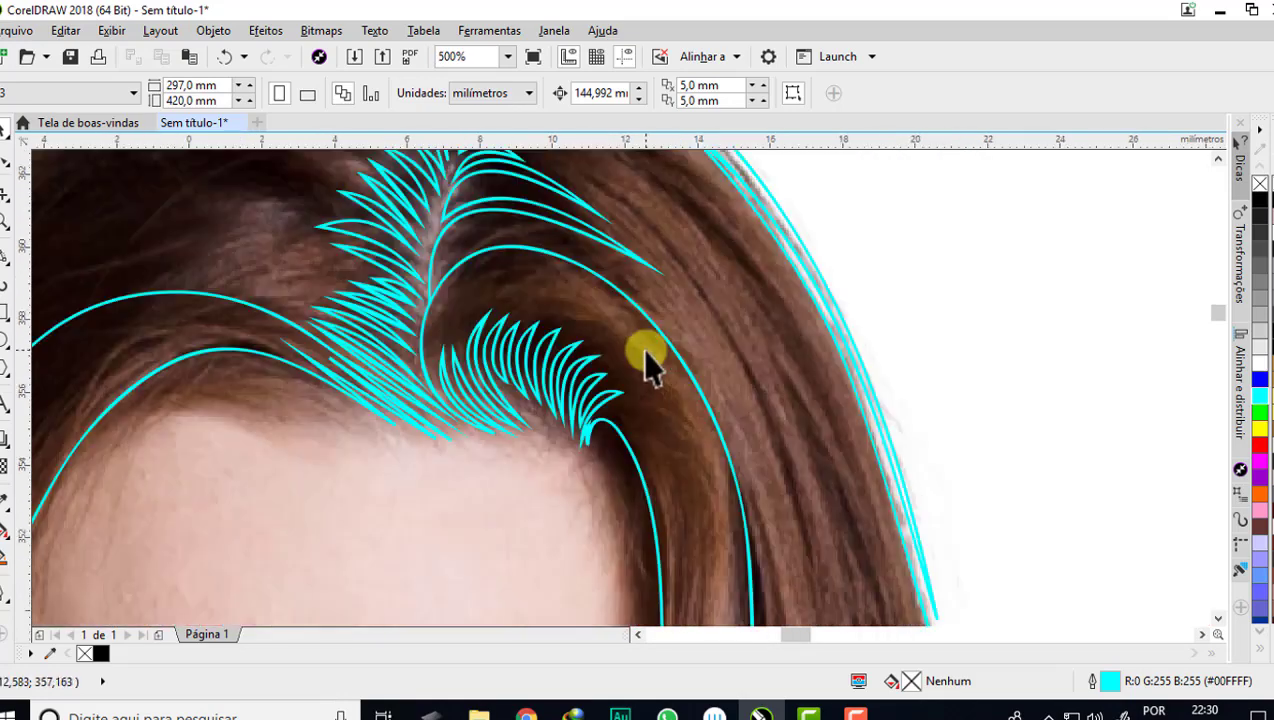
scroll(610, 280, "down", 1)
scroll(624, 446, "down", 1)
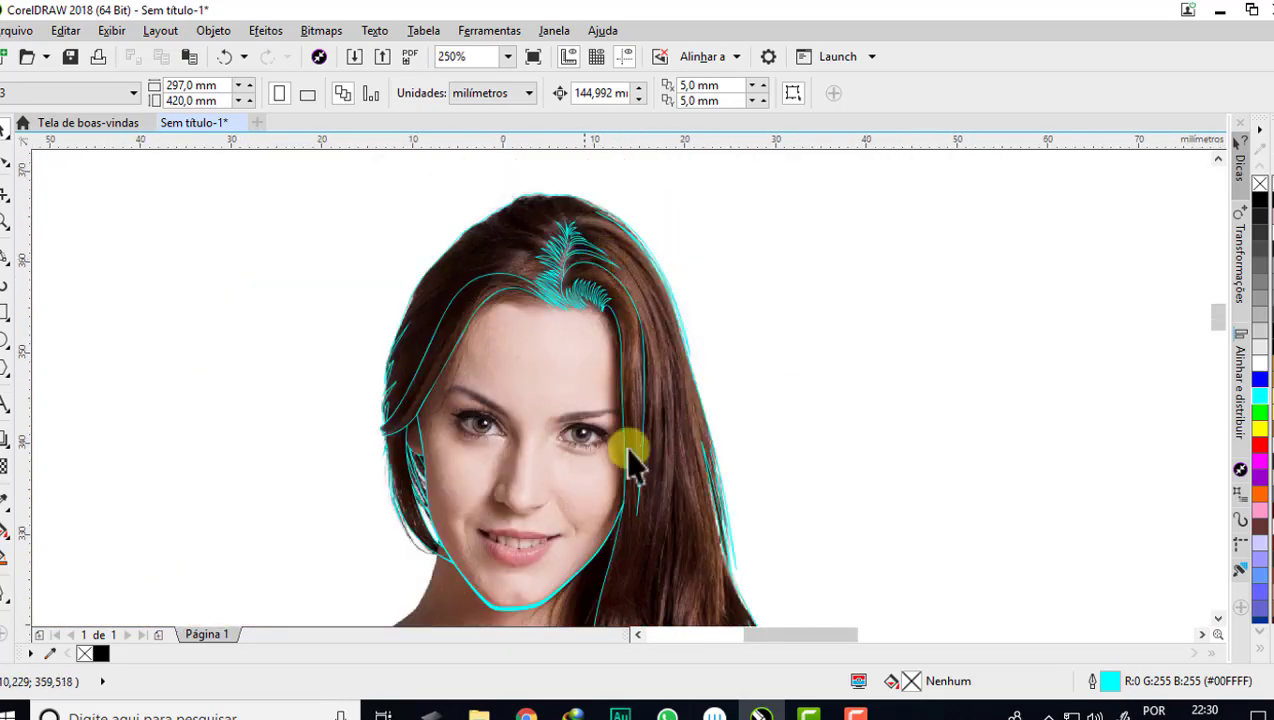
scroll(690, 361, "down", 1)
scroll(665, 480, "down", 1)
scroll(662, 466, "up", 2)
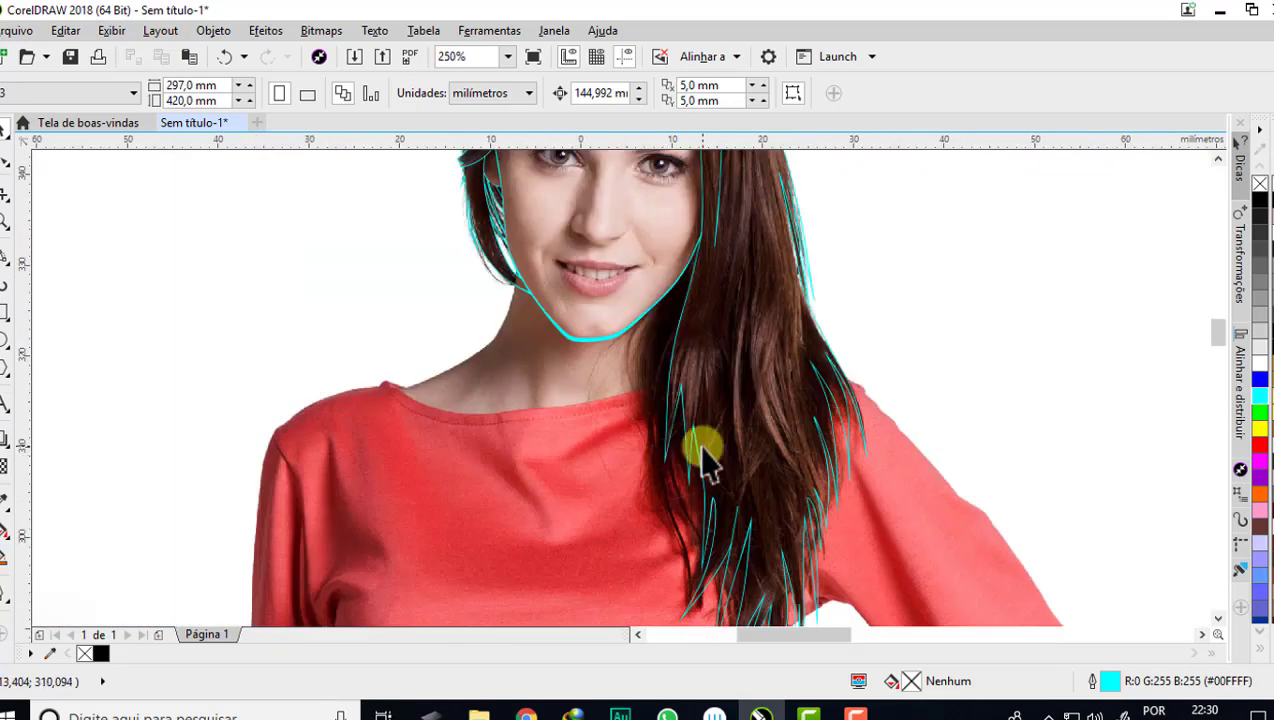
scroll(702, 452, "up", 2)
scroll(702, 458, "down", 1)
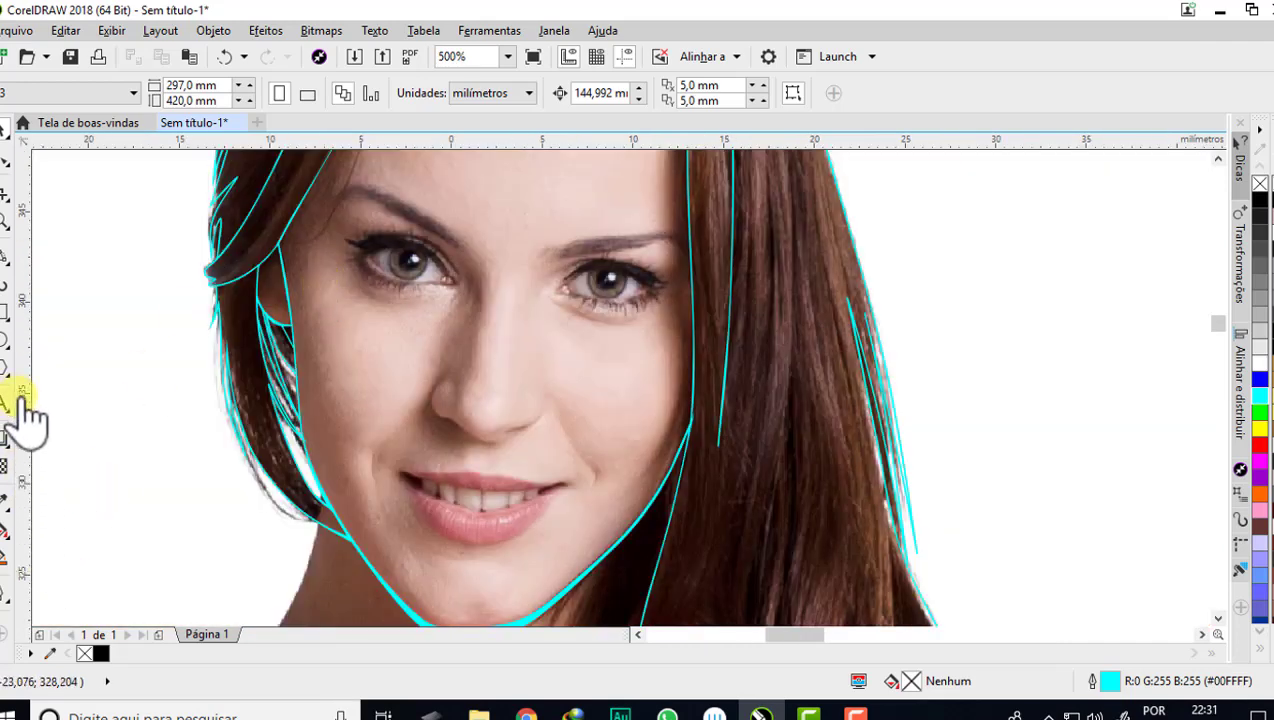
- Sample the forehead skin tone (R237 G210 B203) and Smart Fill the traced face area
left_click(5, 560)
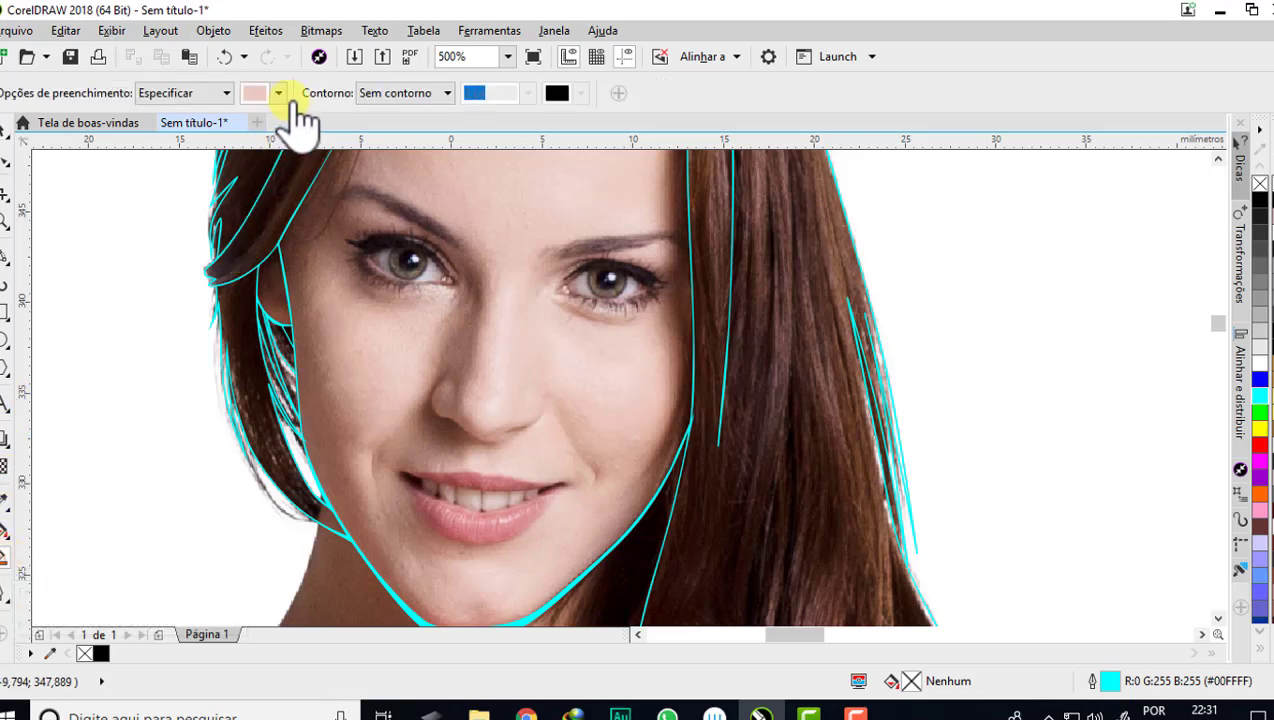
left_click(281, 95)
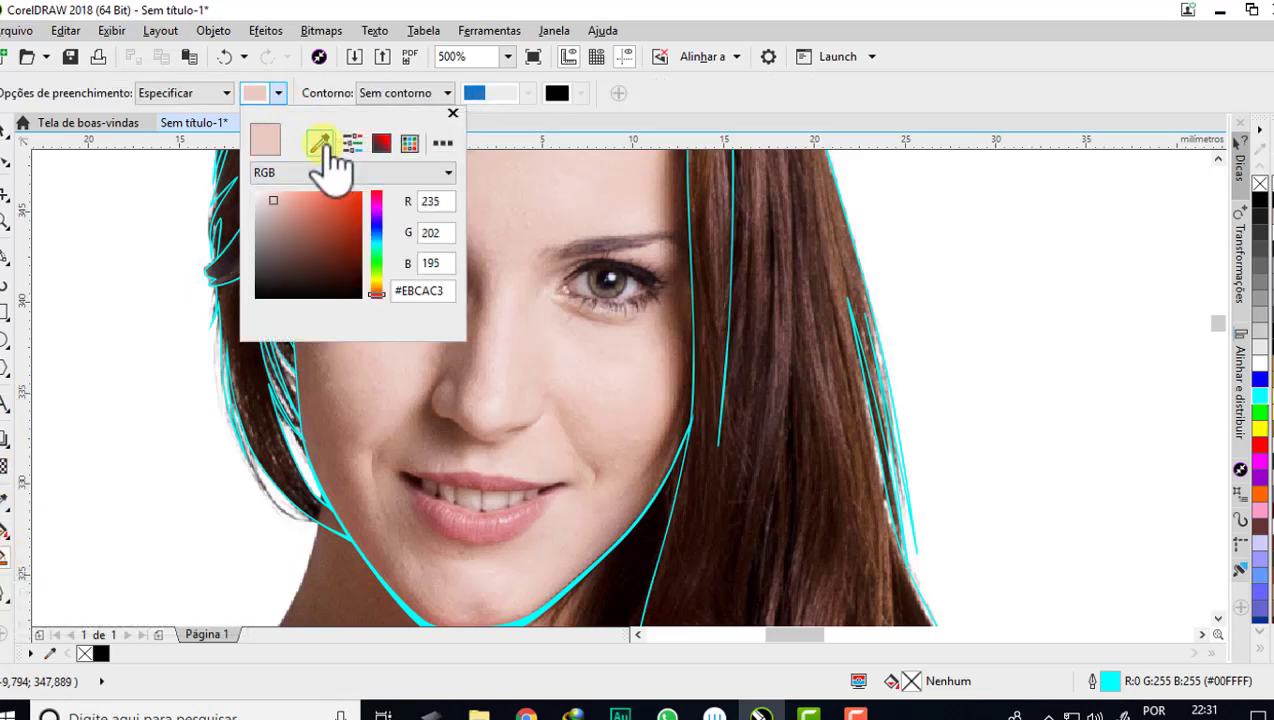
left_click(320, 143)
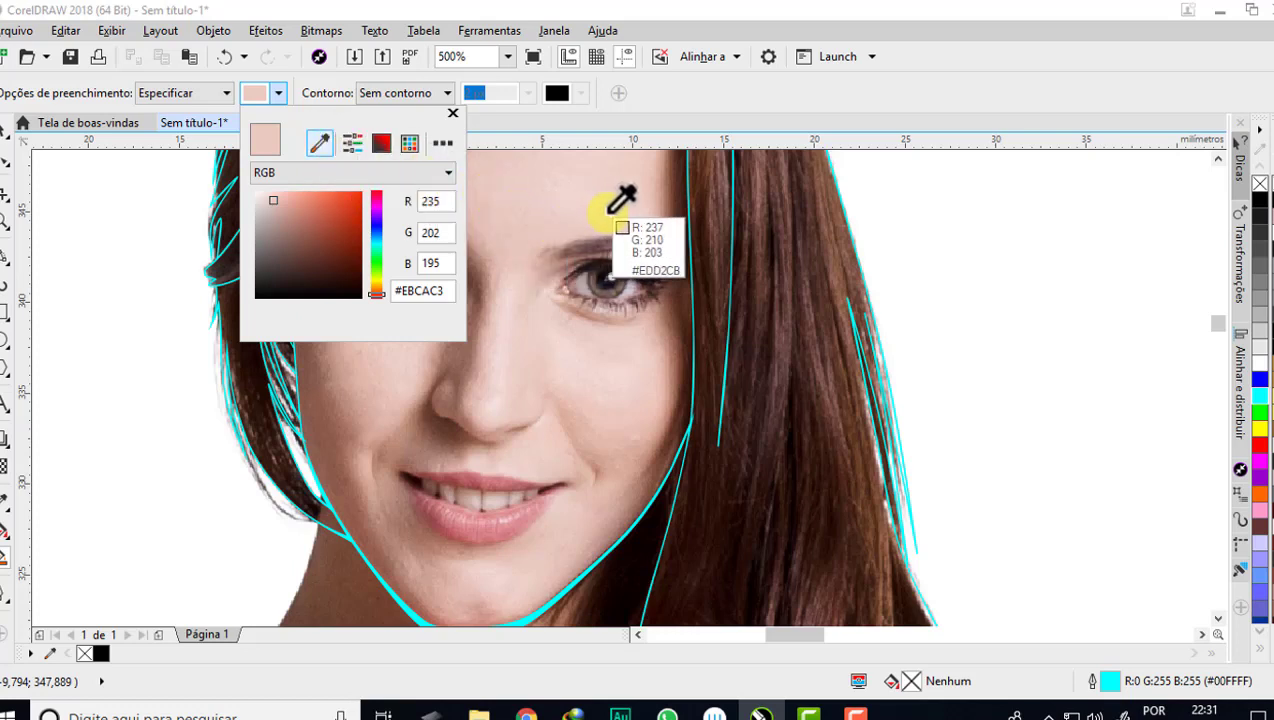
left_click(611, 214)
left_click(588, 216)
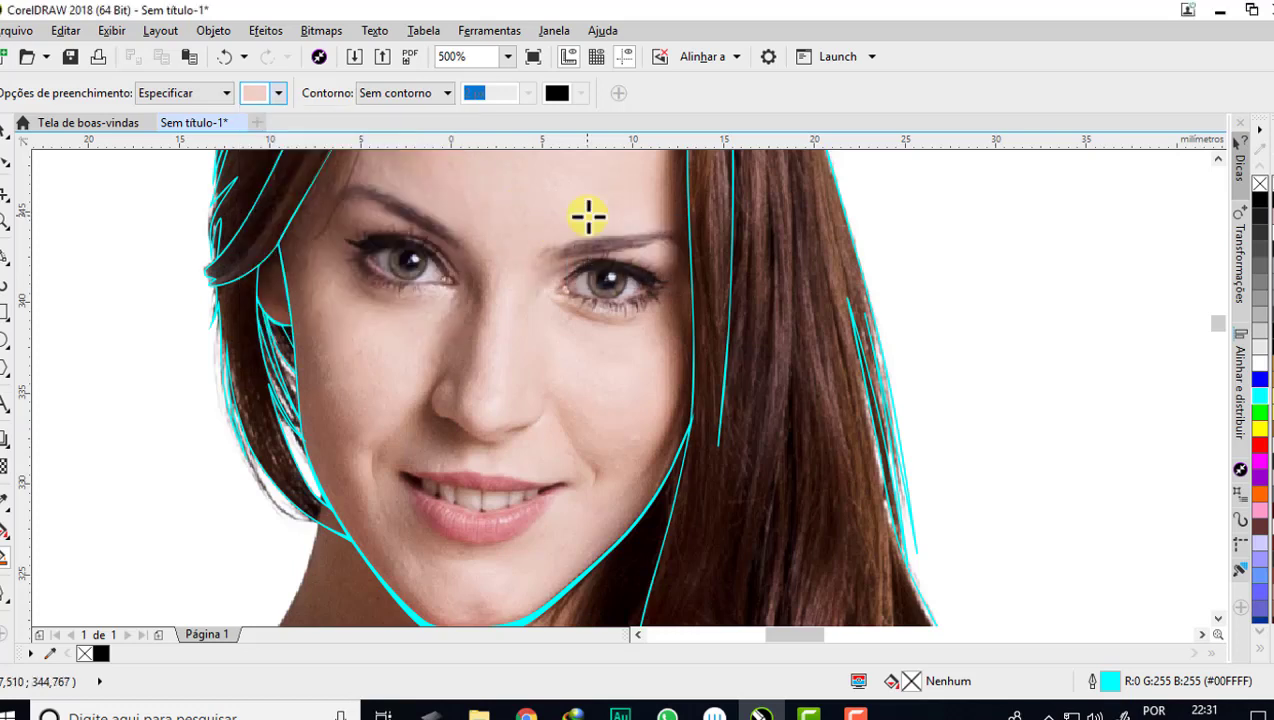
- Fill the small enclosed gap at the face's left edge with the same skin tone
scroll(458, 320, "down", 5)
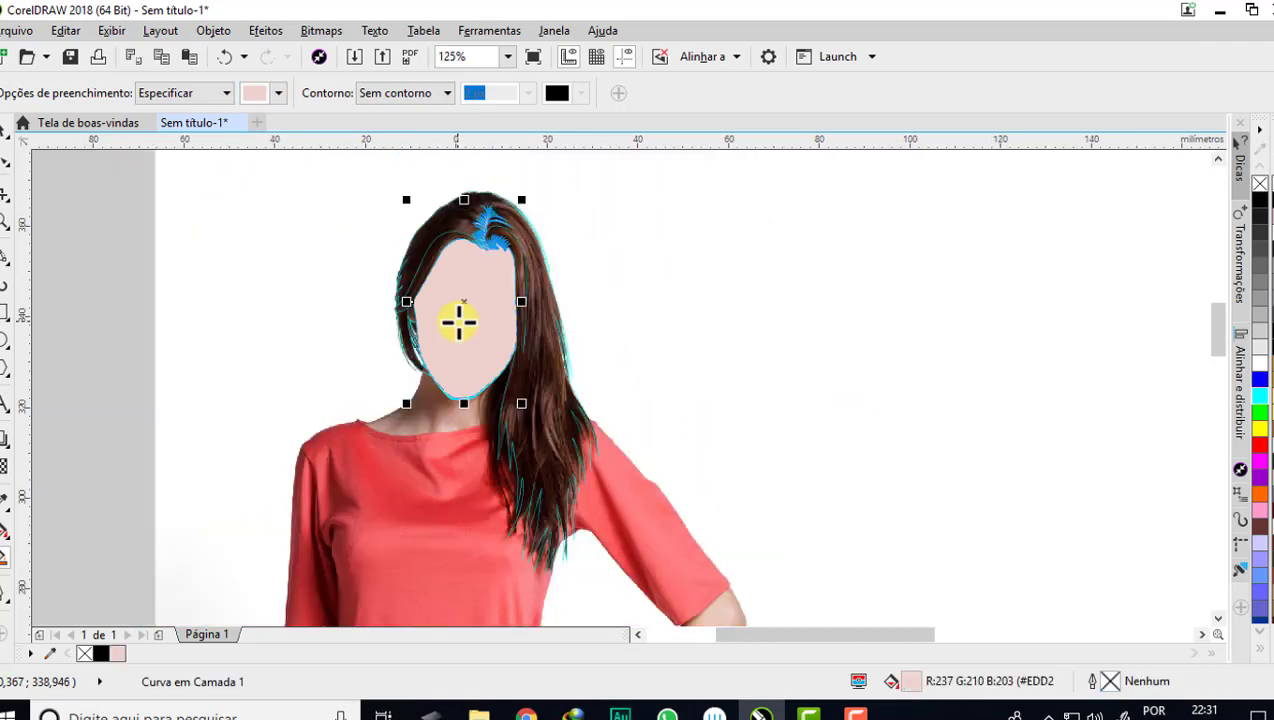
scroll(490, 263, "up", 3)
scroll(489, 259, "down", 3)
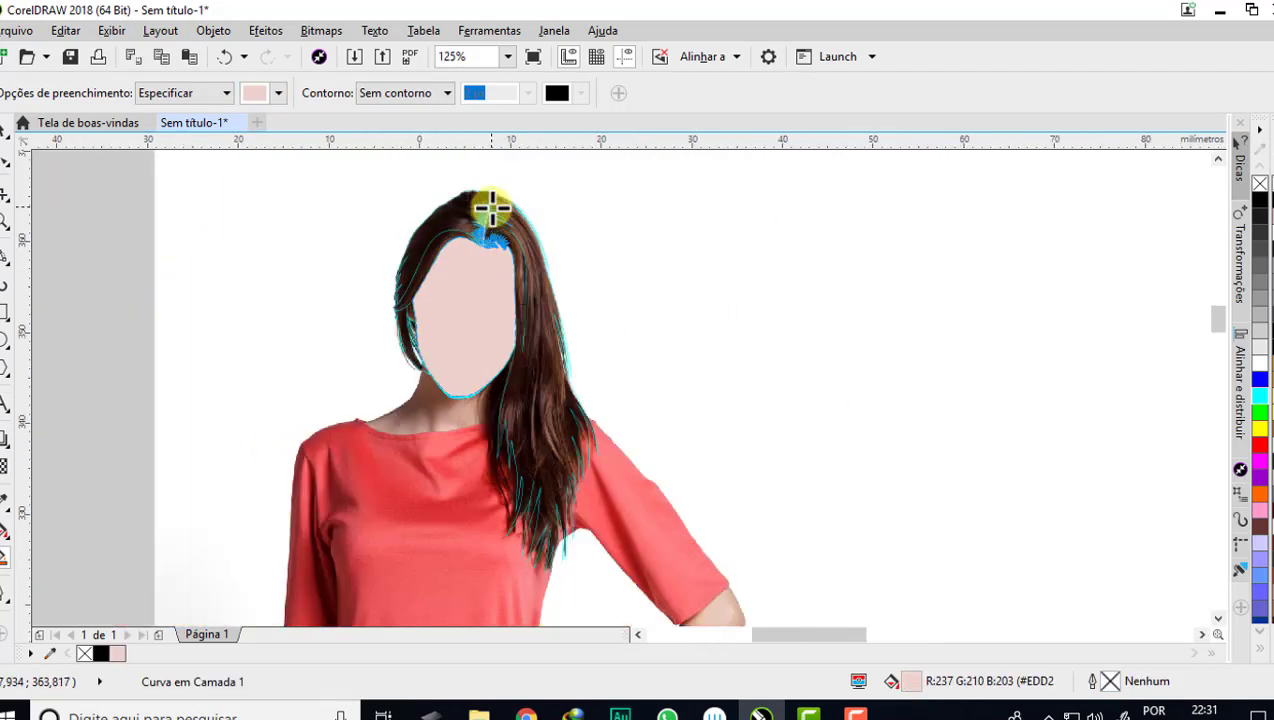
scroll(489, 210, "up", 4)
scroll(489, 226, "down", 1)
scroll(489, 226, "down", 1)
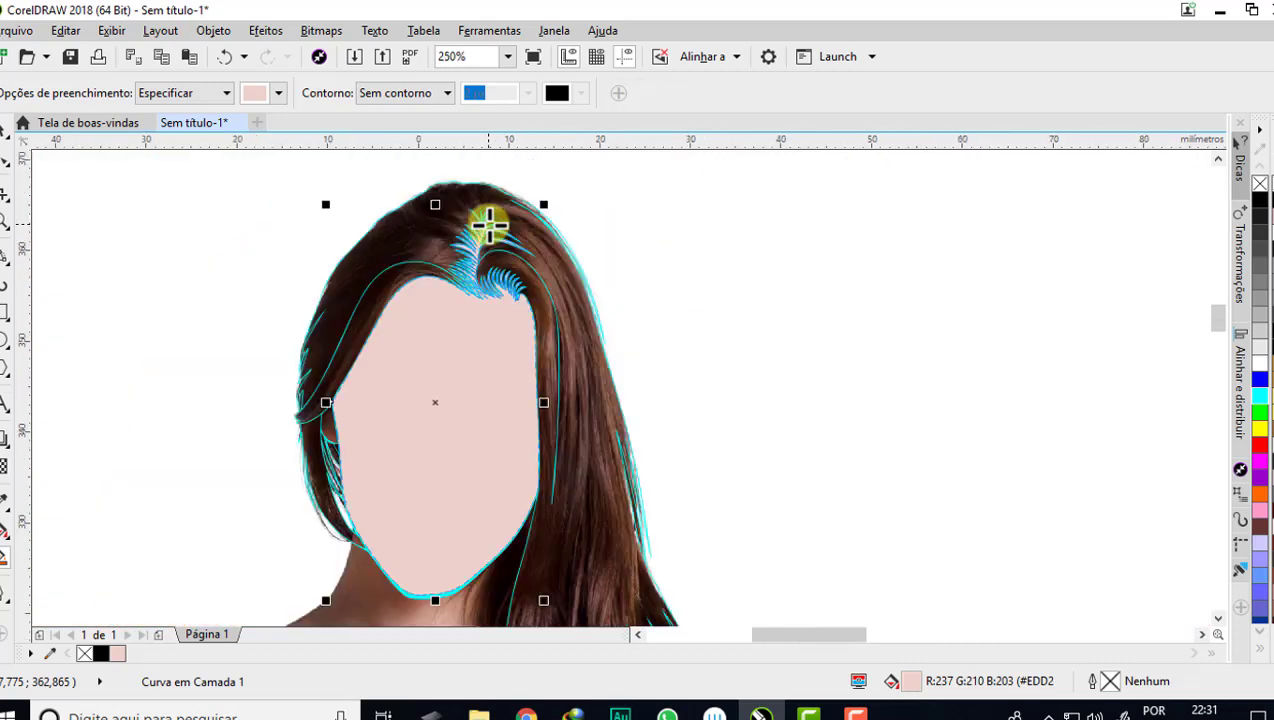
scroll(329, 430, "up", 3)
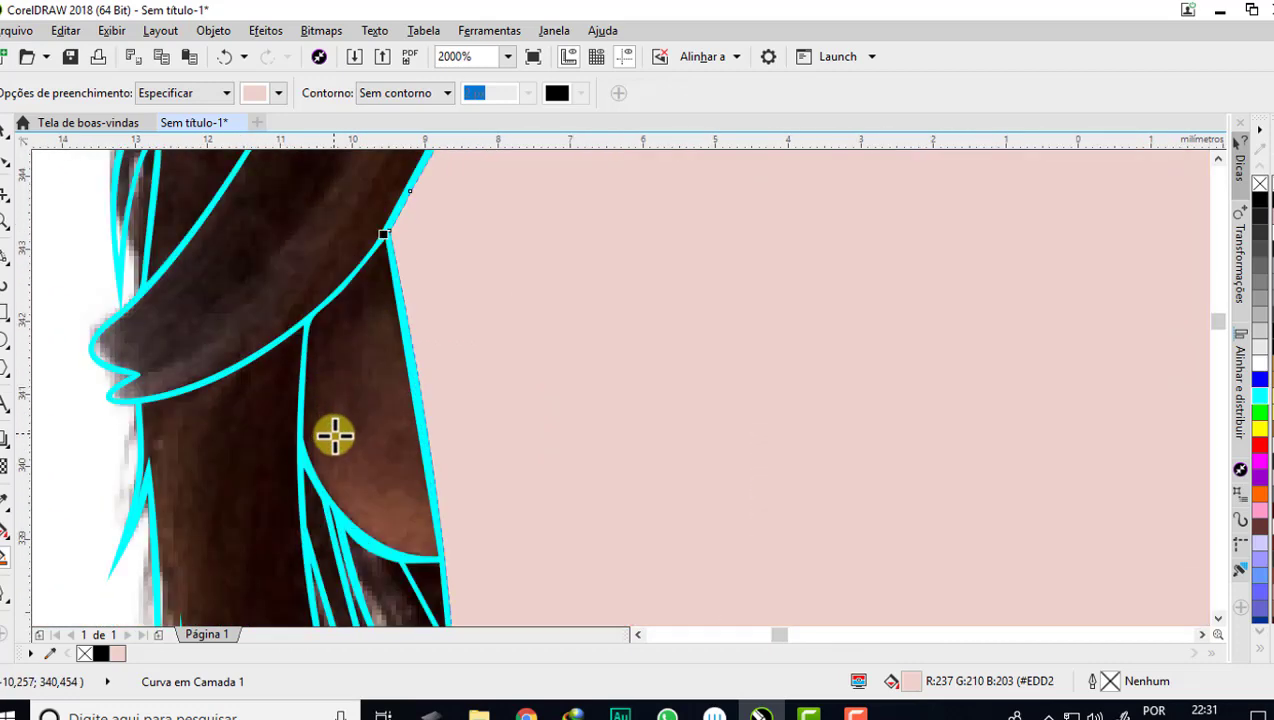
left_click(334, 434)
scroll(349, 426, "down", 2)
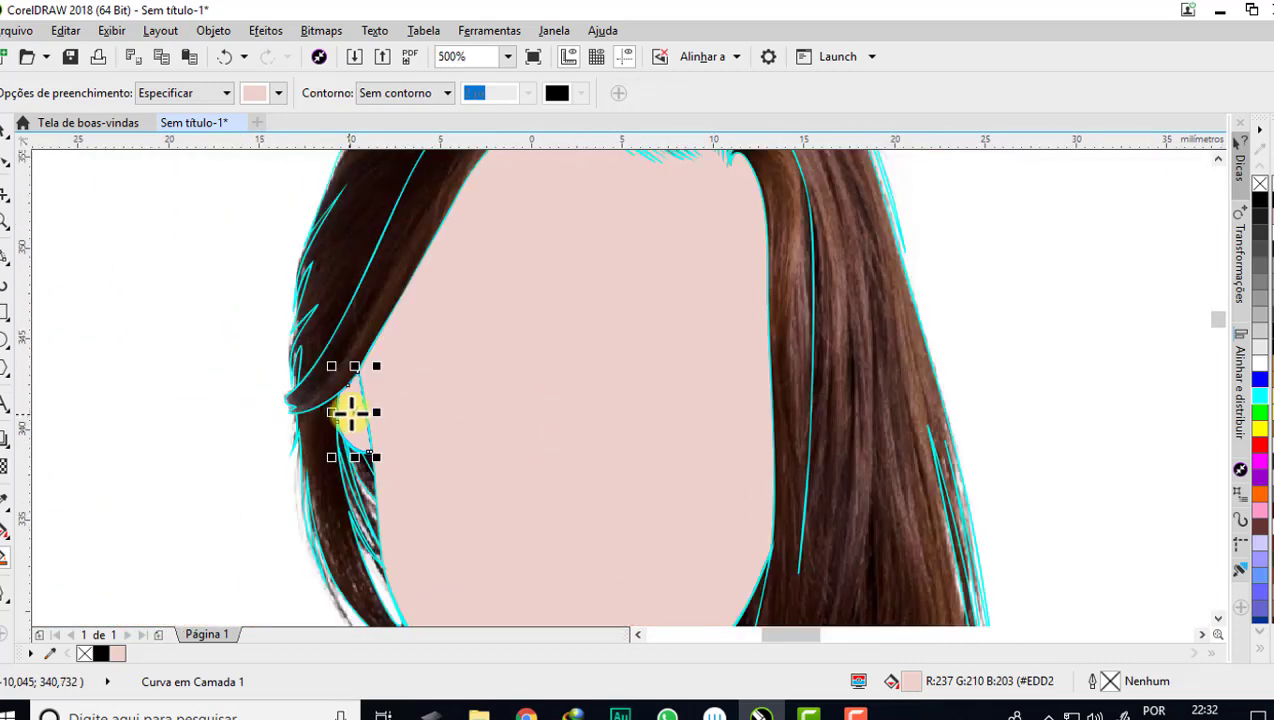
scroll(351, 412, "down", 1)
- Sample the hair brown near the parting and fill the traced hair area with it, then deselect
left_click(281, 93)
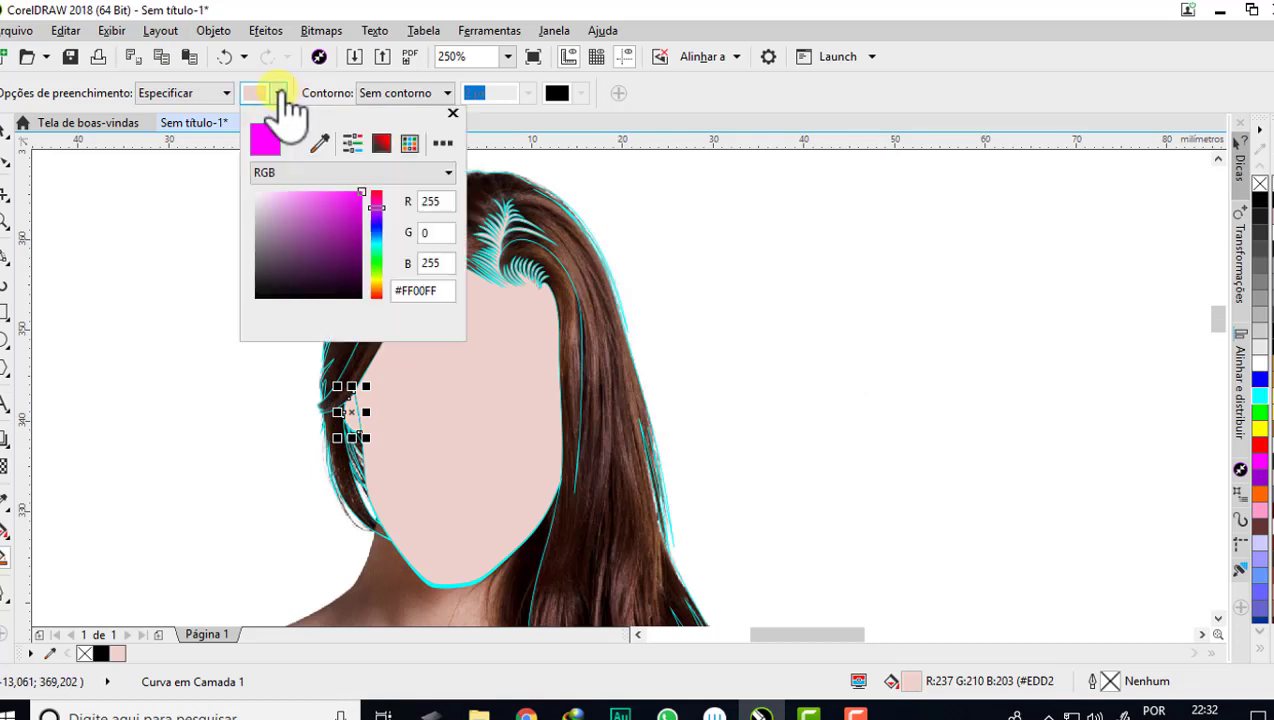
left_click(320, 143)
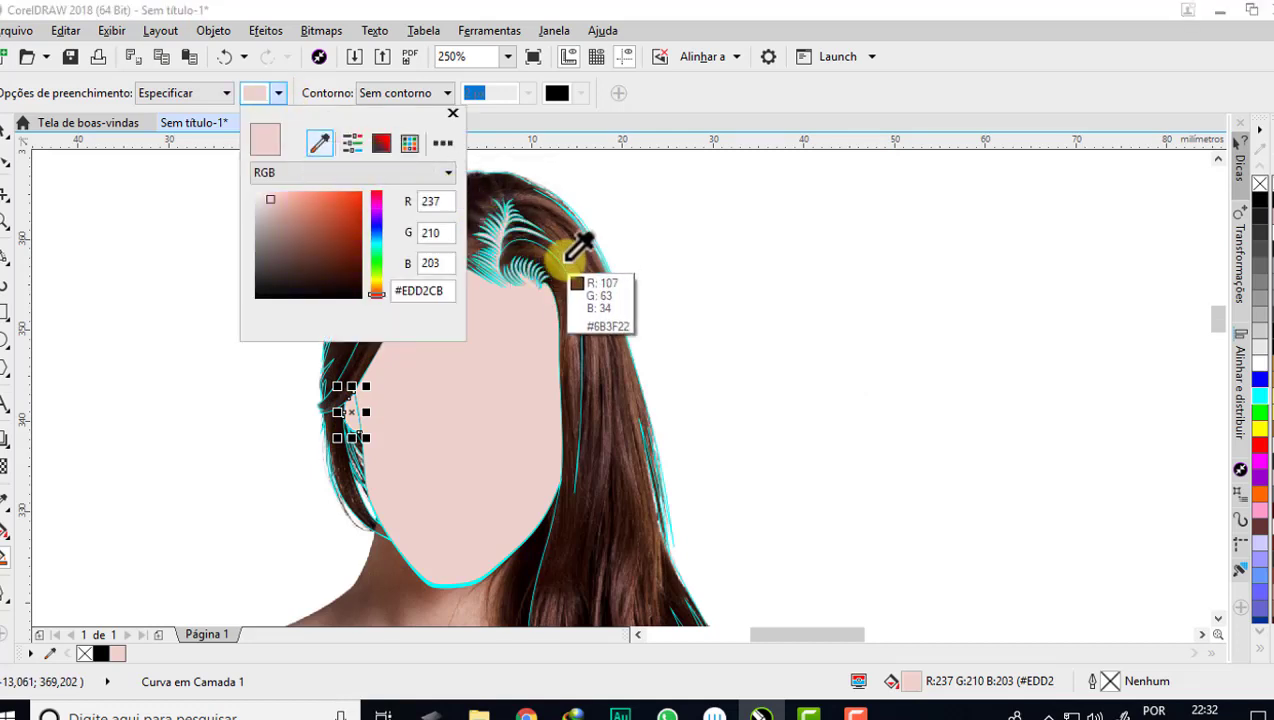
left_click(565, 296)
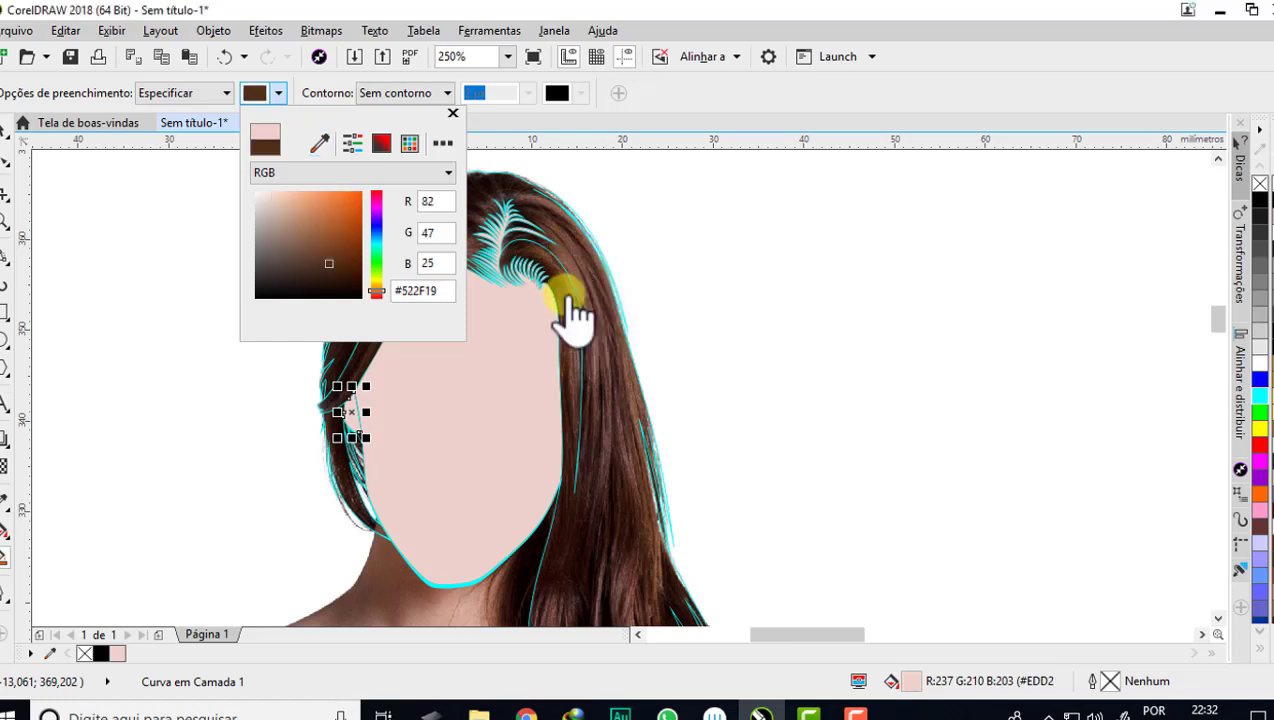
left_click(564, 295)
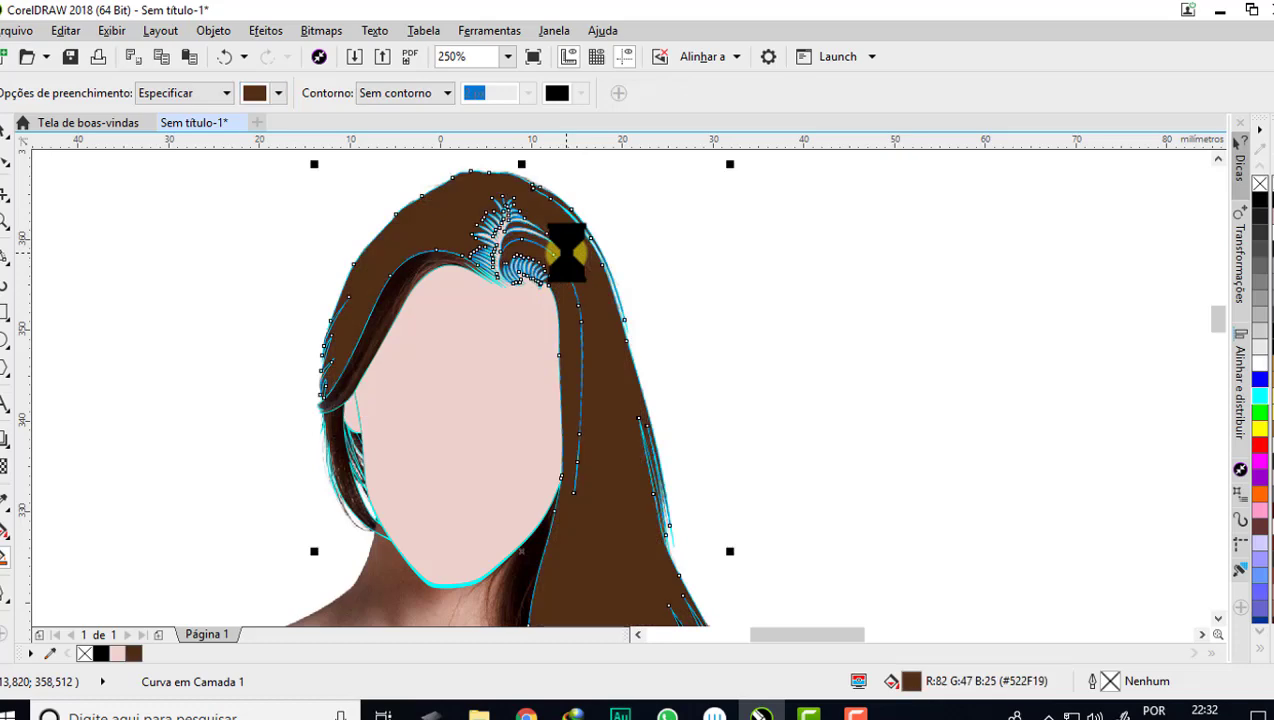
scroll(543, 217, "up", 3)
scroll(543, 217, "down", 5)
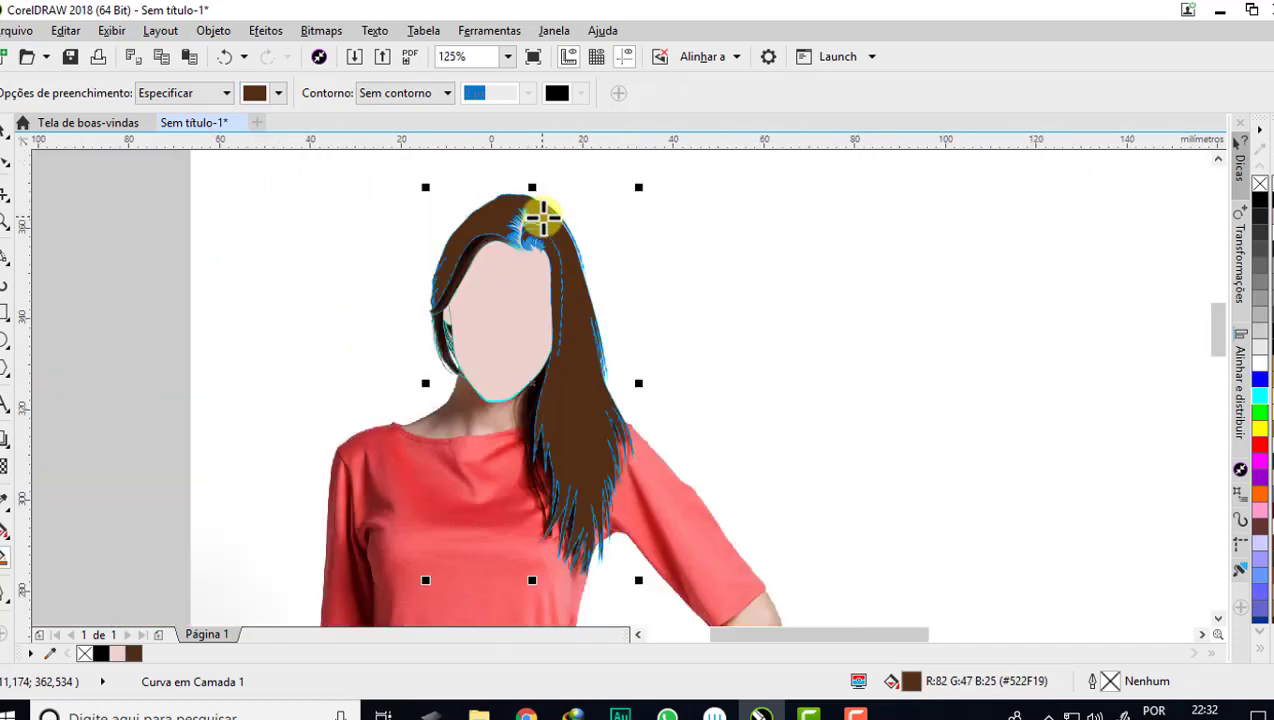
left_click(4, 128)
left_click(155, 236)
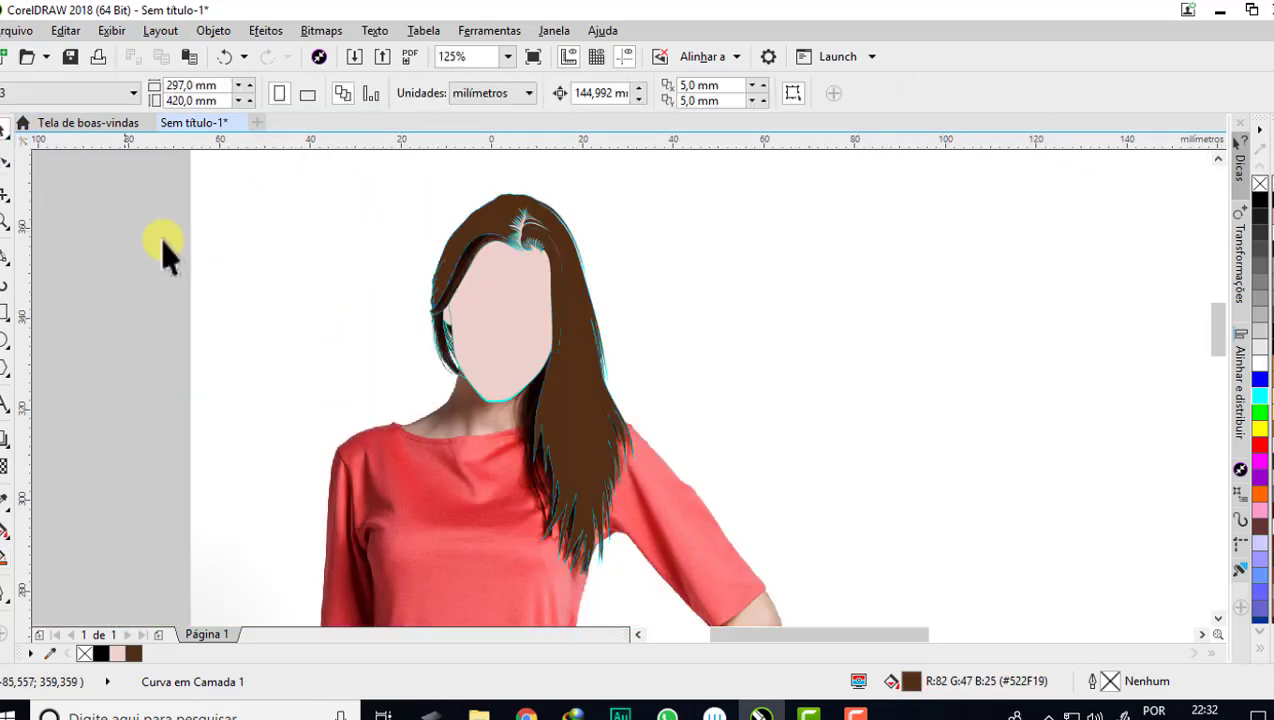
scroll(600, 335, "up", 3)
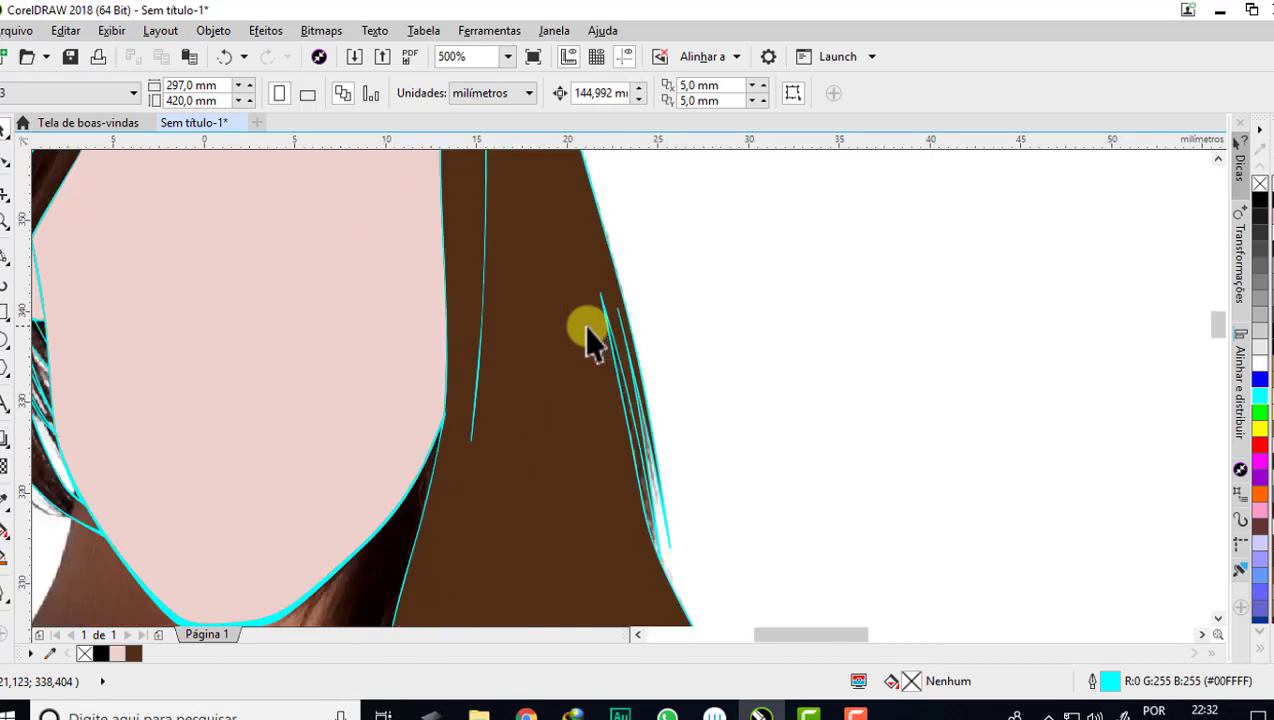
scroll(583, 324, "down", 3)
scroll(530, 206, "up", 2)
scroll(516, 232, "up", 1)
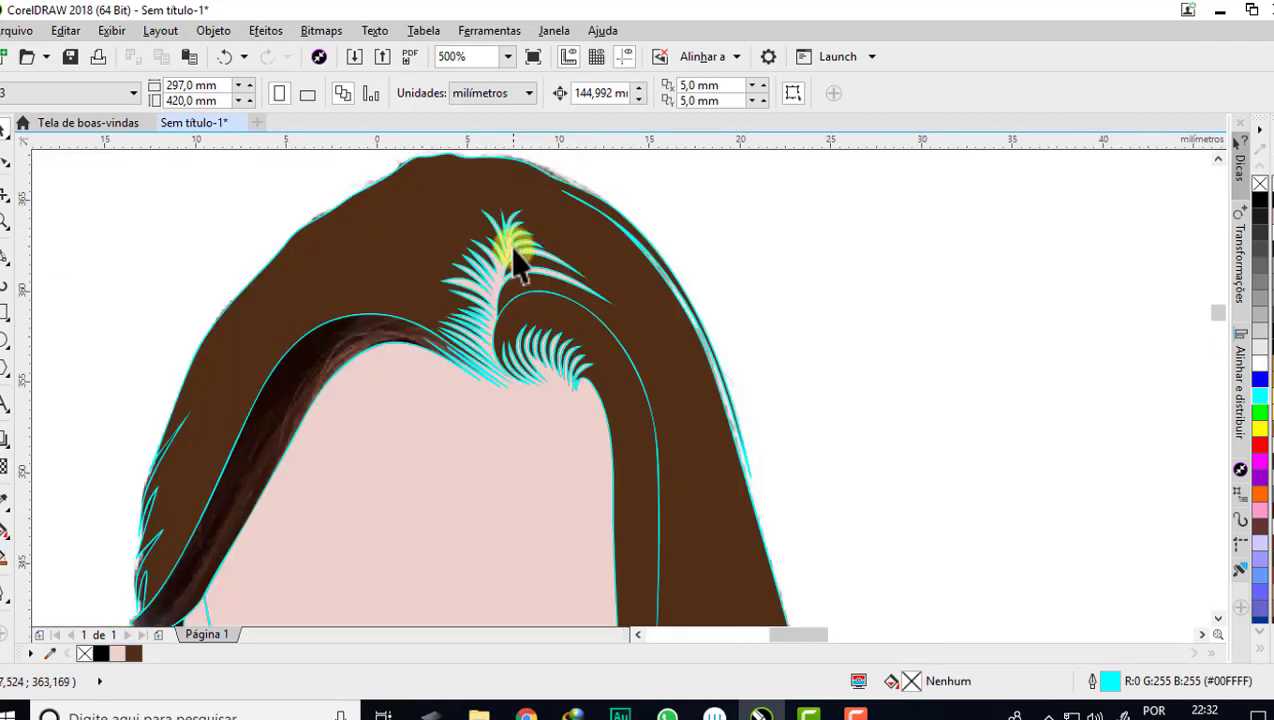
scroll(513, 262, "down", 2)
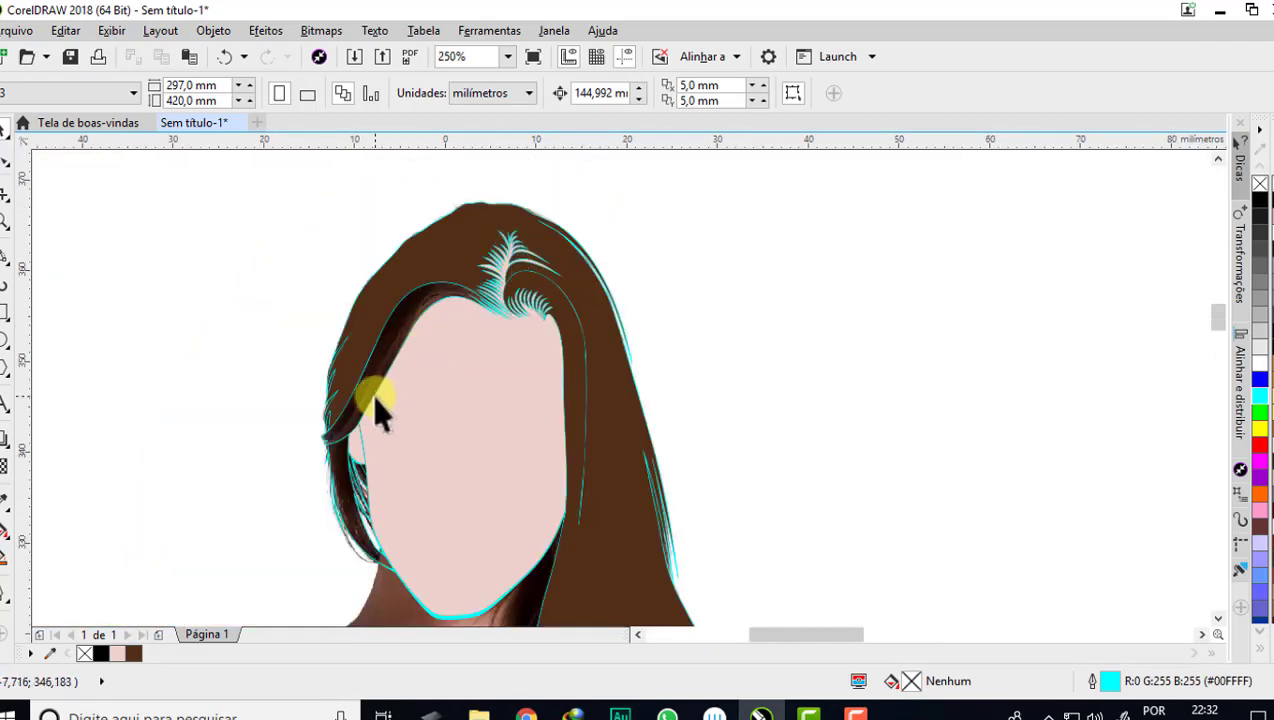
scroll(376, 386, "up", 2)
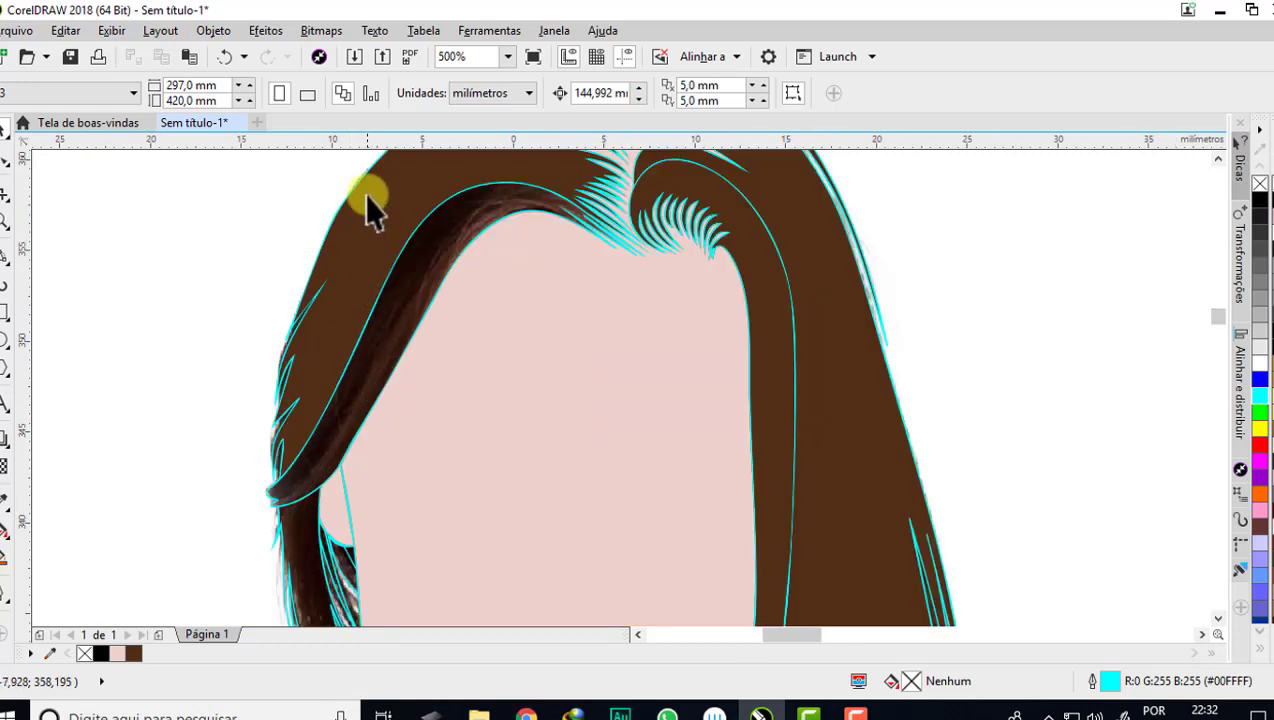
- Smart-fill the hair region beside the face and the enclosed gaps between strands with brown
left_click(6, 560)
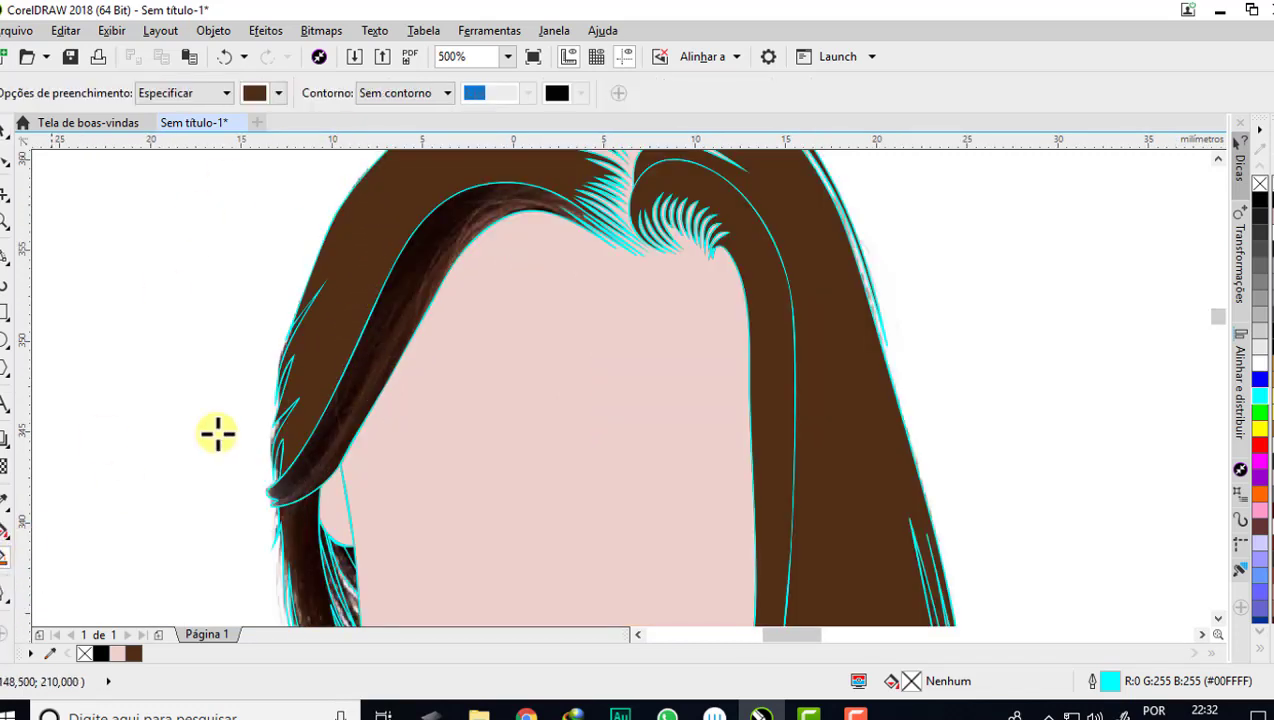
left_click(367, 375)
scroll(367, 375, "down", 2)
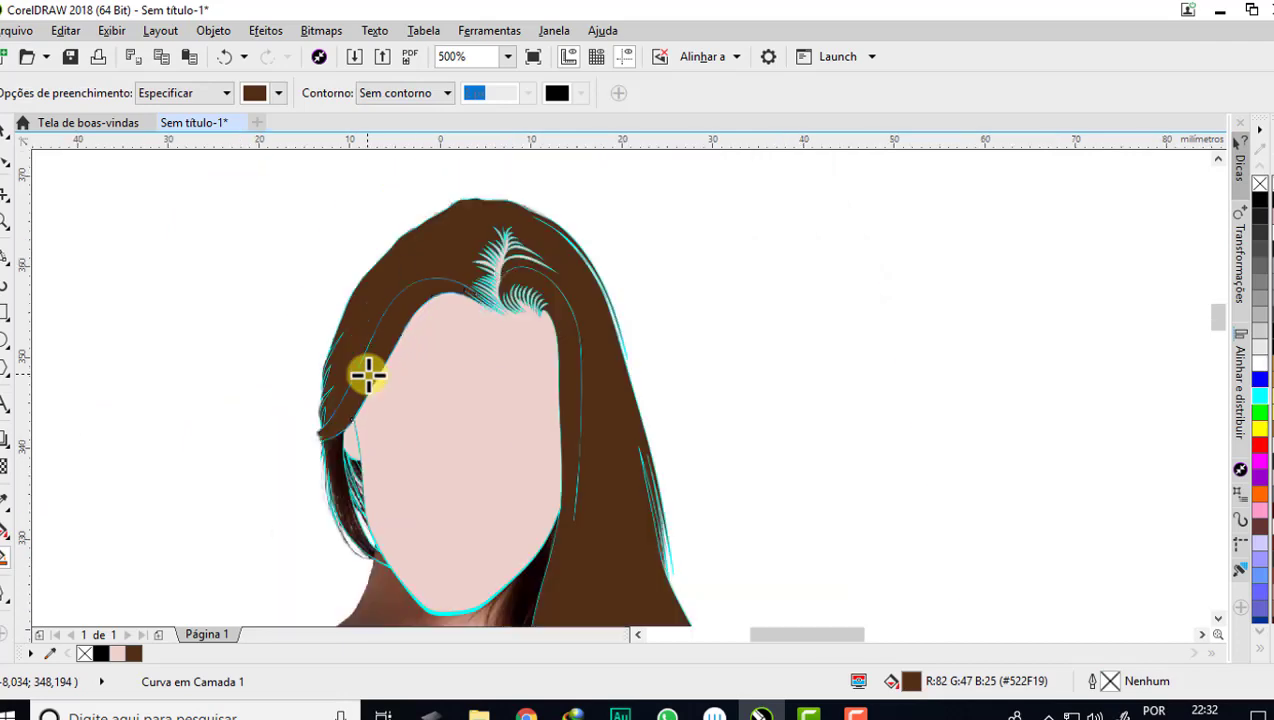
scroll(333, 535, "up", 2)
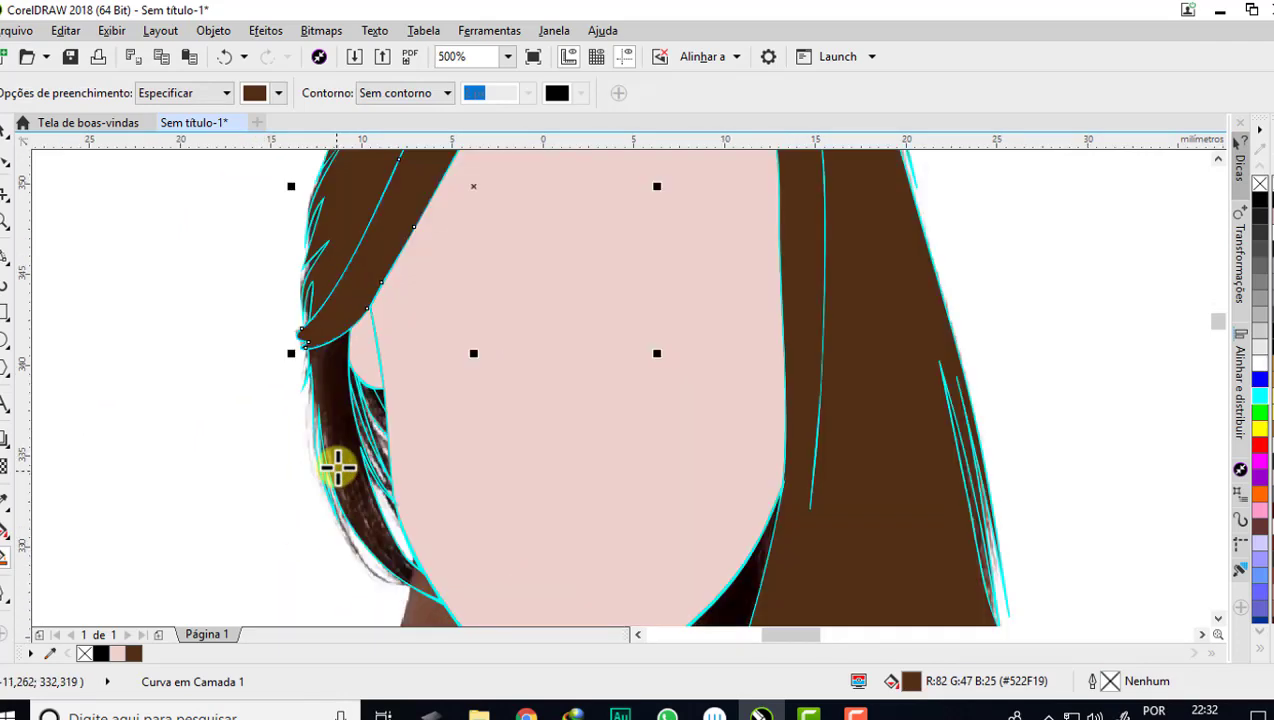
left_click(342, 440)
scroll(364, 407, "up", 2)
scroll(395, 381, "up", 2)
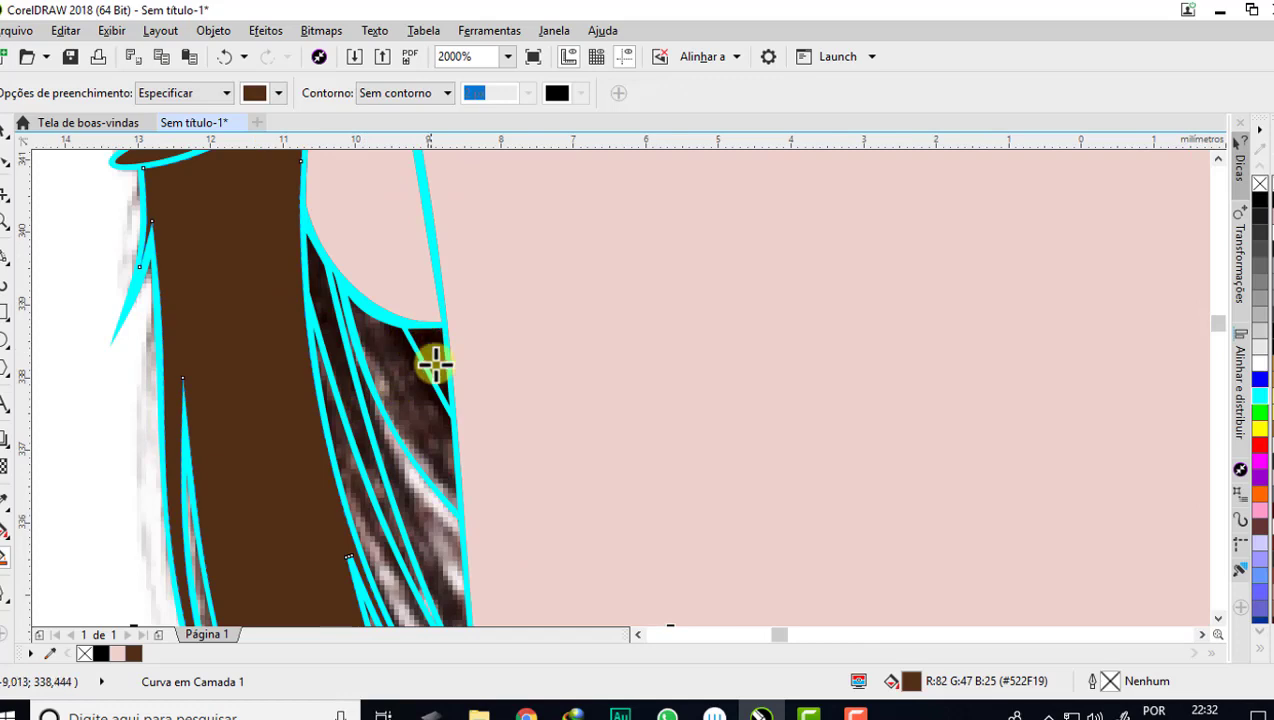
left_click(425, 347)
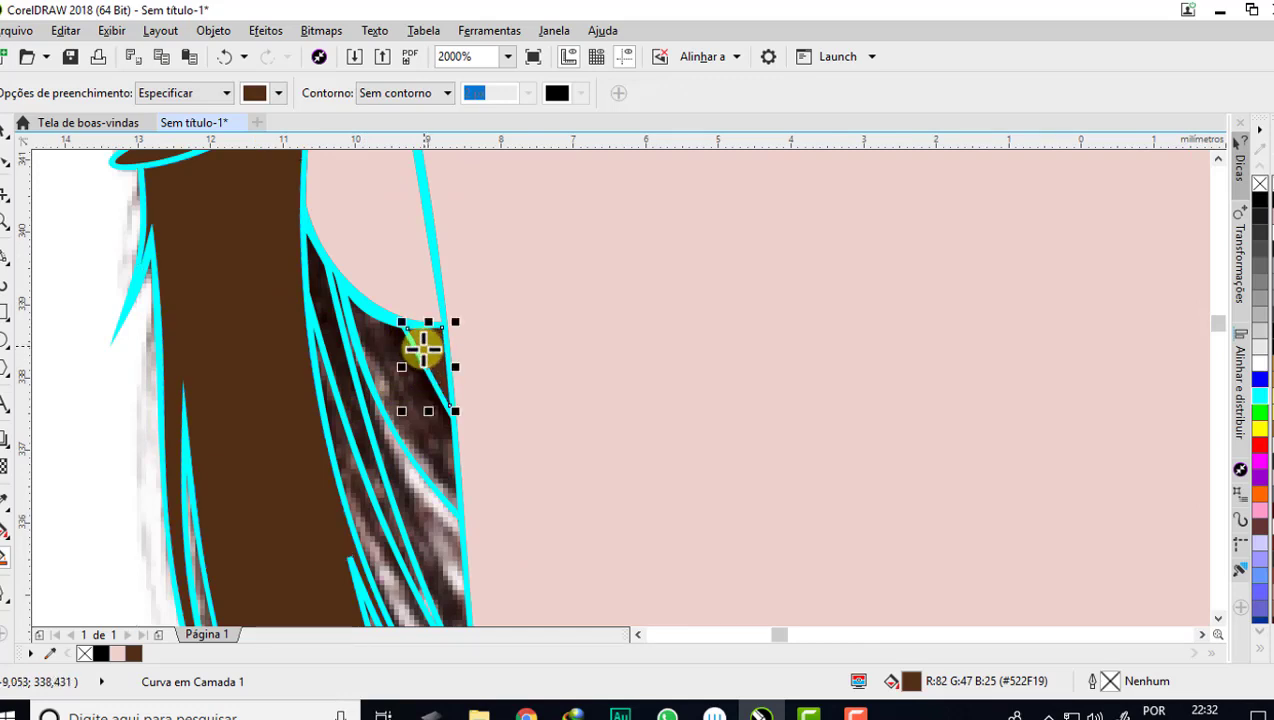
left_click(404, 378)
left_click(341, 356)
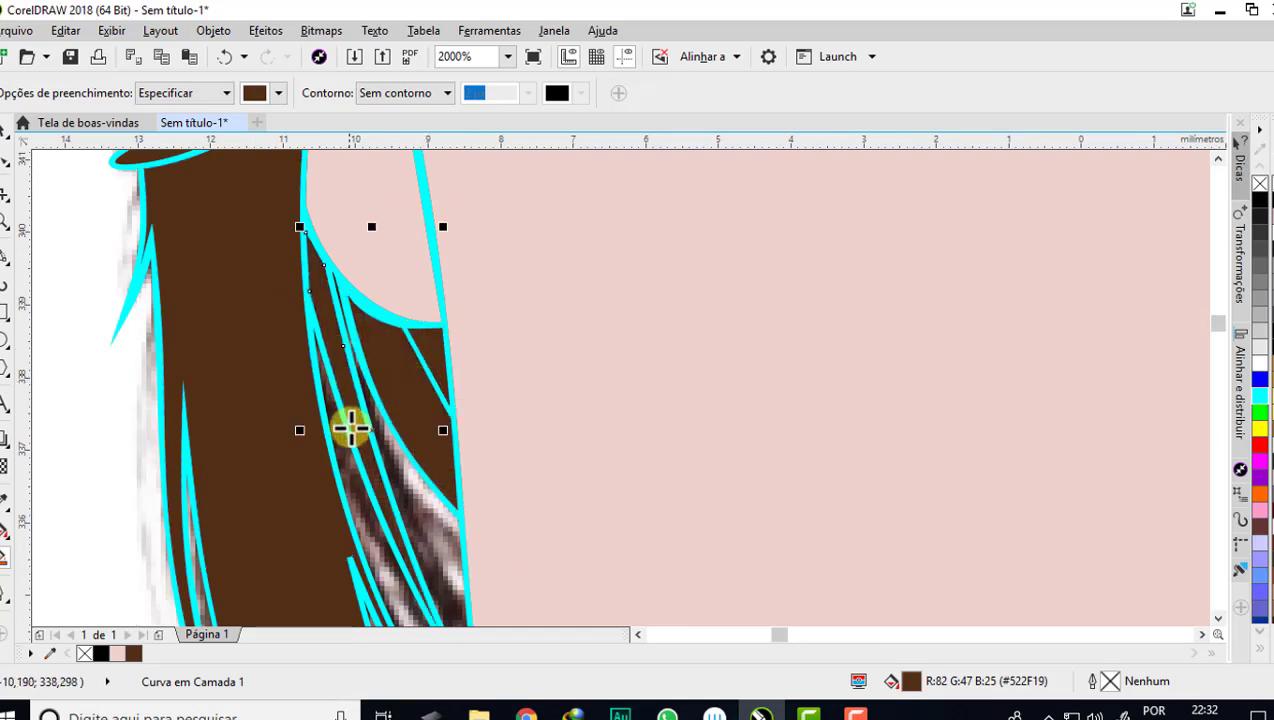
left_click(418, 520)
left_click(352, 465)
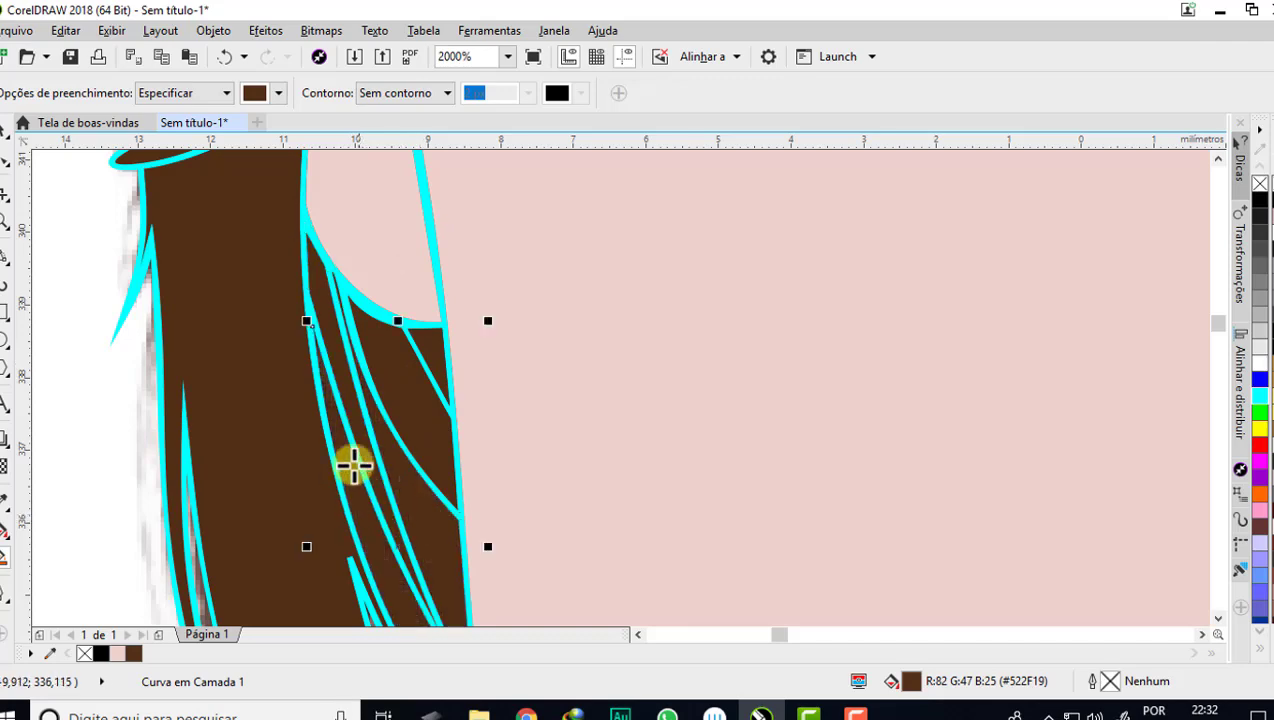
scroll(340, 420, "down", 4)
scroll(384, 423, "down", 2)
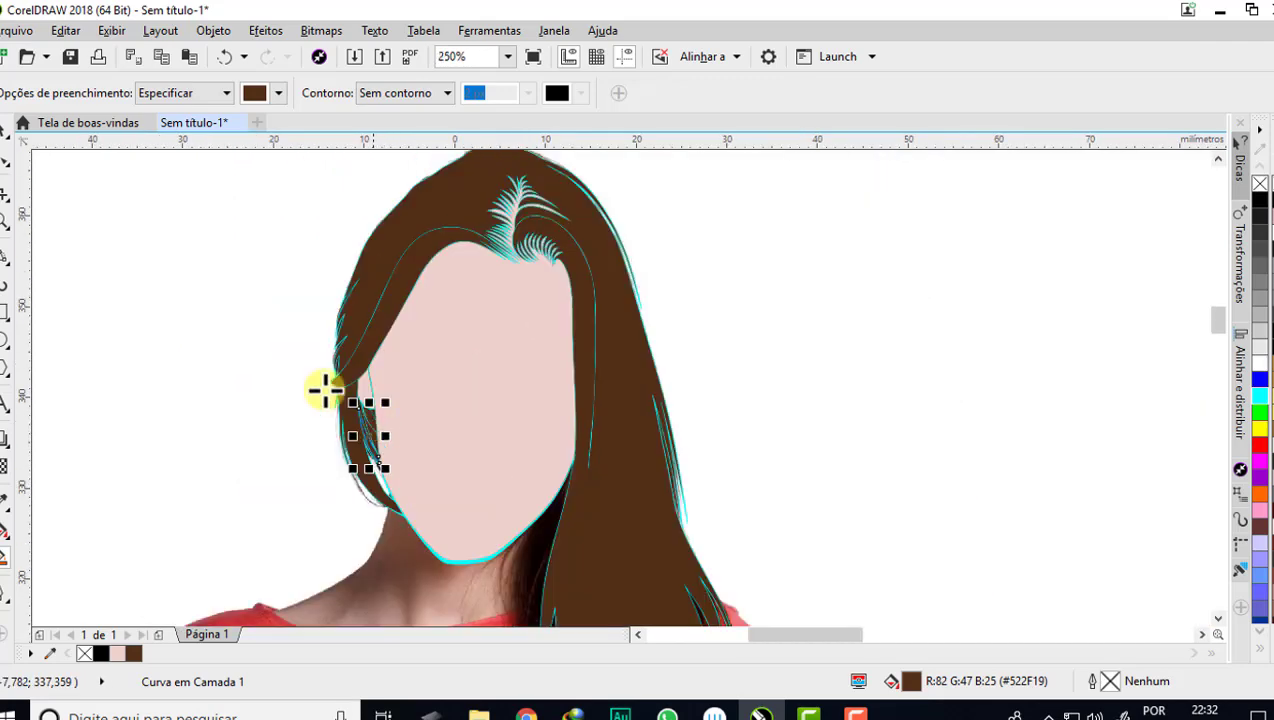
- Marquee-select the whole hair and face tracing and move it right of the photo
key("space")
key("Escape")
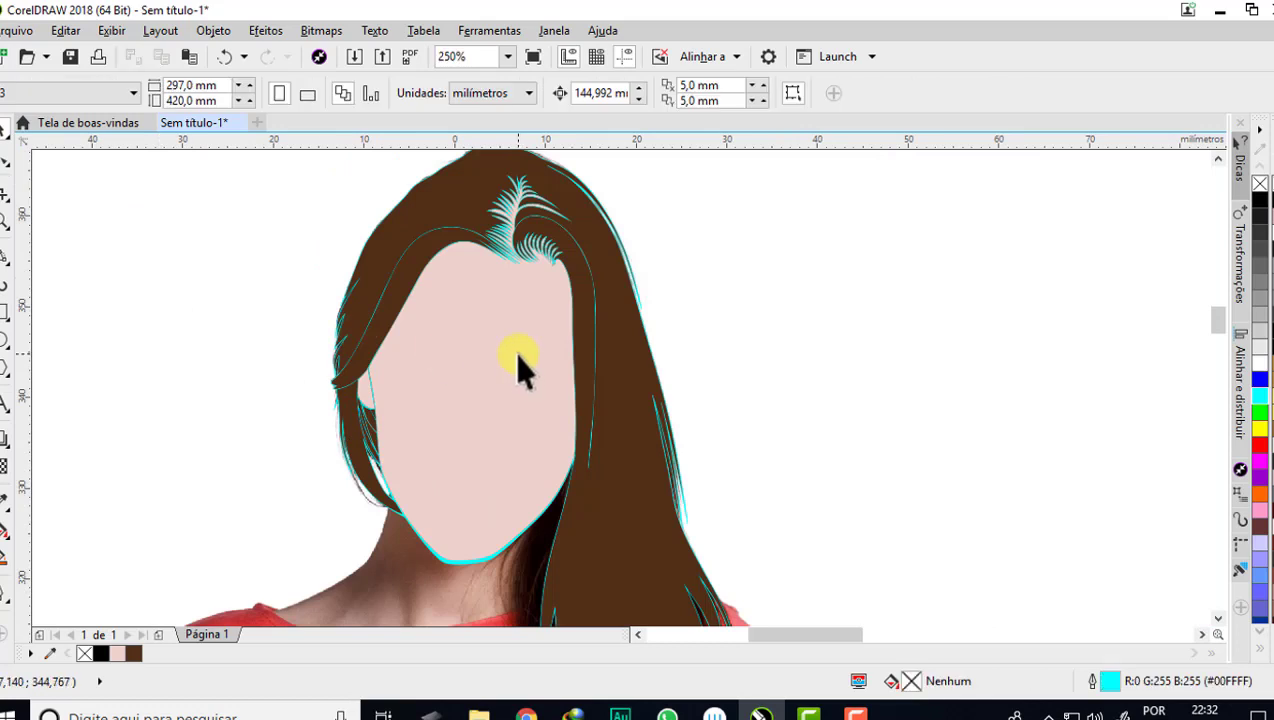
scroll(514, 352, "down", 2)
scroll(492, 298, "down", 2)
mouse_move(419, 212)
left_mouse_down()
mouse_move(588, 515)
mouse_move(603, 510)
left_mouse_up()
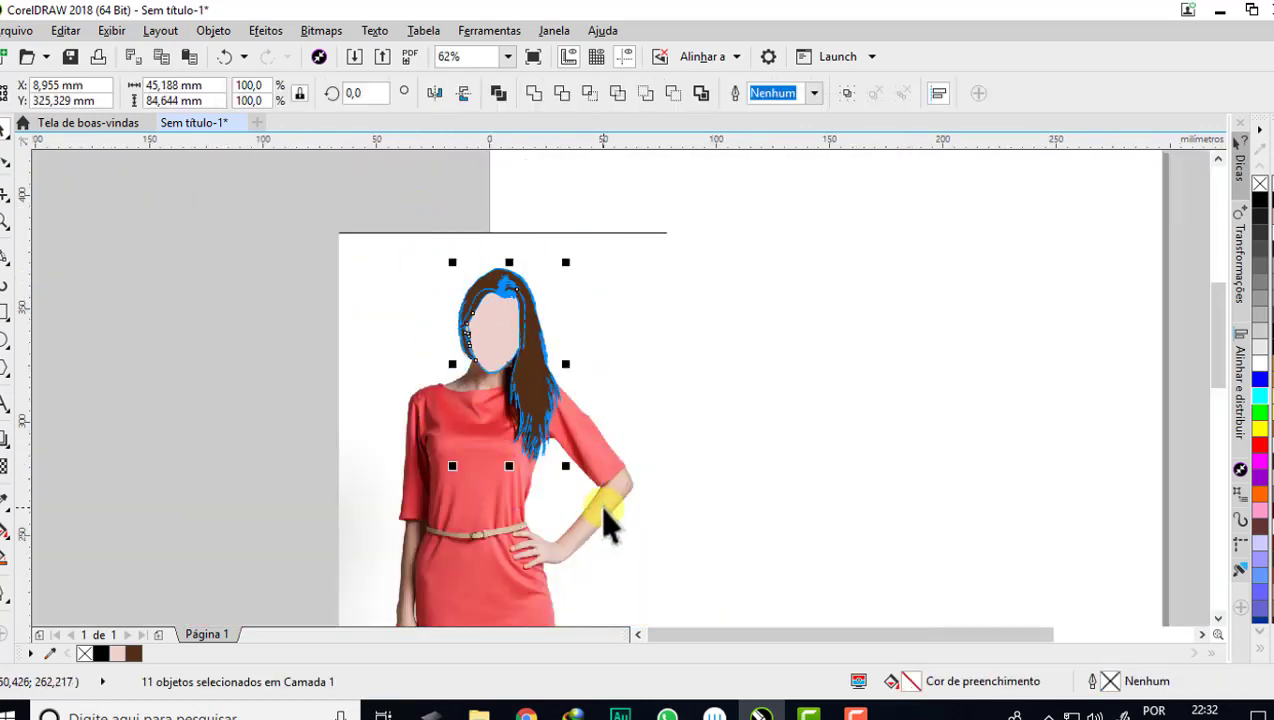
left_click(330, 380)
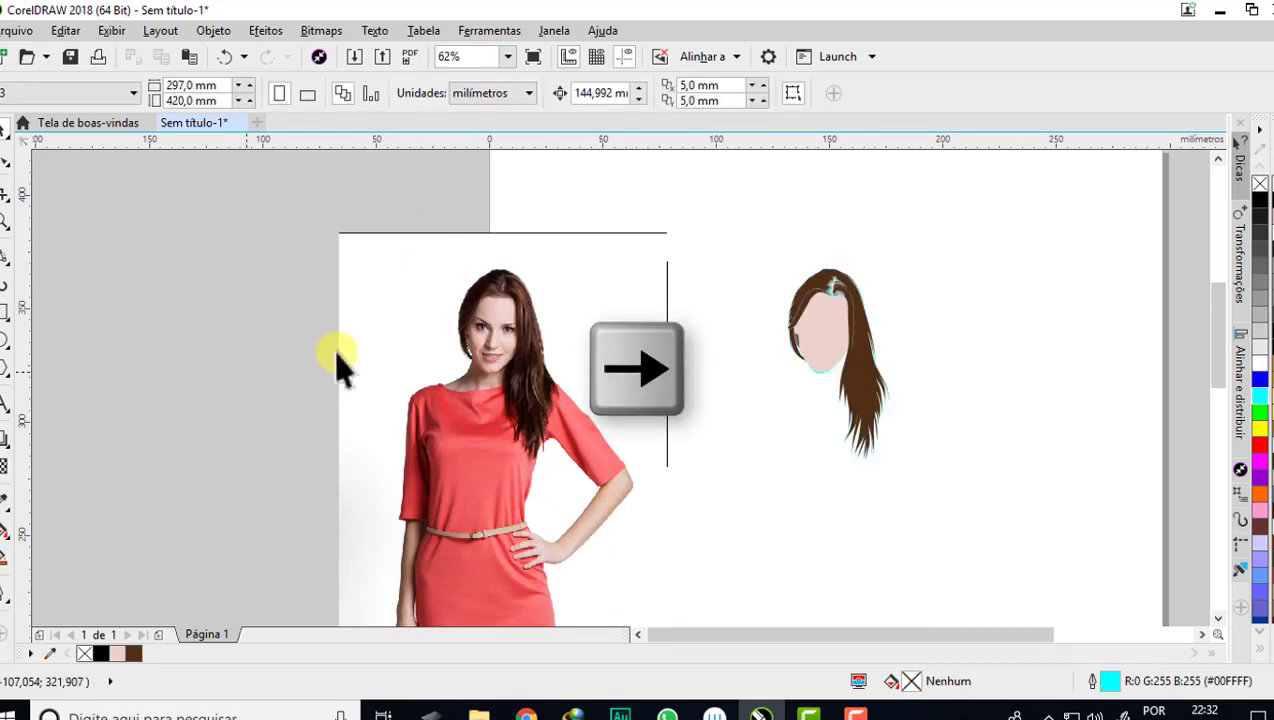
scroll(866, 326, "up", 4)
scroll(797, 298, "down", 2)
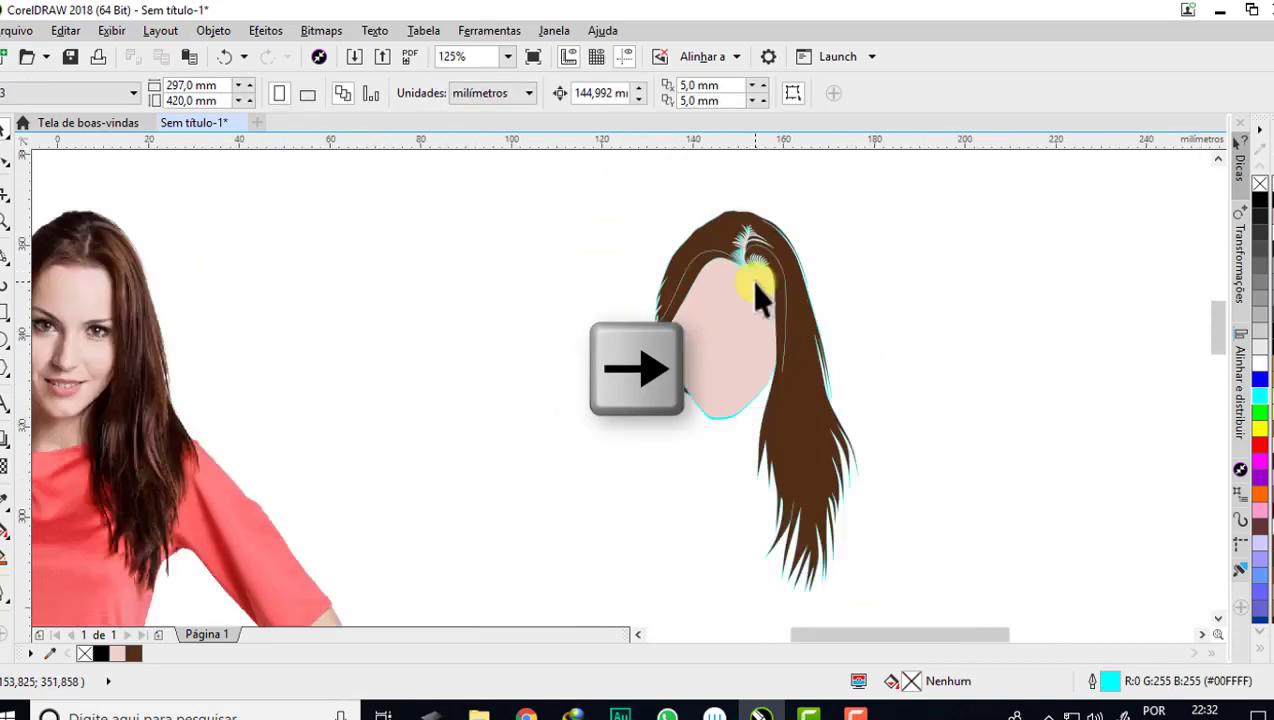
scroll(727, 420, "up", 4)
scroll(720, 470, "up", 2)
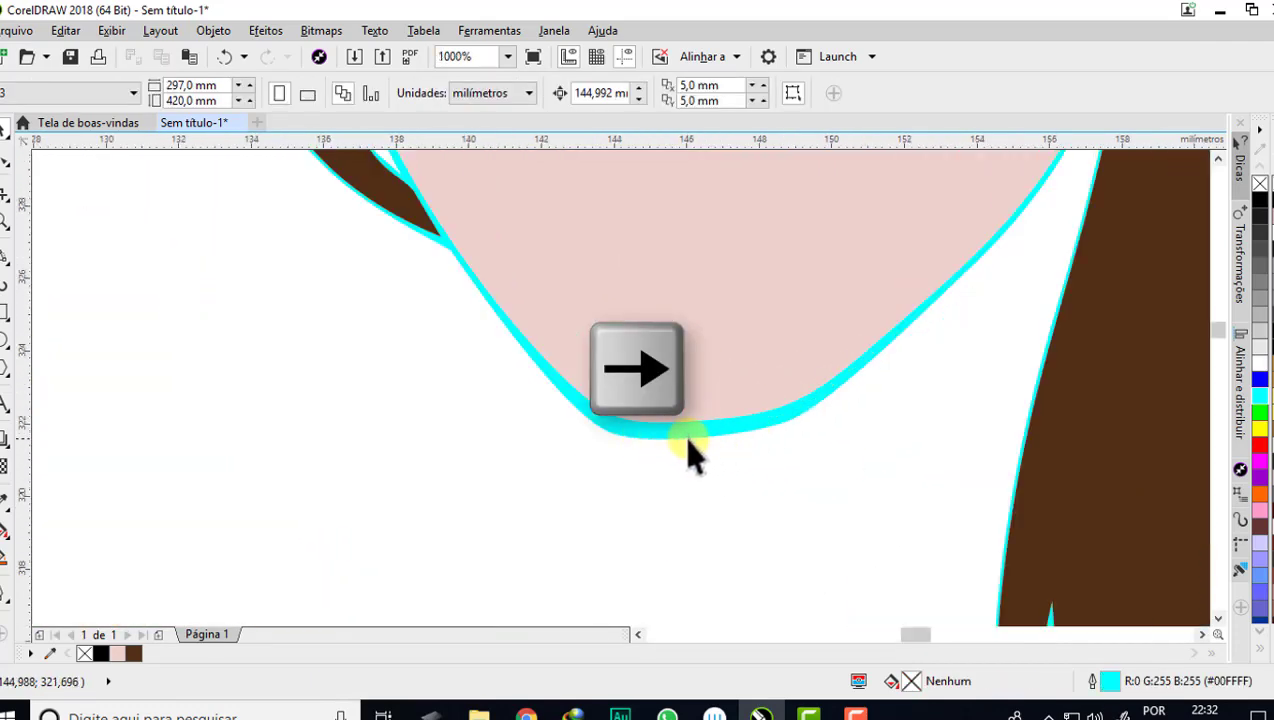
- Select the face outline at the chin and zoom around to inspect it
left_click(676, 447)
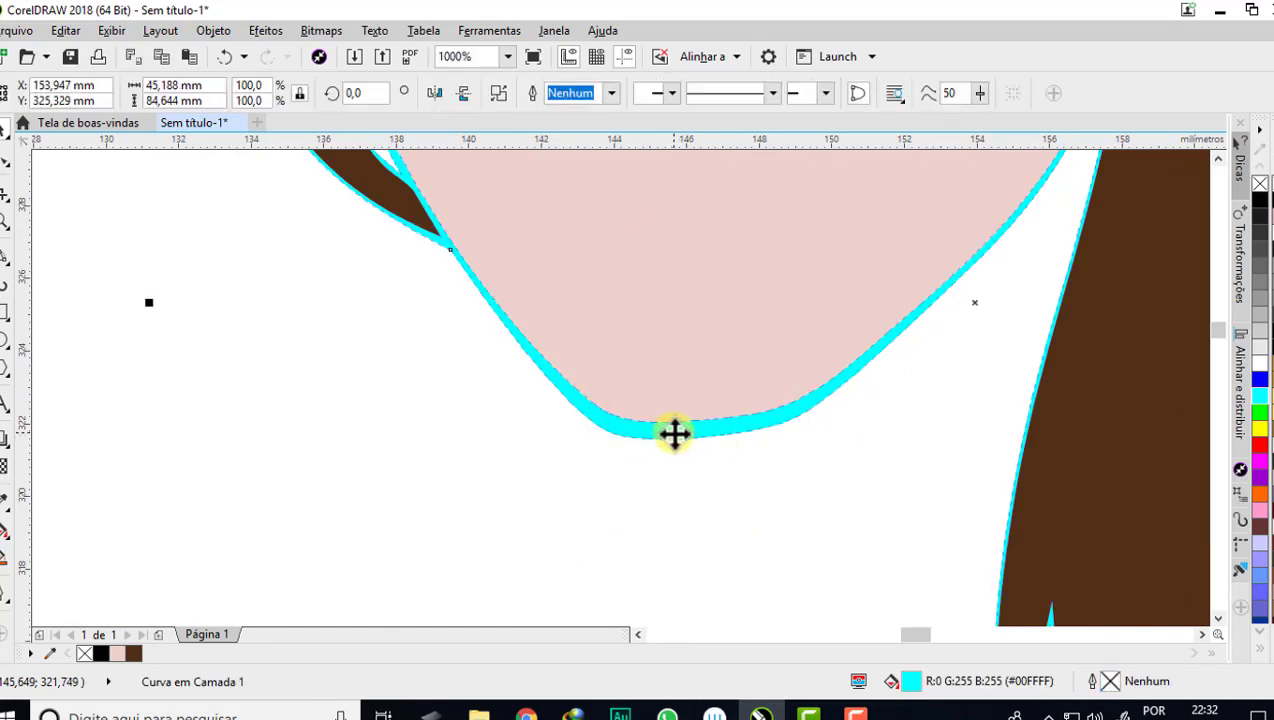
scroll(674, 433, "down", 1)
scroll(674, 433, "down", 2)
scroll(494, 446, "down", 2)
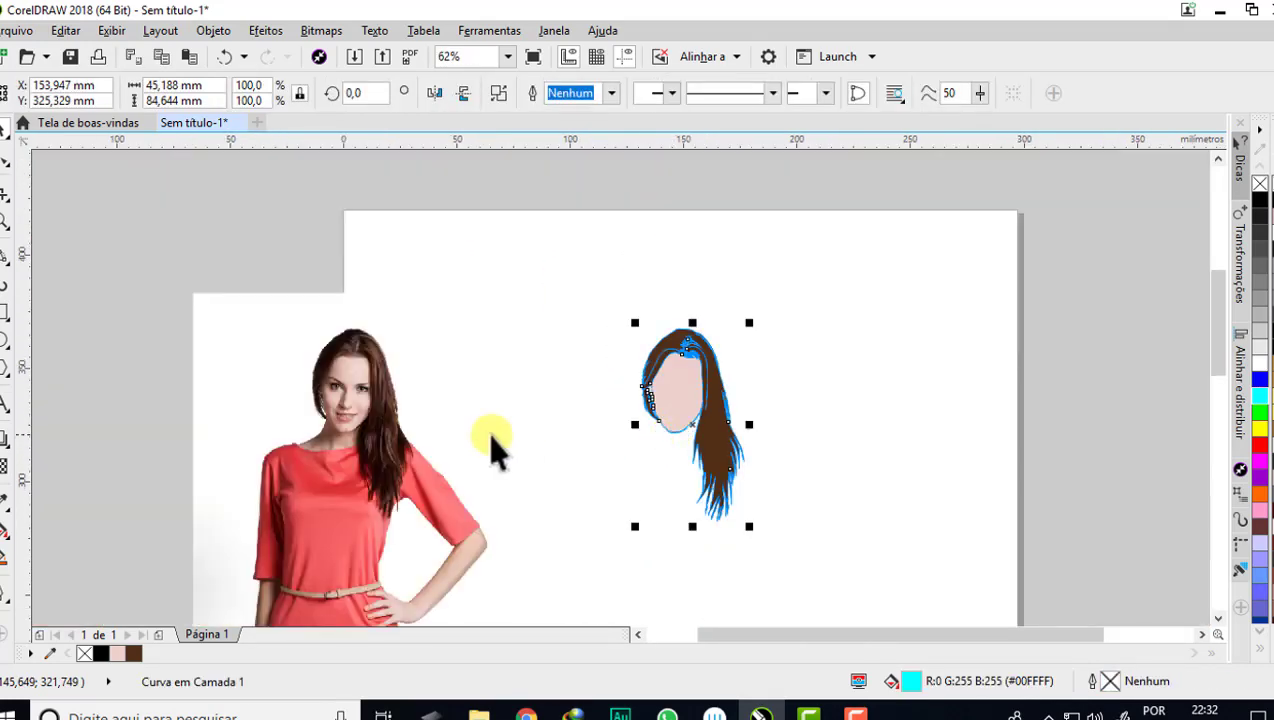
scroll(364, 406, "up", 3)
scroll(412, 400, "up", 1)
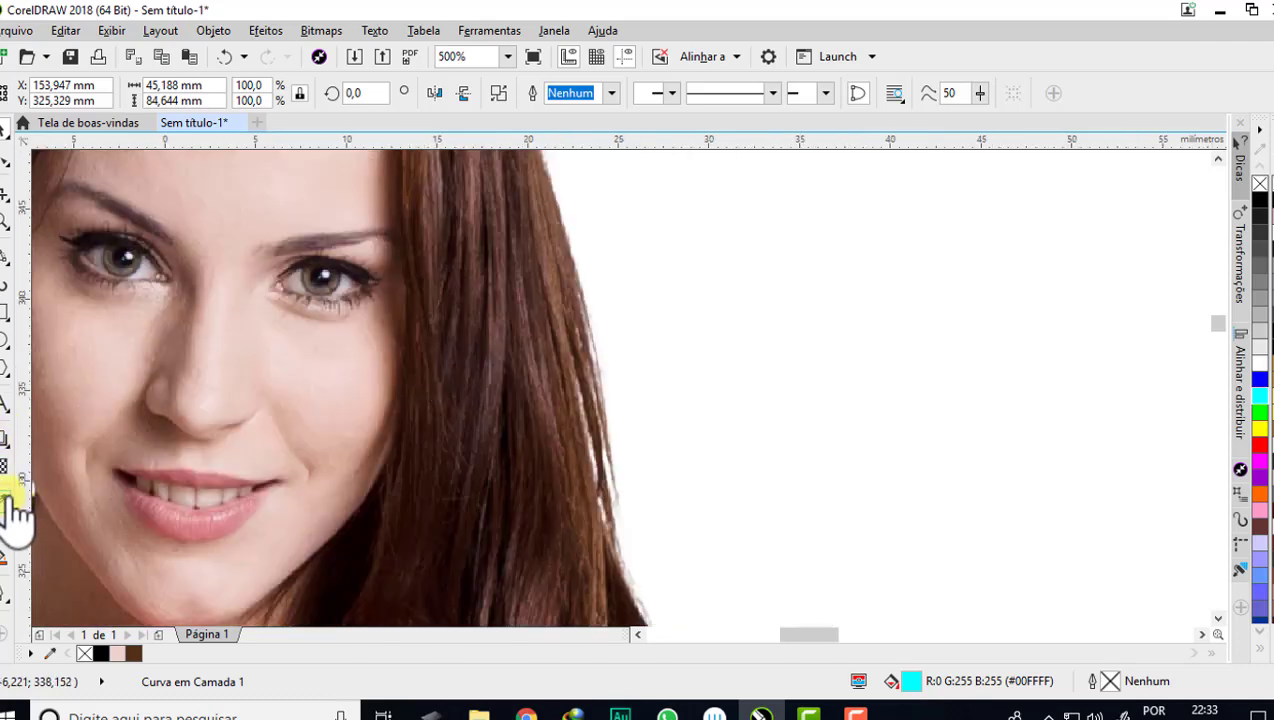
- Sample the reddish-brown hair beside the cheek with the Color Eyedropper
left_click(10, 497)
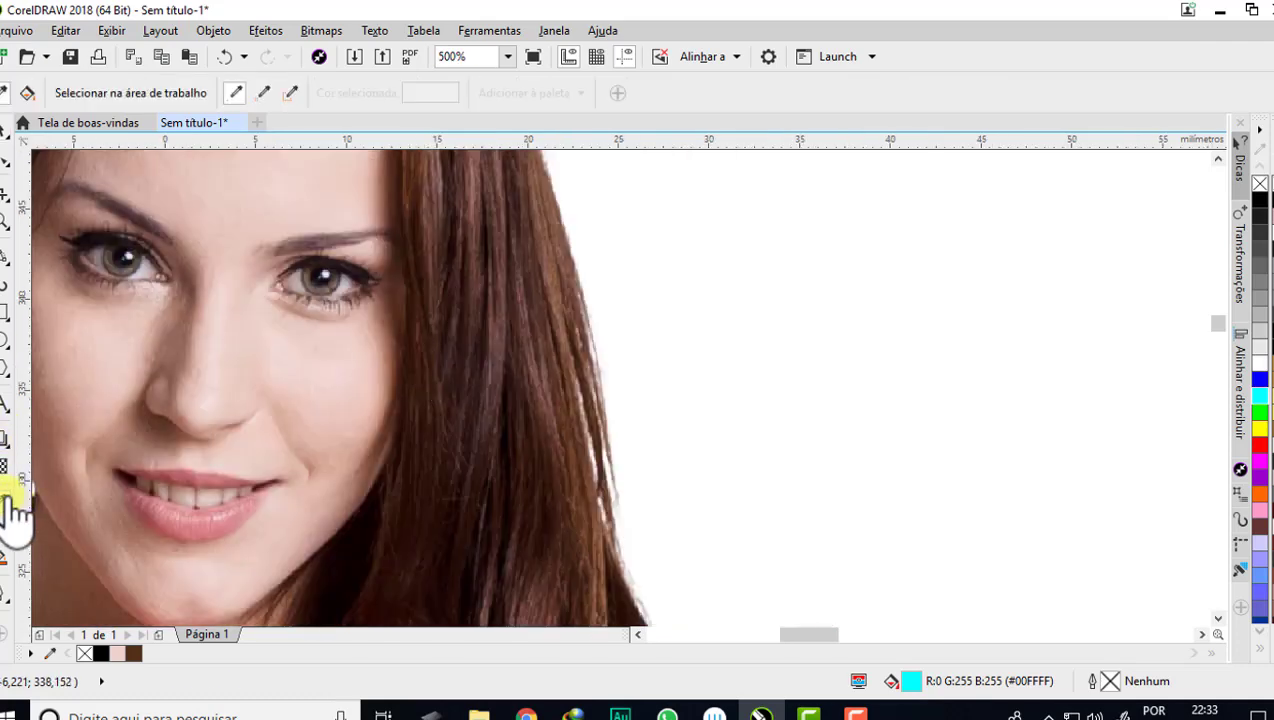
scroll(441, 427, "down", 2)
scroll(414, 455, "up", 2)
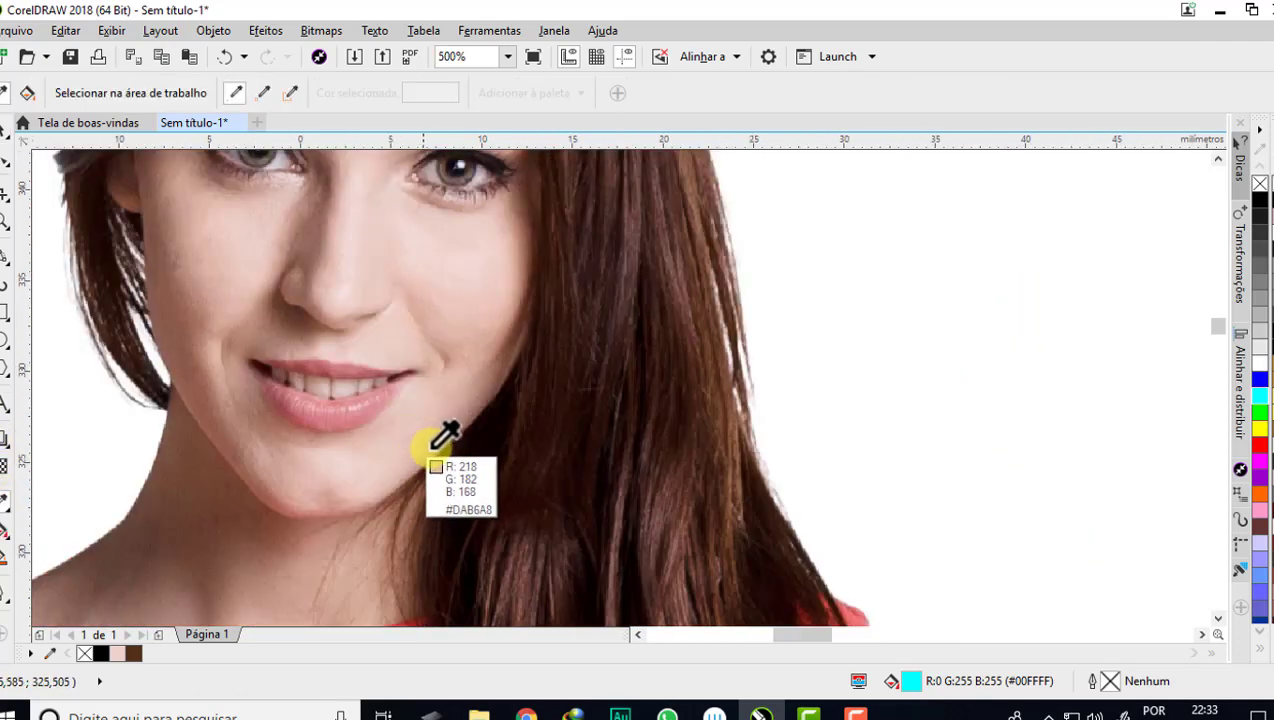
scroll(520, 384, "up", 1)
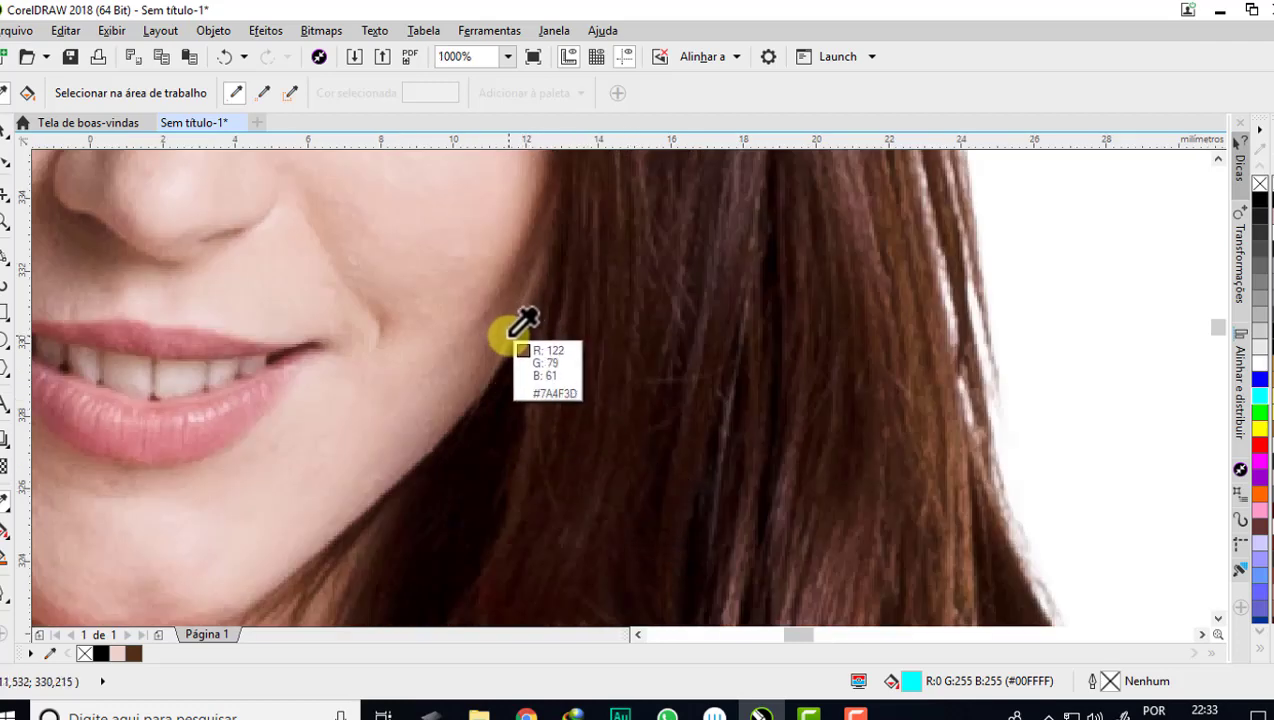
scroll(526, 320, "up", 1)
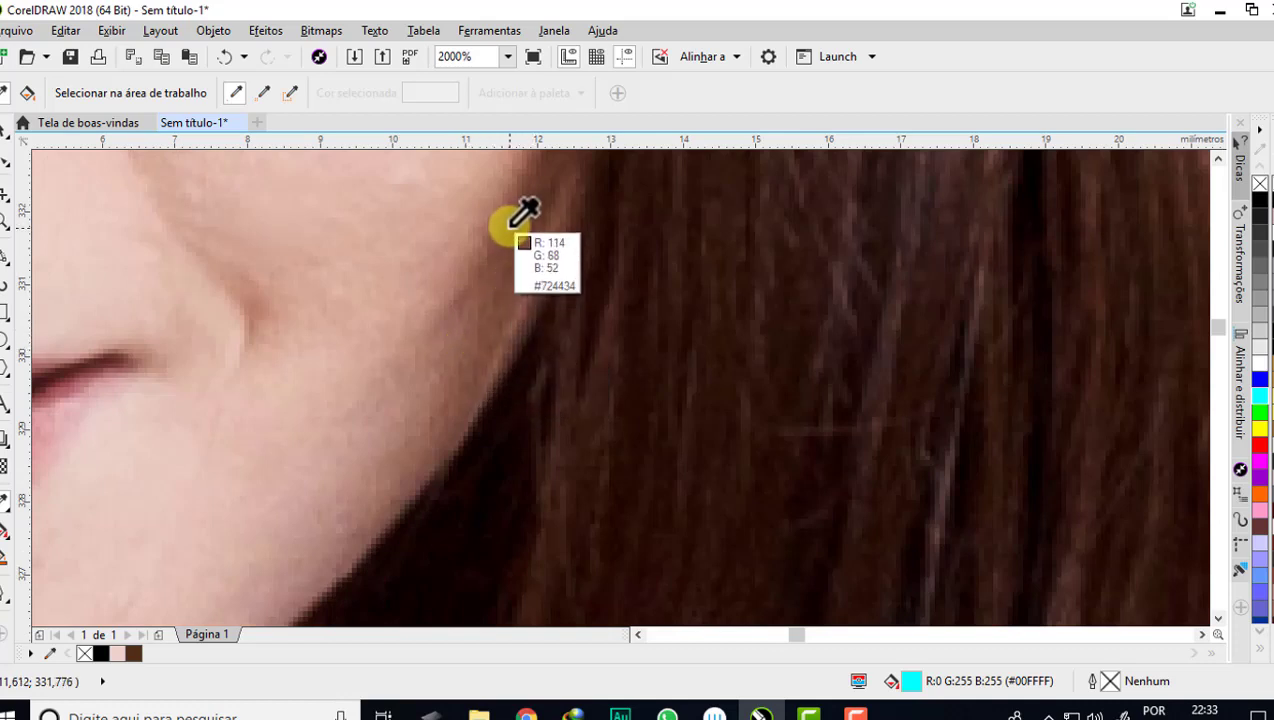
scroll(525, 207, "down", 5)
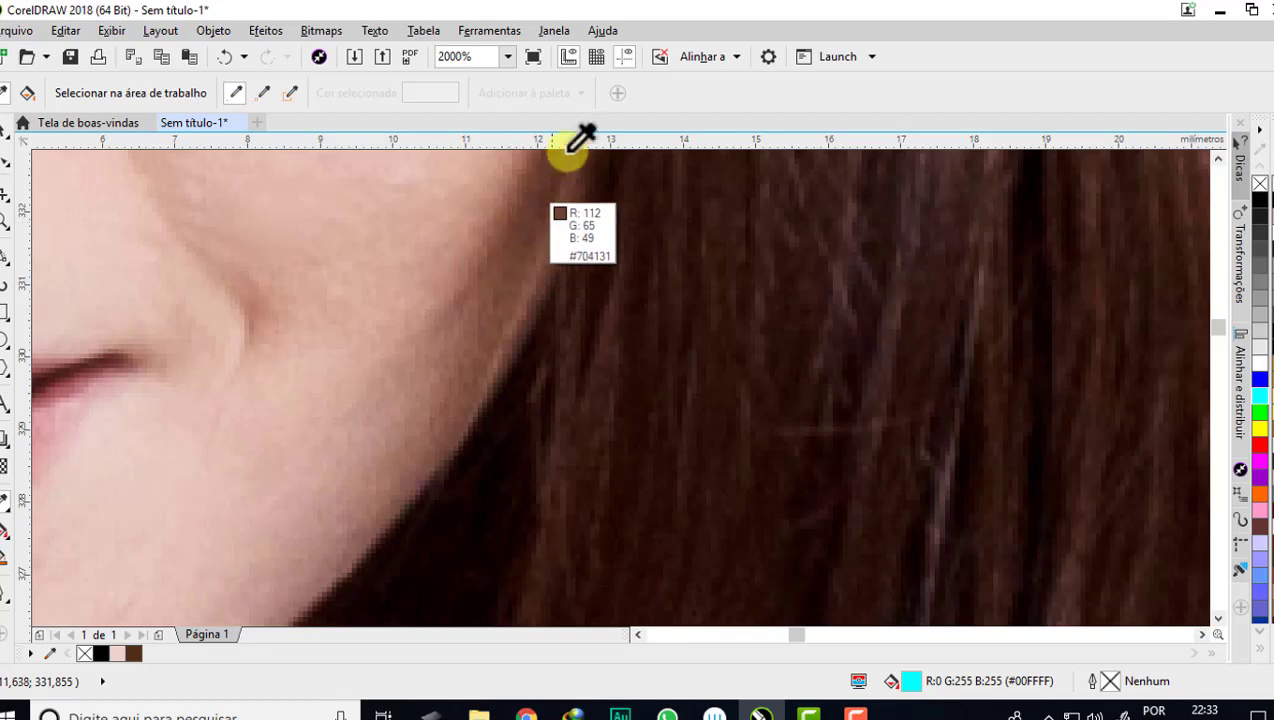
scroll(520, 276, "down", 2)
scroll(508, 268, "up", 7)
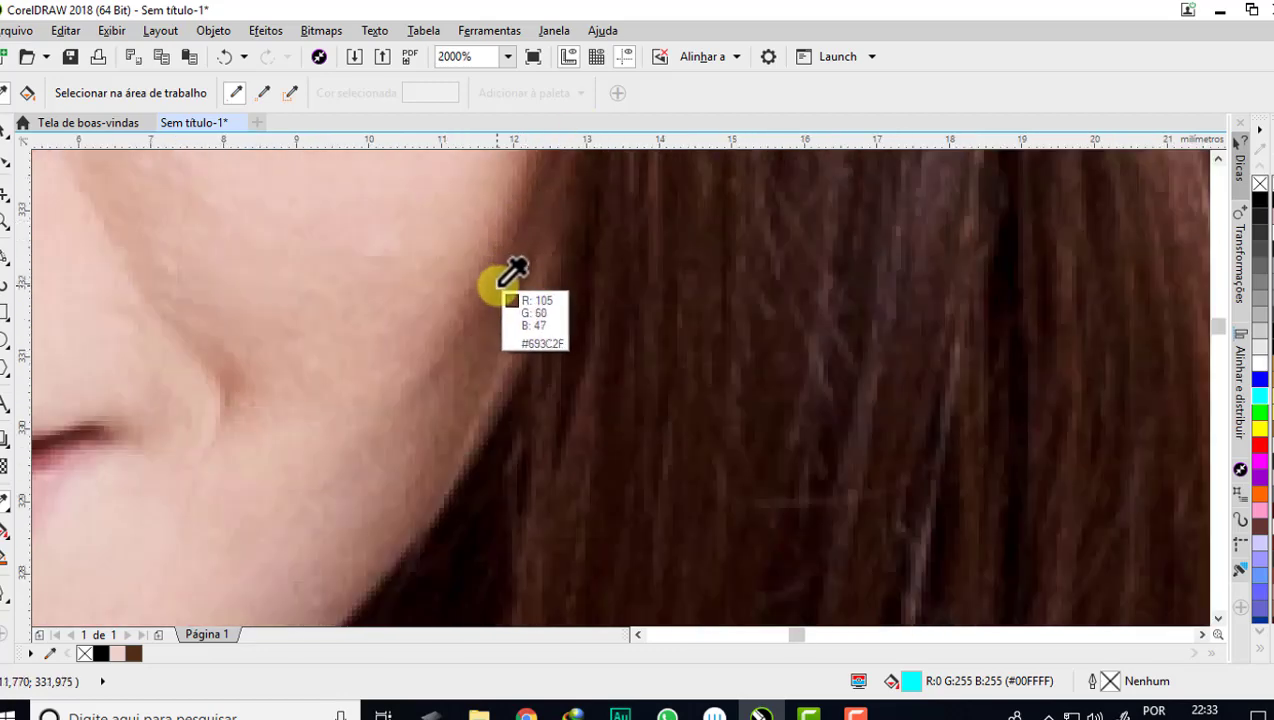
left_click(500, 282)
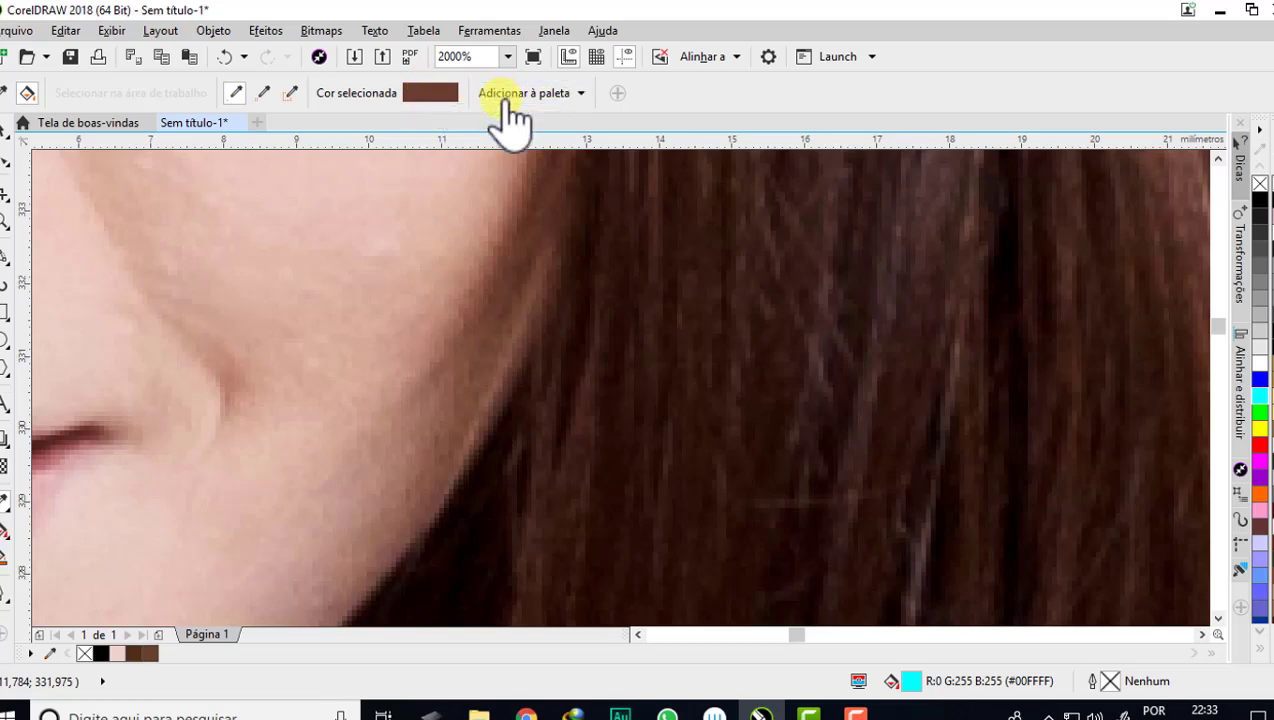
scroll(486, 370, "down", 5)
- Apply the sampled brown (R106 G61 B48) to the face shape's cyan outline at the chin
scroll(296, 421, "down", 1)
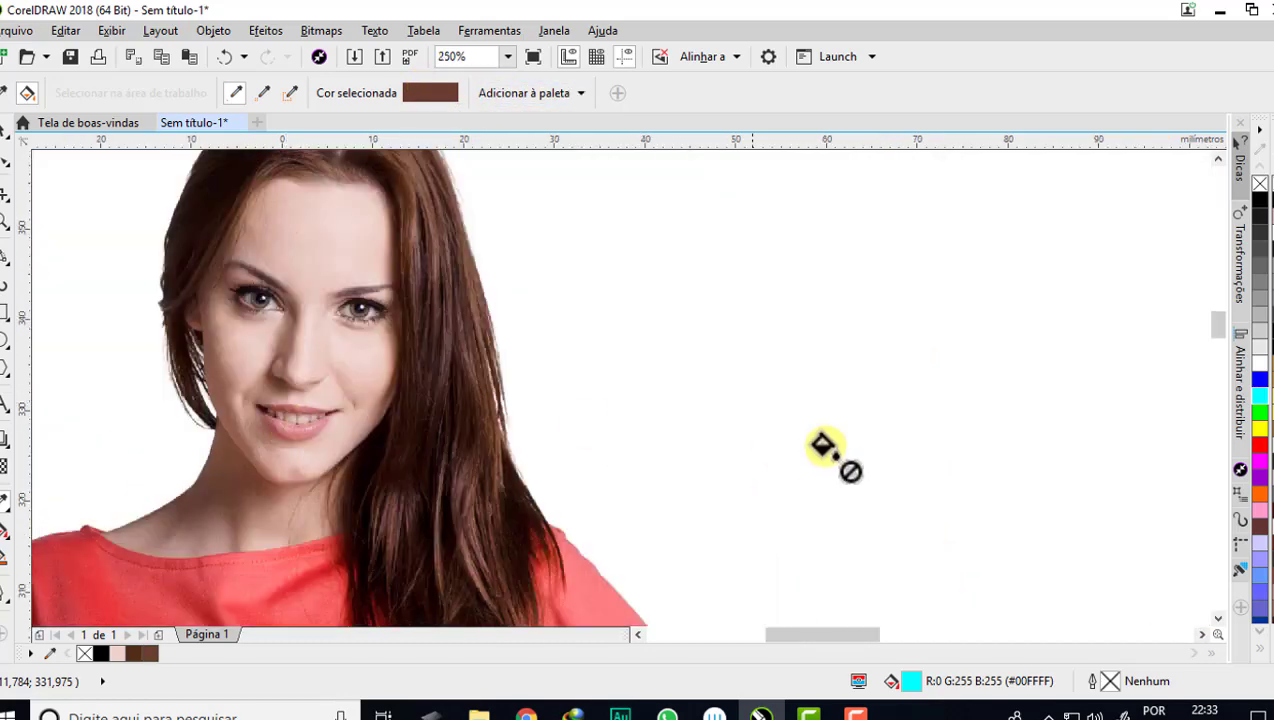
scroll(569, 441, "down", 2)
scroll(995, 455, "up", 2)
scroll(910, 464, "up", 2)
scroll(772, 462, "up", 1)
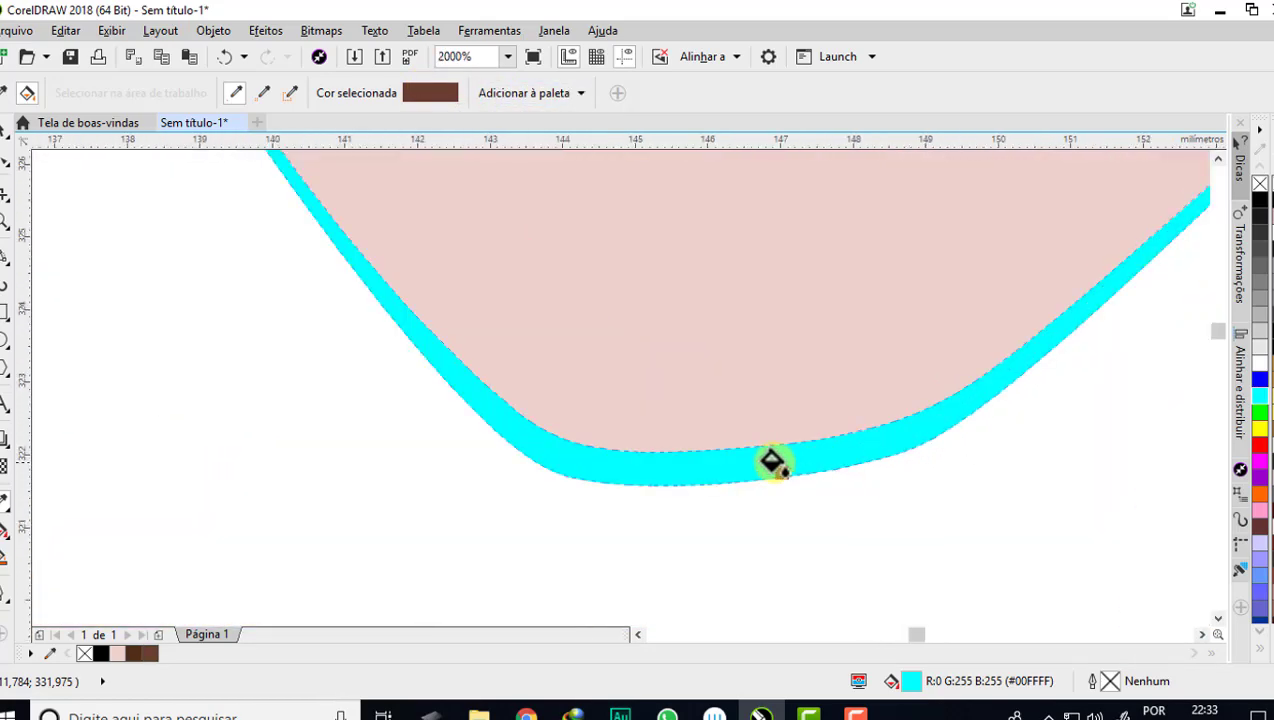
left_click(771, 462)
scroll(743, 471, "down", 3)
scroll(711, 498, "up", 1)
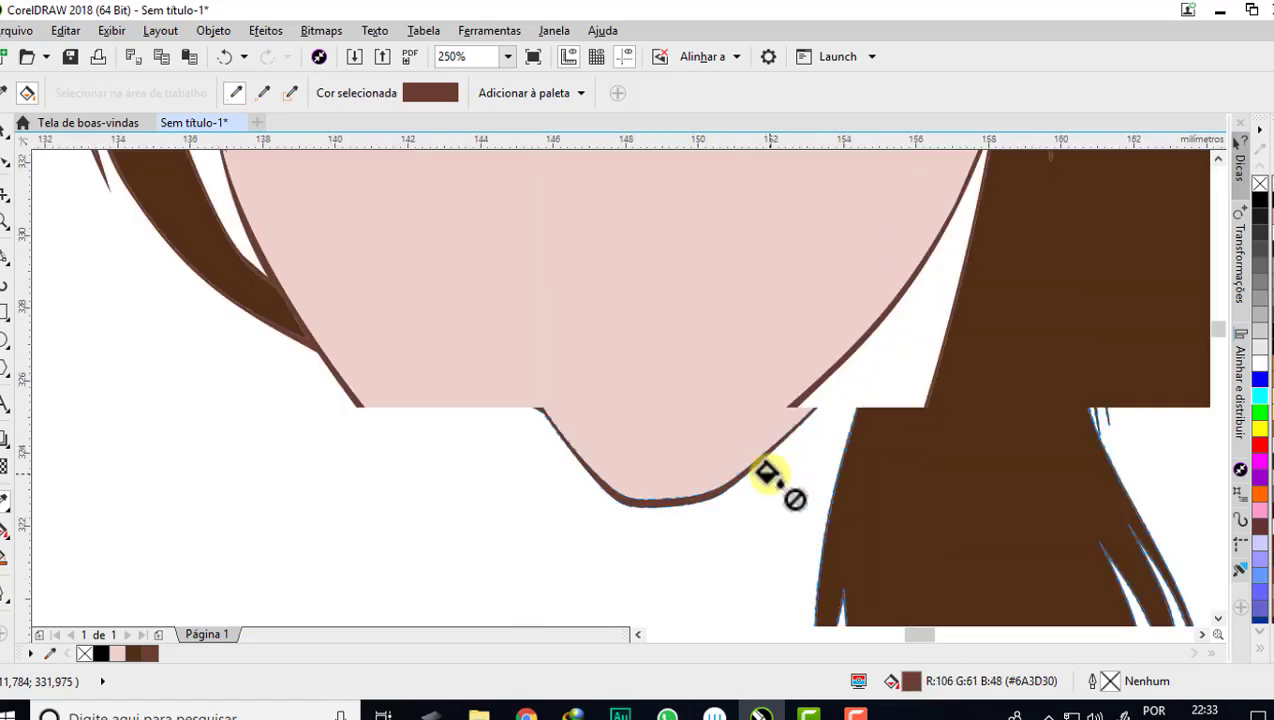
scroll(774, 478, "up", 1)
scroll(691, 506, "down", 2)
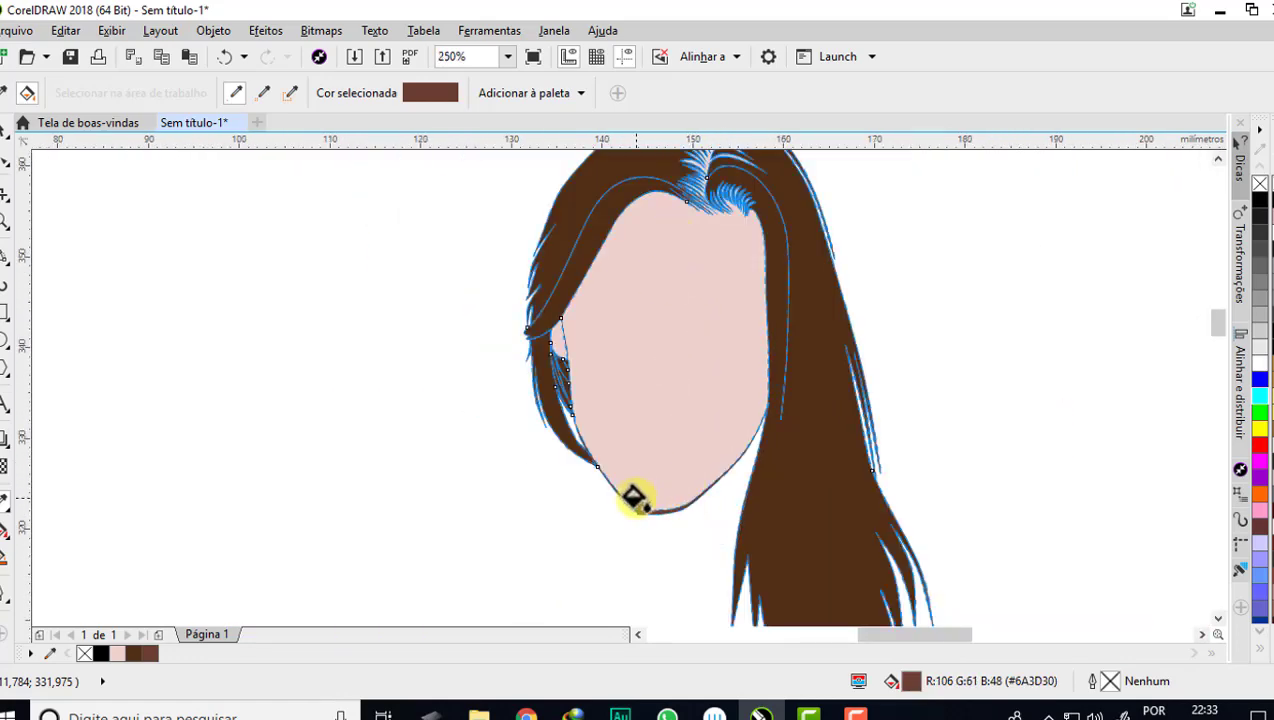
scroll(632, 505, "up", 1)
scroll(631, 511, "up", 1)
scroll(631, 514, "down", 3)
scroll(635, 519, "up", 1)
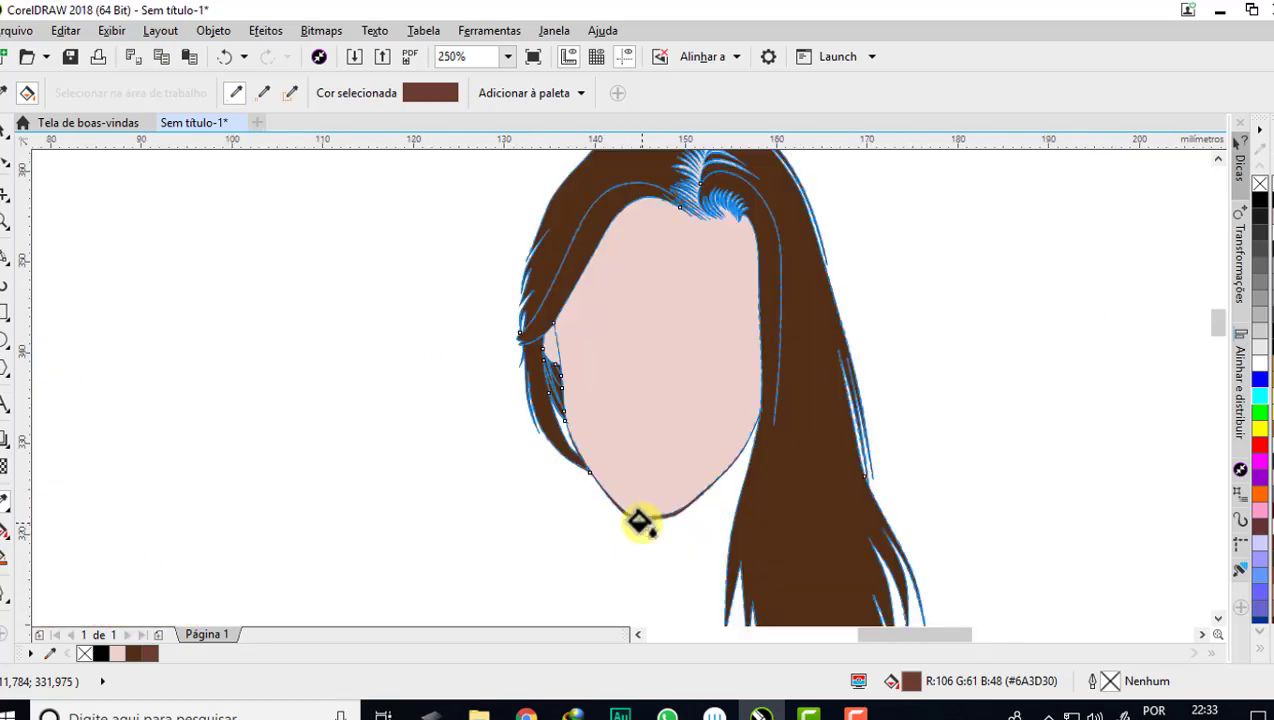
scroll(637, 521, "up", 1)
scroll(663, 532, "up", 1)
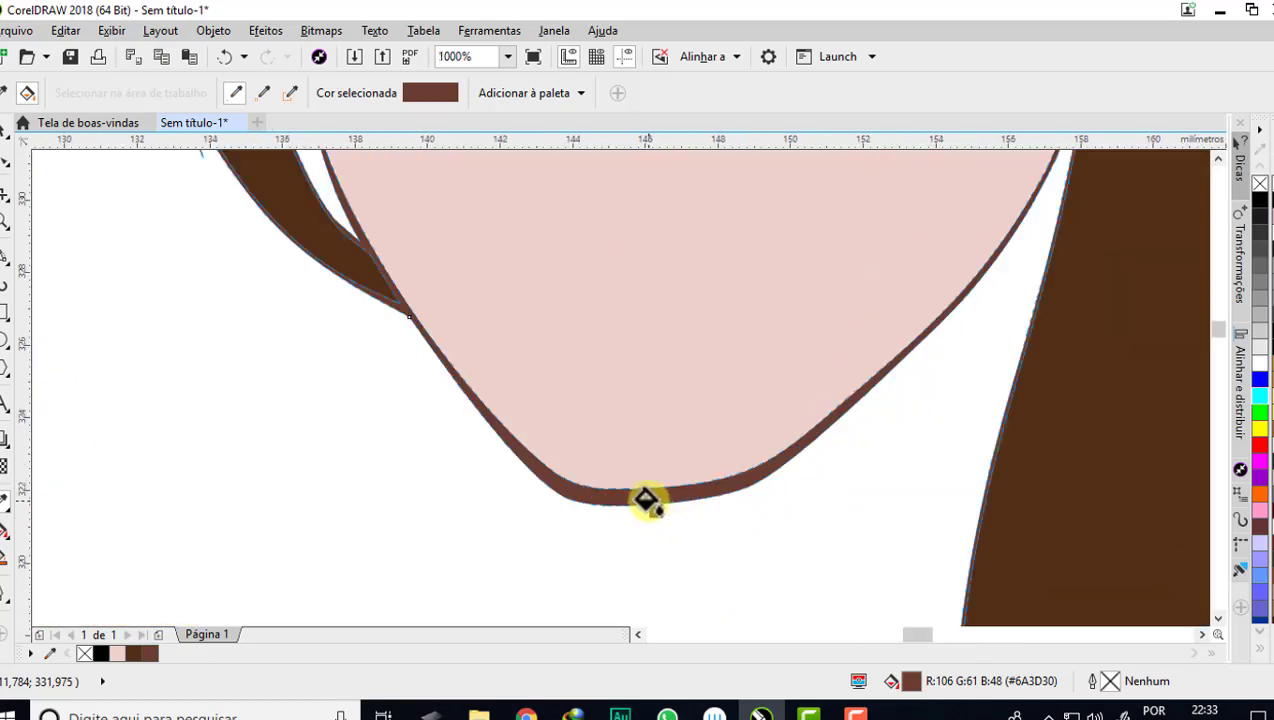
scroll(646, 502, "up", 1)
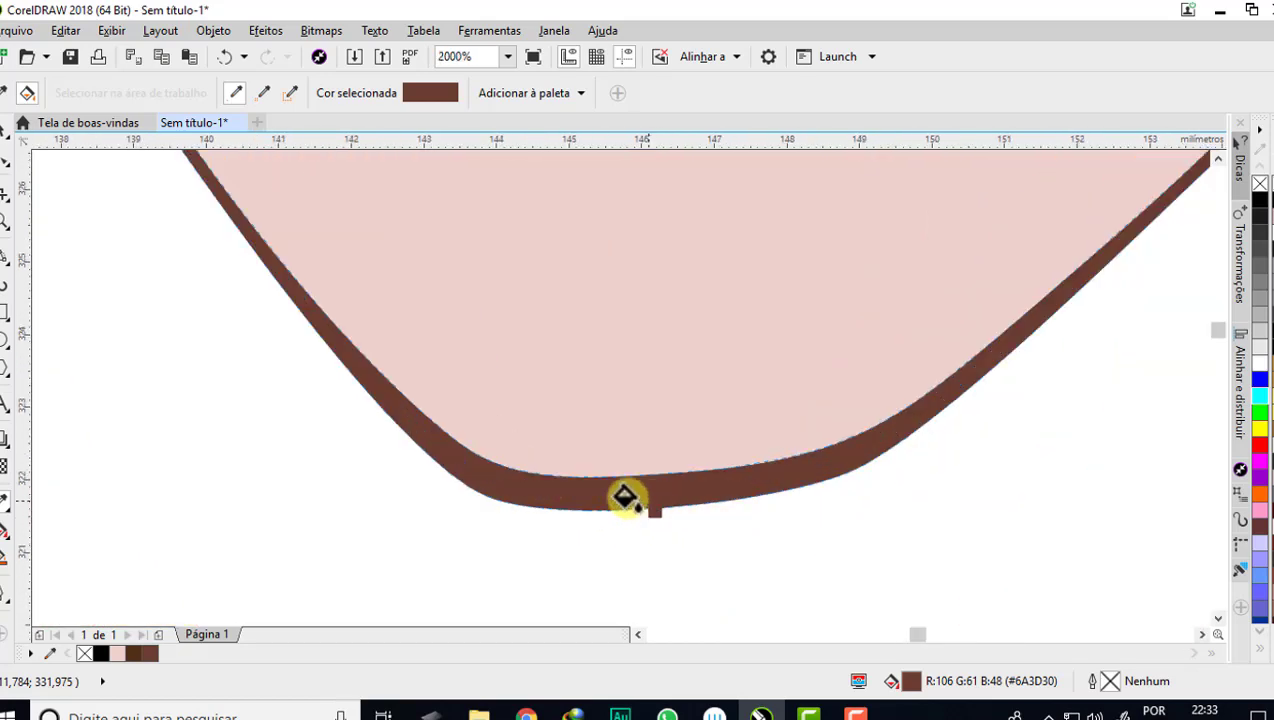
- Darken the sampled colour to brown R71 G32 B21 and make it the current colour
double_click(912, 681)
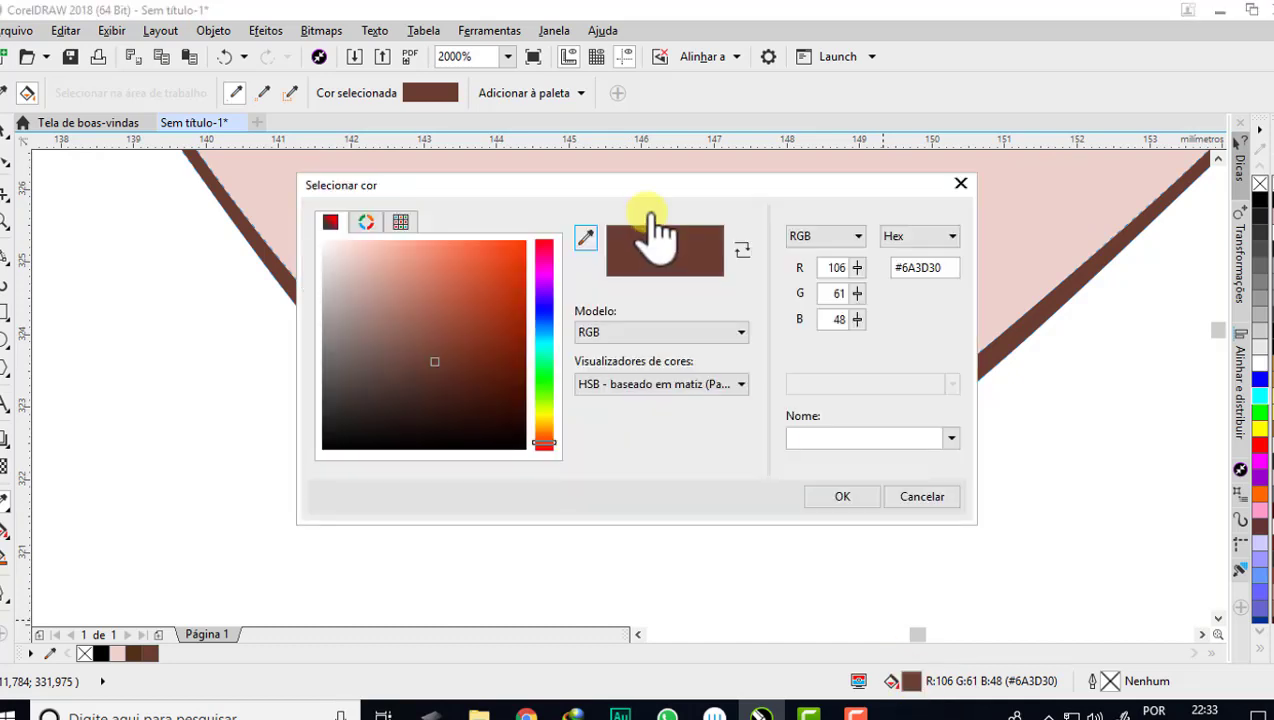
left_click_drag(668, 182, 1095, 160)
mouse_move(922, 331)
left_mouse_down()
mouse_move(920, 355)
mouse_move(953, 347)
mouse_move(950, 362)
left_mouse_up()
left_click(1150, 250)
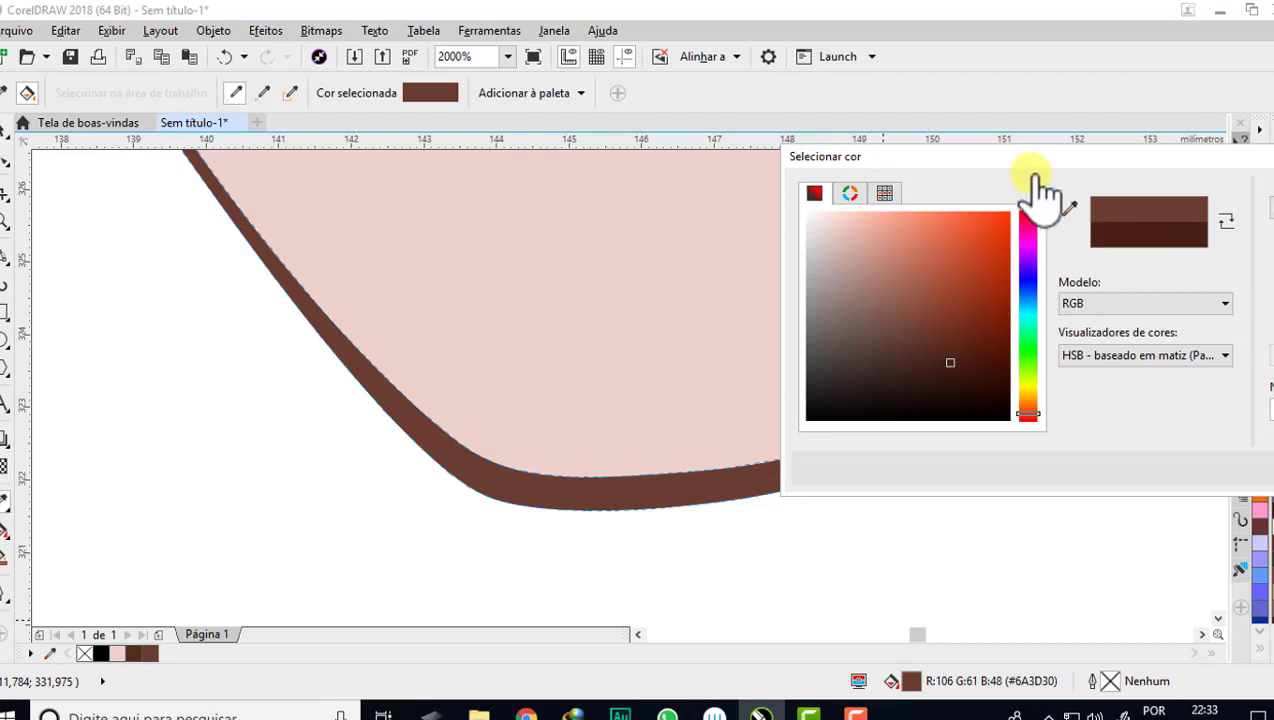
left_click_drag(1035, 160, 882, 148)
left_click(1166, 440)
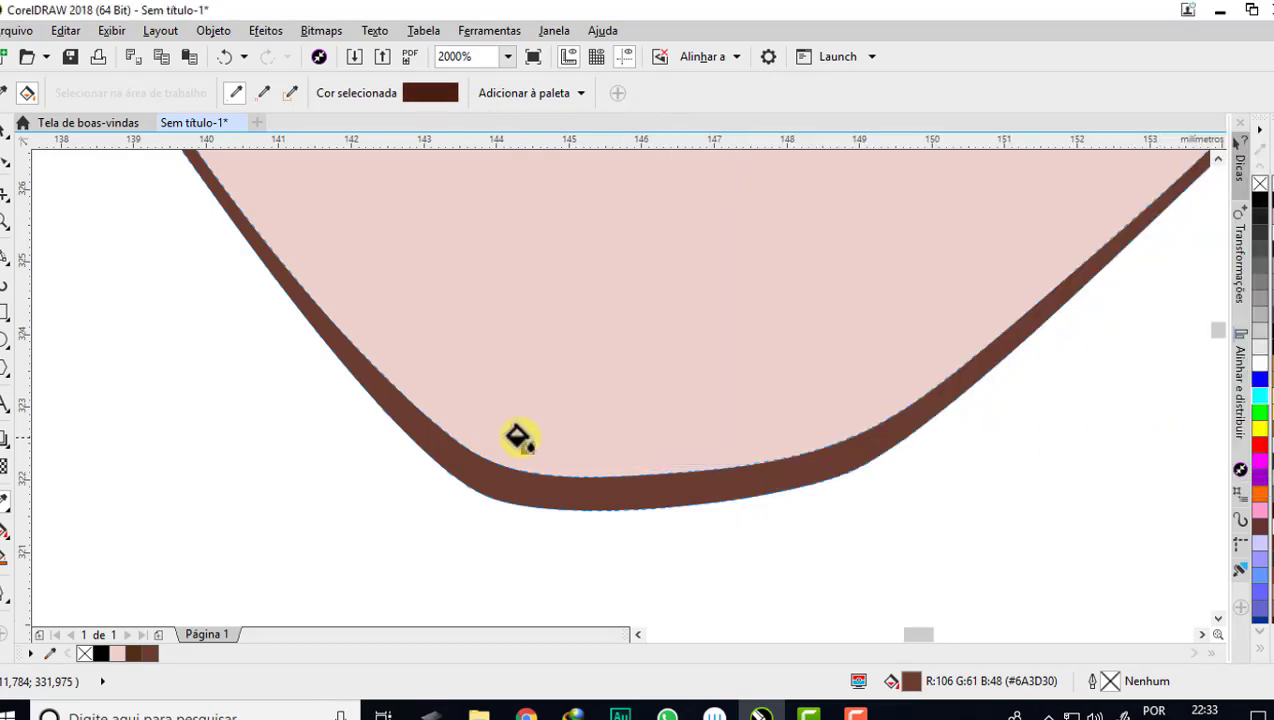
scroll(517, 437, "down", 2)
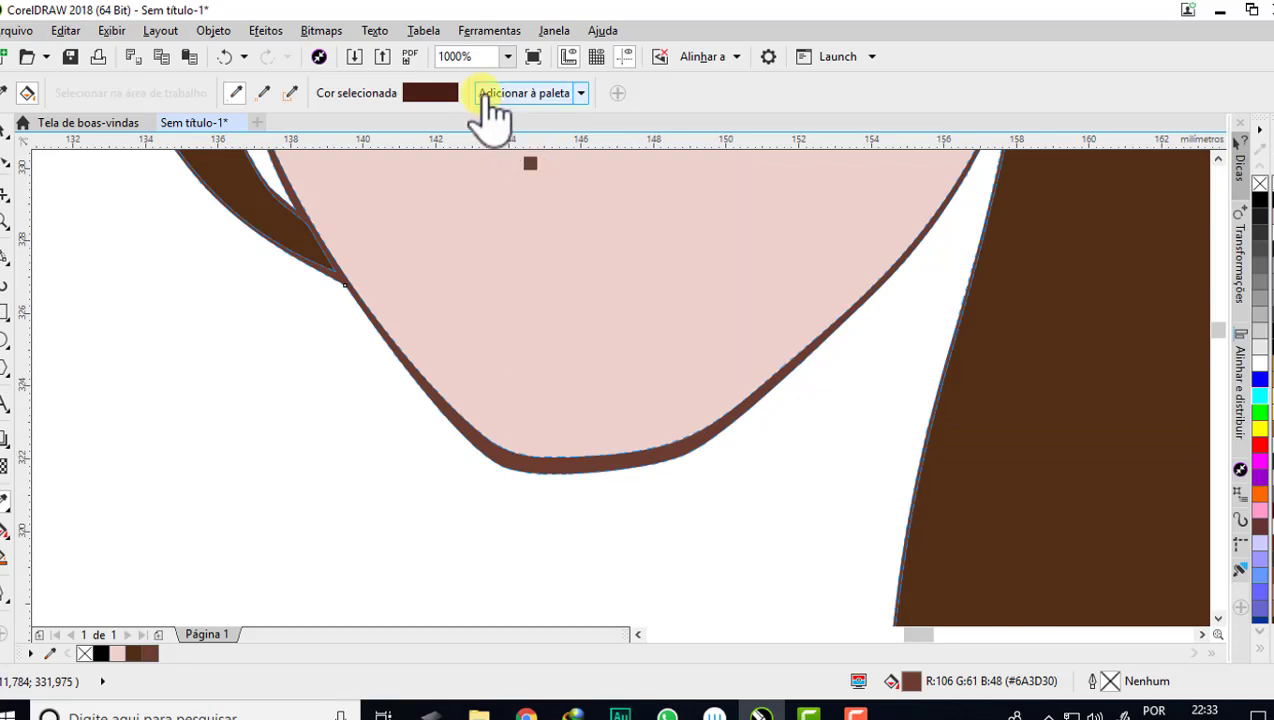
- Apply the darker brown to the face outline curve, then deselect it
left_click(8, 130)
scroll(518, 470, "down", 2)
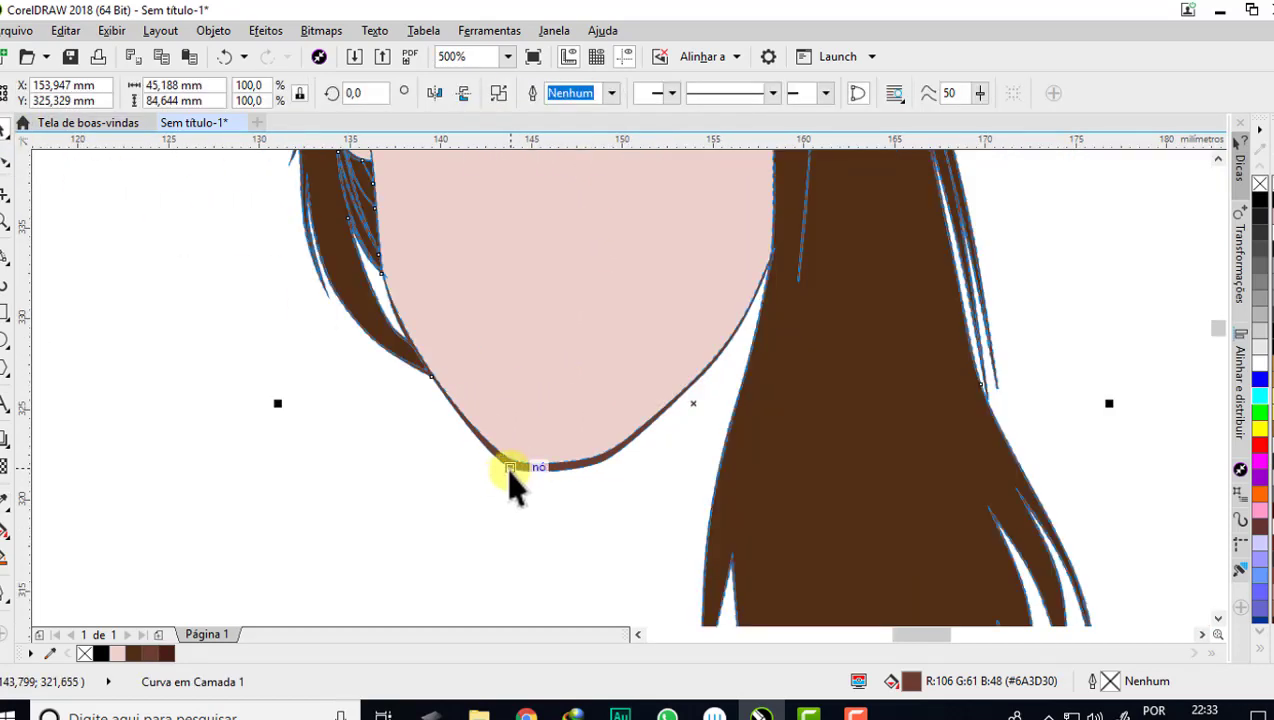
scroll(512, 485, "up", 2)
right_click(165, 654)
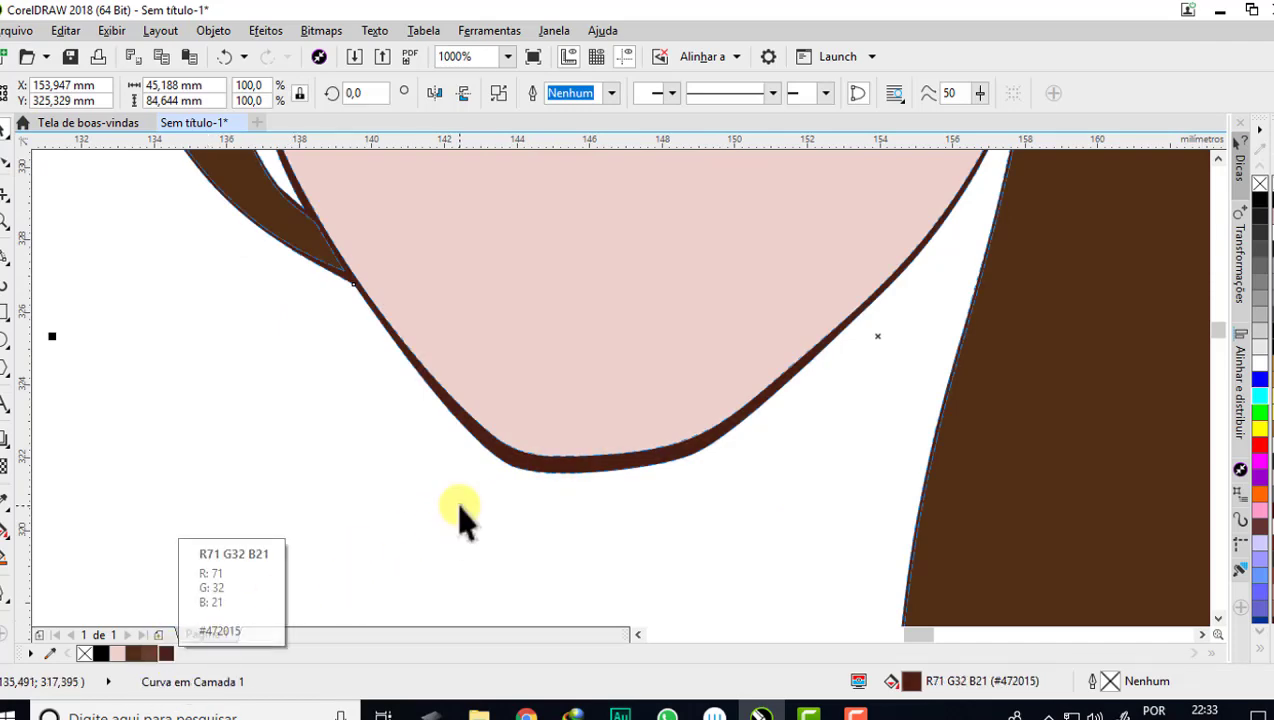
scroll(460, 518, "down", 6)
key("Escape")
scroll(520, 390, "up", 3)
scroll(541, 344, "up", 3)
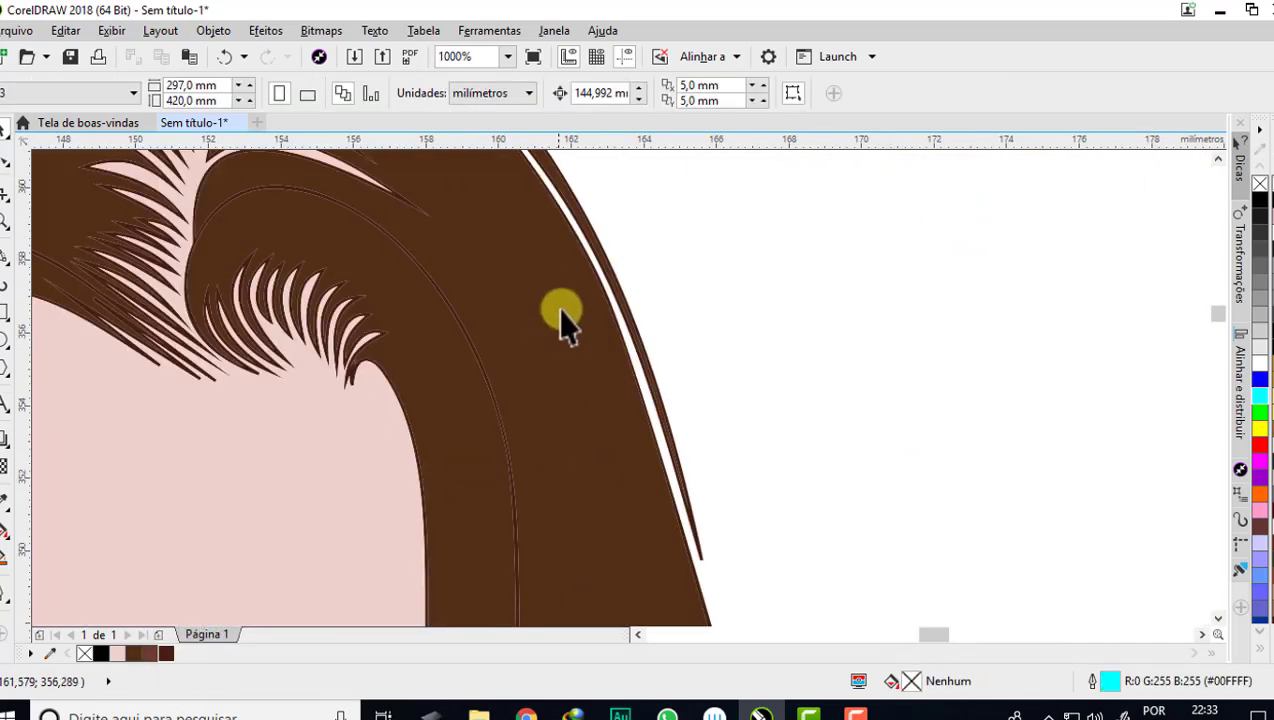
scroll(560, 312, "down", 4)
scroll(440, 490, "down", 2)
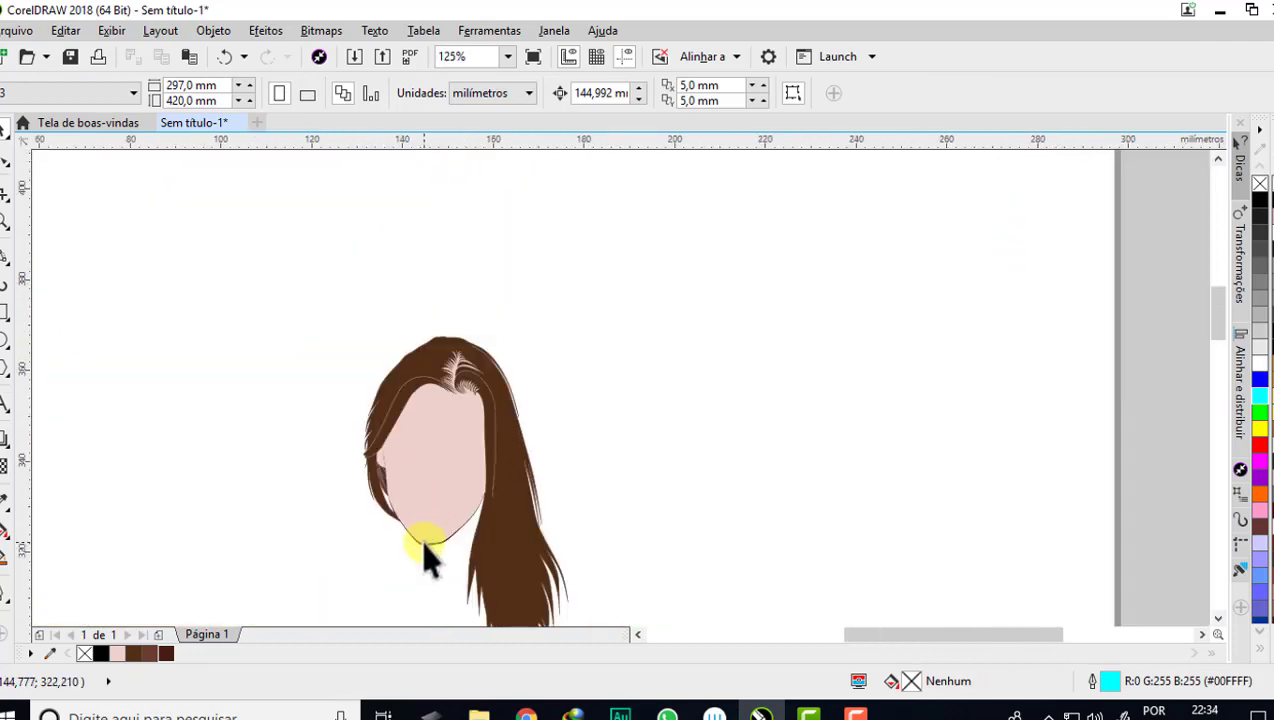
scroll(424, 555, "up", 6)
scroll(424, 555, "down", 2)
scroll(420, 421, "down", 2)
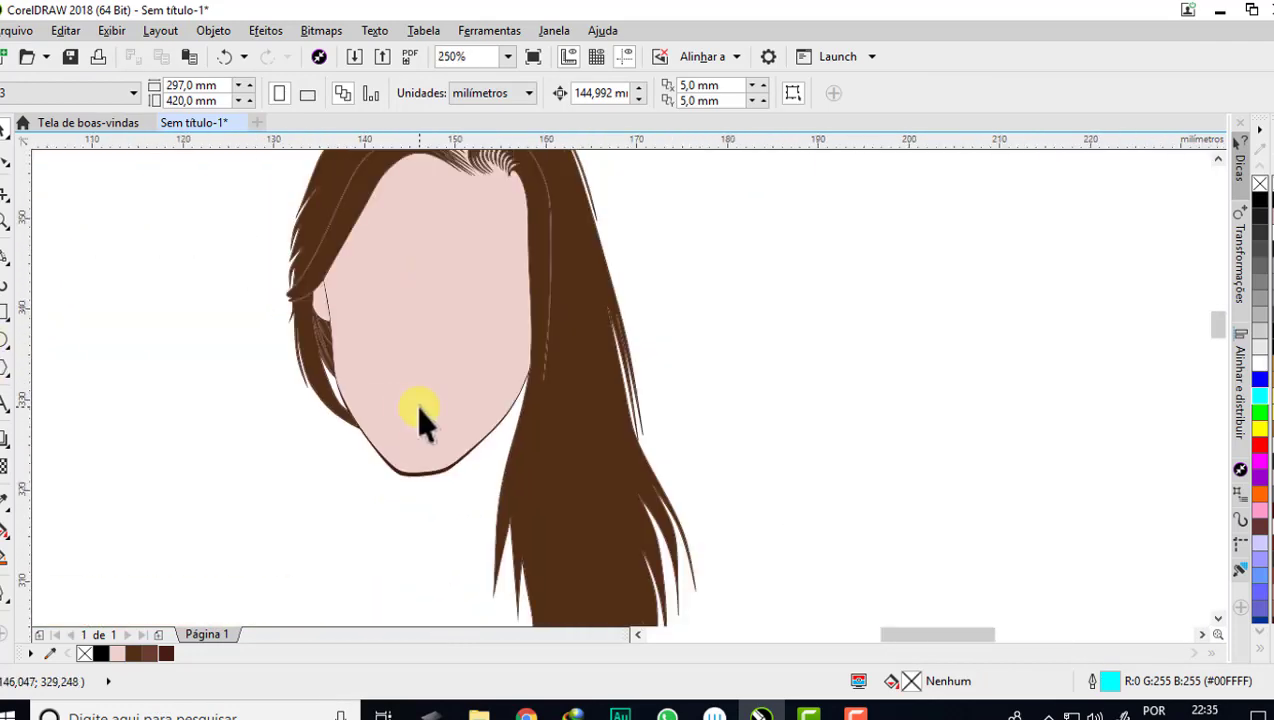
scroll(370, 318, "down", 2)
scroll(362, 310, "up", 2)
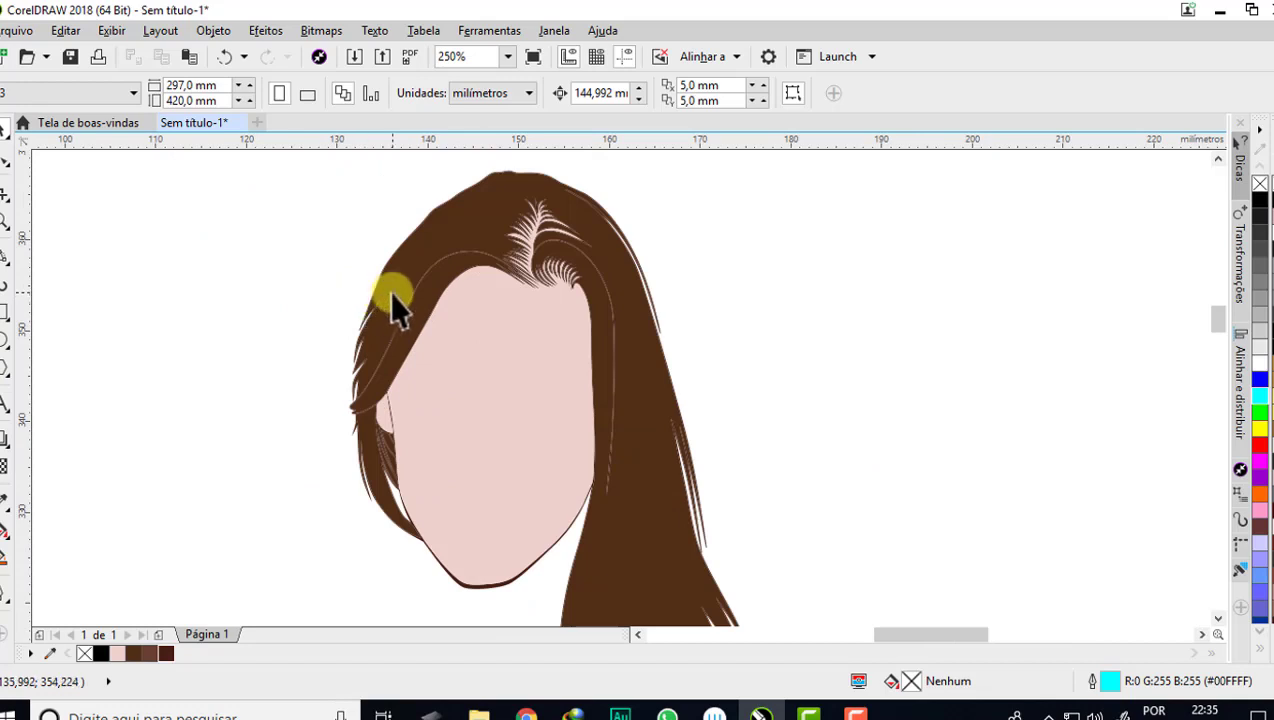
scroll(392, 296, "up", 2)
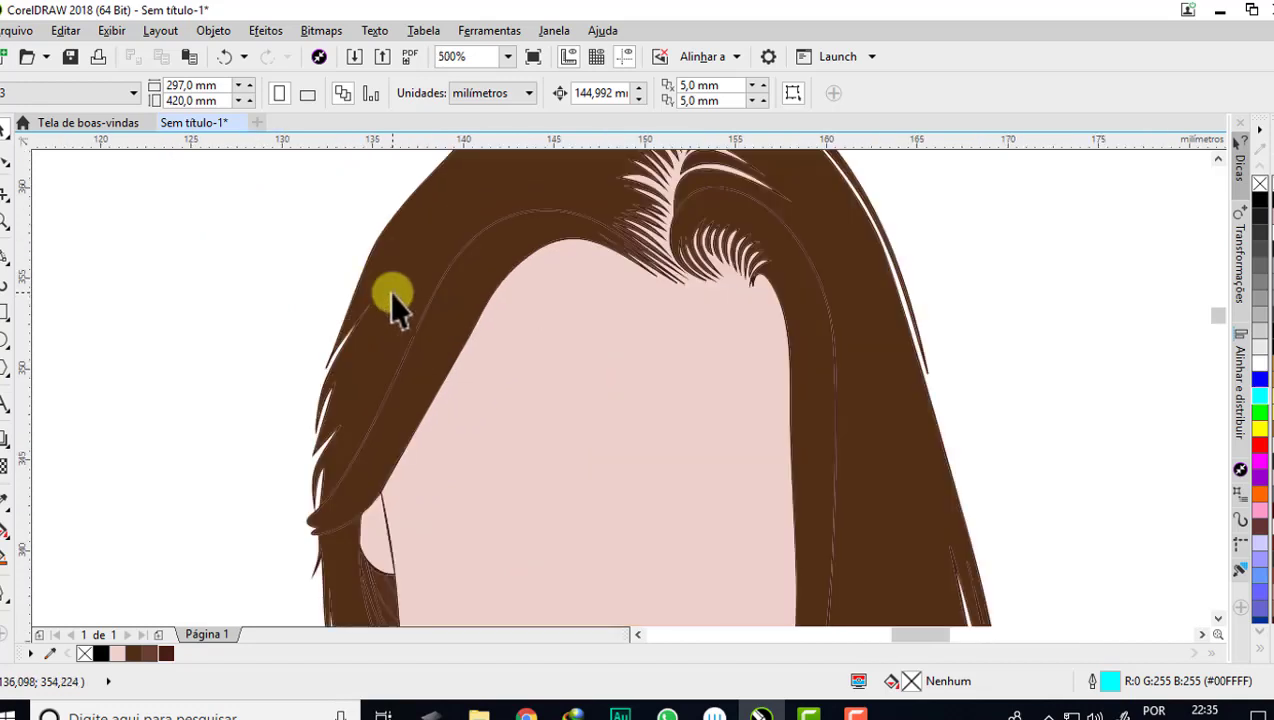
- Save the drawing as 'caricaturas' CDR in the D:\trabalhos\vetores folder
left_click(20, 30)
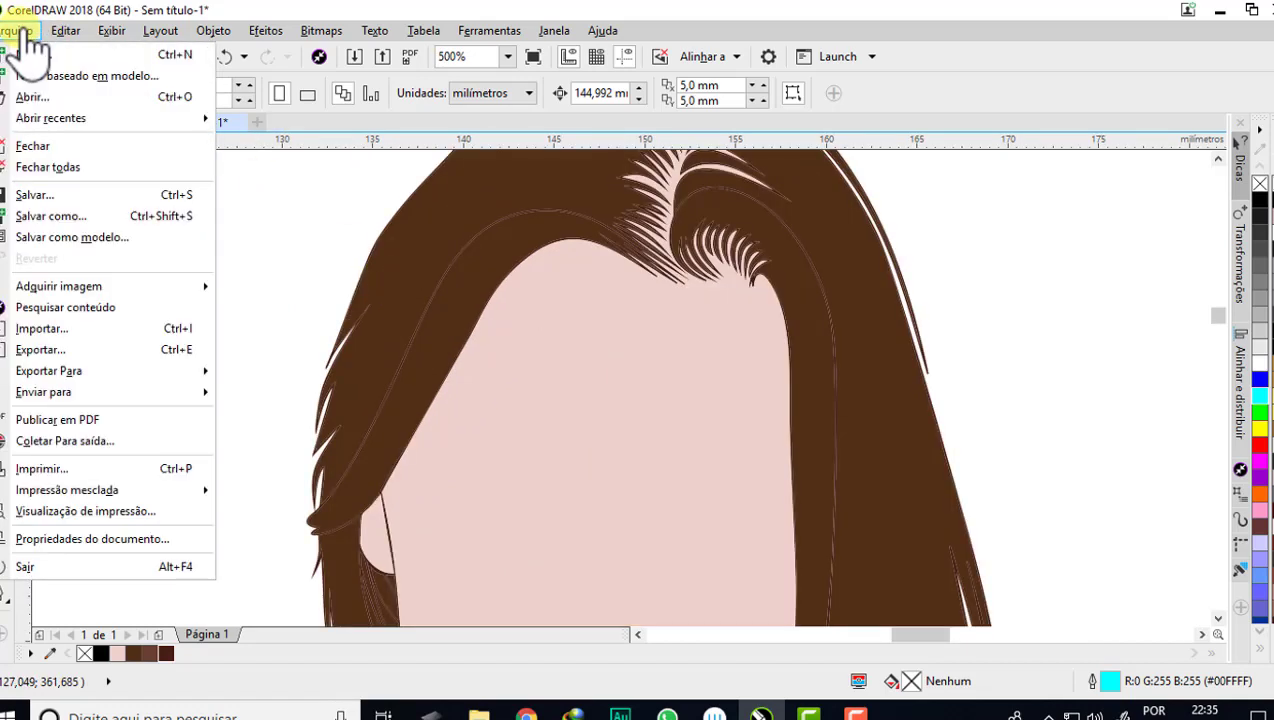
left_click(48, 216)
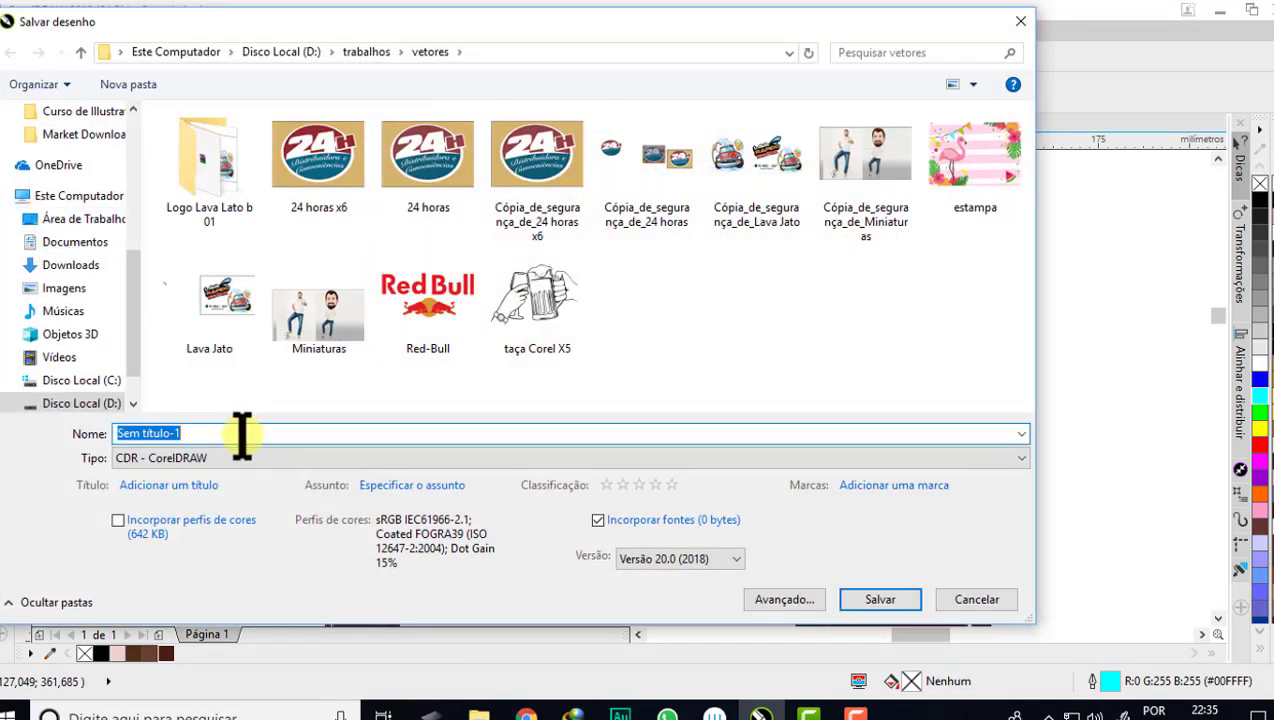
type("c")
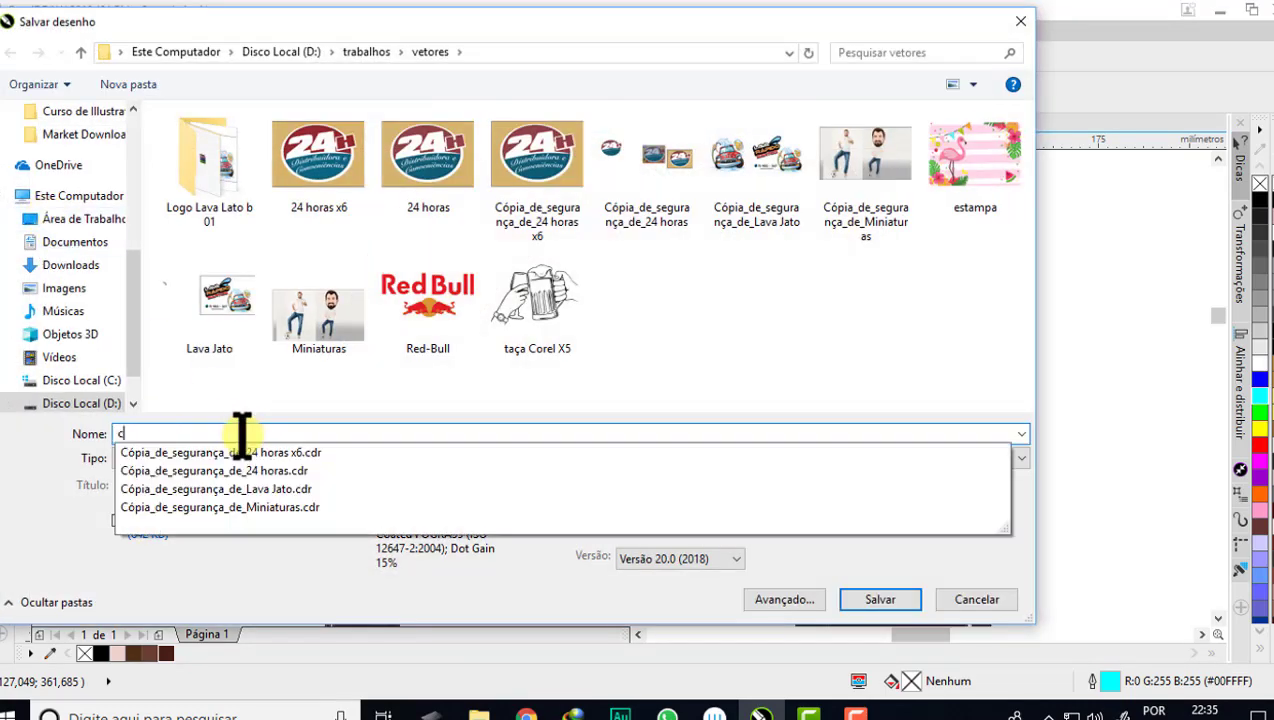
type("aricaturas")
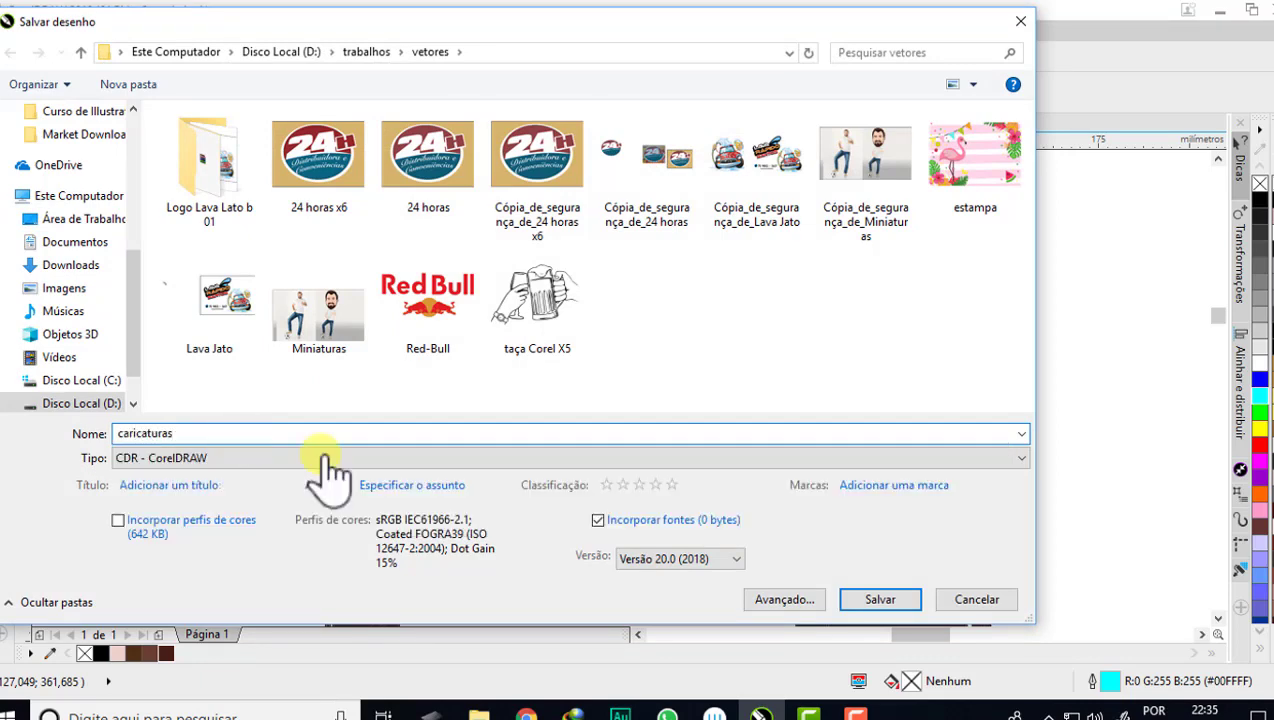
left_click(872, 600)
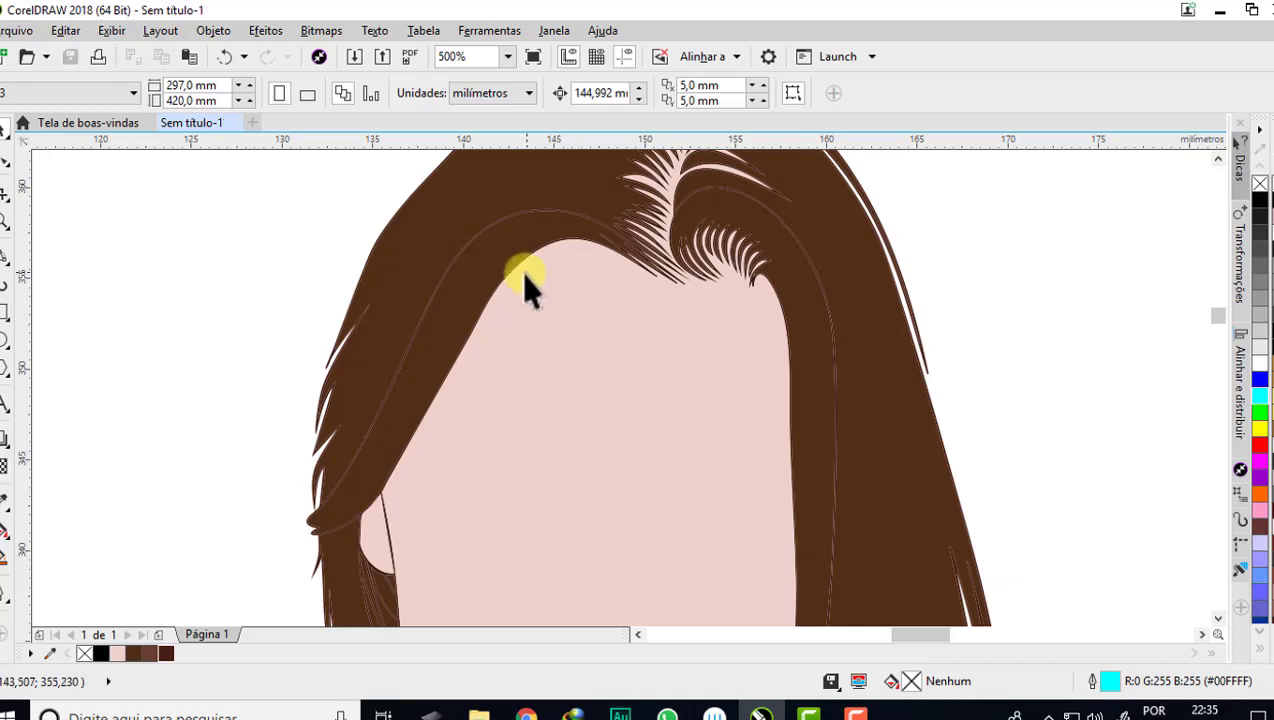
- Draw a small cyan ellipse left of the head, then delete it
left_click(5, 340)
left_click_drag(74, 281, 165, 384)
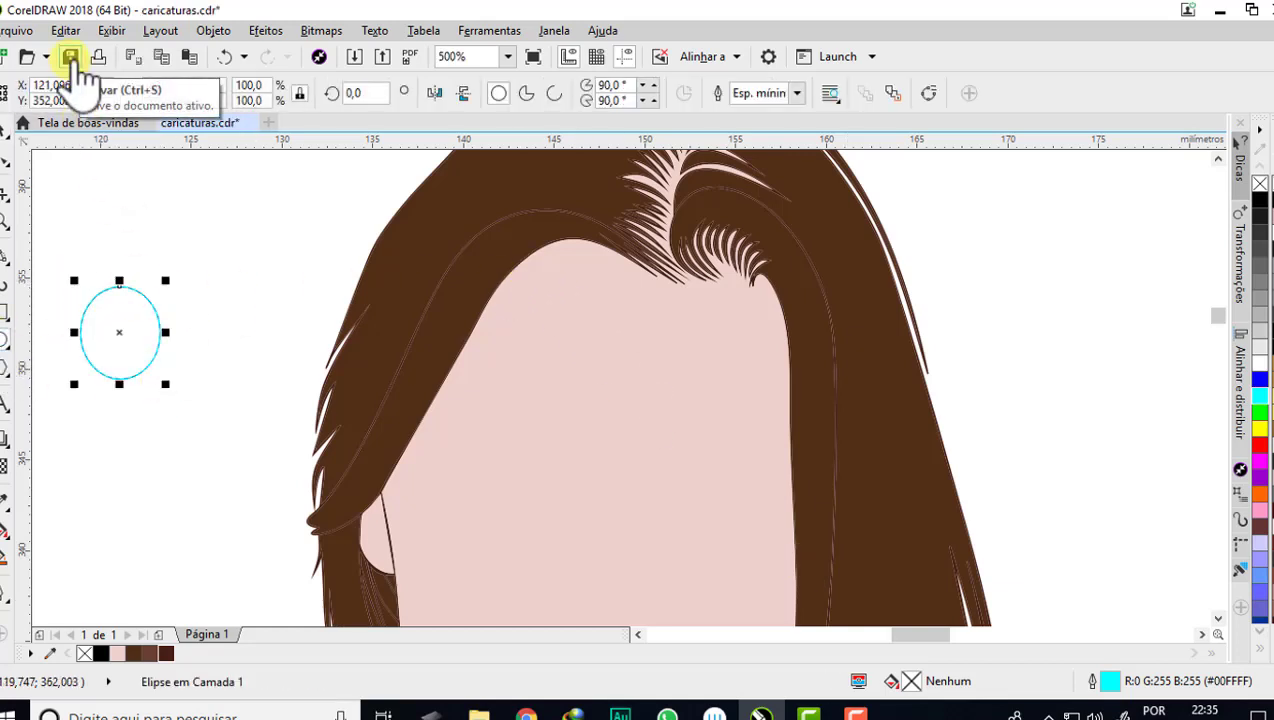
key("Delete")
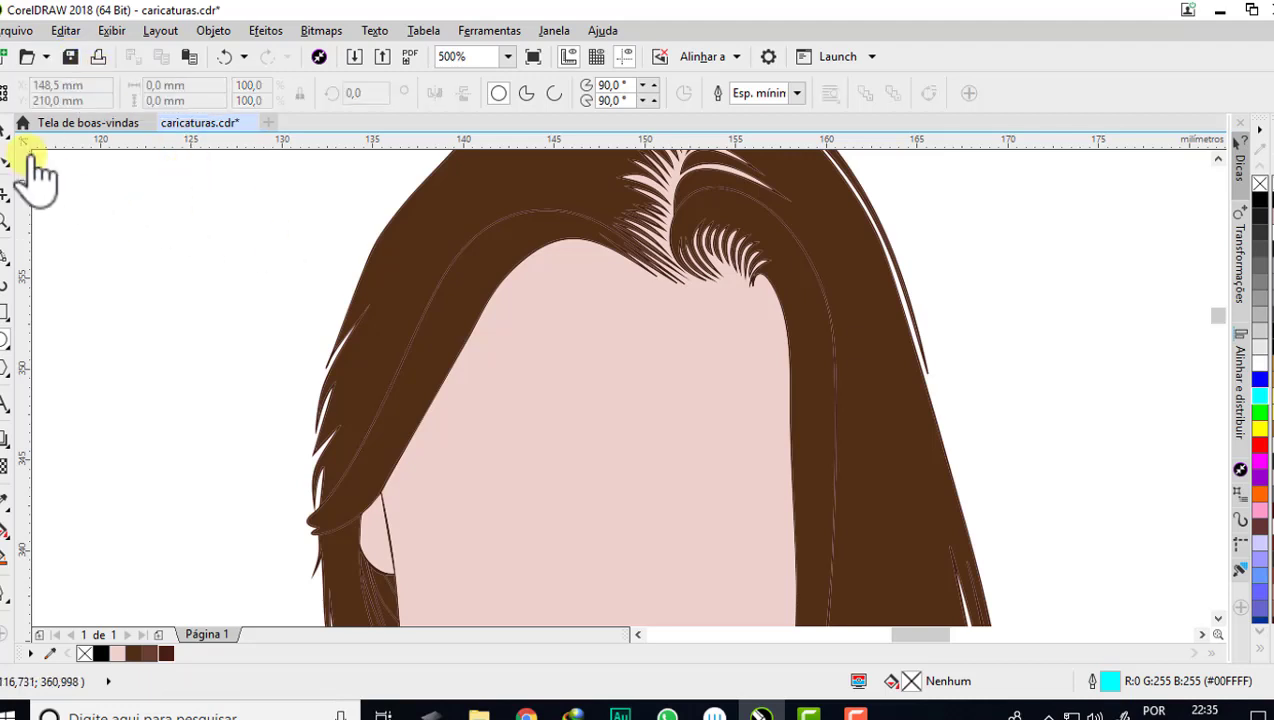
- Open the Curve tools flyout in the toolbox
left_click(12, 135)
scroll(528, 333, "down", 2)
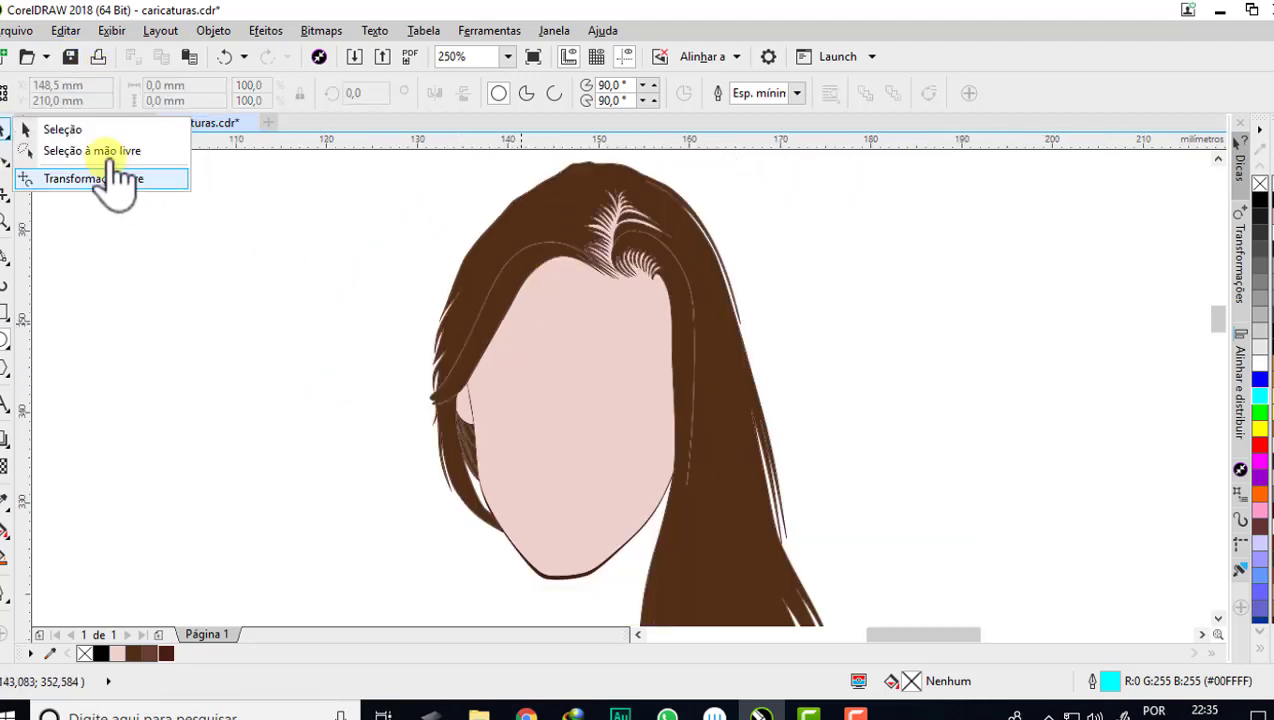
scroll(550, 588, "up", 2)
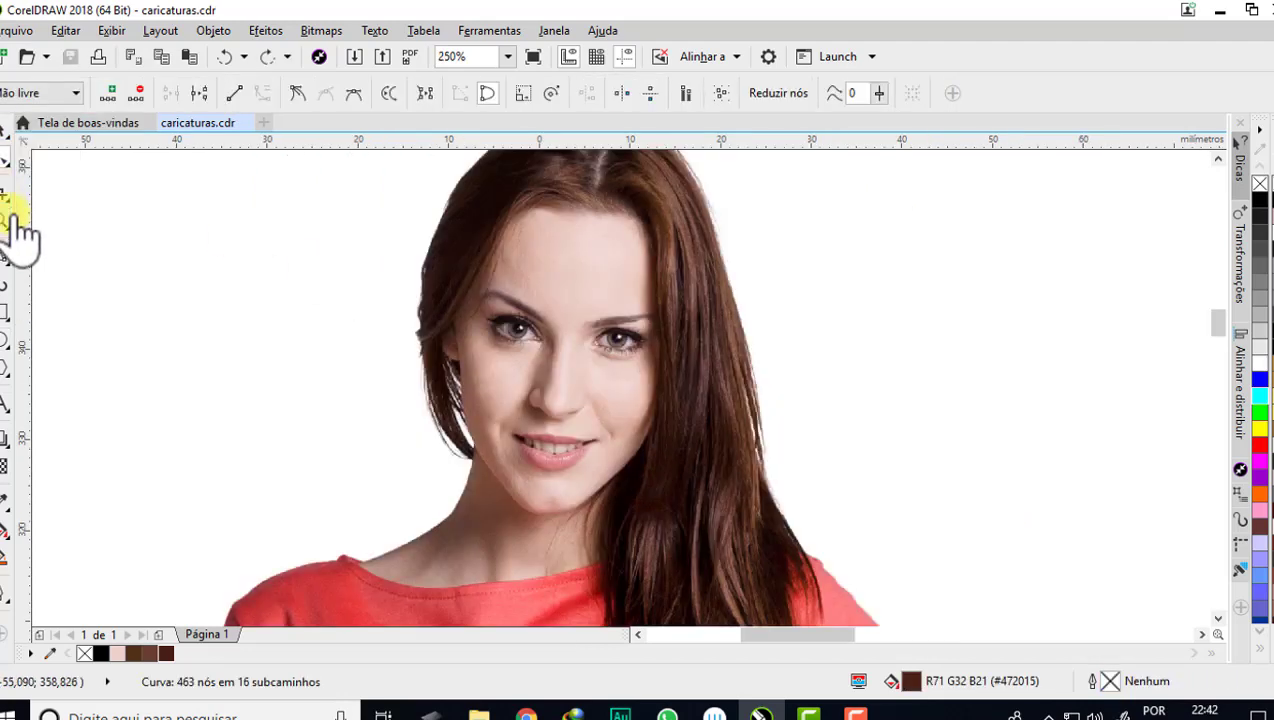
left_click(5, 256)
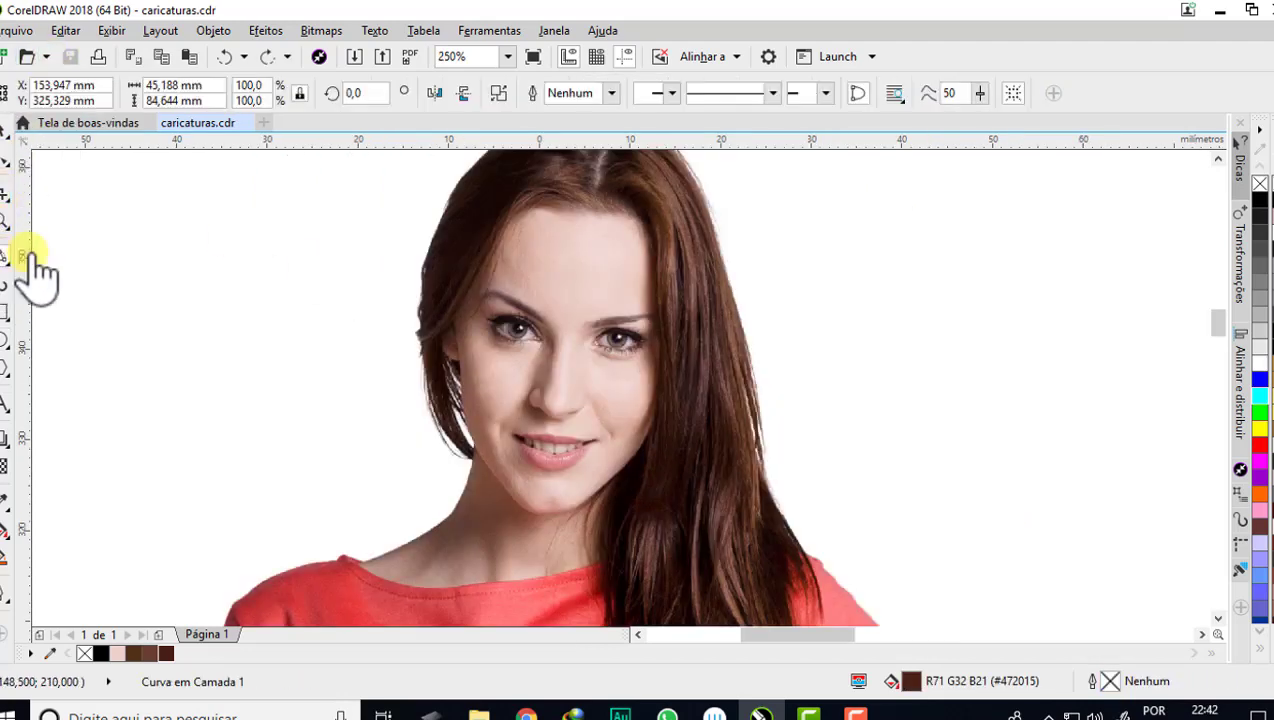
left_click(10, 262)
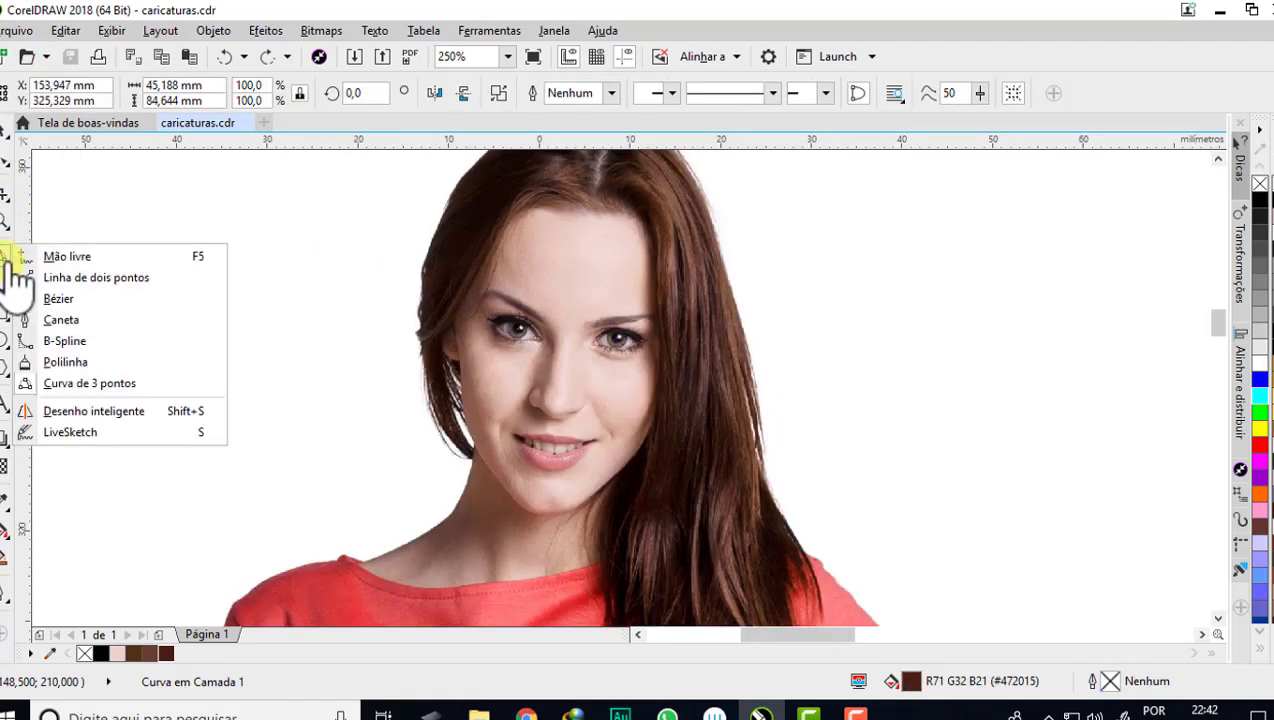
- With the B-spline tool, draw a short test curve at the nostril and delete it
left_click(68, 341)
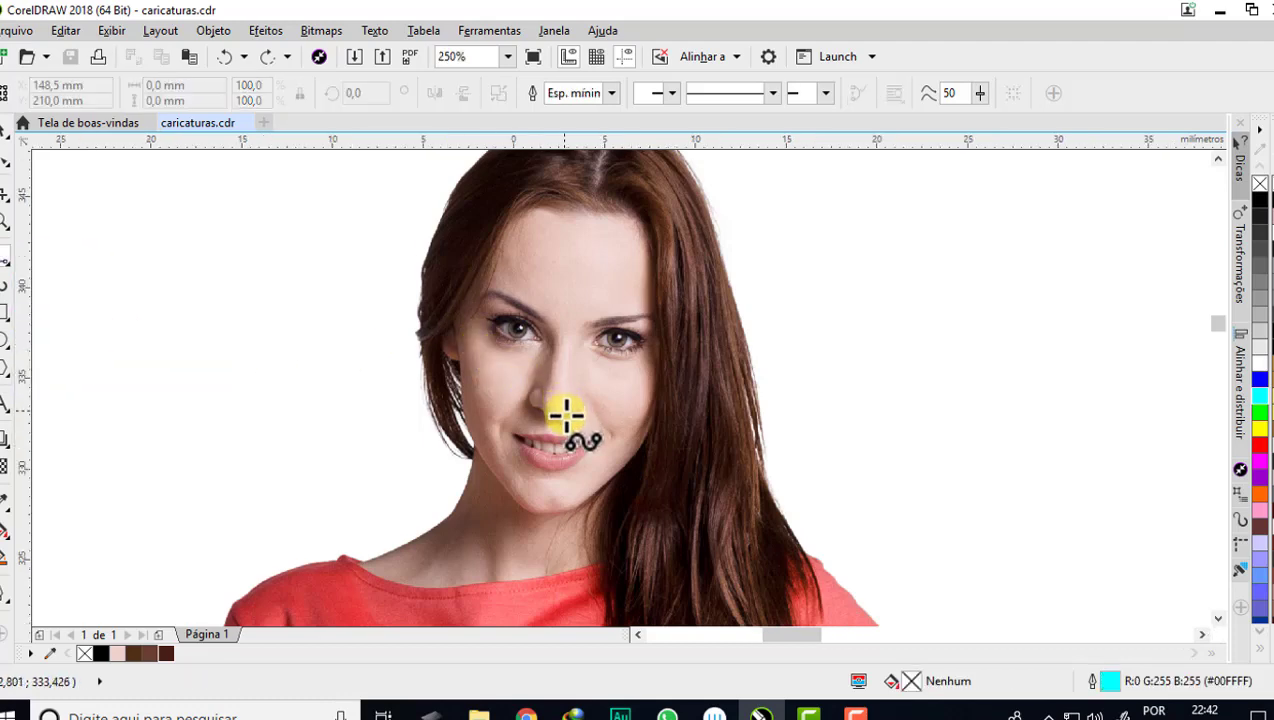
scroll(567, 408, "up", 2)
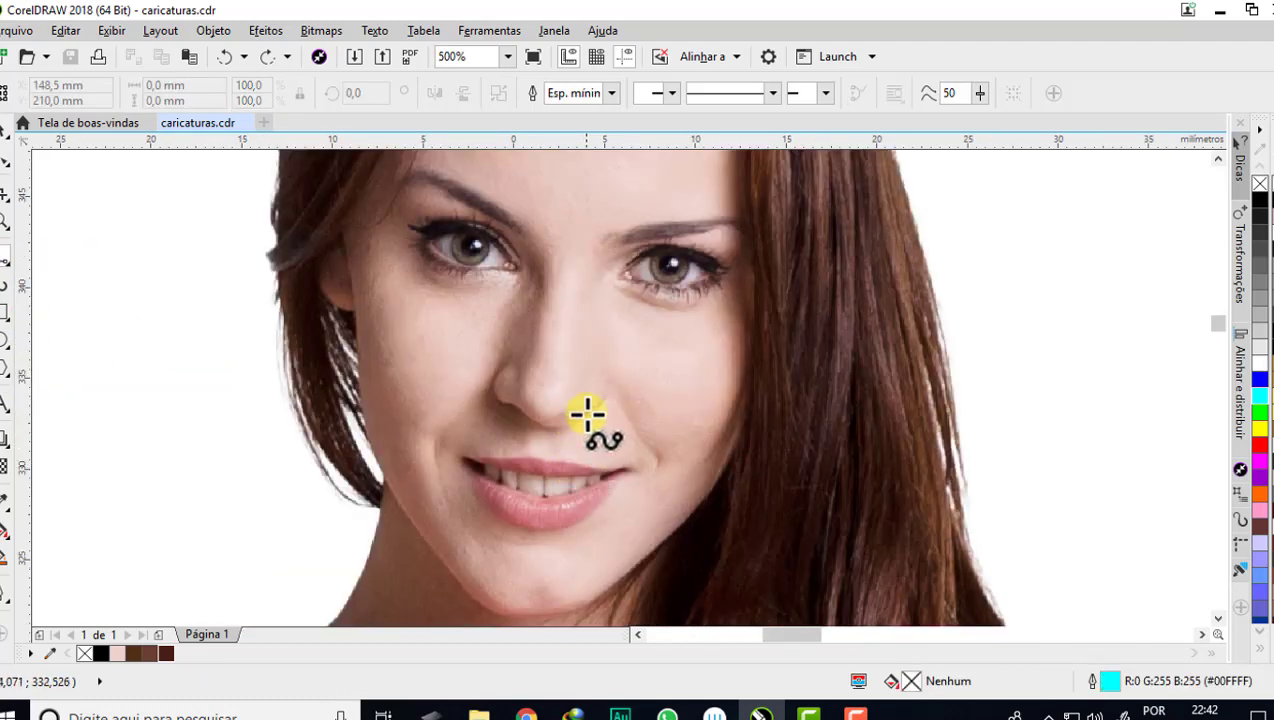
scroll(578, 412, "up", 2)
scroll(578, 412, "up", 2)
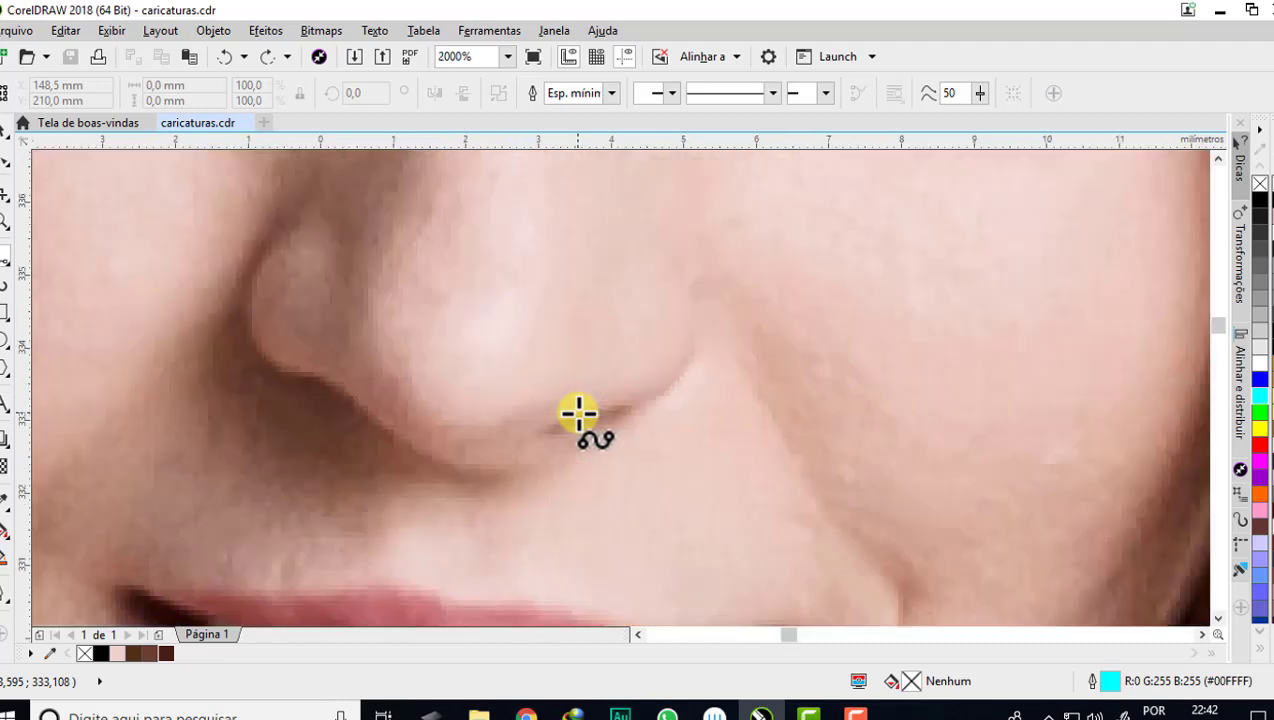
scroll(578, 412, "down", 2)
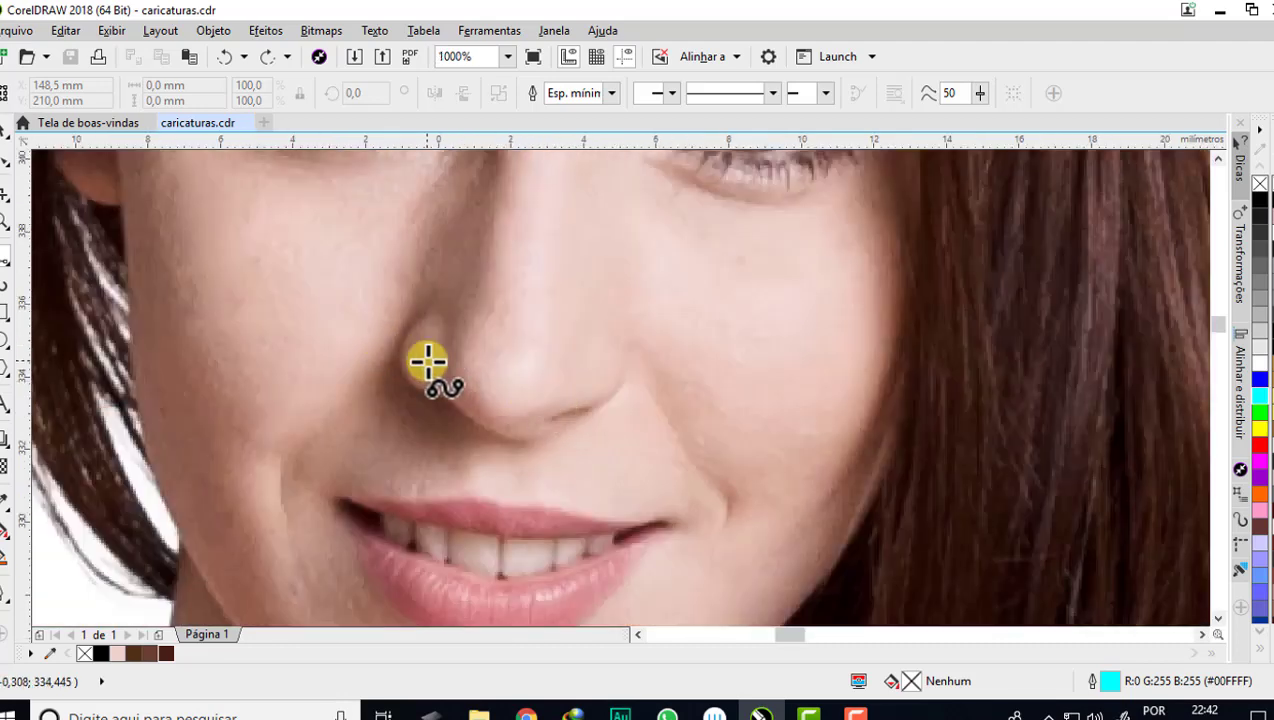
scroll(415, 363, "up", 2)
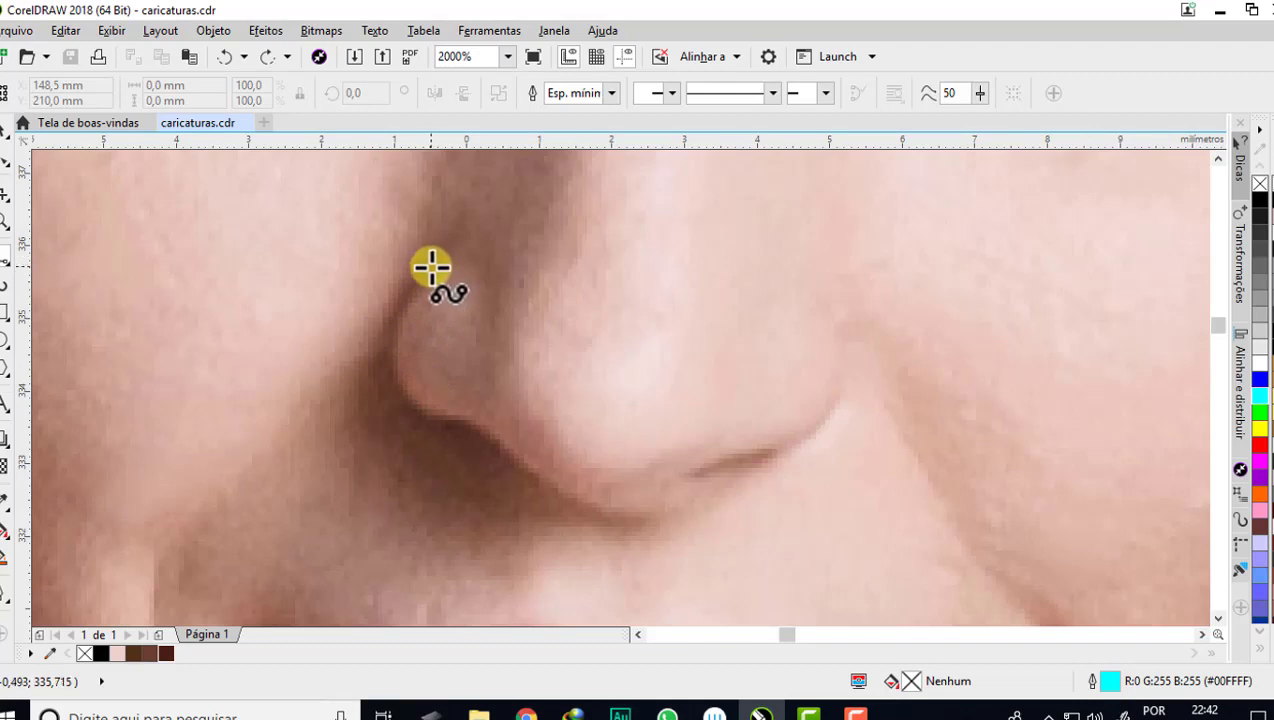
left_click(430, 268)
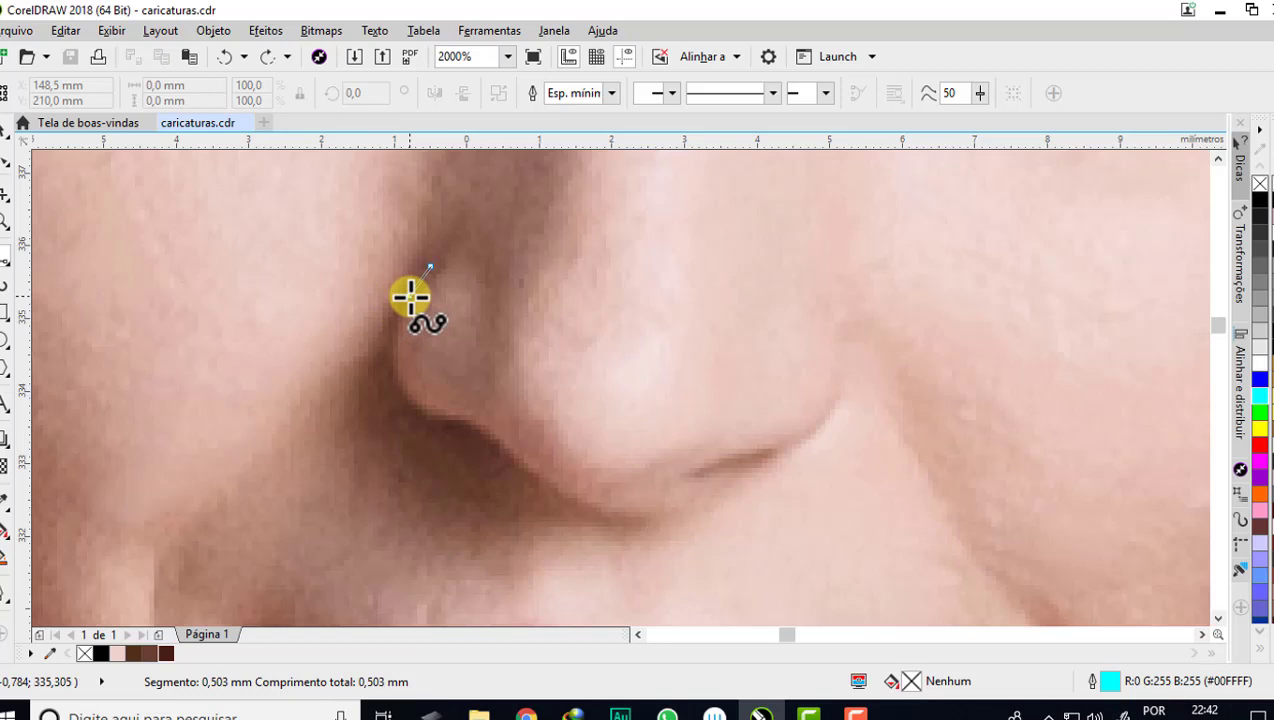
left_click(410, 297)
double_click(489, 290)
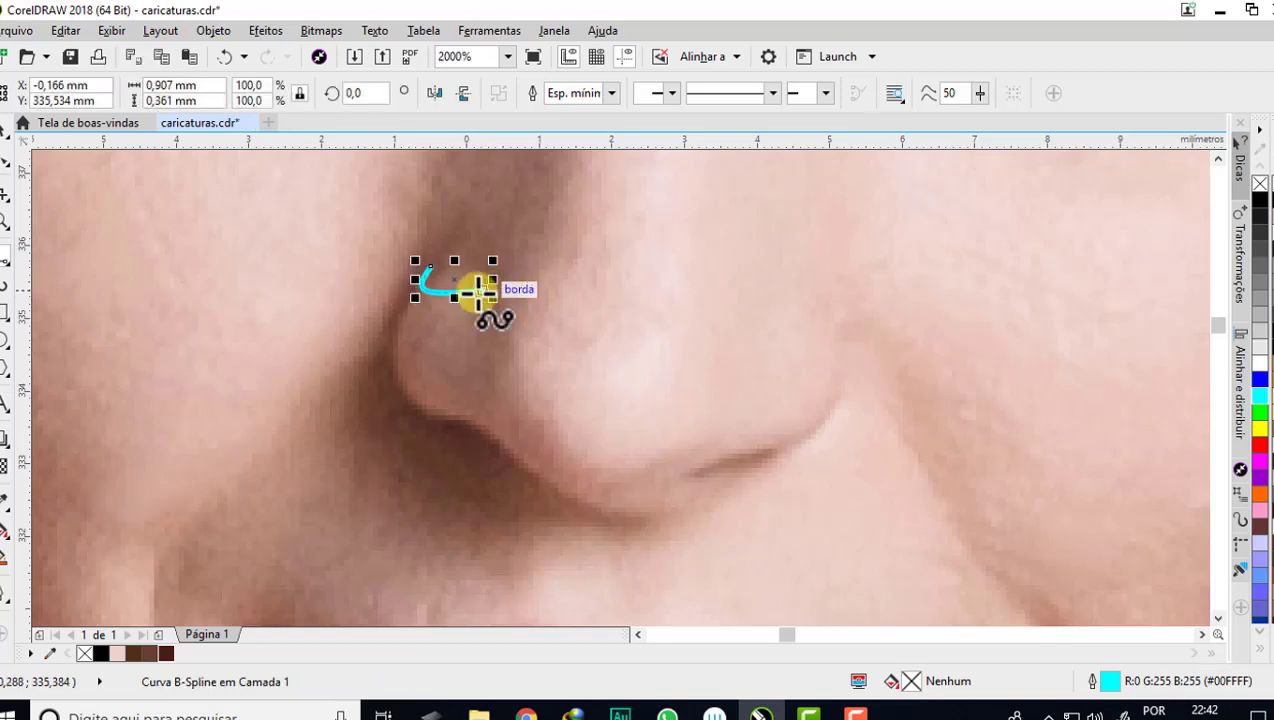
key("Delete")
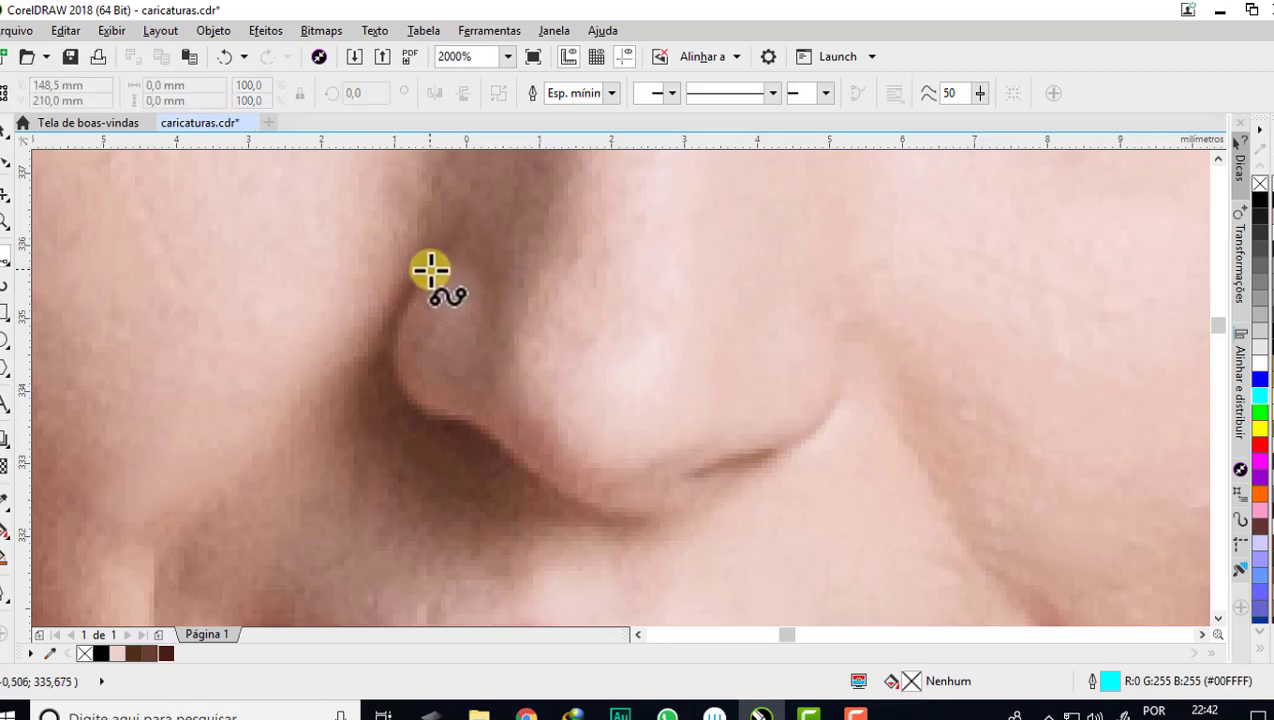
- Trace a B-spline down the nose side, along the nostril base, to under the nose tip
left_click(428, 269)
left_click(398, 316)
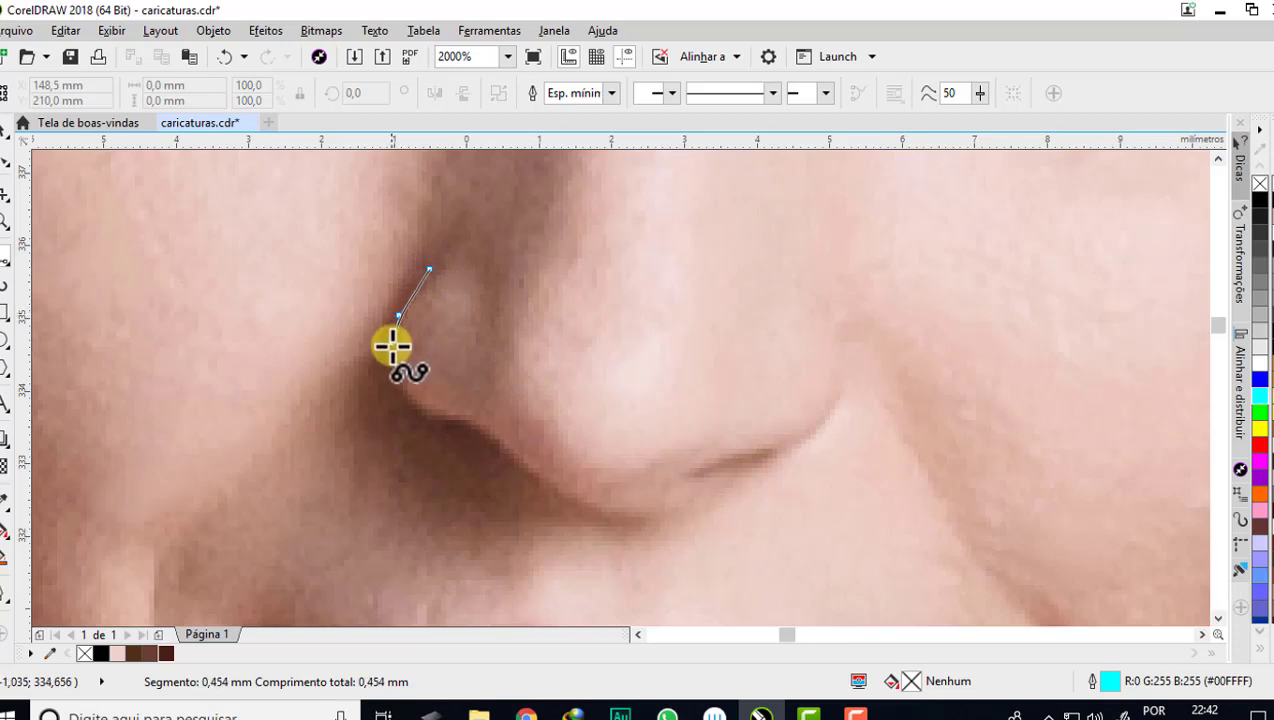
left_click(391, 348)
left_click(395, 388)
left_click(415, 412)
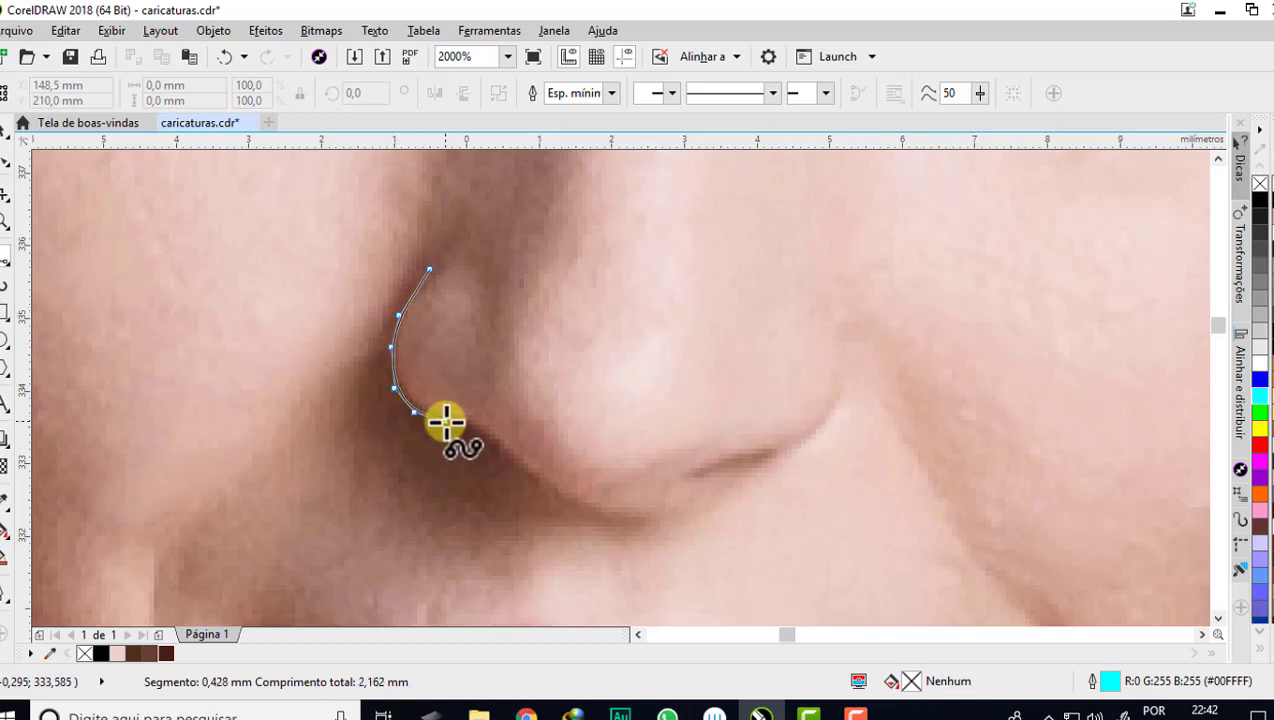
left_click(451, 418)
left_click(483, 424)
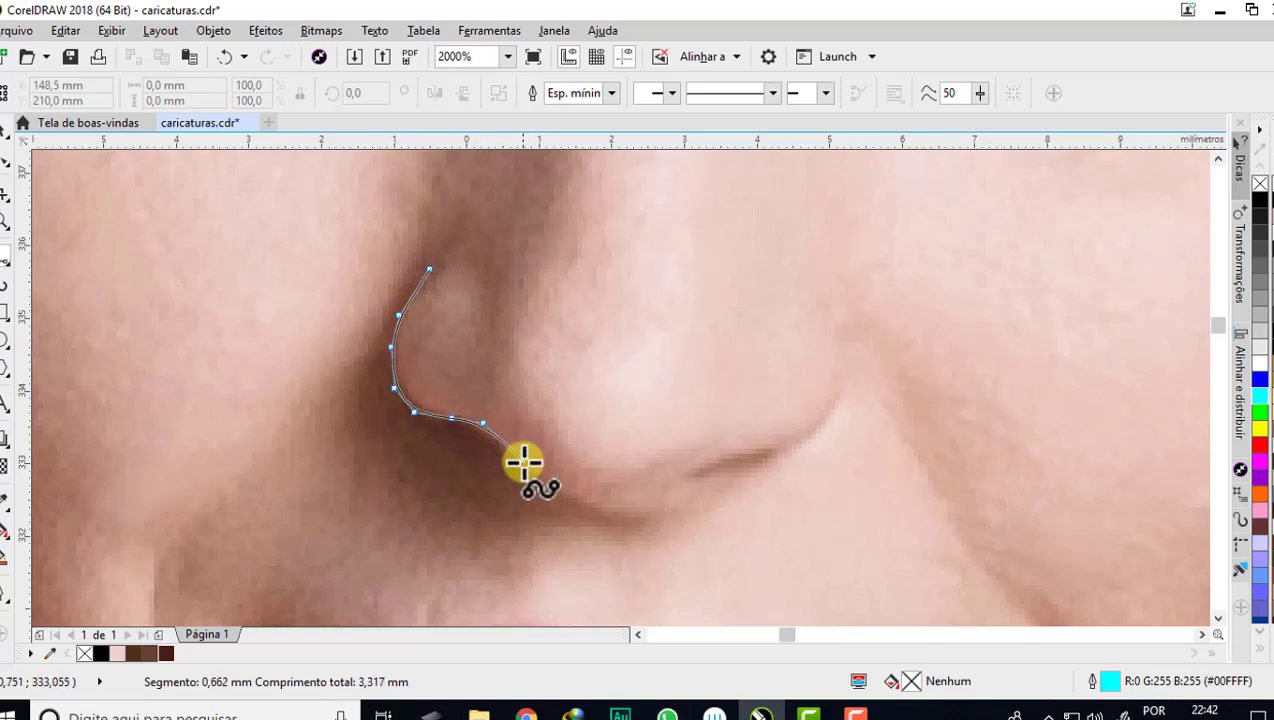
left_click(523, 461)
left_click(567, 500)
left_click(610, 511)
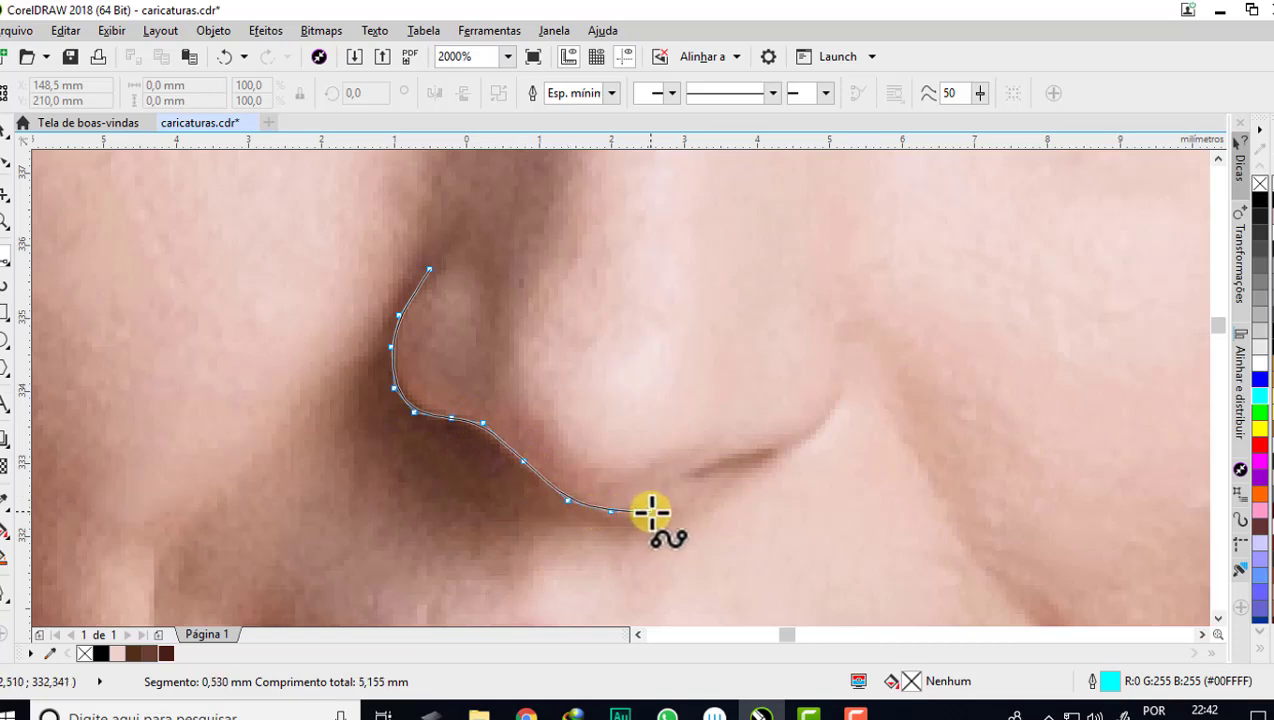
left_click(651, 511)
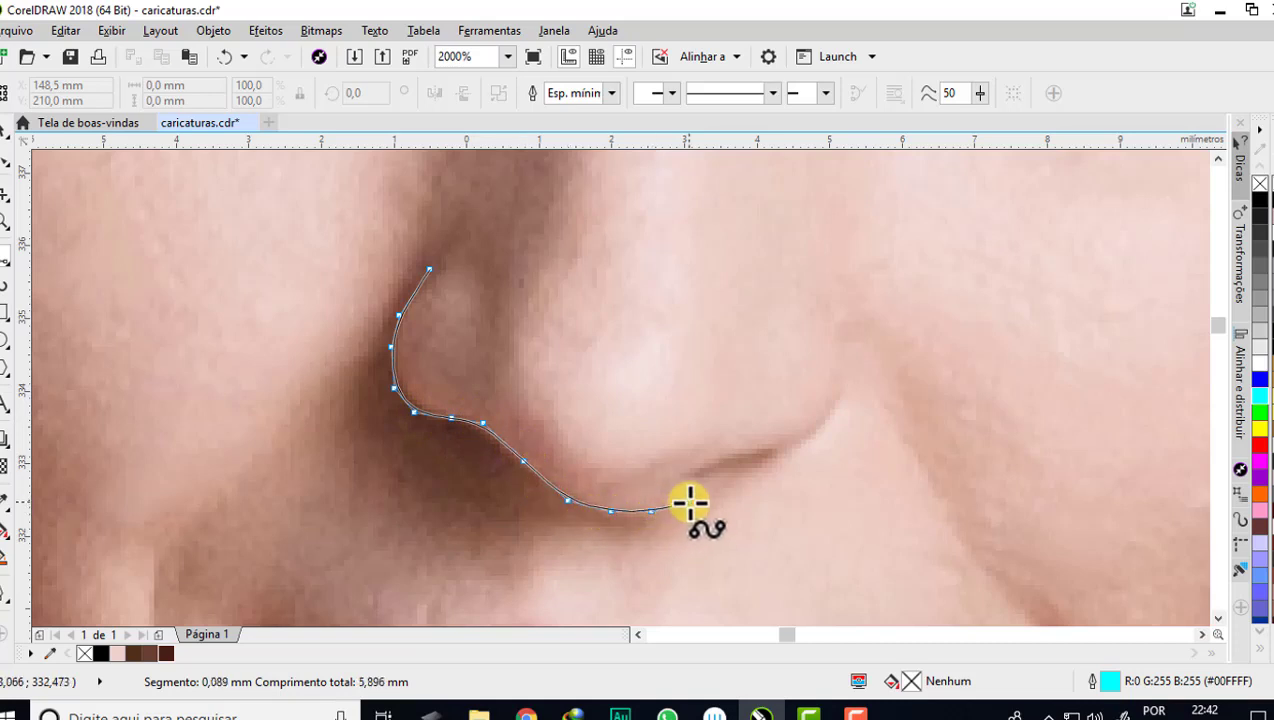
left_click(690, 503)
- Bring the curve back under the nostril and up the nose side, closing it at the start
left_click(659, 518)
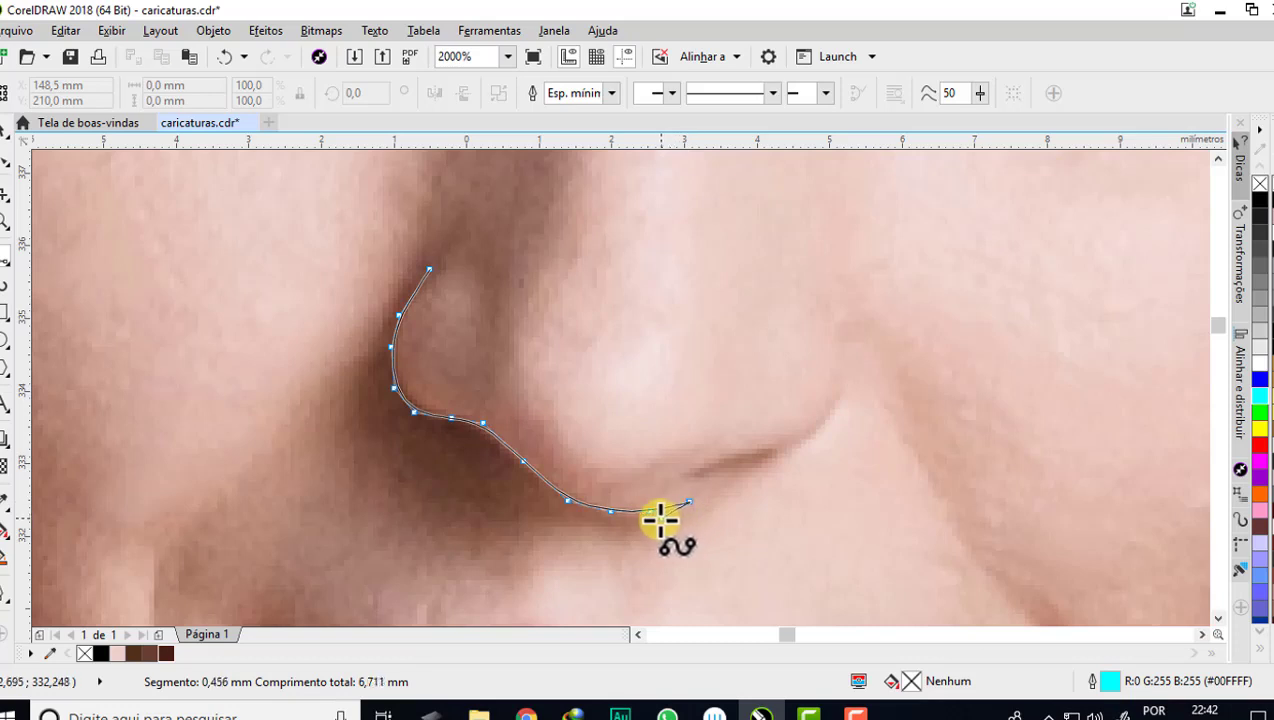
left_click(610, 523)
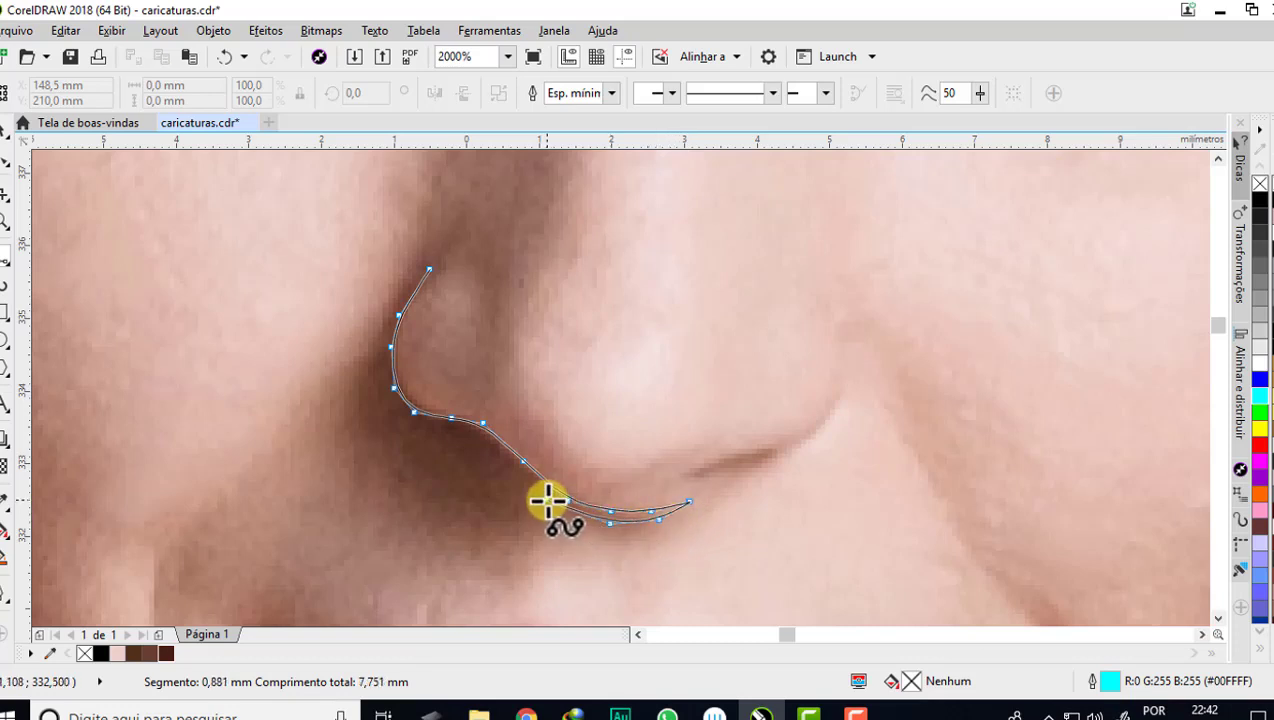
left_click(567, 500)
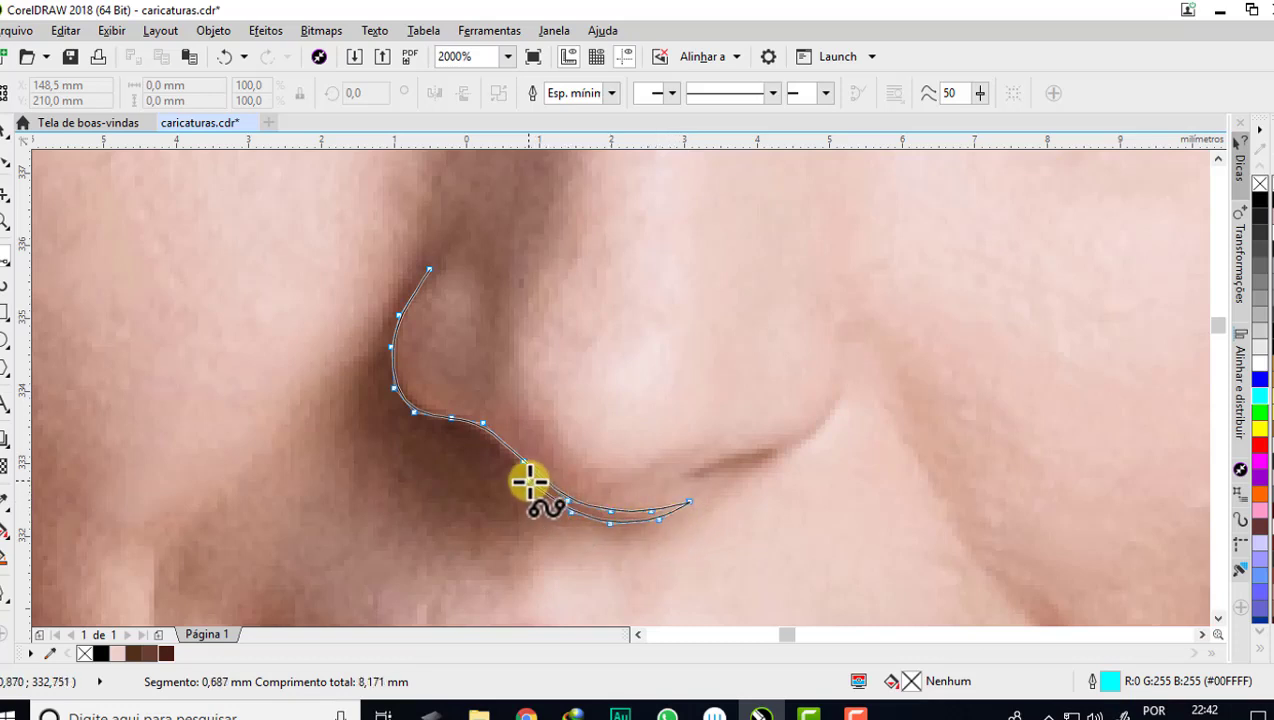
left_click(533, 480)
left_click(493, 446)
left_click(466, 433)
left_click(436, 426)
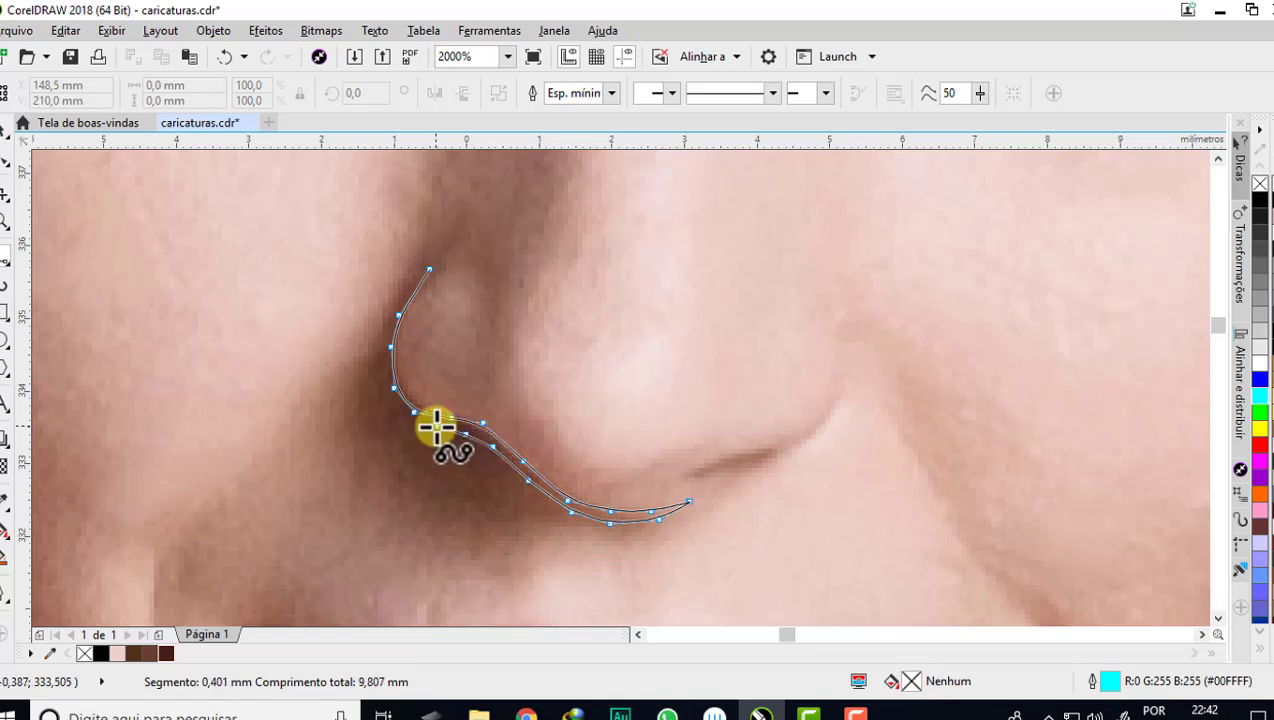
left_click(402, 416)
left_click(382, 388)
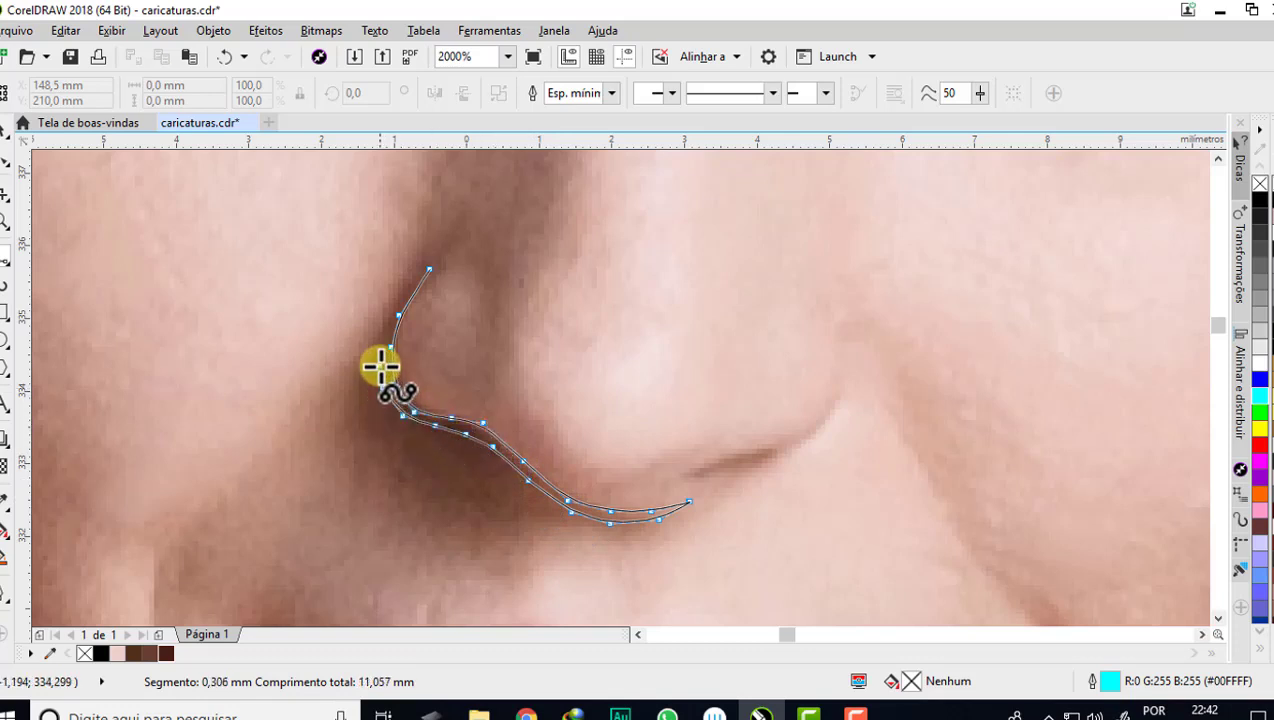
left_click(381, 362)
left_click(380, 338)
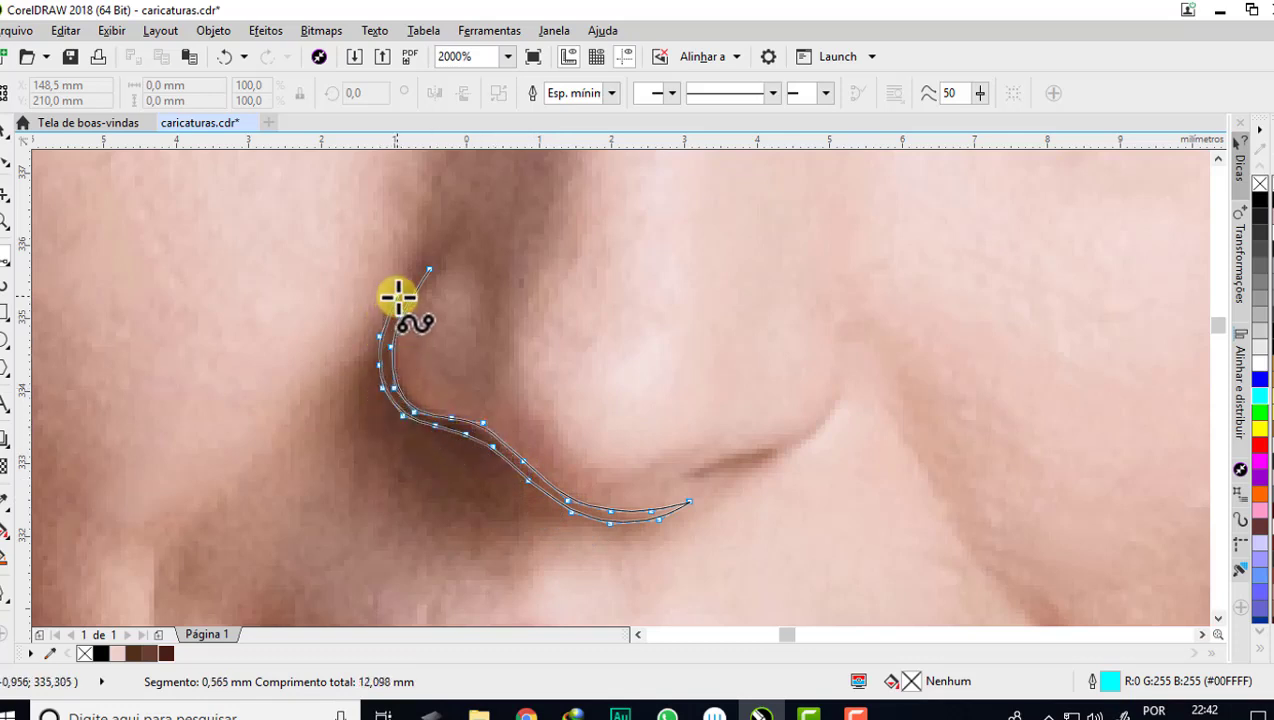
left_click(403, 296)
double_click(429, 270)
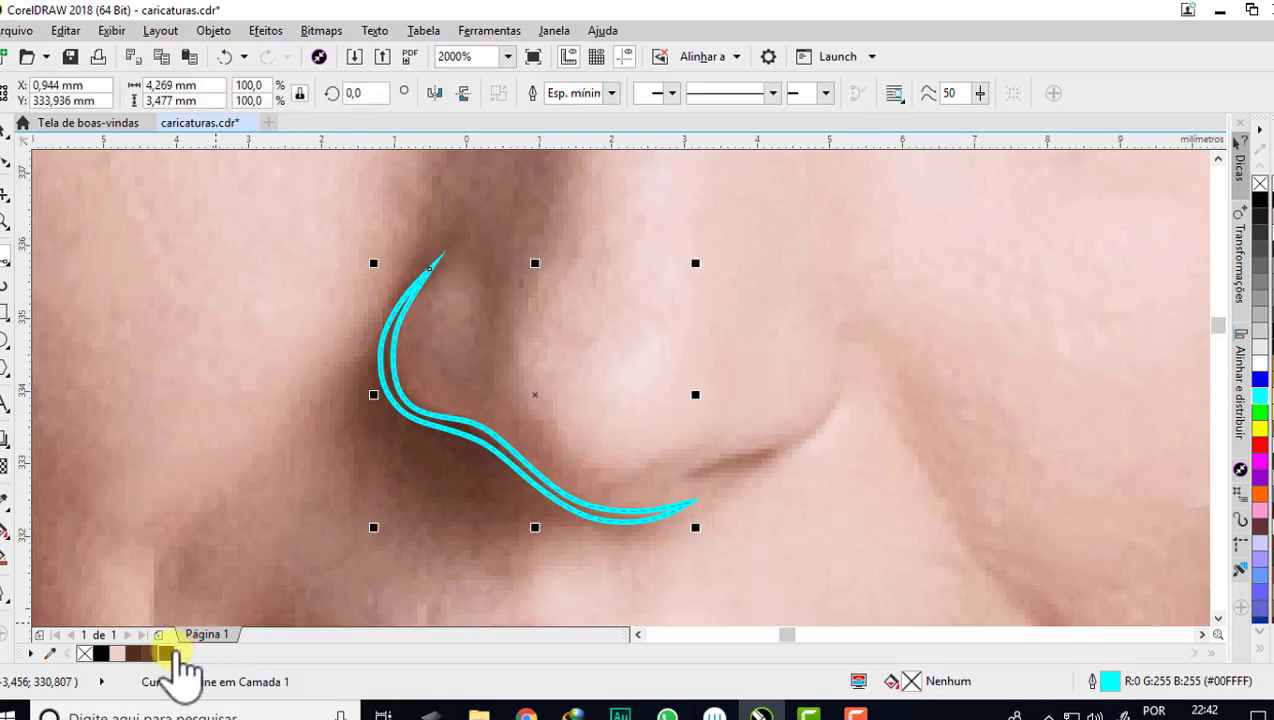
- Fill the nostril curve dark brown (#472015), remove its outline, and deselect it
left_click(166, 653)
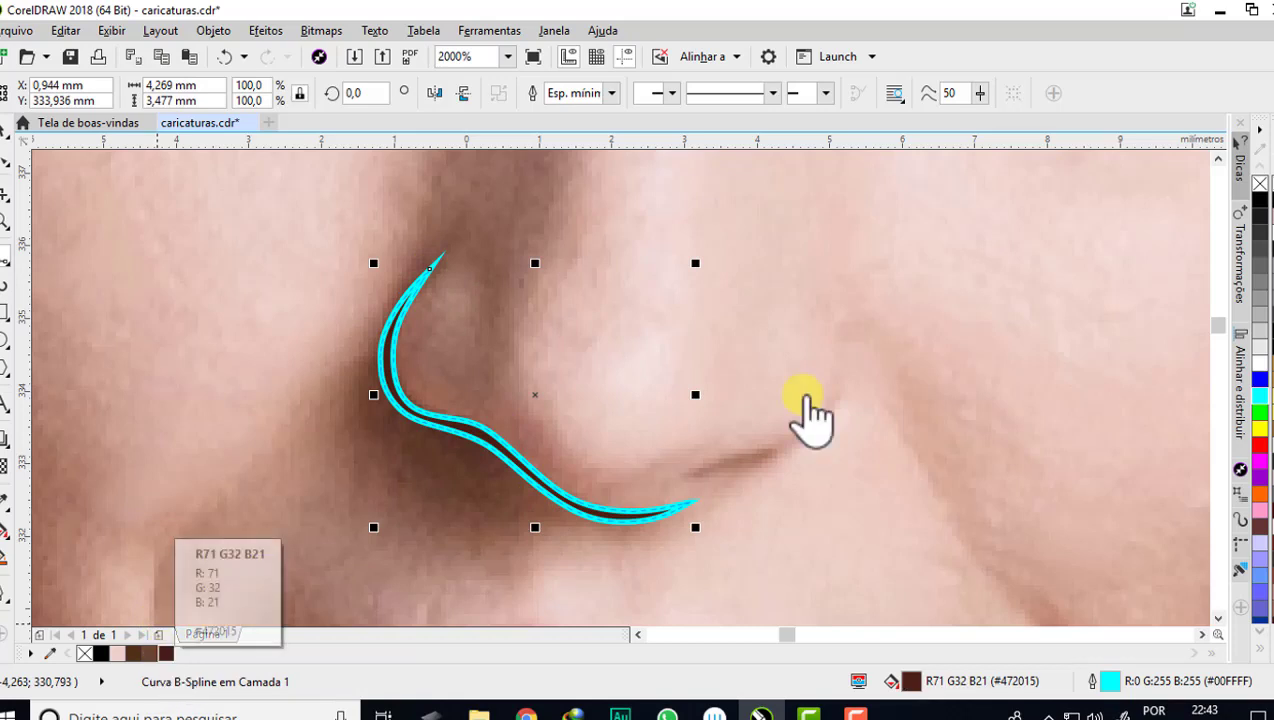
right_click(1260, 190)
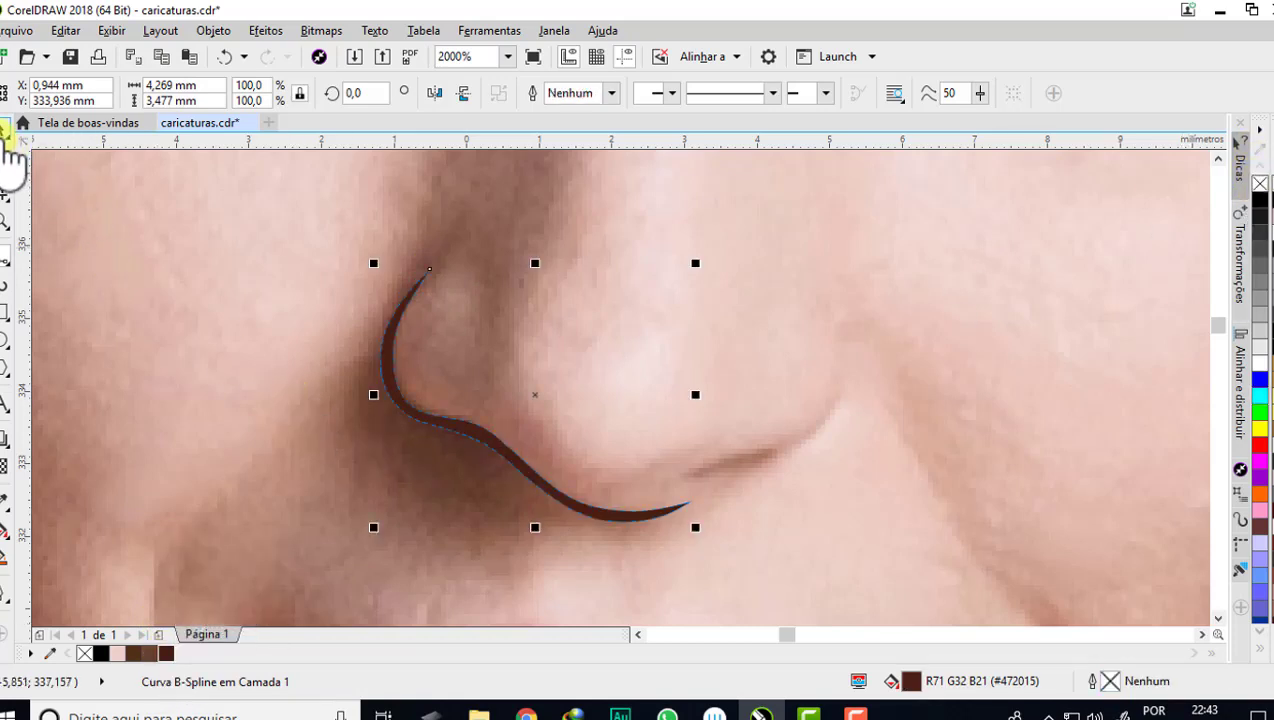
left_click(190, 262)
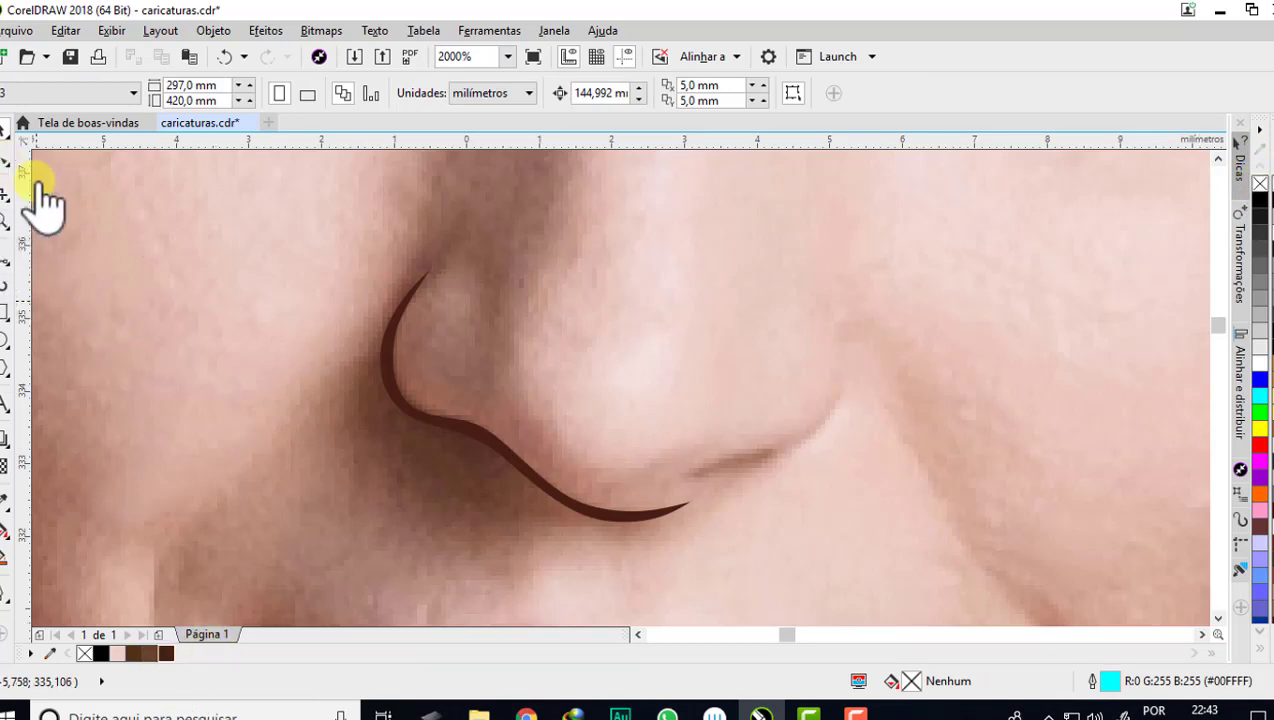
- Nudge two control points of the brown nostril curve up-left to smooth its bend
left_click(506, 460)
scroll(489, 449, "up", 2)
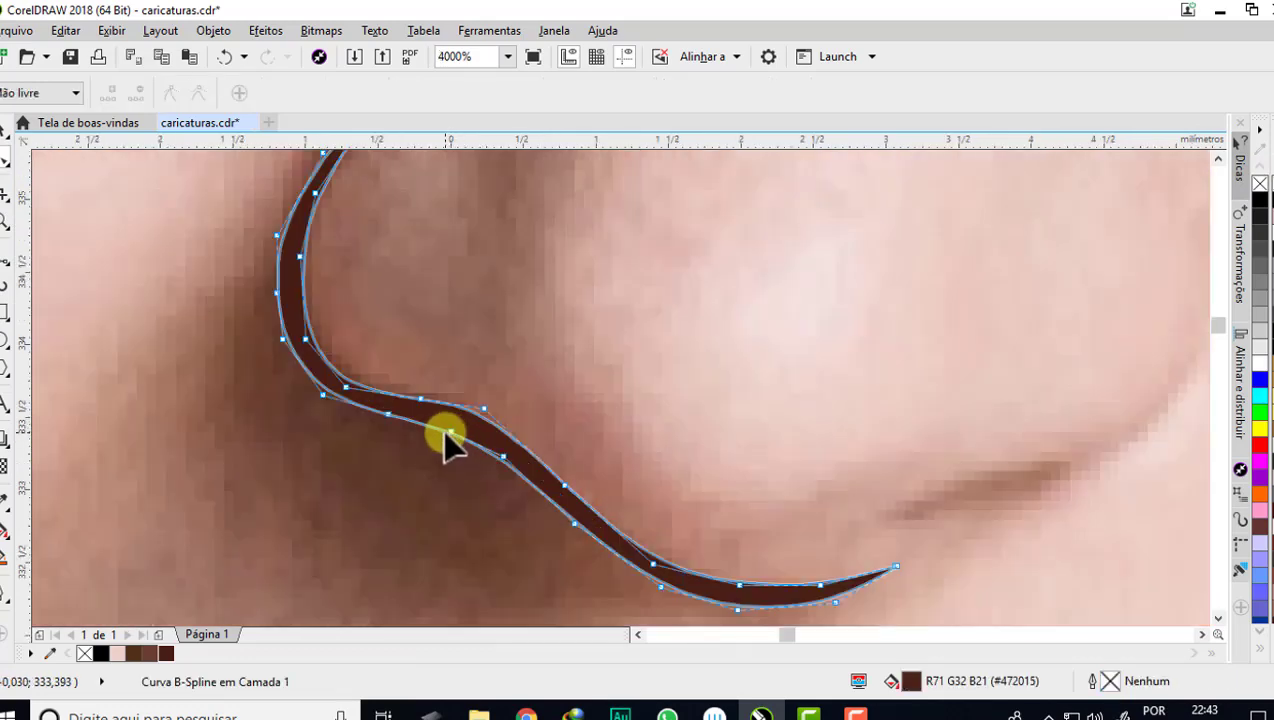
scroll(525, 465, "up", 2)
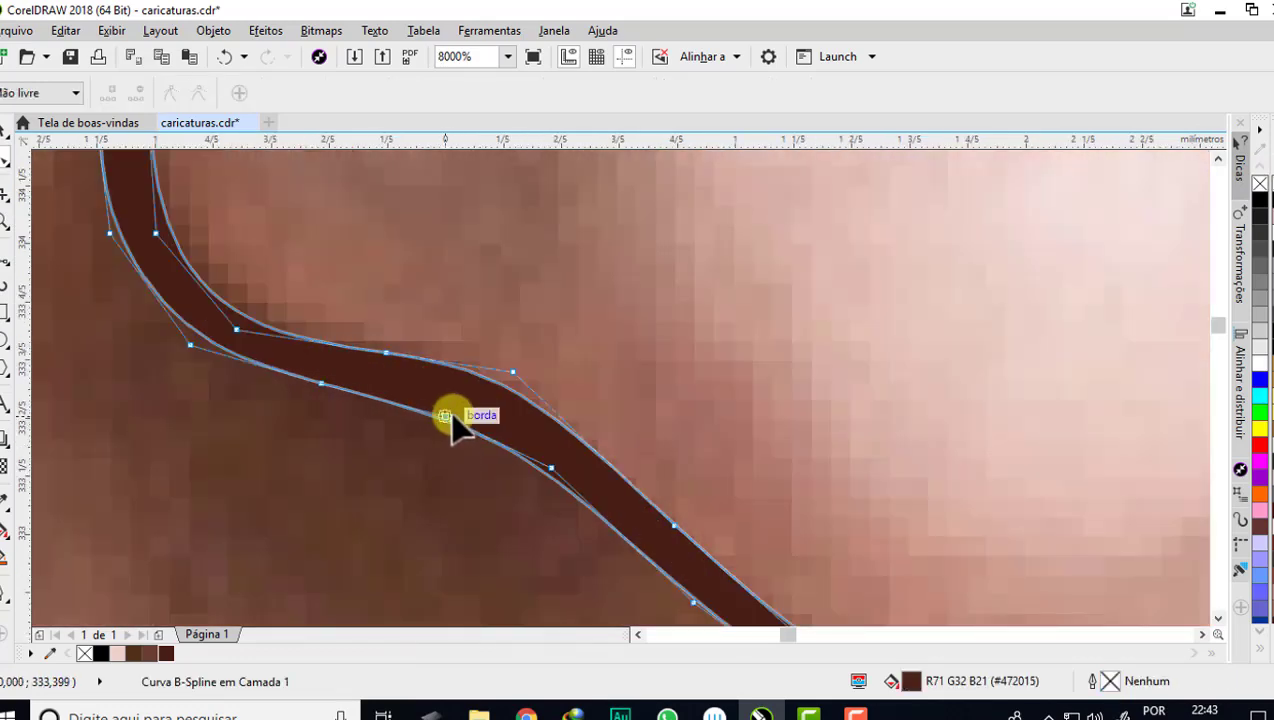
left_click(500, 440)
left_click(558, 476)
left_click_drag(551, 468, 542, 456)
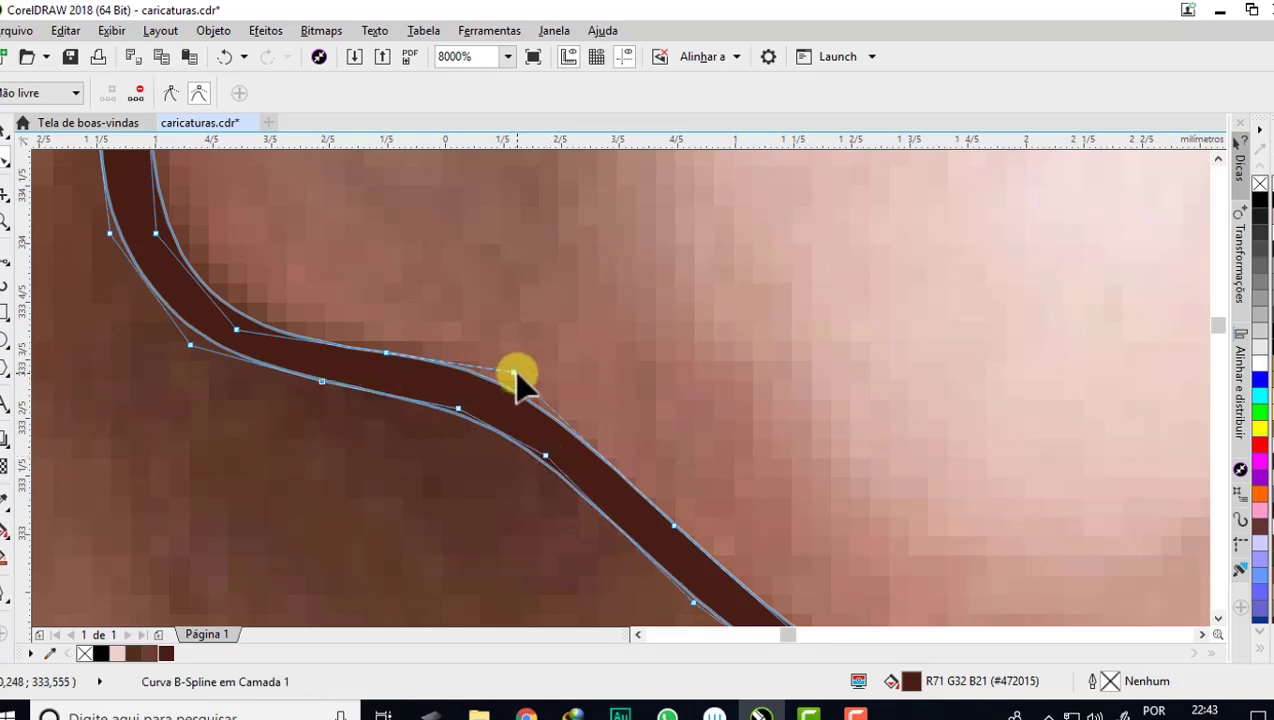
left_click_drag(513, 373, 504, 369)
scroll(508, 400, "down", 5)
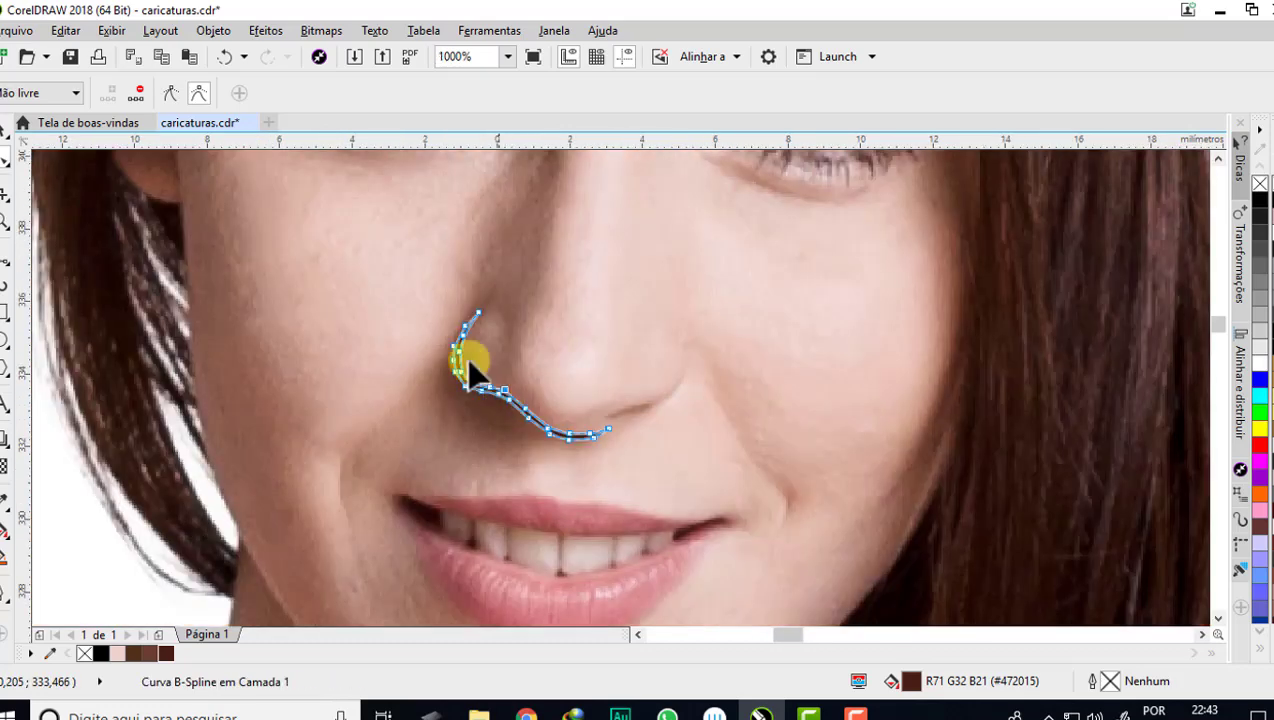
scroll(469, 361, "up", 5)
scroll(498, 327, "up", 2)
scroll(370, 345, "down", 3)
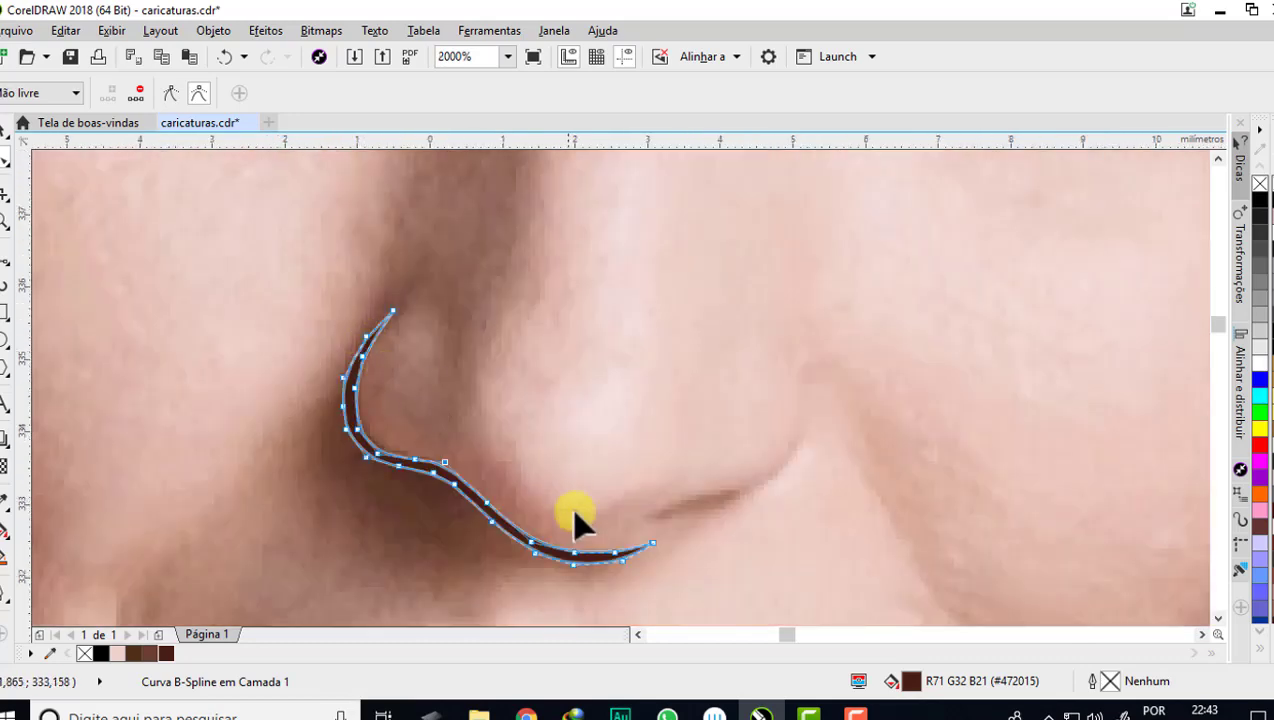
scroll(589, 563, "up", 1)
scroll(492, 483, "down", 1)
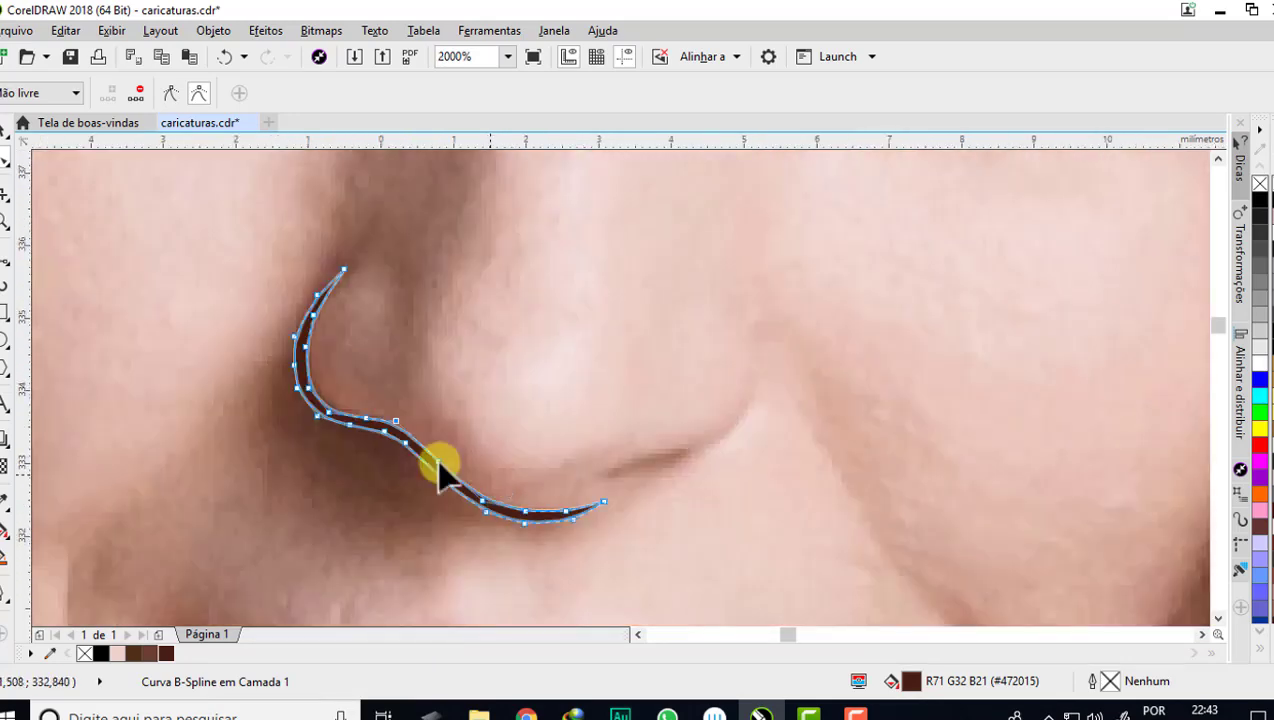
left_click(5, 285)
scroll(625, 495, "up", 1)
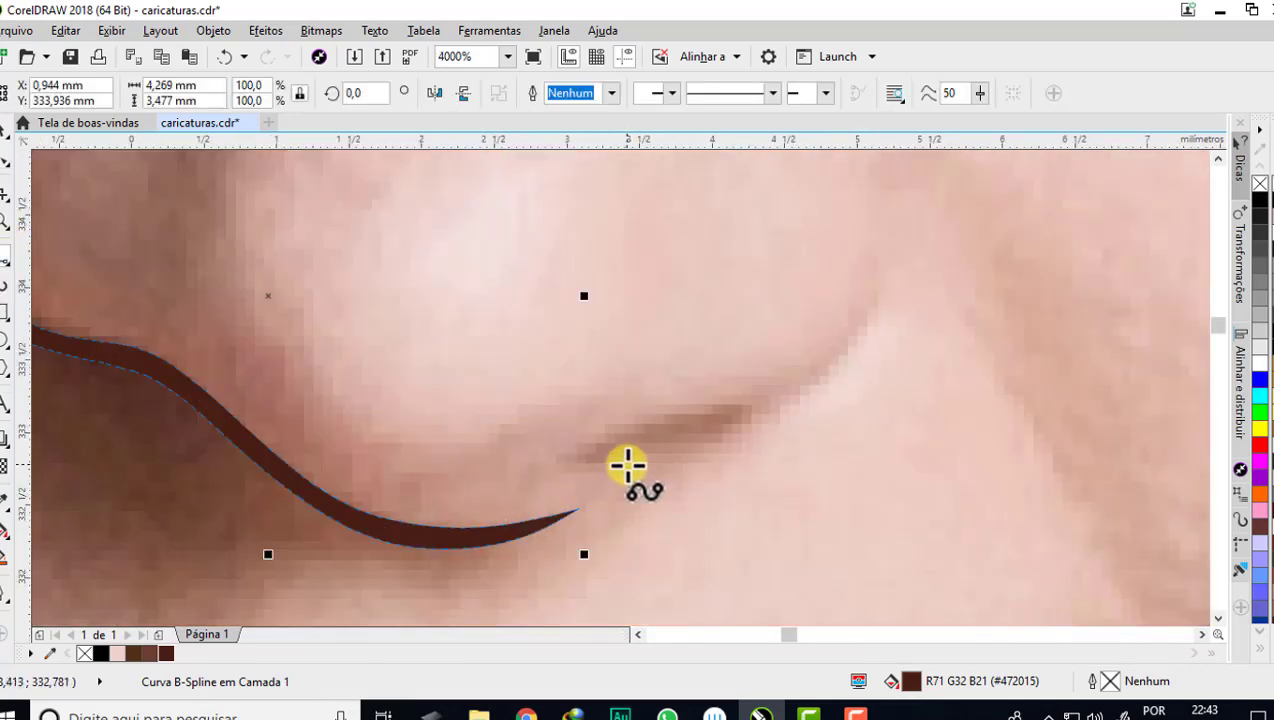
- Trace a B-spline curve looping over the right nostril crease and up the nose's side
left_click(643, 459)
left_click(552, 463)
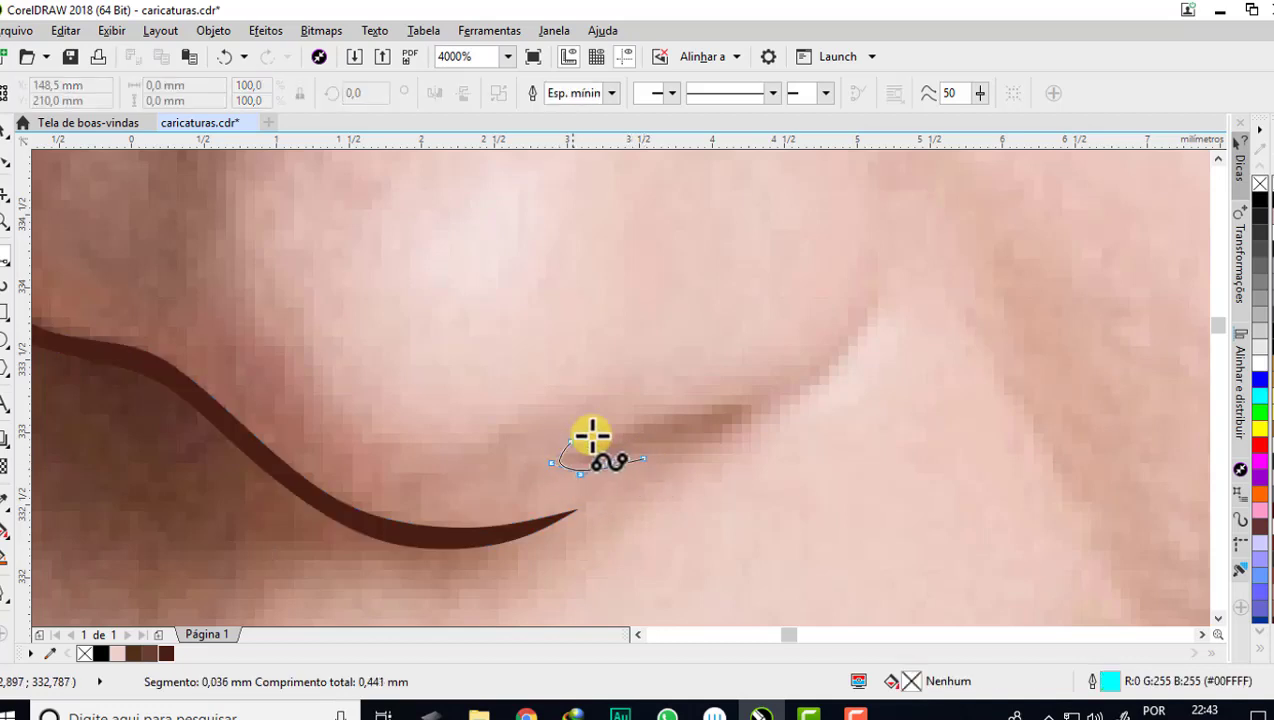
left_click(608, 427)
left_click(696, 401)
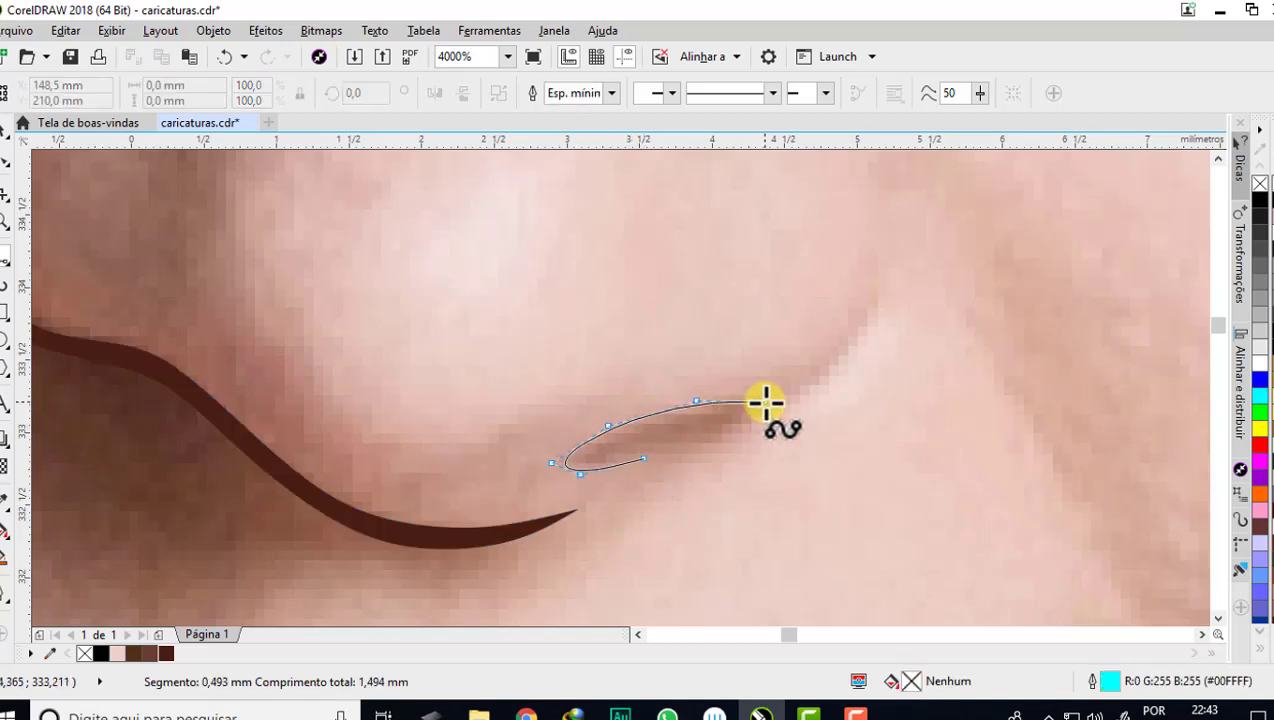
left_click(751, 410)
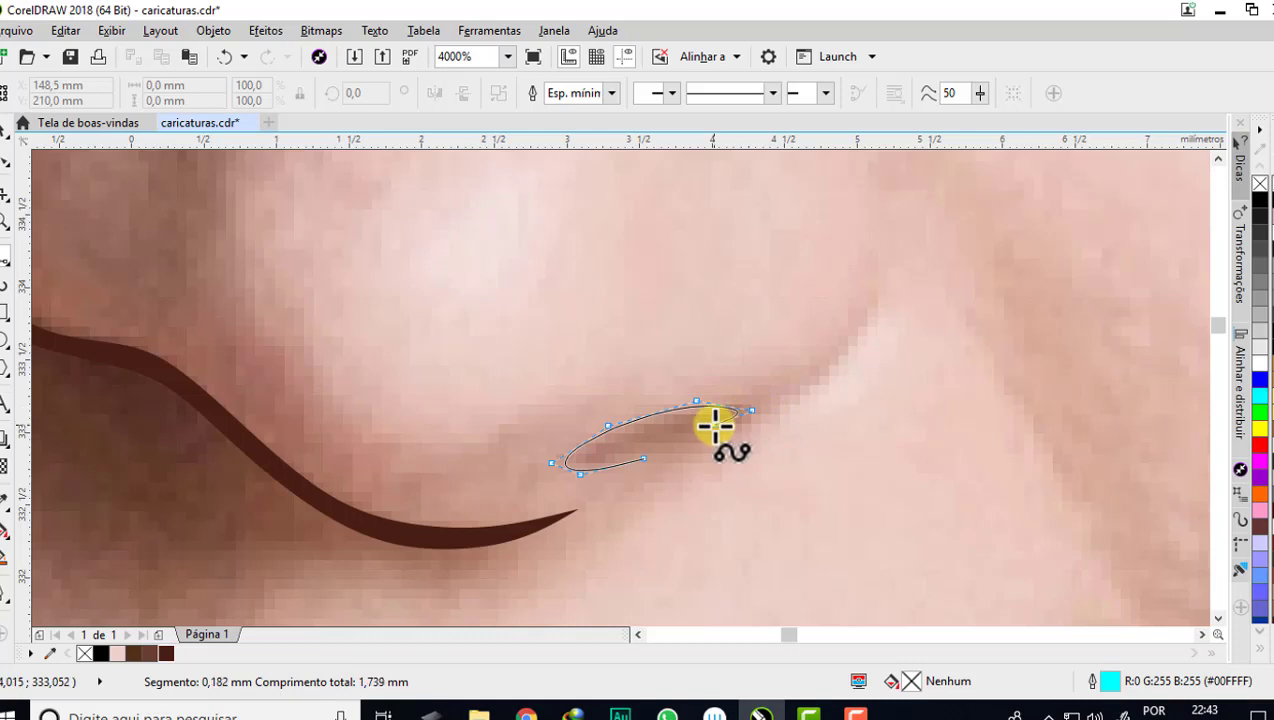
left_click(658, 437)
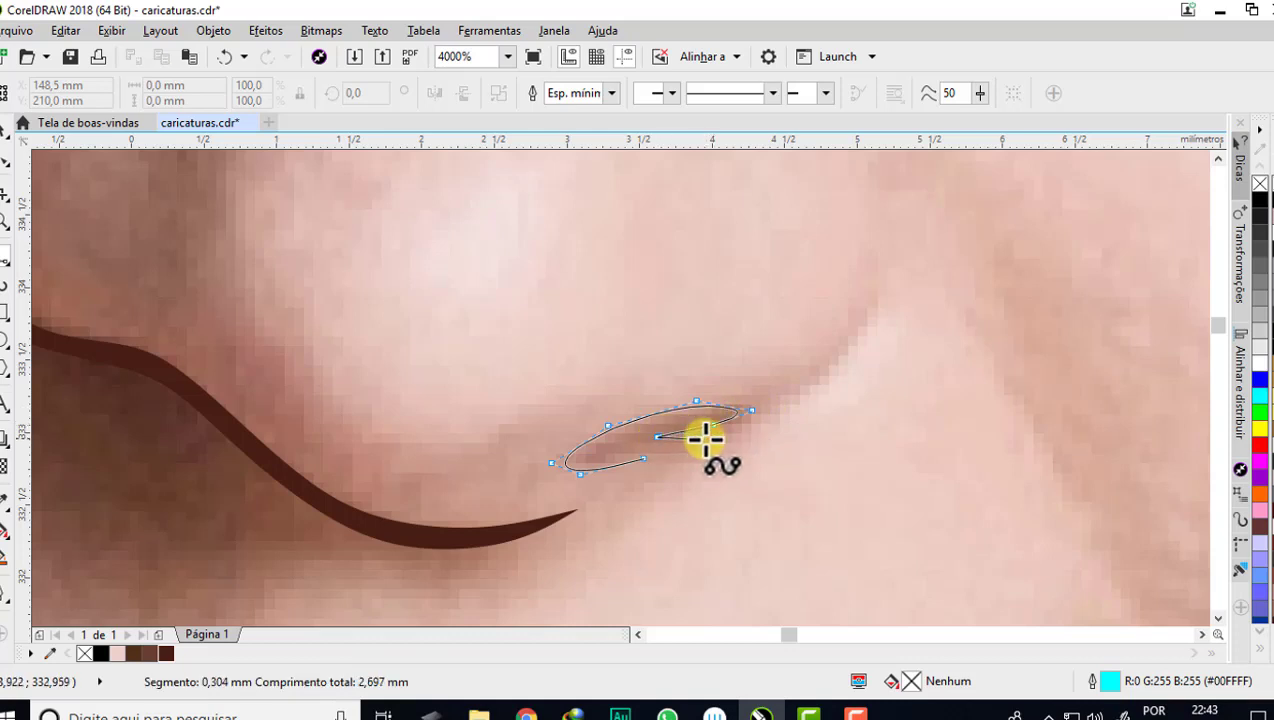
left_click(705, 440)
left_click(770, 414)
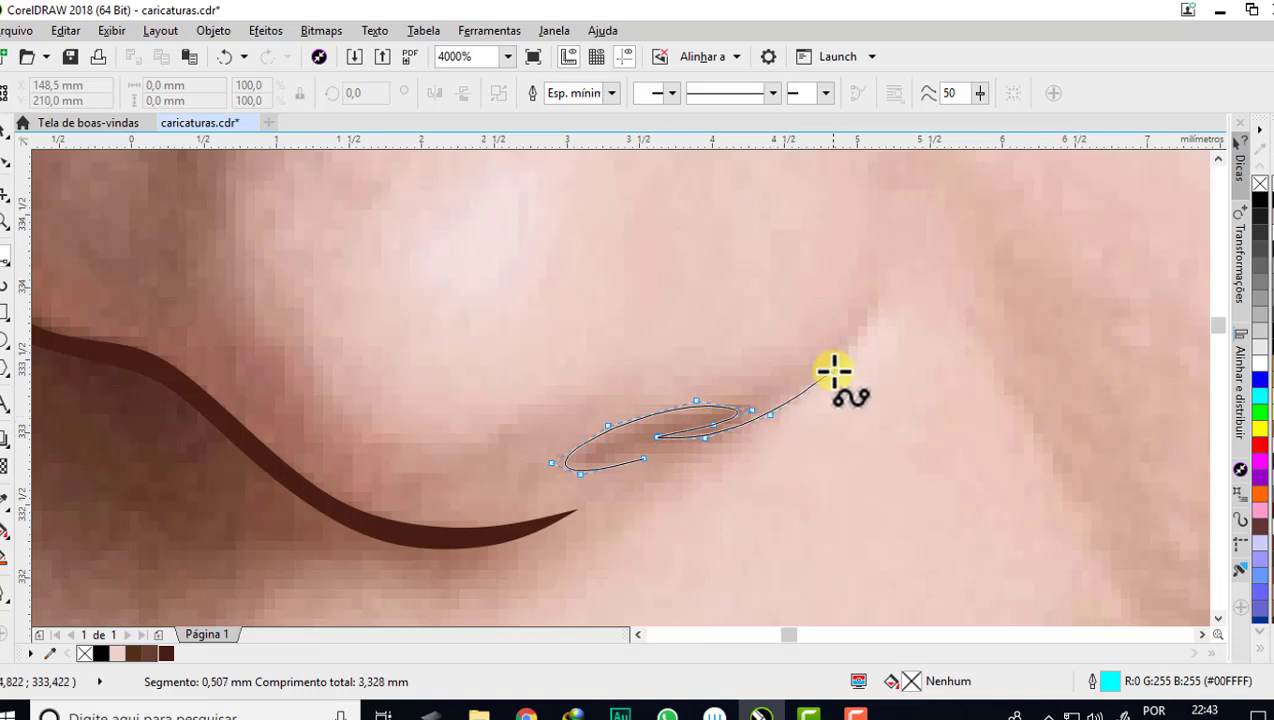
left_click(832, 369)
left_click(984, 312)
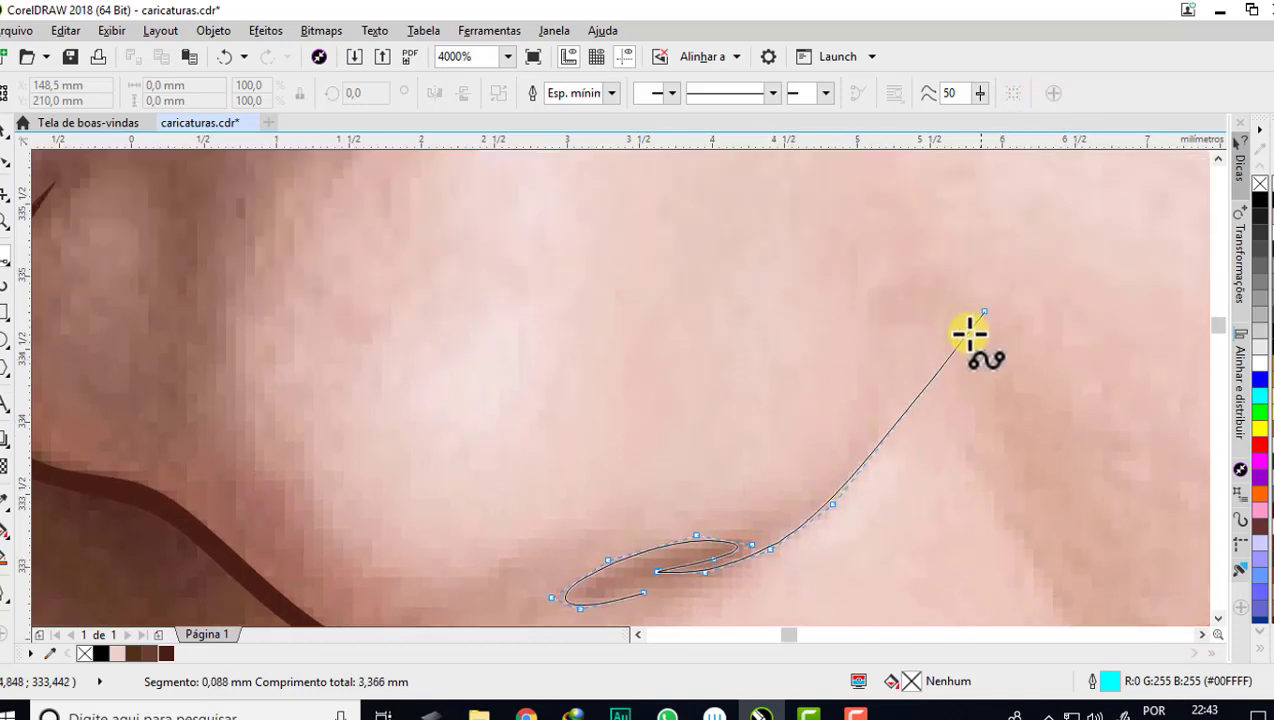
double_click(876, 433)
- Draw a second curve from the top end, bowing right and back along the lower edge
scroll(858, 335, "down", 1)
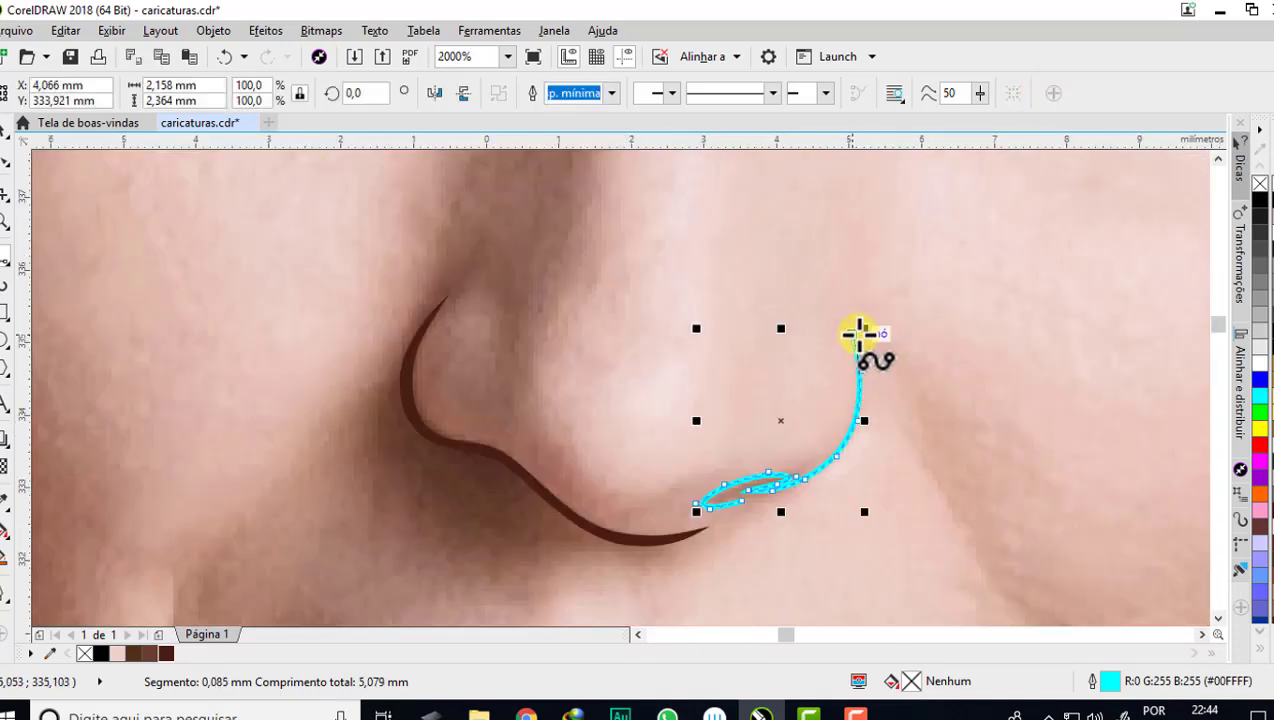
left_click(851, 333)
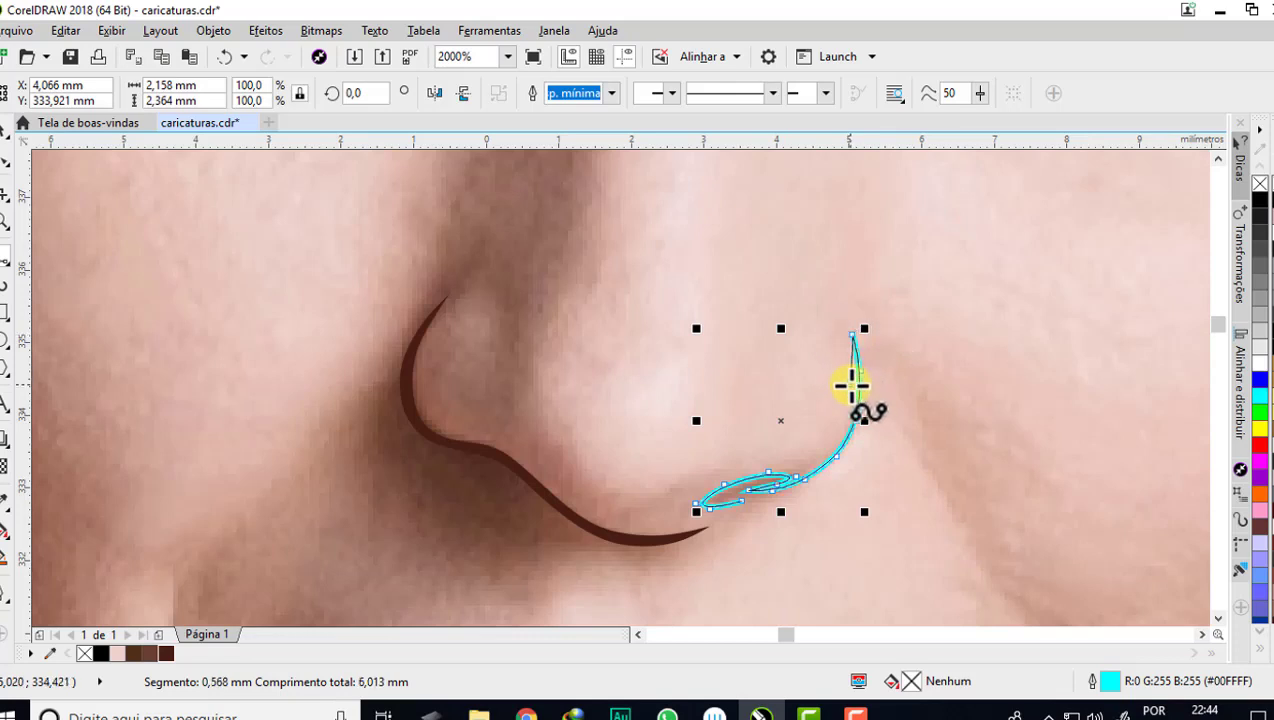
left_click(850, 384)
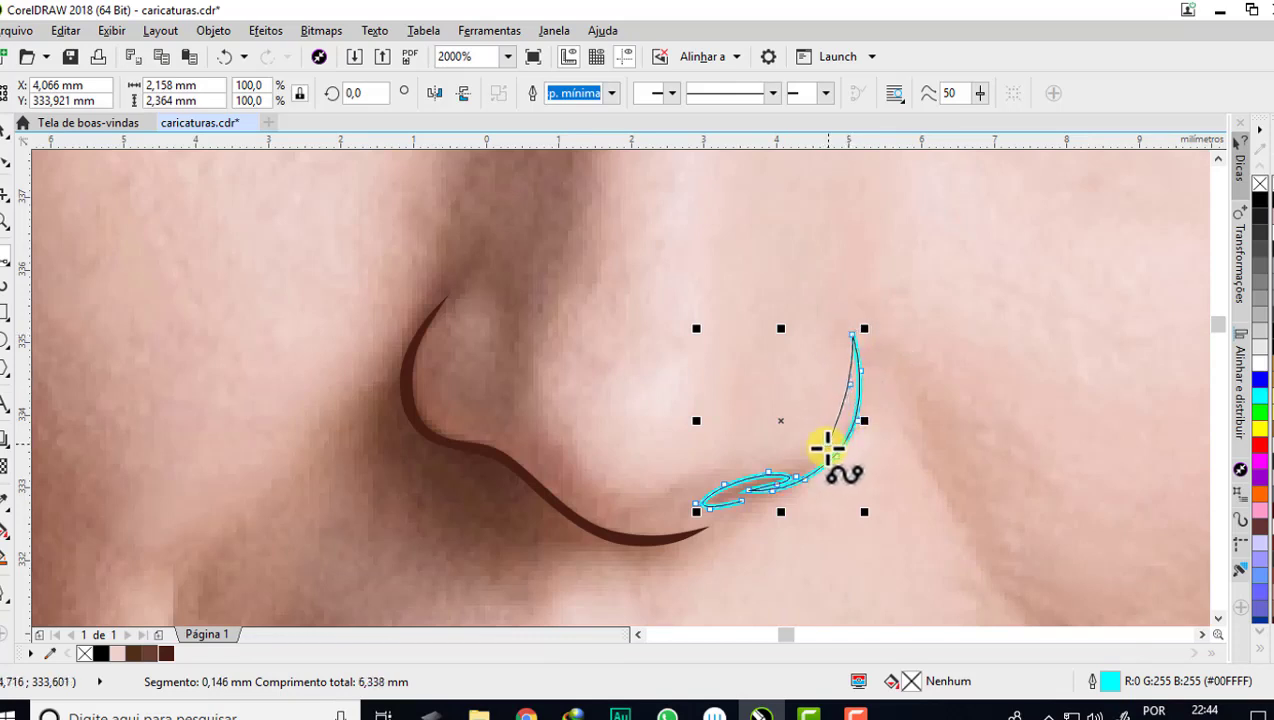
left_click(789, 464)
left_click(767, 467)
left_click(753, 466)
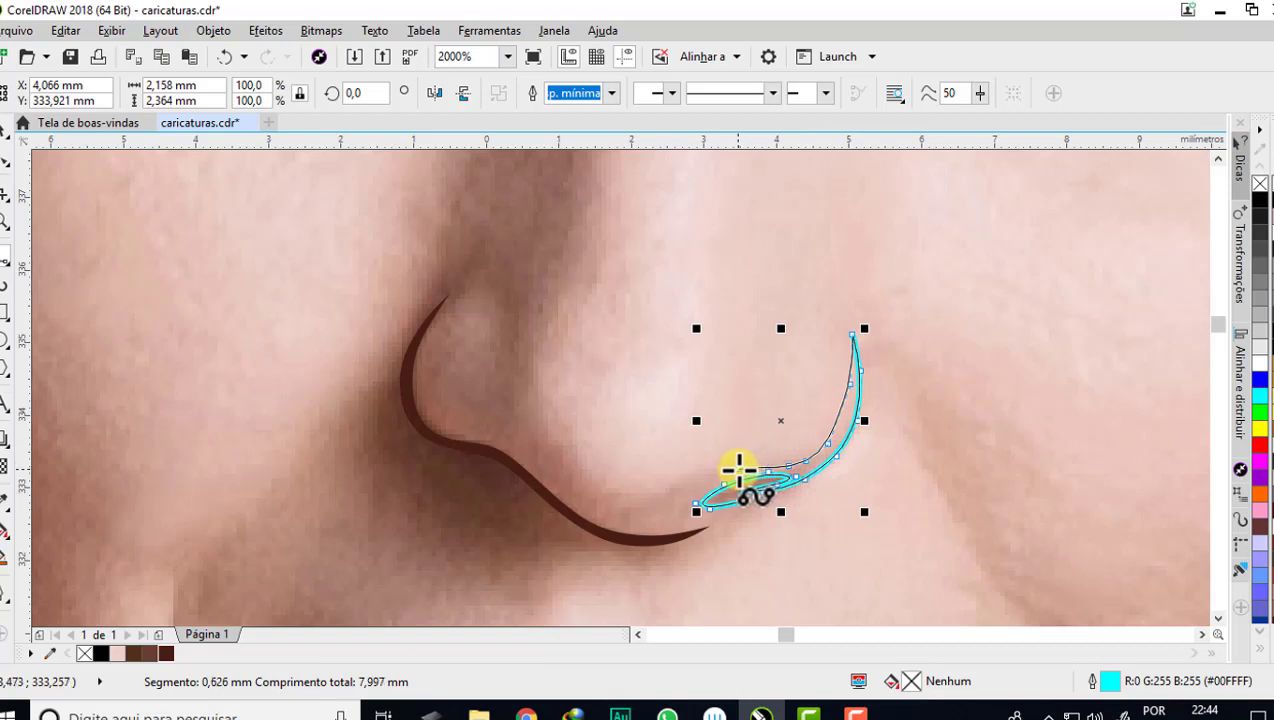
left_click(737, 469)
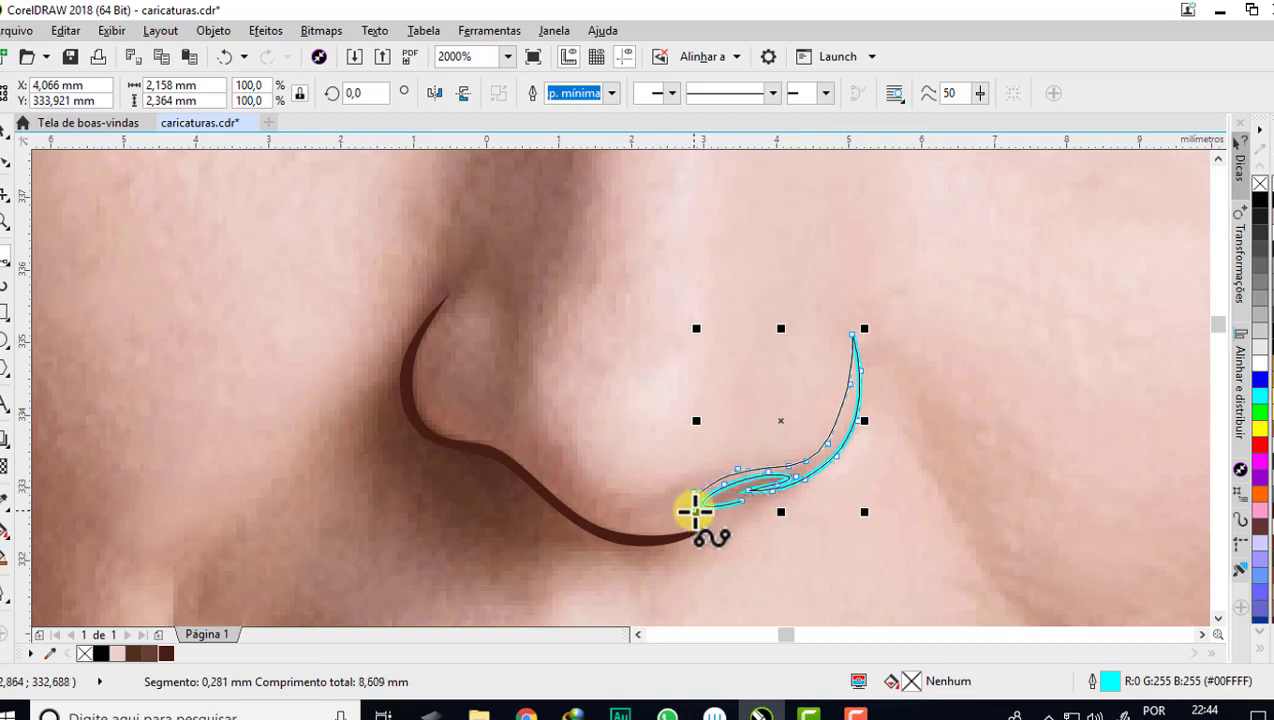
left_click(711, 518)
left_click(705, 515)
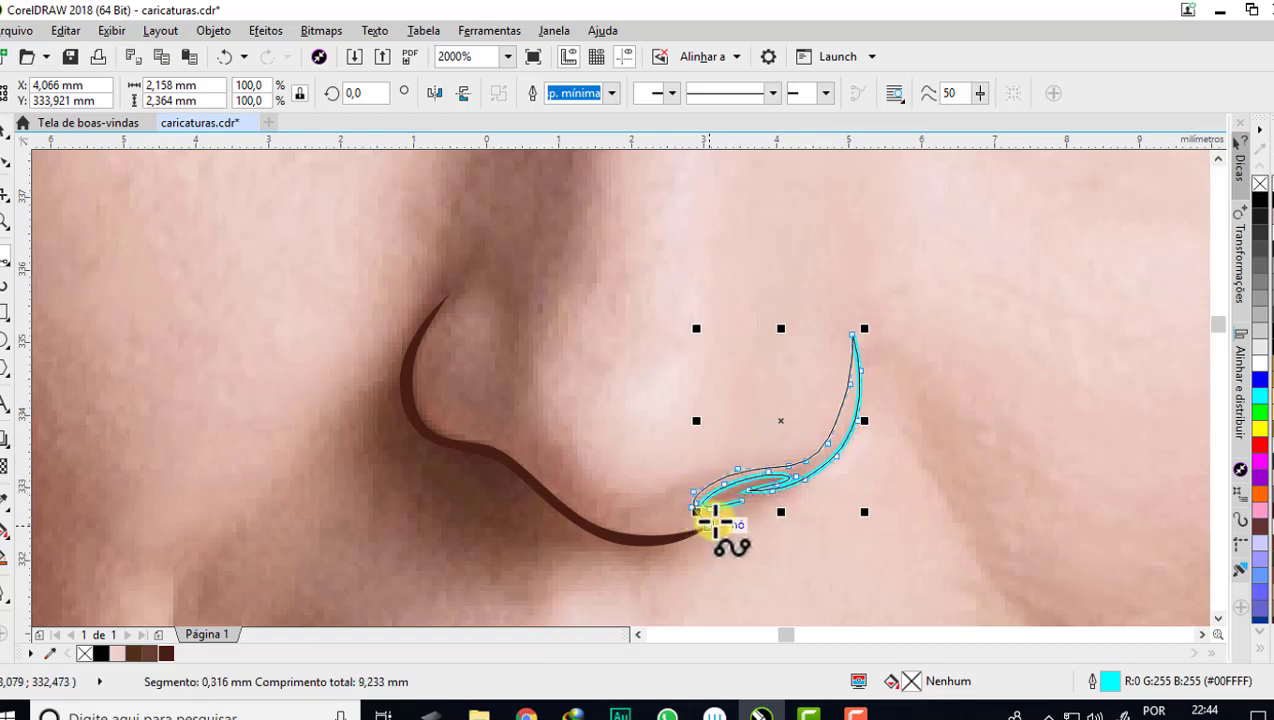
left_click(720, 513)
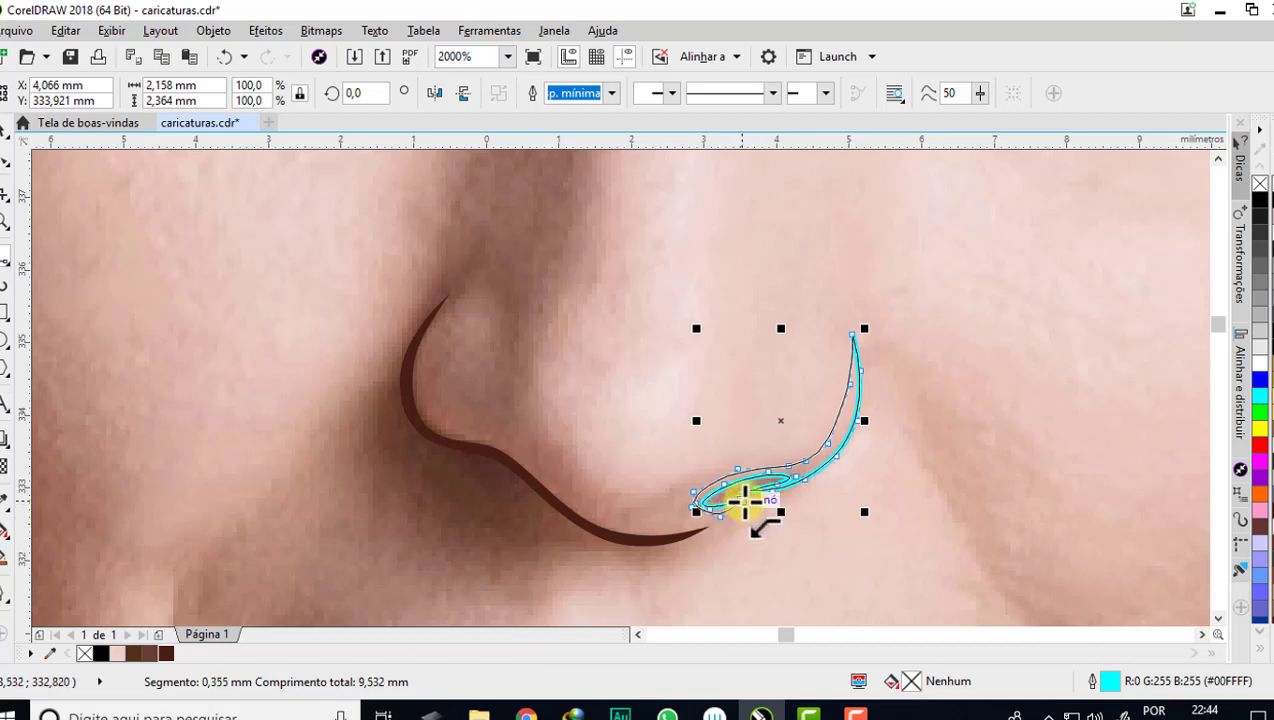
double_click(745, 501)
scroll(770, 508, "up", 1)
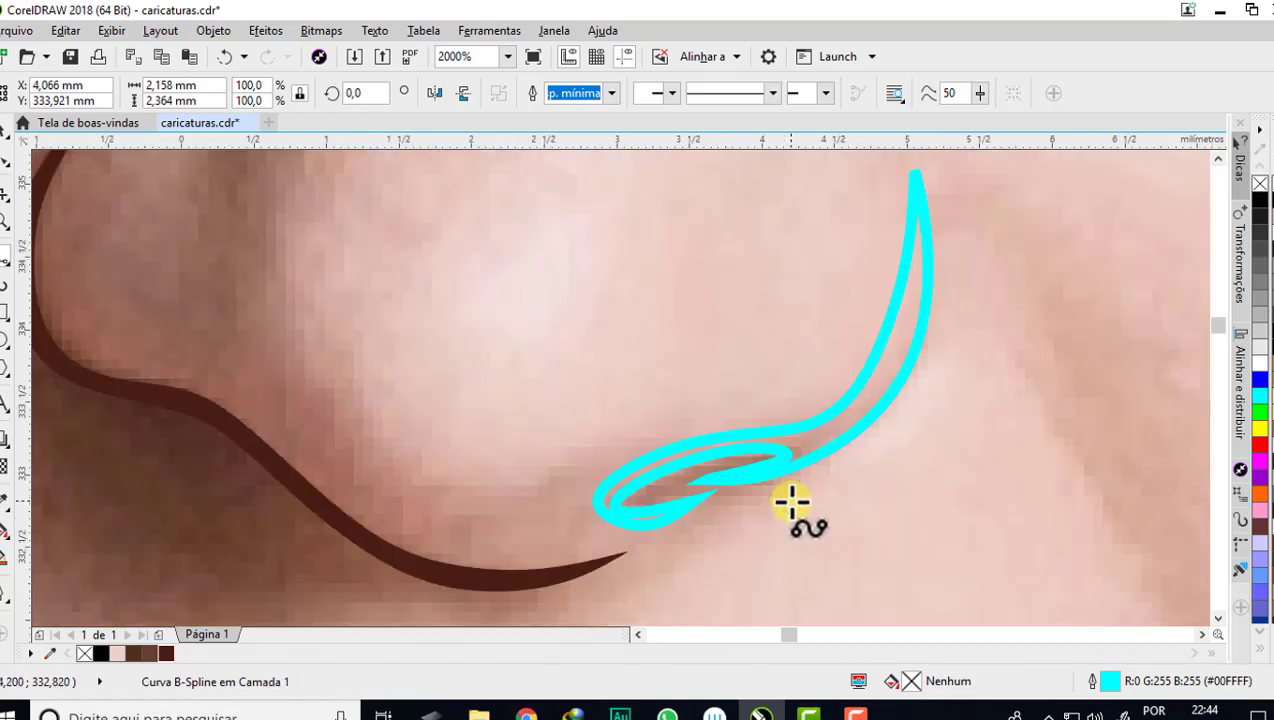
- Pull the right nostril curve's tail and upper nodes to reshape its loop
left_click(8, 178)
scroll(590, 540, "up", 1)
scroll(665, 540, "up", 1)
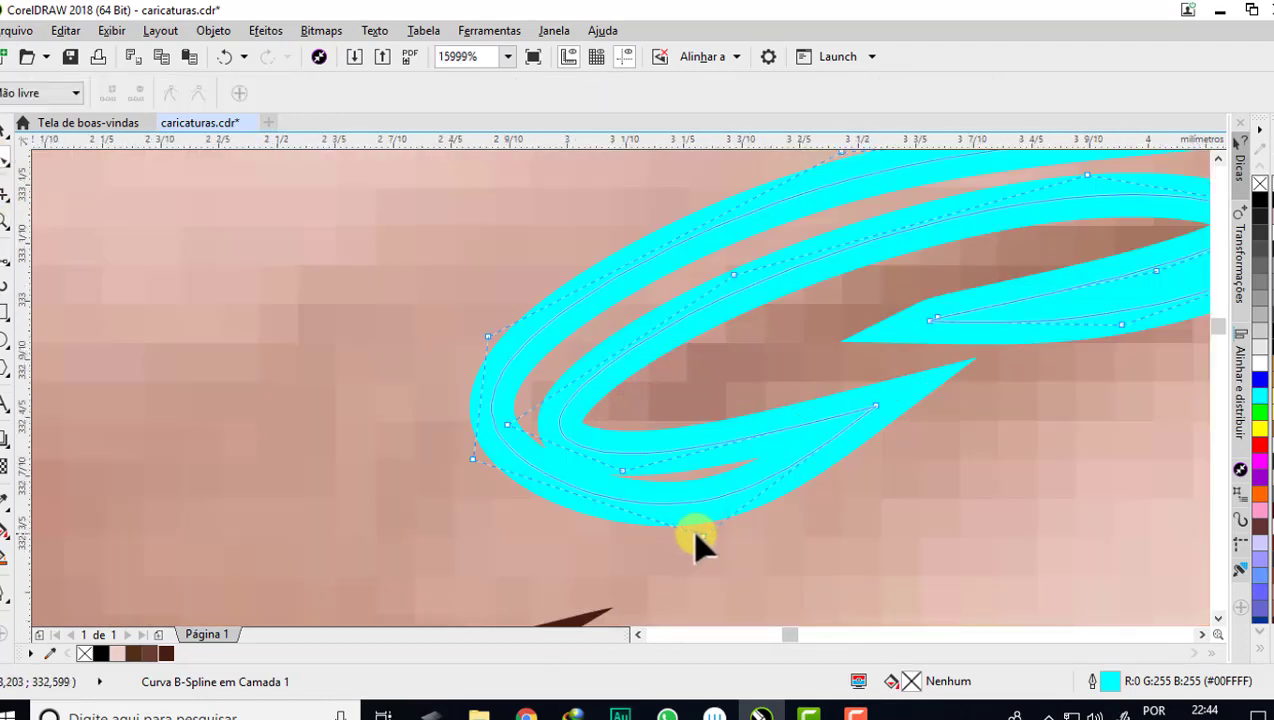
left_click_drag(698, 535, 444, 487)
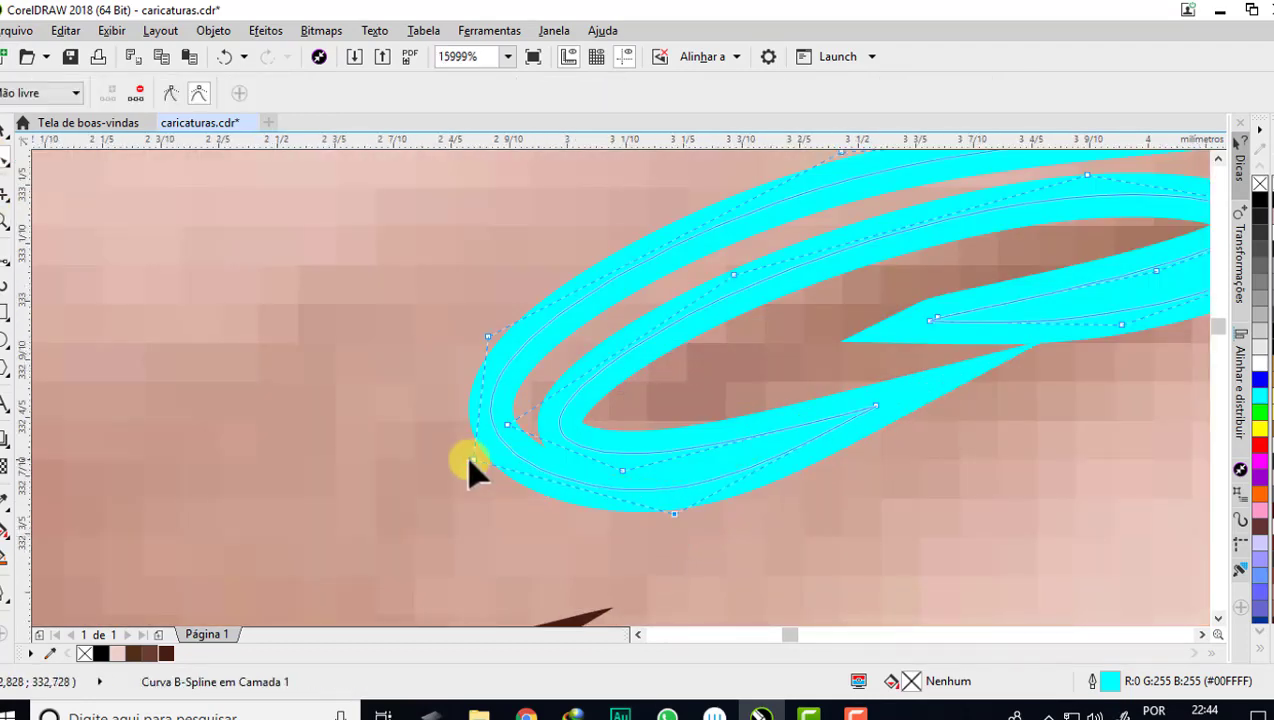
left_click(500, 342)
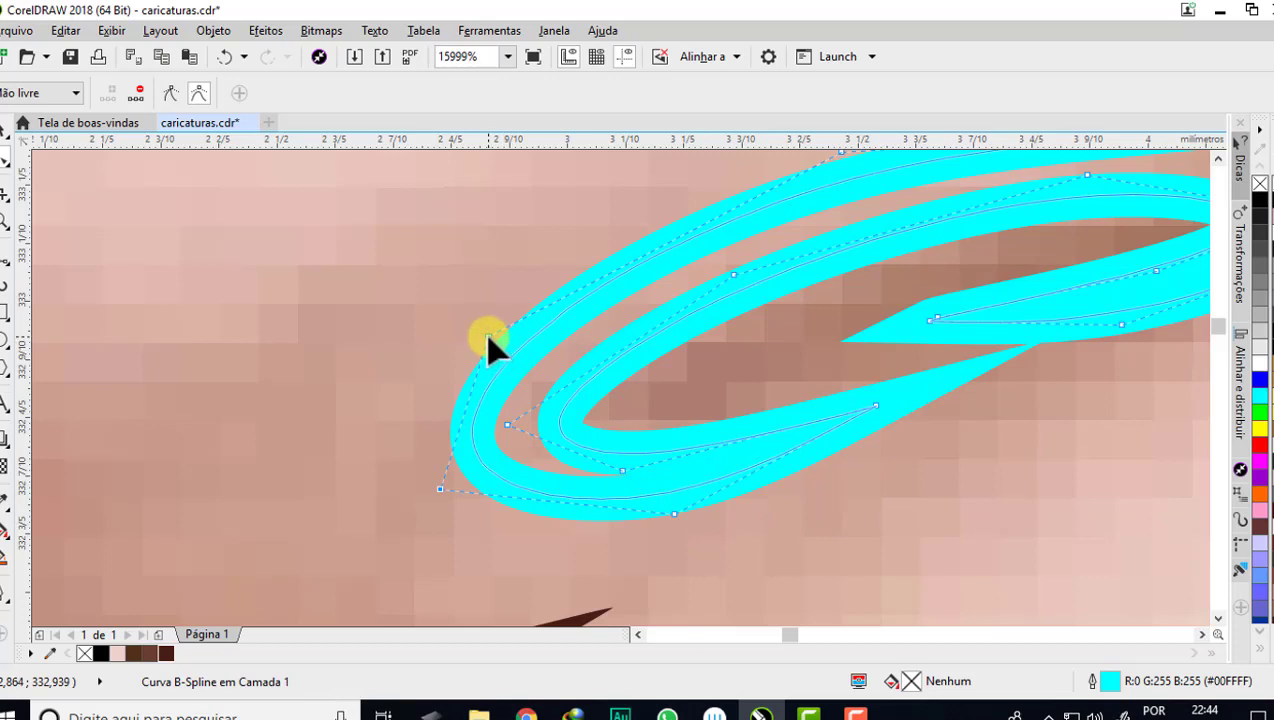
left_click_drag(490, 338, 472, 314)
left_click_drag(622, 470, 600, 448)
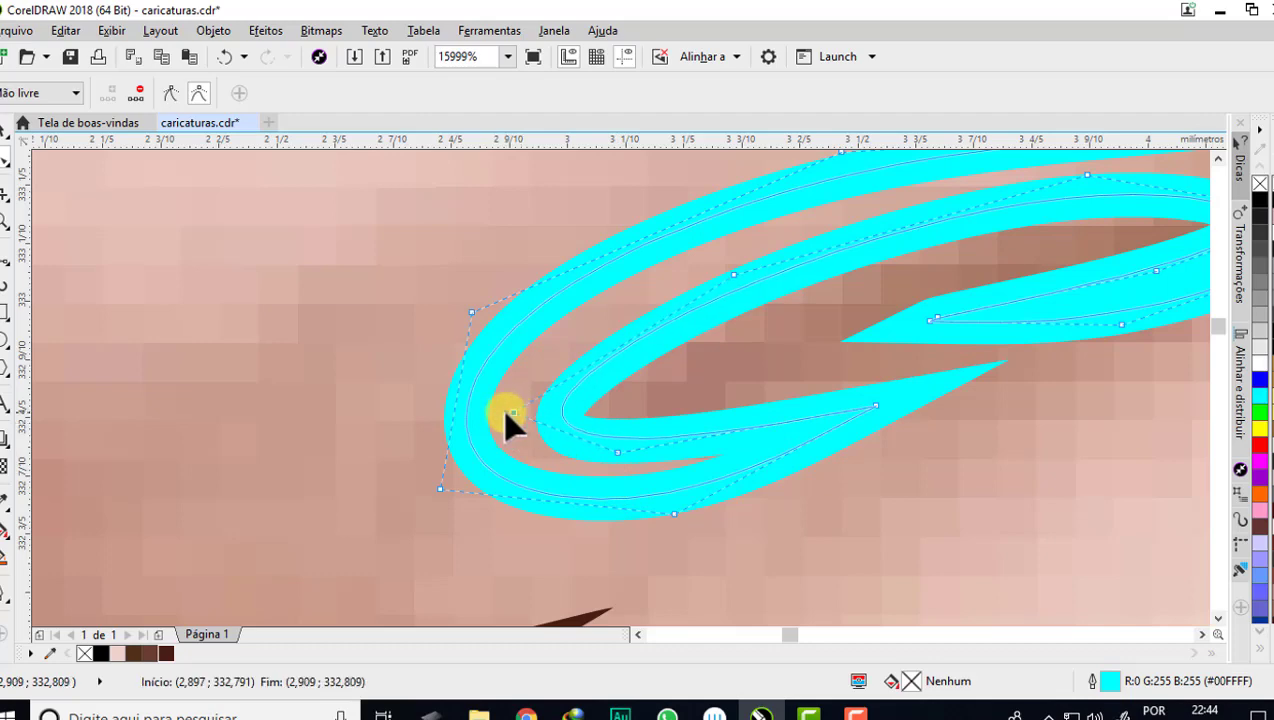
- Refine the nodes of the nostril curve's inner tip and stem to follow the shadow
scroll(490, 425, "down", 2)
scroll(600, 382, "up", 1)
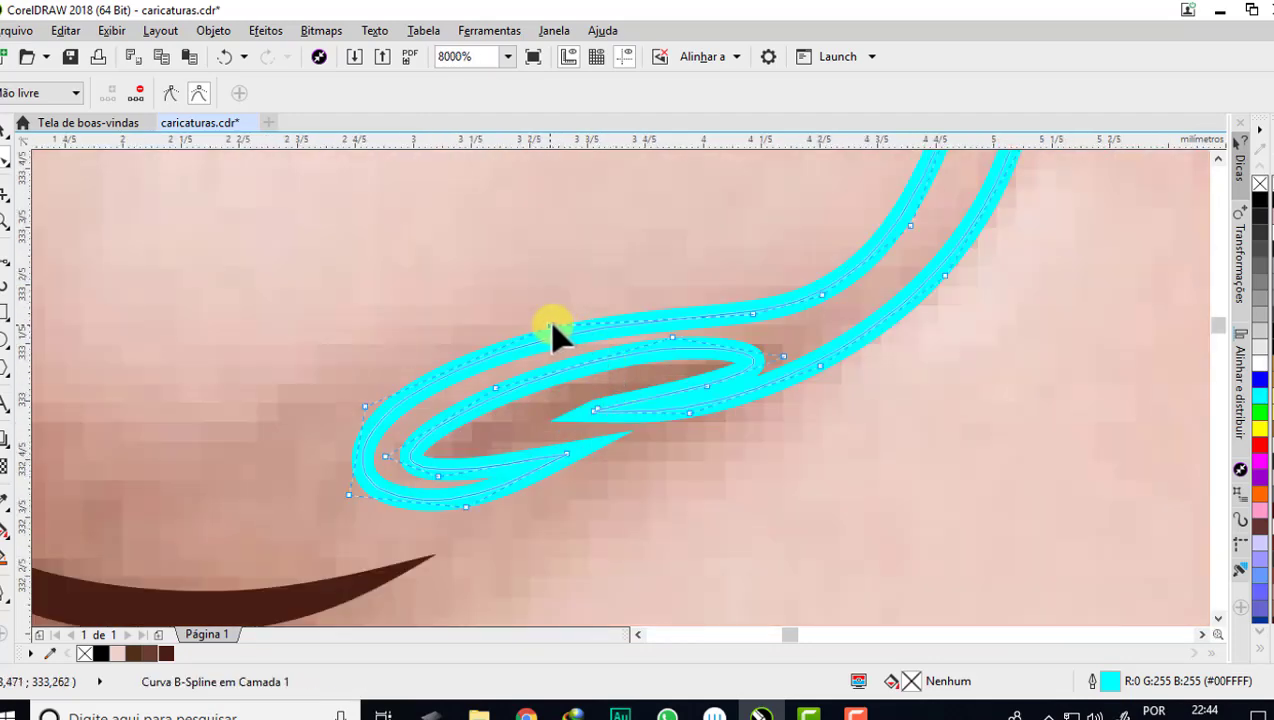
left_click_drag(558, 335, 566, 333)
left_click_drag(600, 413, 583, 415)
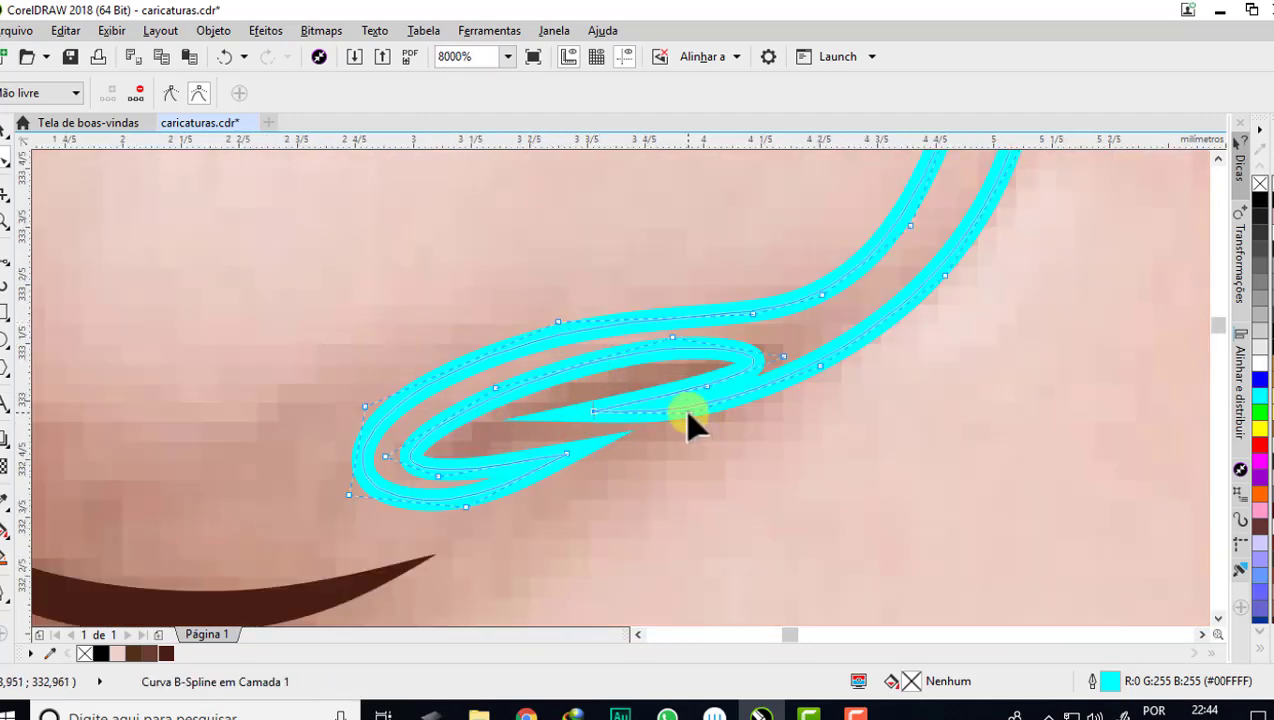
mouse_move(690, 425)
left_mouse_down()
mouse_move(711, 407)
mouse_move(611, 433)
left_mouse_up()
scroll(611, 433, "down", 1)
scroll(717, 384, "down", 1)
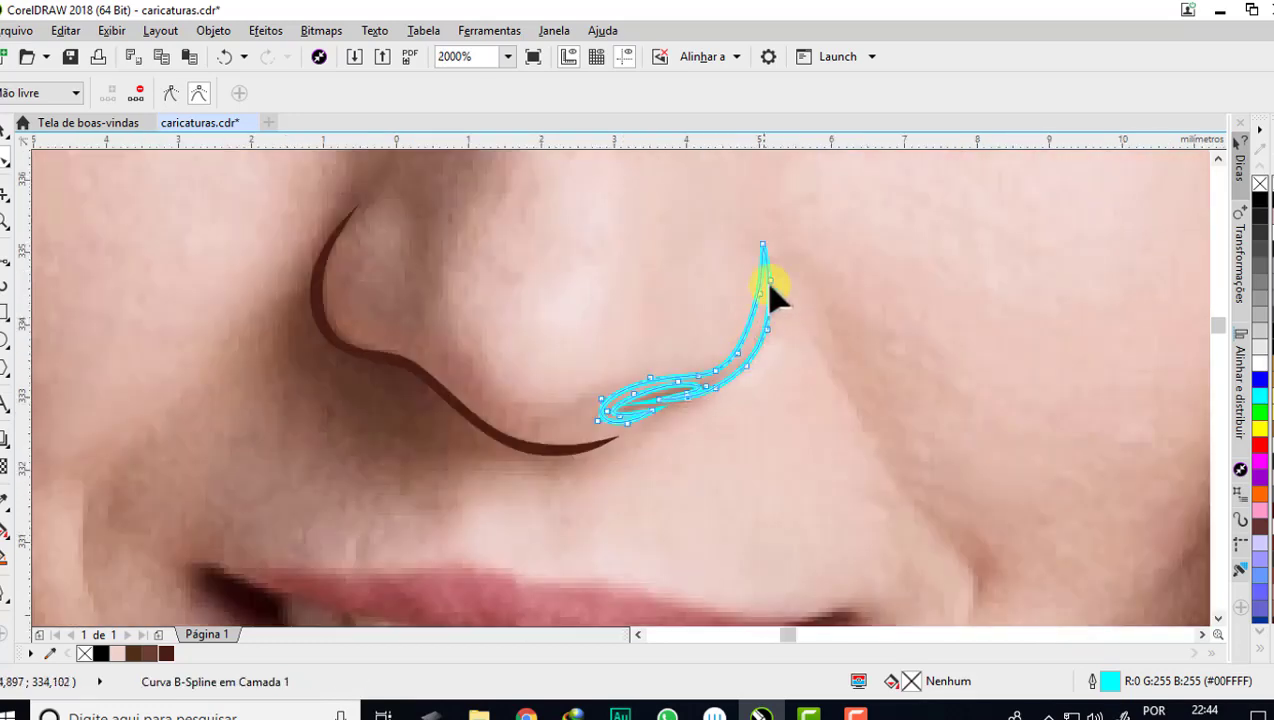
scroll(775, 295, "up", 2)
scroll(740, 410, "down", 2)
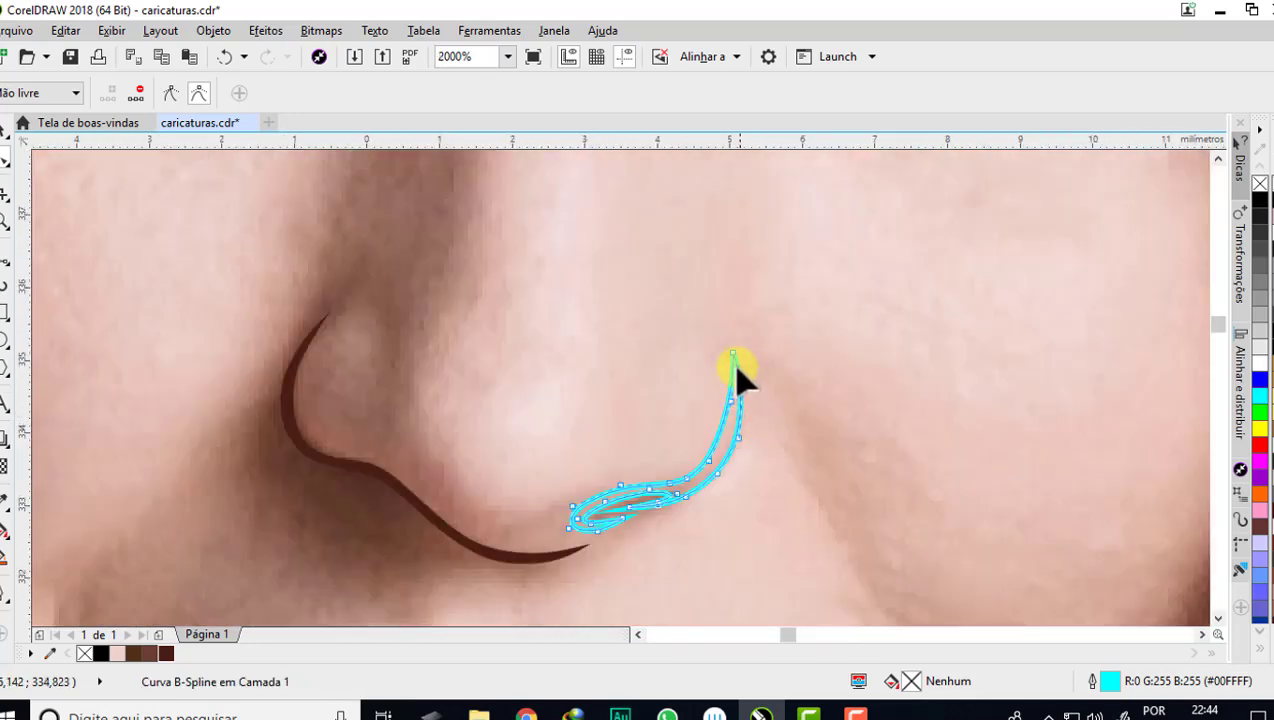
scroll(747, 465, "up", 1)
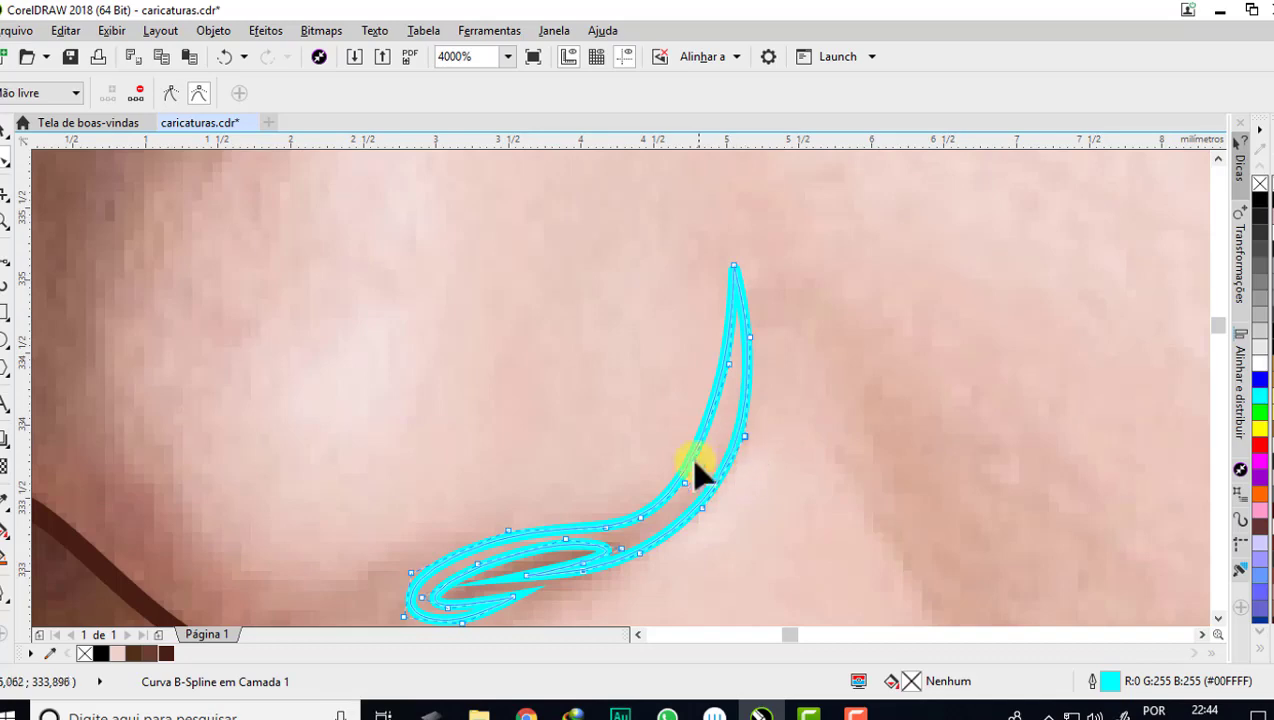
scroll(690, 500, "up", 1)
left_click_drag(697, 489, 725, 498)
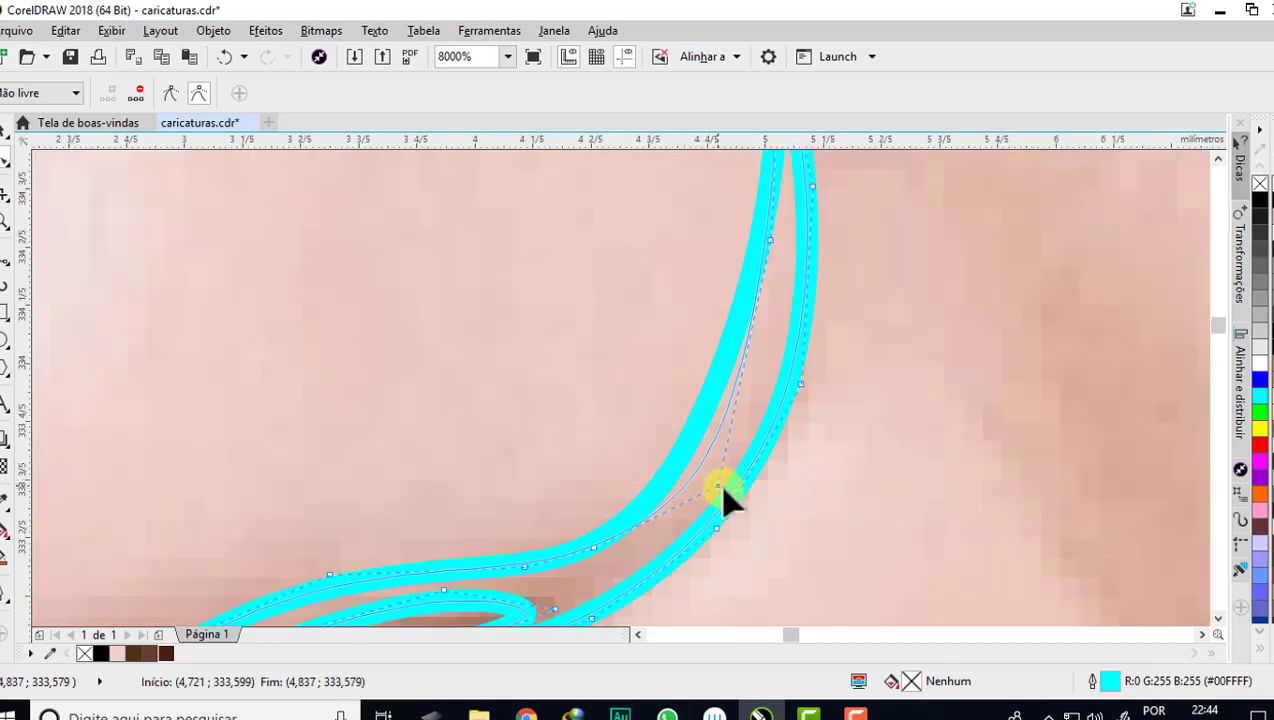
scroll(552, 605, "down", 1)
- Fill the right nostril with lighter brown, remove its cyan outline, and save caricaturas.cdr
left_click(166, 653)
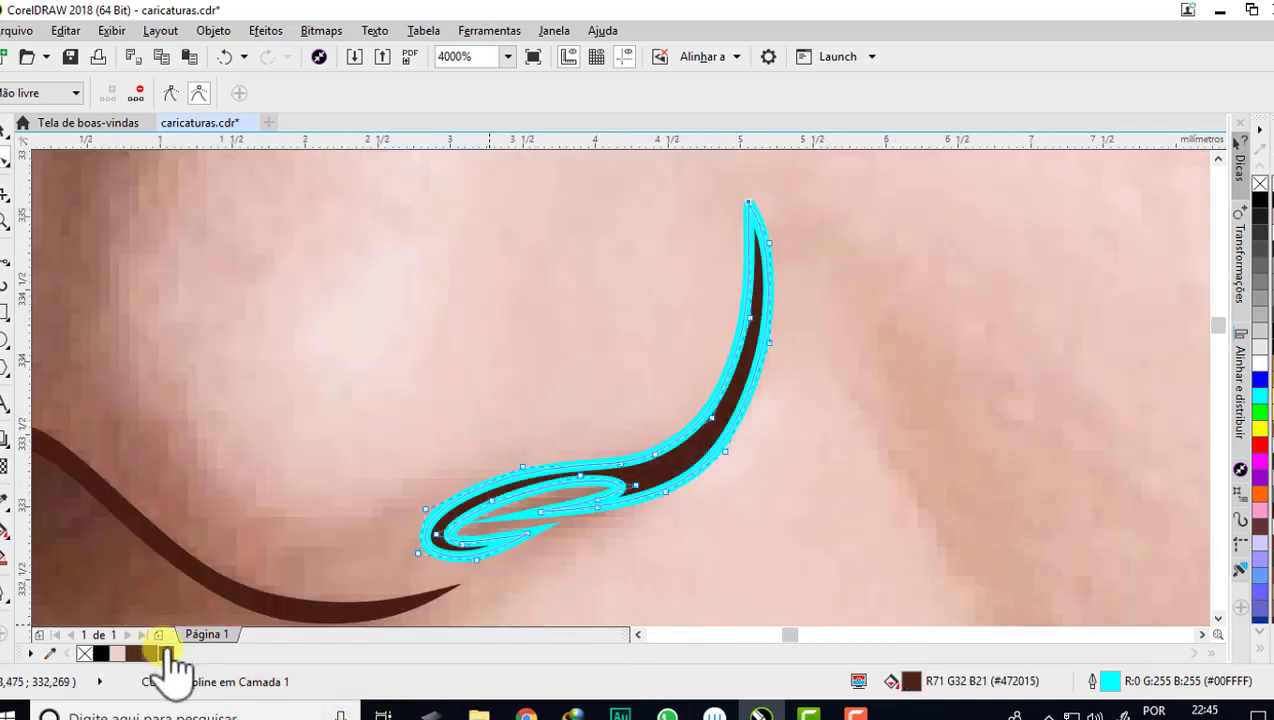
right_click(84, 653)
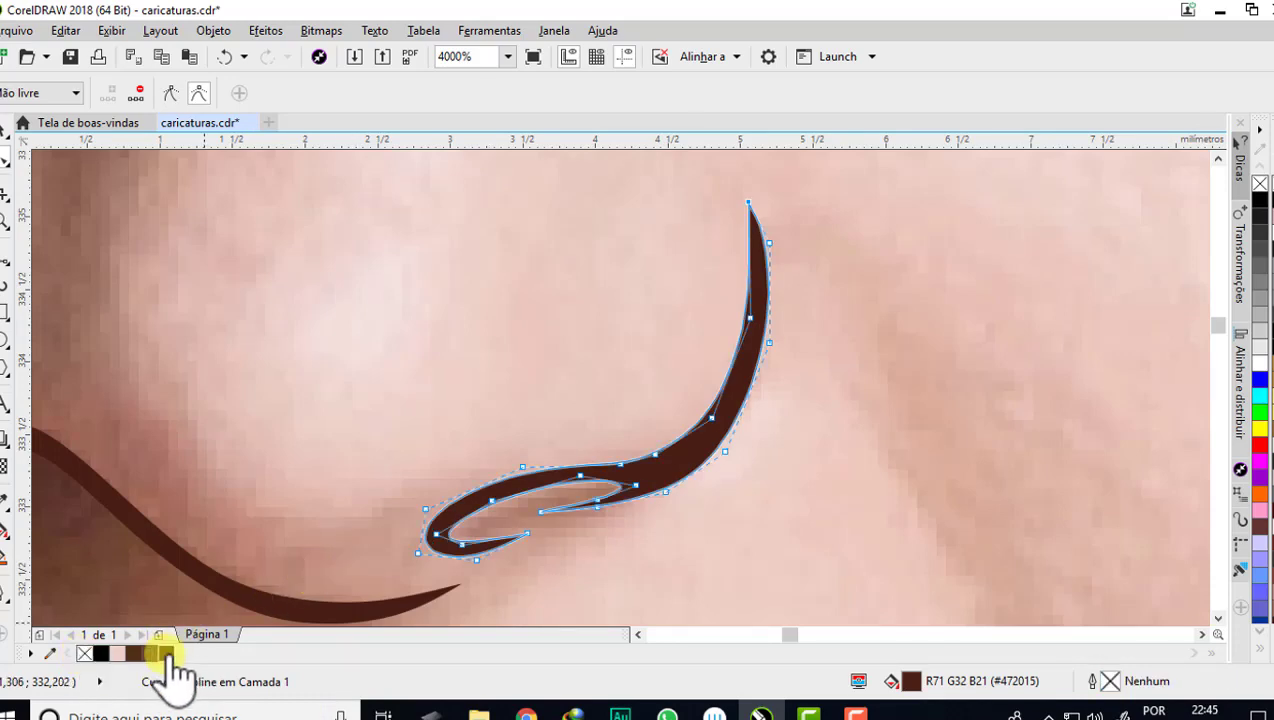
left_click(149, 653)
scroll(512, 452, "down", 3)
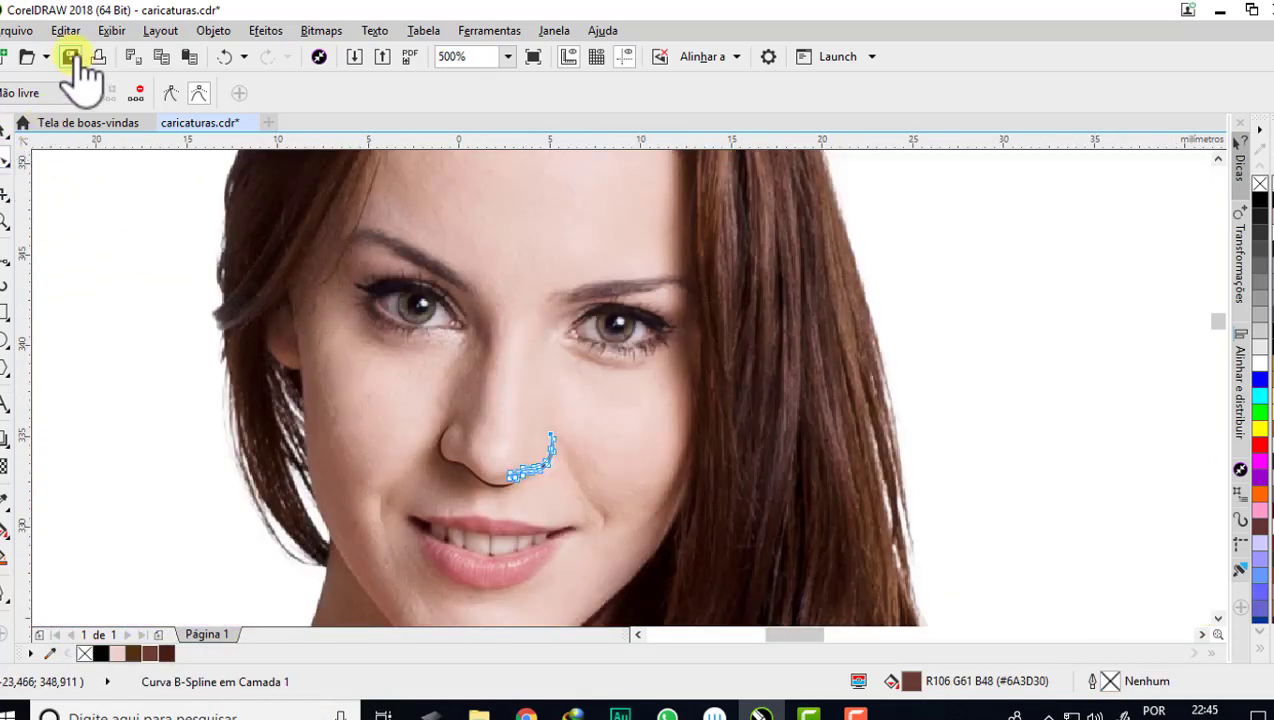
left_click(72, 58)
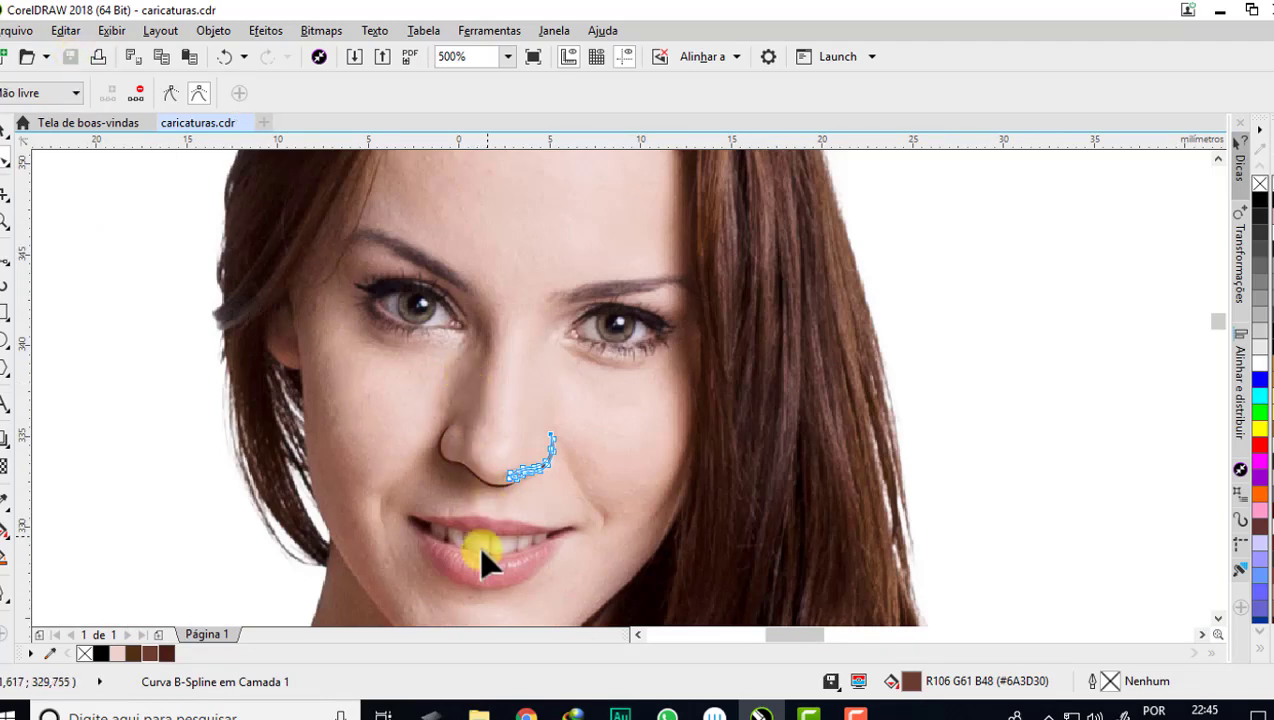
scroll(465, 578, "up", 2)
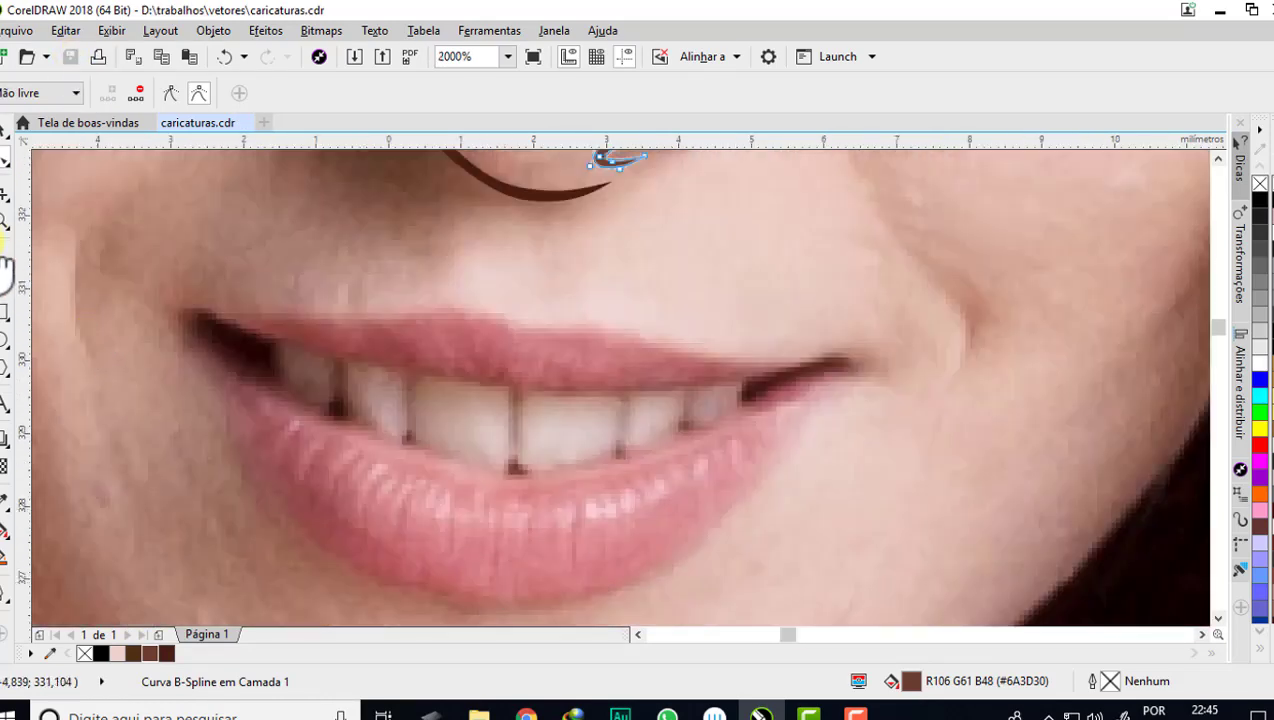
- Outline the lips with a closed B-spline curve starting and ending at the right mouth corner
key("Return")
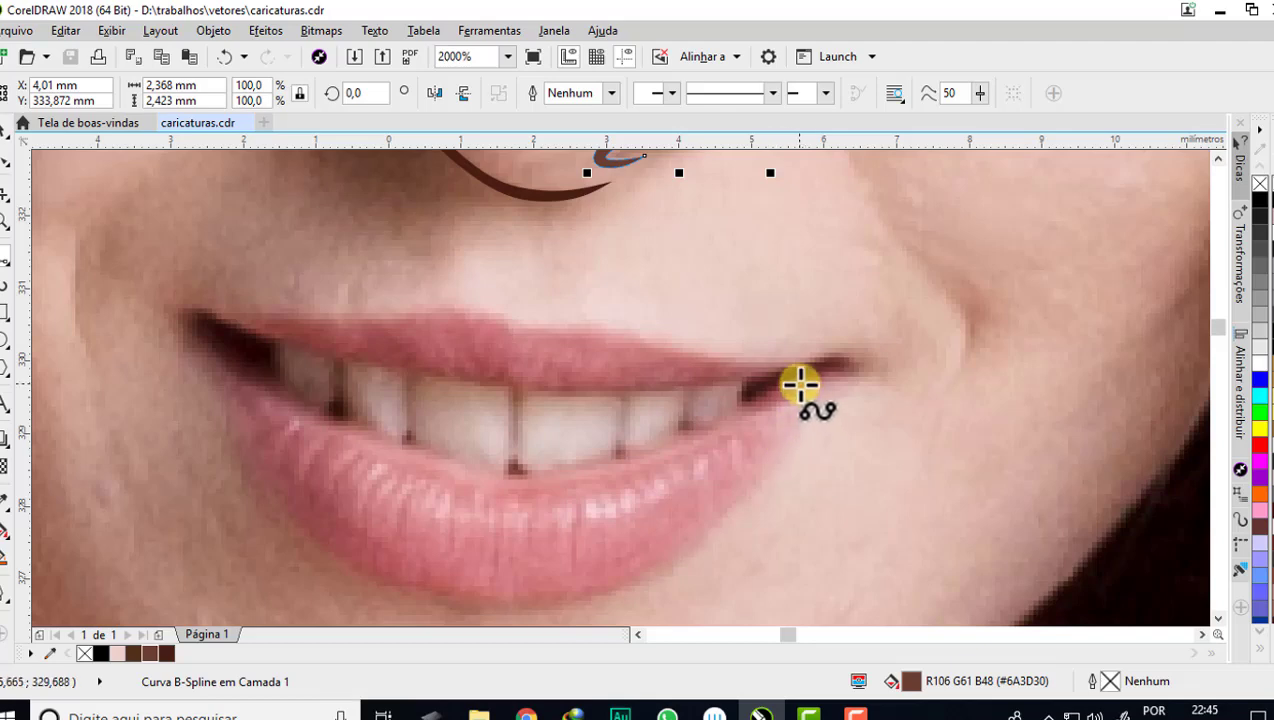
scroll(802, 384, "down", 3)
scroll(710, 470, "up", 3)
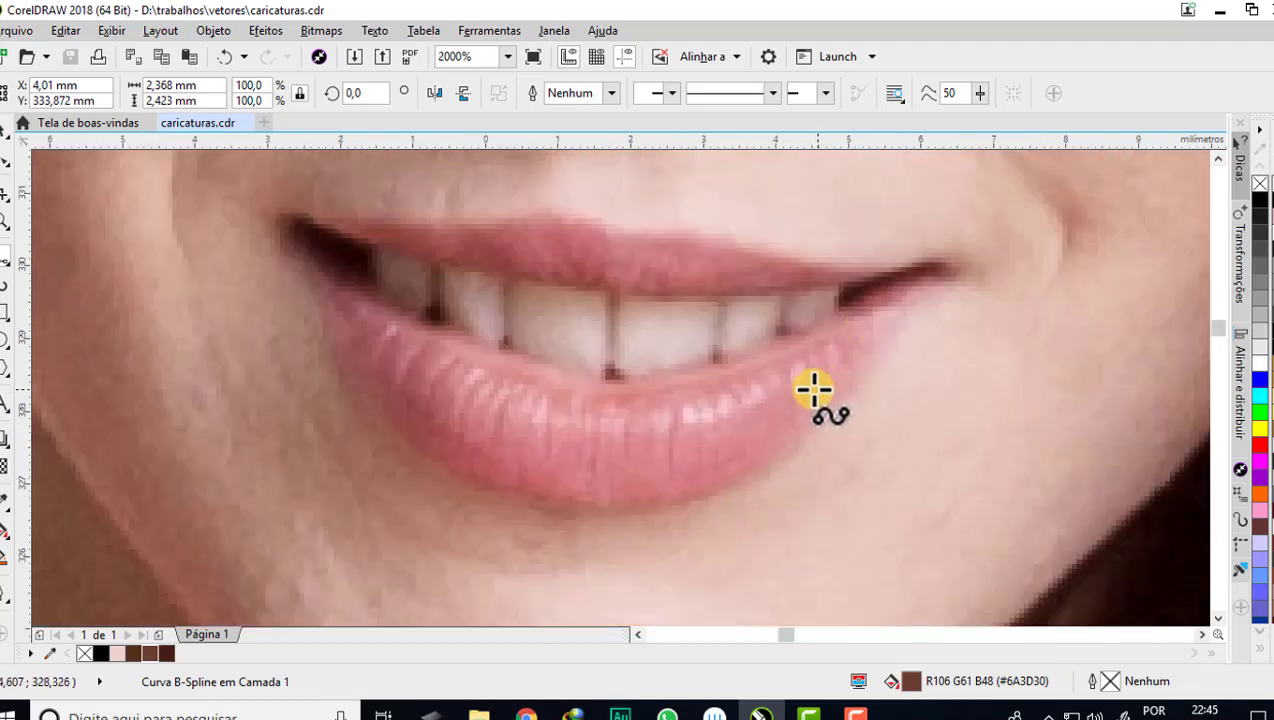
left_click(950, 280)
left_click(898, 335)
left_click(816, 433)
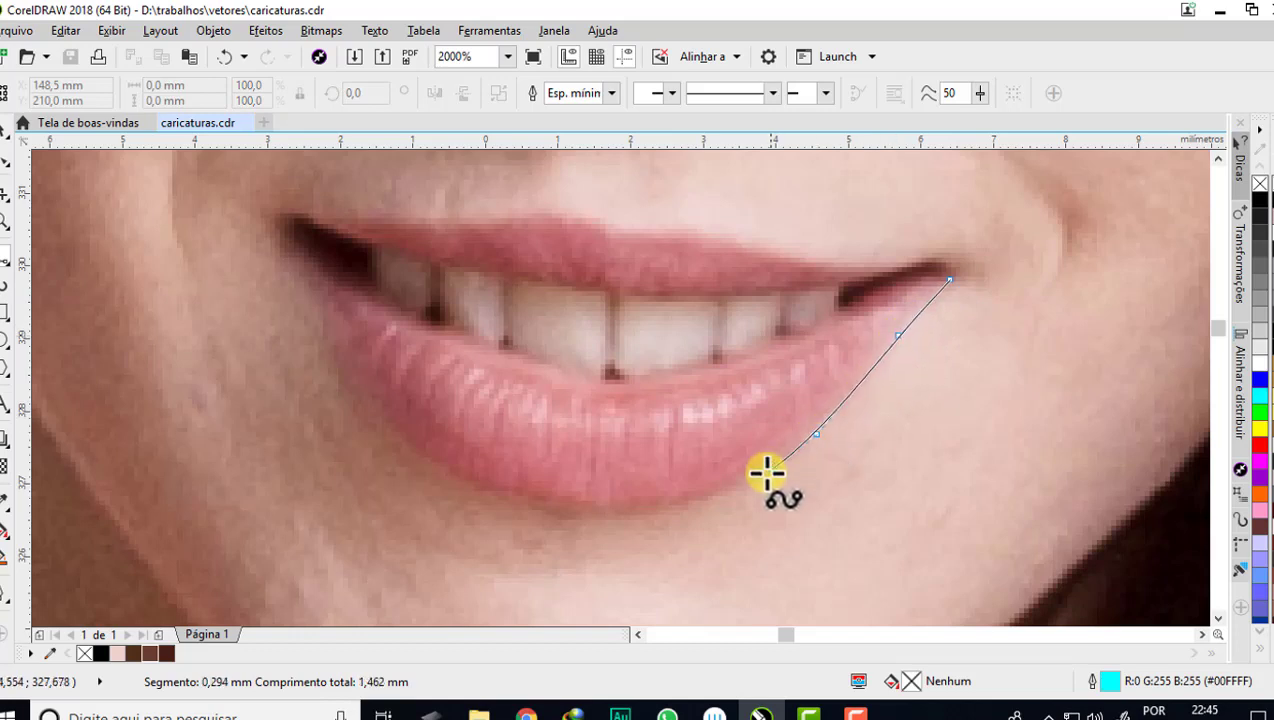
left_click(748, 483)
left_click(656, 511)
left_click(575, 516)
left_click(453, 481)
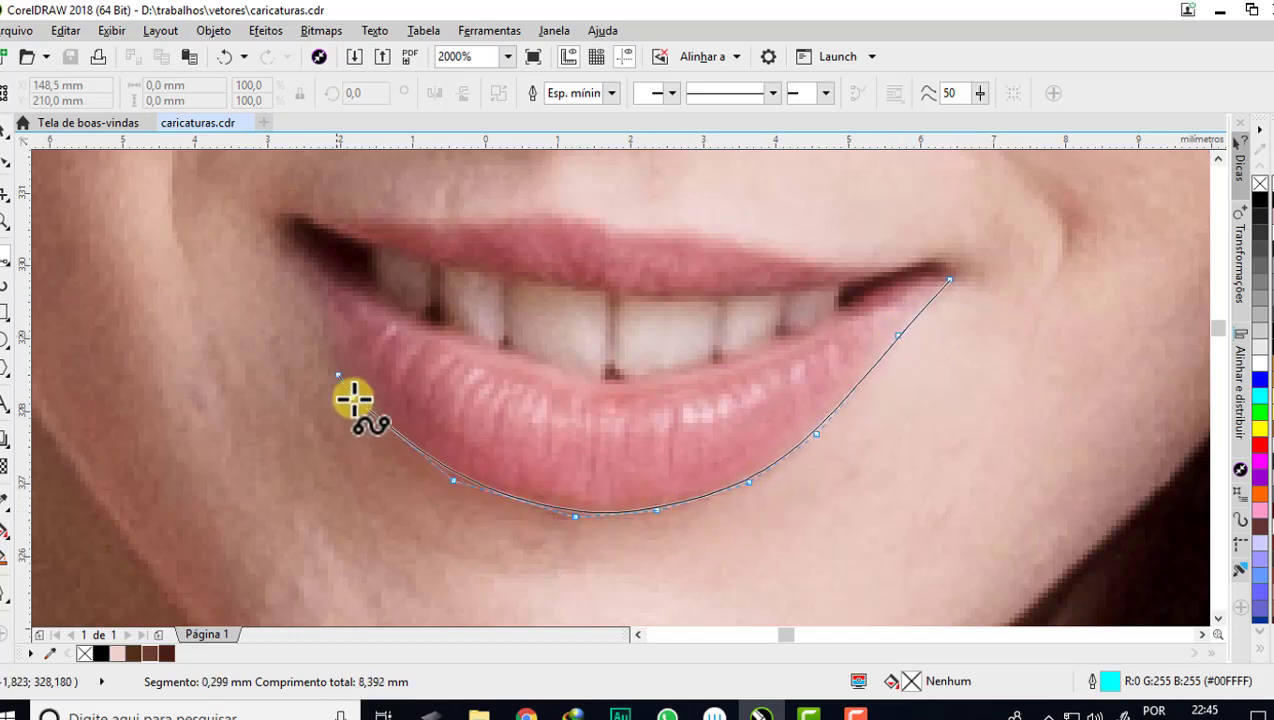
left_click(352, 398)
left_click(312, 285)
left_click(259, 200)
left_click(398, 218)
left_click(586, 212)
left_click(678, 220)
left_click(751, 244)
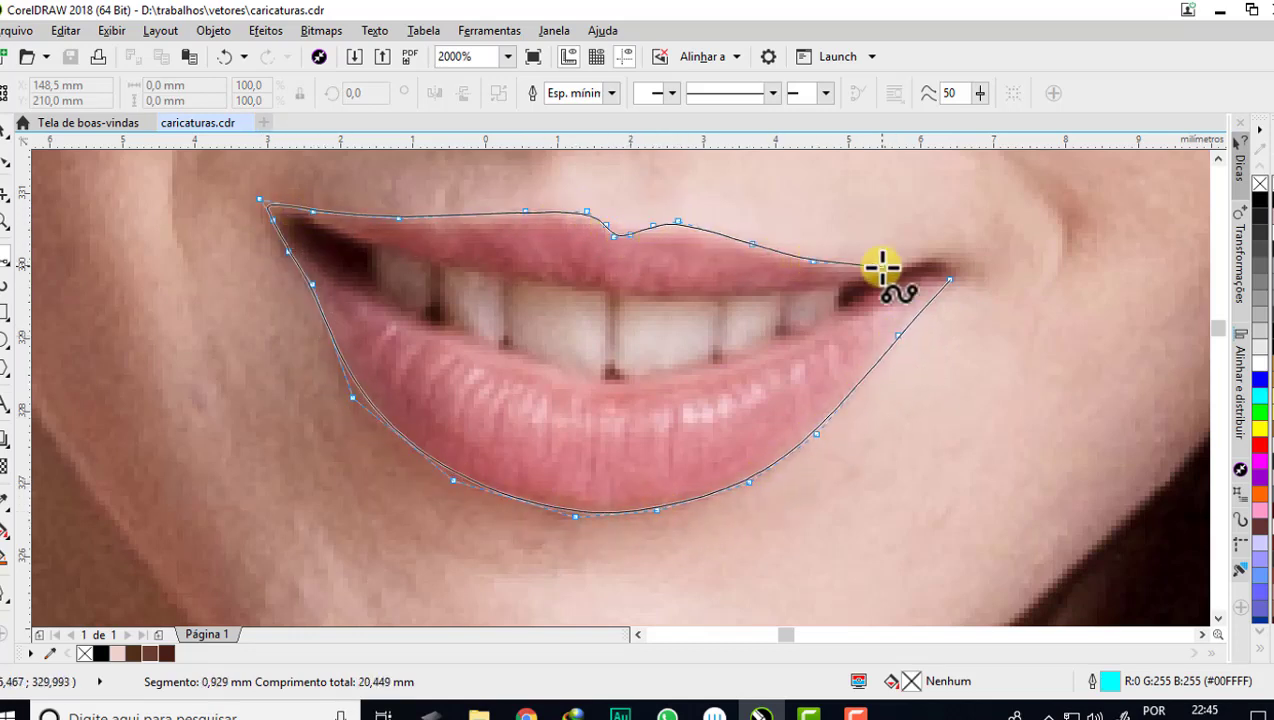
left_click(881, 266)
left_click(950, 281)
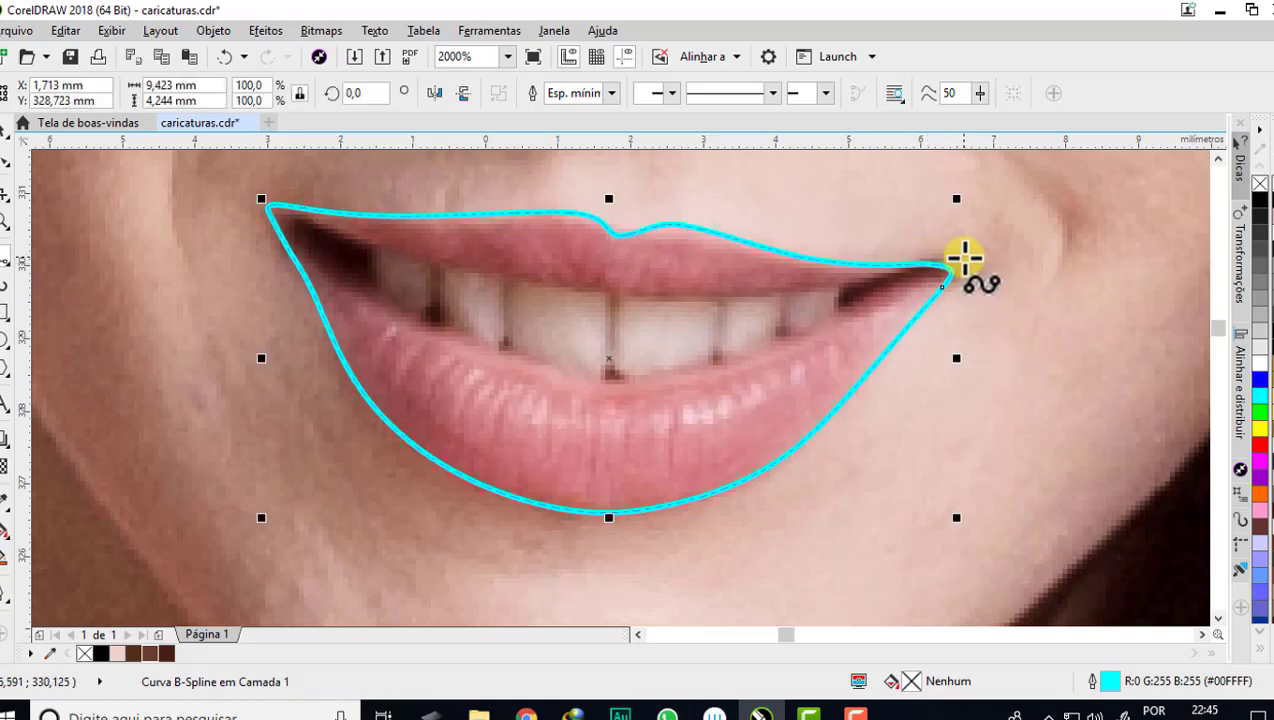
- Trace the opening between the lips with a second closed B-spline curve
scroll(963, 263, "up", 1)
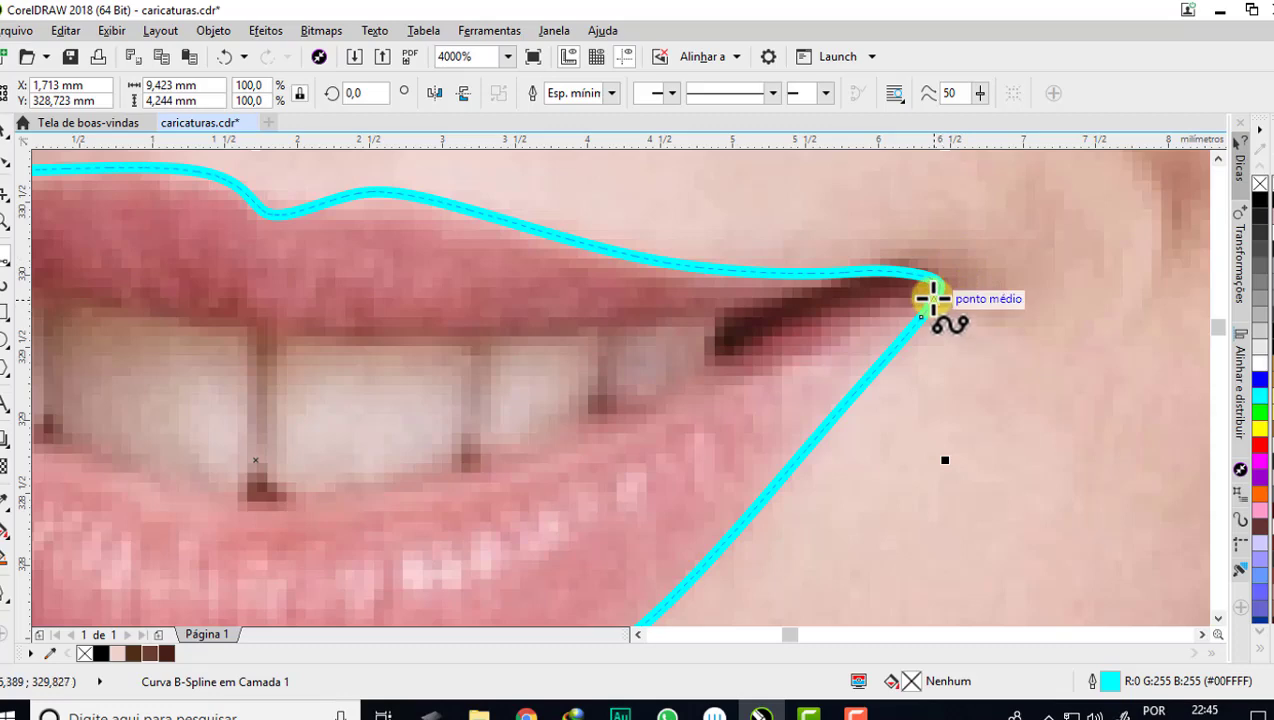
scroll(915, 283, "down", 1)
left_click(913, 285)
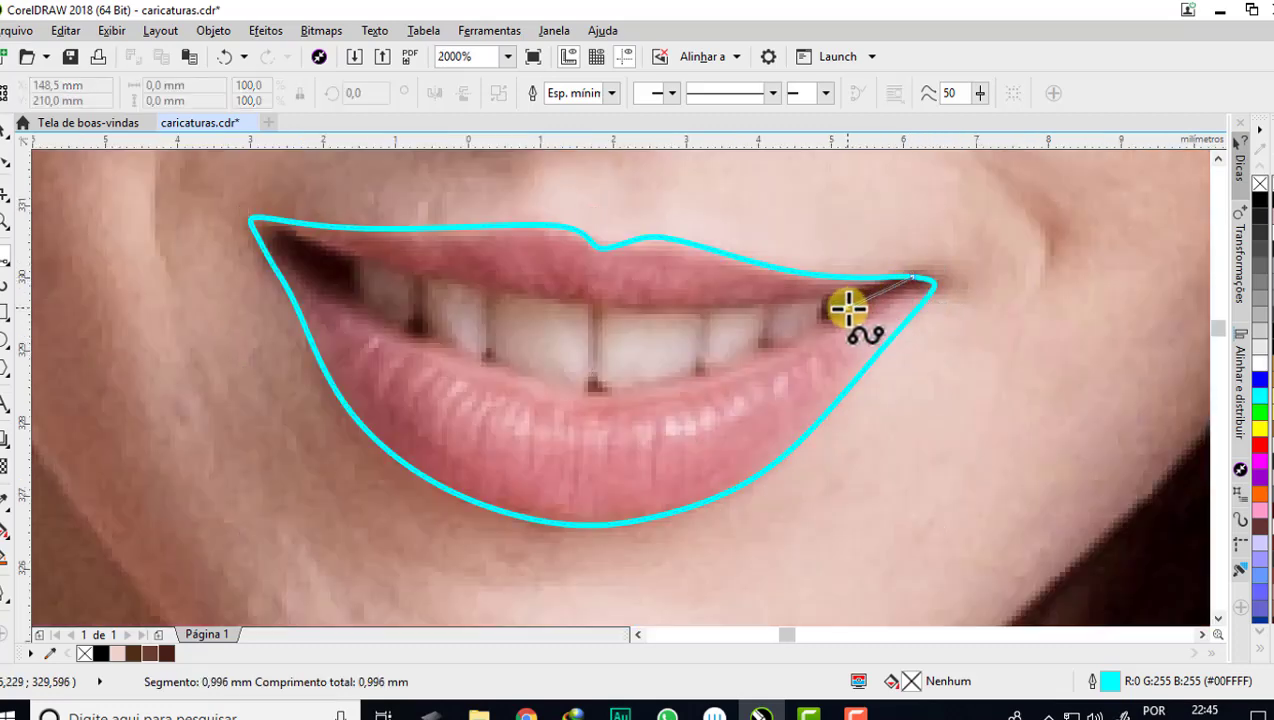
left_click(766, 351)
left_click(585, 396)
left_click(352, 310)
left_click(425, 275)
left_click(910, 285)
left_click(910, 285)
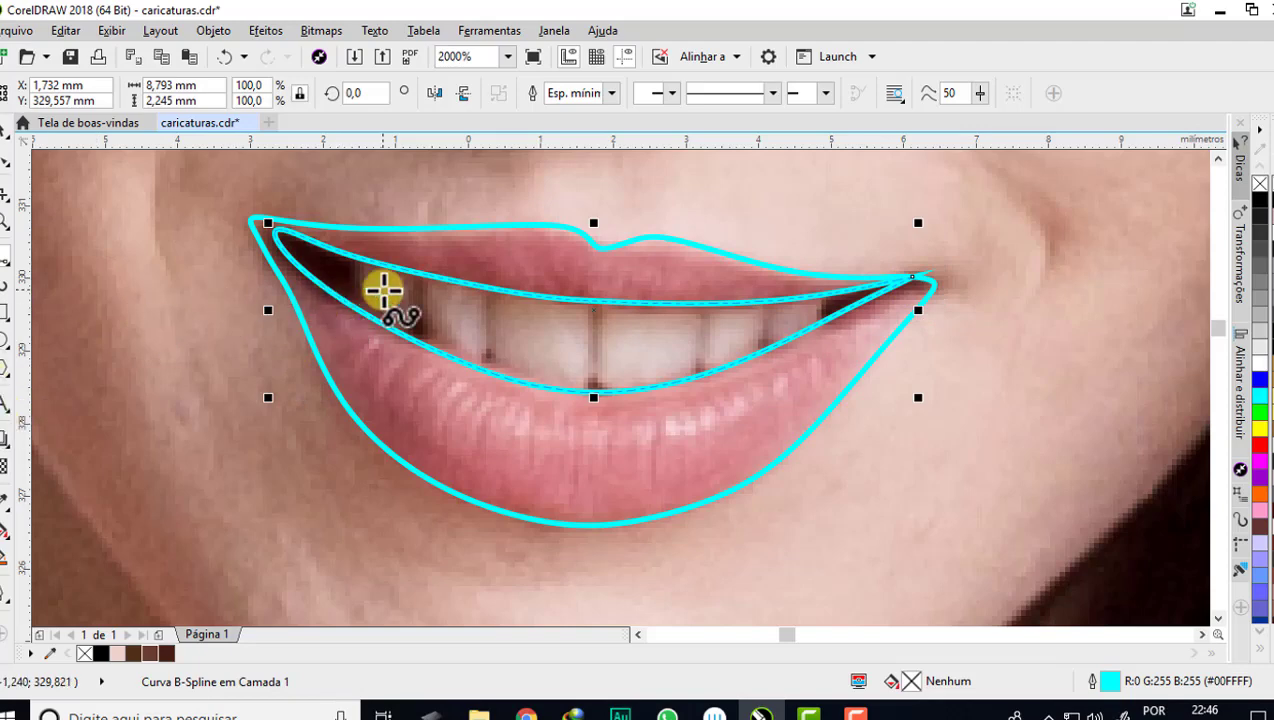
scroll(384, 288, "up", 1)
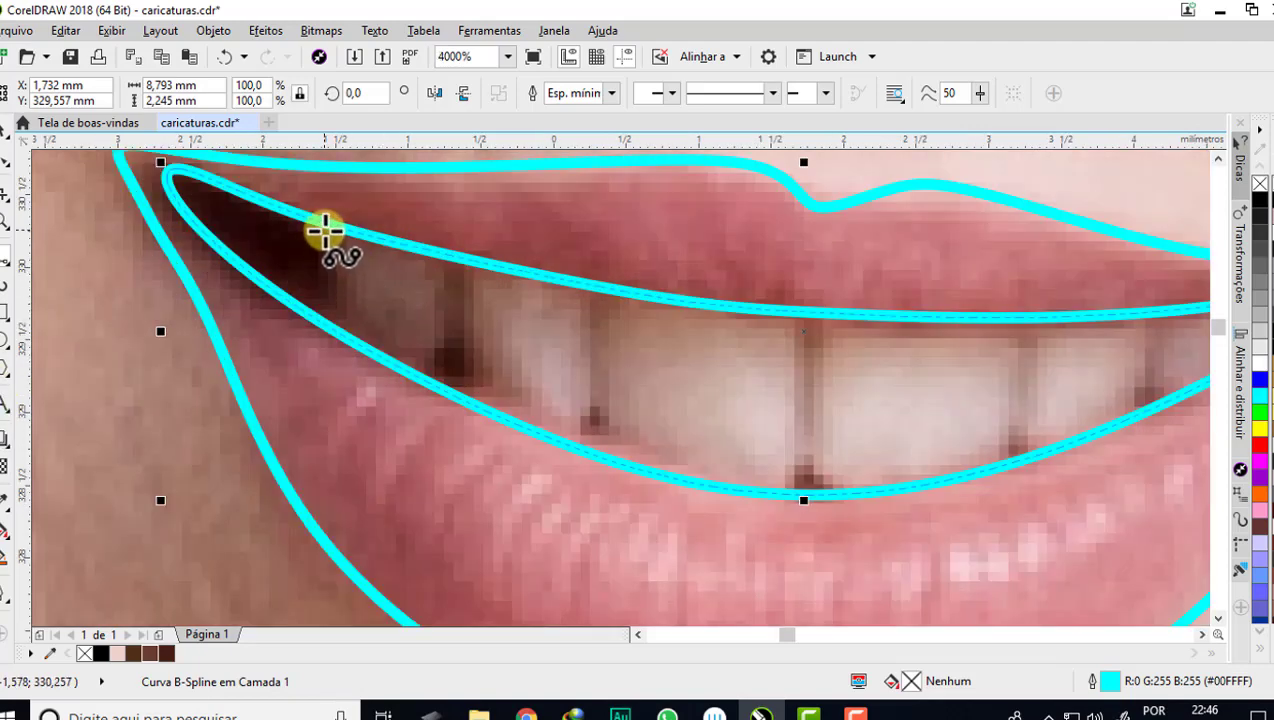
scroll(330, 240, "up", 1)
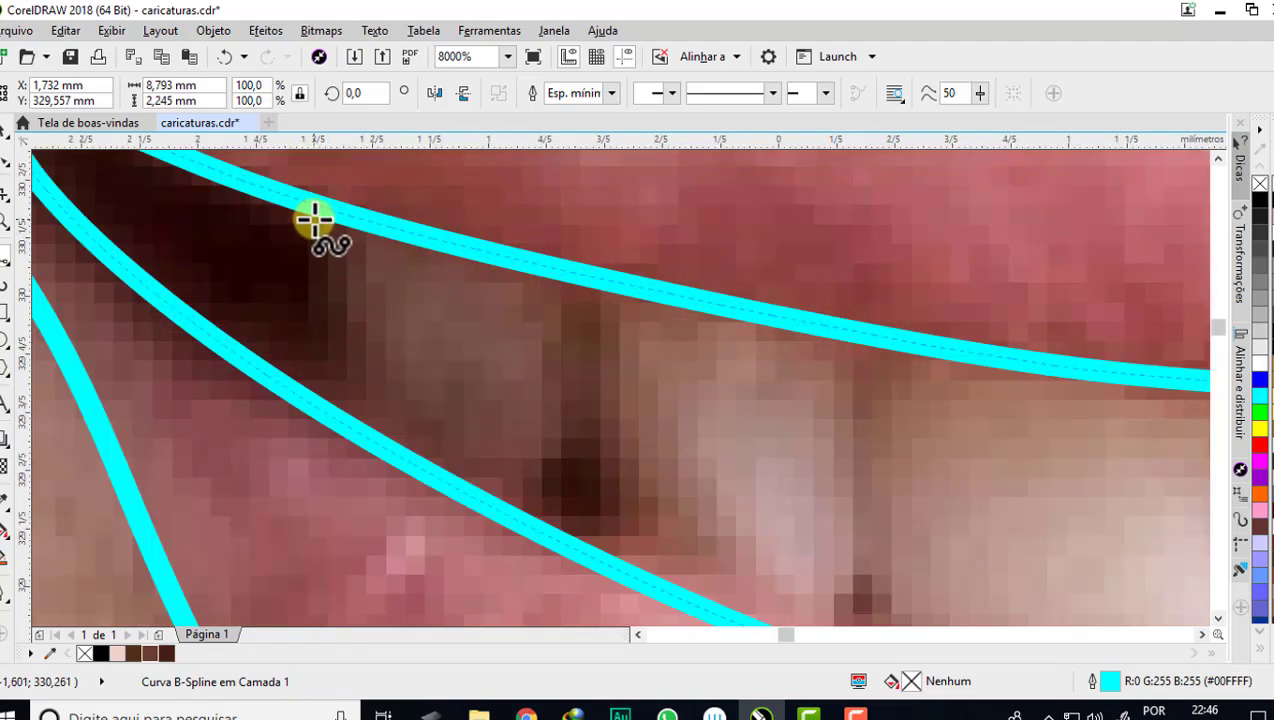
scroll(315, 222, "down", 1)
left_click(338, 245)
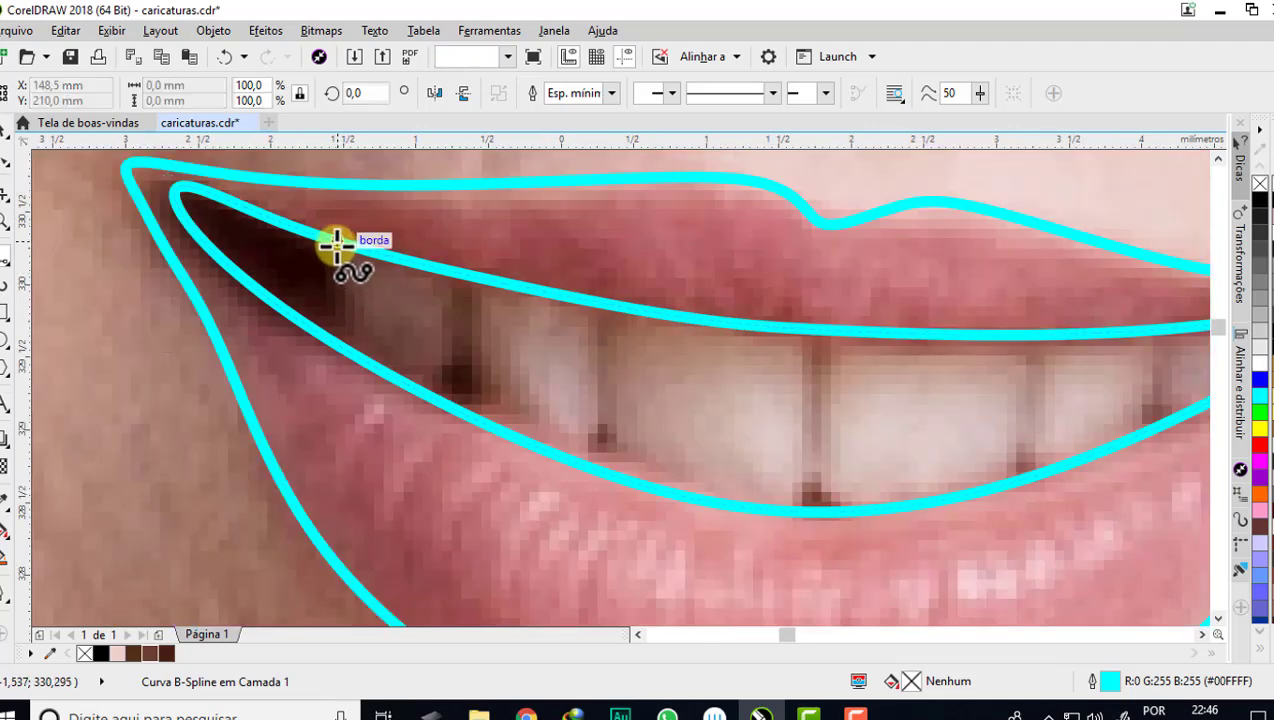
- Trace the teeth's notched lower edge as a B-spline shape closed over the upper lip
left_click(333, 321)
left_click(335, 343)
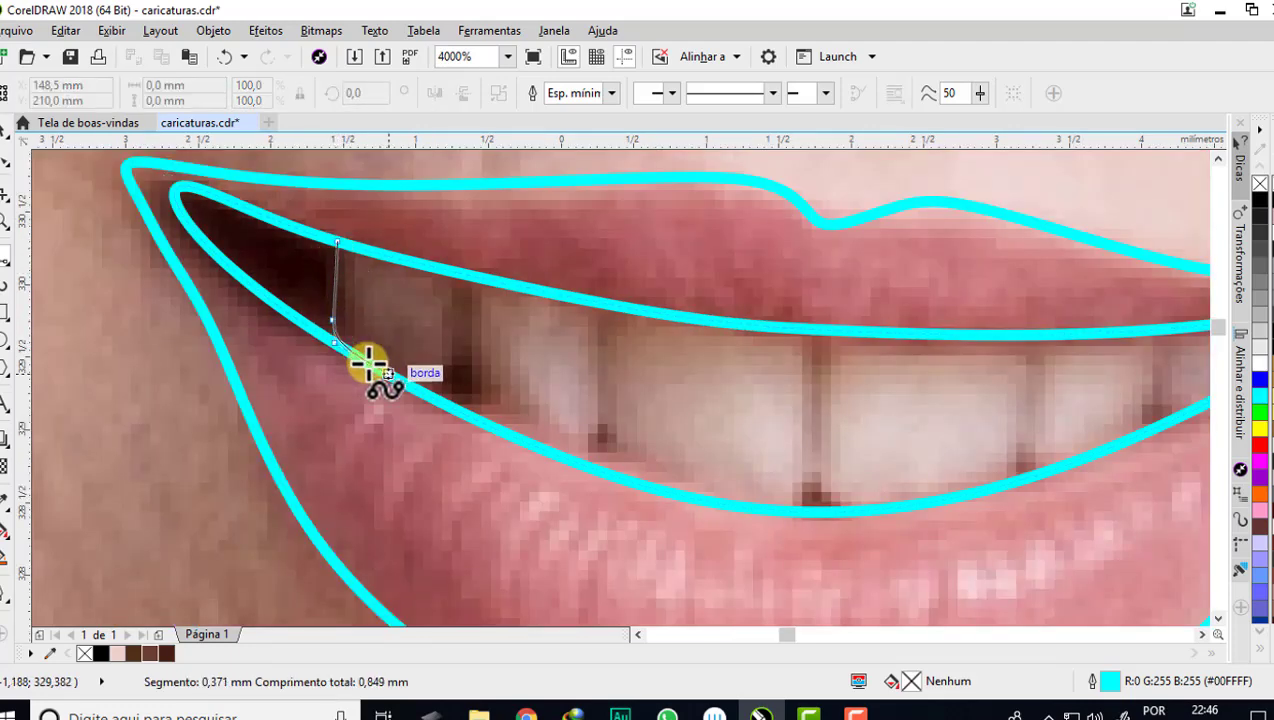
left_click(428, 395)
left_click(466, 372)
left_click(470, 416)
left_click(599, 443)
left_click(604, 462)
left_click(805, 483)
left_click(810, 502)
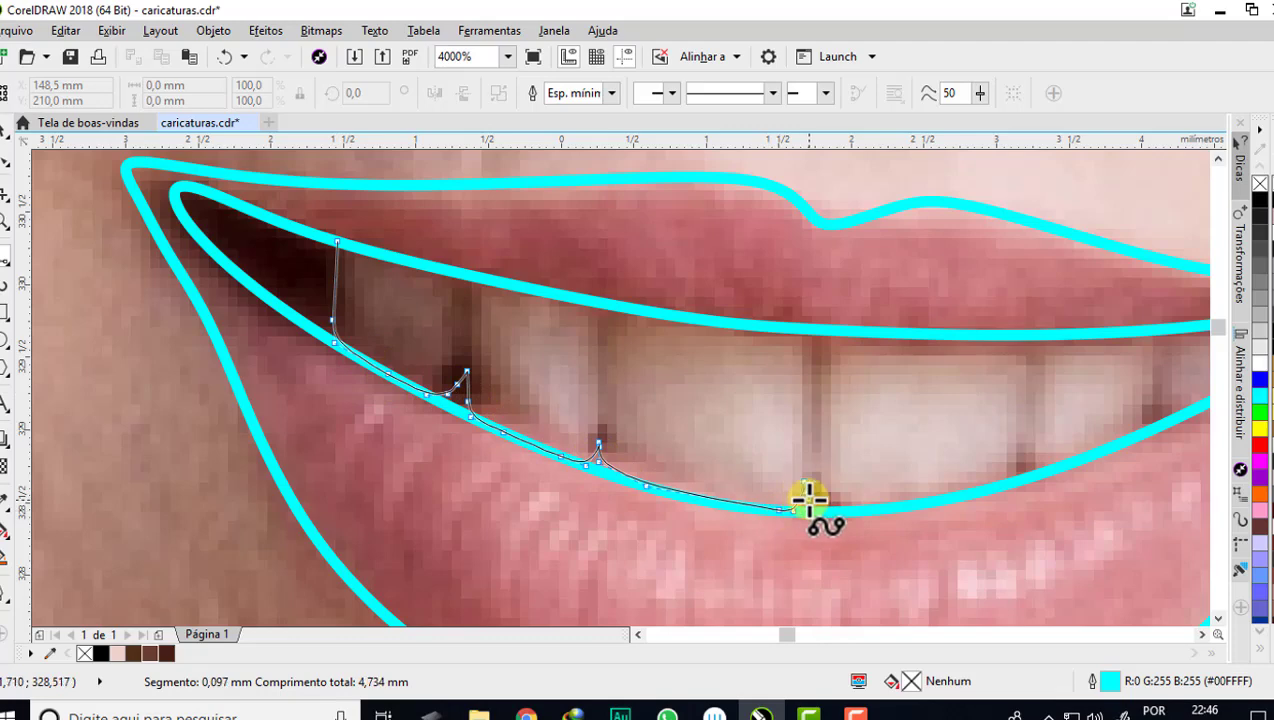
scroll(810, 500, "right", 2)
left_click(826, 453)
left_click(957, 413)
left_click(970, 423)
left_click(1075, 362)
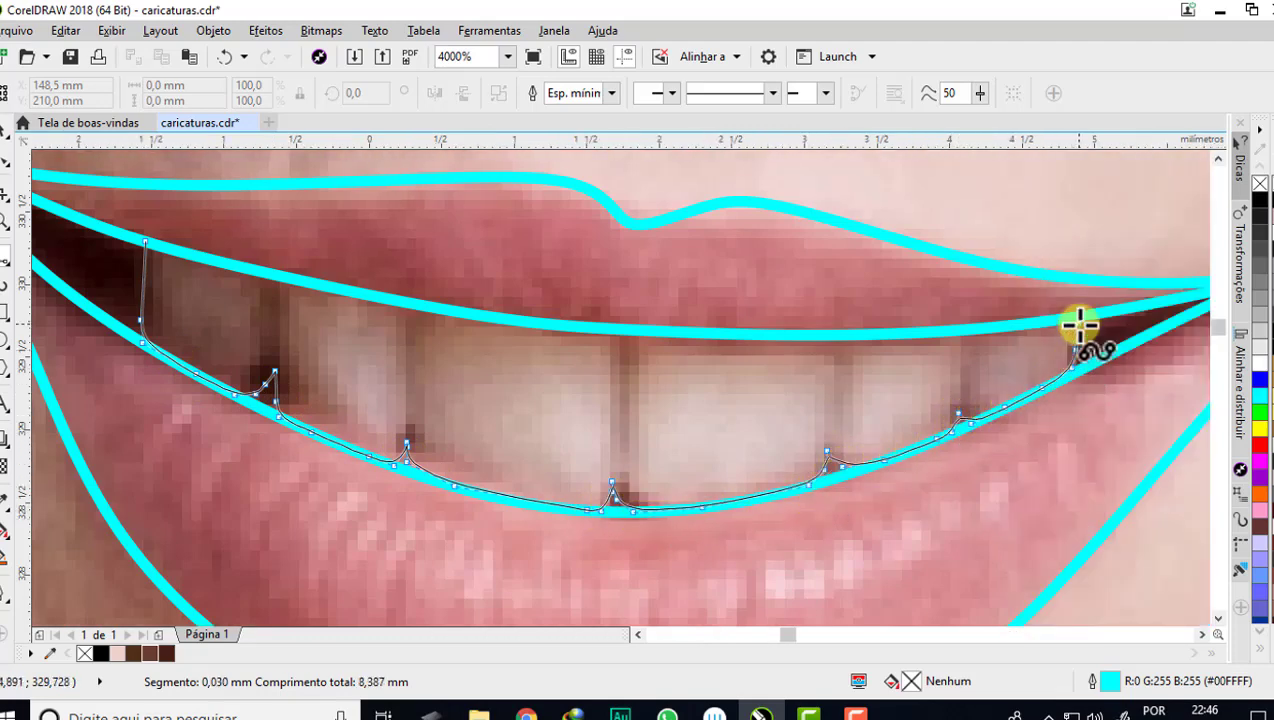
left_click(1077, 293)
left_click(147, 242)
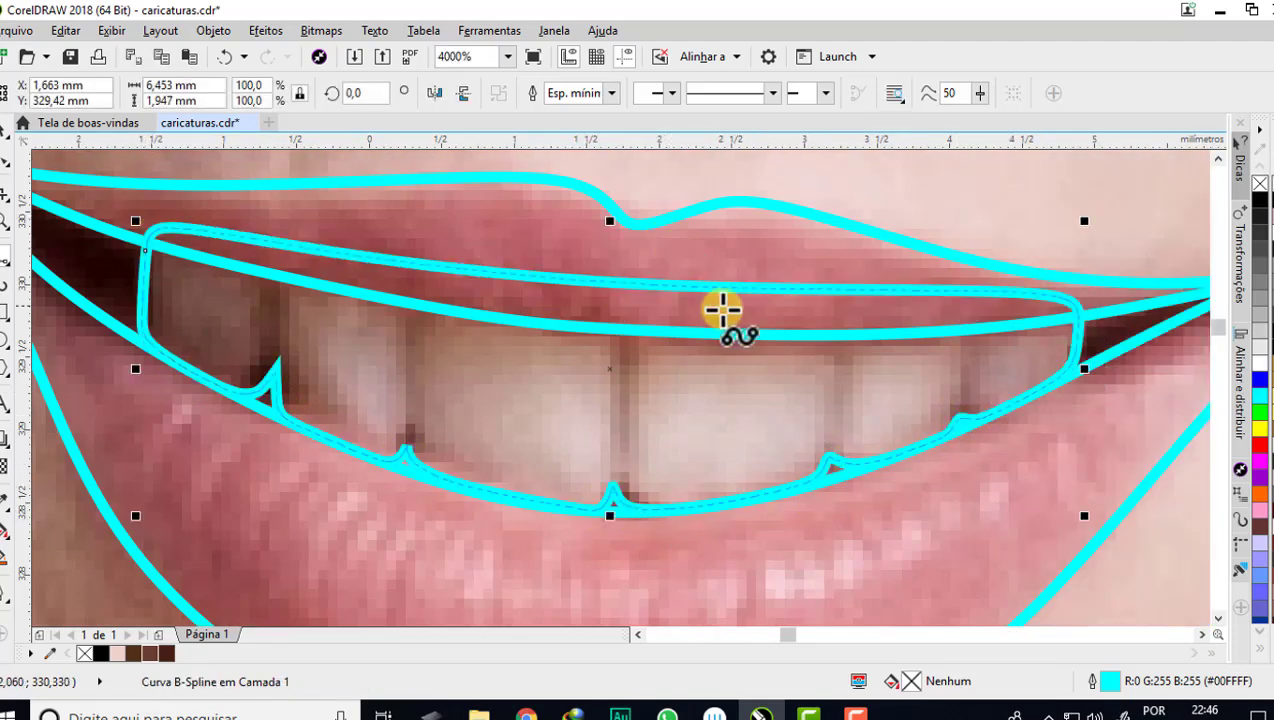
- Intersect the teeth shape with the mouth-opening curve, cancelling an accidental curve move afterward
scroll(540, 290, "down", 2)
scroll(479, 295, "up", 1)
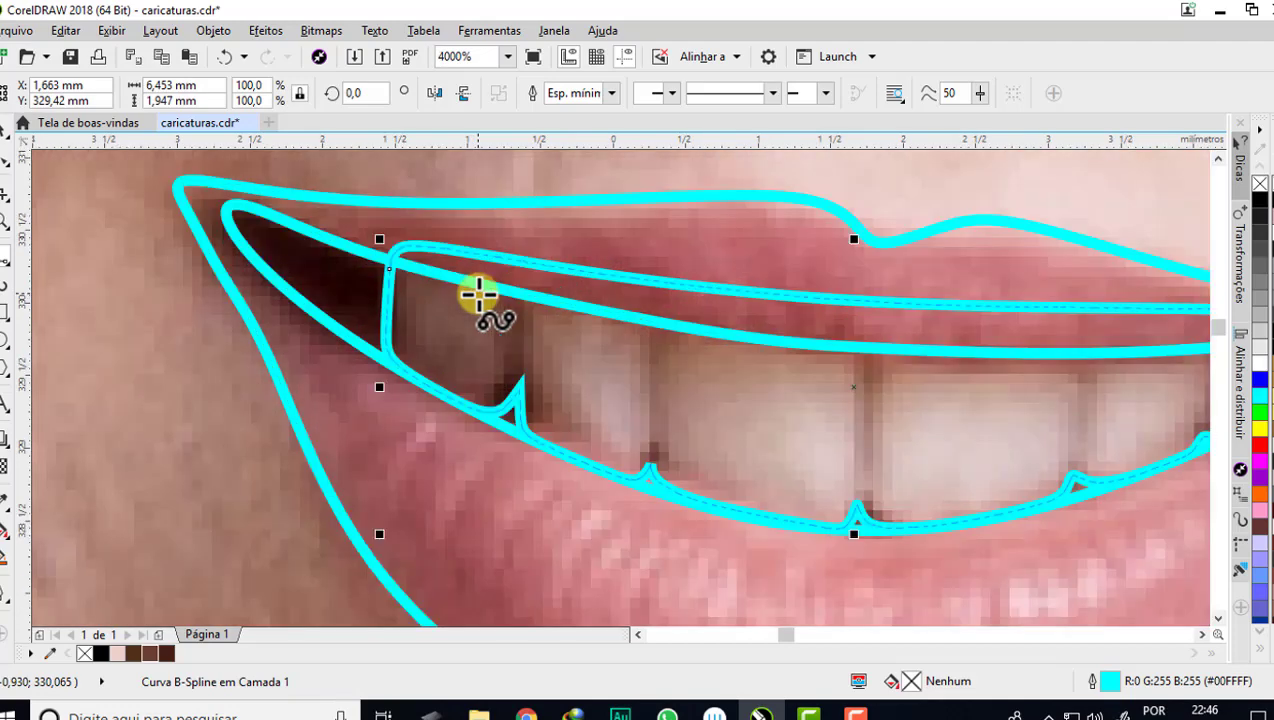
left_click(6, 129)
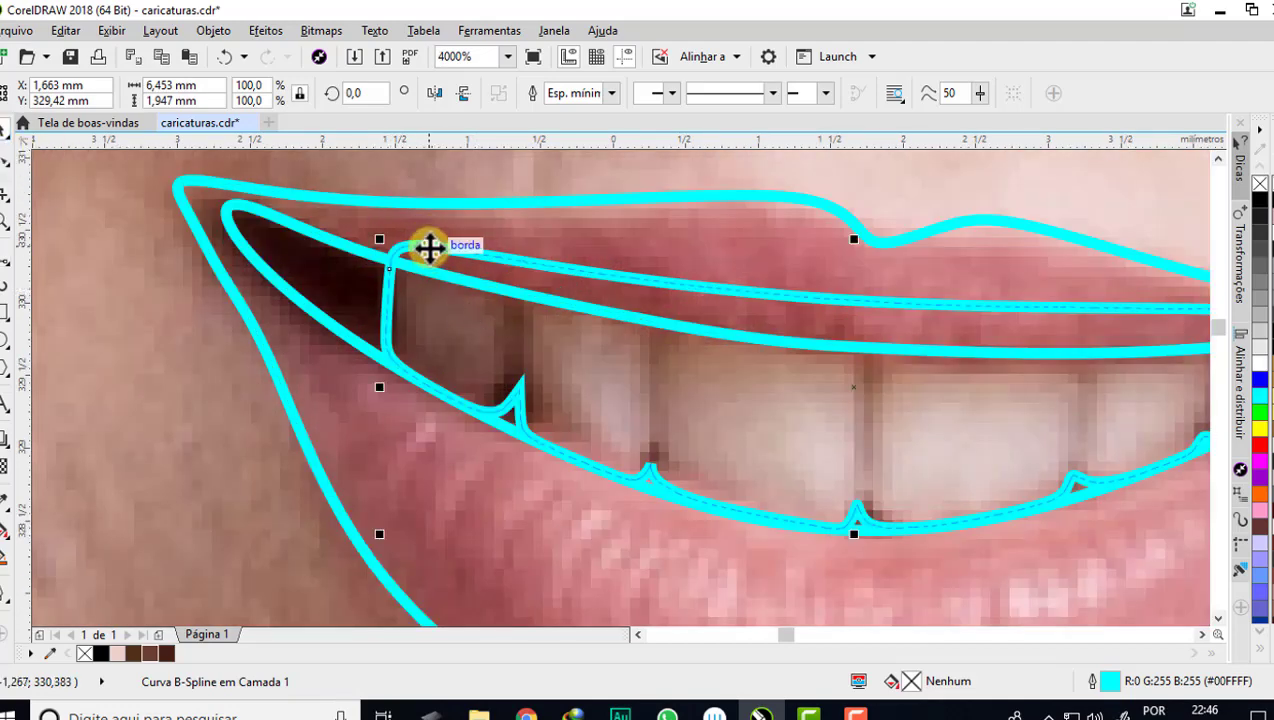
left_click(330, 245, "shift")
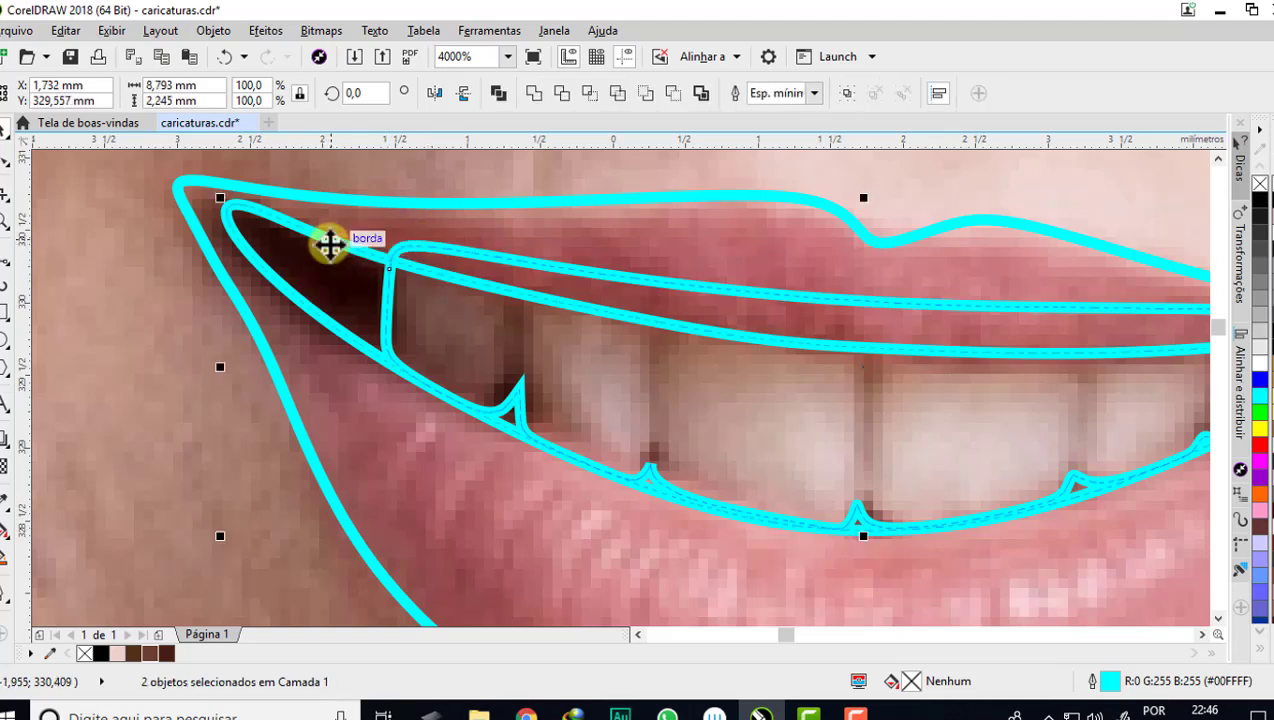
left_click(601, 95)
key("Escape")
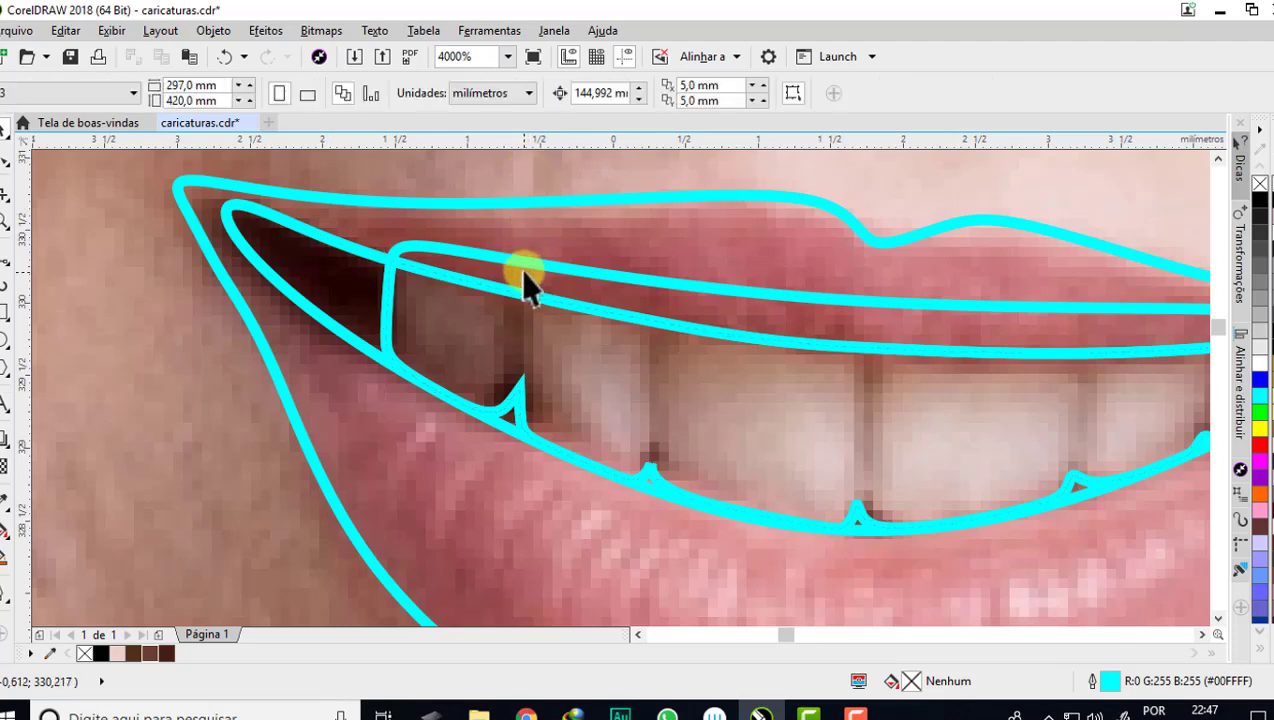
left_click_drag(525, 270, 783, 186)
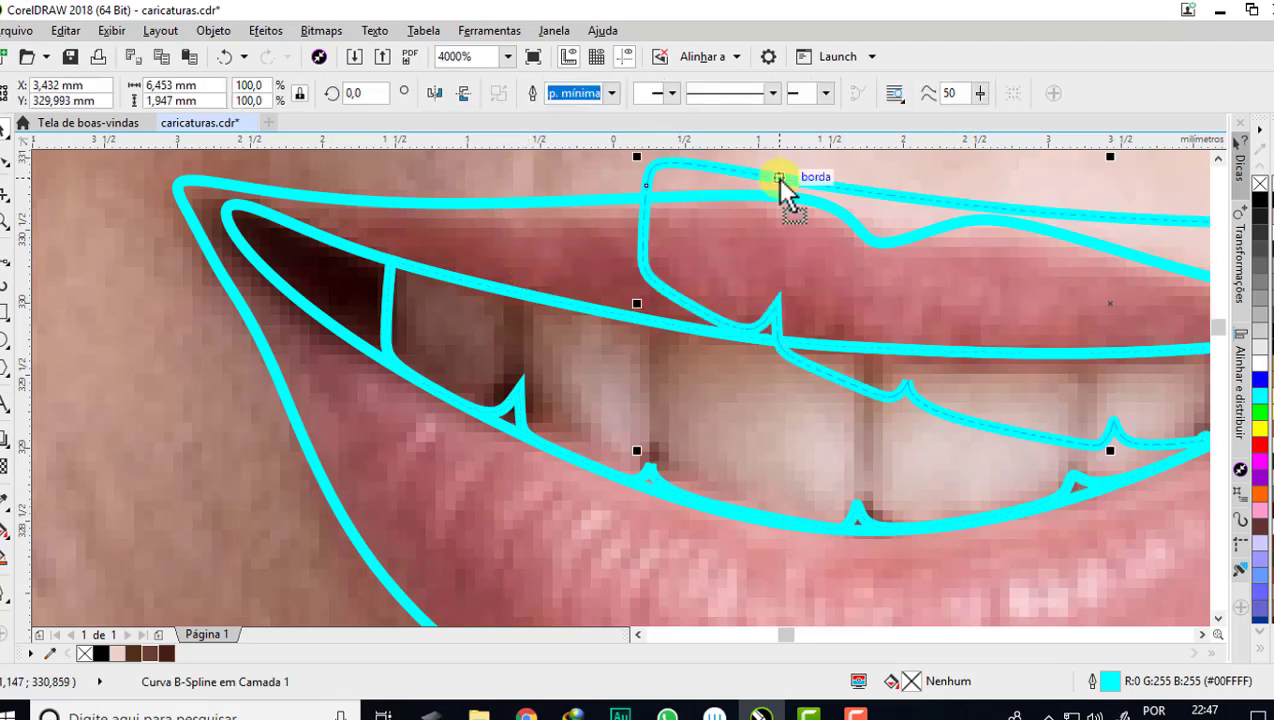
key("Escape")
scroll(512, 282, "down", 5)
scroll(512, 282, "up", 4)
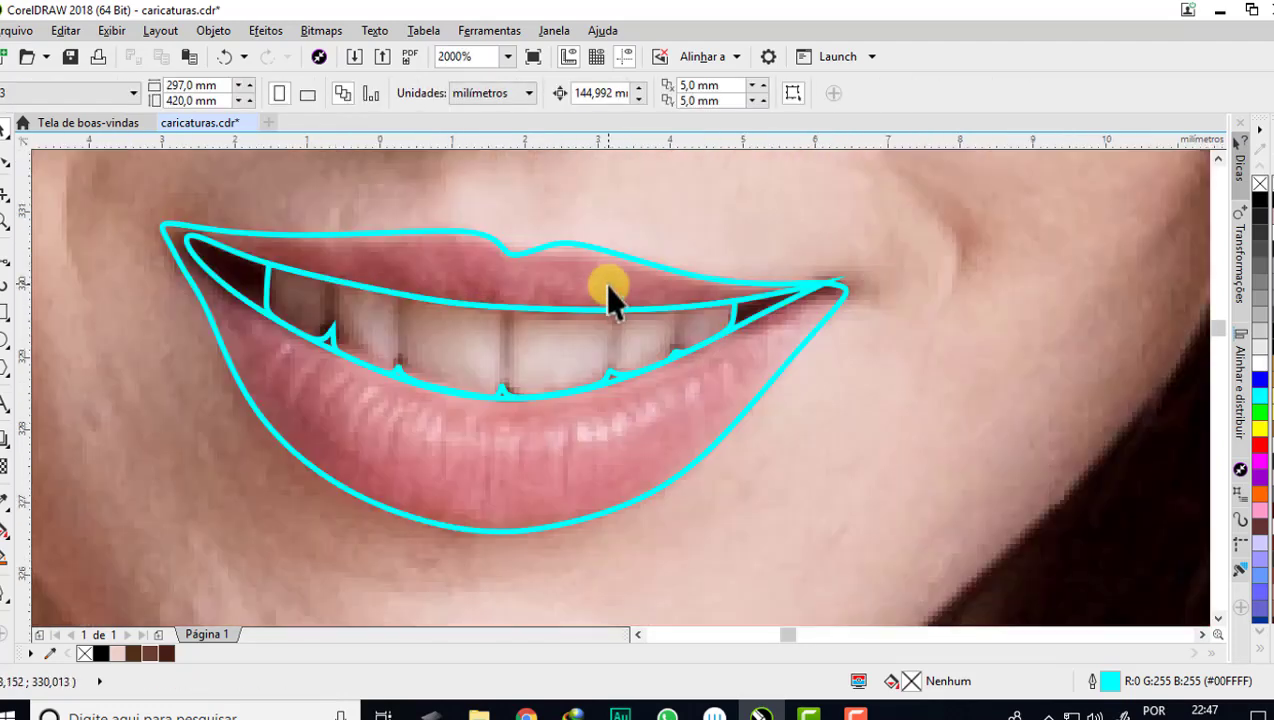
scroll(372, 318, "up", 1)
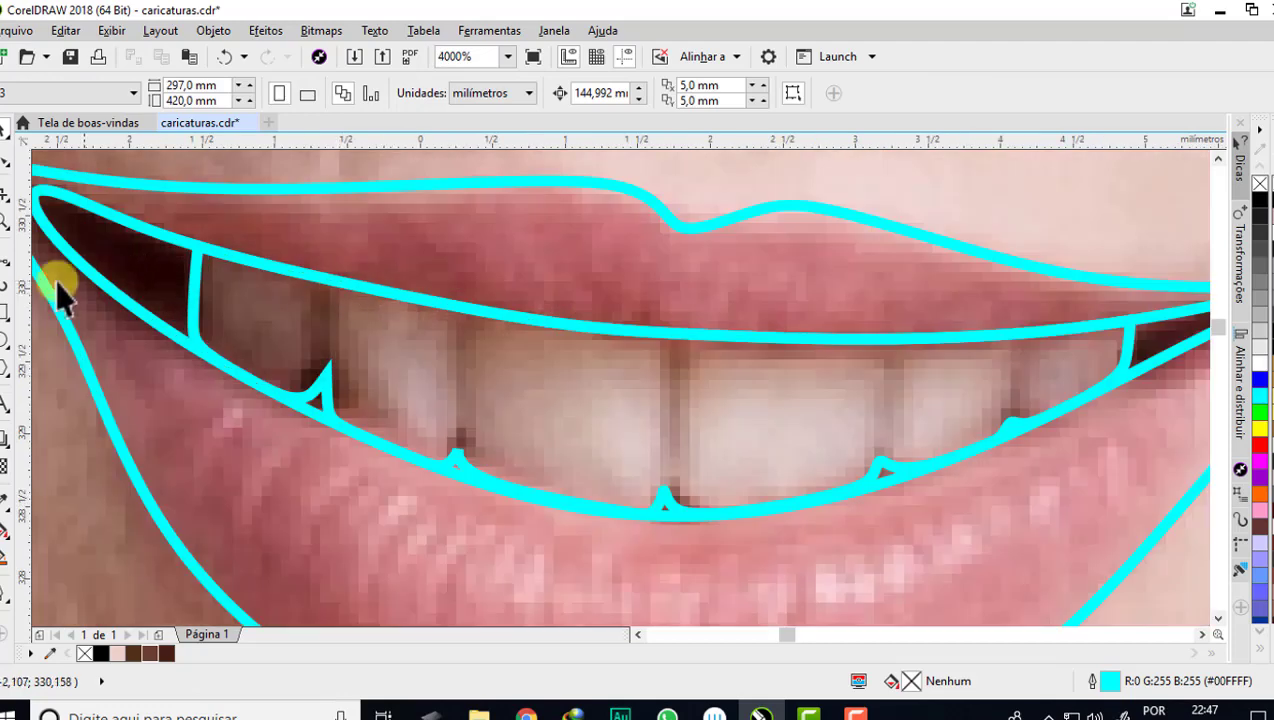
left_click(6, 283)
- Trace a closed curve along the upper lip's inner edge, from the teeth's upper left corner
scroll(225, 263, "up", 1)
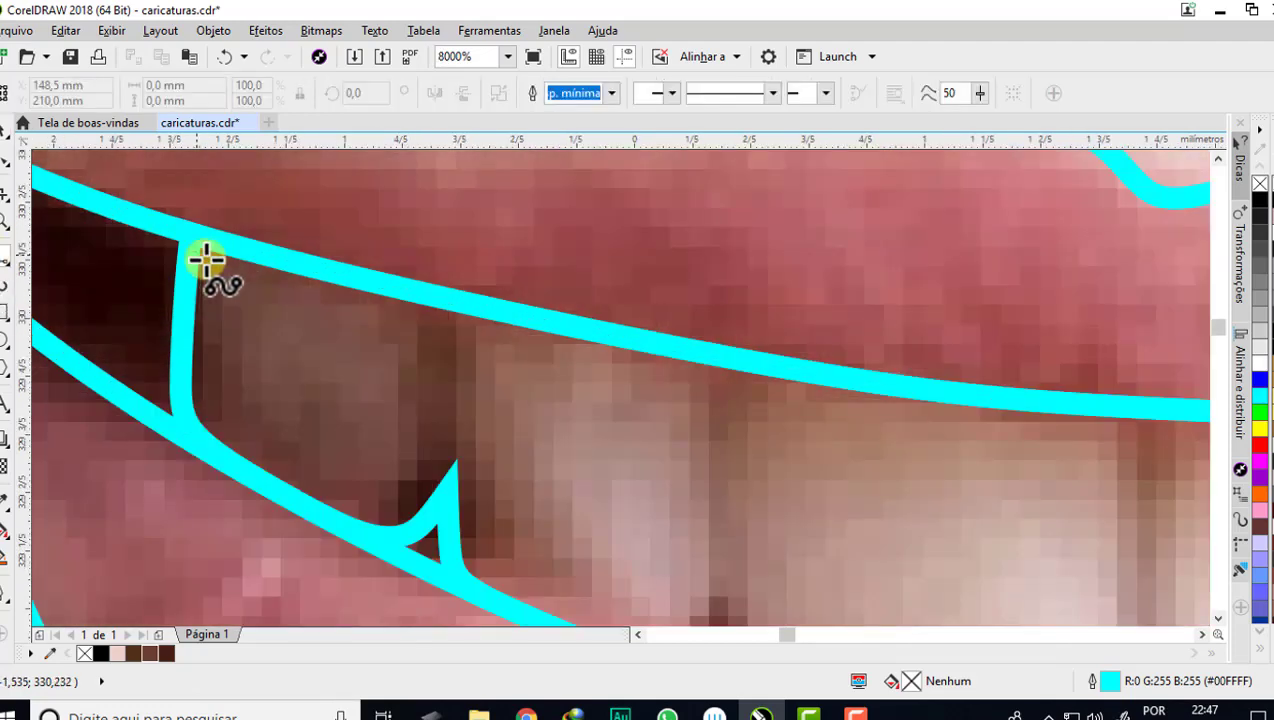
left_click(367, 289)
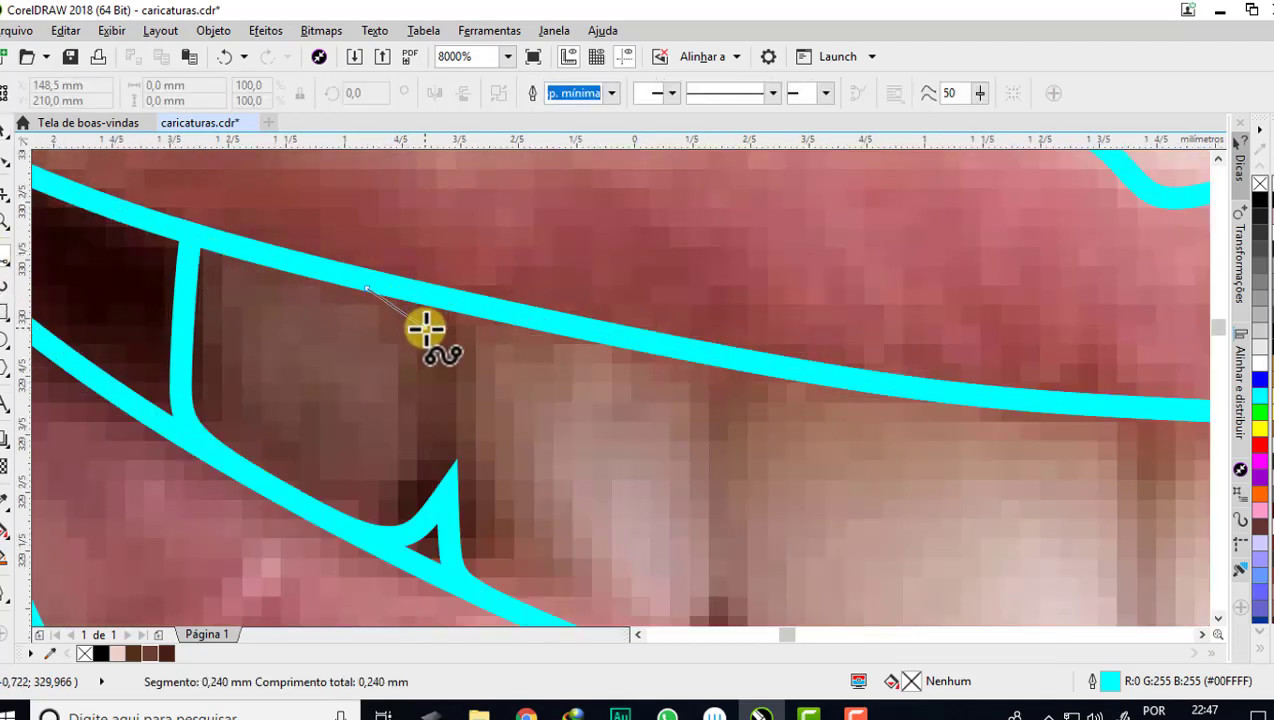
left_click(457, 350)
left_click(674, 364)
left_click(853, 418)
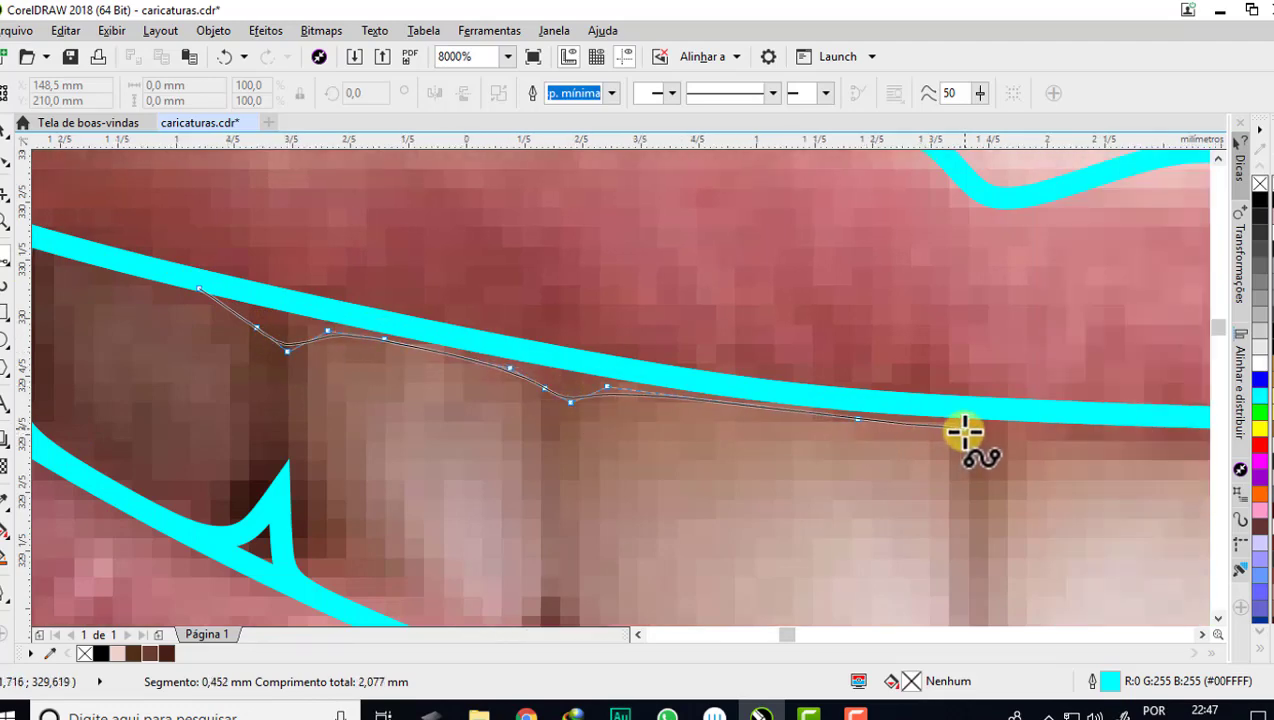
left_click(632, 448)
left_click(859, 440)
left_click(1045, 478)
left_click(946, 438)
left_click(1070, 440)
left_click(893, 404)
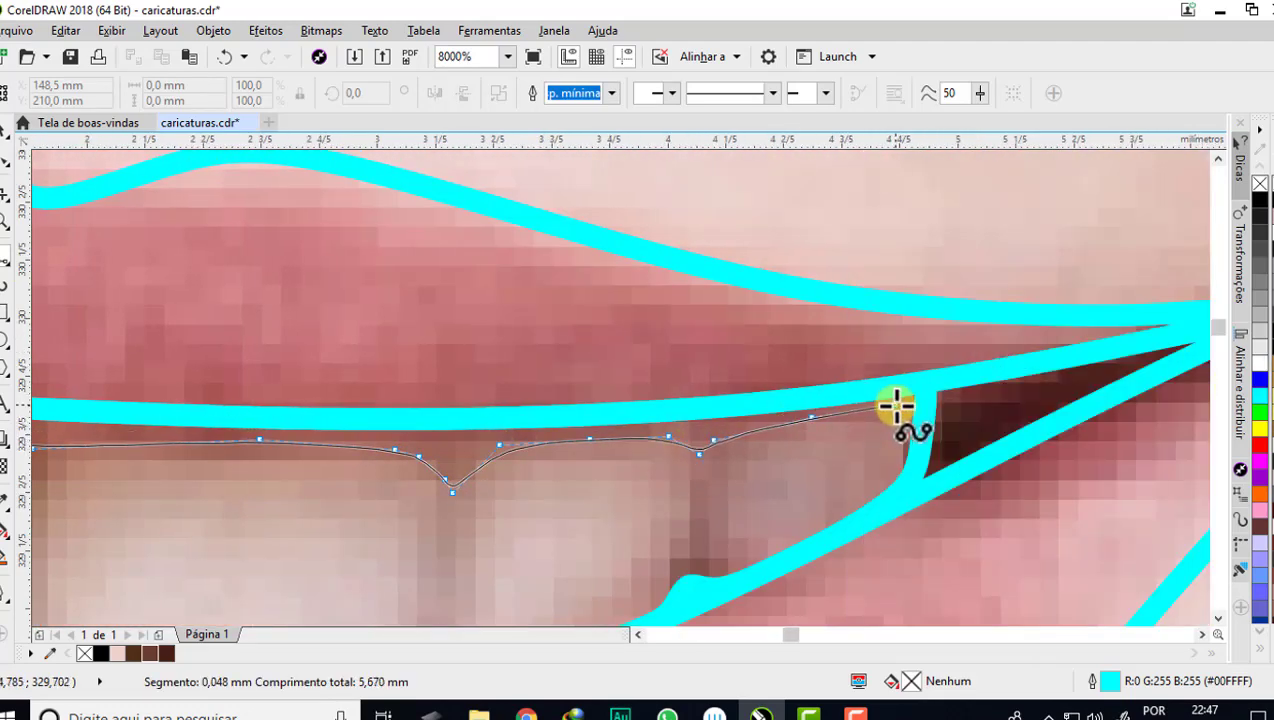
left_click(940, 350)
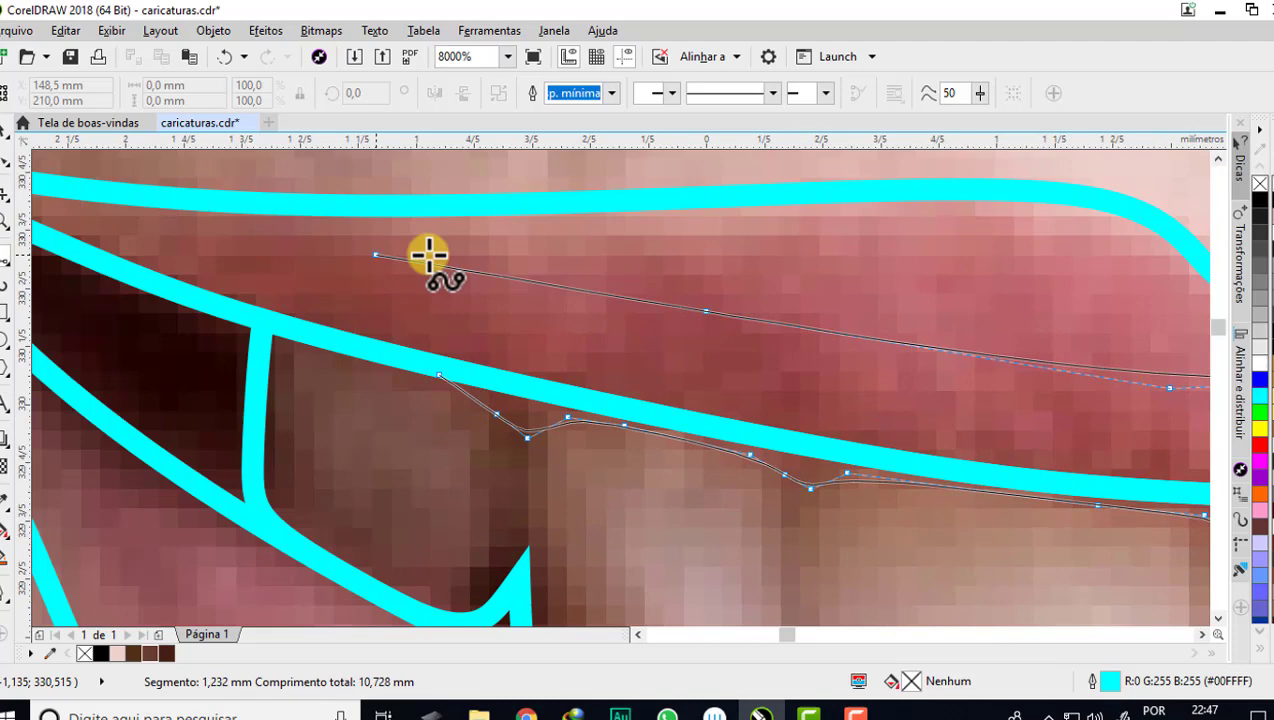
left_click(344, 250)
left_click(205, 250)
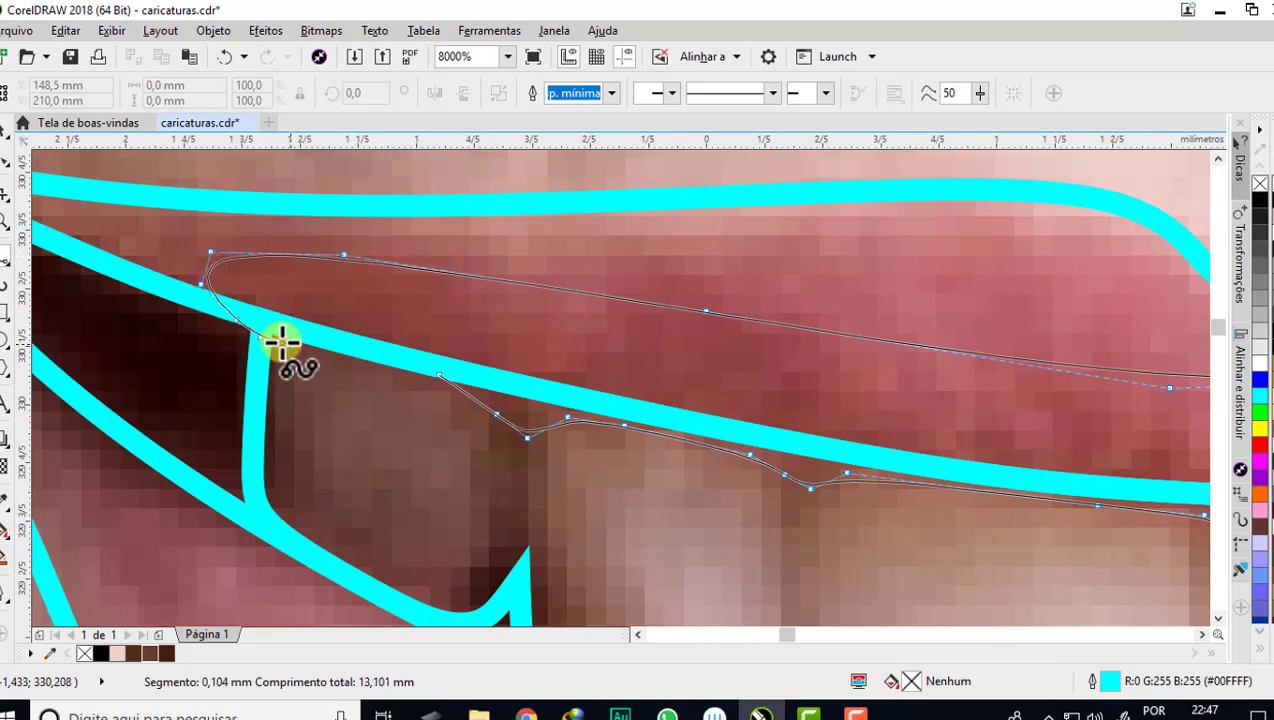
left_click(198, 220)
key("F10")
- Select the new curve together with the teeth shape and trim the teeth's top with it
scroll(489, 420, "down", 2)
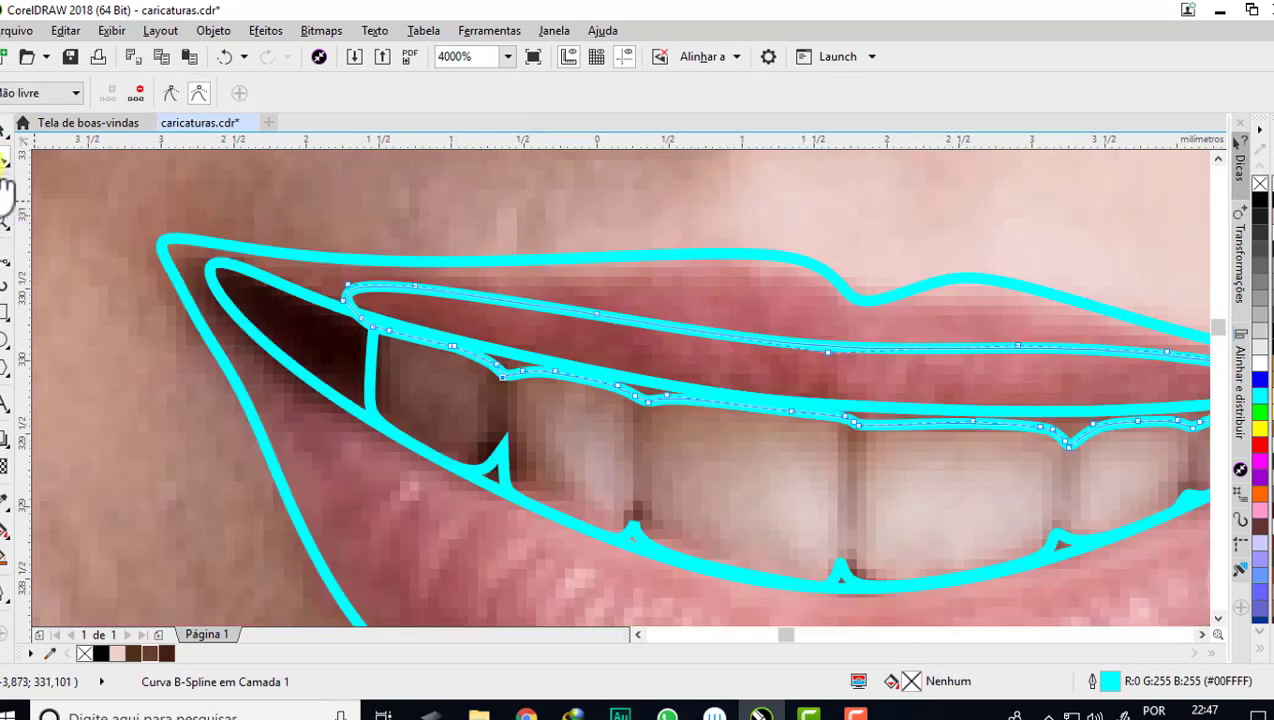
left_click(7, 135)
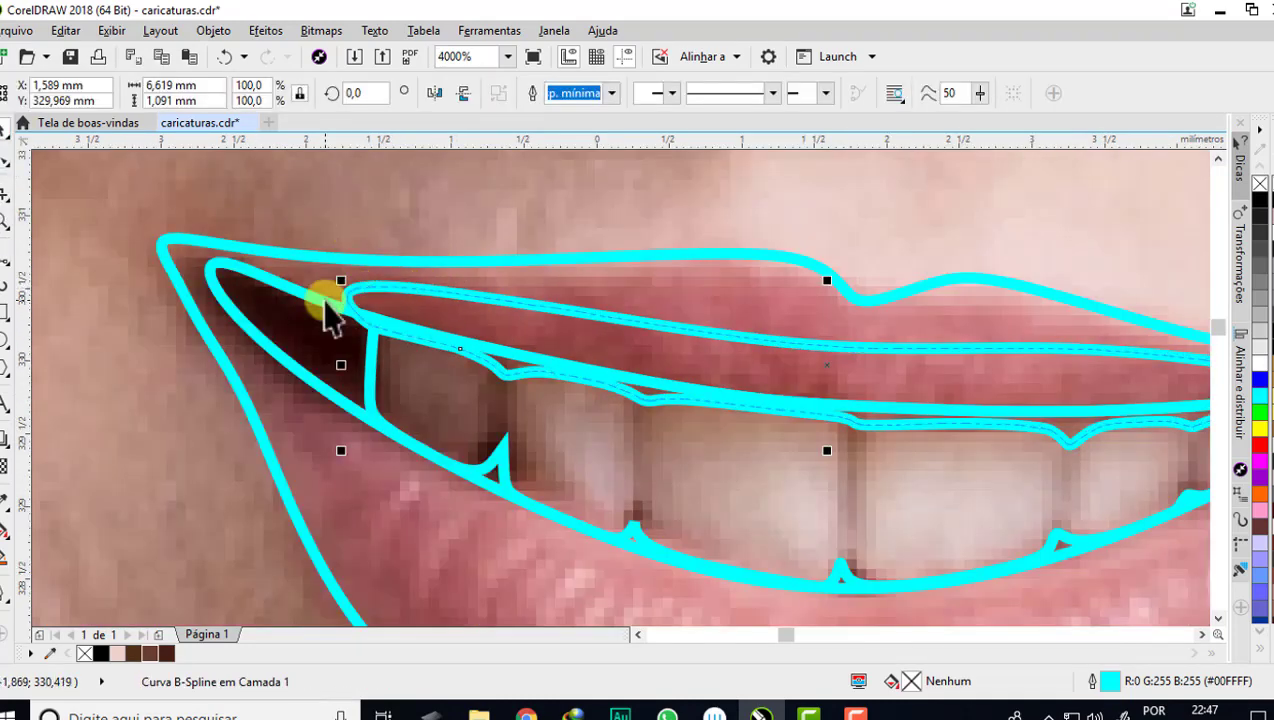
scroll(349, 284, "up", 2)
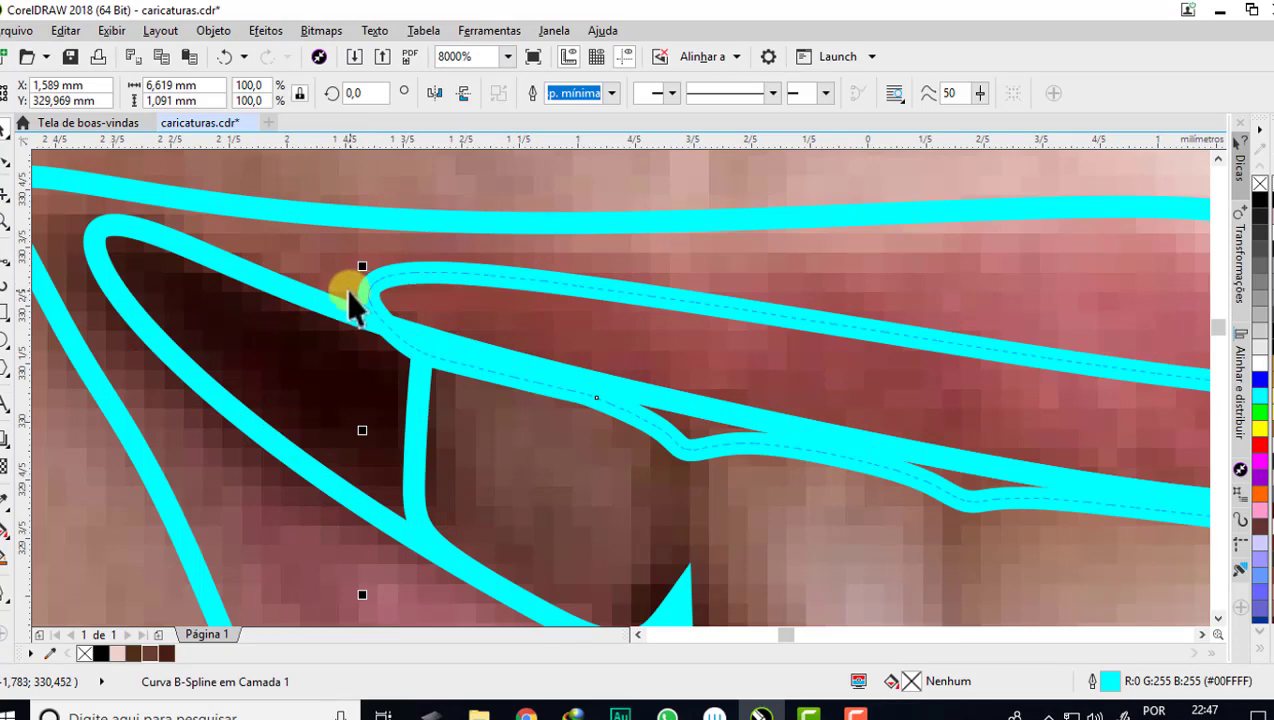
left_click(227, 266, "shift")
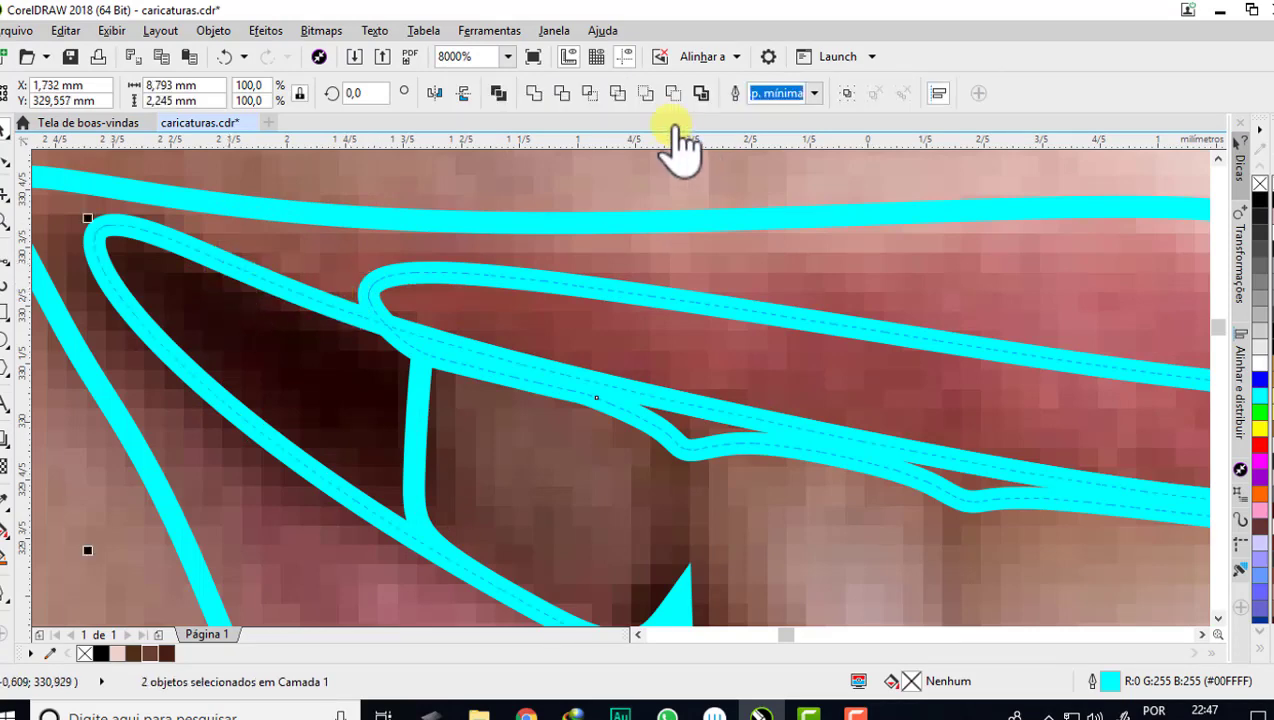
left_click(584, 90)
- Undo an accidental curve move and return to freehand curve drawing
scroll(522, 242, "down", 2)
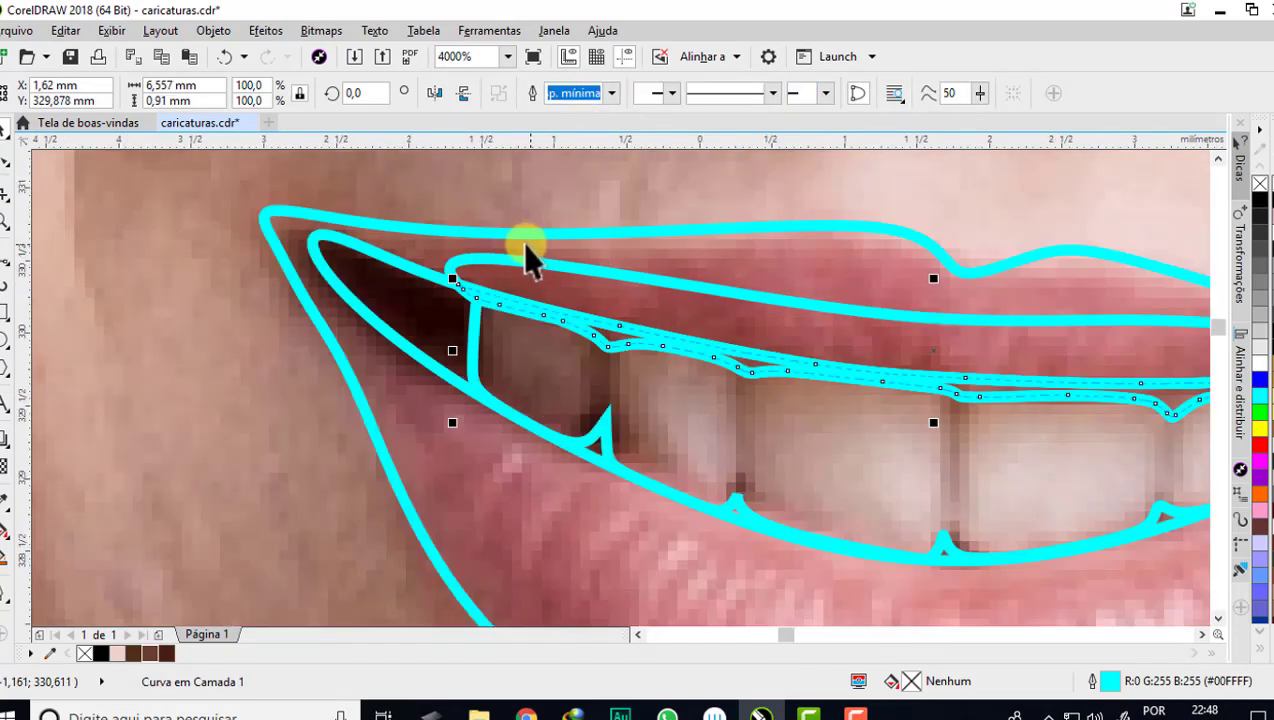
left_click(153, 240)
left_click_drag(471, 257, 490, 184)
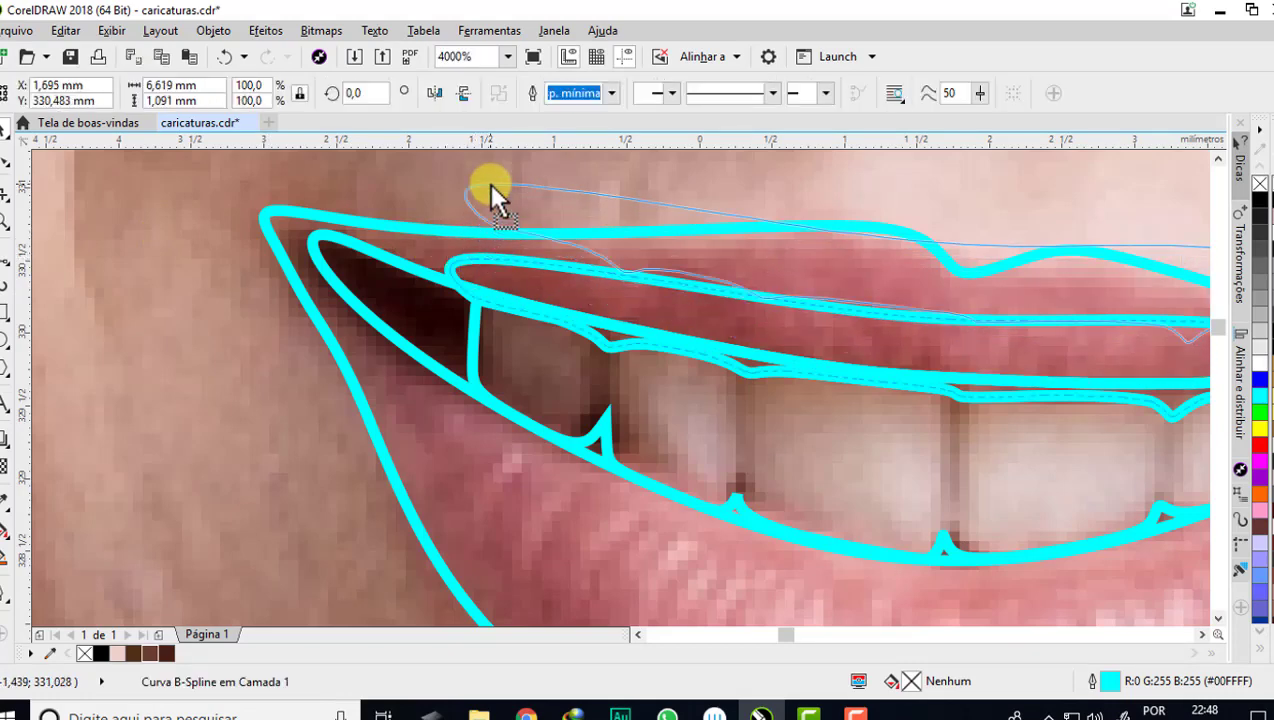
key("Escape")
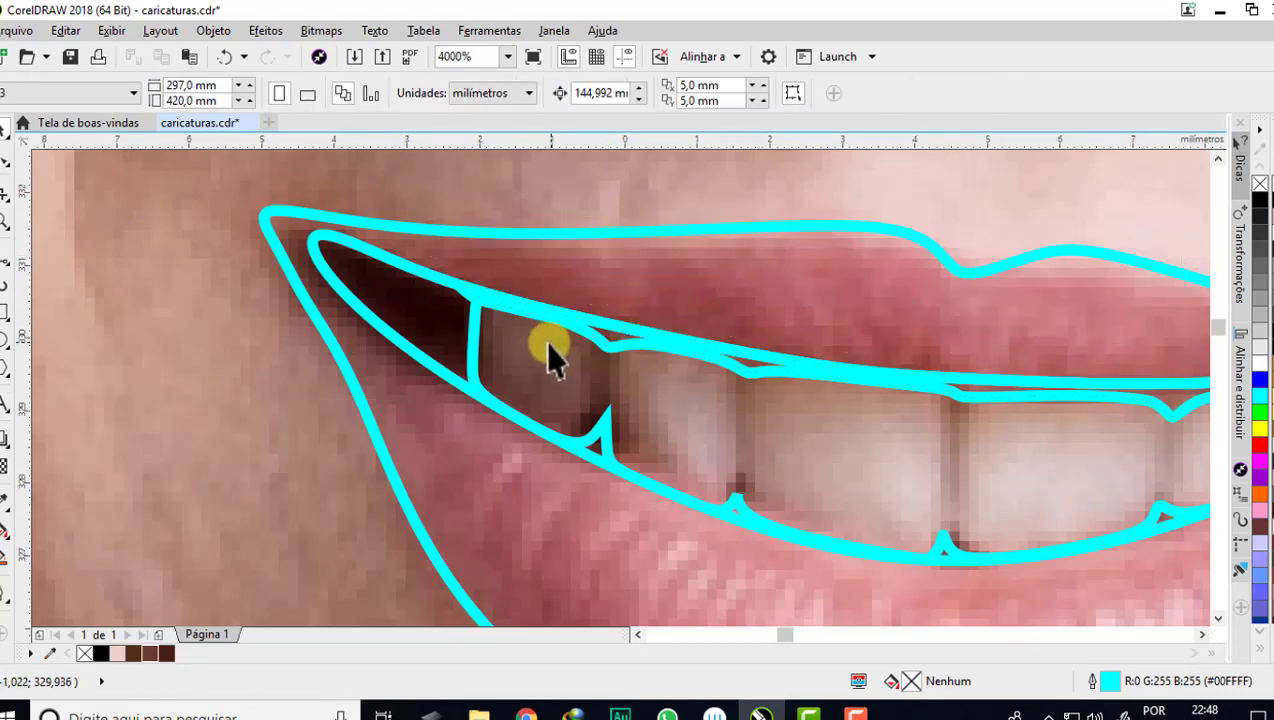
scroll(548, 355, "down", 2)
scroll(697, 375, "up", 2)
scroll(692, 364, "down", 2)
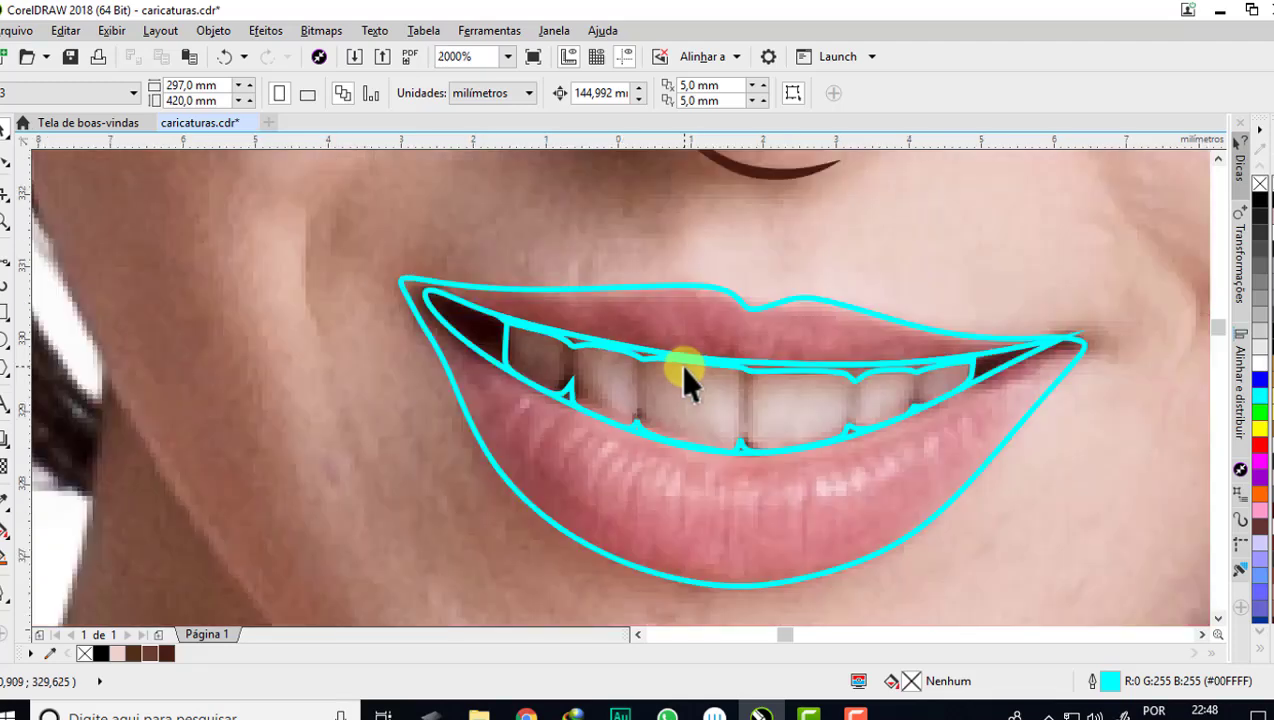
scroll(410, 290, "up", 1)
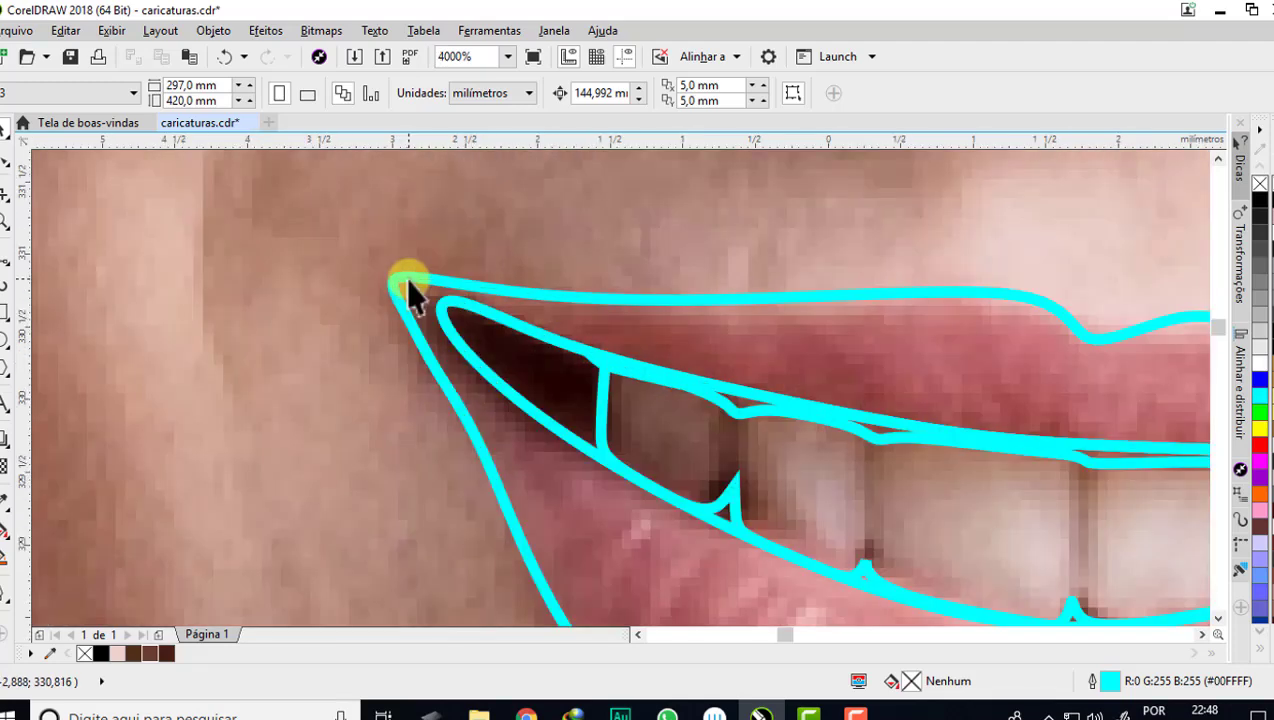
left_click(6, 262)
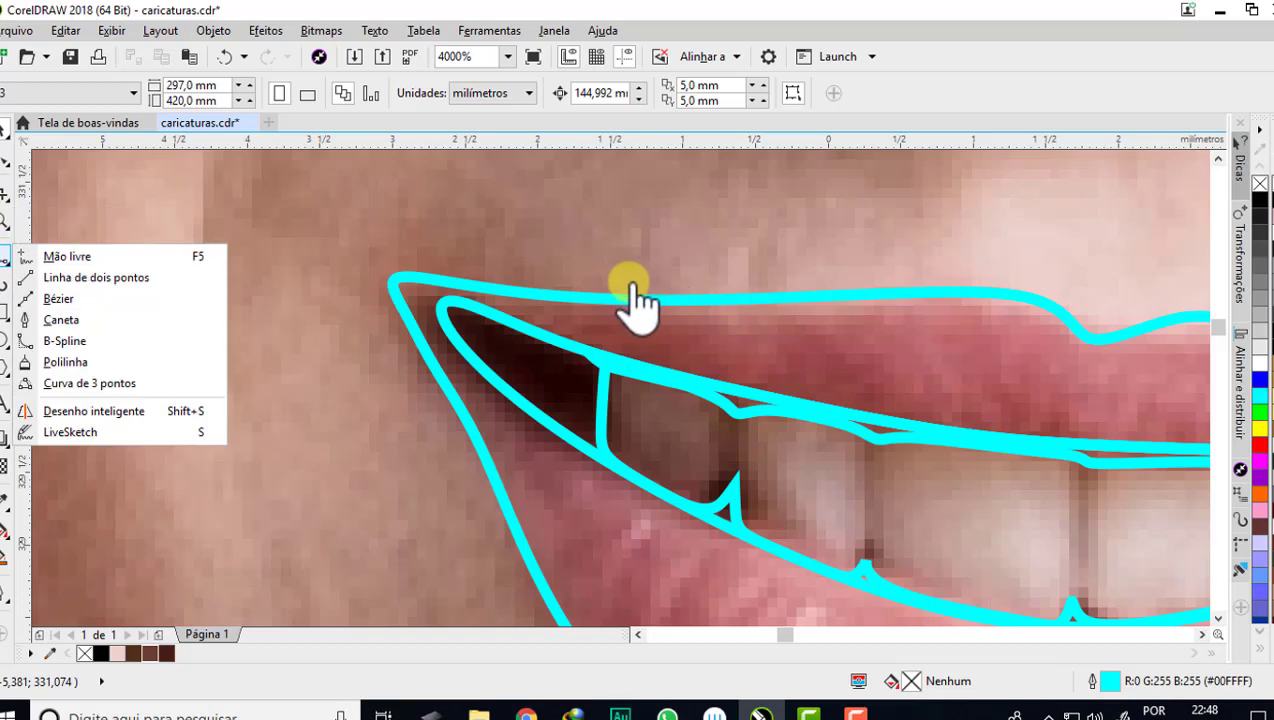
left_click(8, 256)
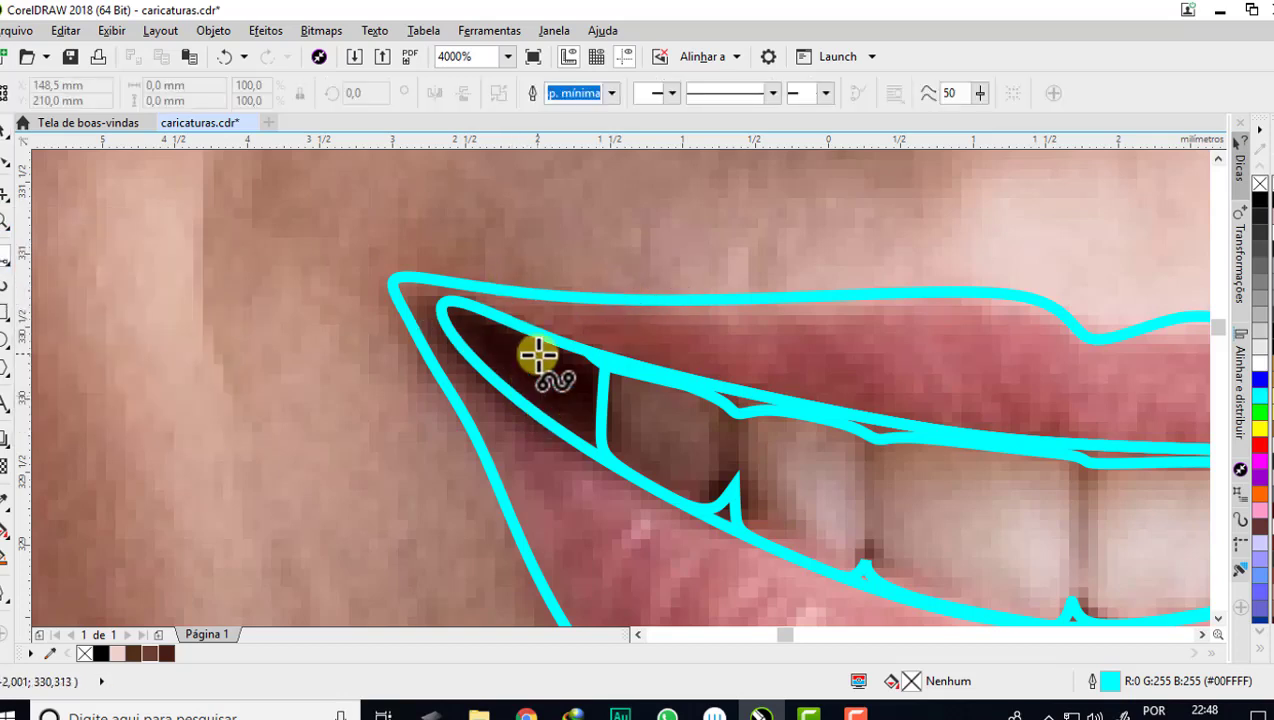
- Fill the teeth shape with a beige tooth colour sampled from the photo
left_click(6, 510)
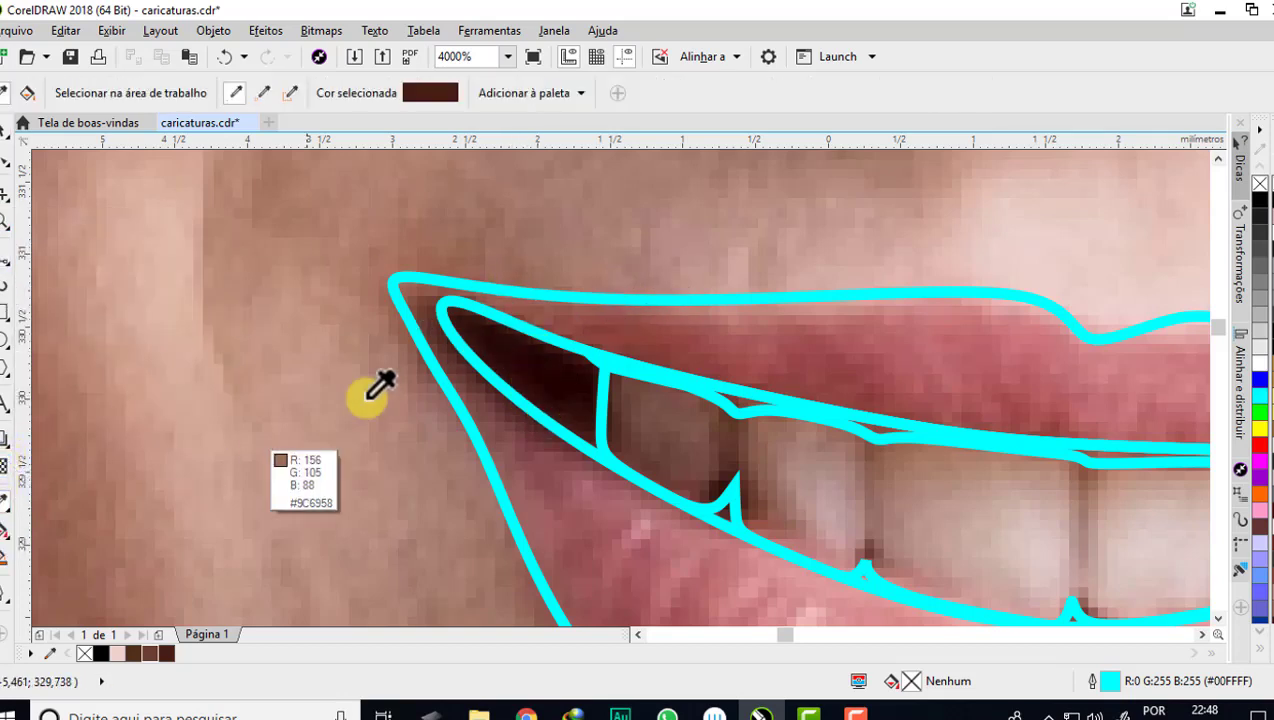
scroll(378, 384, "down", 3)
scroll(421, 370, "up", 4)
scroll(540, 384, "up", 2)
scroll(509, 387, "down", 4)
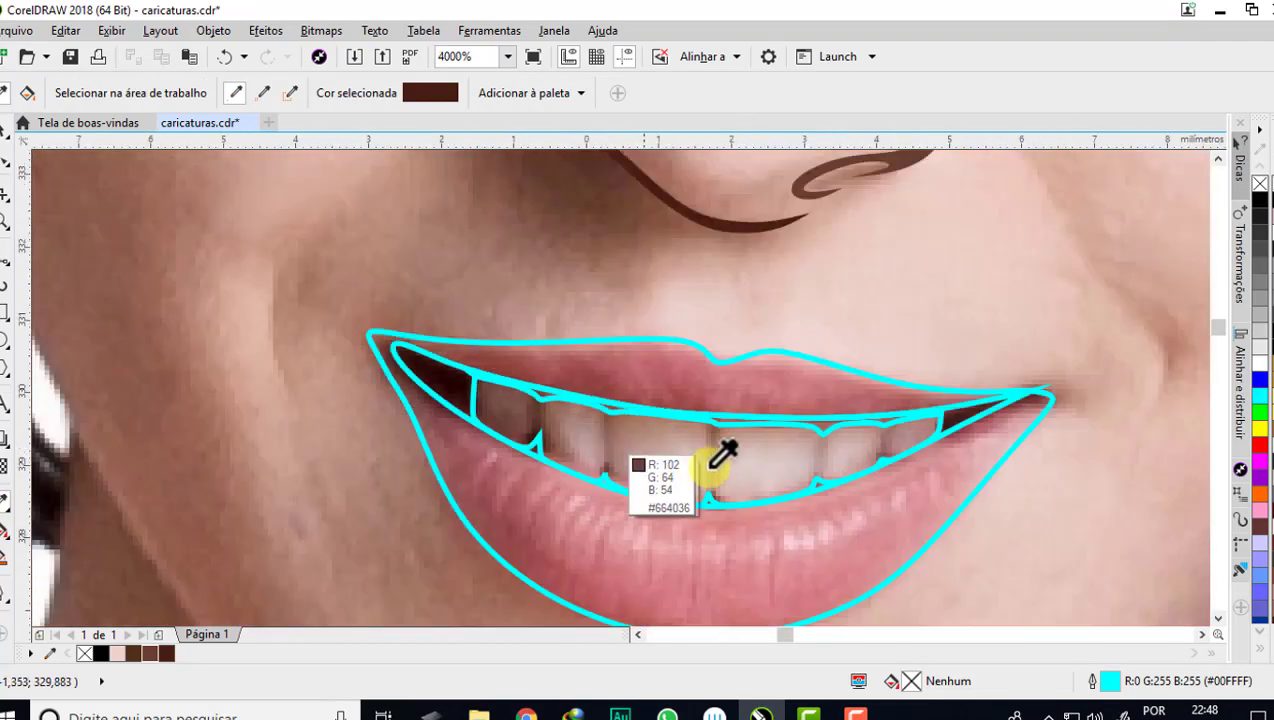
scroll(740, 447, "up", 4)
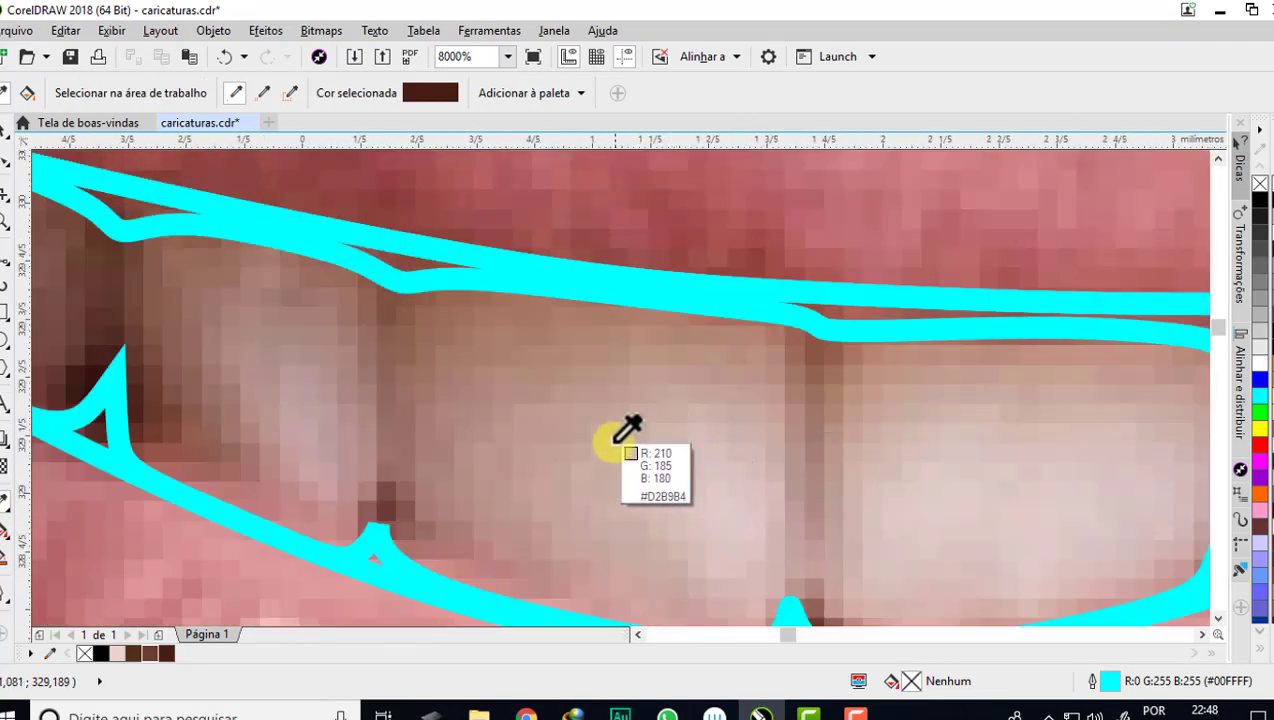
left_click(538, 420)
left_click(532, 420)
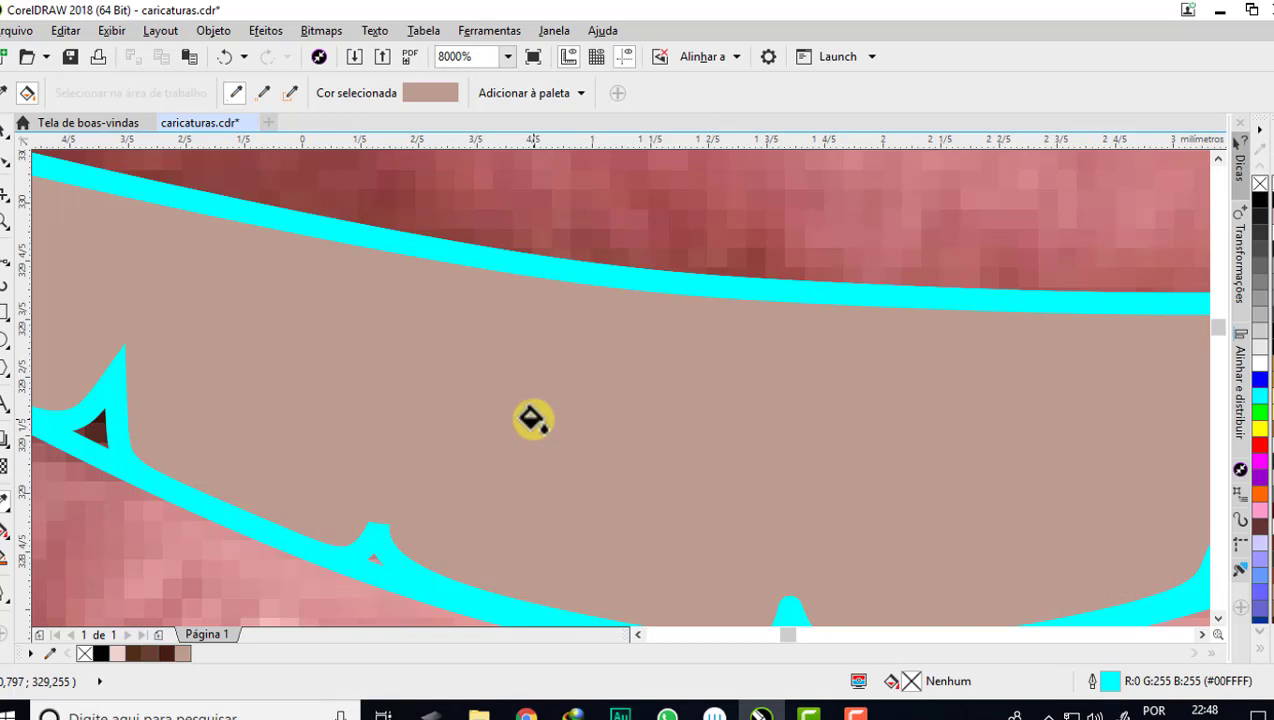
scroll(532, 420, "down", 1)
scroll(532, 420, "down", 1)
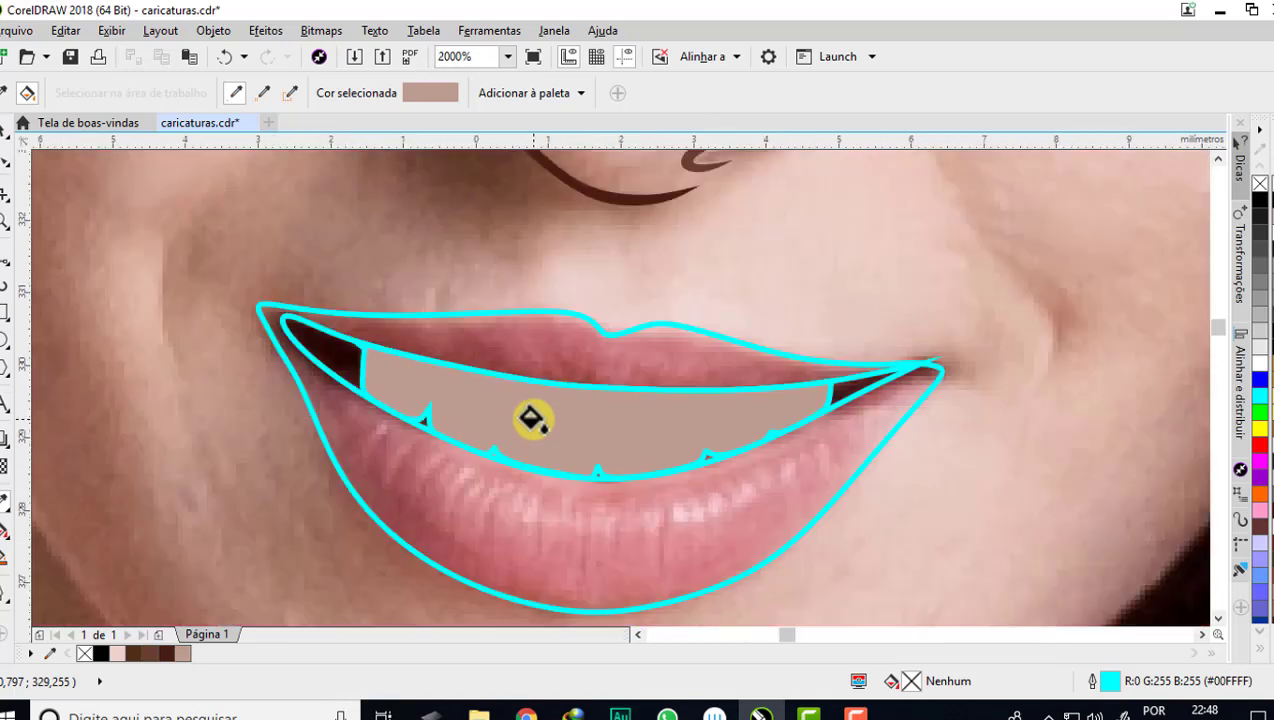
- Remove the outline from the teeth shape
left_click(6, 140)
left_click(626, 415)
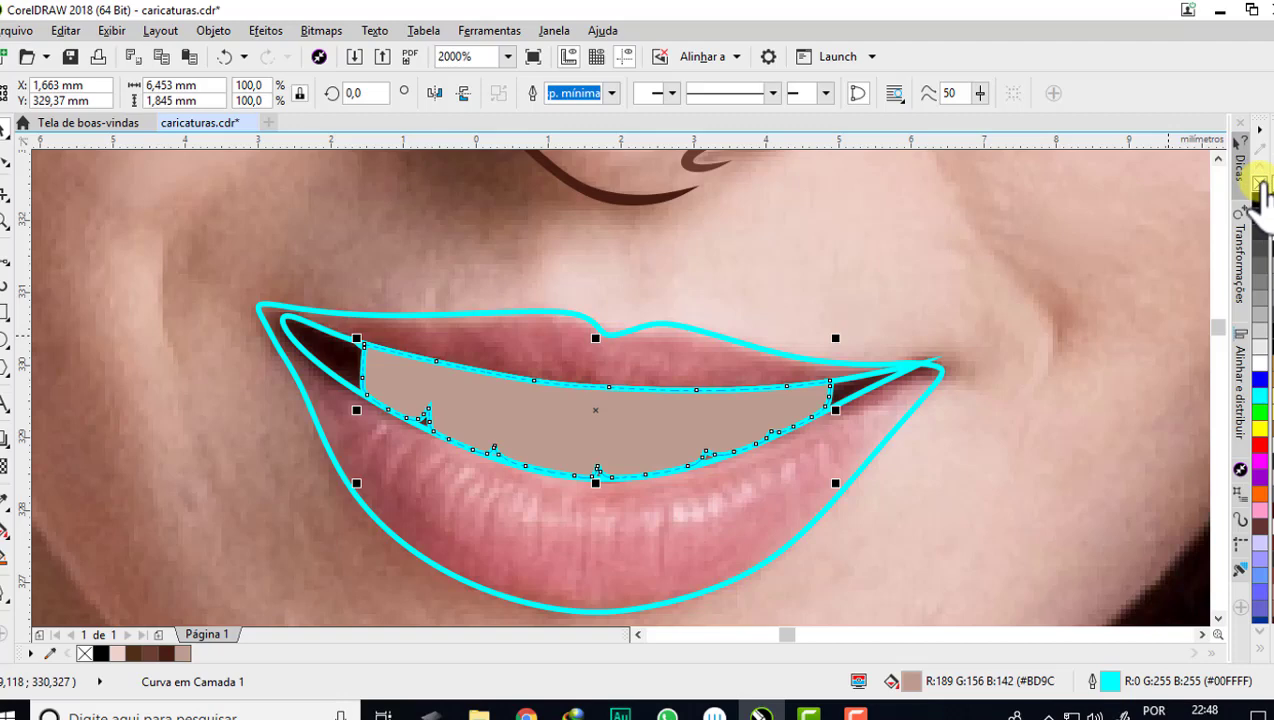
left_click(363, 309)
scroll(362, 352, "up", 1)
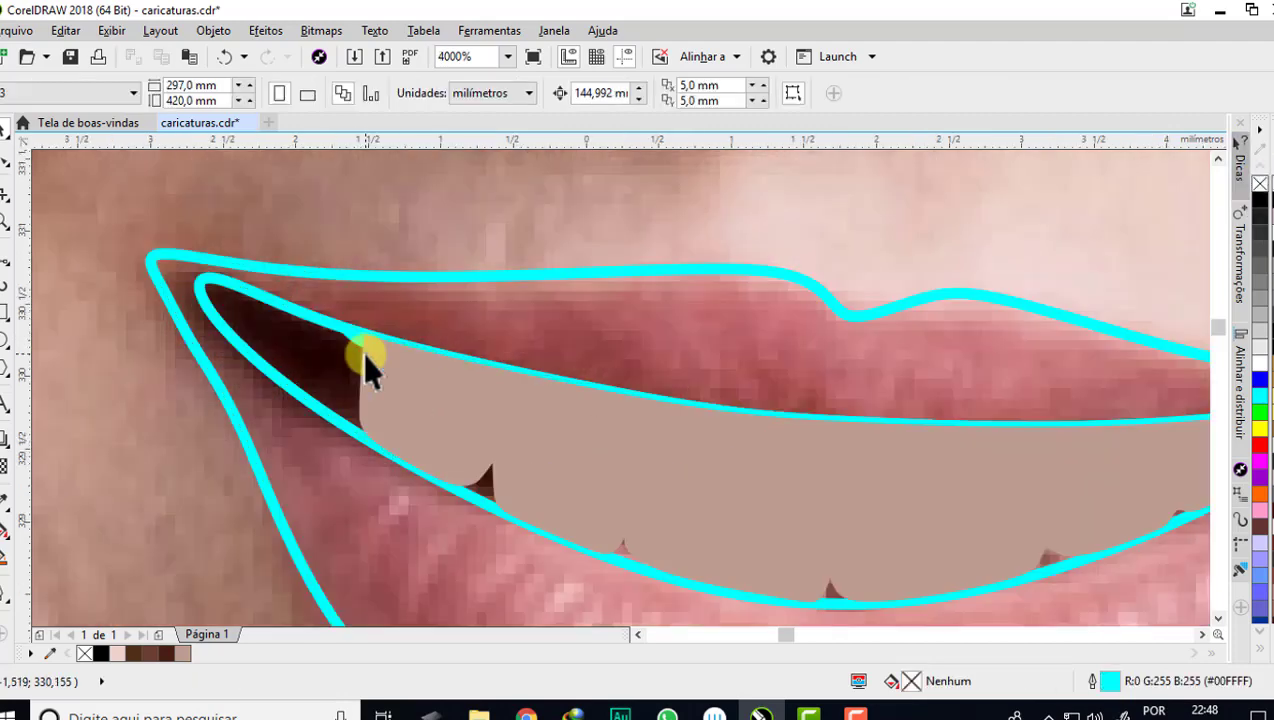
left_click(388, 400)
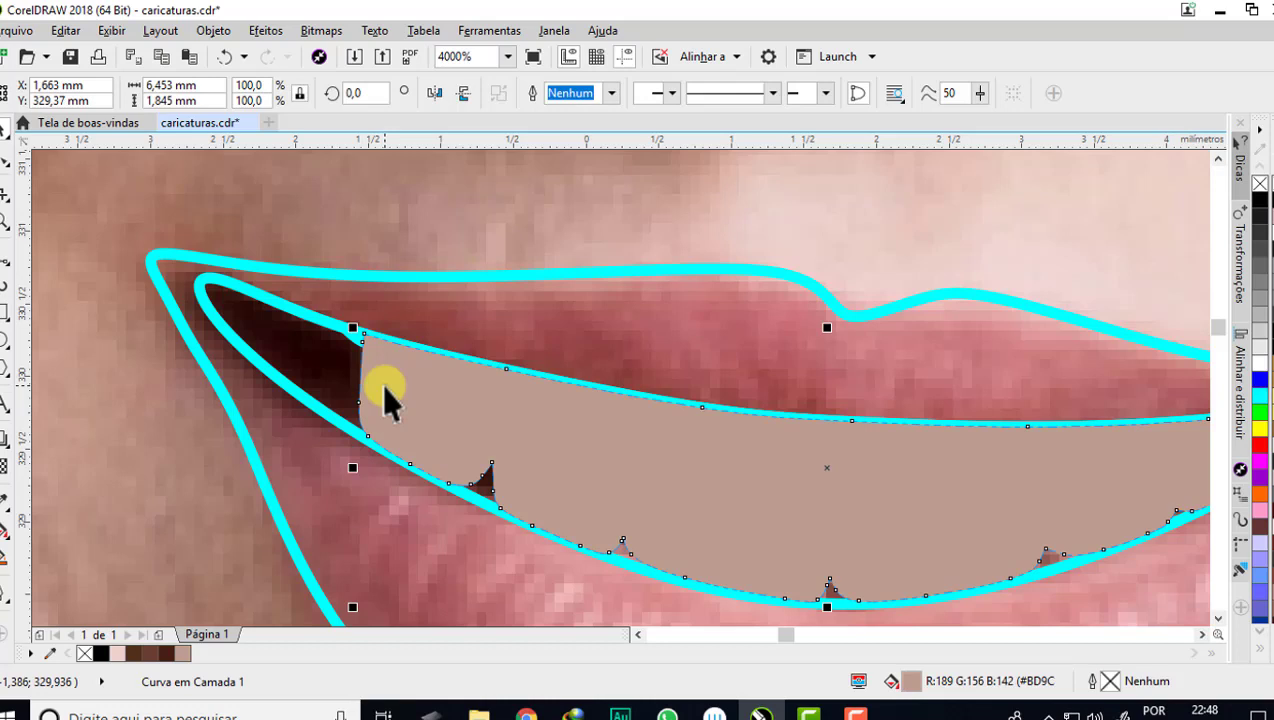
- Lighten the teeth fill in three small steps toward white, reaching R212 G190 B180
key("ctrl")
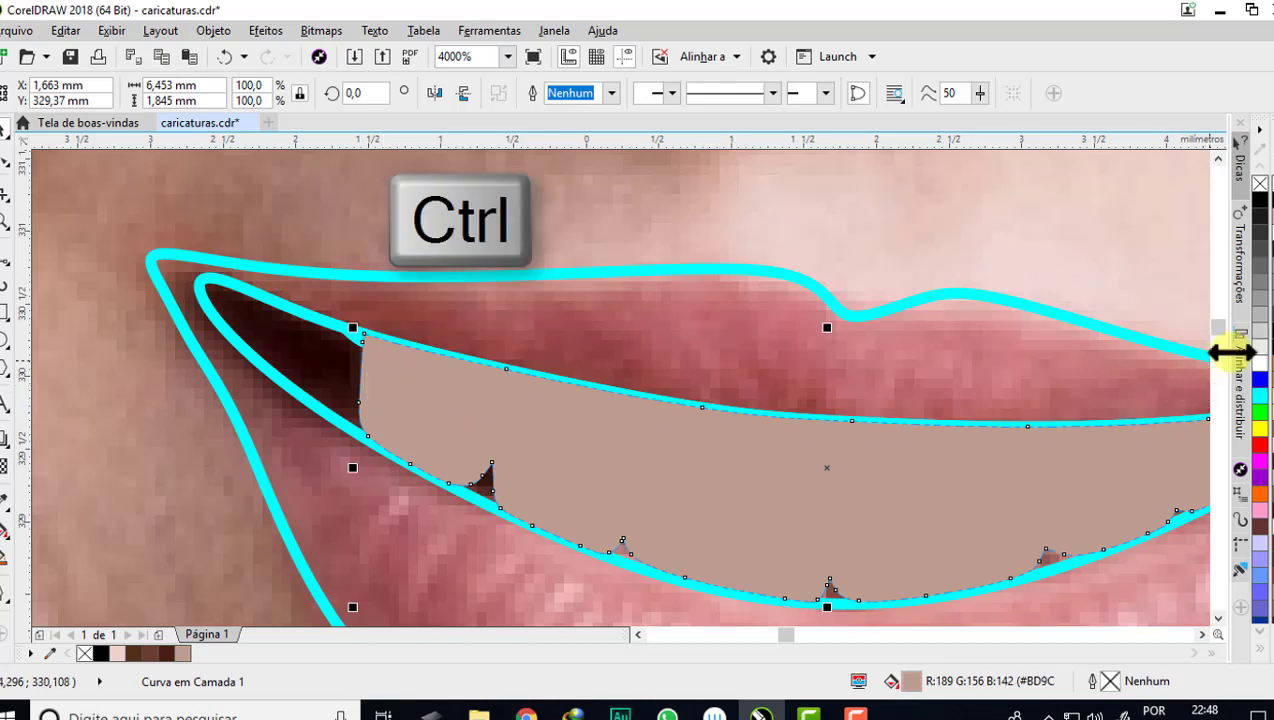
left_click(1261, 372, "ctrl")
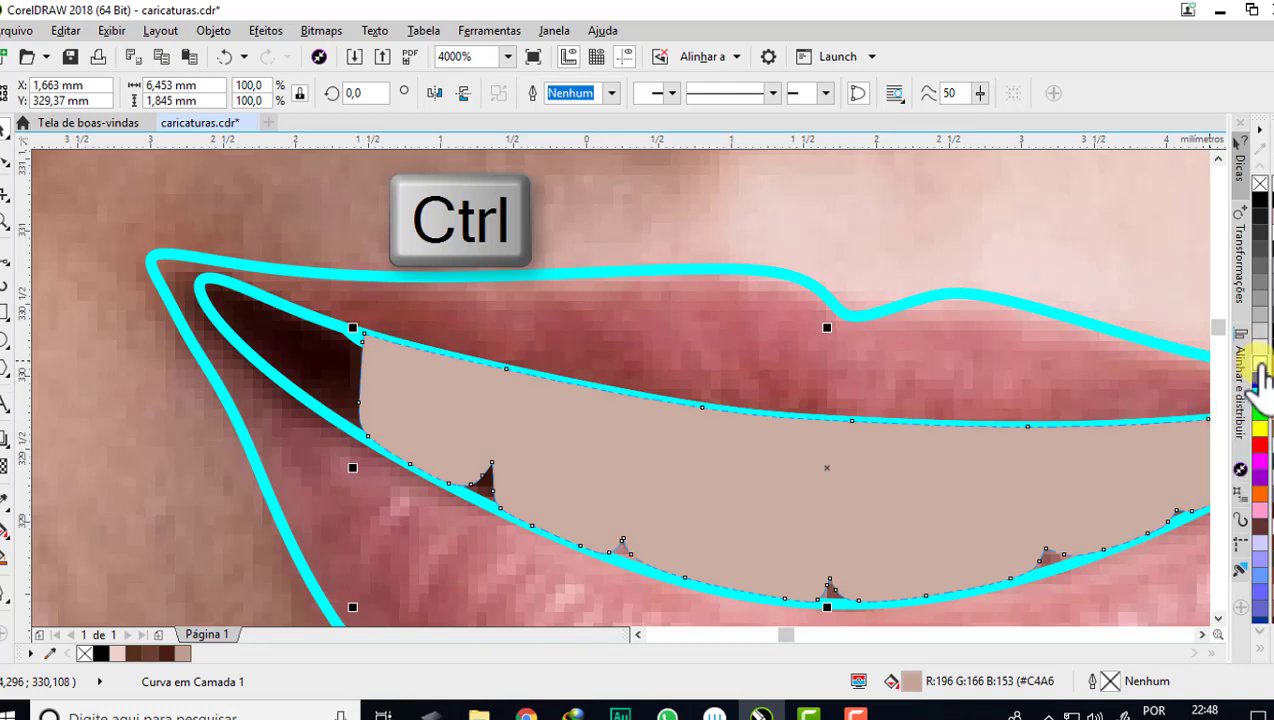
left_click(1261, 372, "ctrl")
left_click(1261, 372, "ctrl")
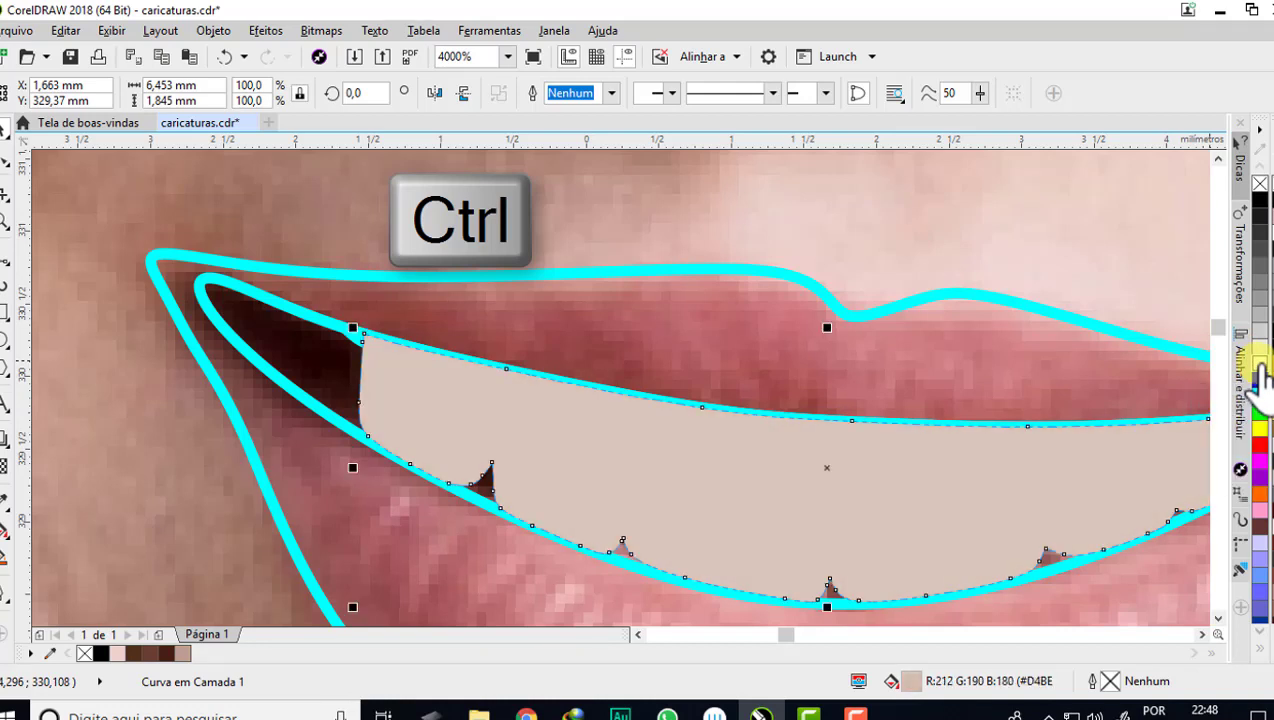
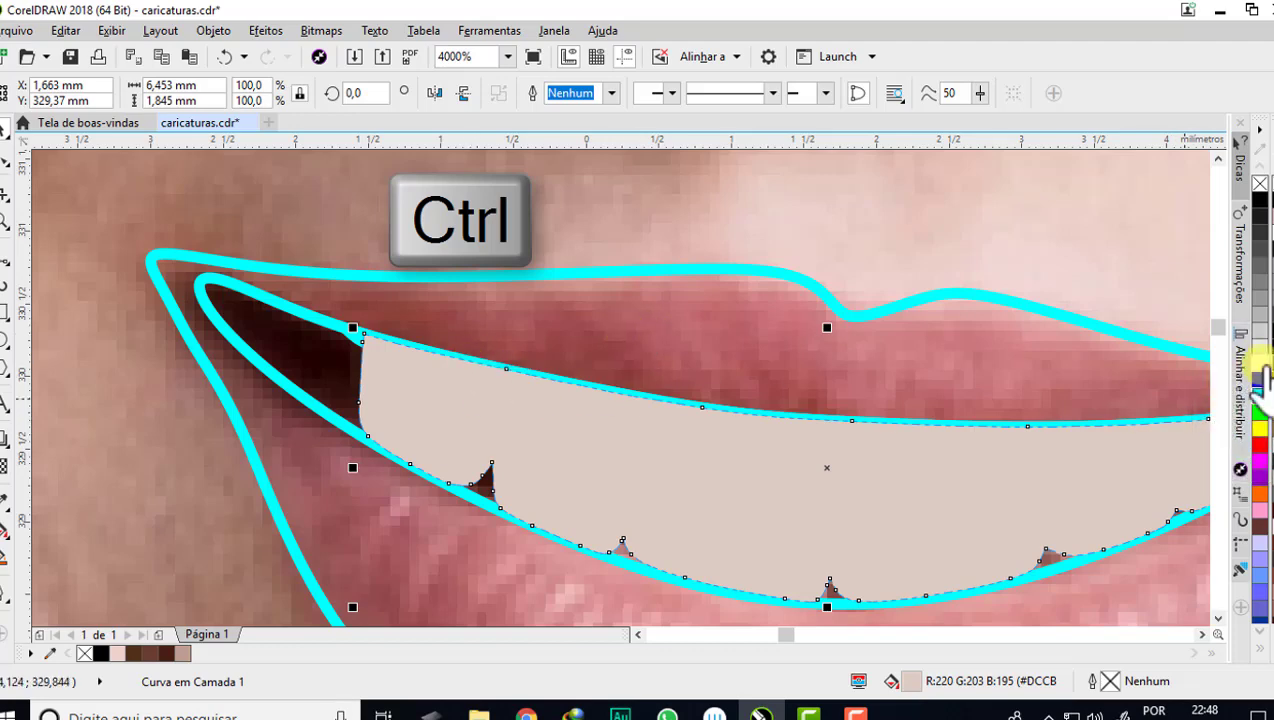
- PowerClip the beige teeth shape inside the inner lip B-spline outline
scroll(560, 321, "down", 2)
scroll(560, 321, "down", 2)
left_click(176, 441)
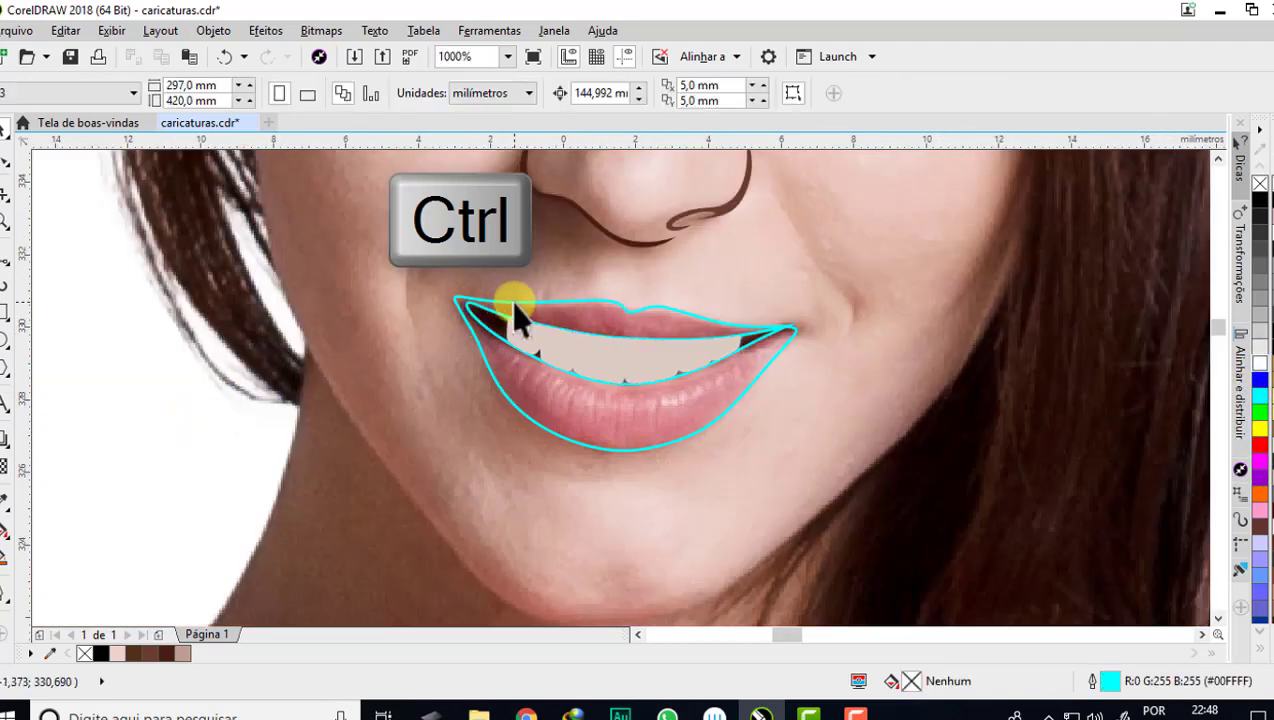
scroll(511, 301, "up", 2)
scroll(478, 333, "up", 1)
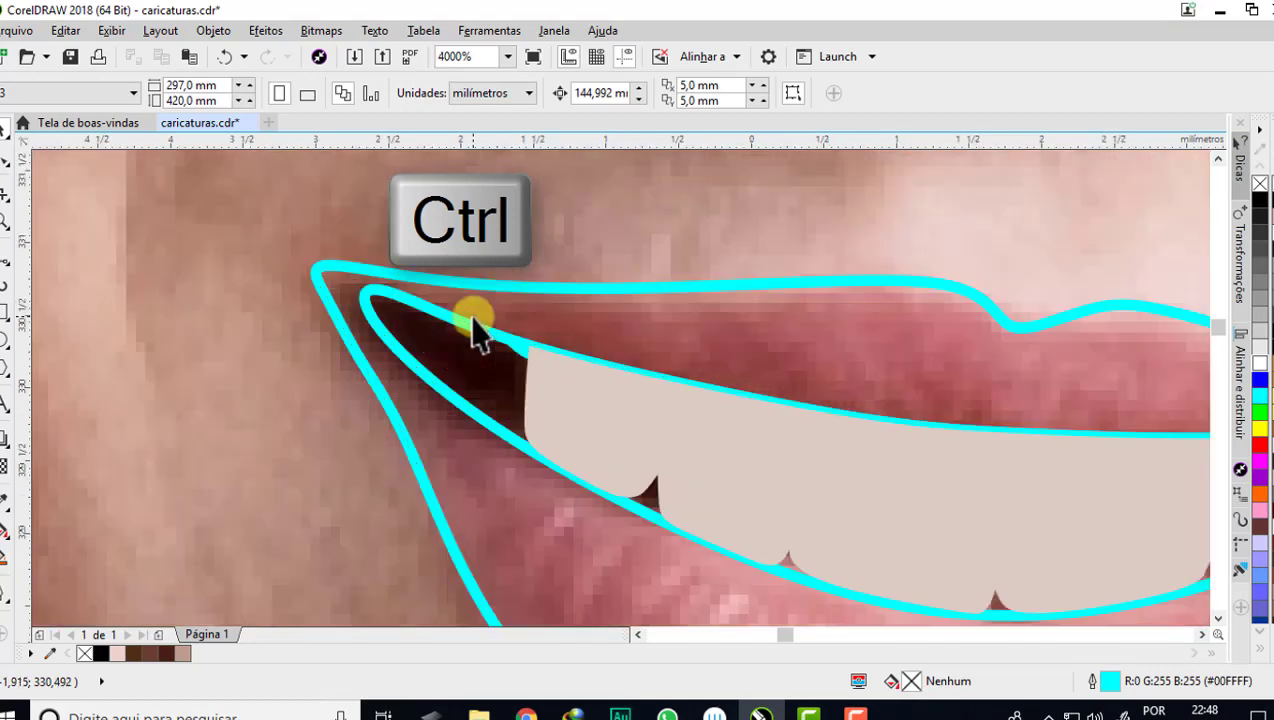
left_click(540, 414, "ctrl")
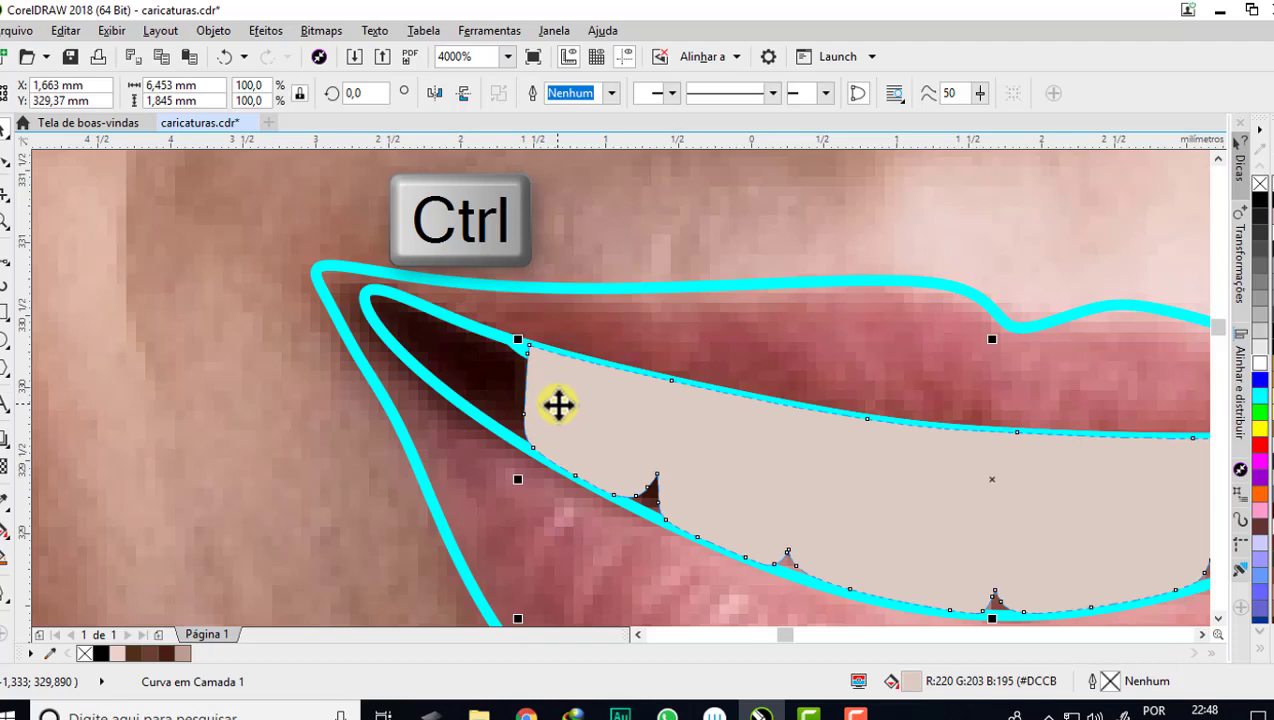
right_click(557, 403)
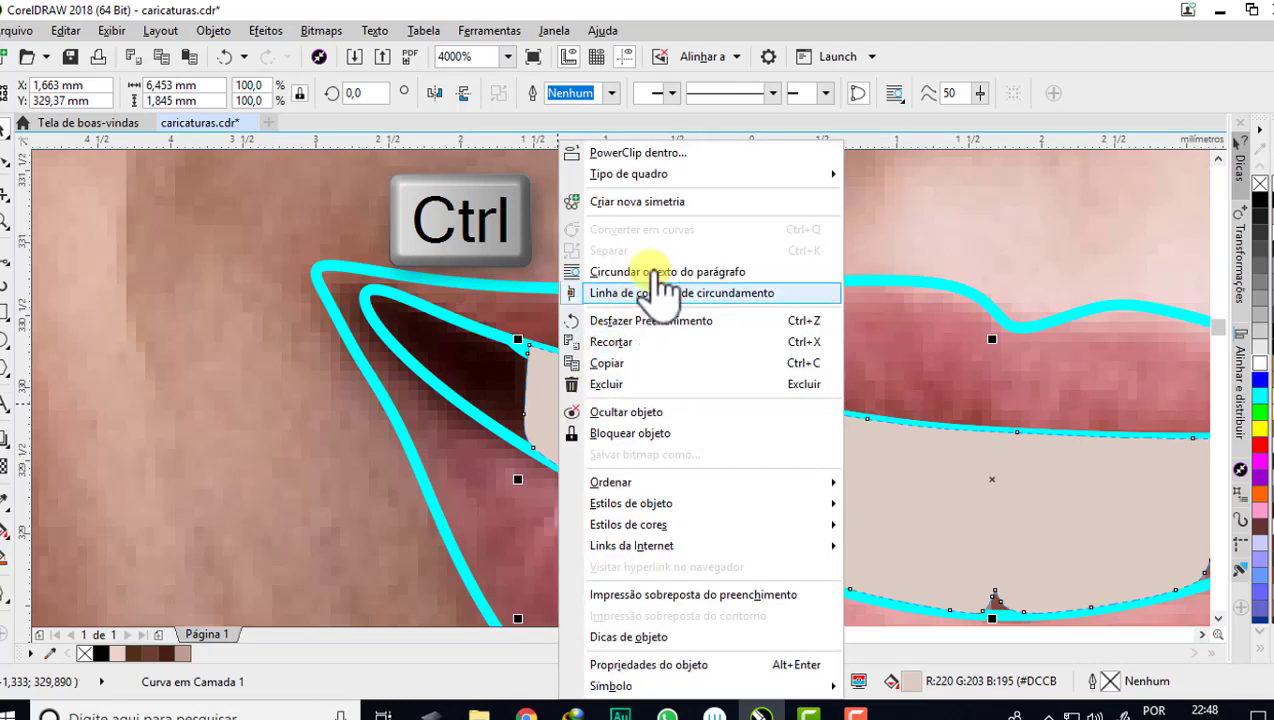
left_click(655, 158)
left_click(455, 361)
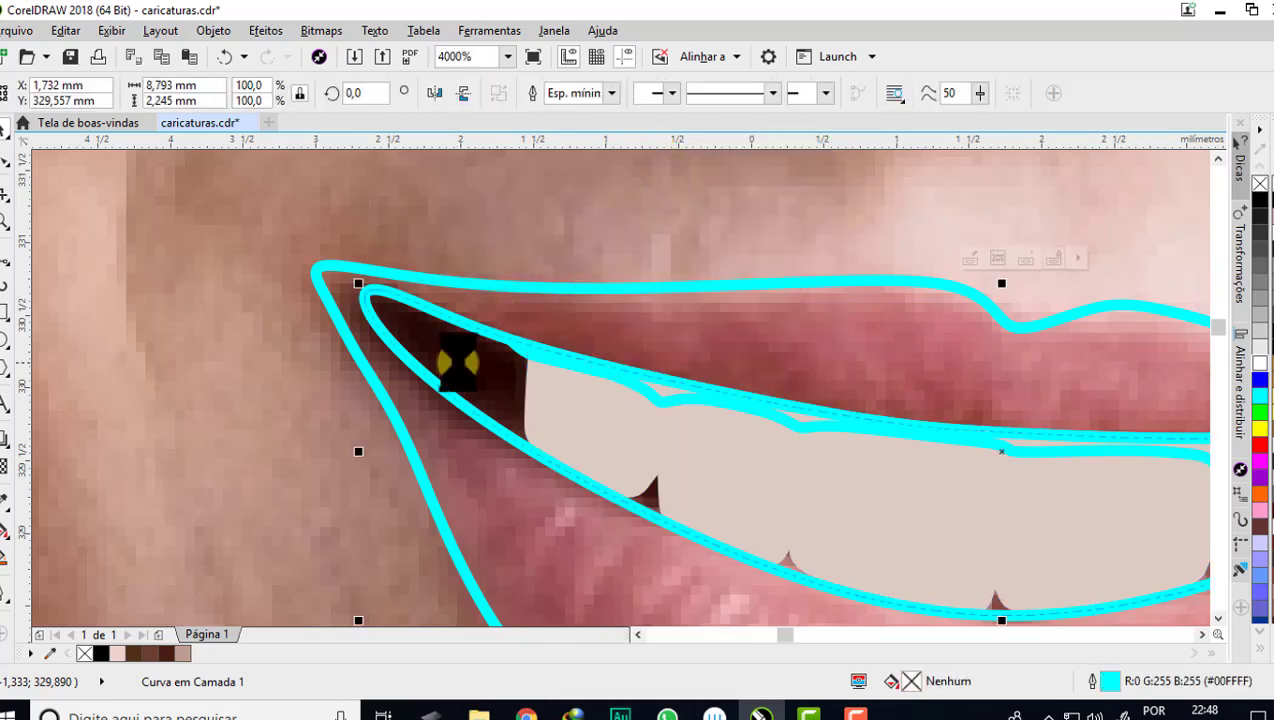
- Deselect the clipped shape and select the thin curve along the upper teeth
left_click(276, 408)
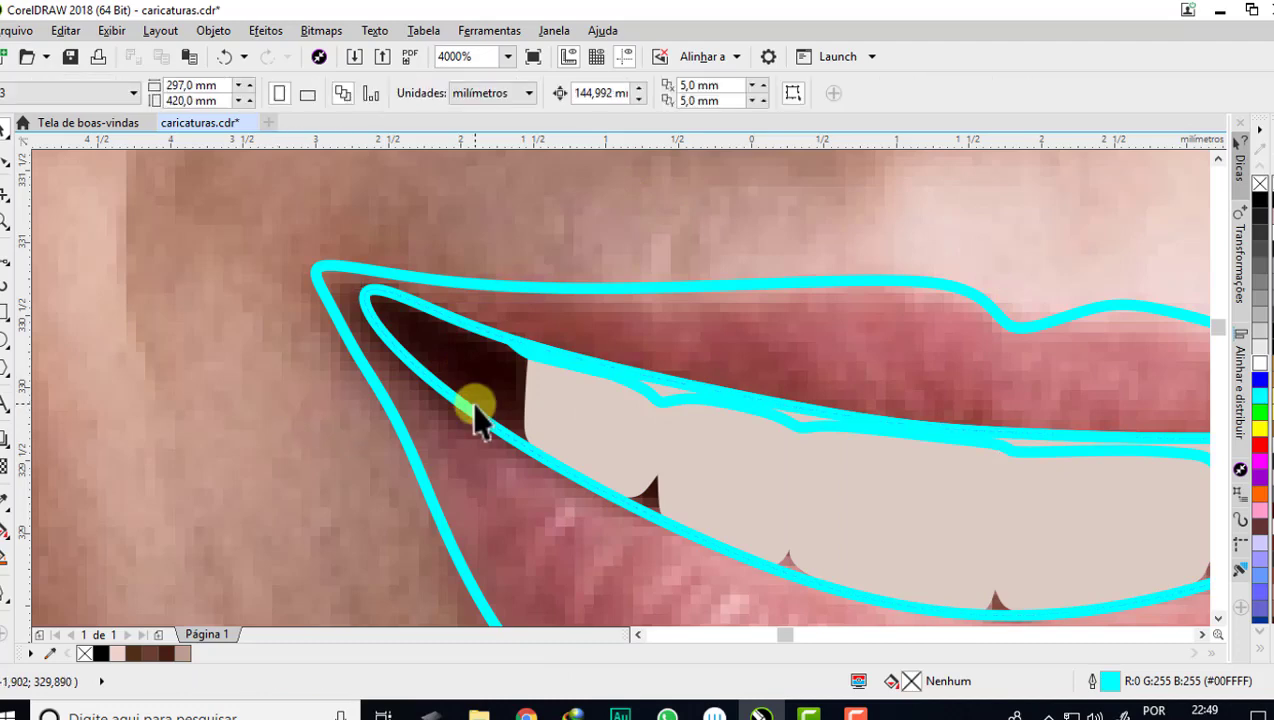
scroll(476, 410, "down", 5)
scroll(537, 383, "up", 5)
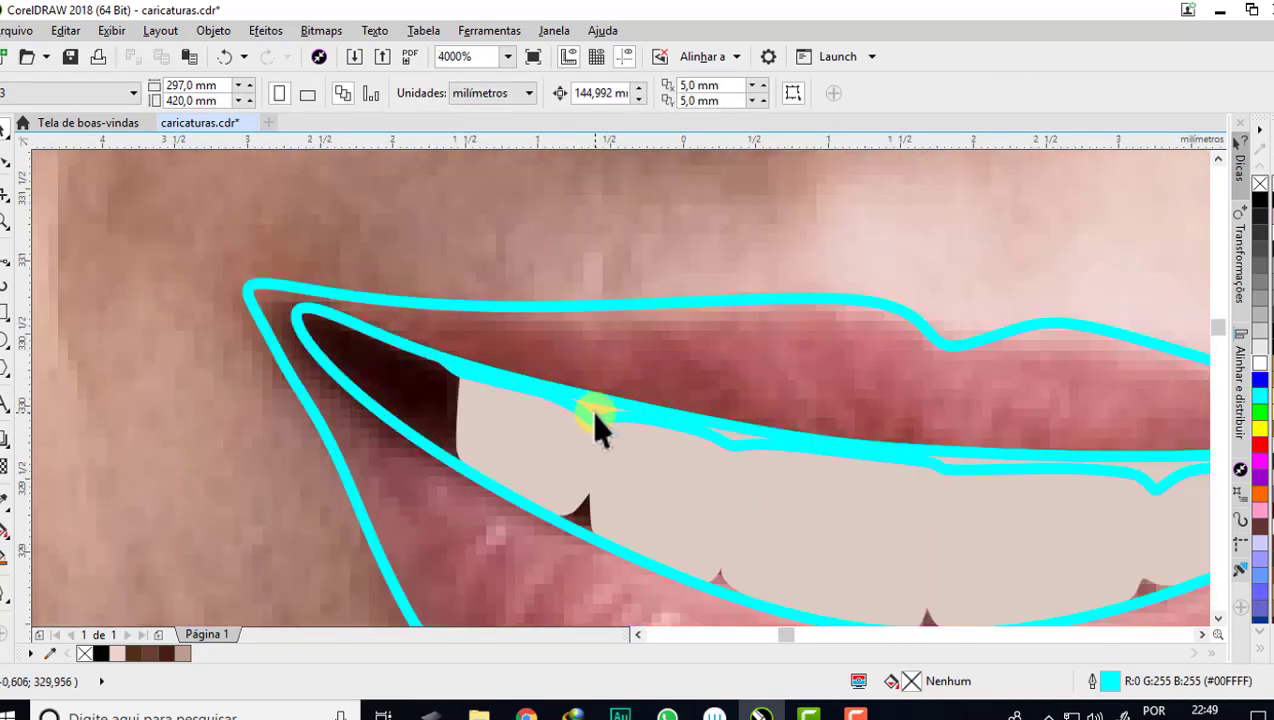
left_click(592, 412)
scroll(583, 413, "up", 1)
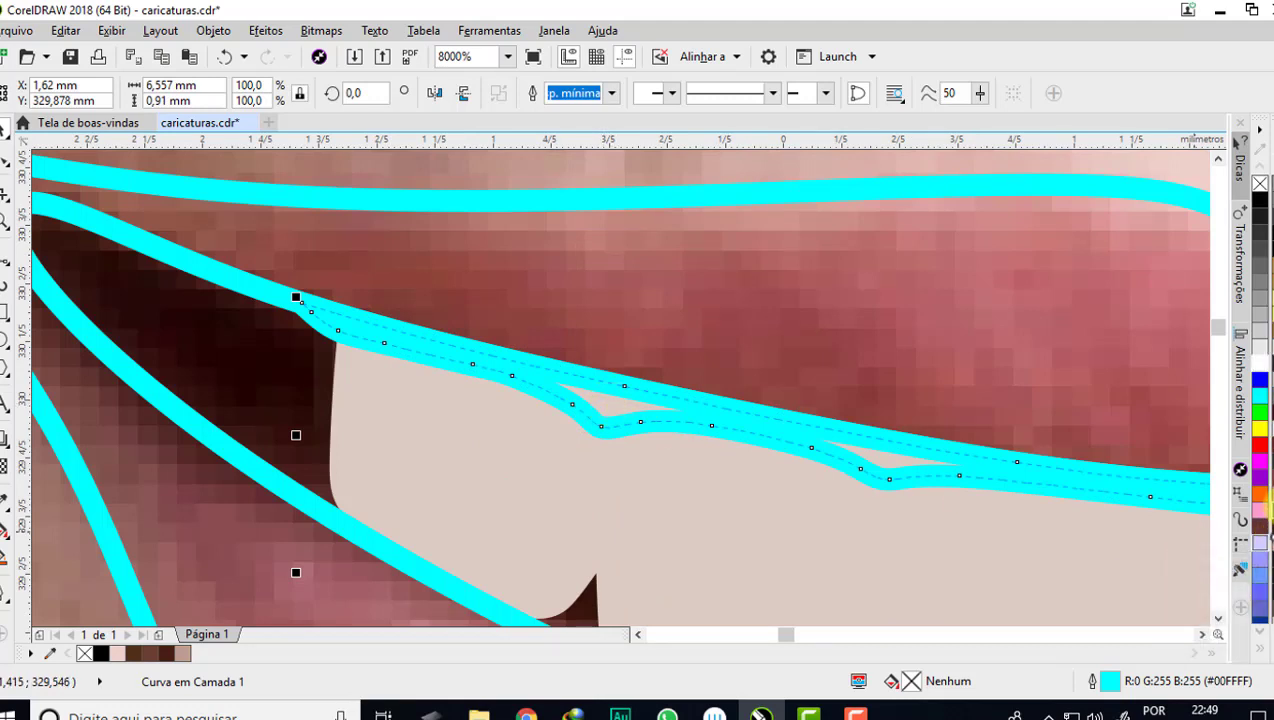
- Fill the upper-teeth strip brown and remove its cyan outline
left_click(1259, 525)
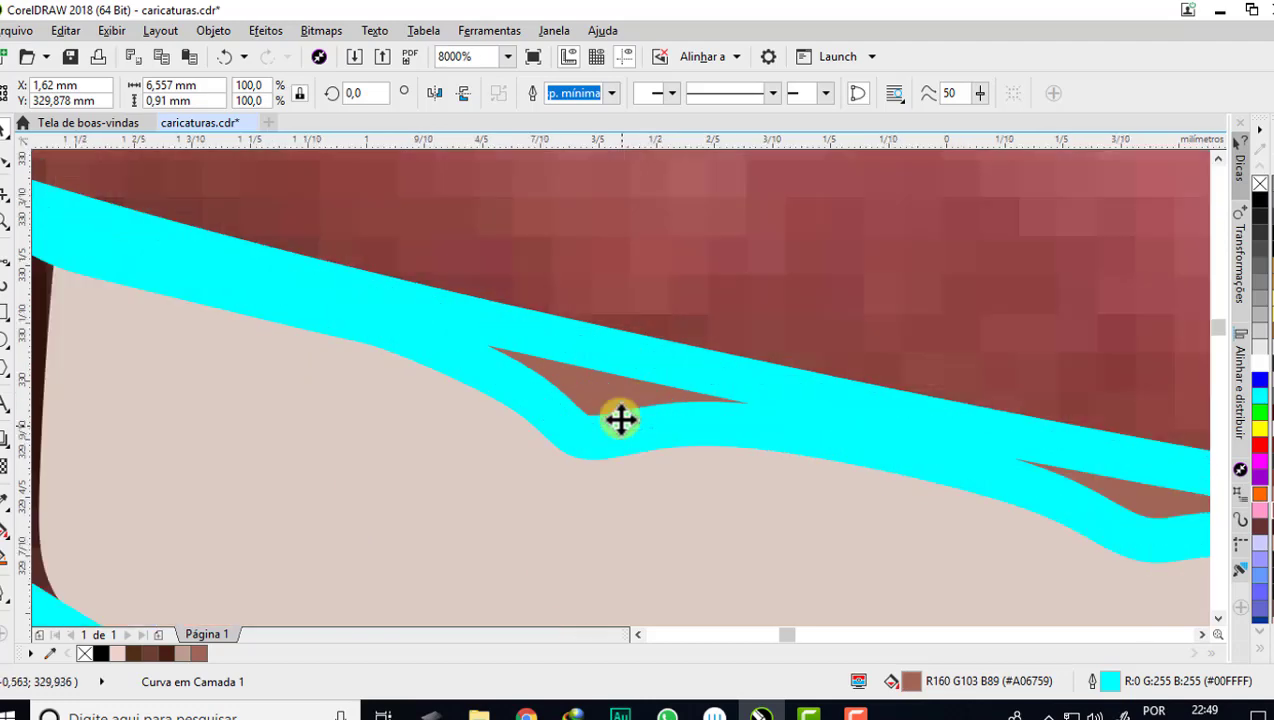
scroll(617, 418, "up", 1)
scroll(610, 416, "down", 1)
right_click(1260, 184)
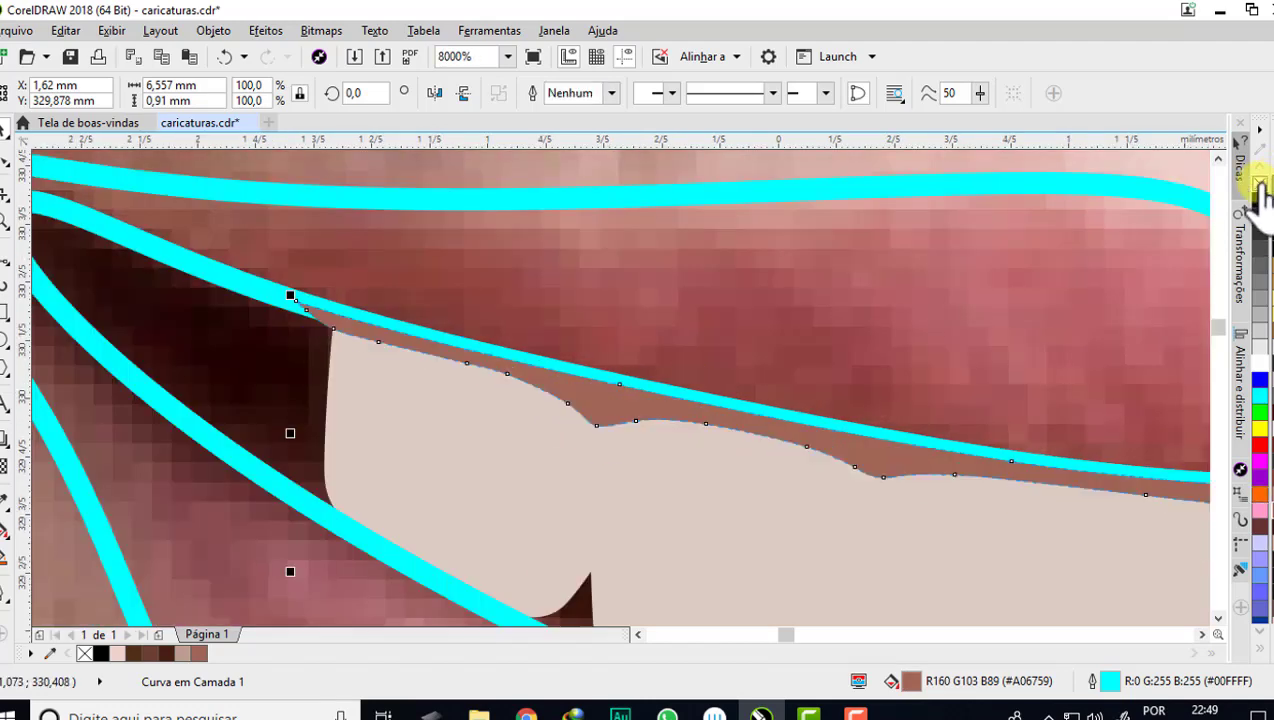
scroll(497, 357, "up", 1)
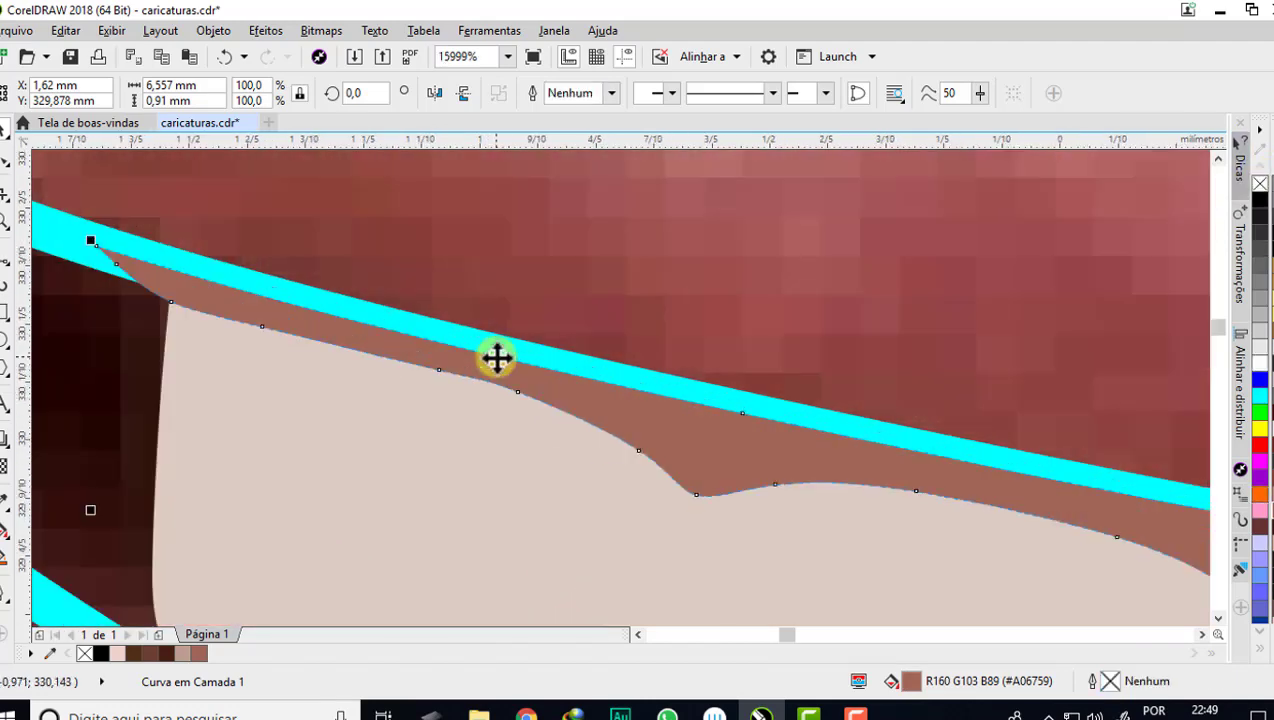
- PowerClip the brown strip inside the mouth shape
right_click(558, 397)
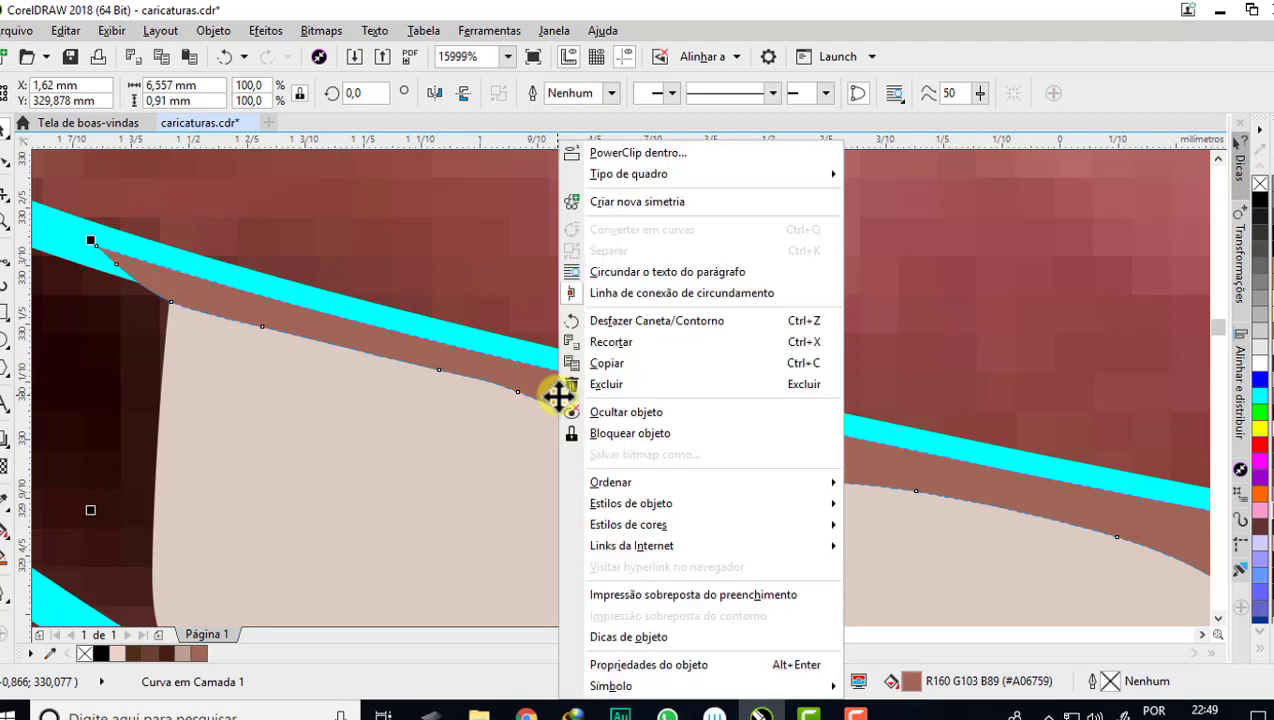
left_click(620, 151)
left_click(62, 374)
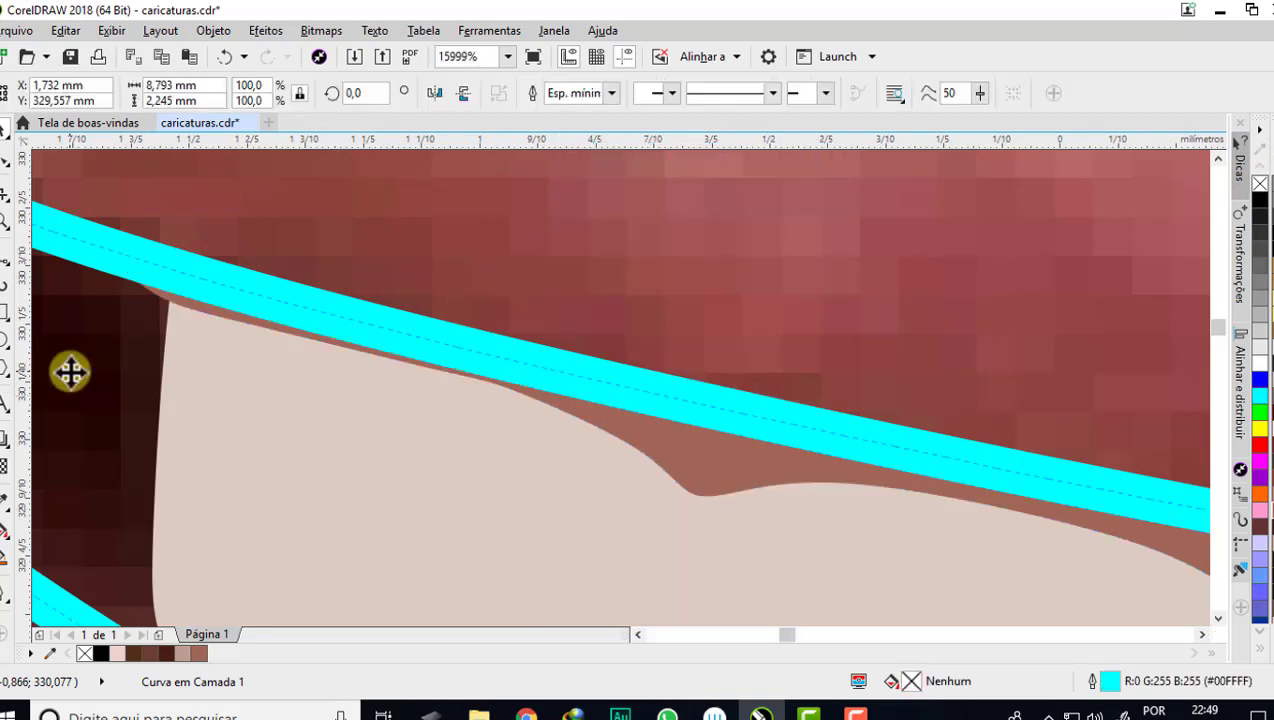
scroll(370, 319, "down", 2)
scroll(401, 309, "down", 1)
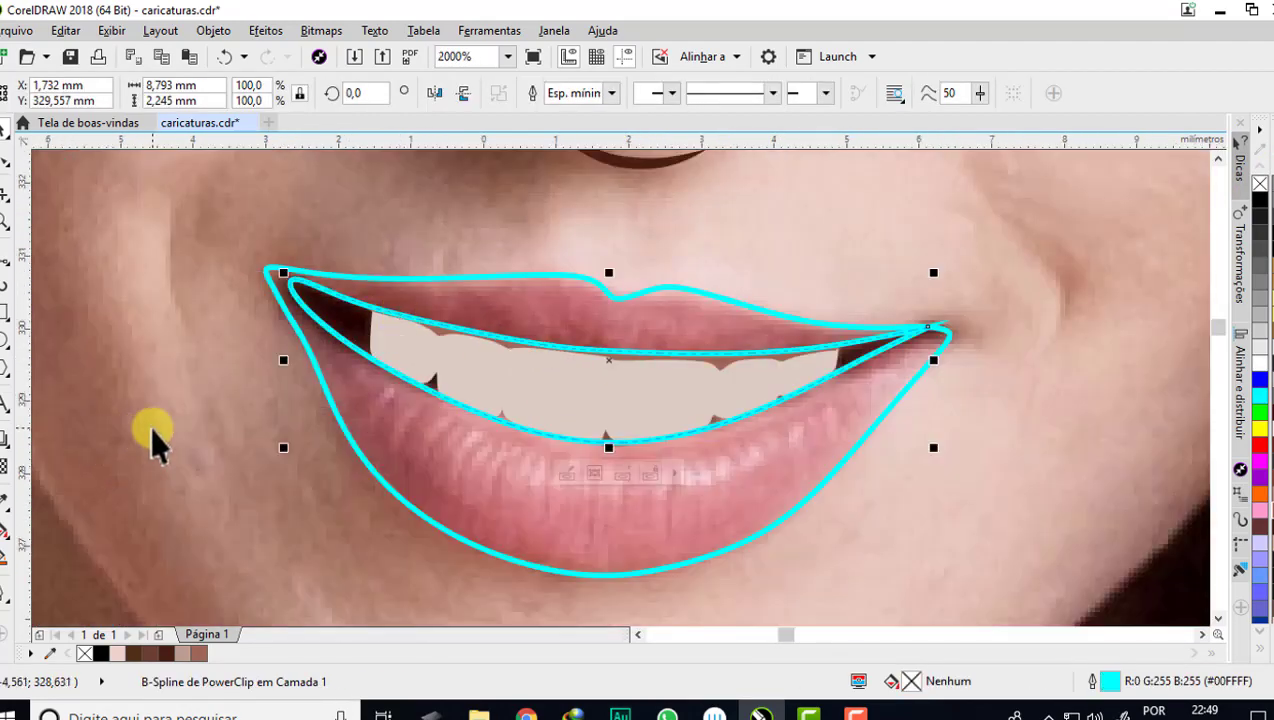
key("Escape")
scroll(480, 413, "down", 1)
scroll(494, 400, "up", 1)
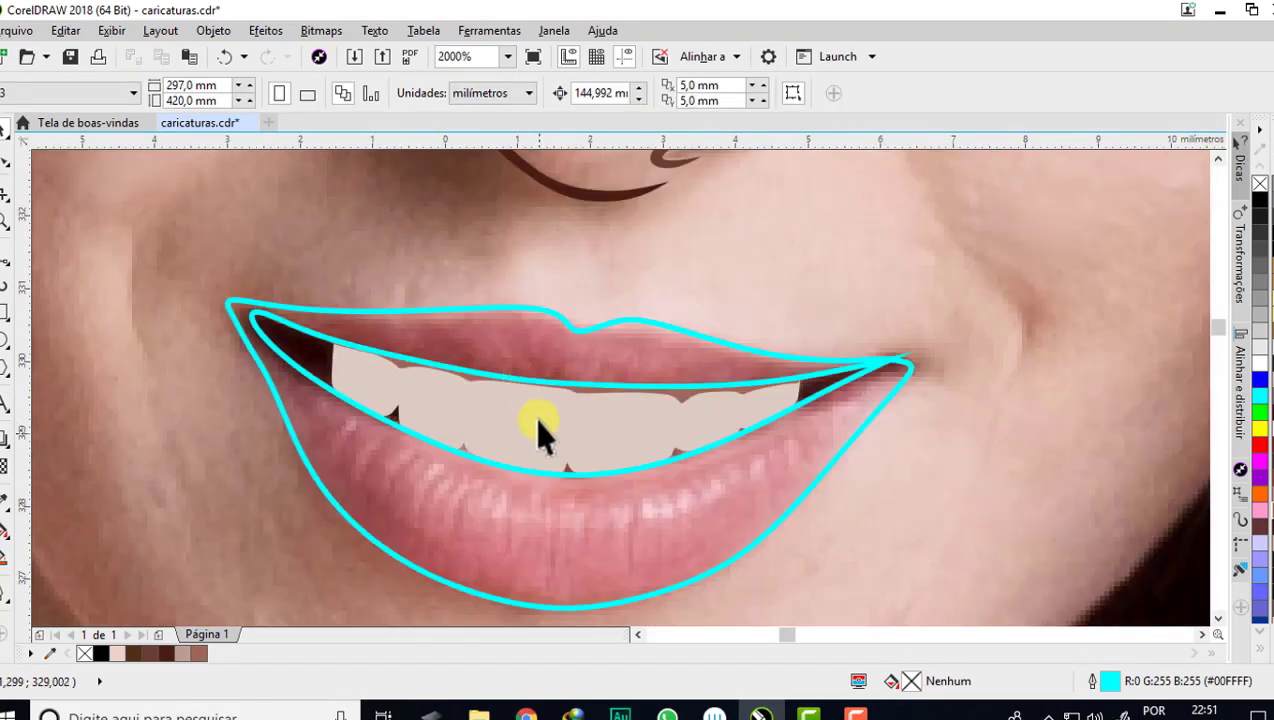
- Fill the inner mouth with near-black #1F0300 sampled from the lip corner and remove its outline
left_click(6, 493)
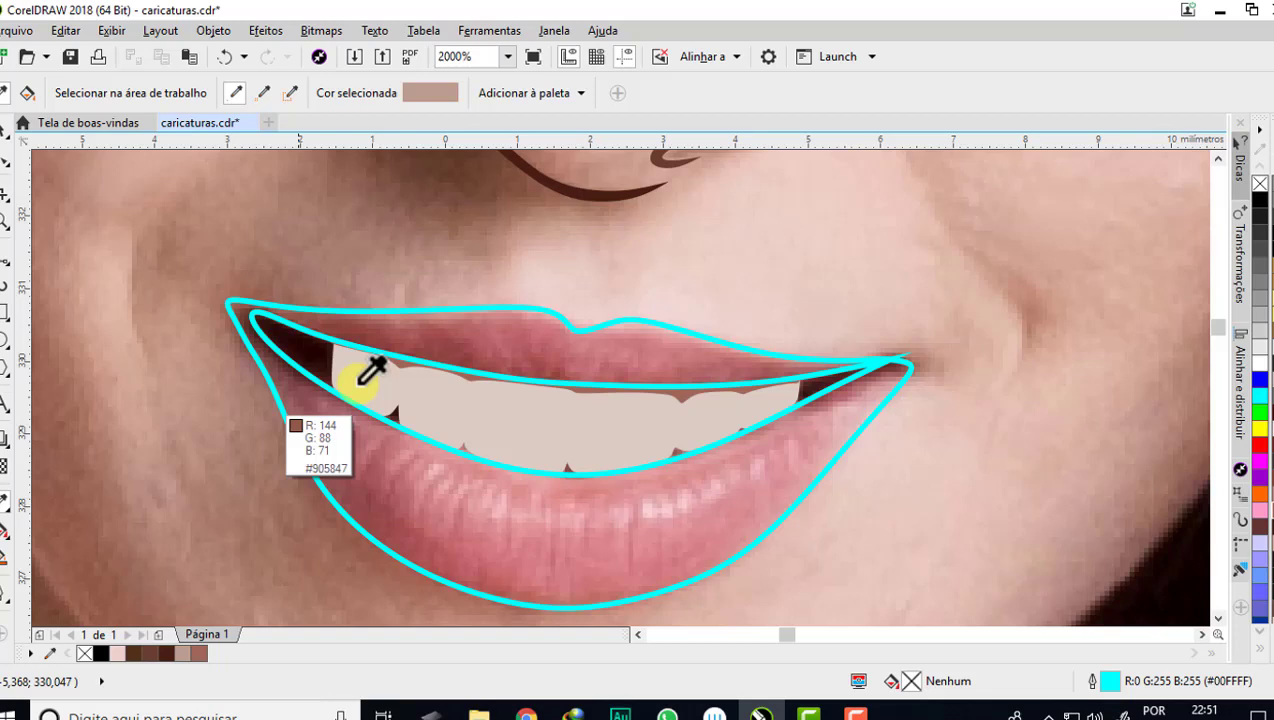
left_click(318, 350)
left_click(303, 345)
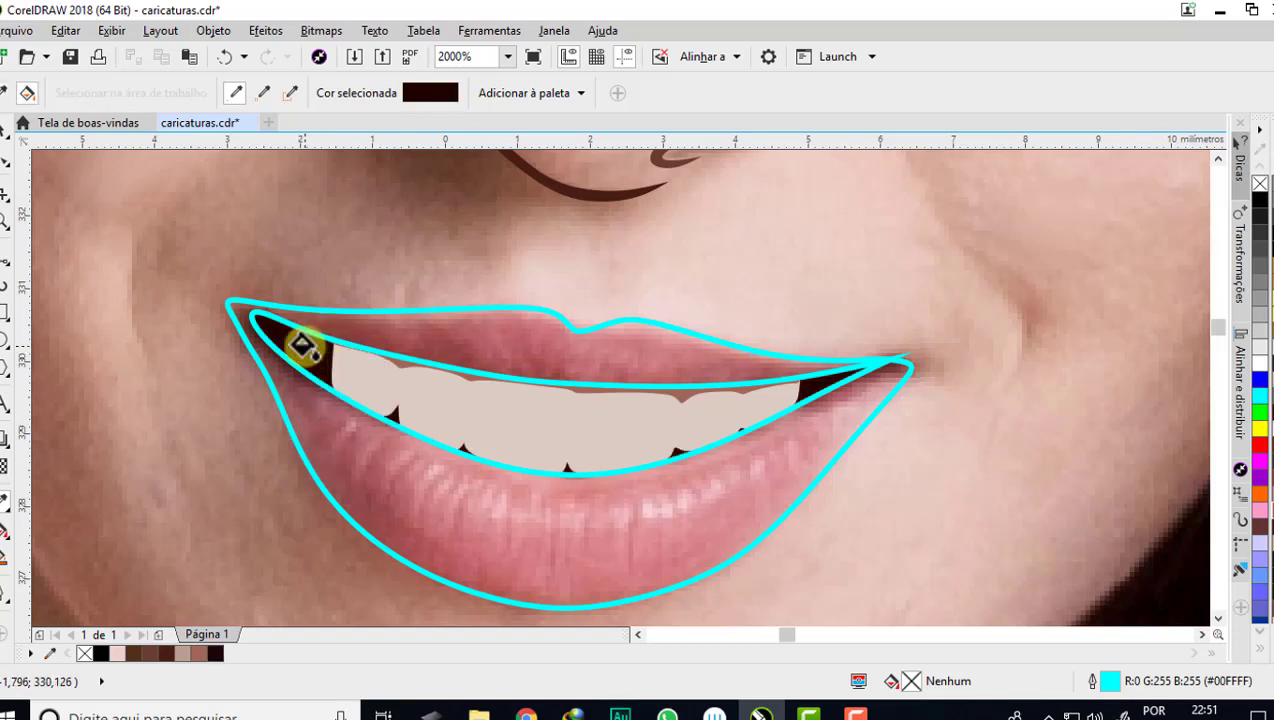
left_click(6, 130)
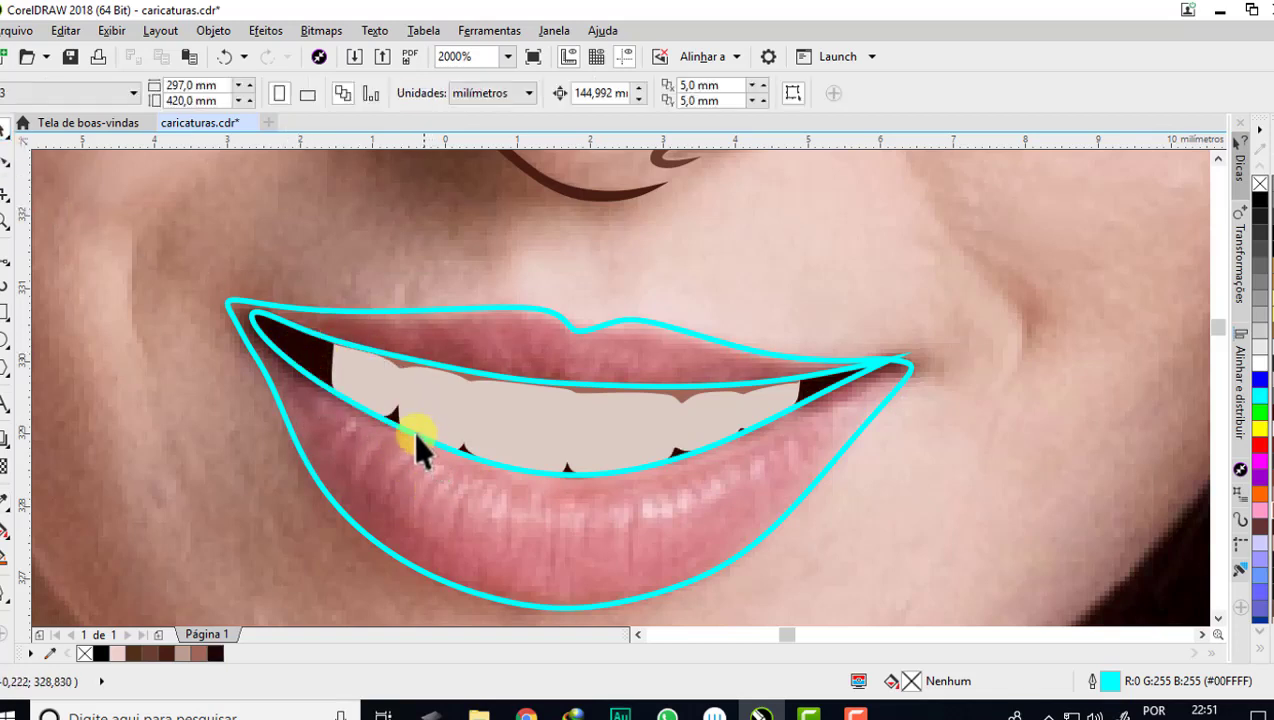
left_click(416, 438)
right_click(1259, 186)
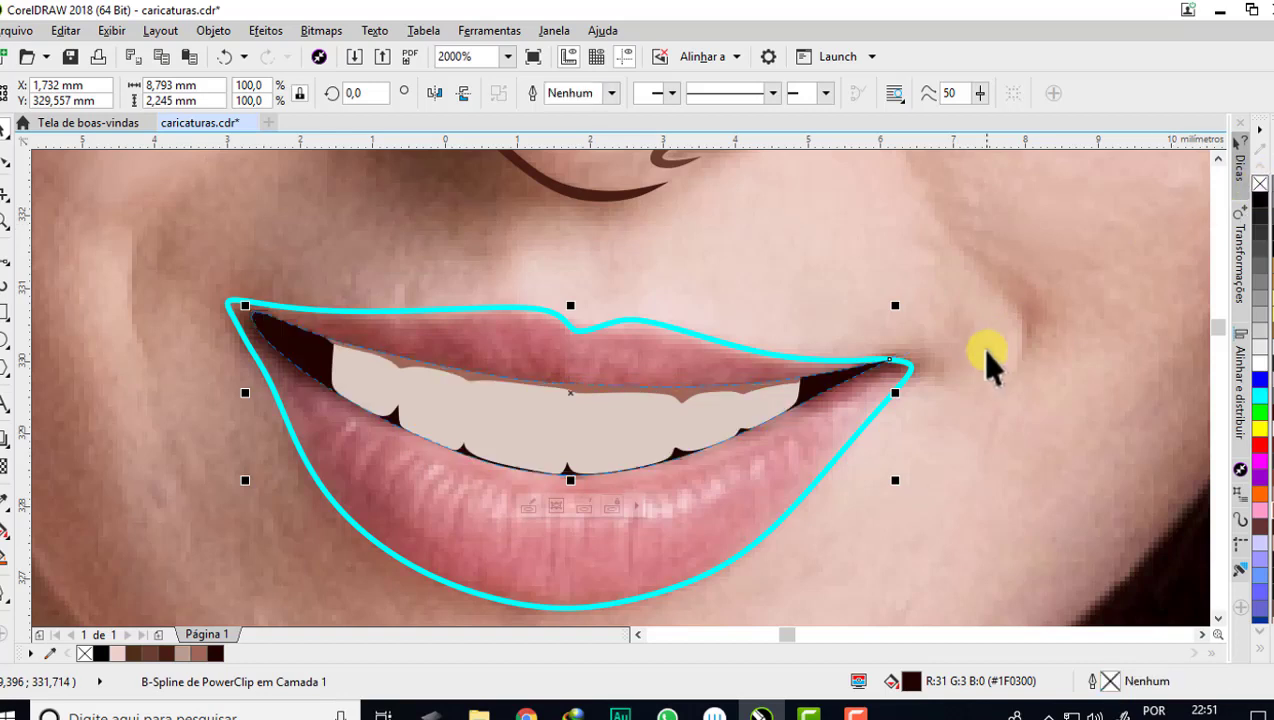
key("Escape")
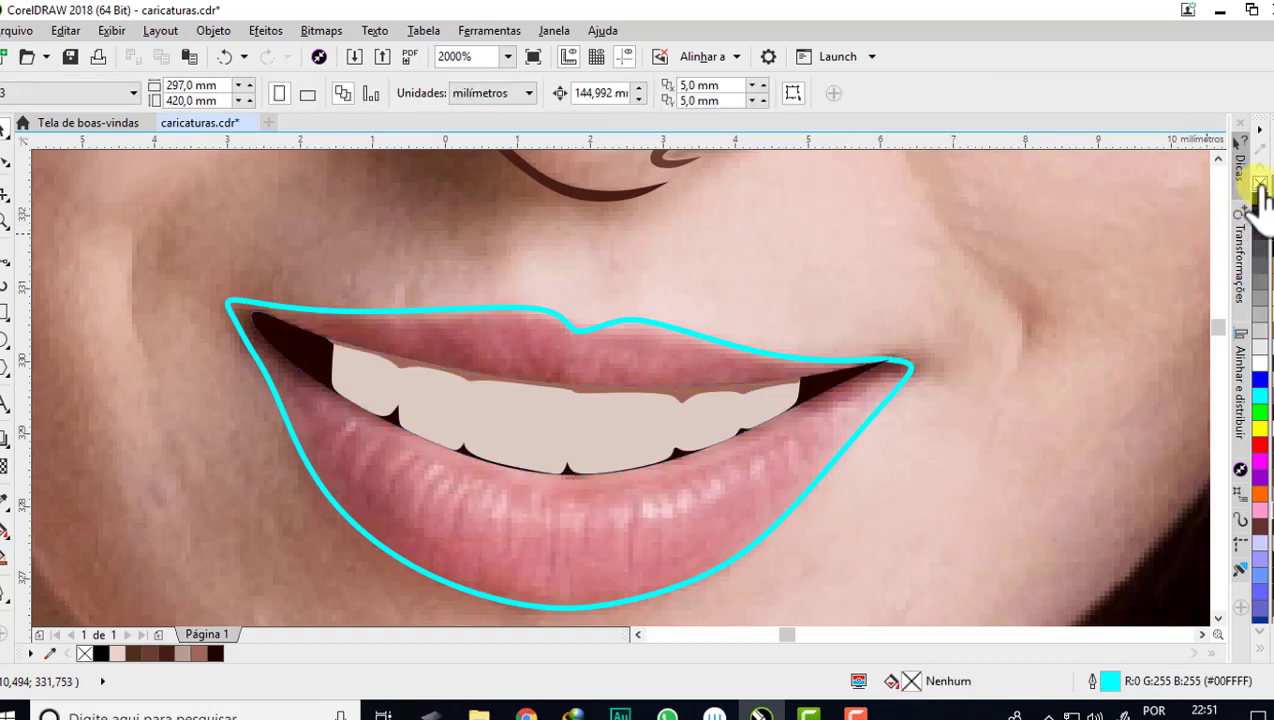
- Trace a closed B-spline shape around the mouth corner
scroll(344, 319, "down", 2)
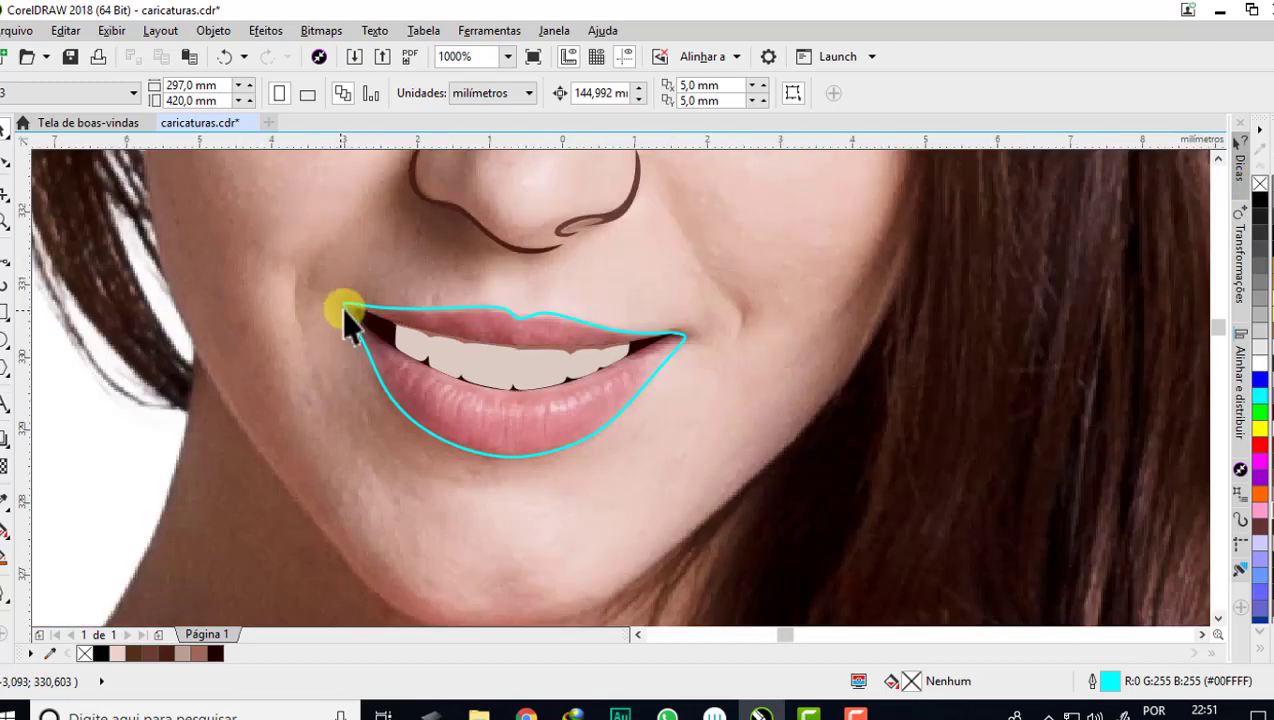
scroll(355, 304, "up", 2)
scroll(351, 298, "up", 2)
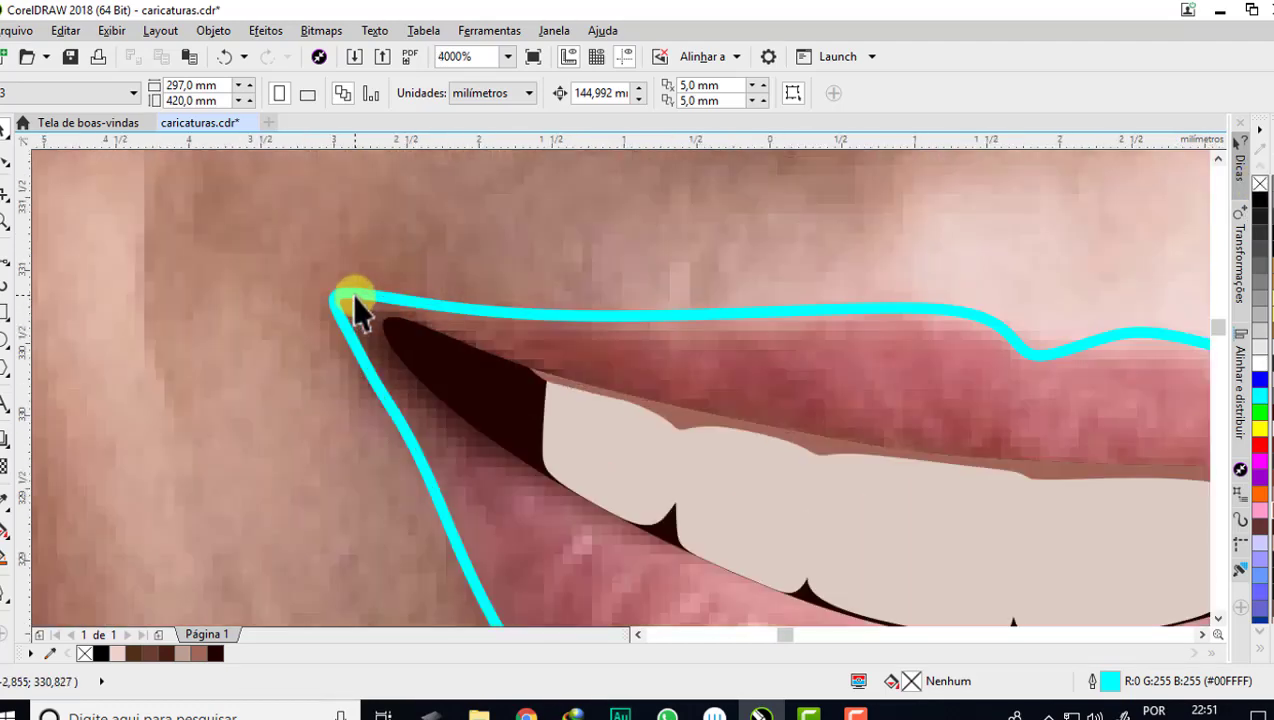
left_click(351, 294)
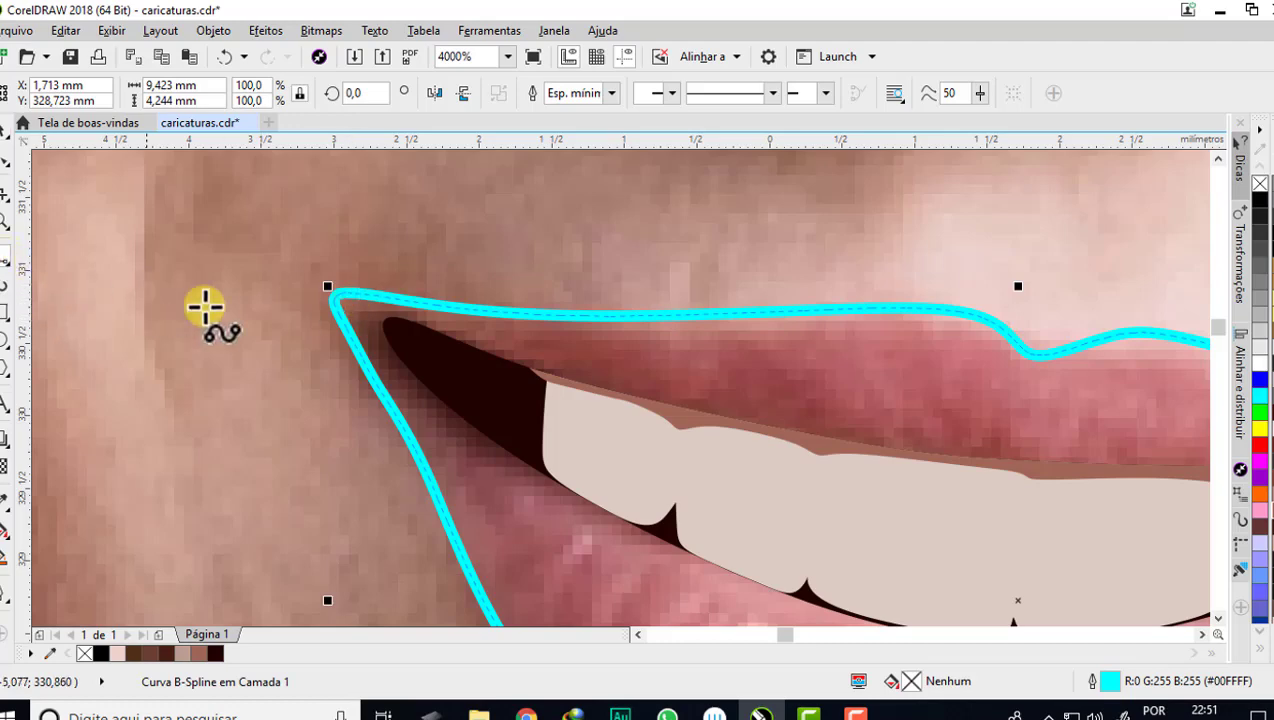
scroll(250, 296, "down", 2)
scroll(250, 296, "down", 4)
scroll(428, 310, "up", 2)
scroll(428, 310, "up", 1)
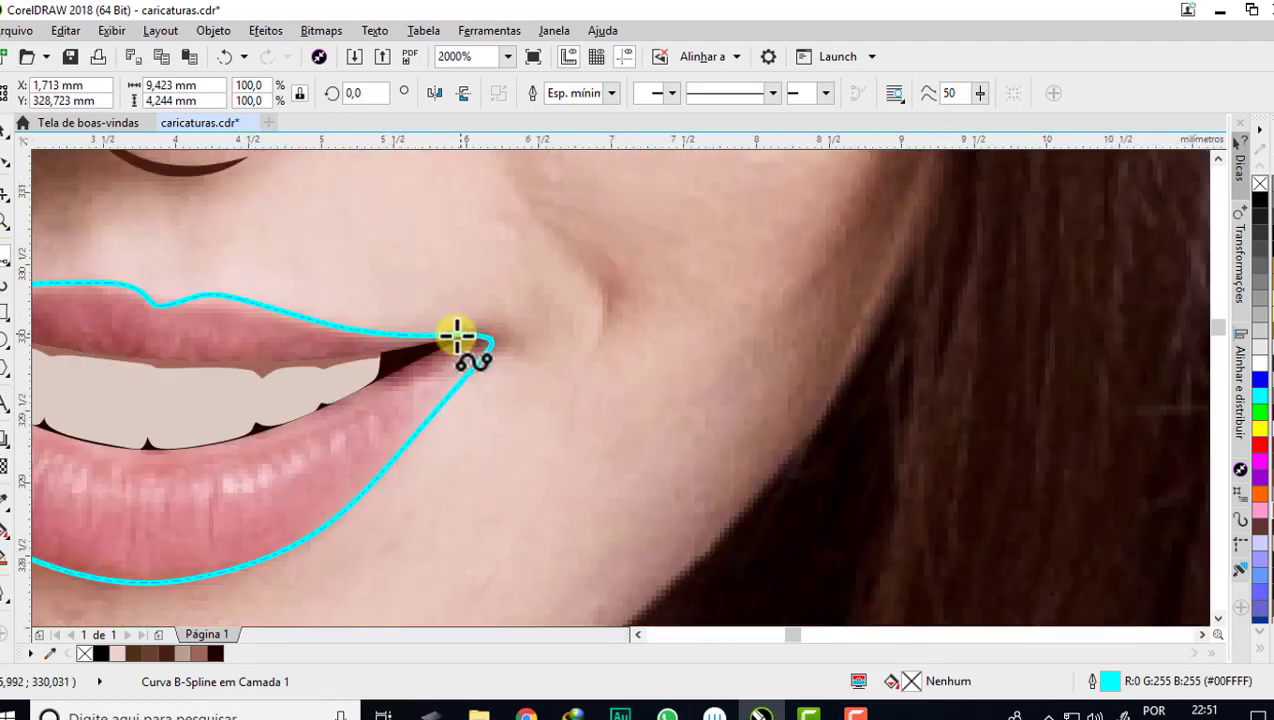
scroll(455, 333, "up", 1)
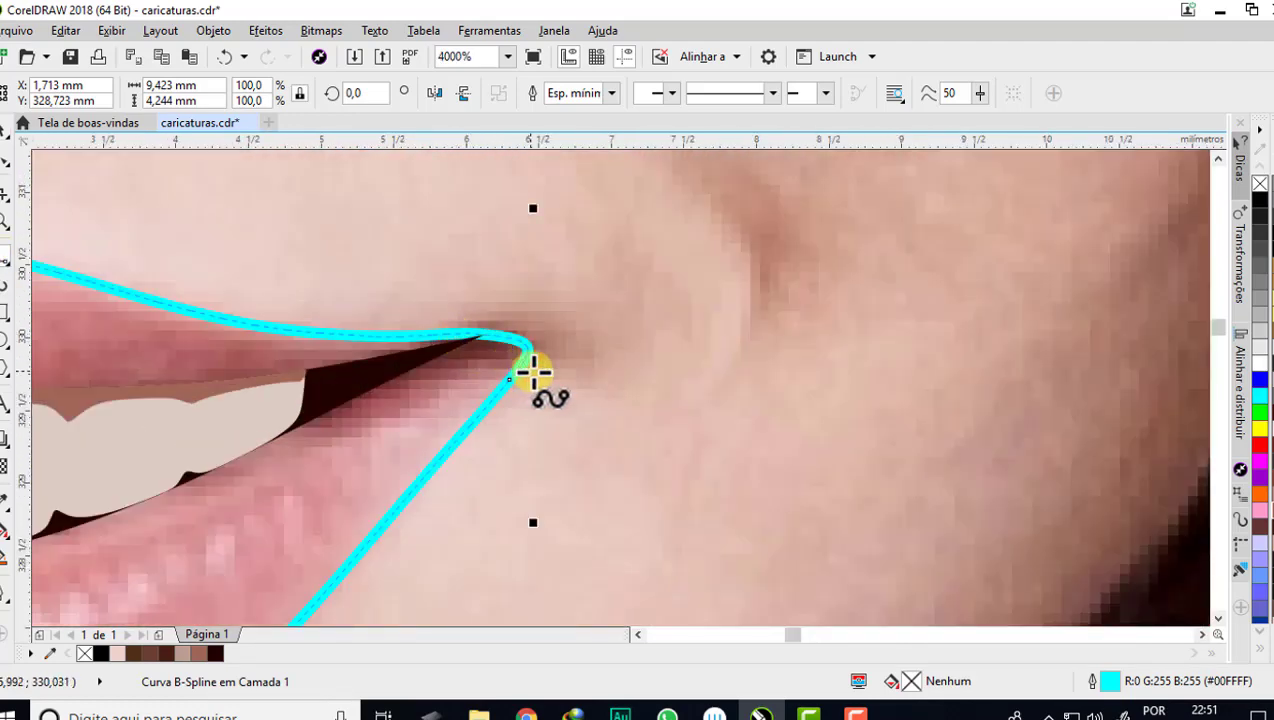
left_click(368, 390)
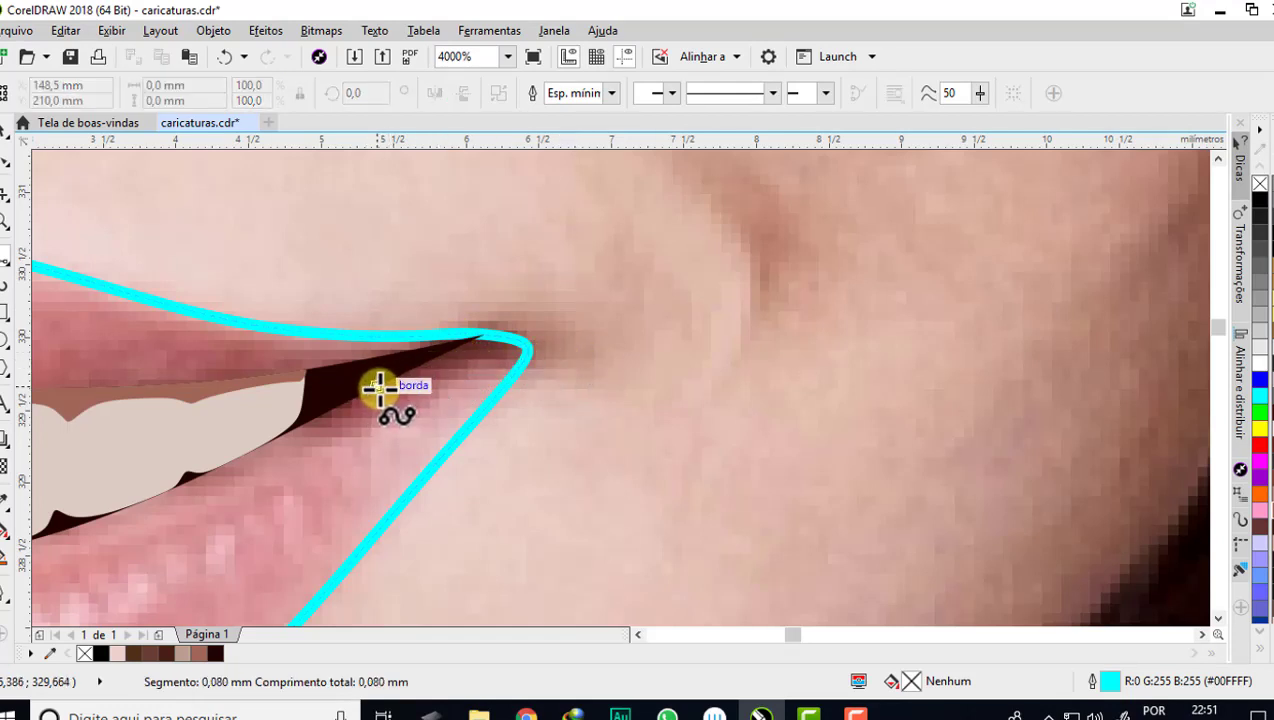
left_click(467, 354)
left_click(565, 377)
left_click(538, 298)
left_click(486, 320)
left_click(368, 390)
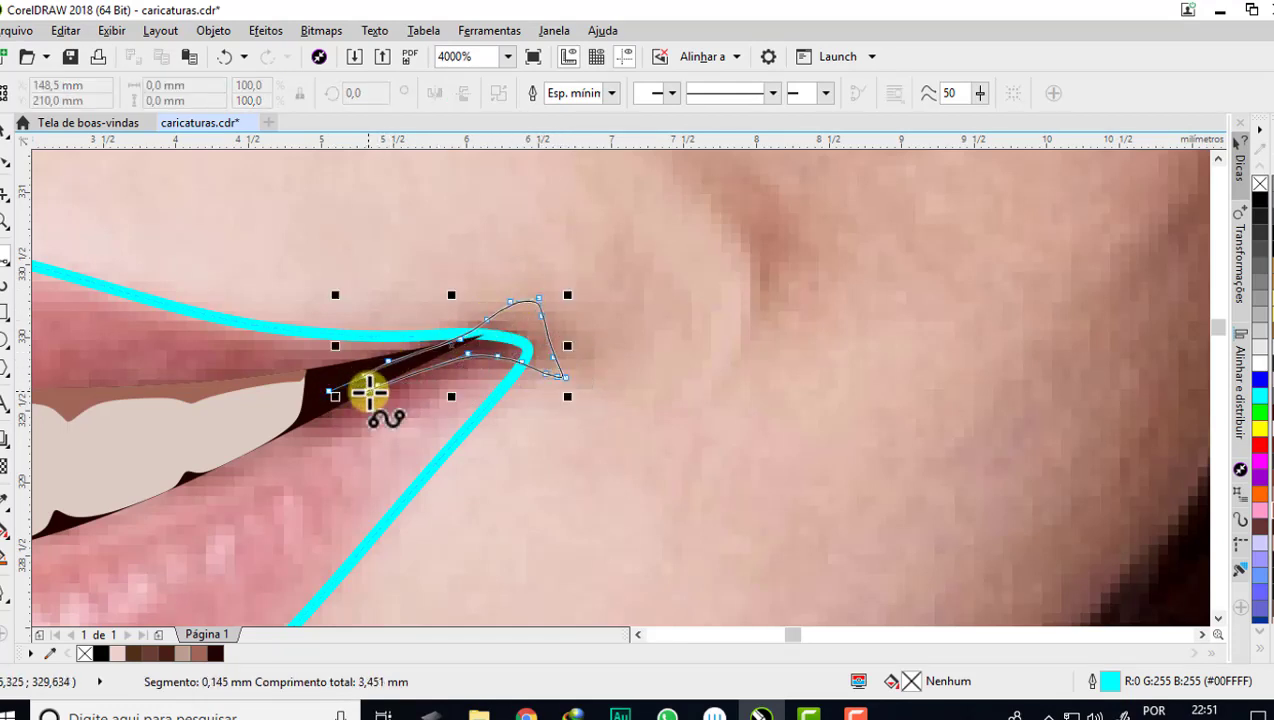
- Fill the corner shape with dark #1F0300 and reshape its tip
key("i")
left_click(390, 380)
left_click(412, 370)
scroll(545, 296, "down", 1)
left_click(8, 135)
scroll(487, 367, "up", 2)
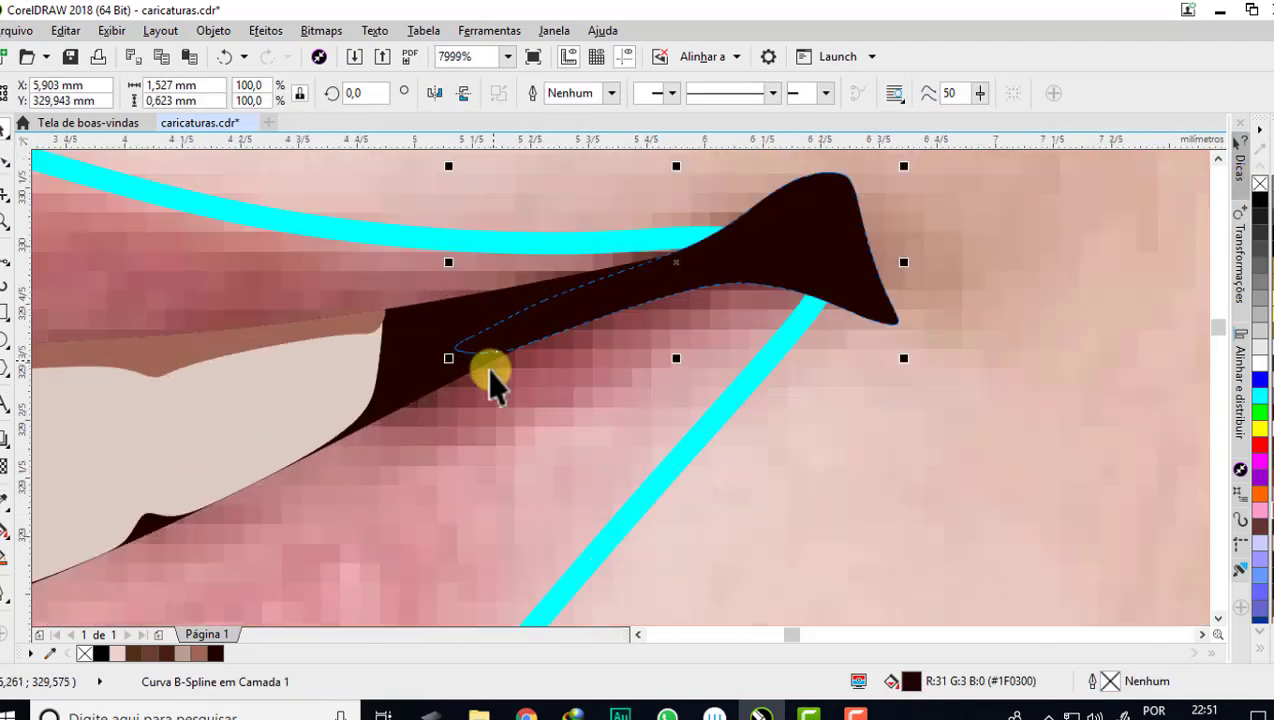
left_click_drag(676, 262, 754, 250)
scroll(475, 242, "down", 2)
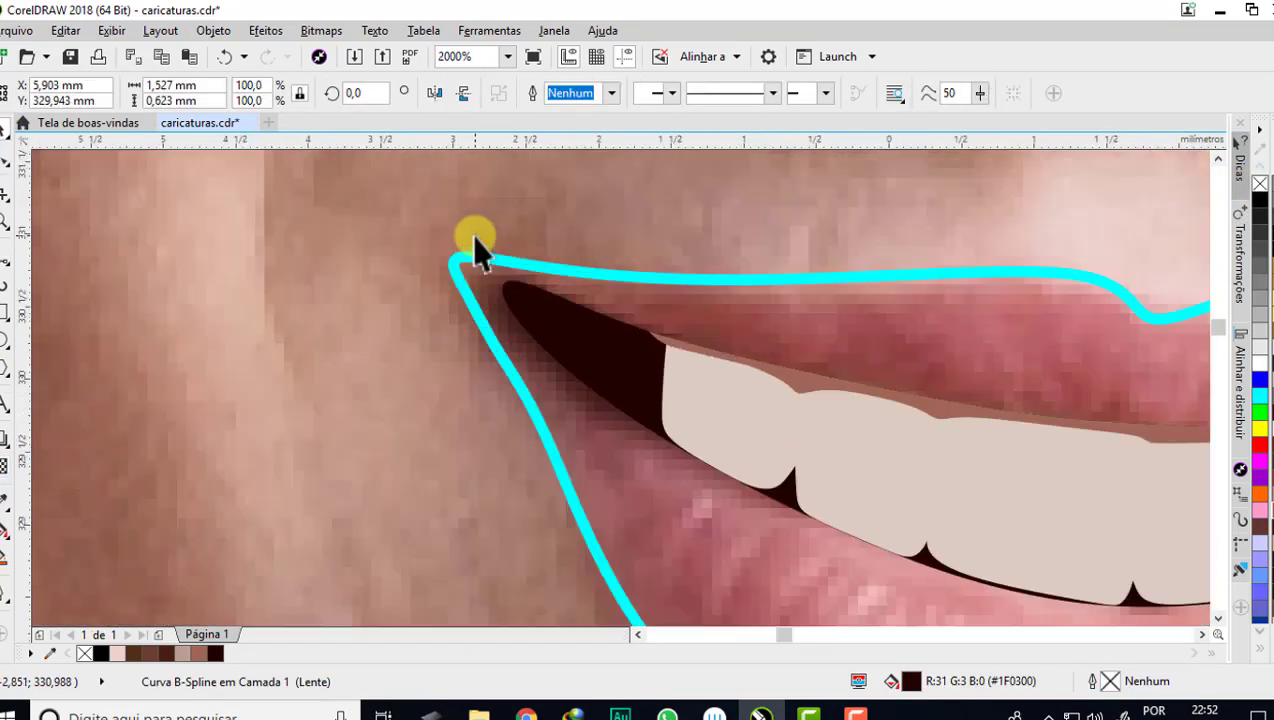
- Draw a second, smaller closed shape at the mouth corner
left_click(540, 288)
left_click(460, 238)
left_click(469, 307)
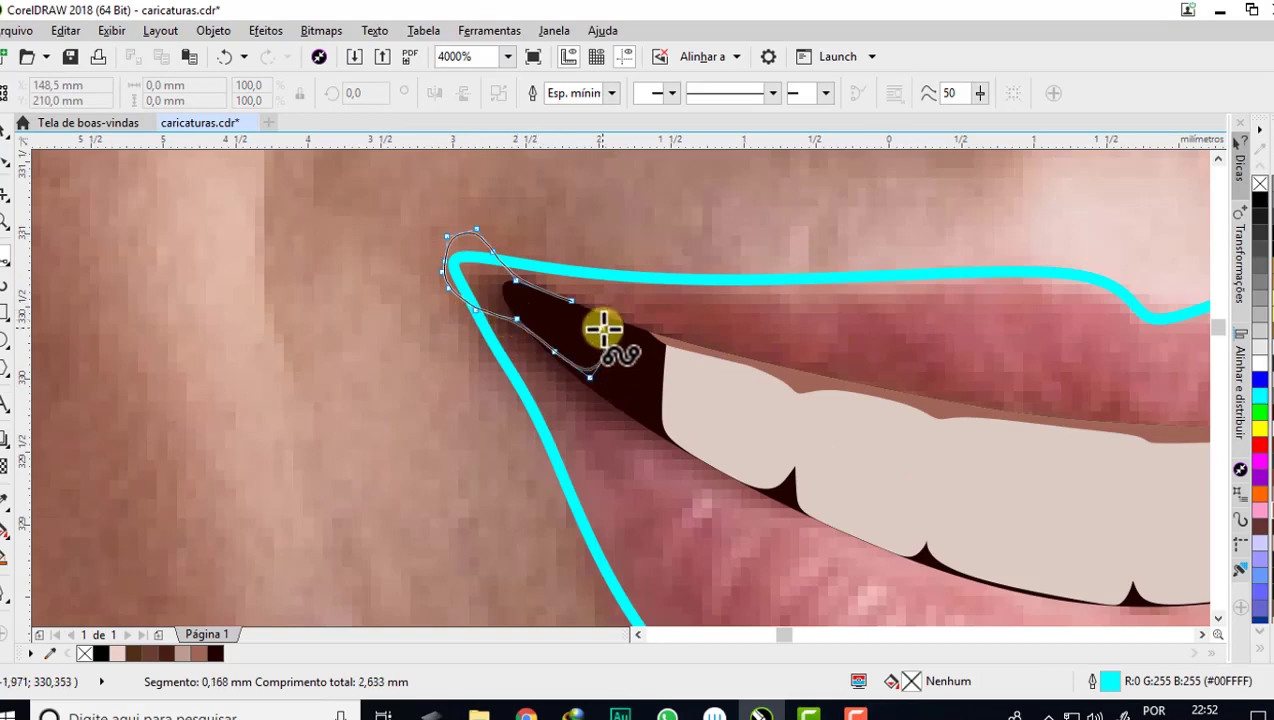
left_click(603, 355)
left_click(540, 288)
- Fade the smaller corner shape out with a linear transparency gradient
left_click(4, 465)
left_click_drag(550, 320, 360, 225)
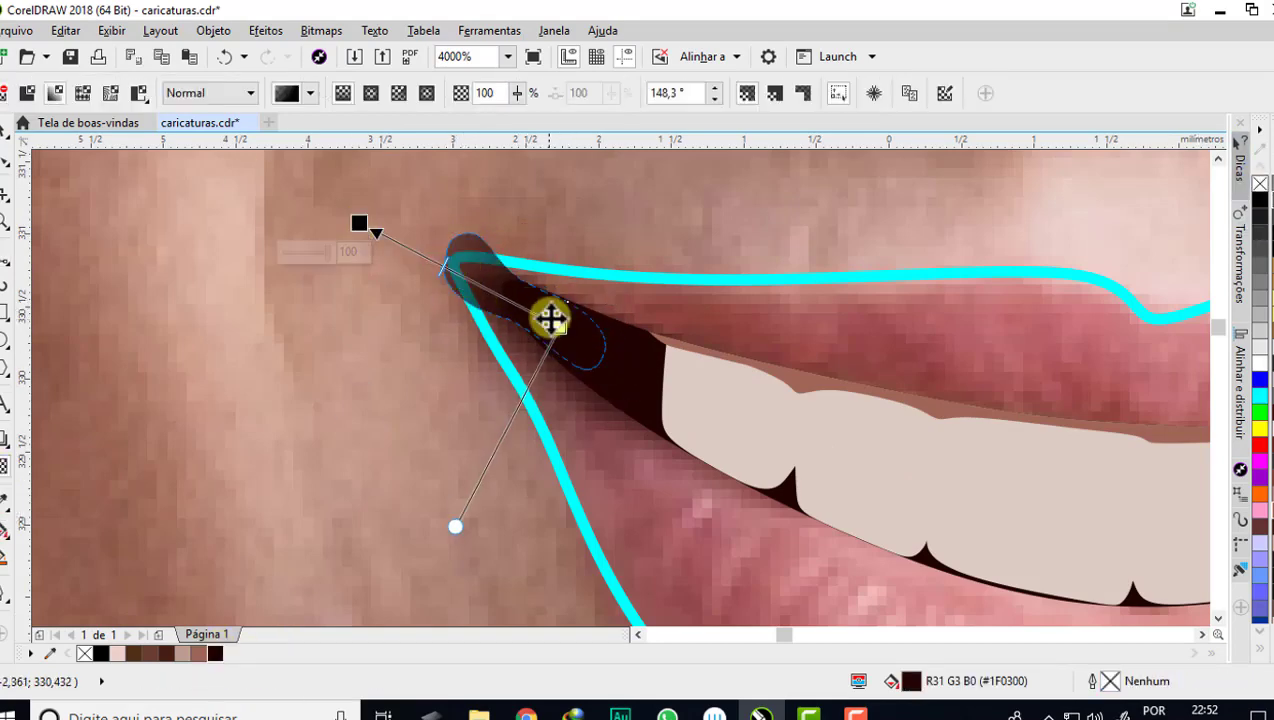
key("space")
scroll(395, 300, "down", 3)
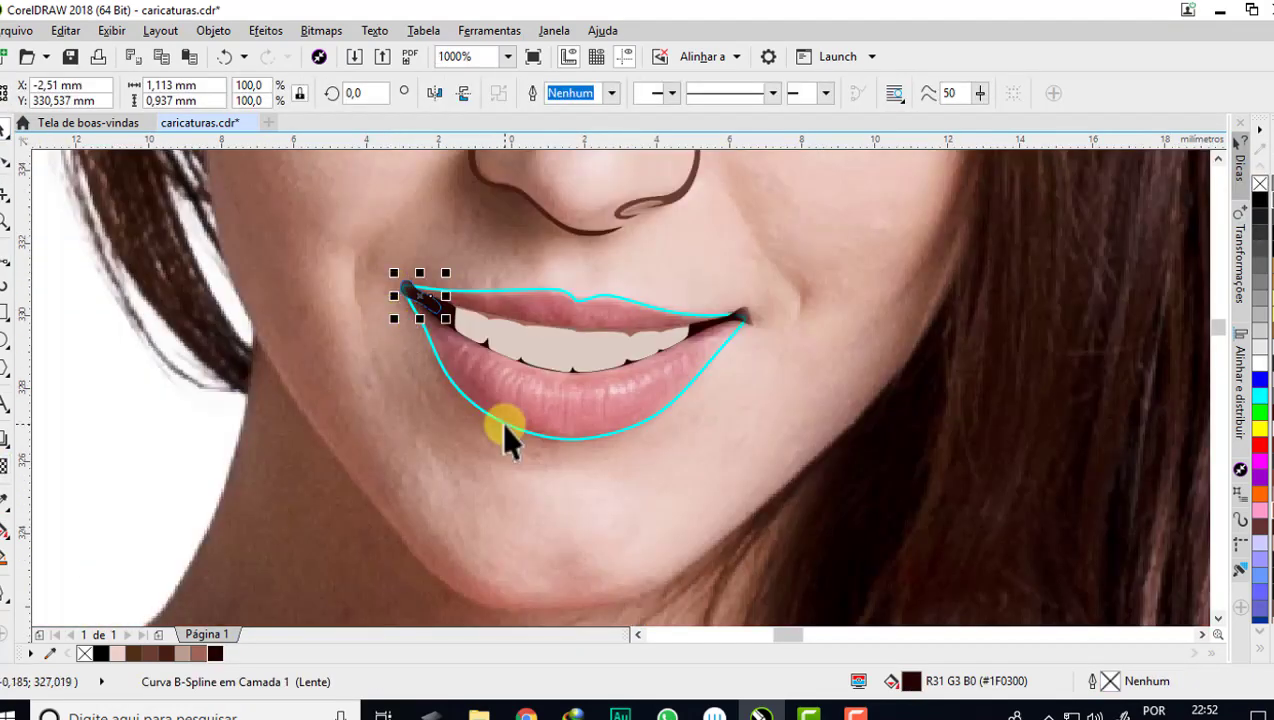
scroll(521, 400, "up", 1)
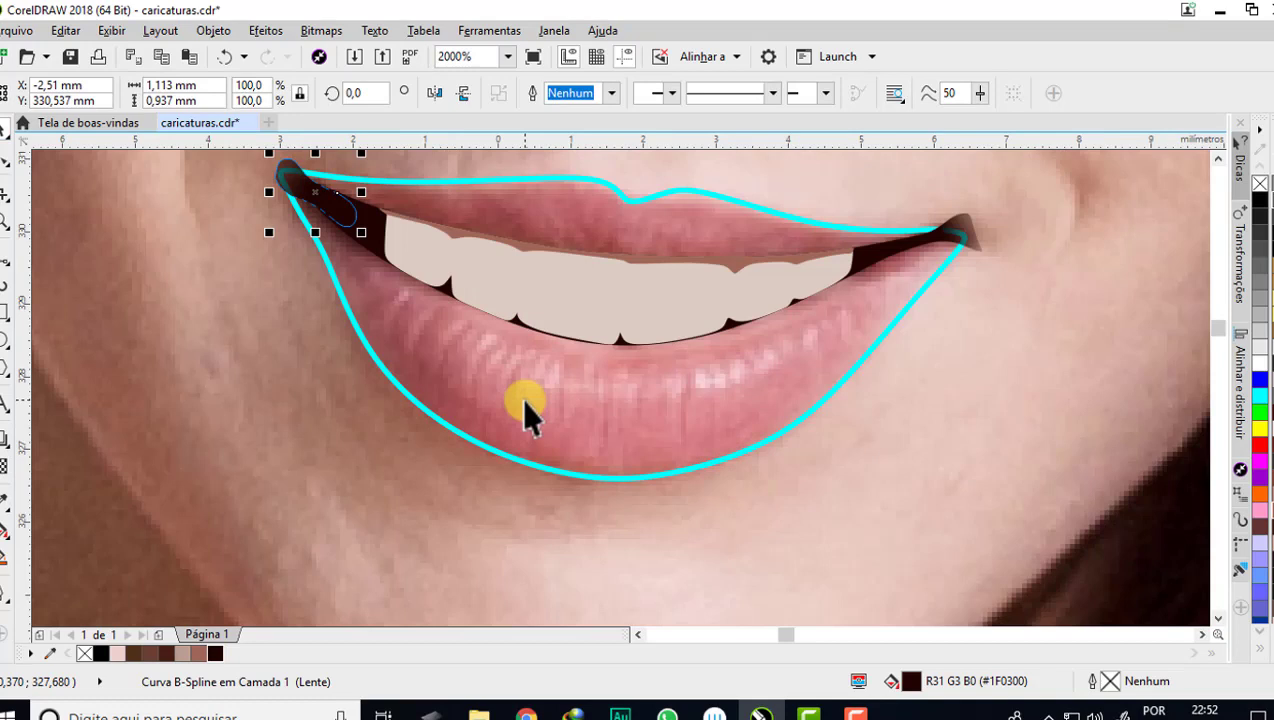
left_click(5, 500)
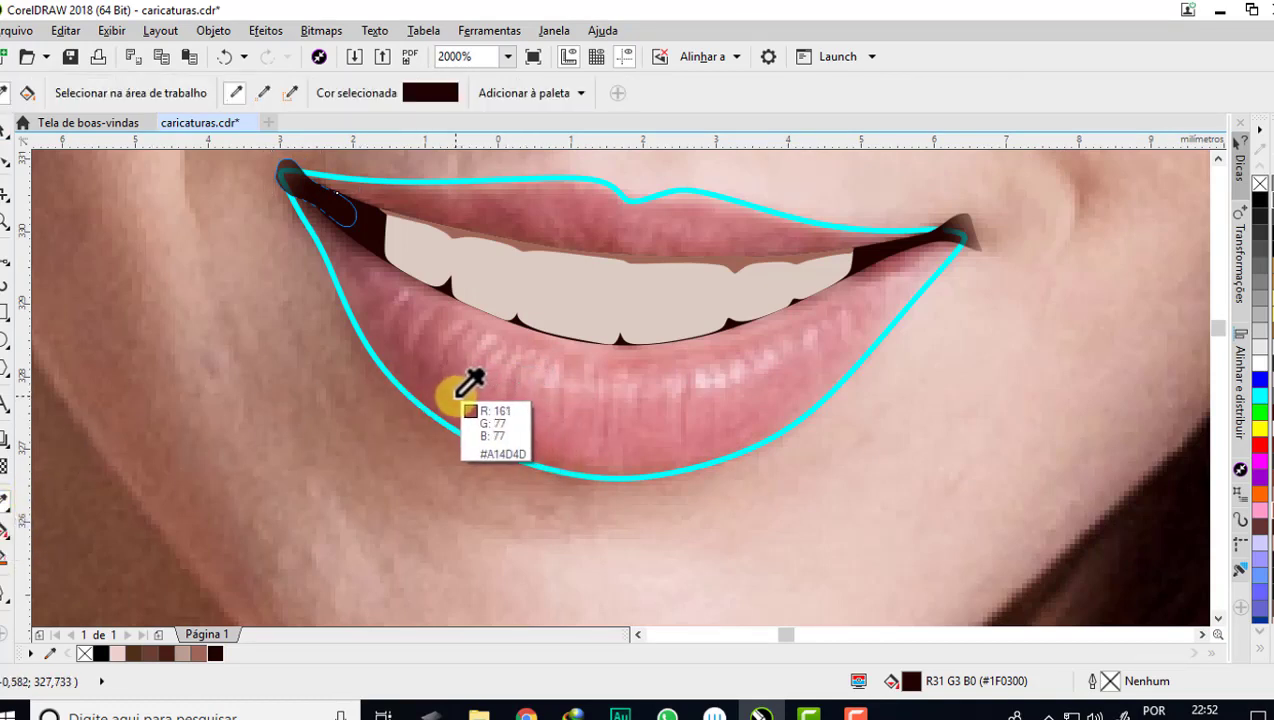
- Fill the lip shape with reddish #A14D4D sampled from the photo's lips
left_click(456, 393)
left_click(452, 396)
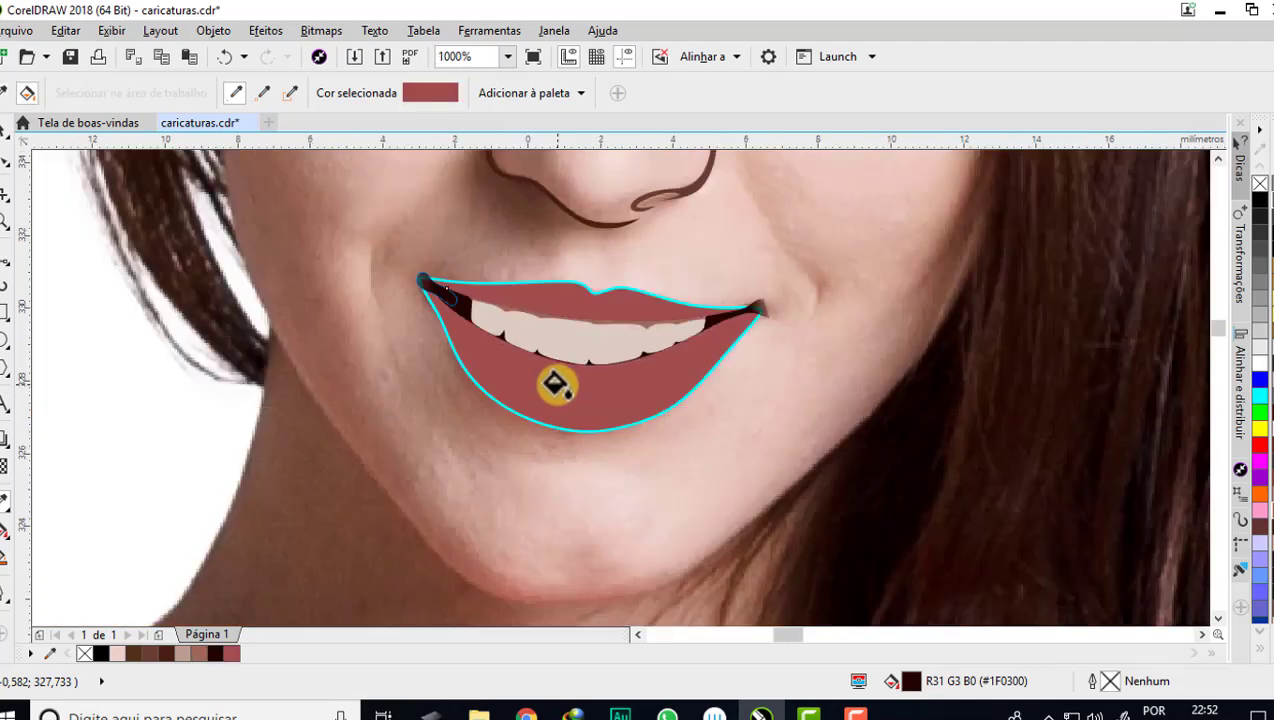
scroll(554, 384, "down", 3)
left_click(5, 130)
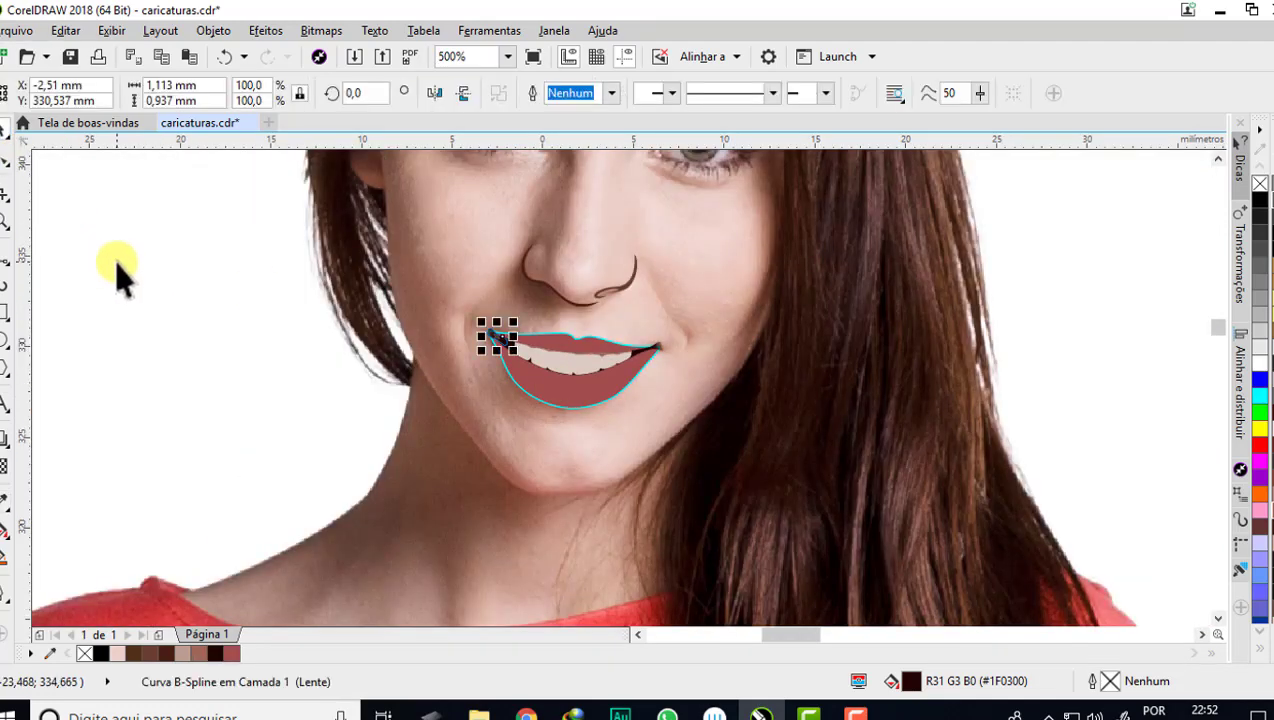
left_click(114, 276)
scroll(501, 380, "up", 3)
left_click(533, 386)
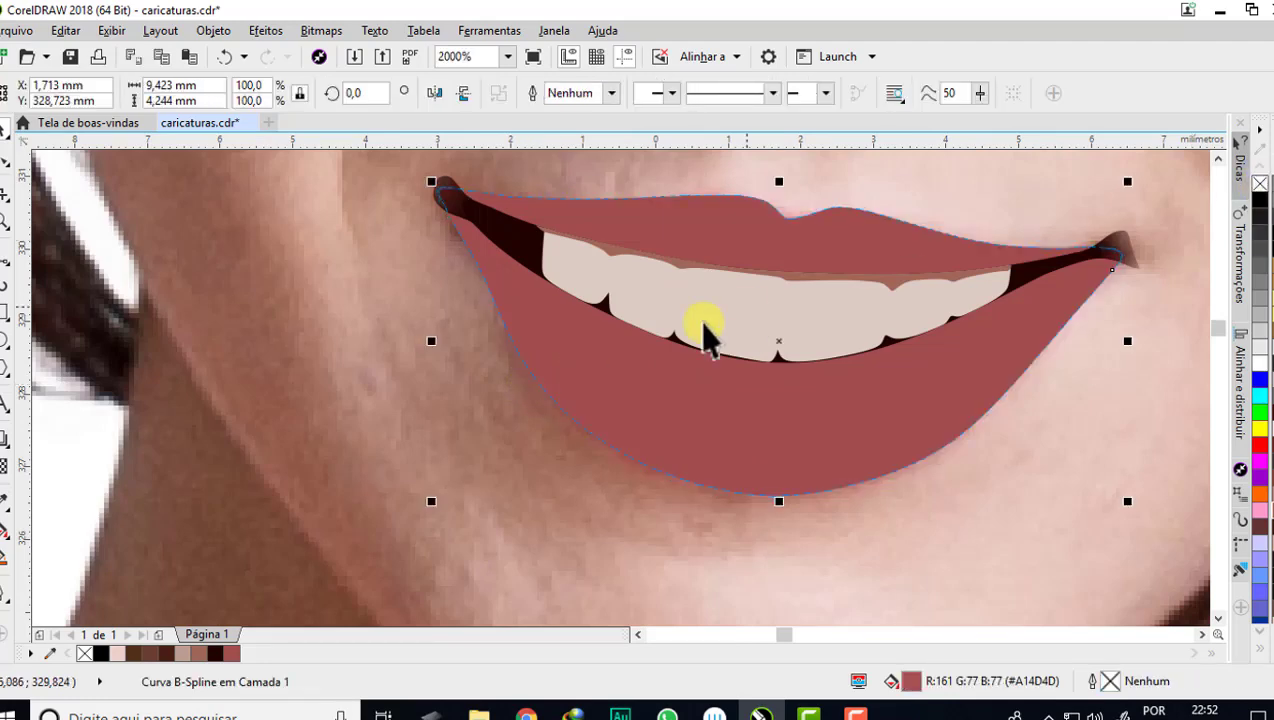
scroll(703, 327, "down", 2)
scroll(643, 336, "down", 2)
left_click(373, 407)
scroll(708, 325, "up", 1)
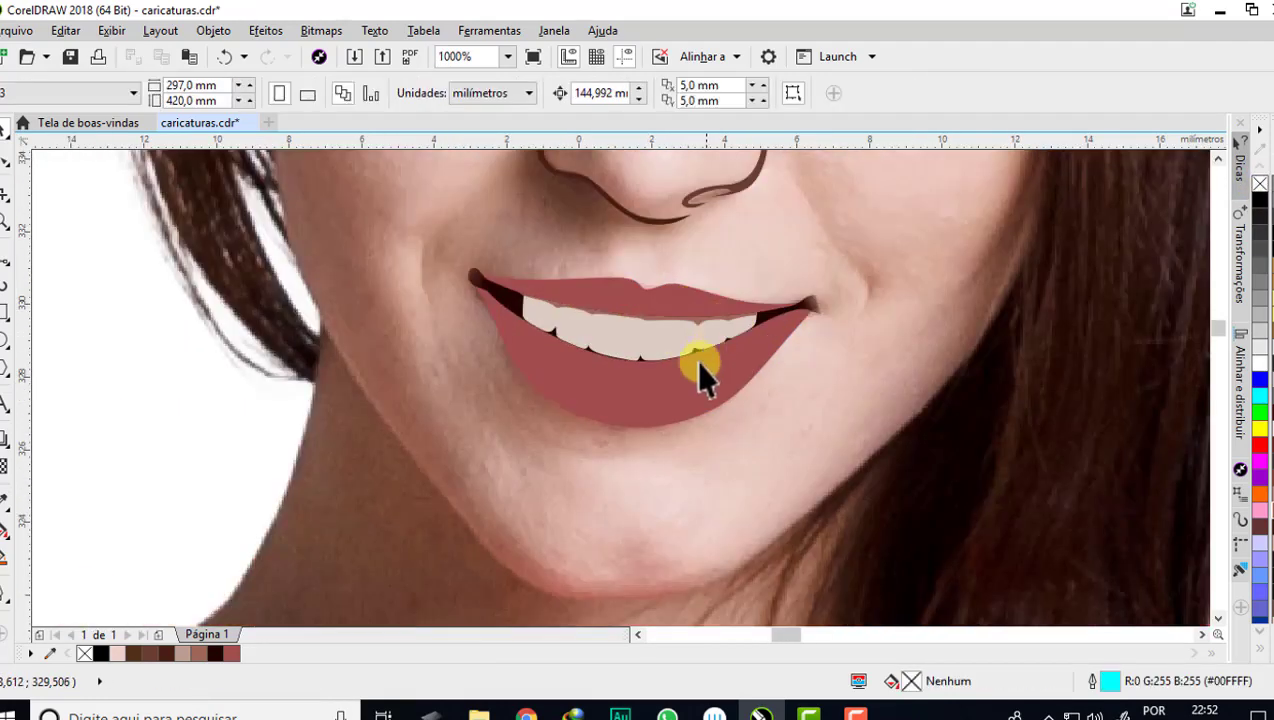
scroll(697, 370, "up", 1)
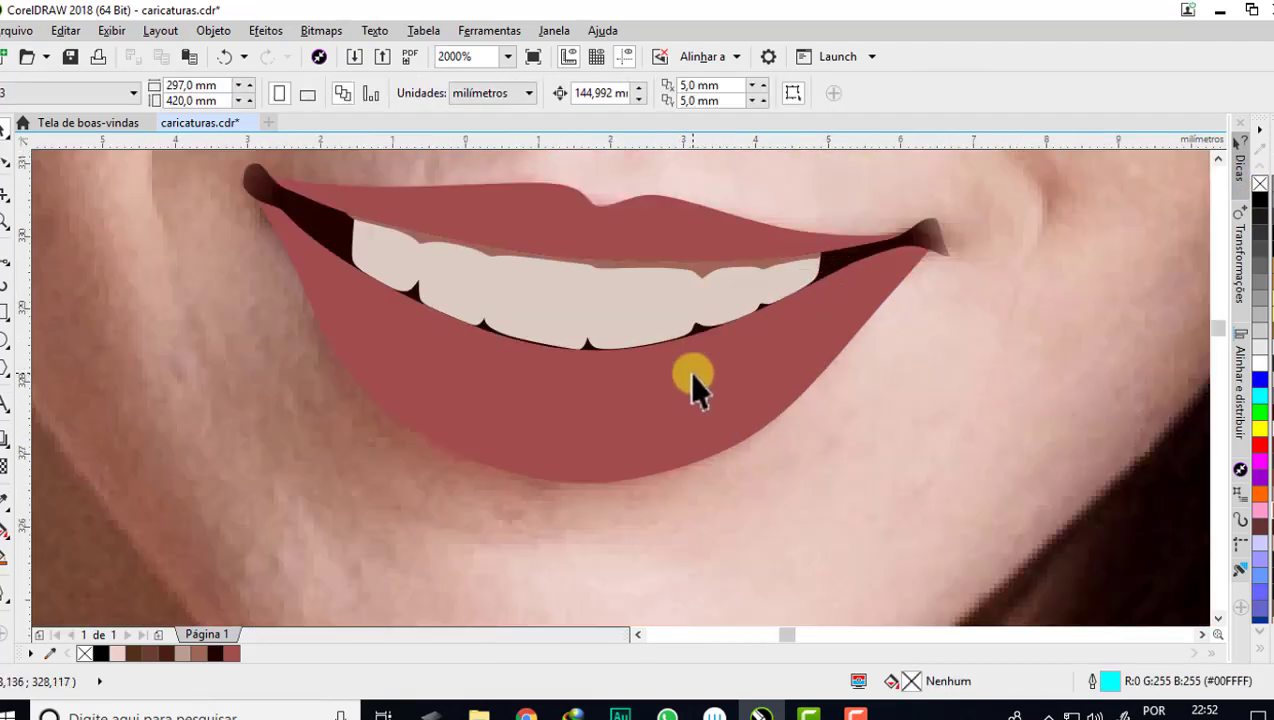
- Draw a B-spline shadow crescent under the lower lip and fill it dark brown
left_click(8, 262)
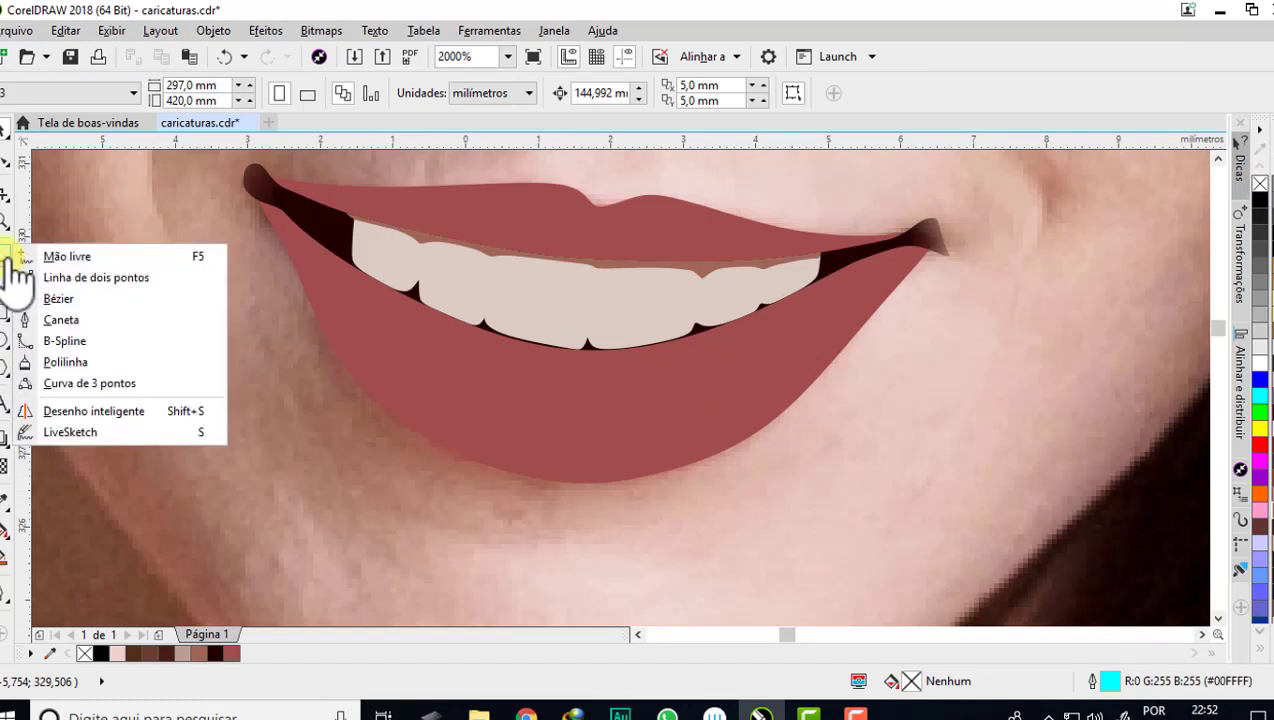
left_click(58, 341)
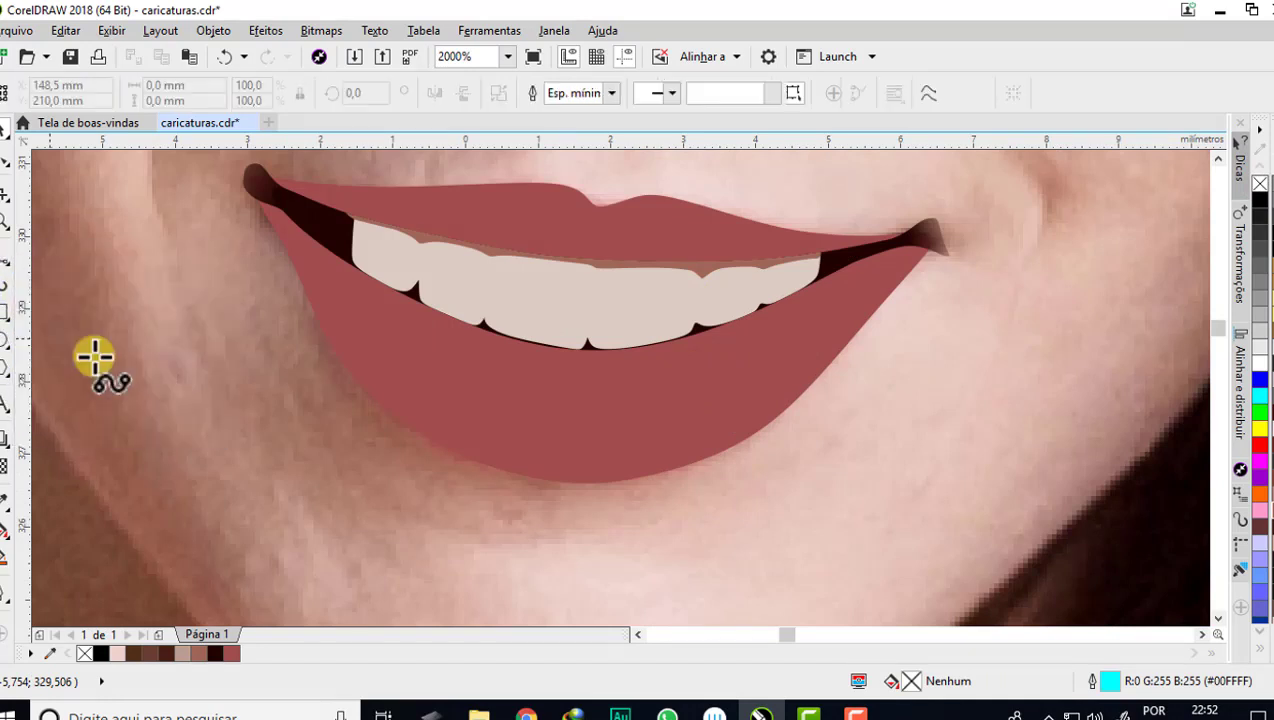
left_click(814, 380)
left_click(741, 440)
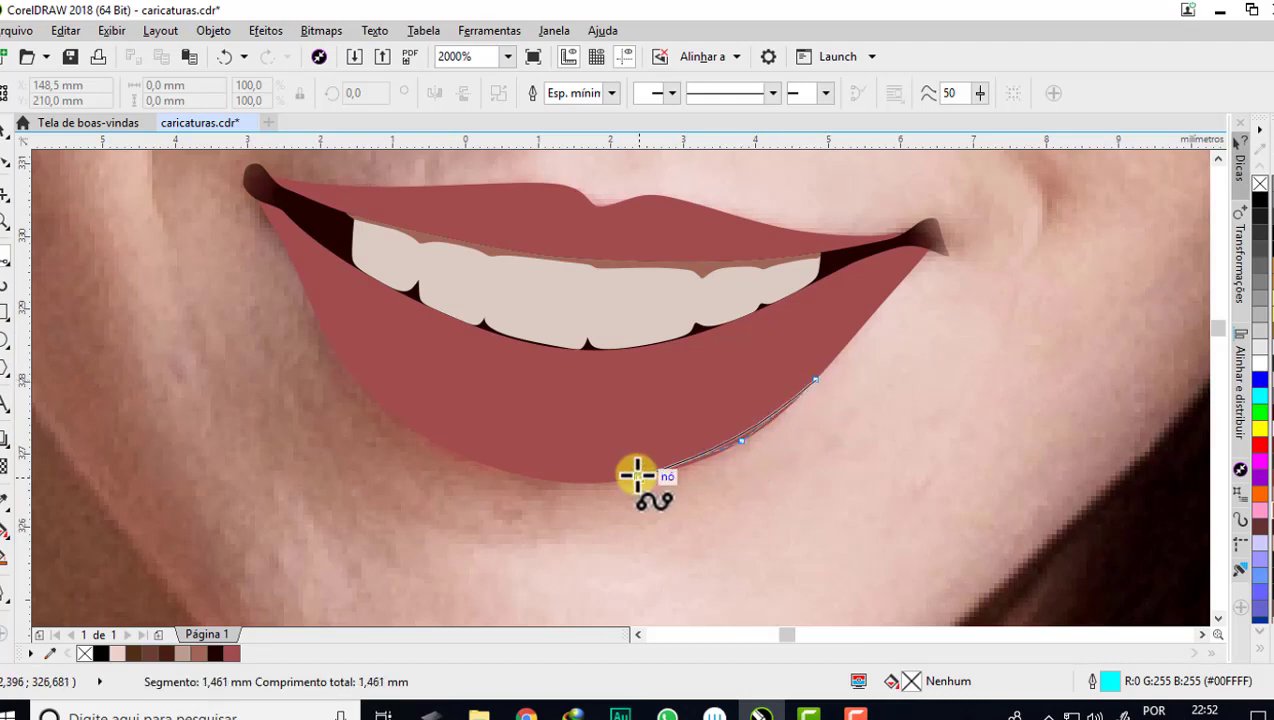
left_click(639, 477)
left_click(562, 481)
left_click(483, 464)
left_click(412, 433)
left_click(333, 378)
left_click(316, 317)
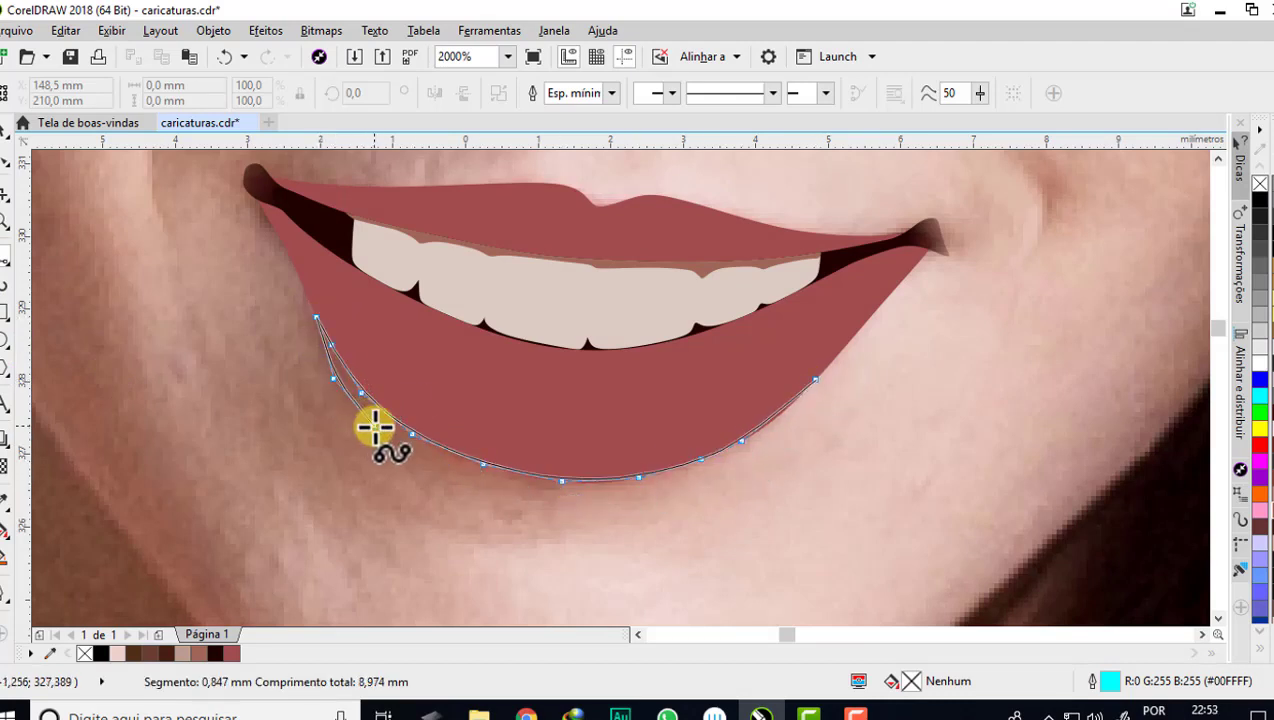
left_click(440, 470)
left_click(600, 495)
left_click(740, 455)
left_click(816, 380)
left_click(120, 653)
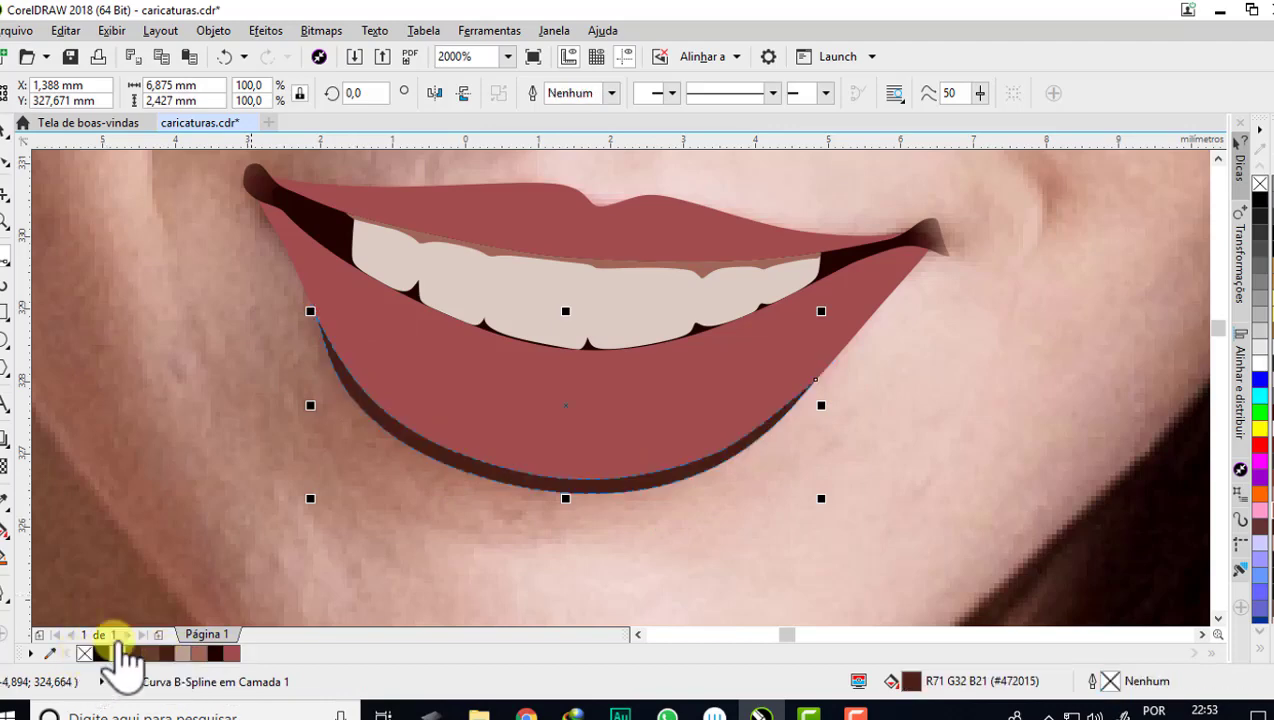
scroll(648, 356, "up", 2)
- Trace a thin closed B-spline shape along the upper lip's top edge
left_click(643, 353)
left_click(538, 375)
left_click(441, 330)
left_click(337, 329)
left_click(255, 332)
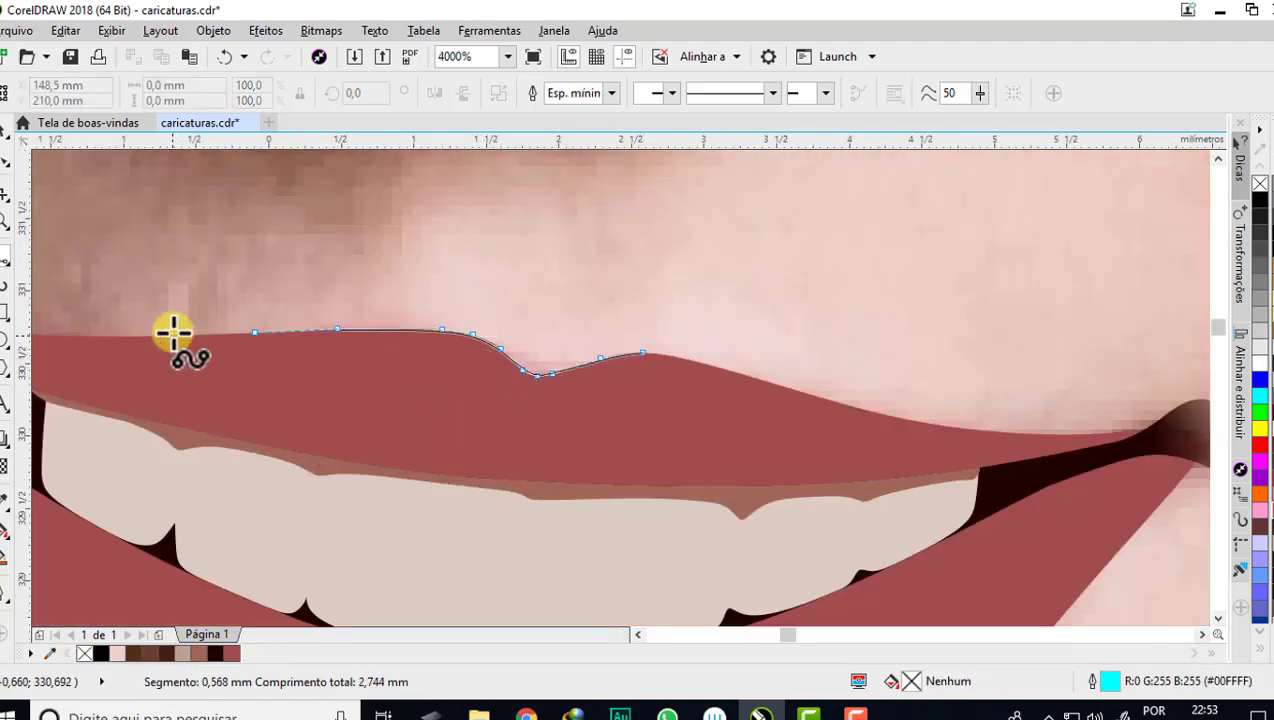
left_click(173, 335)
left_click(417, 313)
left_click(547, 363)
left_click(671, 340)
left_click(765, 367)
left_click(909, 411)
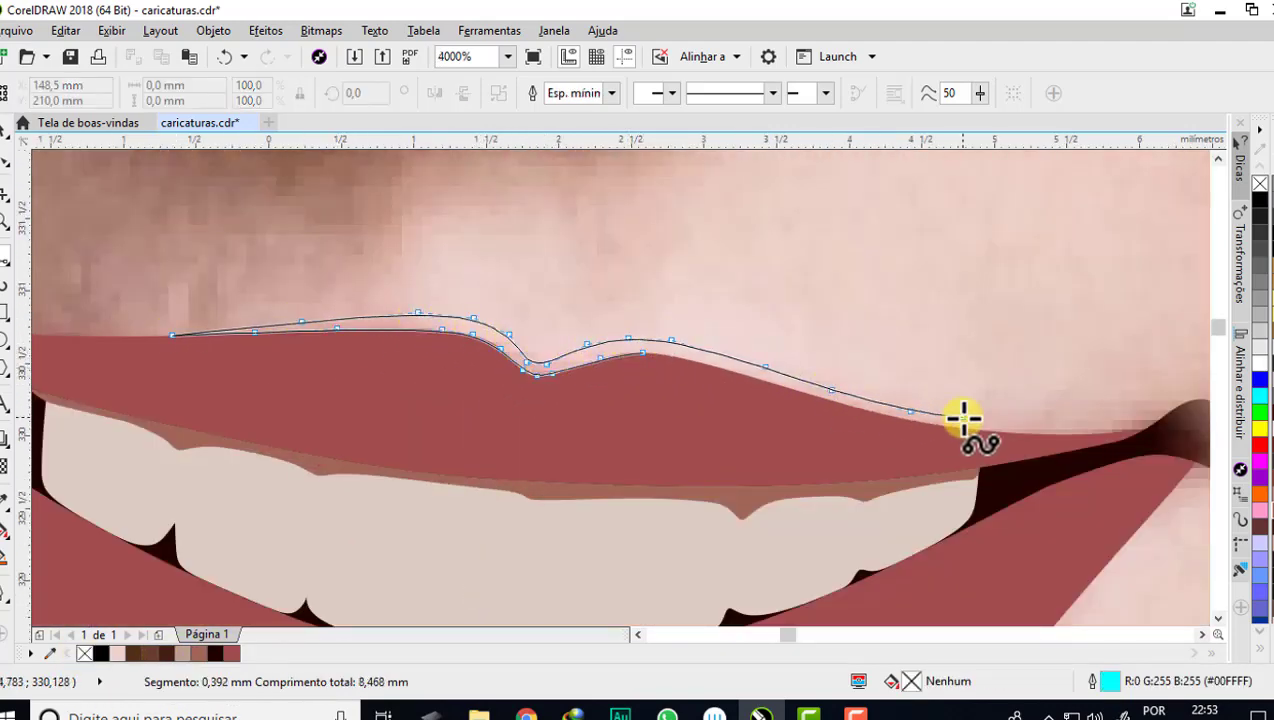
left_click(963, 425)
double_click(642, 355)
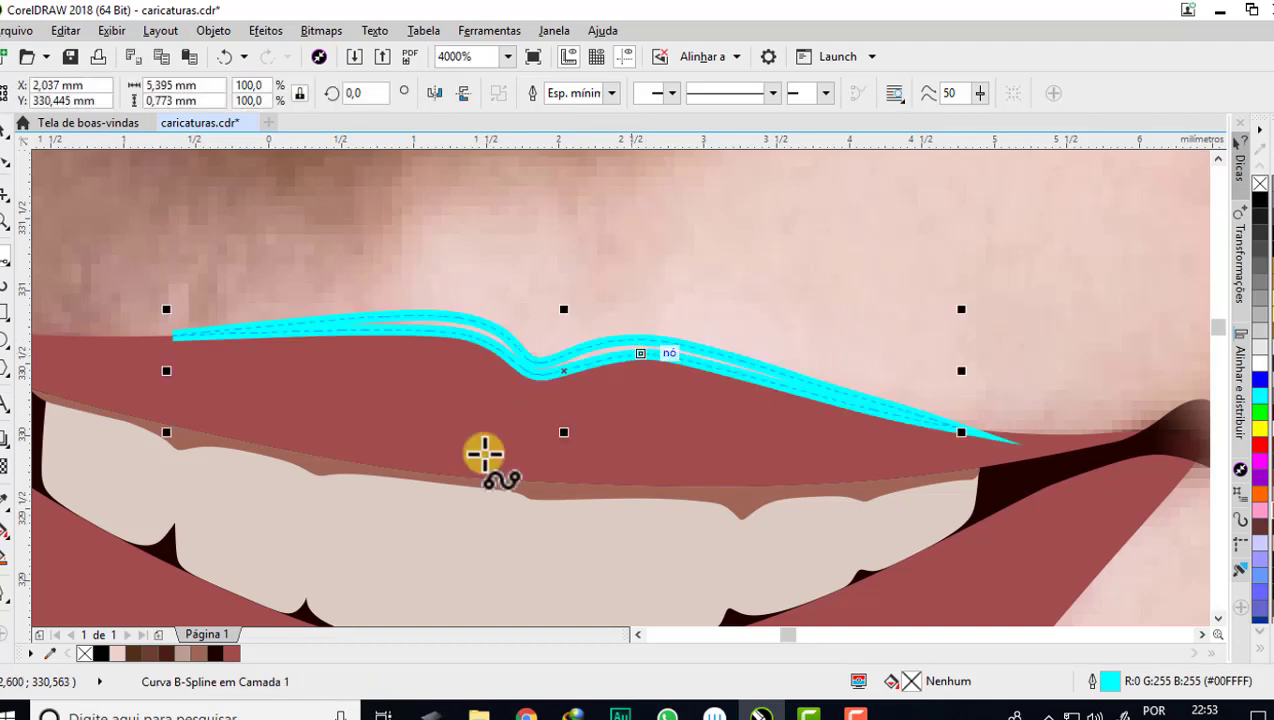
- Fill the upper-lip line dark brown (#472015) and remove its outline
left_click(102, 654)
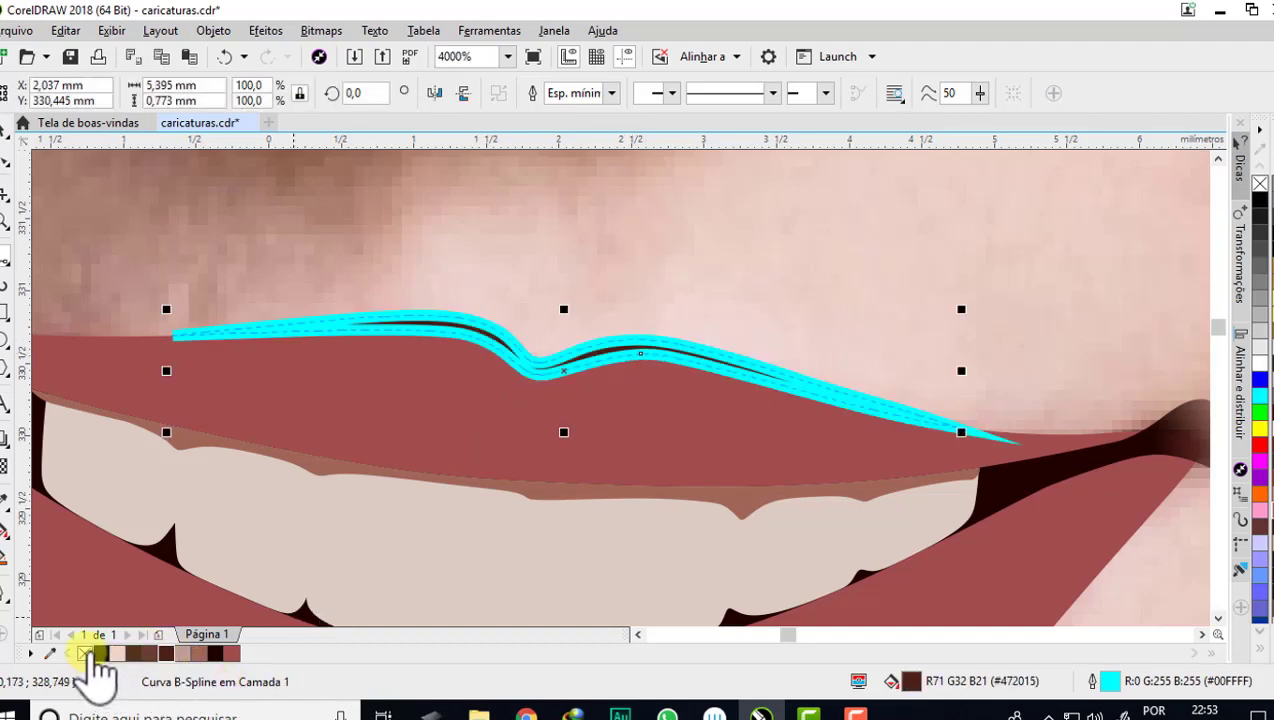
right_click(85, 654)
scroll(489, 377, "down", 1)
scroll(497, 350, "down", 1)
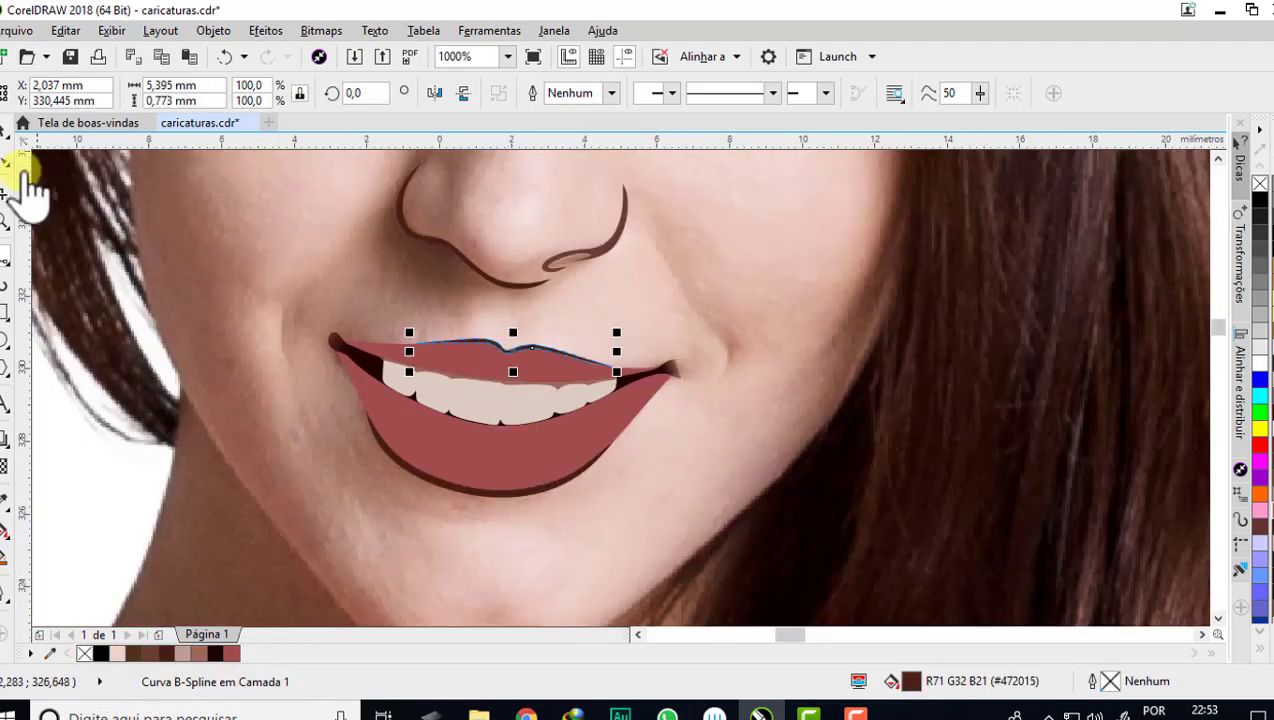
- Select the lines near the nose and nudge them right with the arrow key
left_click(531, 423)
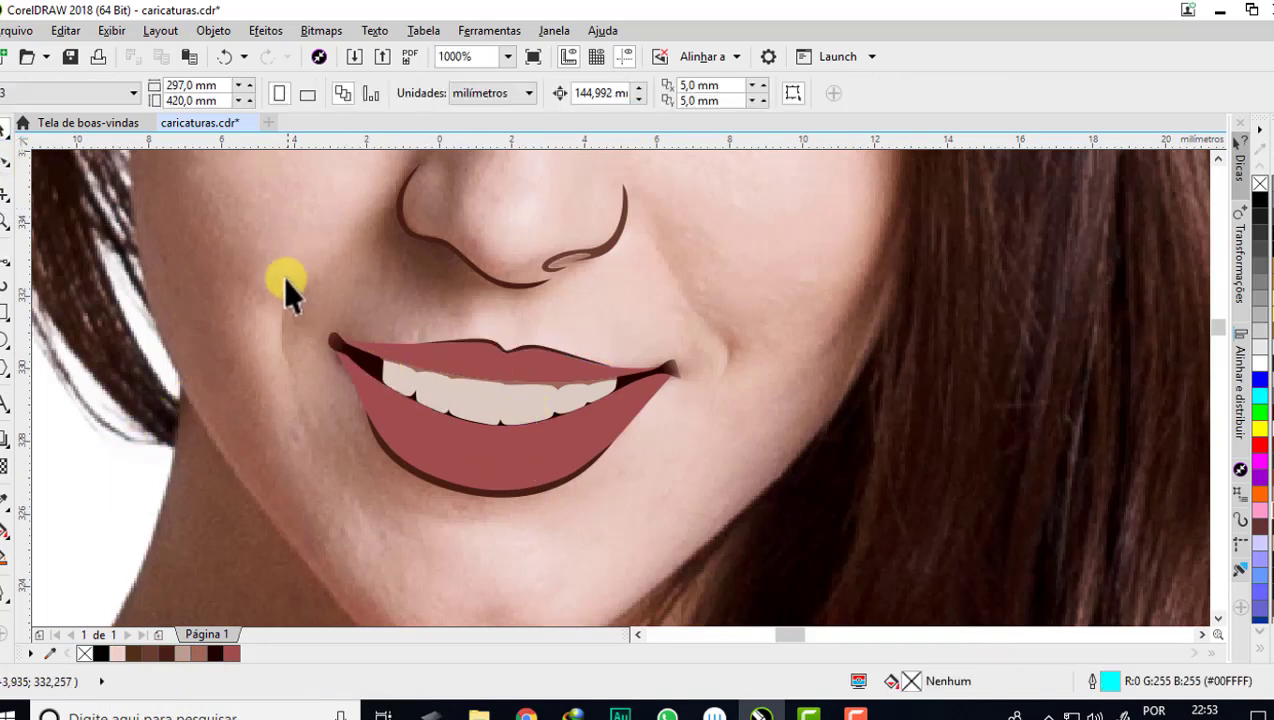
left_click_drag(775, 561, 775, 561)
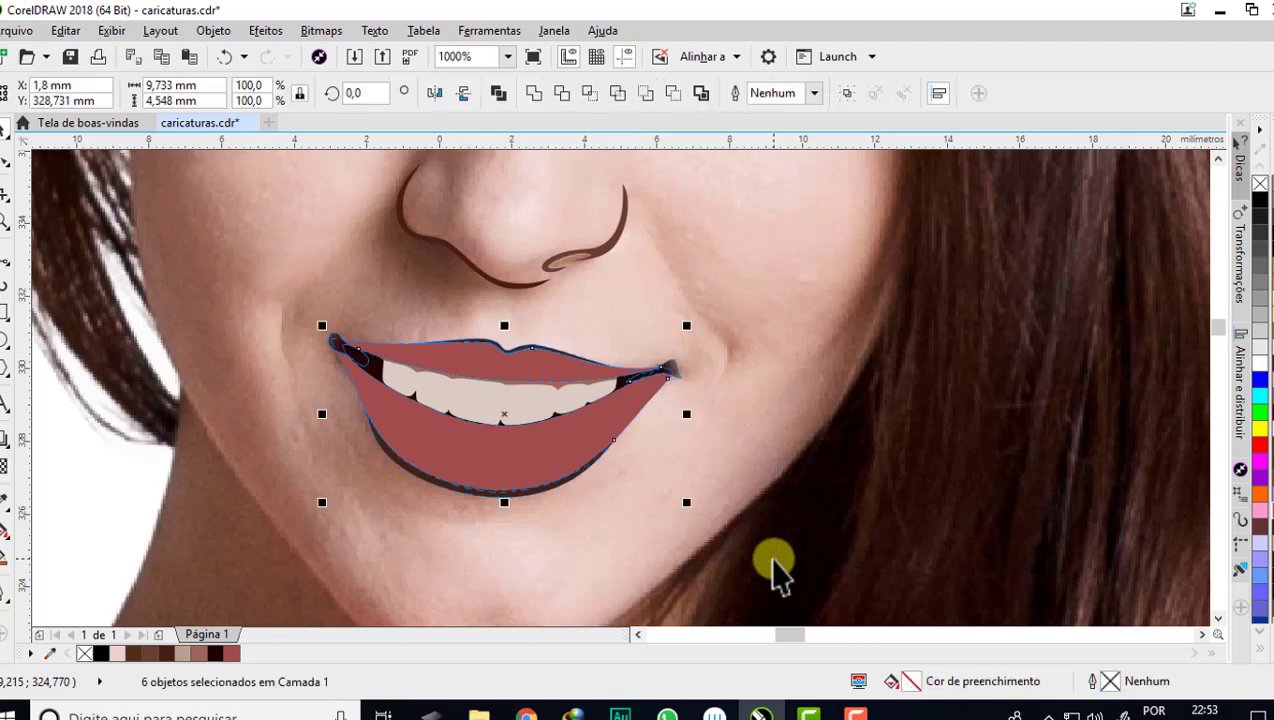
scroll(650, 495, "down", 1)
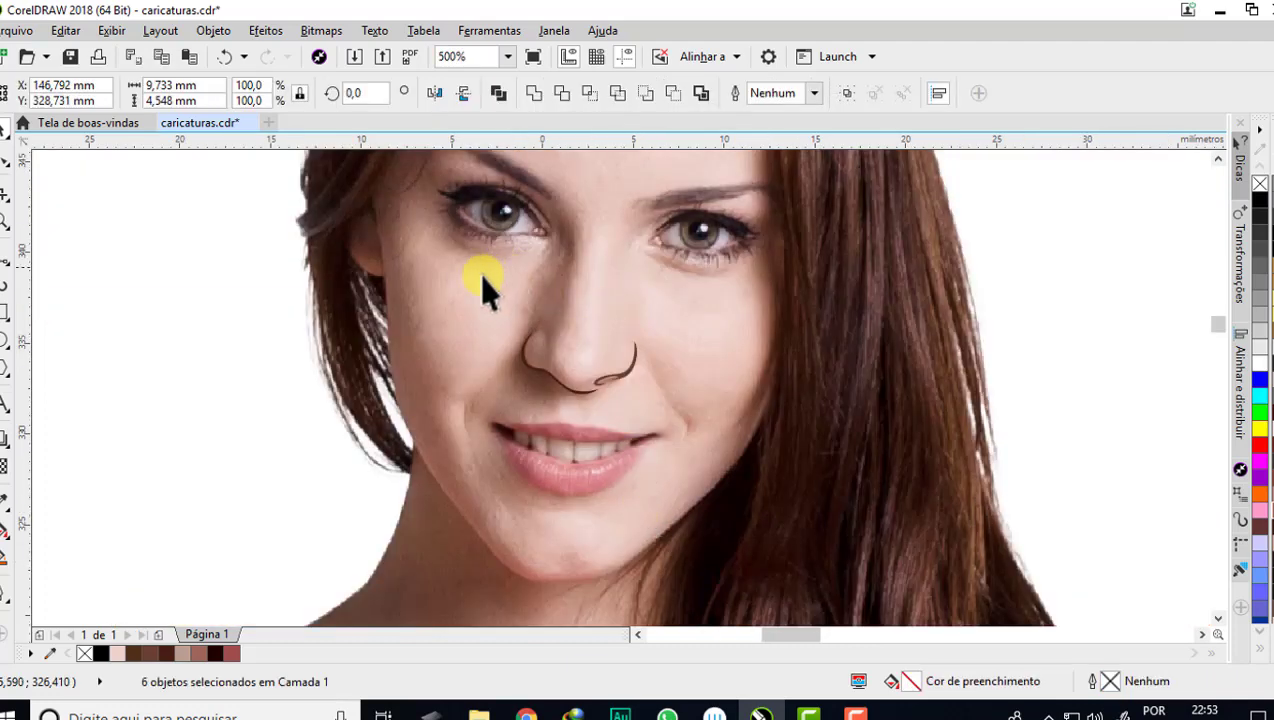
scroll(540, 369, "down", 1)
scroll(534, 369, "up", 1)
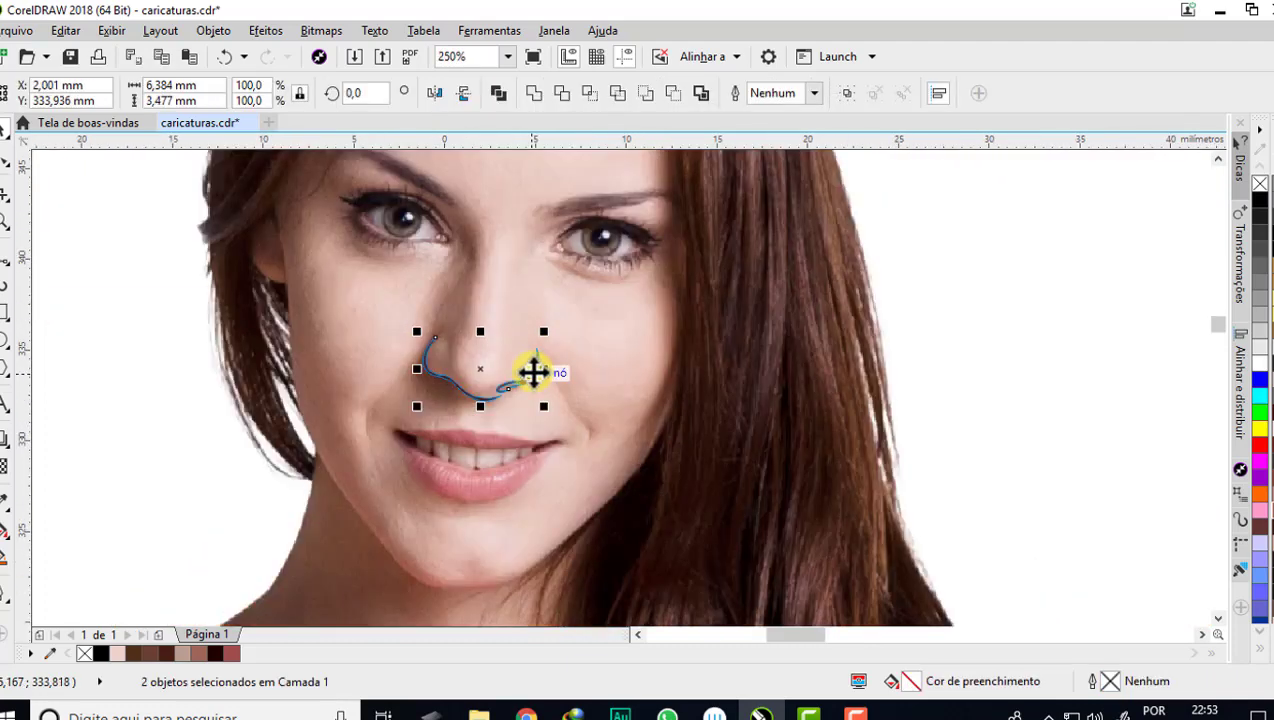
scroll(440, 369, "up", 1)
key("Right")
key("Right")
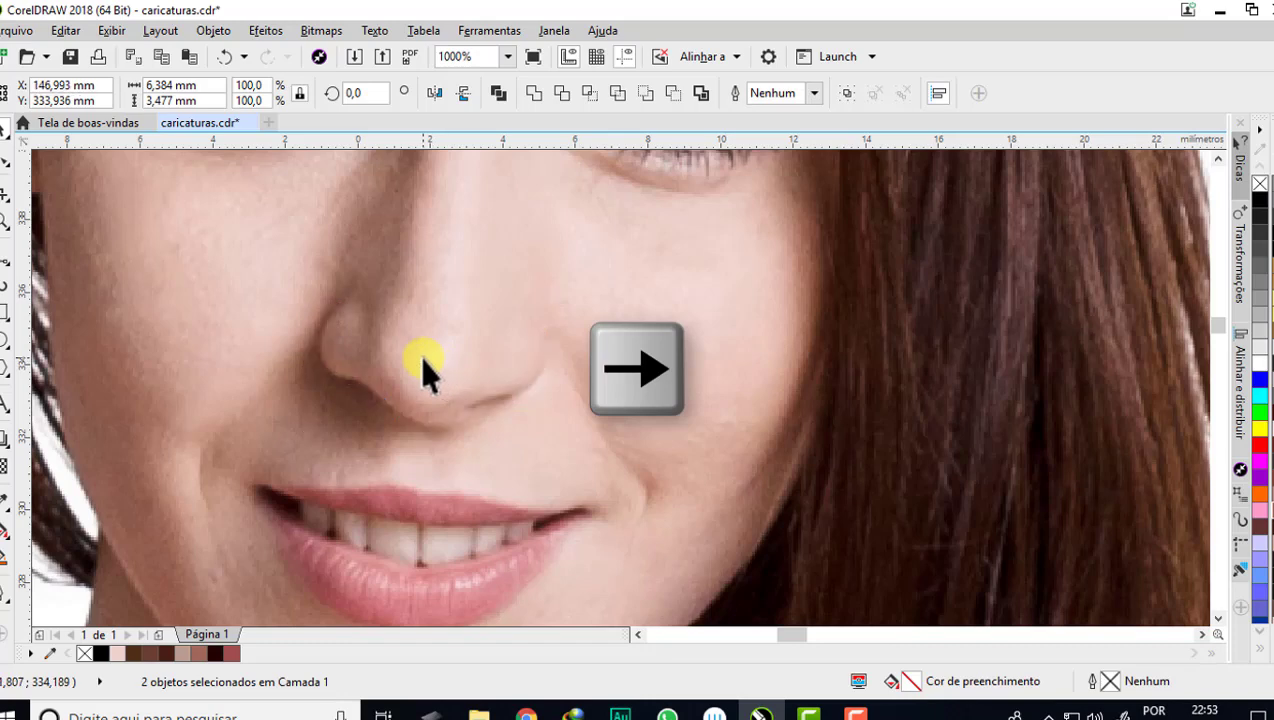
scroll(422, 362, "down", 2)
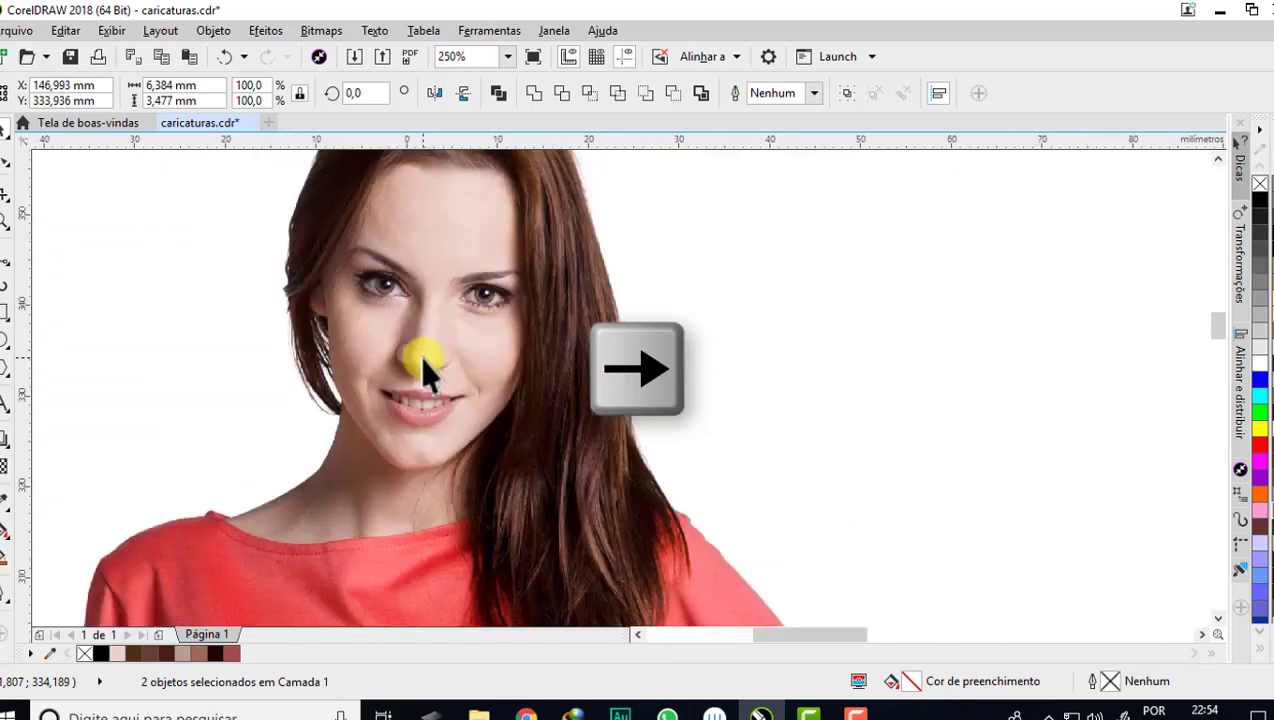
left_click(212, 346)
scroll(214, 347, "down", 1)
scroll(1025, 332, "up", 1)
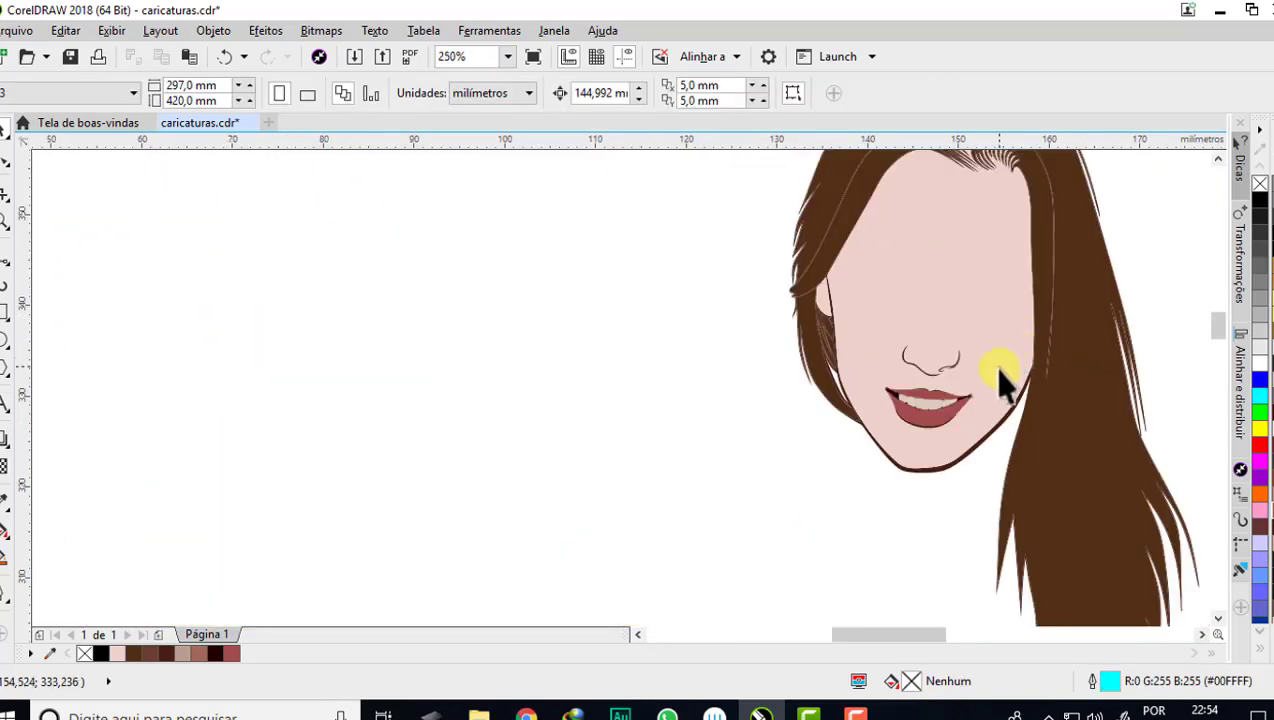
scroll(1001, 368, "up", 1)
scroll(914, 424, "down", 1)
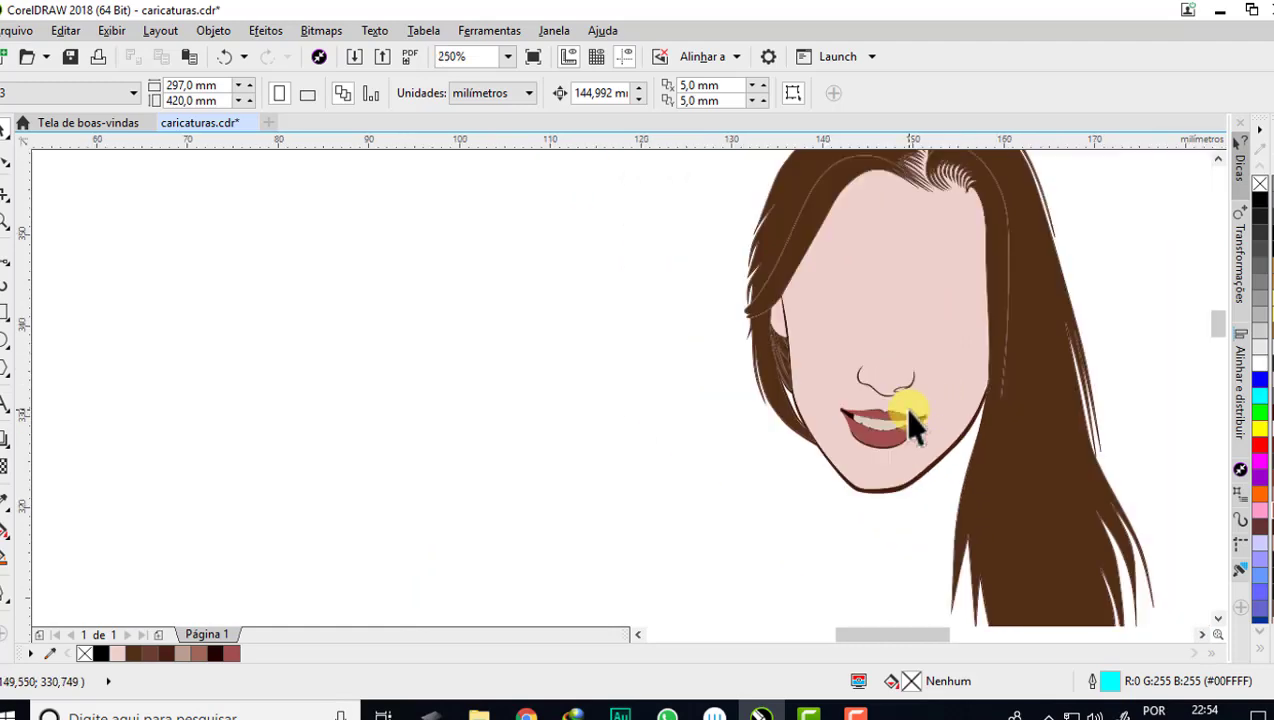
- Save caricaturas.cdr and zoom back in on the photo's eyes
left_click(70, 60)
scroll(945, 310, "down", 1)
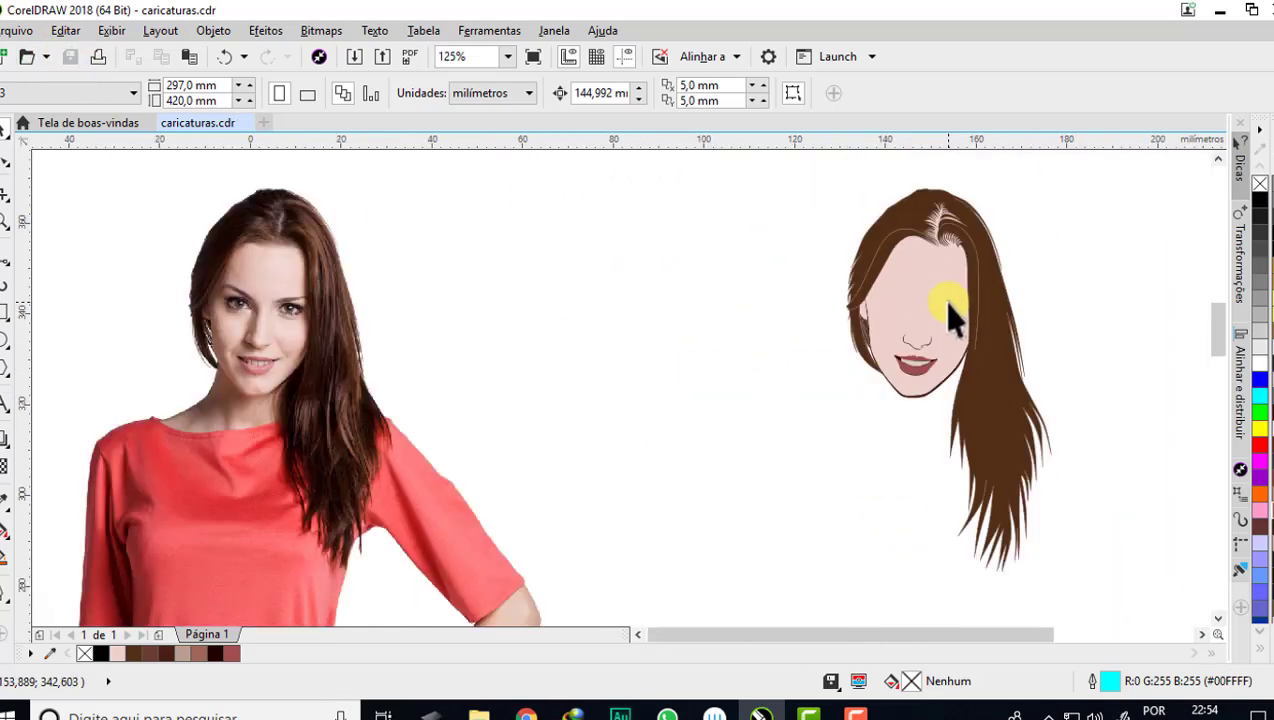
scroll(631, 278, "down", 1)
scroll(565, 322, "up", 2)
scroll(563, 320, "up", 1)
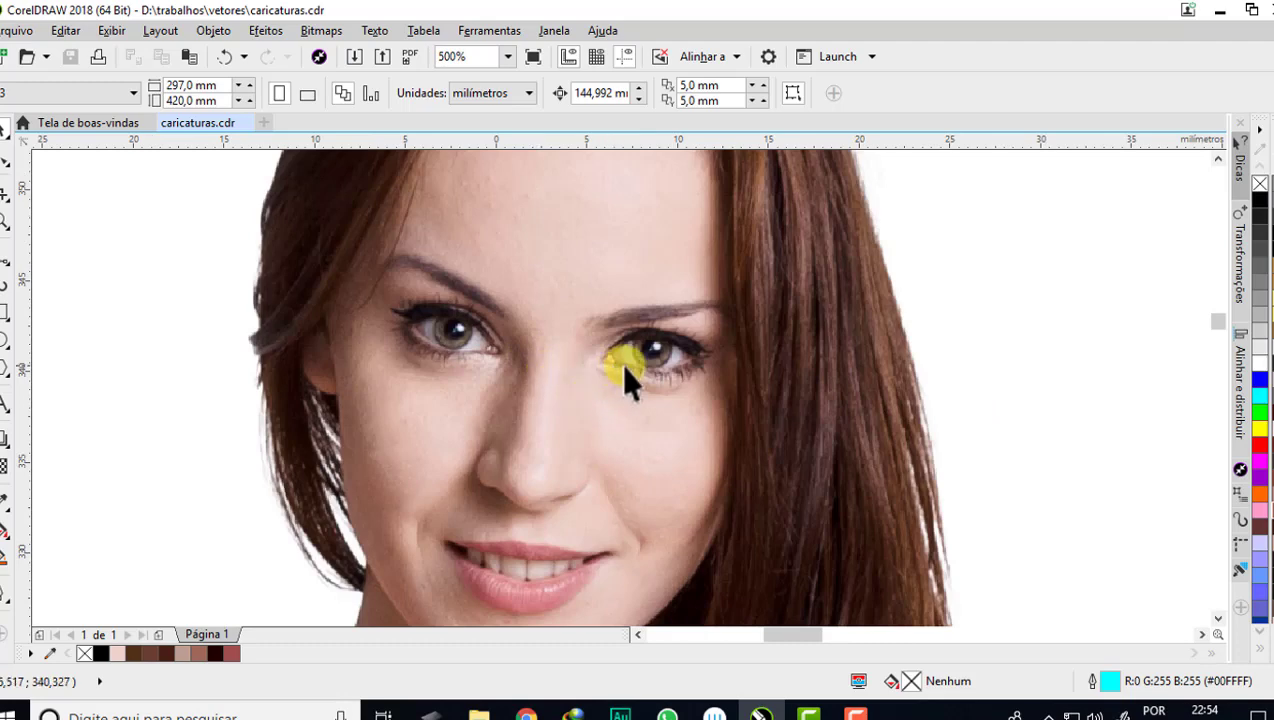
scroll(622, 372, "up", 1)
key("F5")
scroll(702, 489, "up", 1)
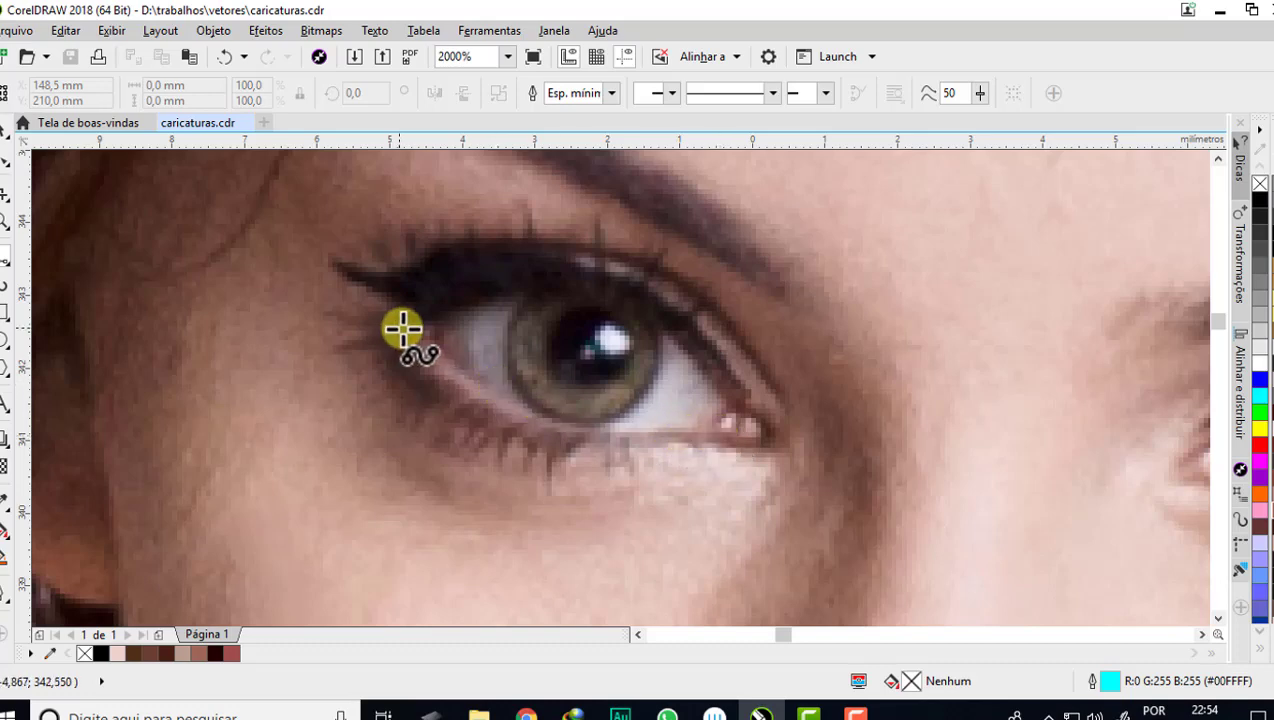
- Trace the eye contour along the lower and upper lids, then adjust its corner nodes
left_click_drag(430, 328, 674, 325)
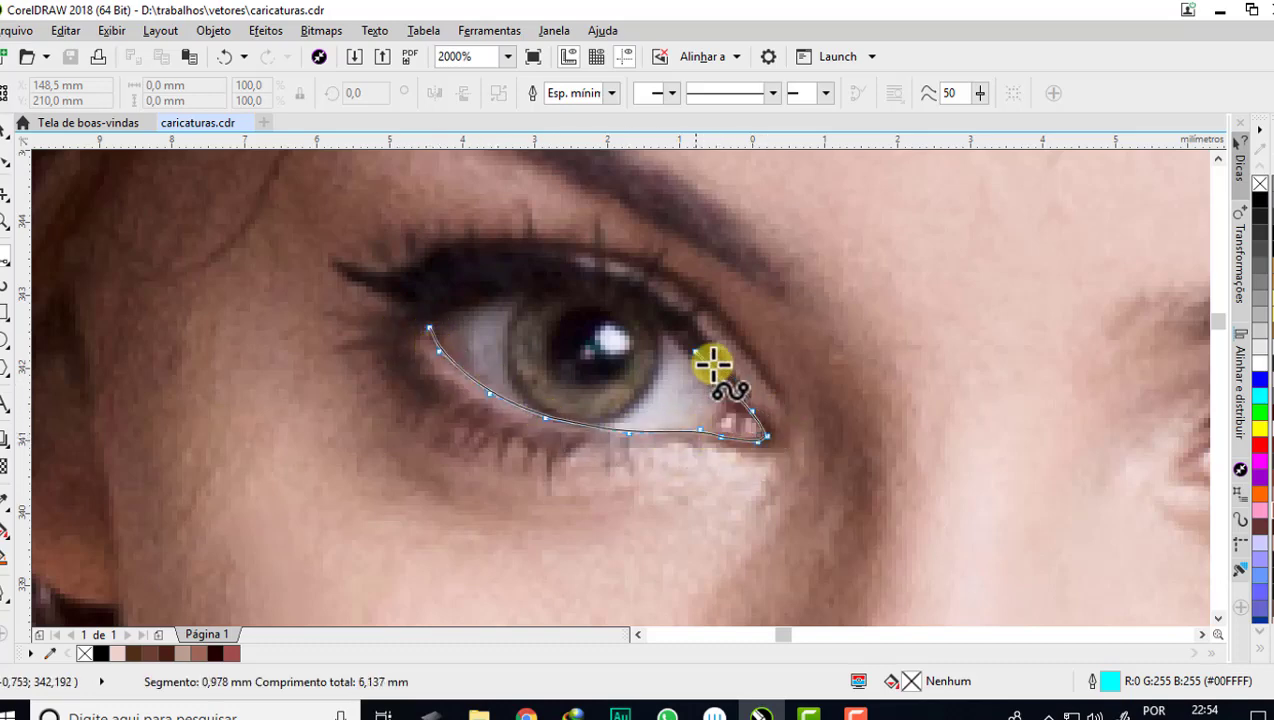
left_click_drag(674, 325, 430, 328)
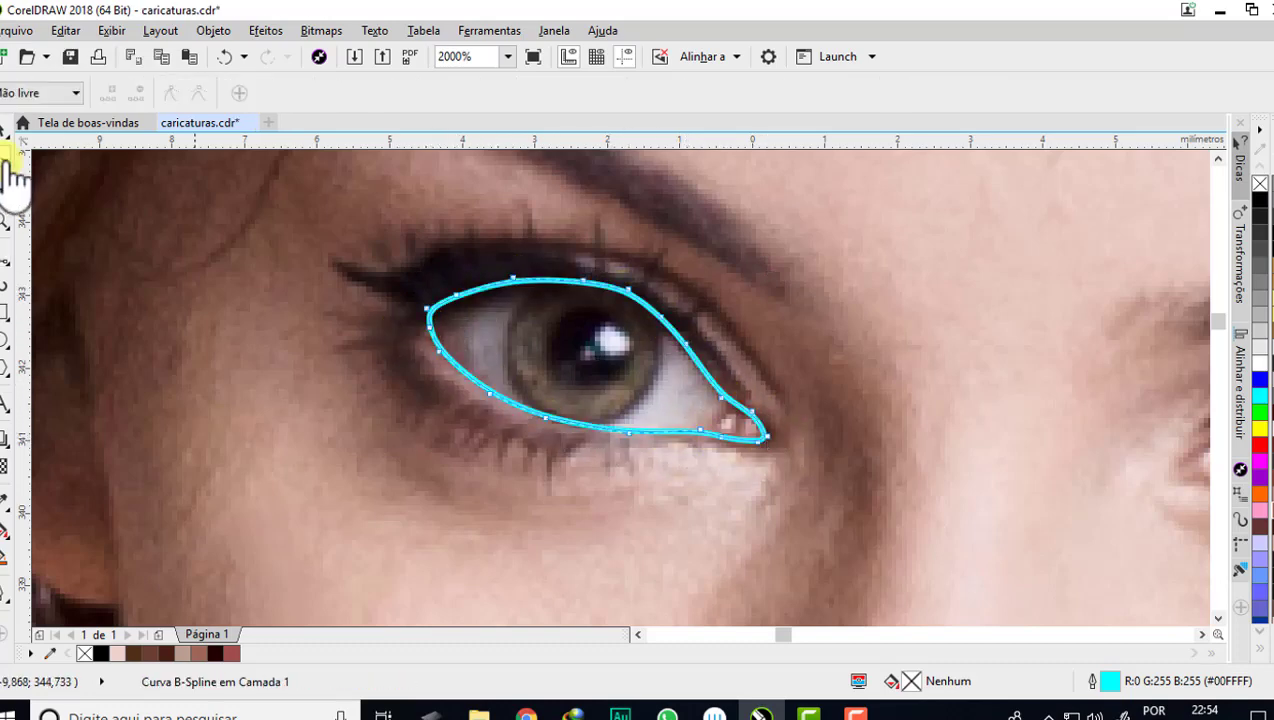
scroll(583, 299, "up", 2)
left_click_drag(857, 497, 845, 476)
left_click_drag(267, 321, 260, 321)
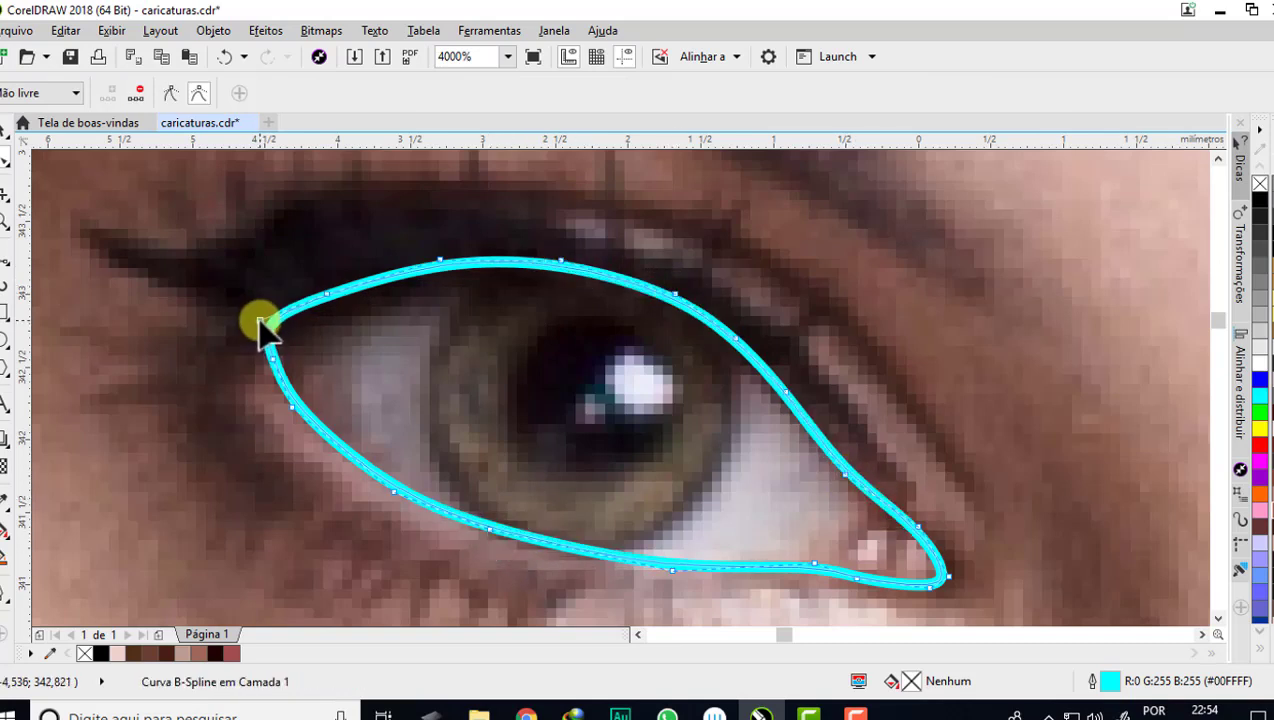
- Draw ellipses over the iris and pupil, plus two small highlight circles
left_click(8, 340)
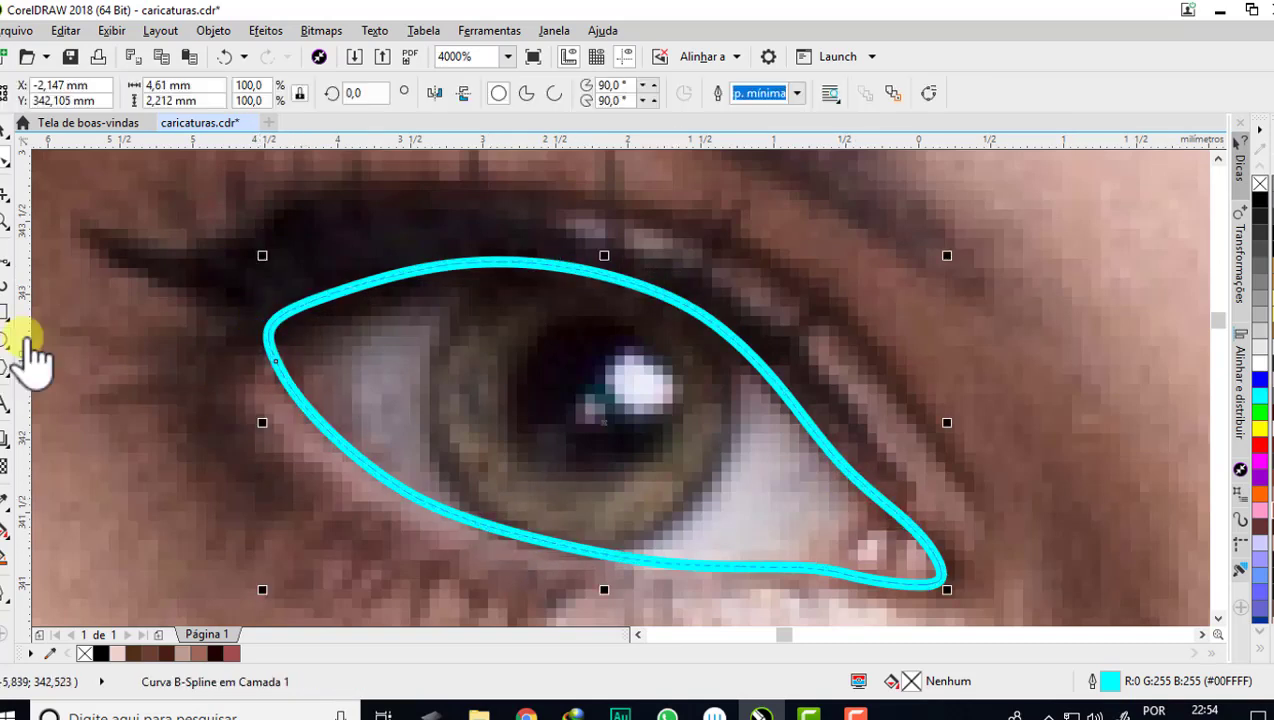
mouse_move(455, 262)
left_mouse_down()
mouse_move(508, 393)
mouse_move(790, 592)
left_mouse_up()
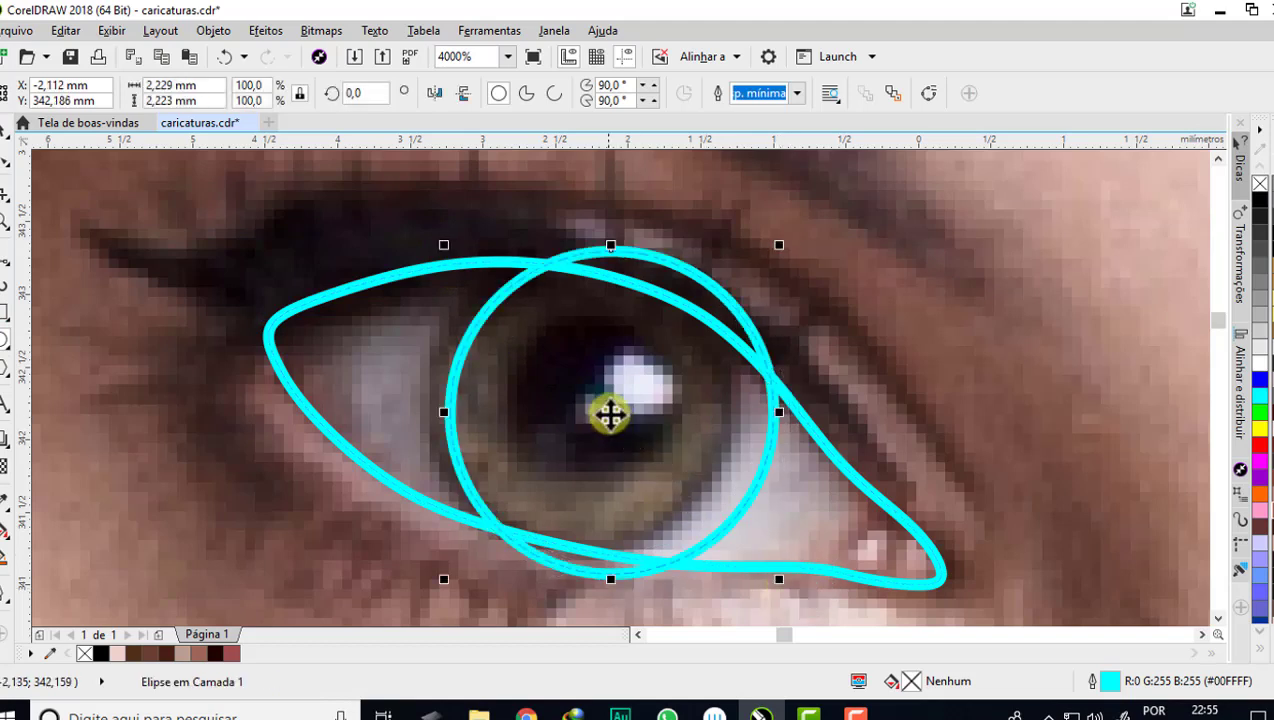
left_click_drag(607, 412, 588, 397)
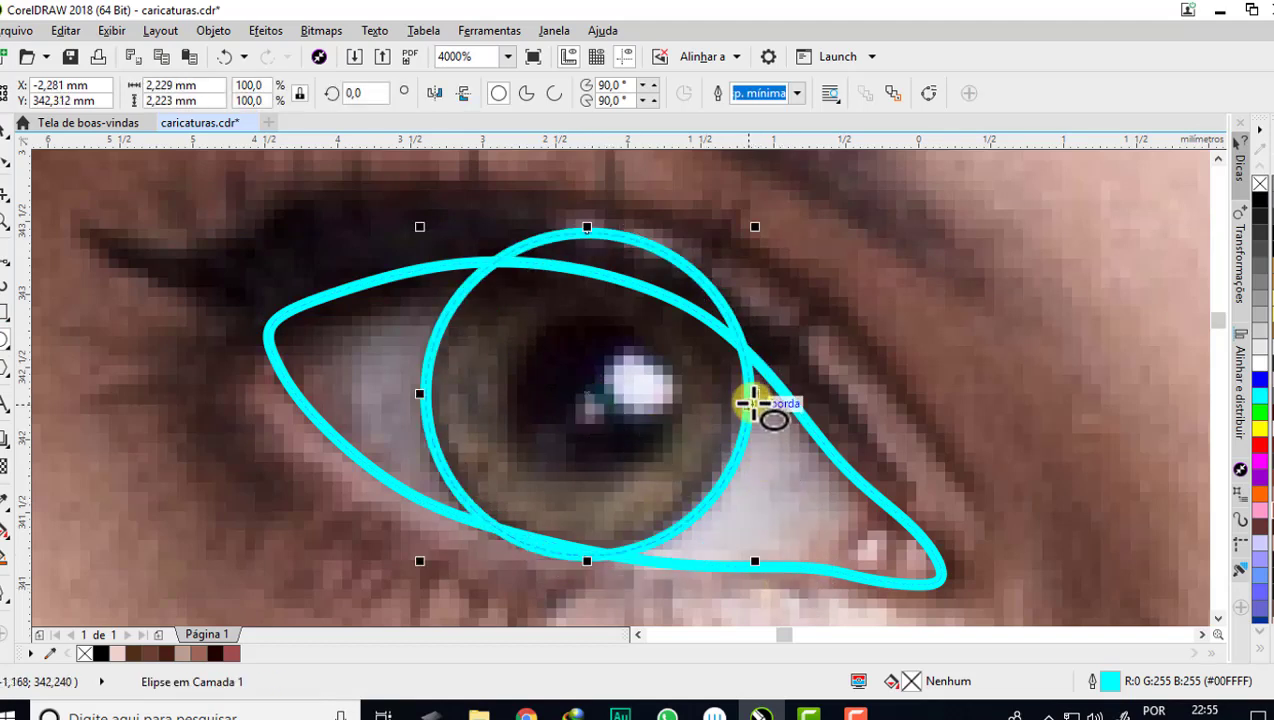
left_click_drag(757, 392, 762, 393)
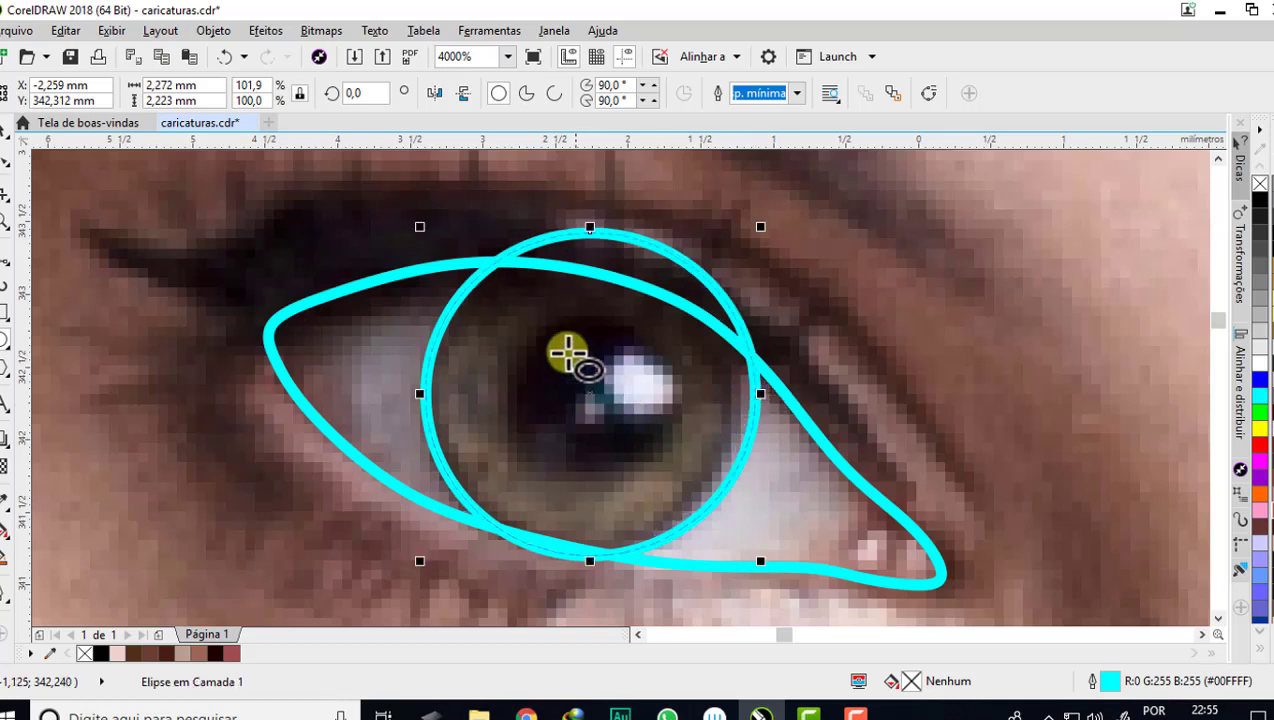
left_click_drag(505, 302, 688, 484)
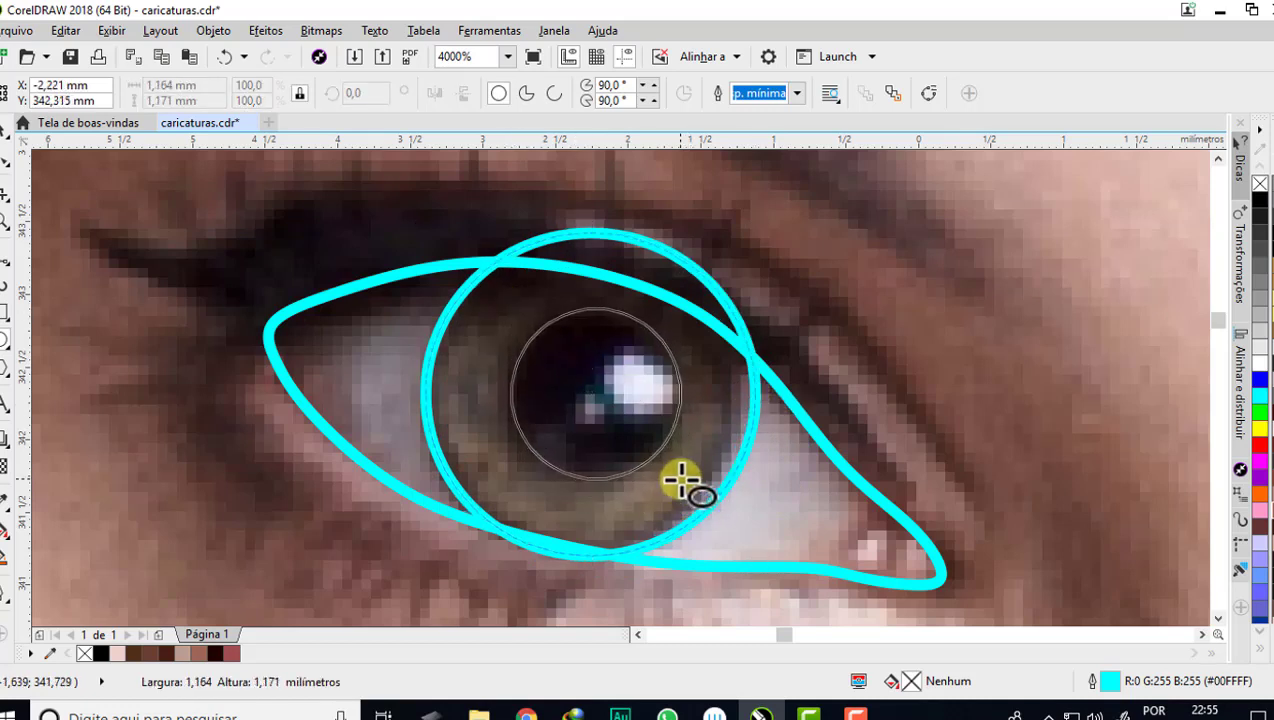
key("space")
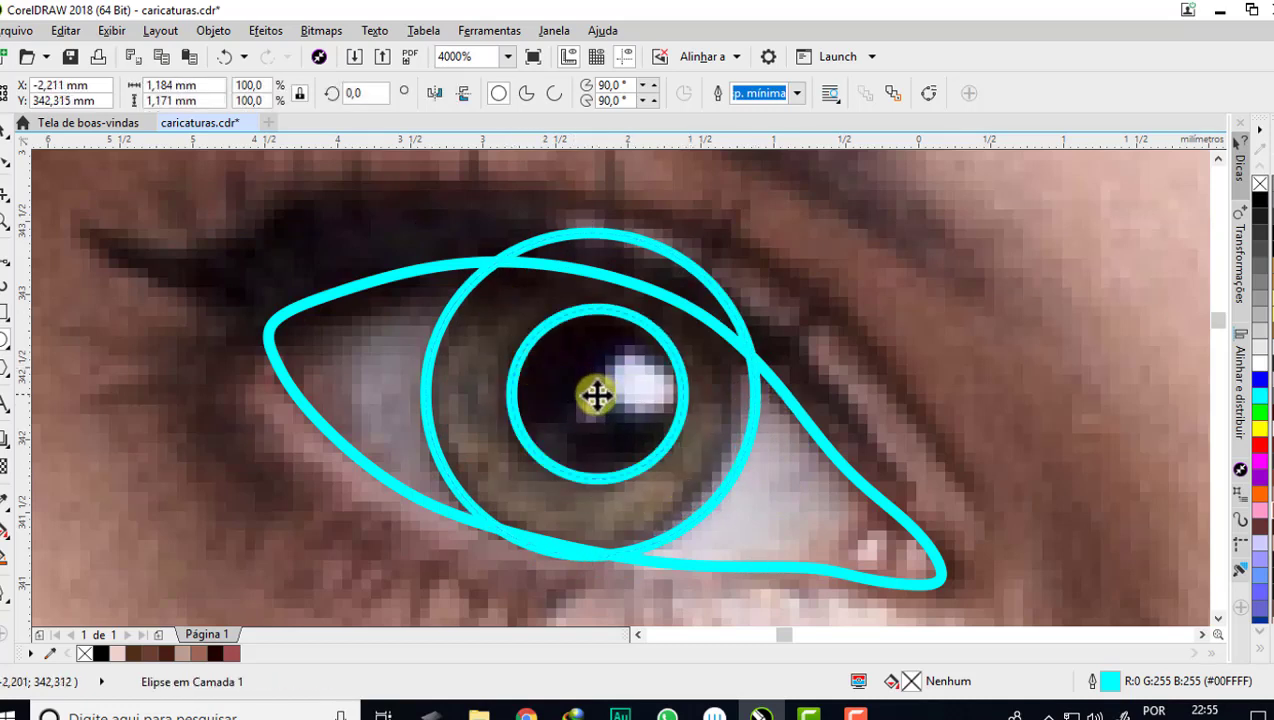
key("F7")
left_click_drag(602, 350, 683, 429)
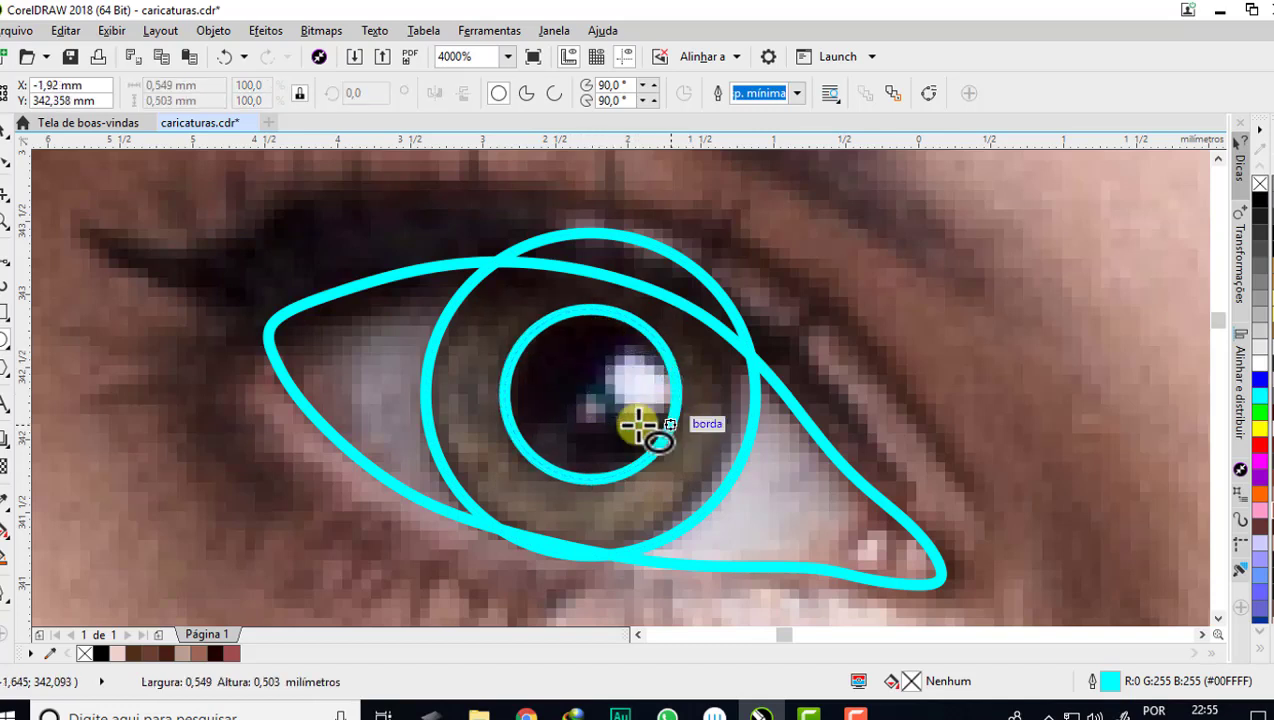
left_click_drag(575, 398, 590, 412)
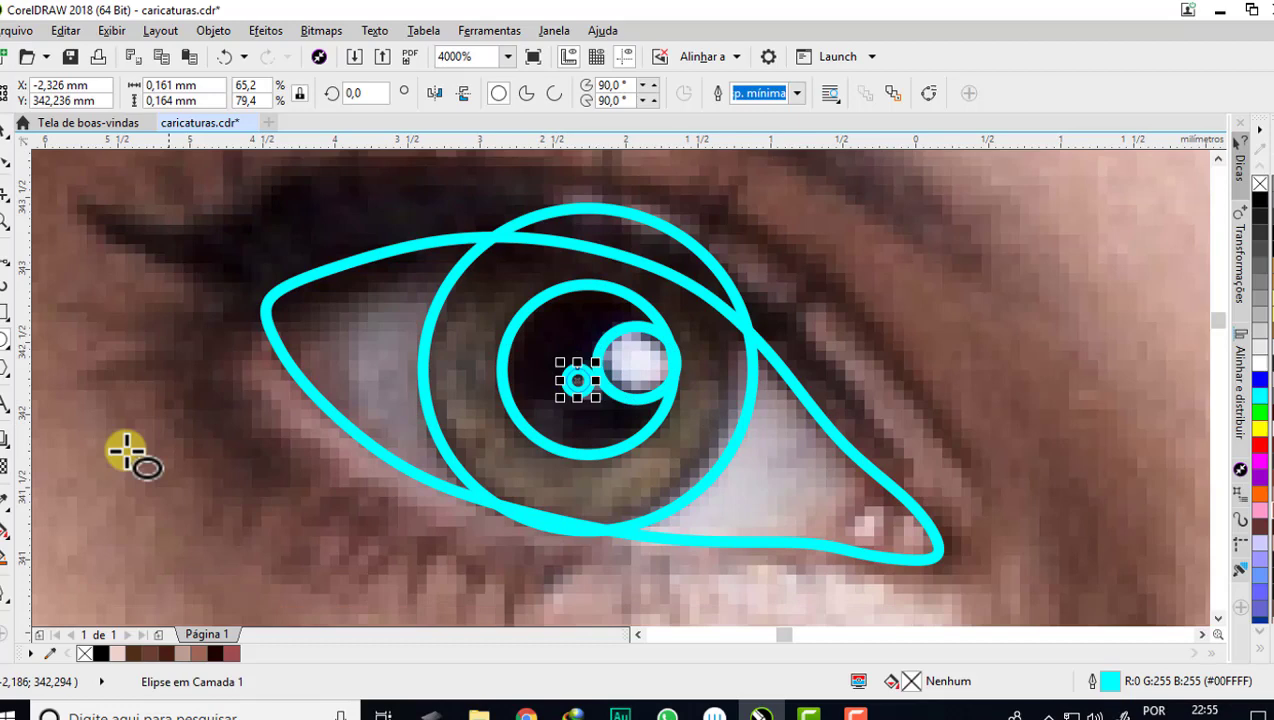
- Fill both highlight circles with the light highlight colour sampled from the photo
left_click(6, 520)
scroll(540, 284, "up", 2)
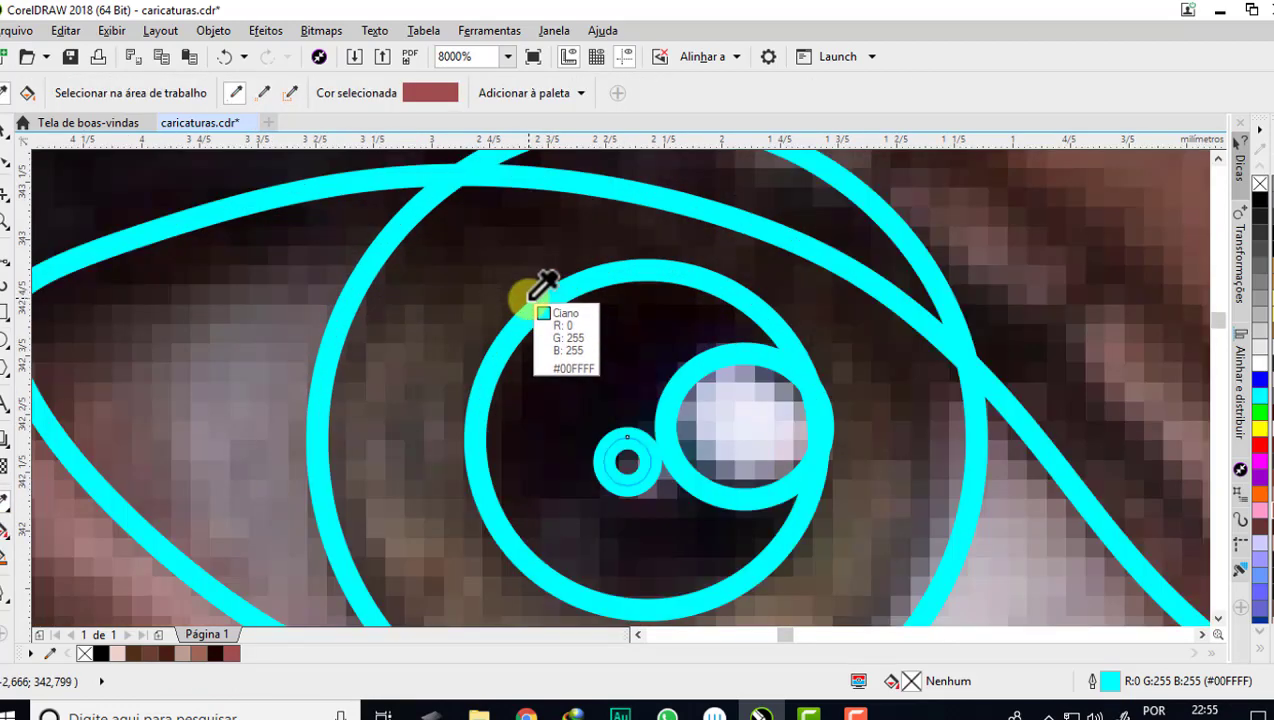
left_click(740, 422)
scroll(737, 427, "up", 2)
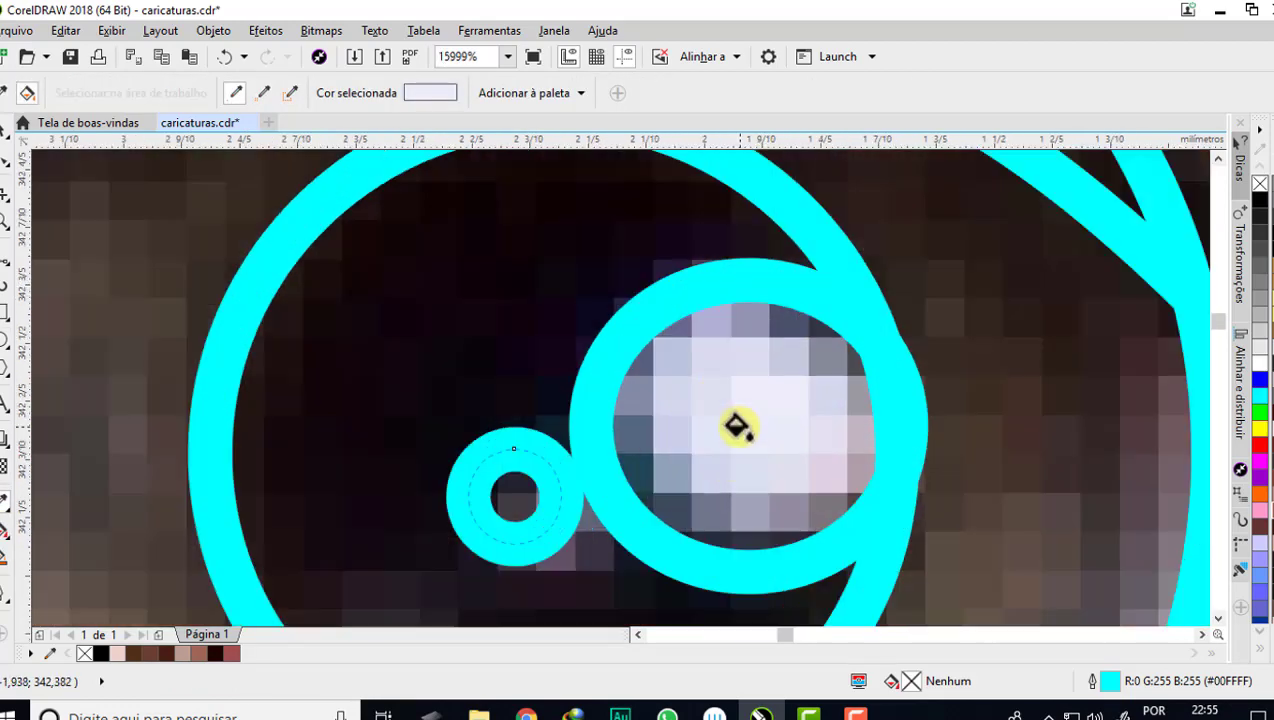
left_click(732, 412)
scroll(510, 490, "up", 4)
left_click(506, 492)
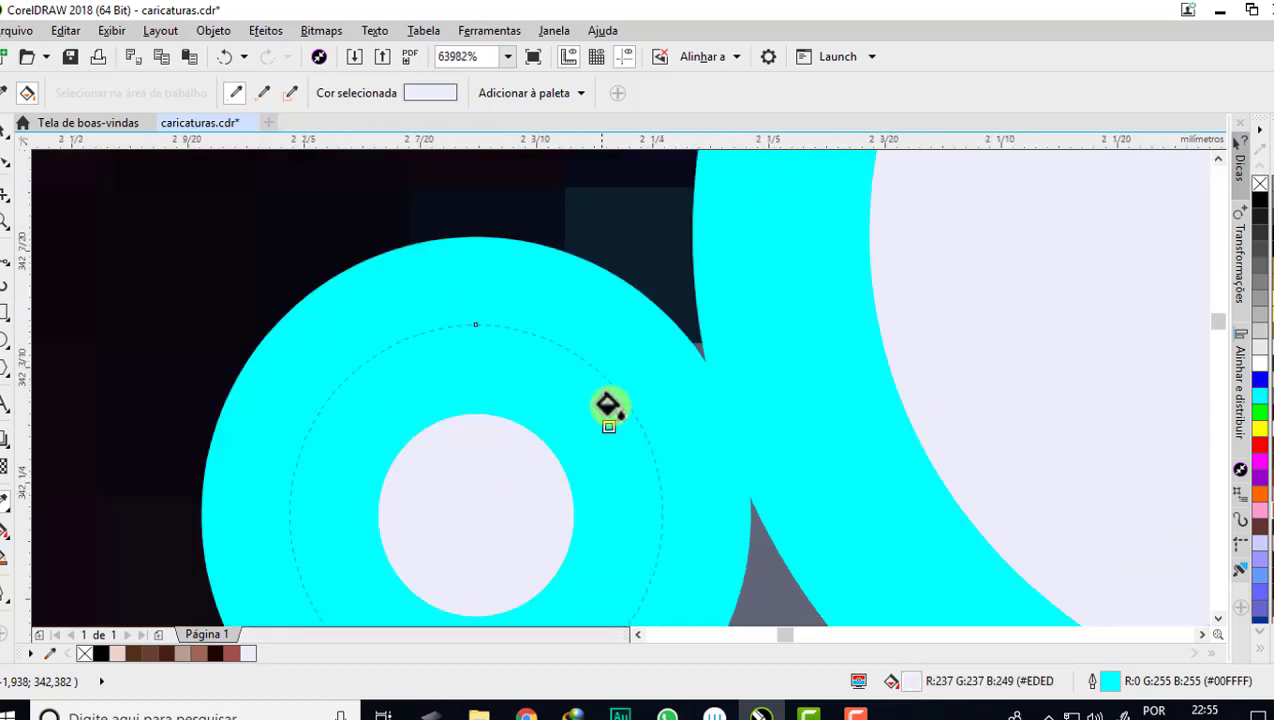
scroll(608, 400, "down", 6)
scroll(608, 400, "up", 2)
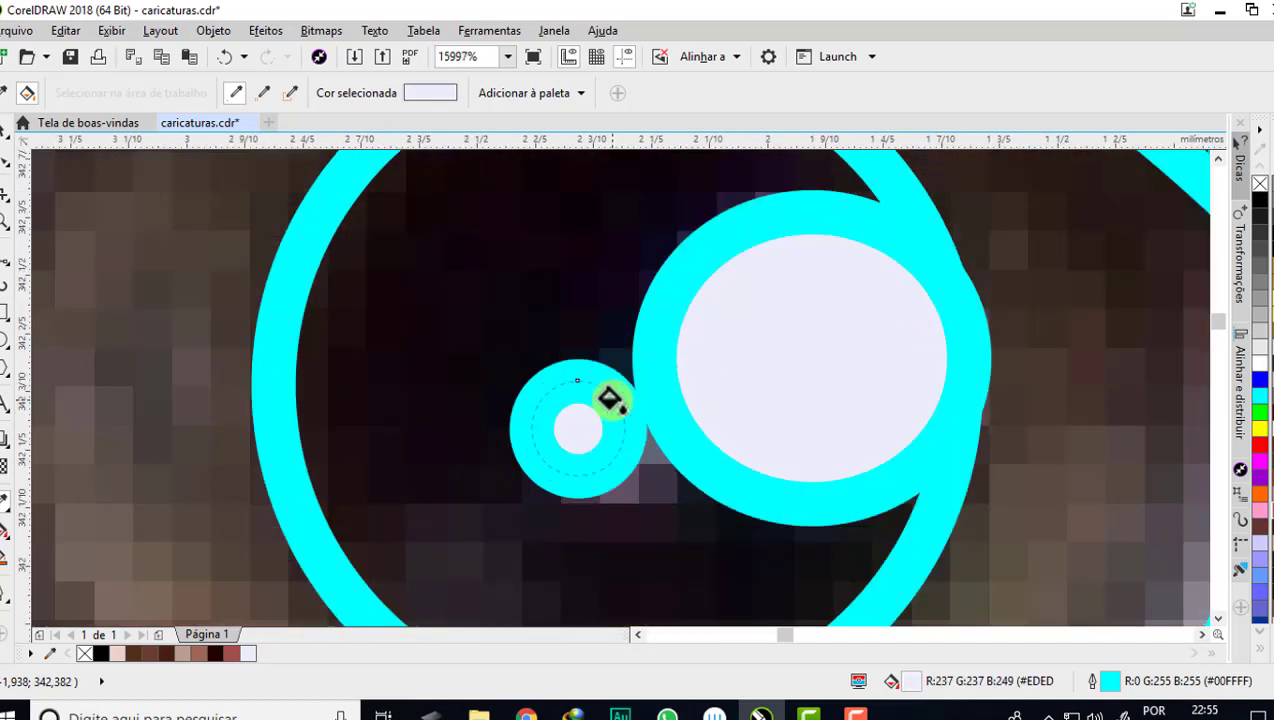
- Fill the pupil with a dark sampled colour and the iris ring with dark brown
key("shift")
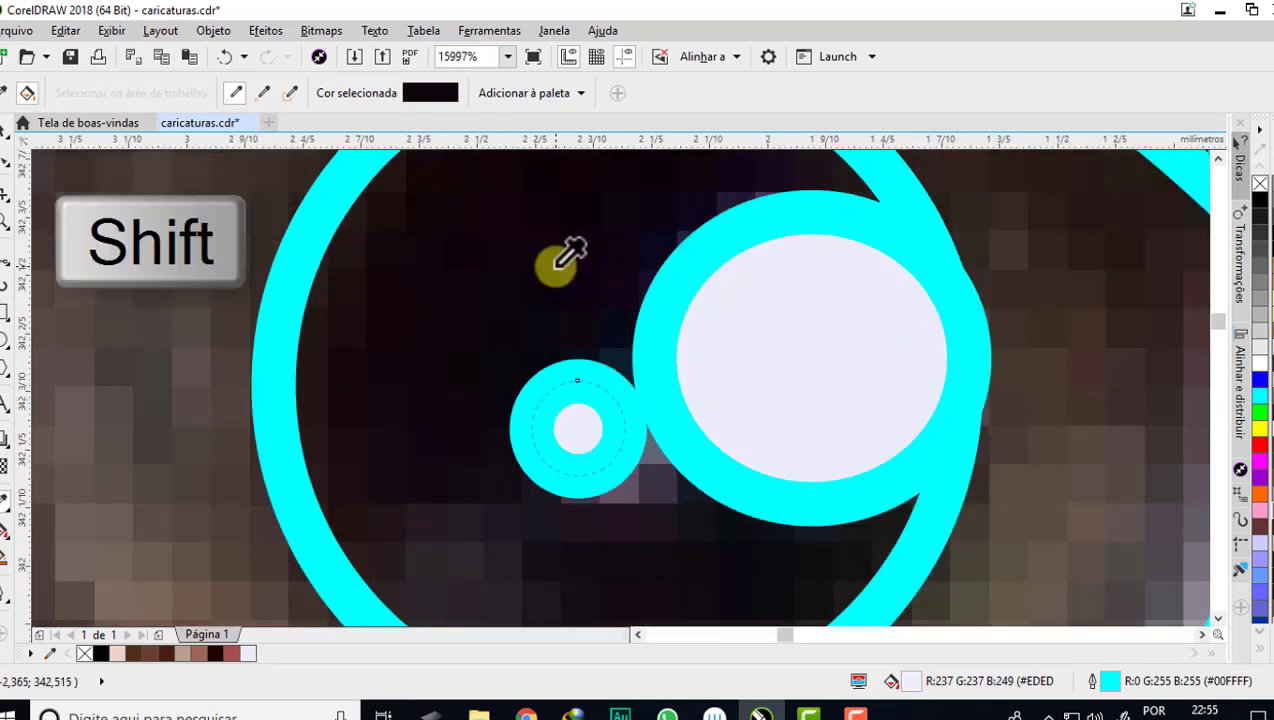
left_click(558, 264)
scroll(558, 310, "down", 3)
scroll(558, 310, "up", 1)
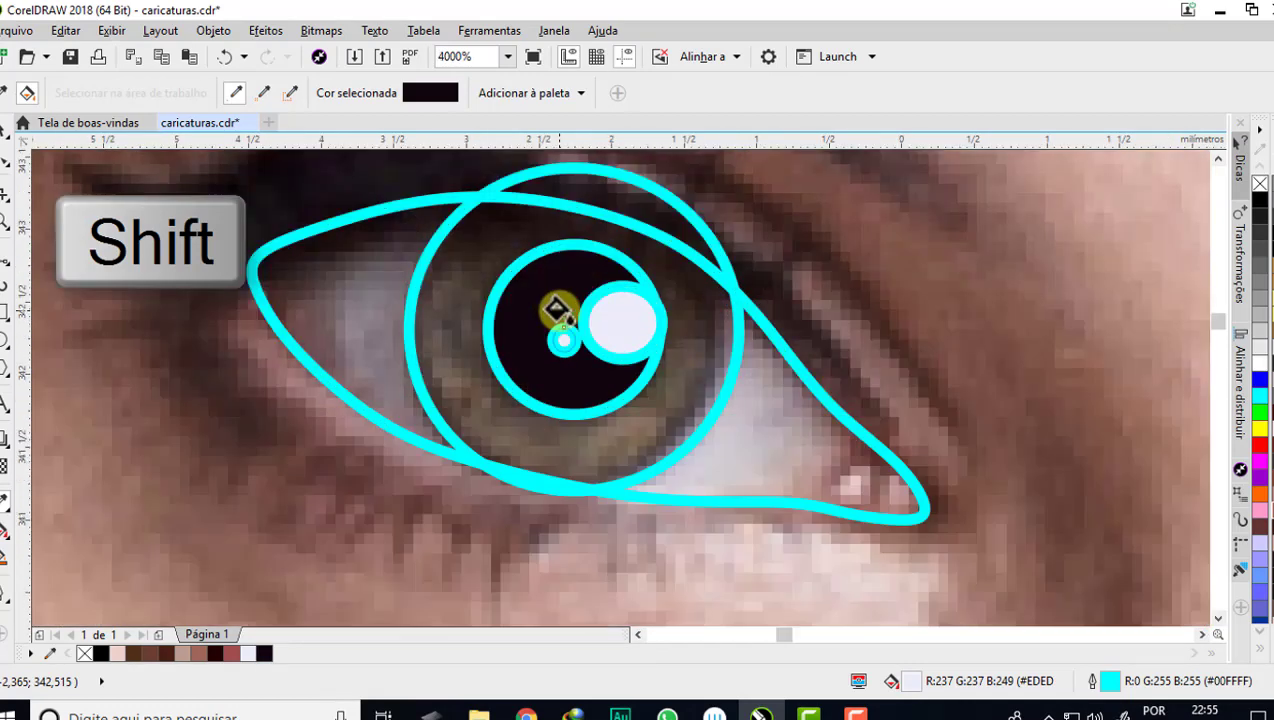
scroll(482, 214, "up", 1)
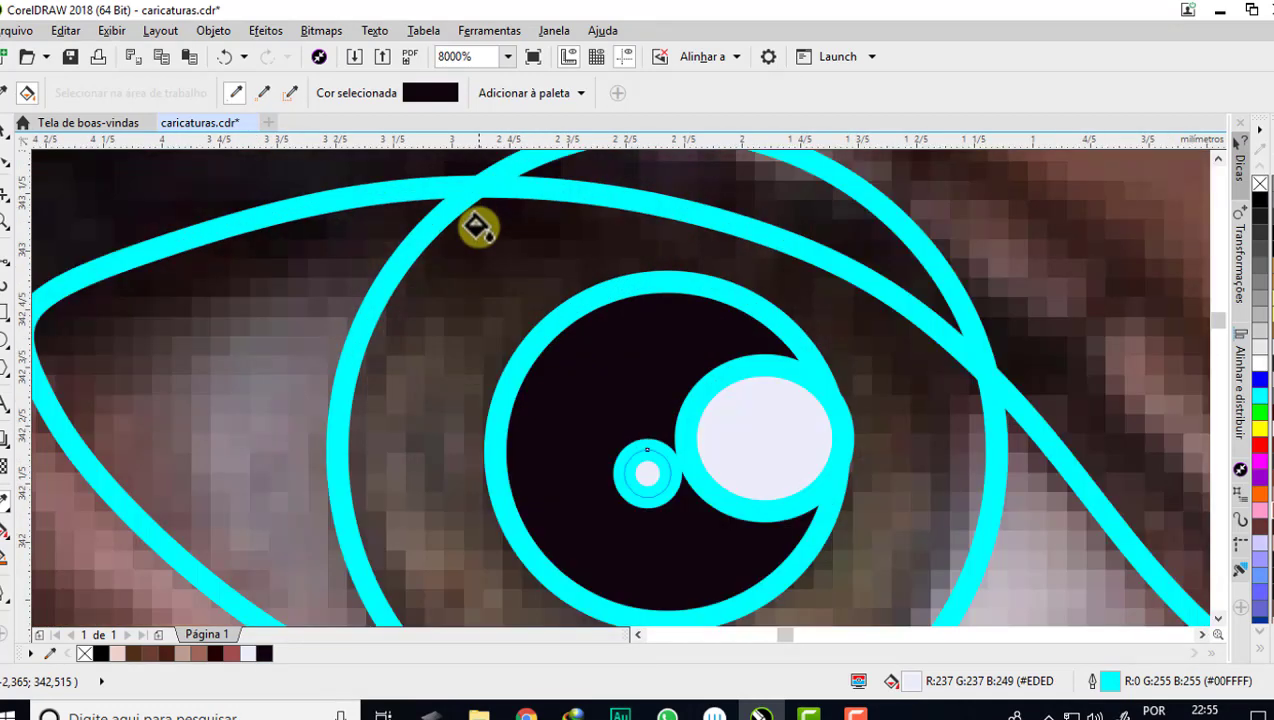
key("shift")
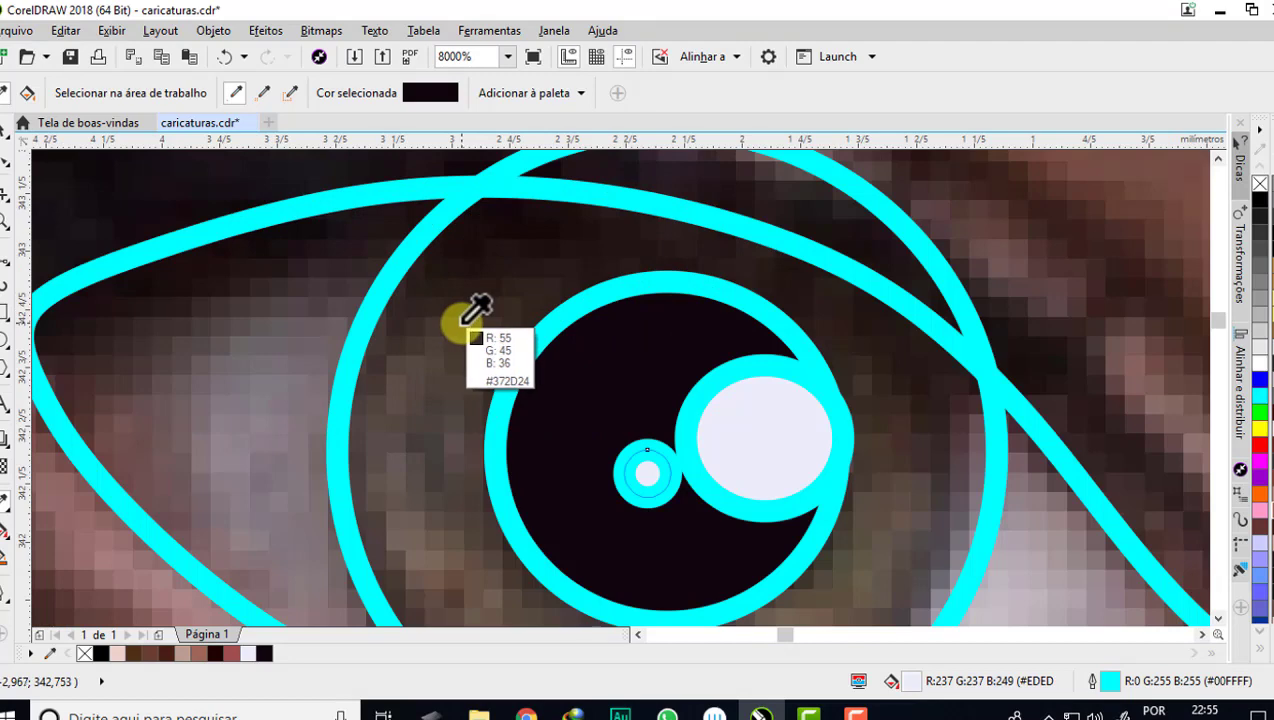
left_click(472, 310)
left_click(457, 322, "shift")
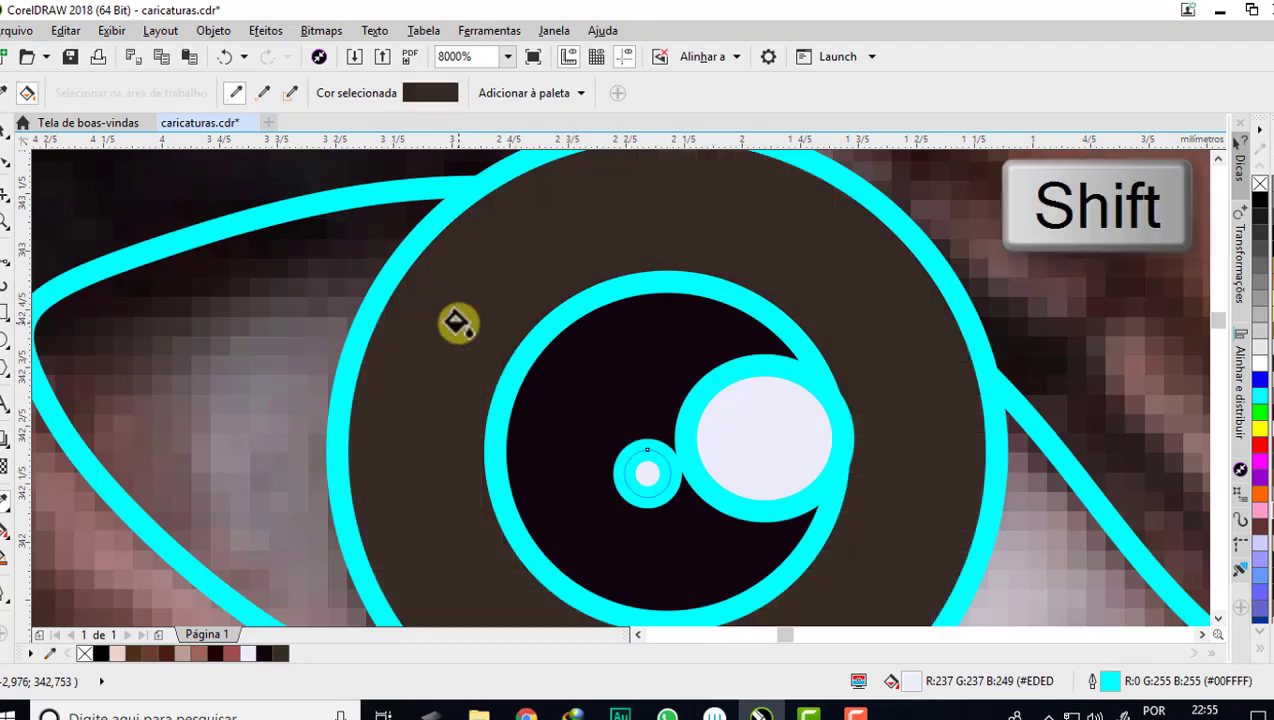
scroll(457, 322, "down", 2)
left_click(6, 131)
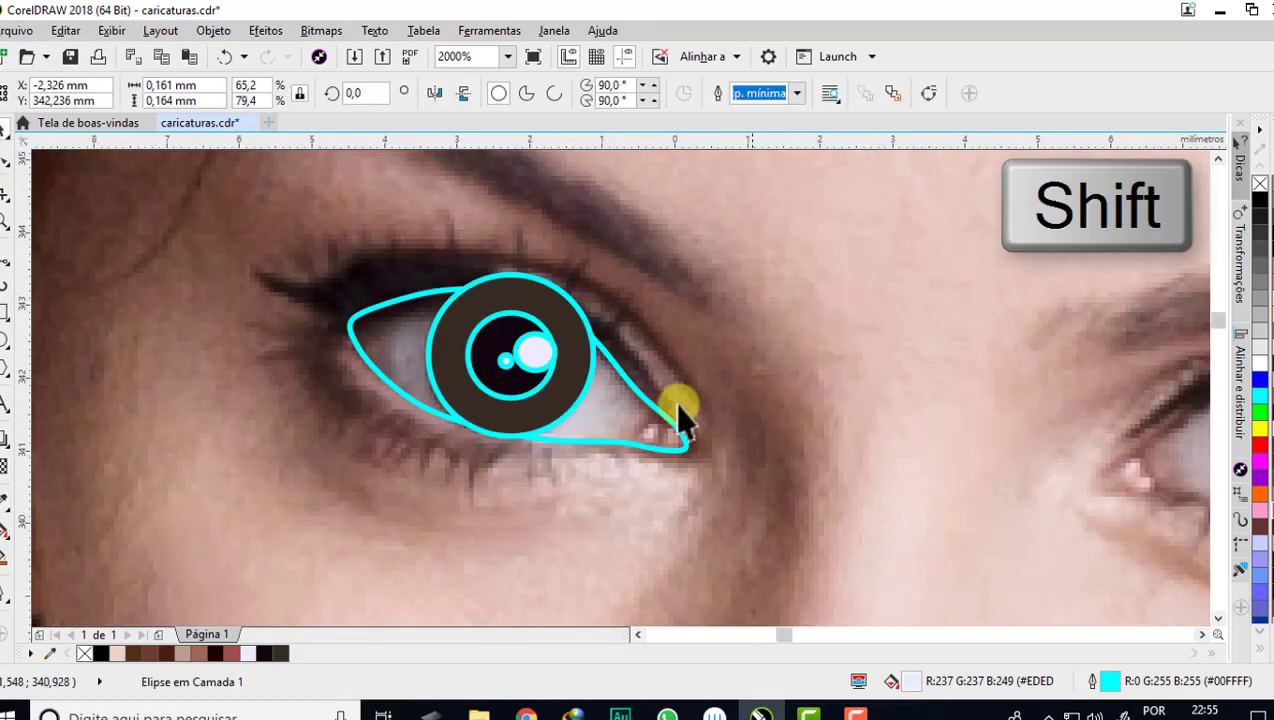
key("Escape")
scroll(430, 298, "up", 1)
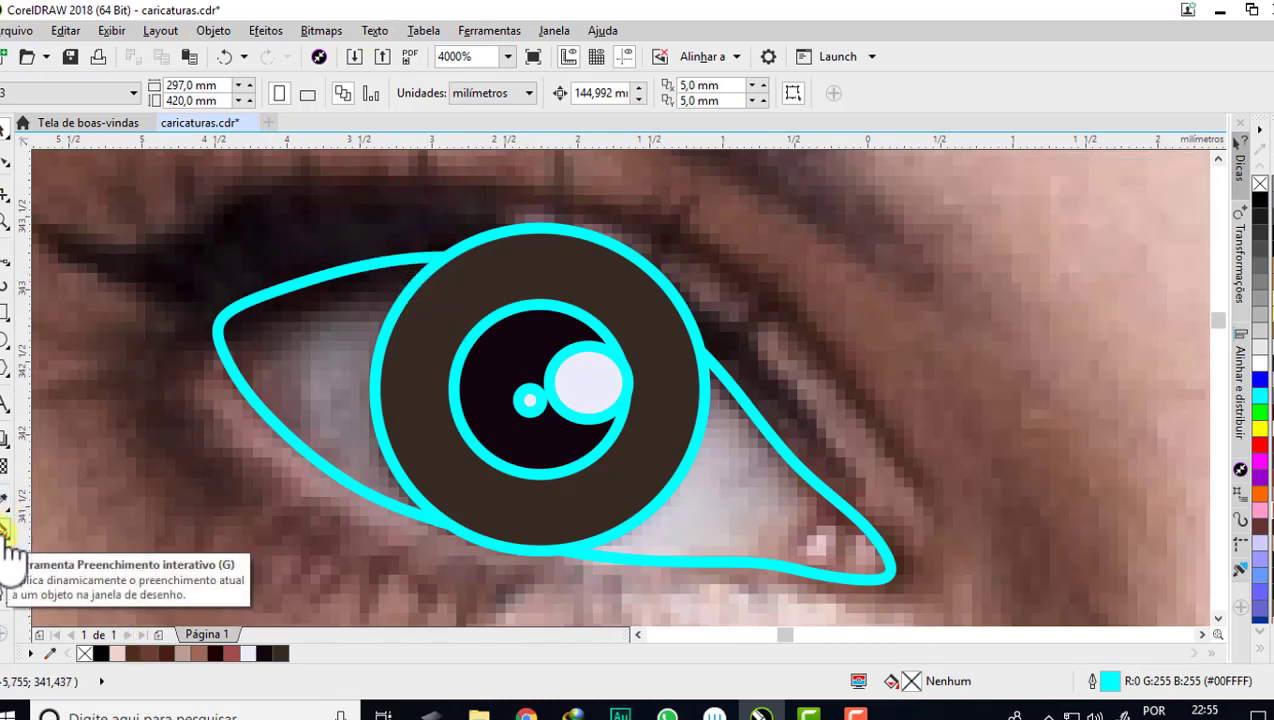
- Sample the eye white's light grey and fill the sclera shape with it
left_click(8, 520)
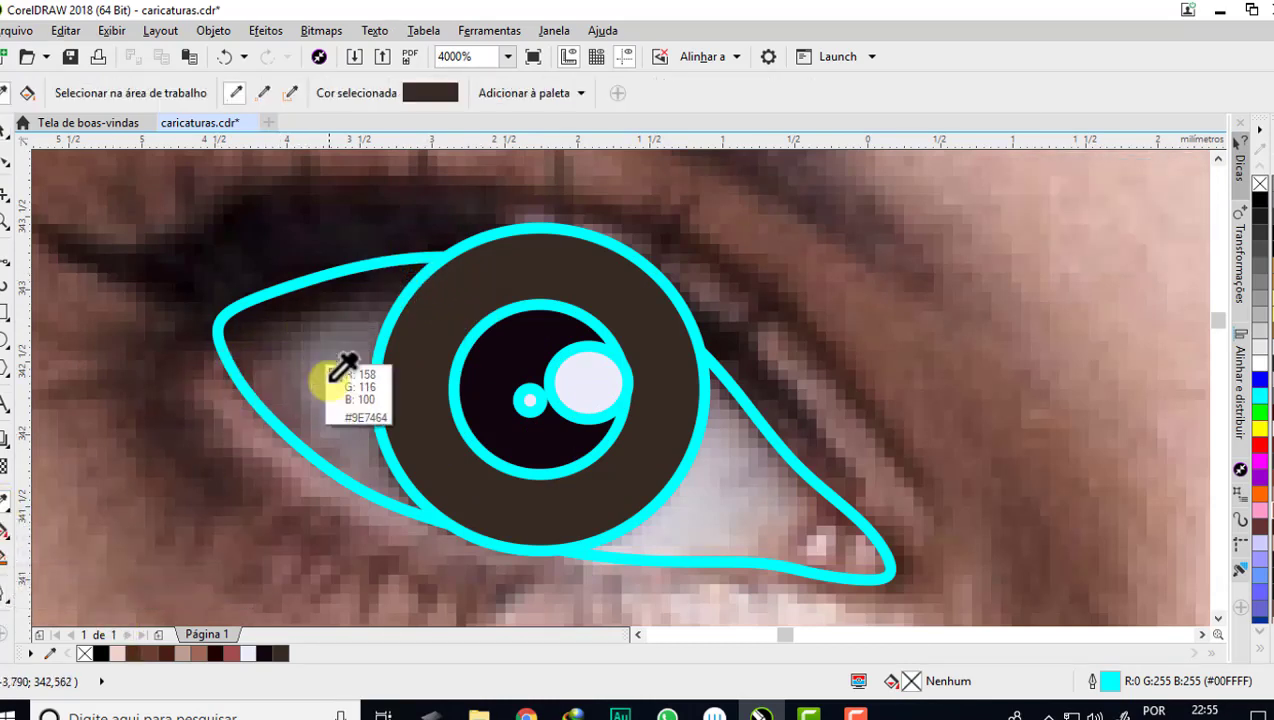
scroll(355, 352, "up", 1)
scroll(352, 355, "up", 1)
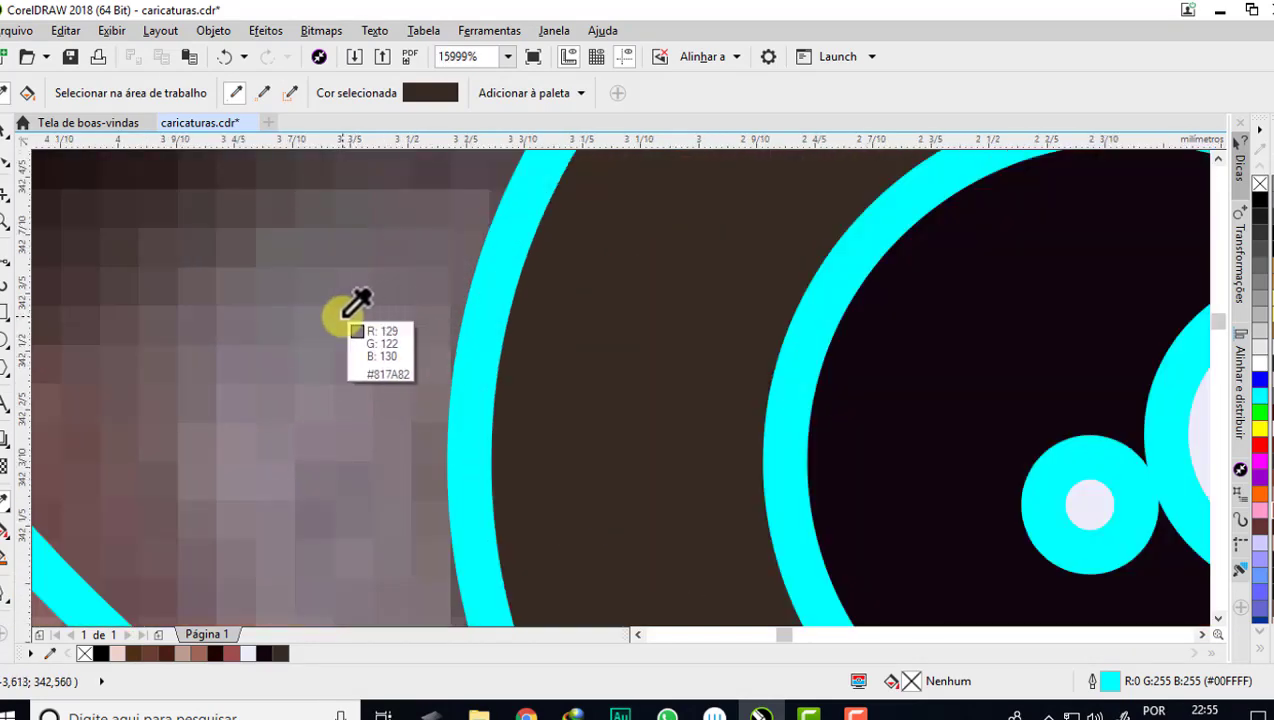
scroll(362, 322, "down", 3)
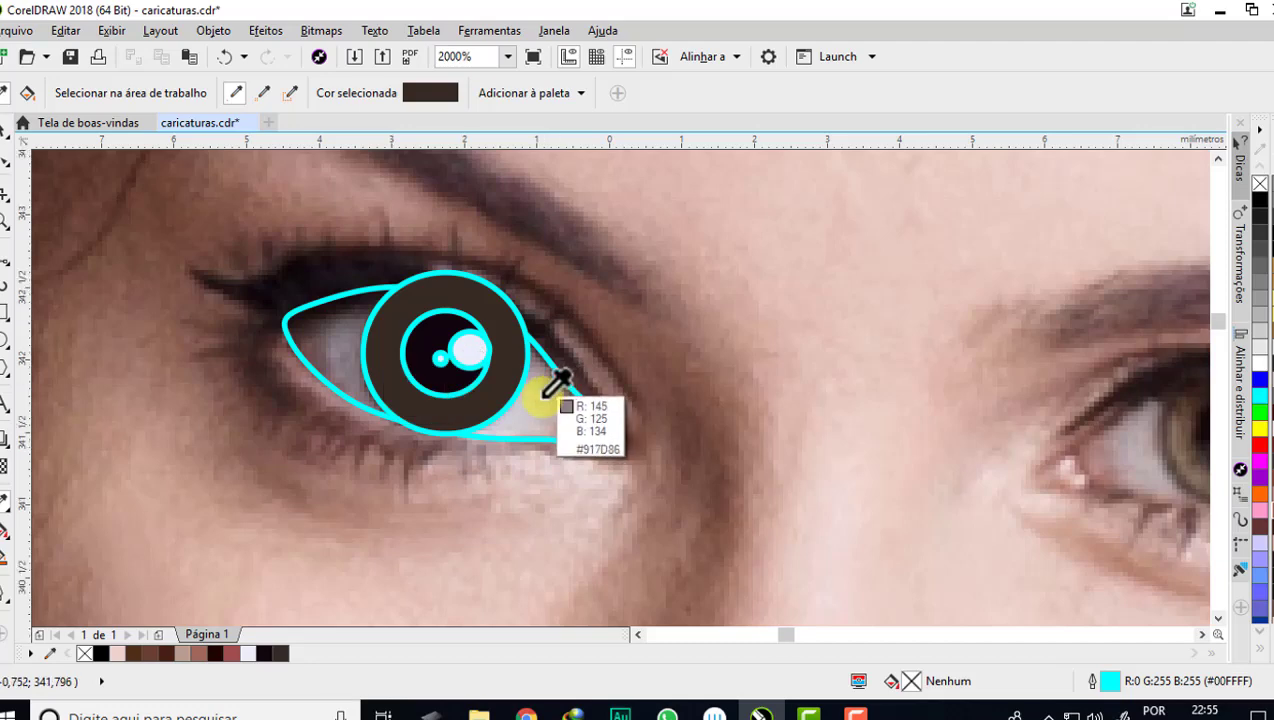
scroll(550, 380, "up", 1)
scroll(520, 420, "up", 1)
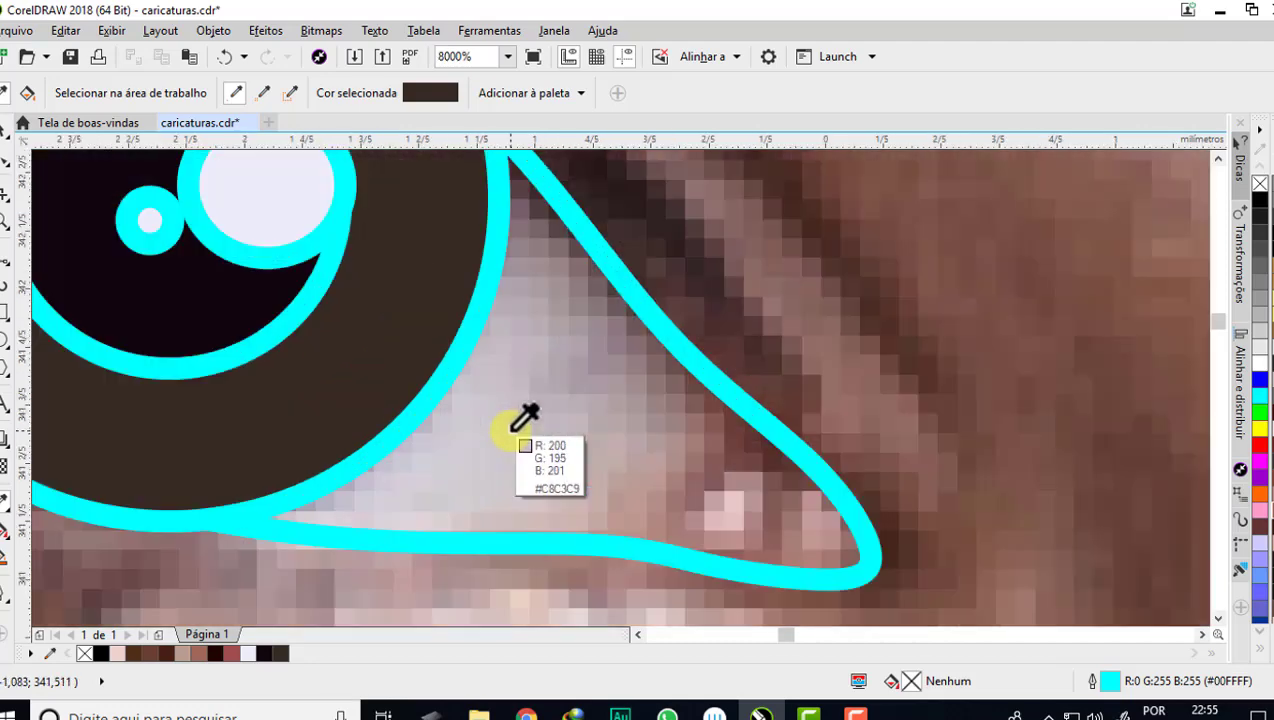
left_click(461, 404)
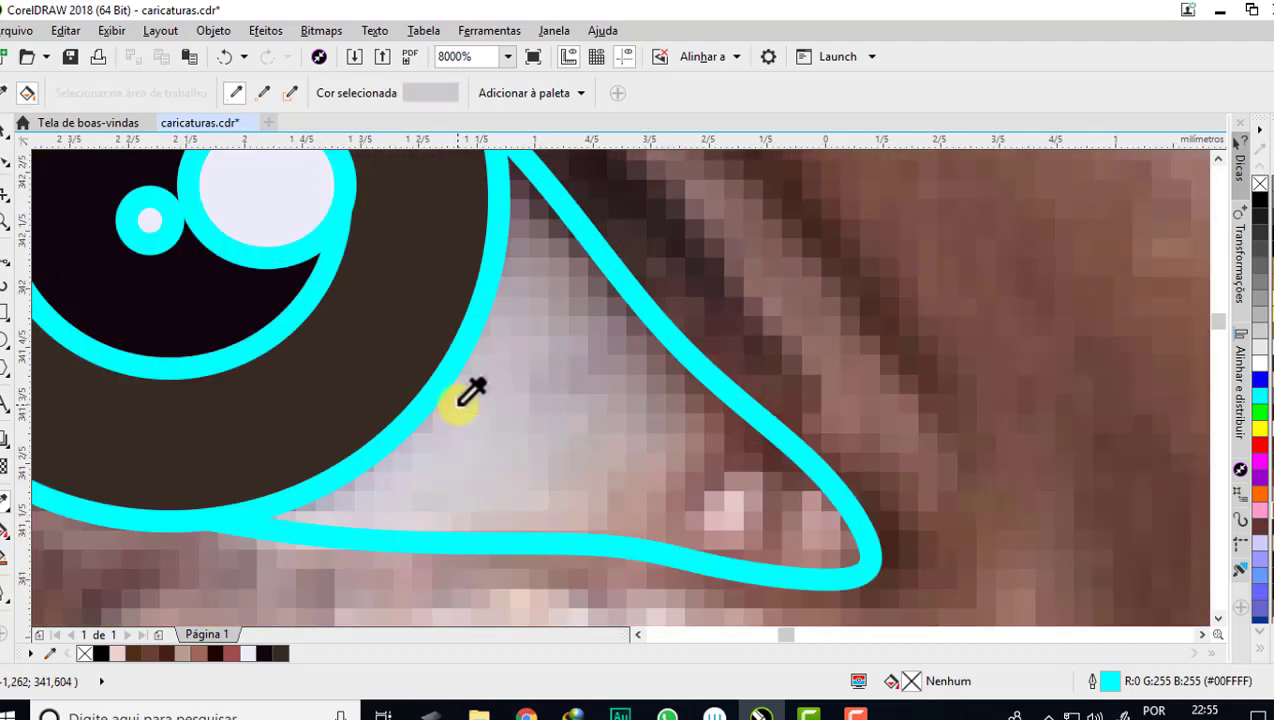
left_click(541, 347)
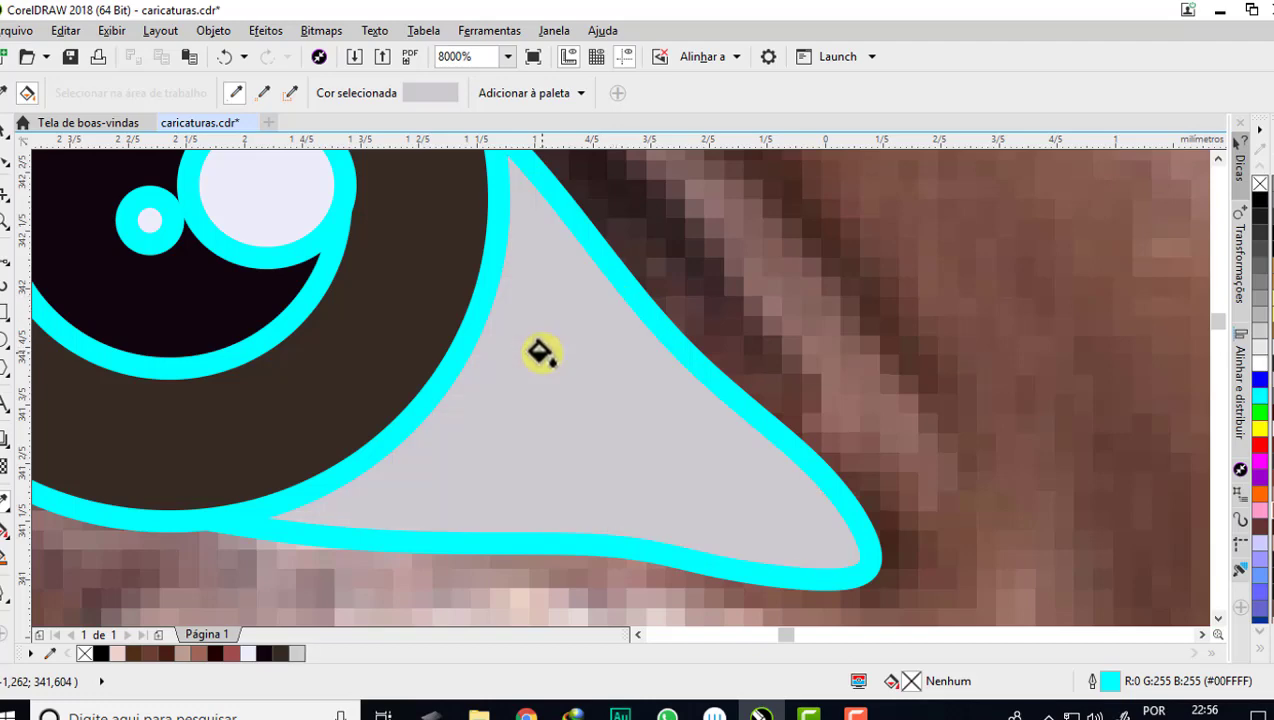
- Sample a brownish tone from the photo's eyelid crease
scroll(540, 352, "down", 1)
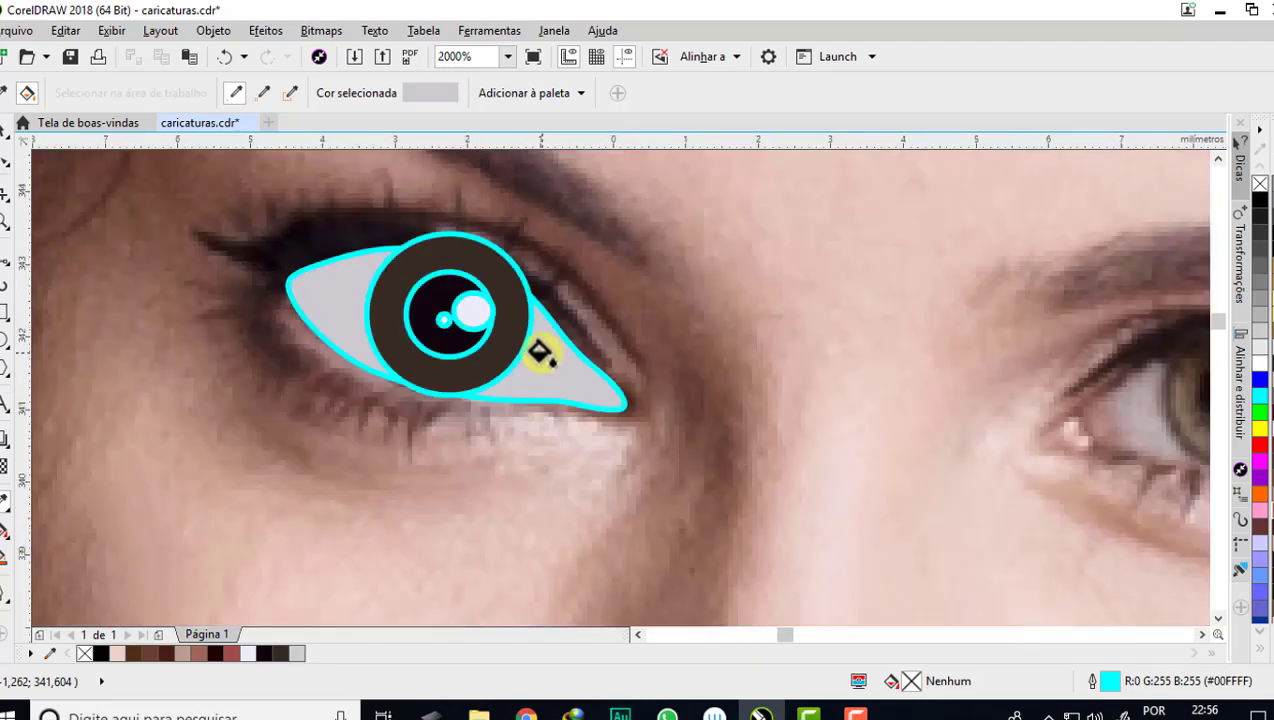
scroll(540, 353, "up", 1)
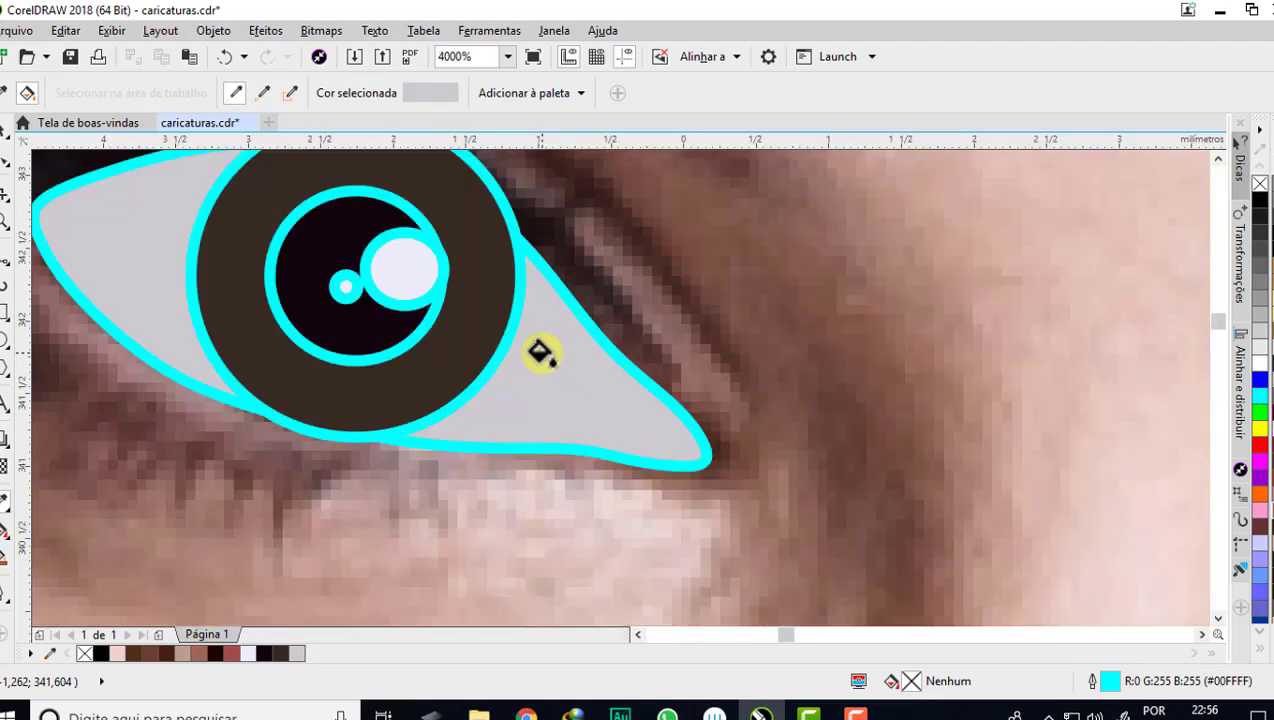
key("shift")
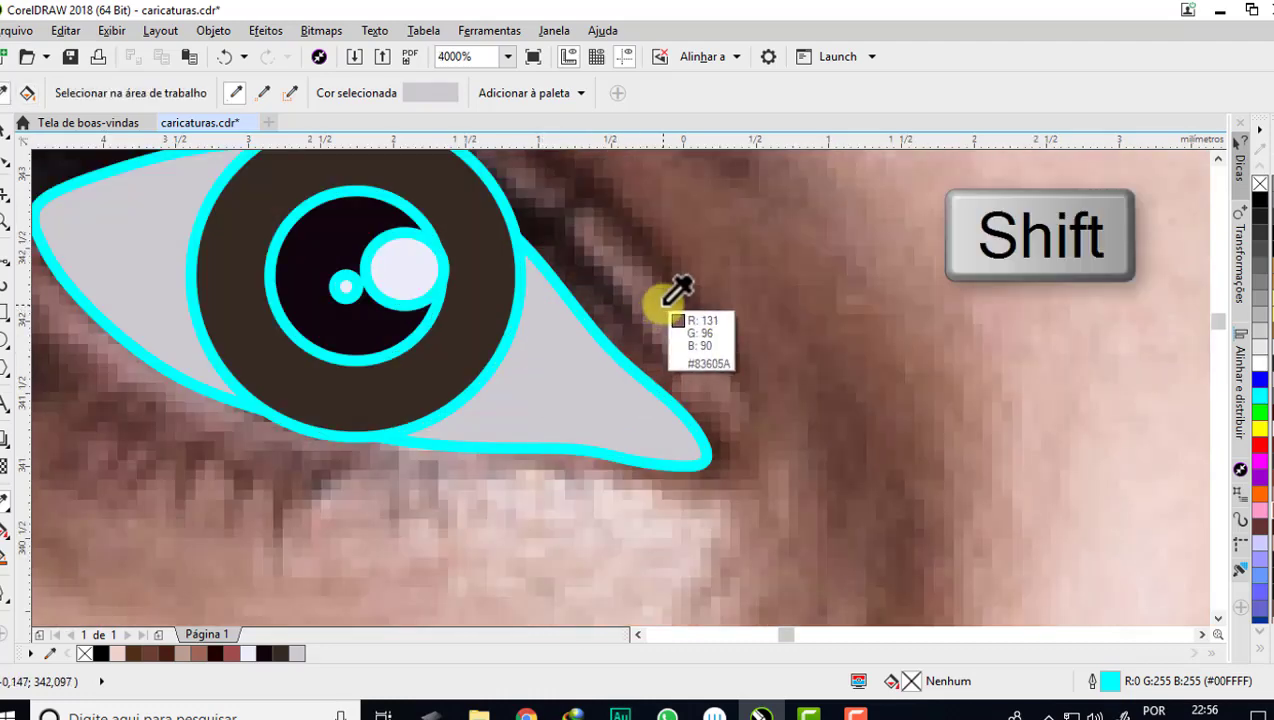
left_click(676, 296, "shift")
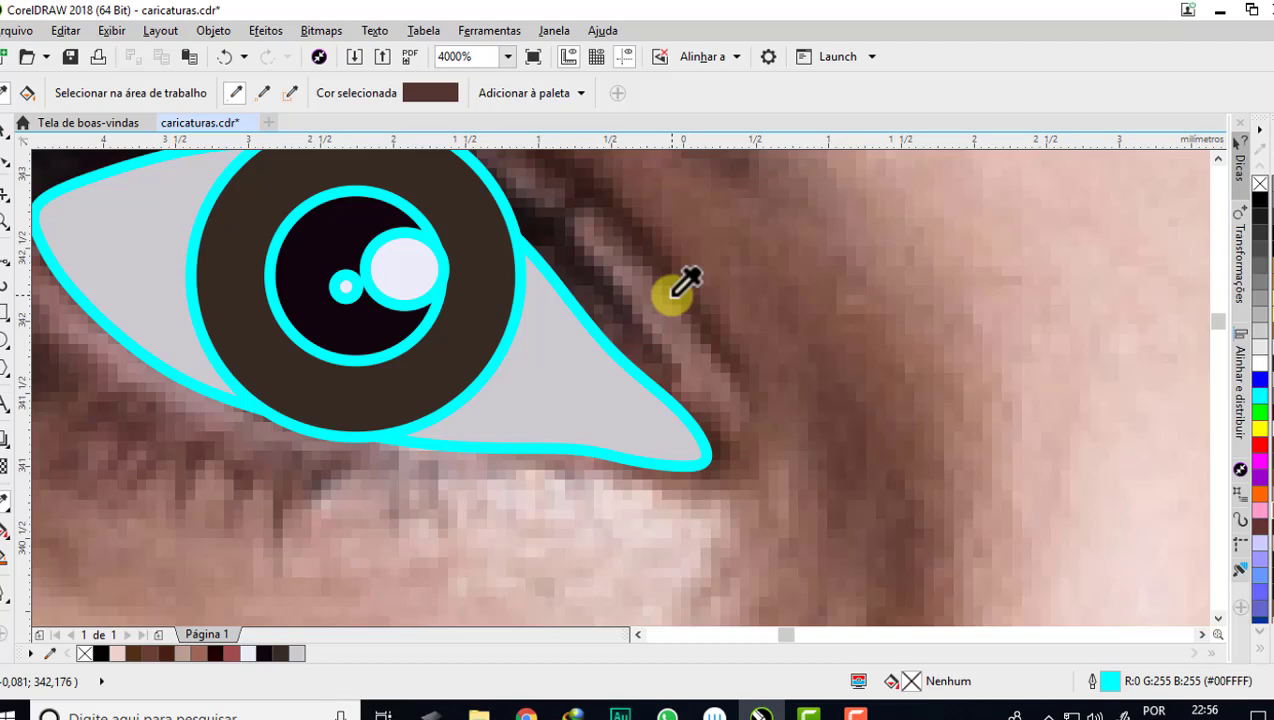
scroll(541, 405, "down", 2)
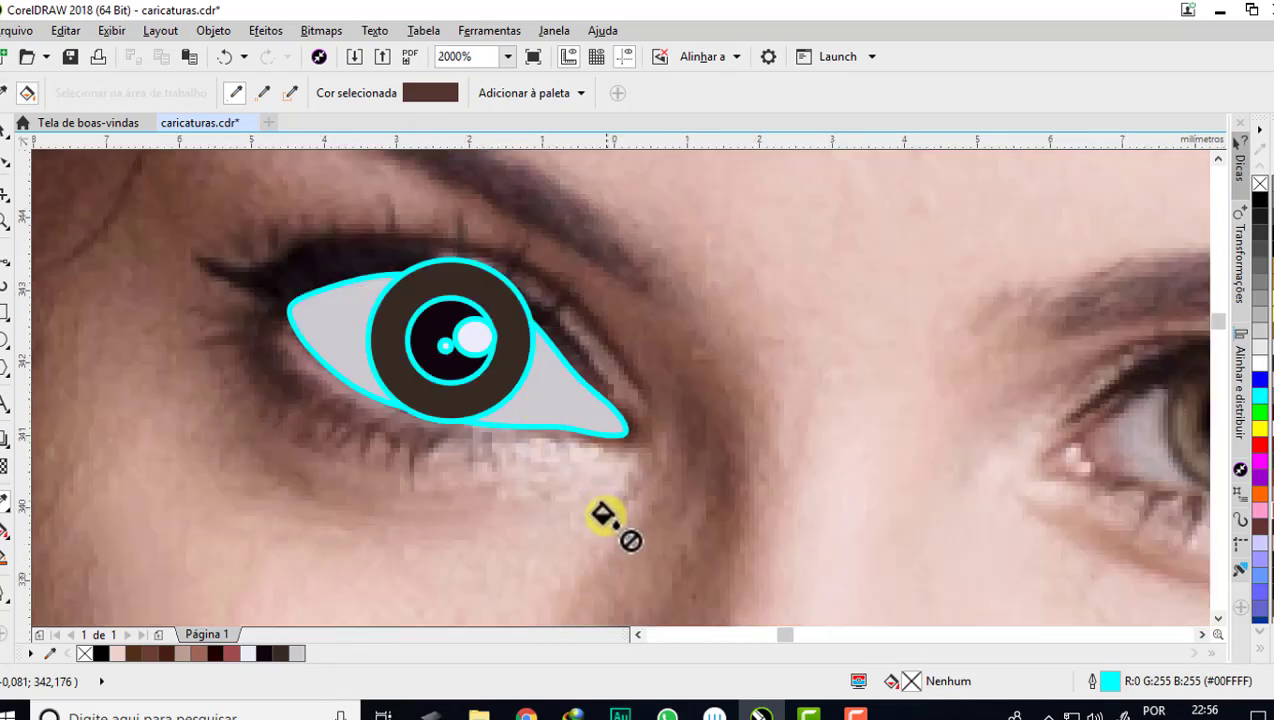
- Give the brown iris circle a near-black #0F050E outline
left_click(6, 130)
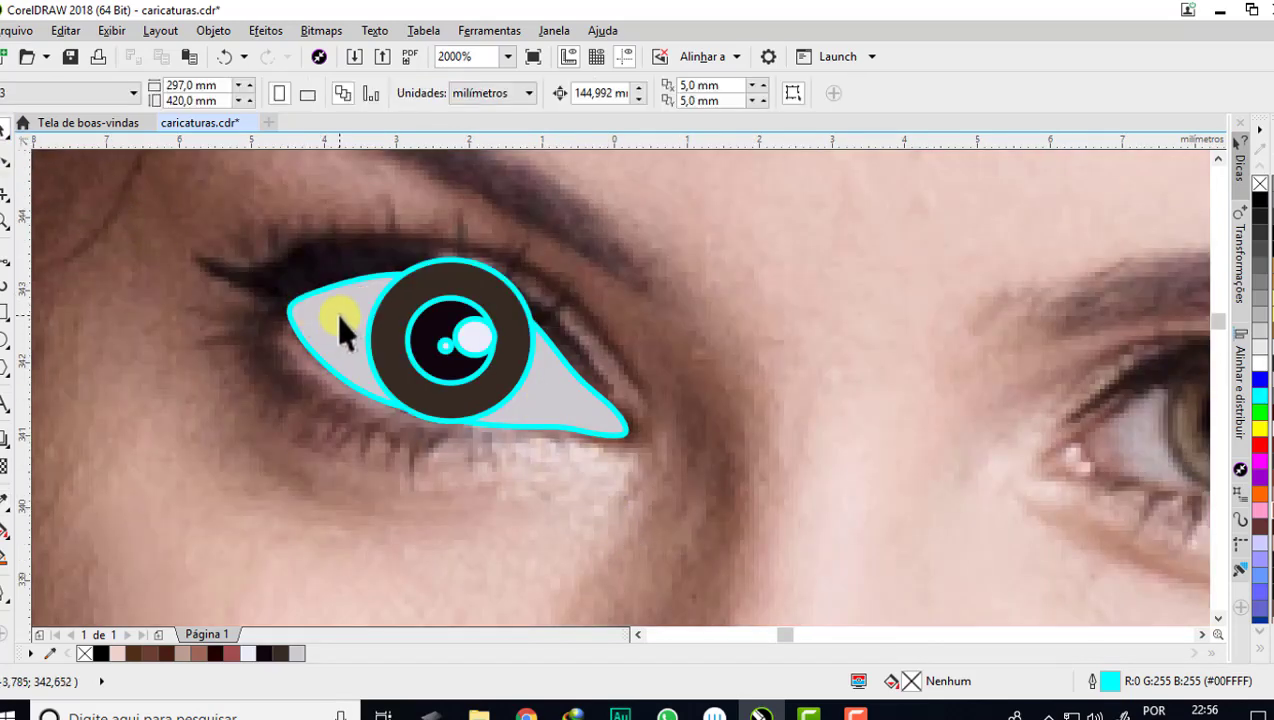
scroll(338, 320, "up", 2)
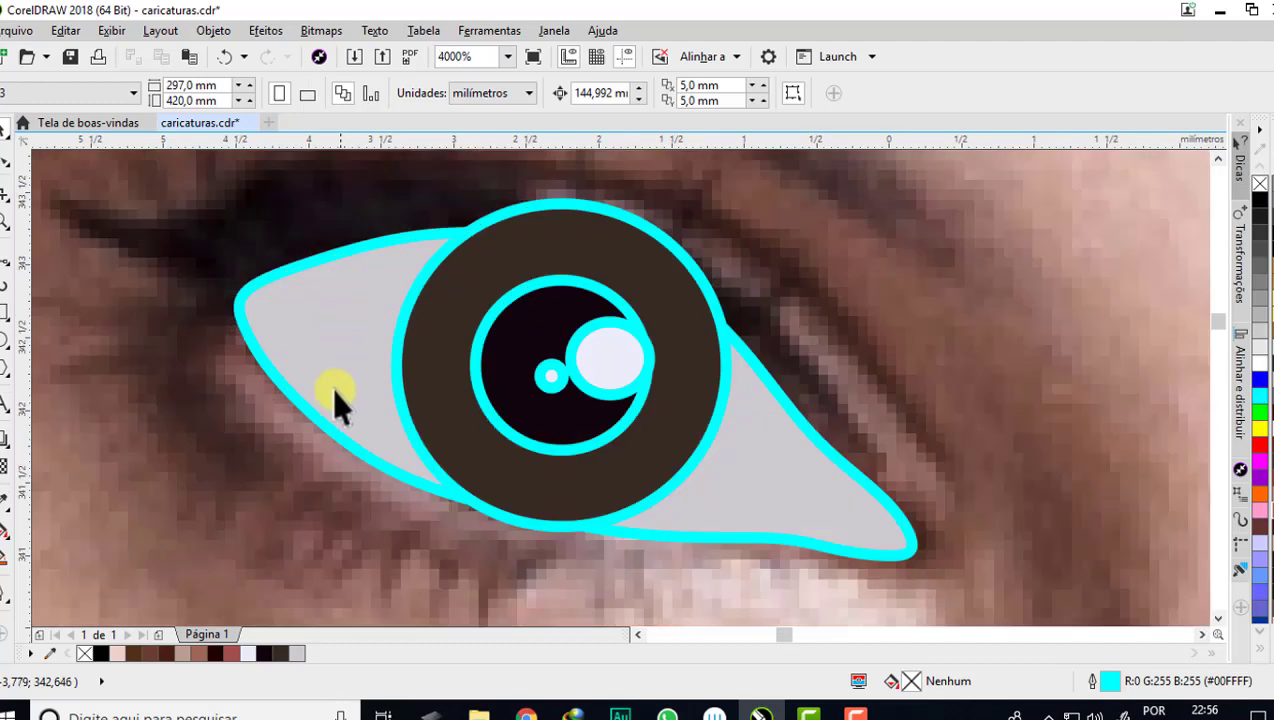
left_click(406, 332)
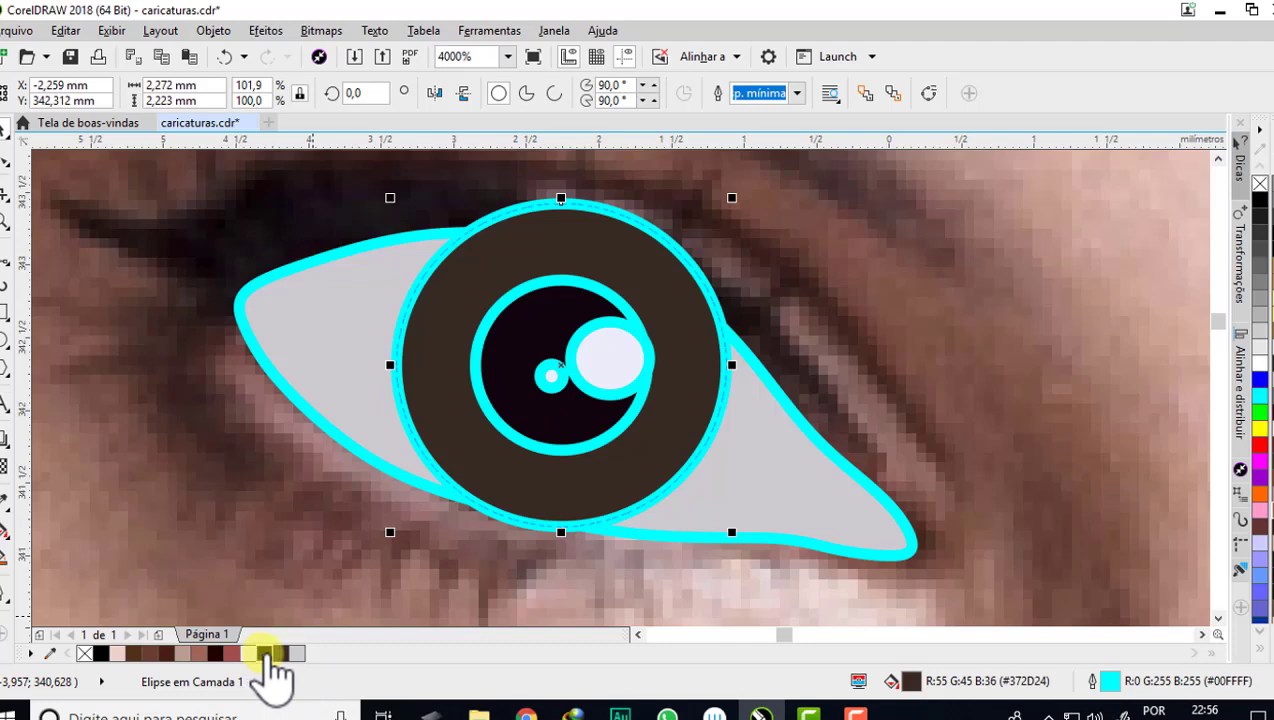
right_click(270, 654)
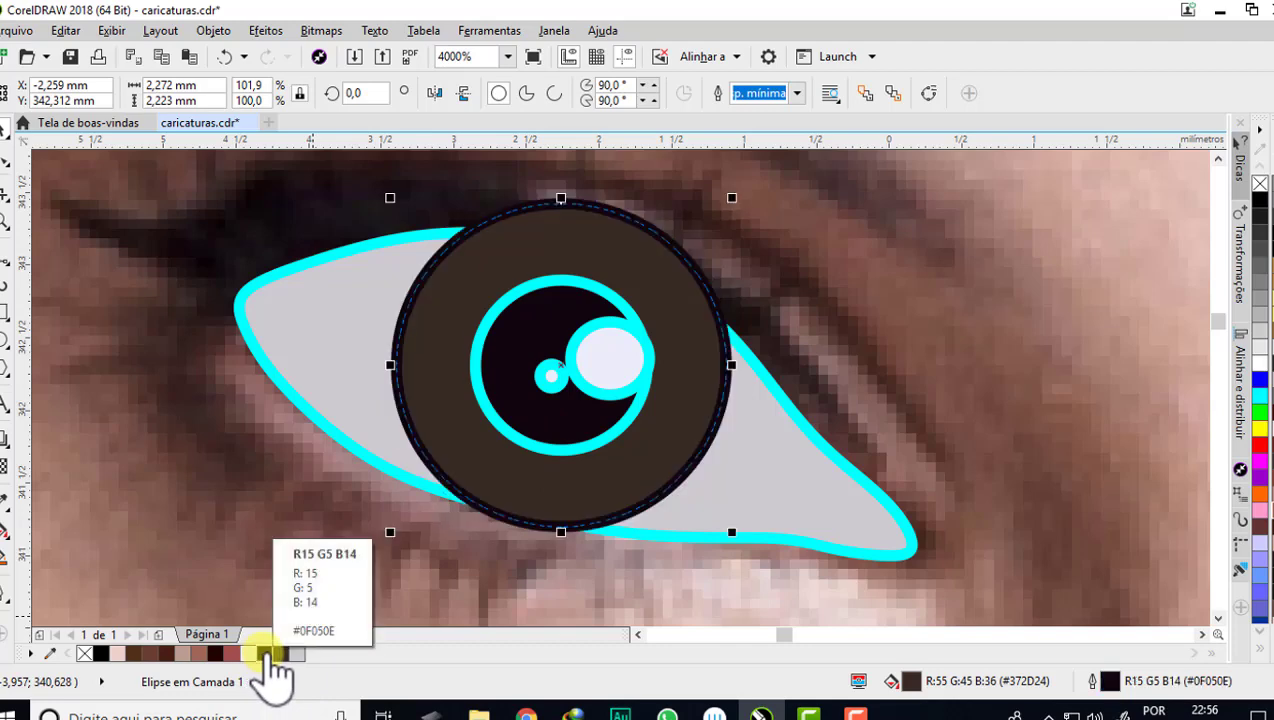
scroll(447, 487, "up", 2)
scroll(447, 482, "down", 2)
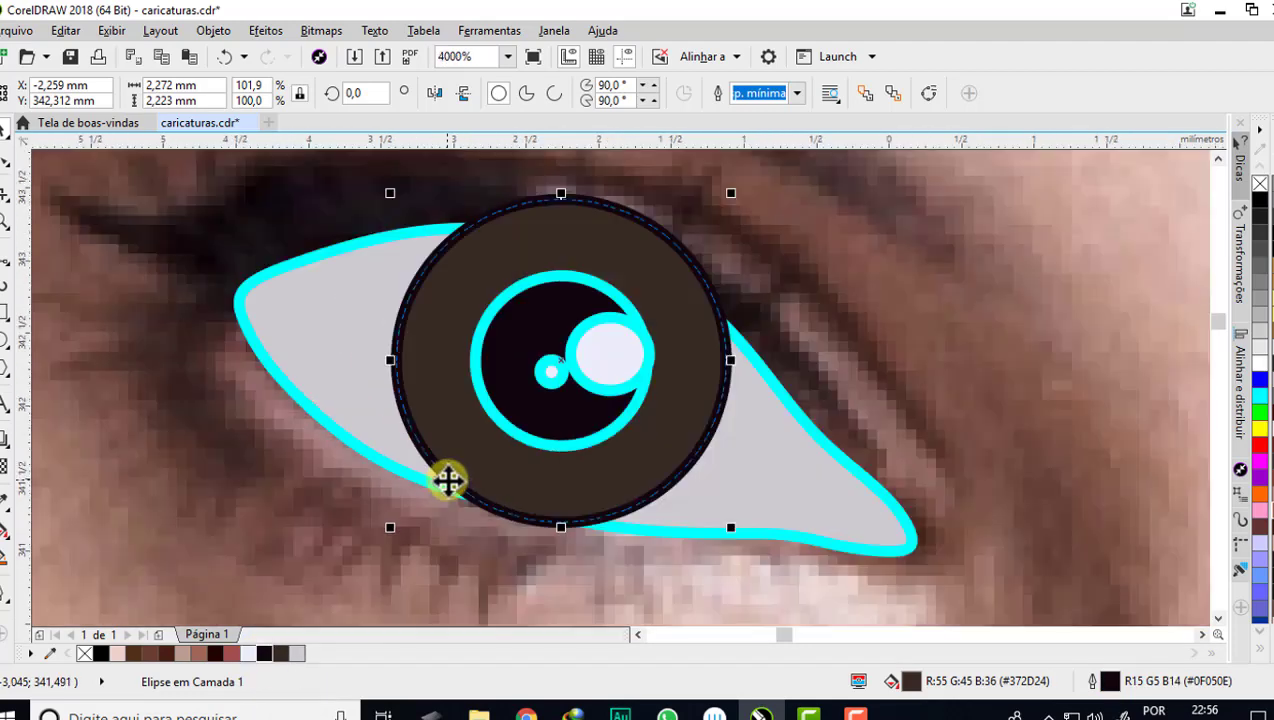
key("Escape")
- Remove the cyan outlines from the pupil and both highlight circles
left_click(503, 421)
scroll(503, 421, "up", 1)
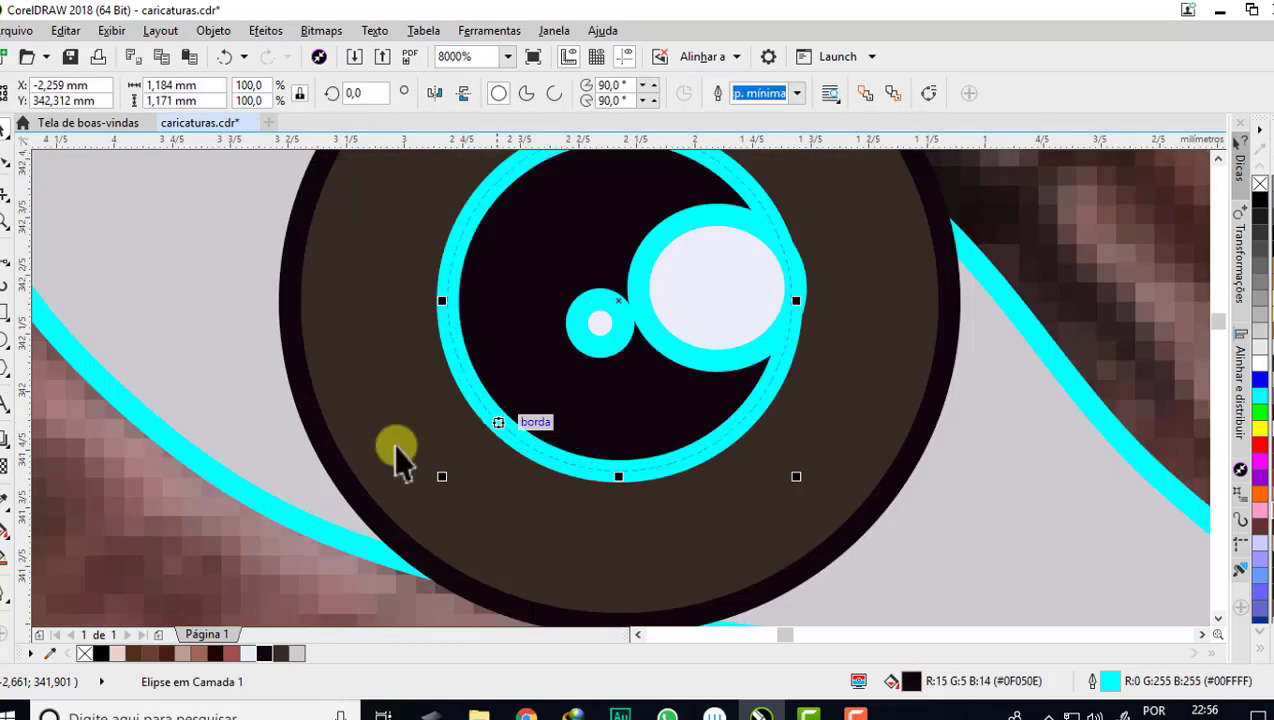
right_click(84, 653)
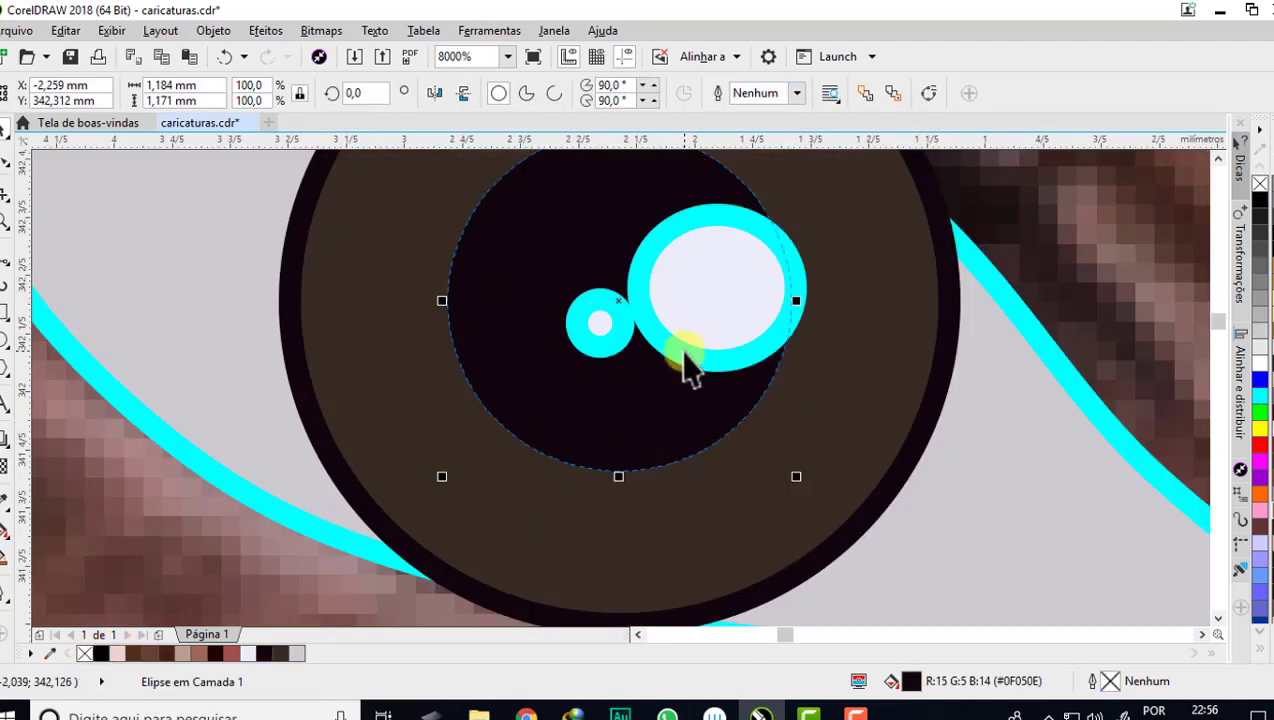
left_click(686, 356)
right_click(84, 653)
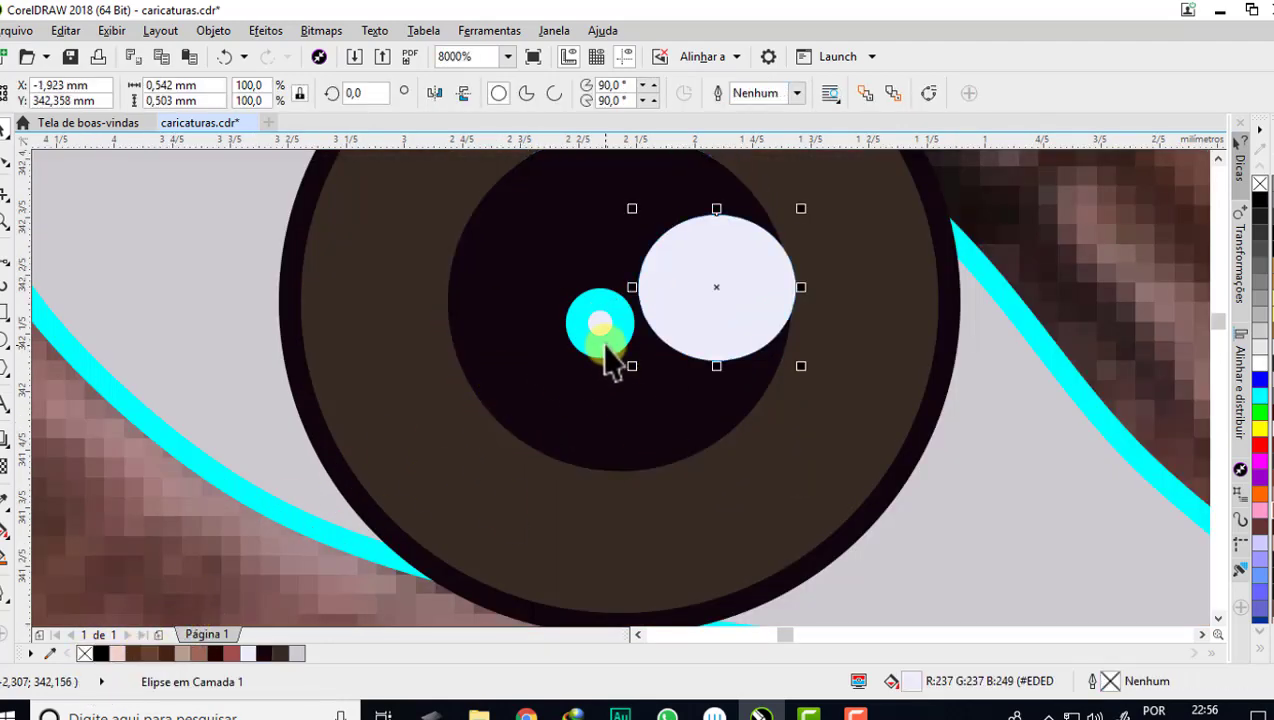
left_click(605, 348)
right_click(84, 653)
scroll(422, 420, "down", 1)
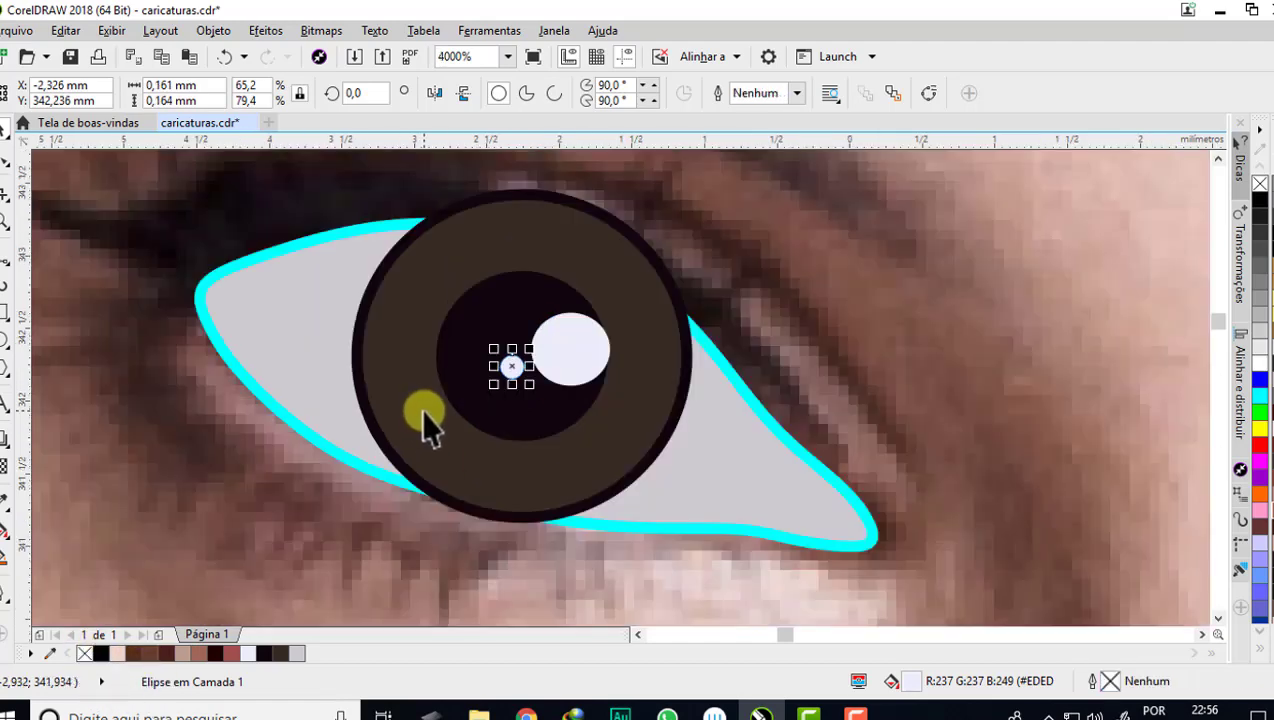
left_click(423, 412)
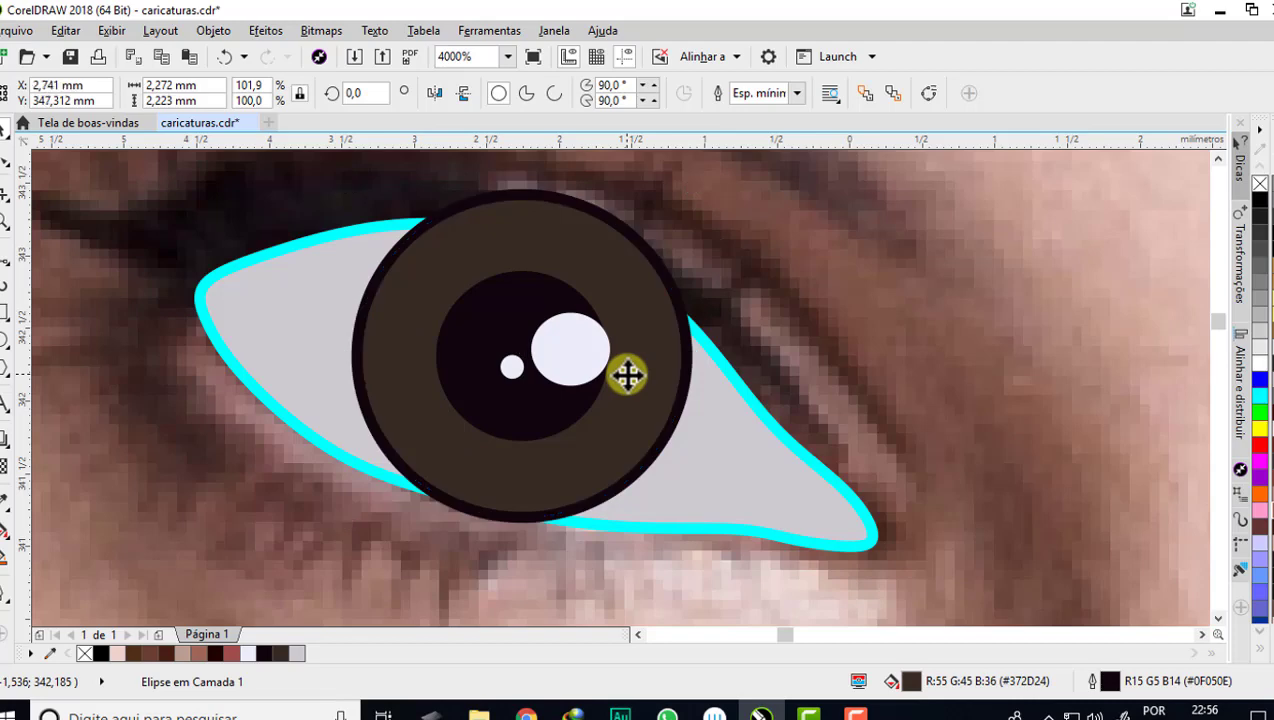
scroll(627, 374, "down", 2)
- Move the spare dark circle onto the iris, shrink it to about 87%, centre it, remove its outline
left_click(746, 258)
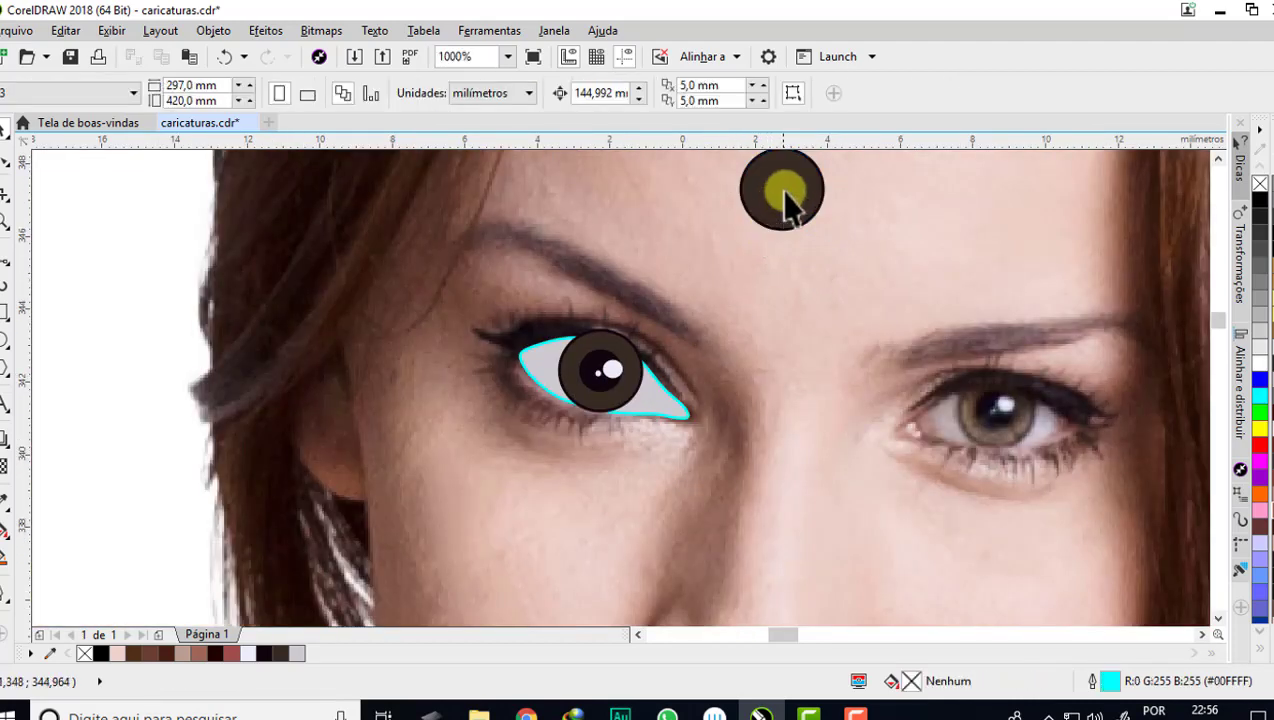
left_click(791, 186)
left_click_drag(670, 344, 629, 372)
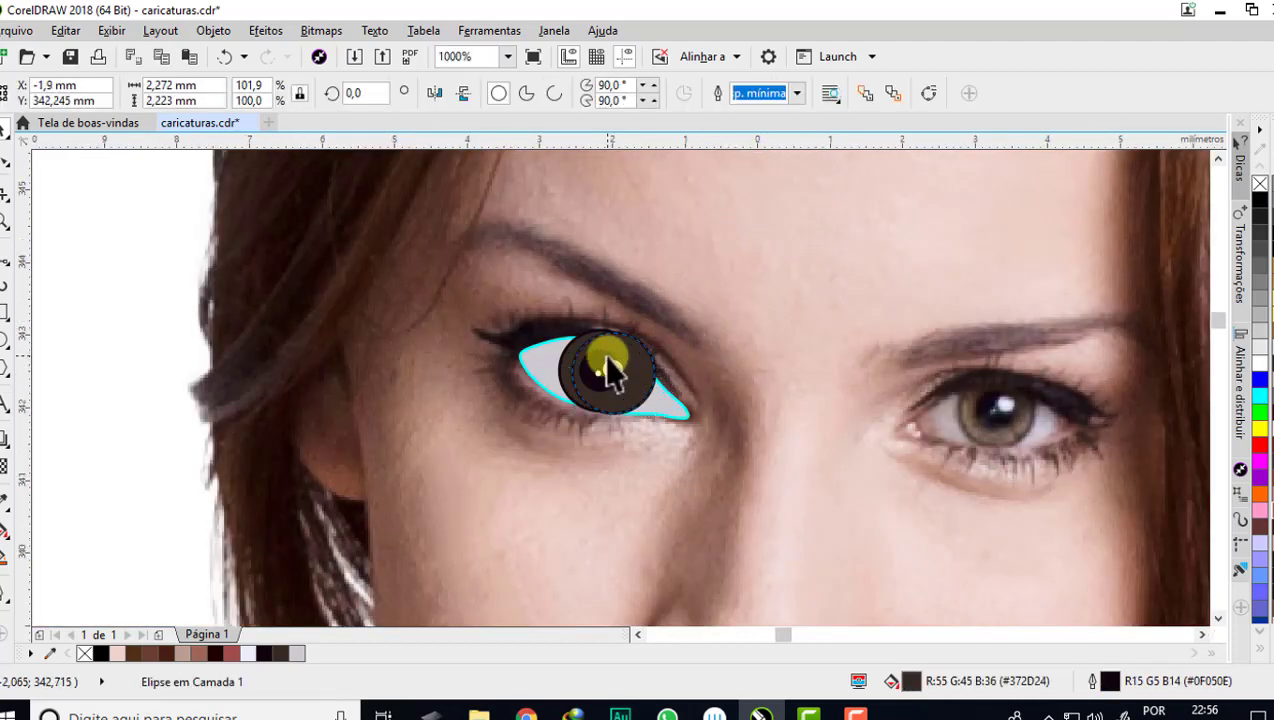
scroll(629, 375, "up", 2)
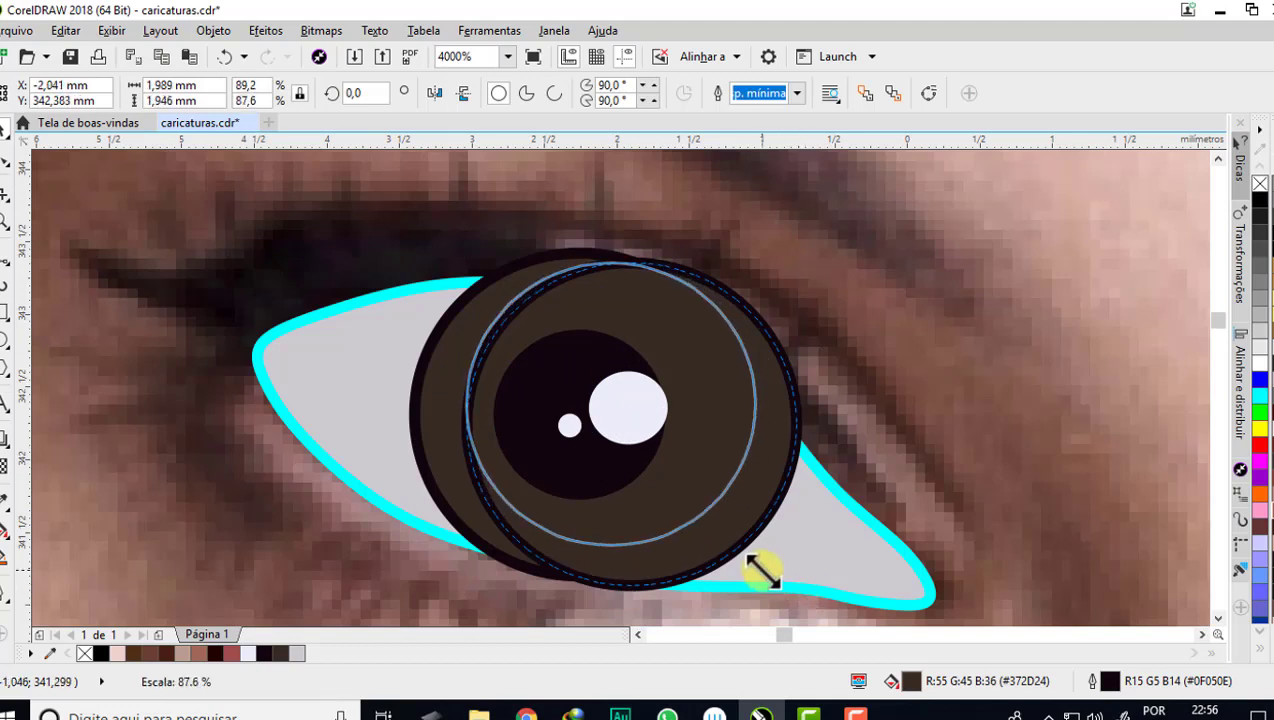
left_click_drag(801, 590, 759, 546)
left_click_drag(694, 344, 668, 357)
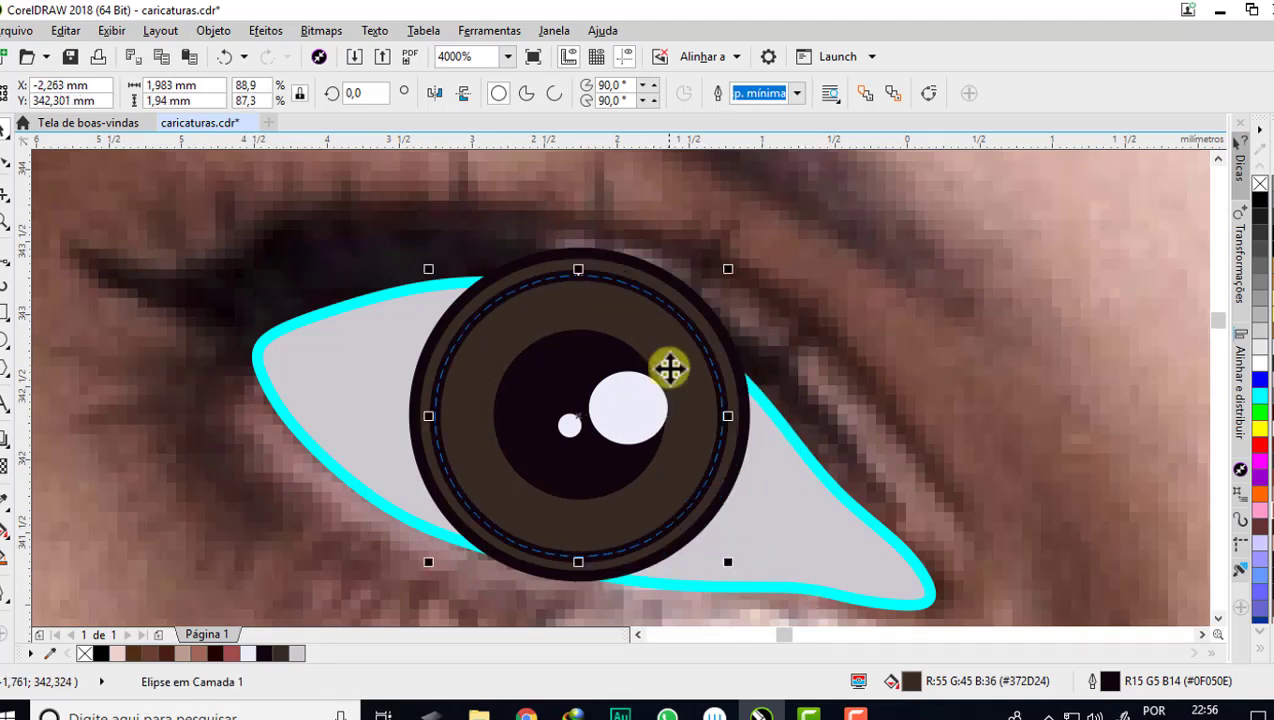
right_click(1259, 185)
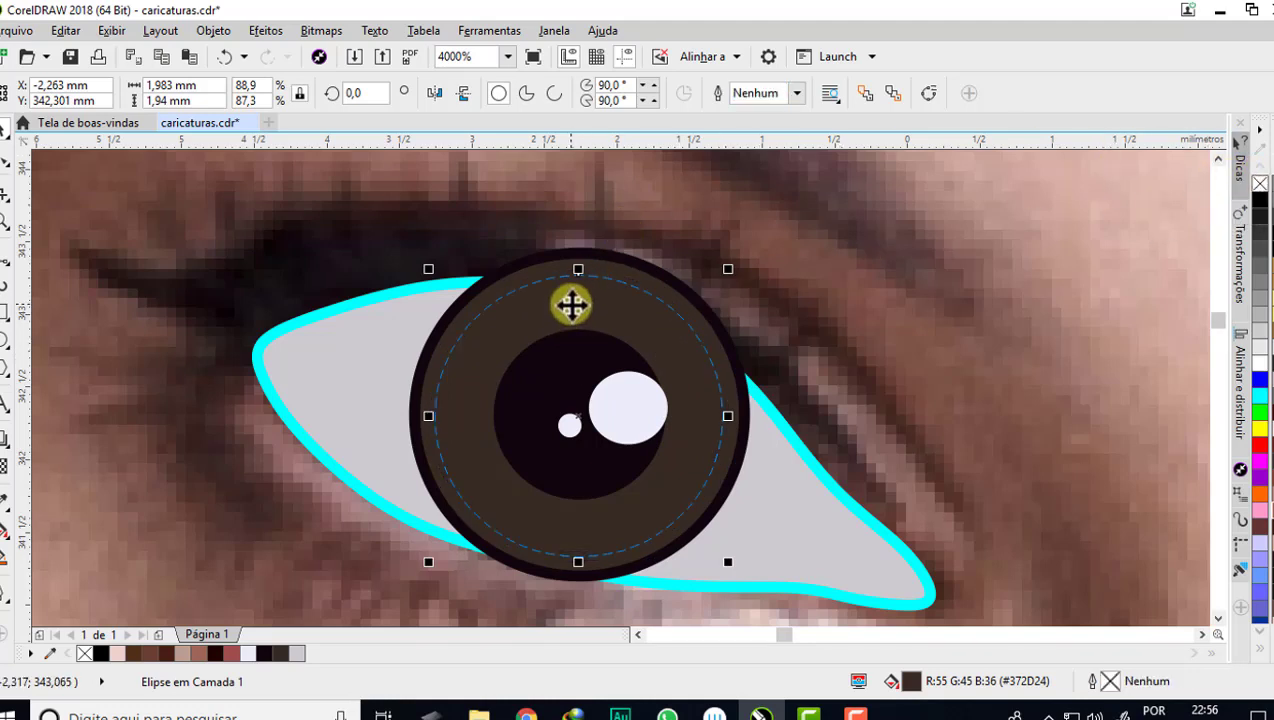
- Undo an accidental offset duplicate of the inner circle
left_click_drag(571, 305, 740, 287)
scroll(697, 276, "up", 1)
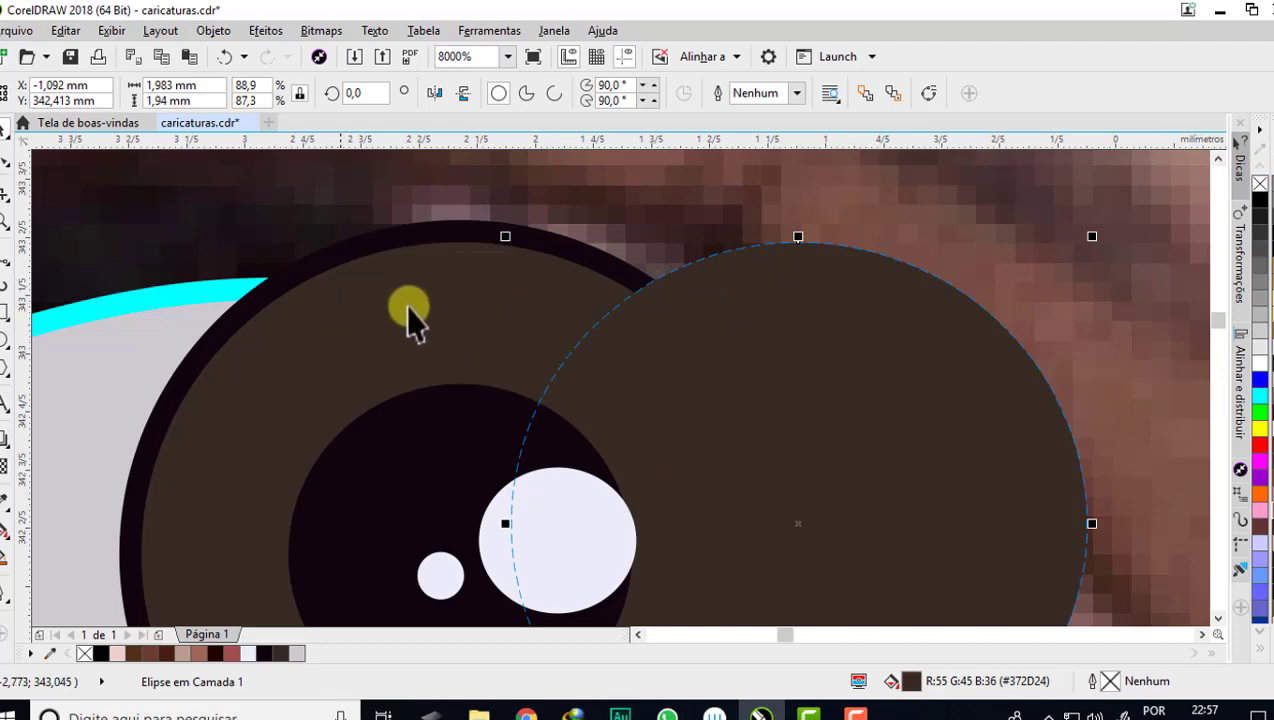
key("ctrl+z")
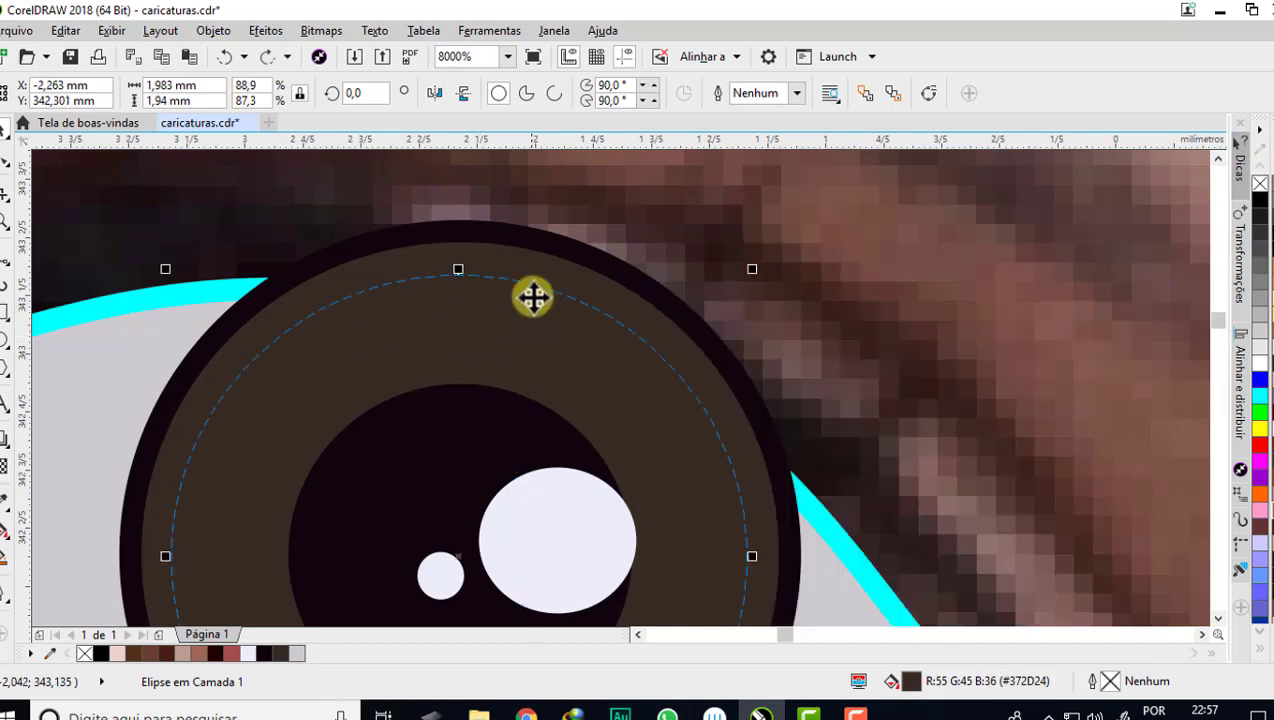
scroll(530, 296, "down", 1)
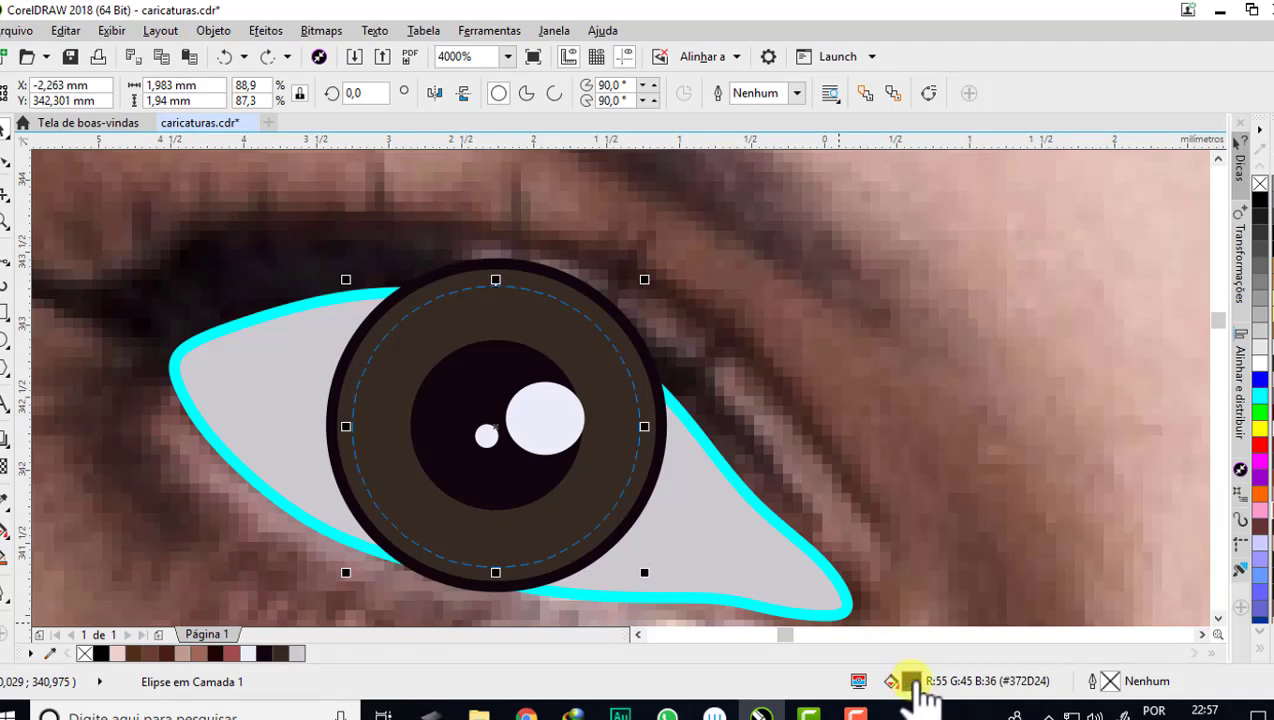
- Set the iris circle's fill to brown RGB 71,57,44 (#47392C) in the fill dialog
double_click(912, 681)
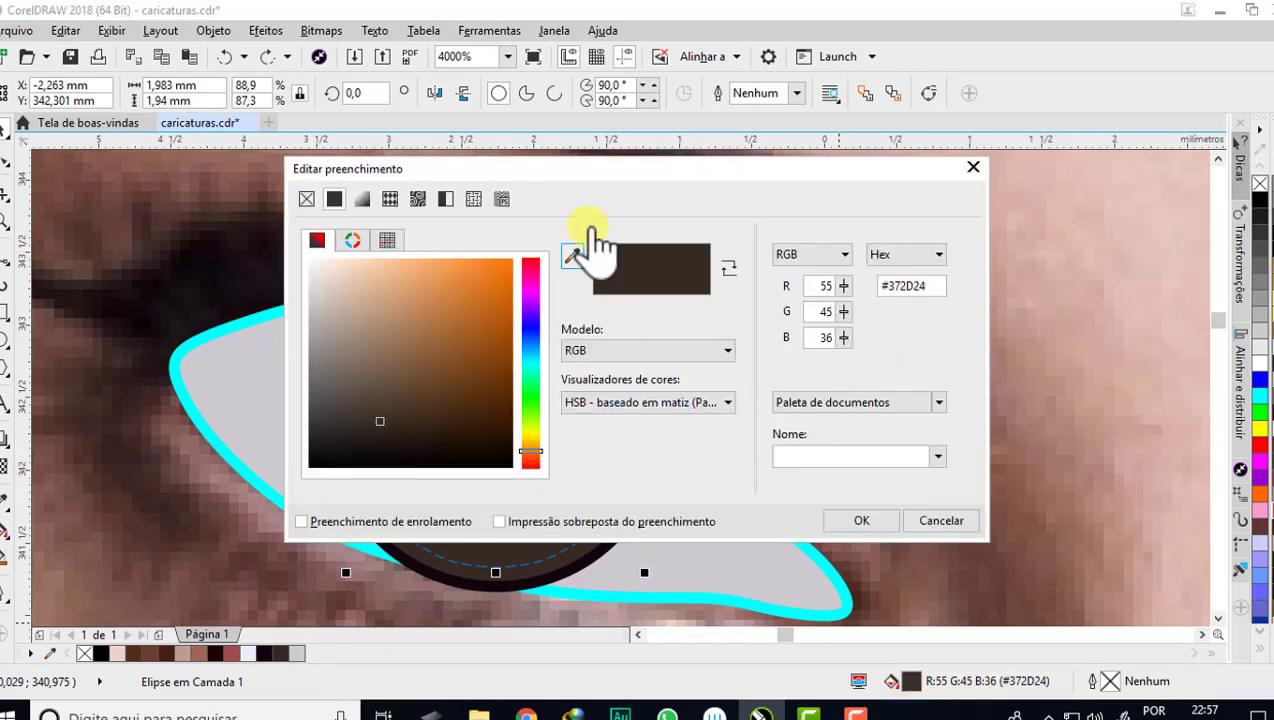
mouse_move(552, 177)
left_mouse_down()
mouse_move(978, 150)
mouse_move(999, 125)
left_mouse_up()
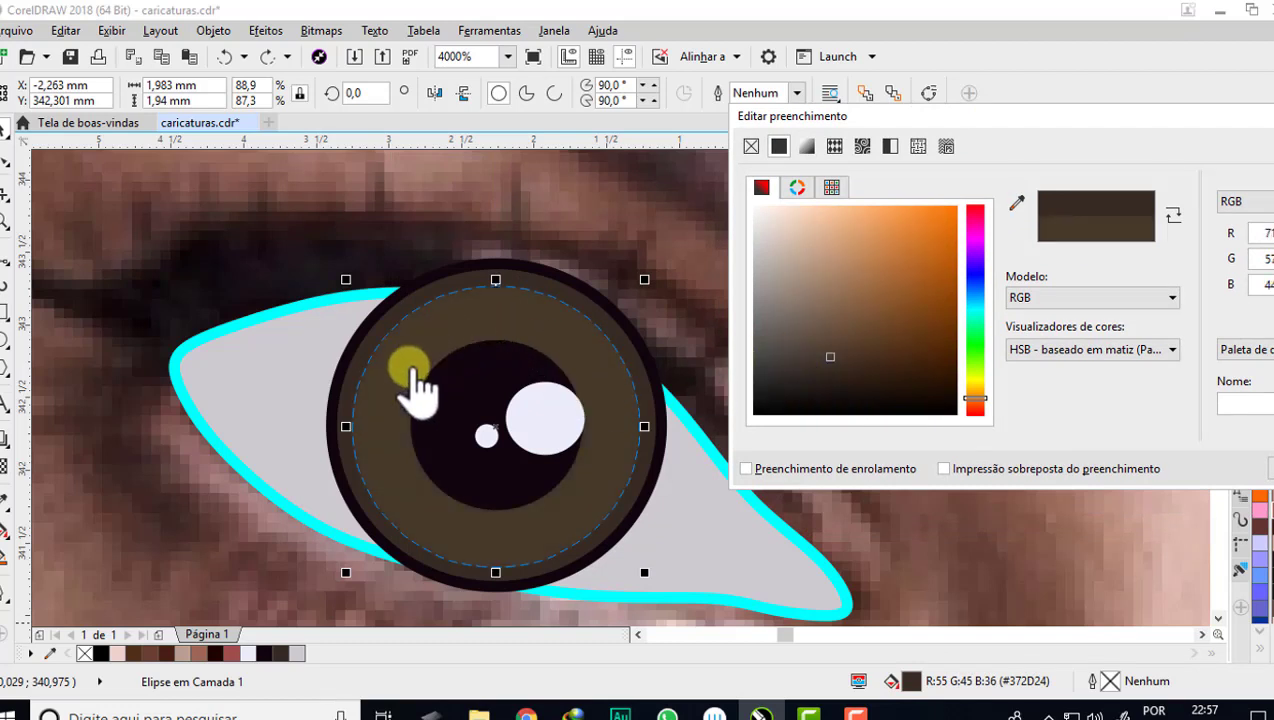
left_click_drag(965, 118, 841, 95)
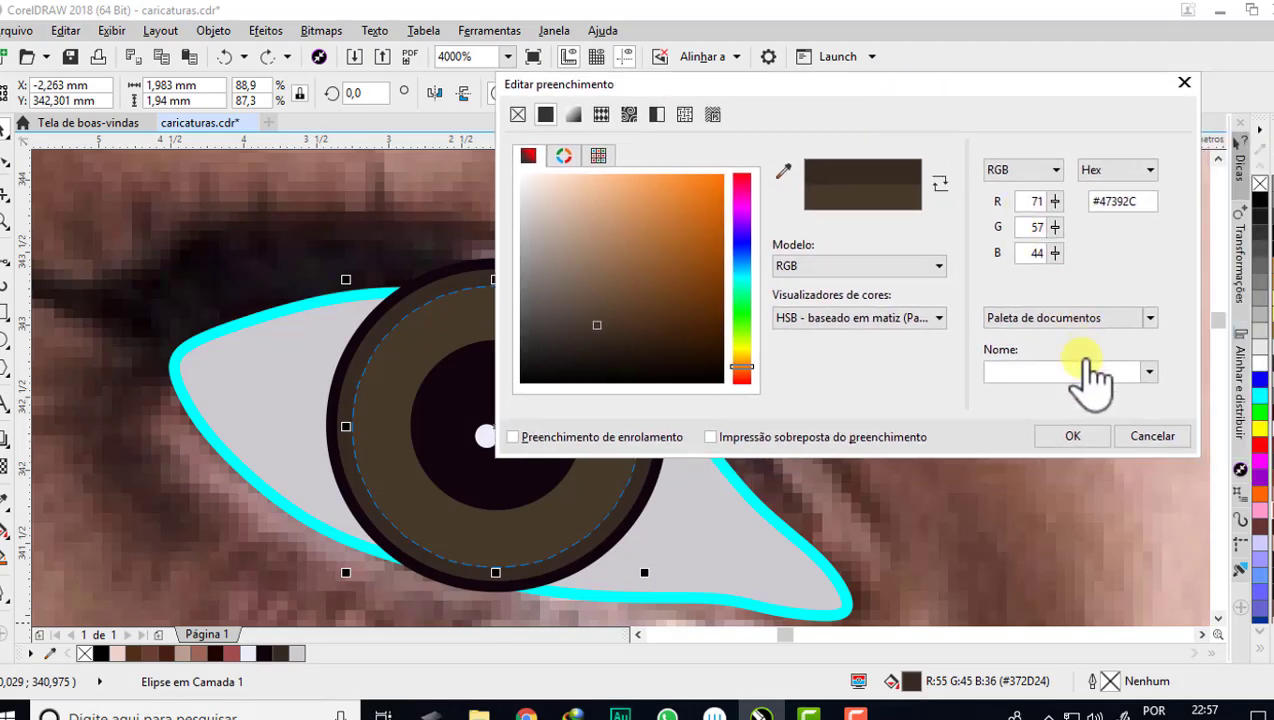
left_click(1063, 436)
key("Escape")
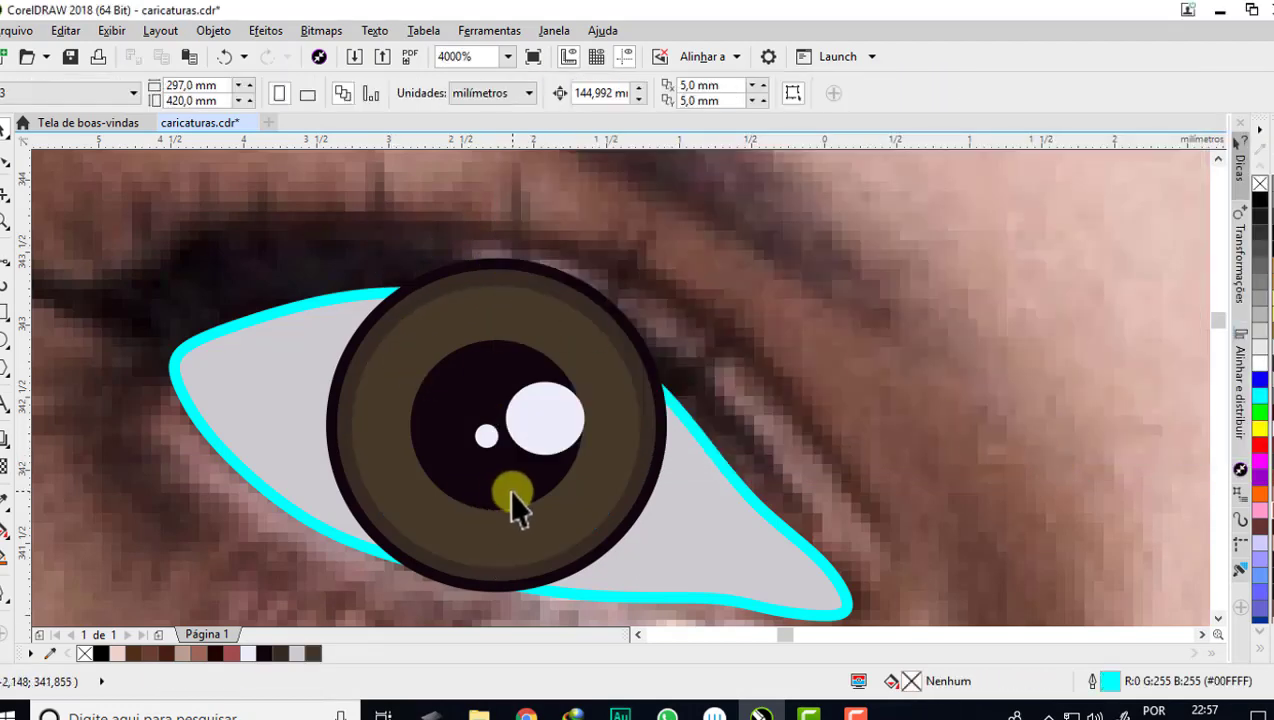
- Save the file and draw a closed B-spline curve looping around the pupil
left_click(68, 57)
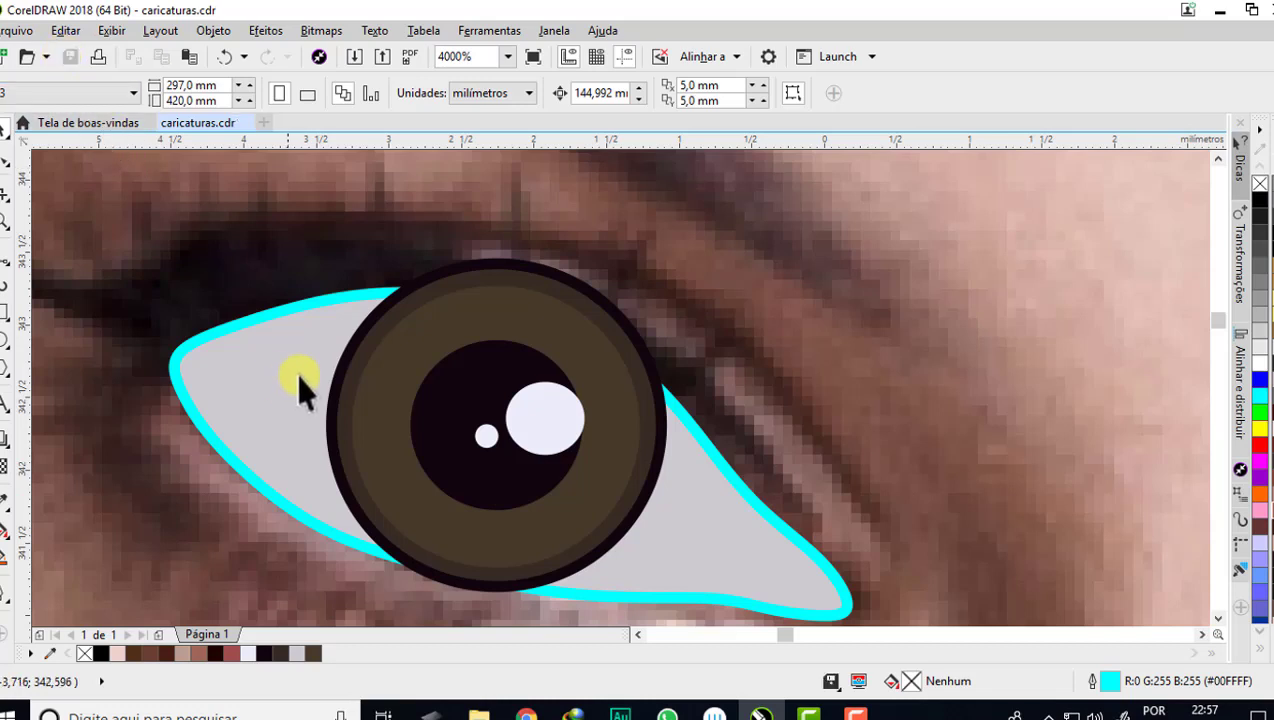
left_click(6, 252)
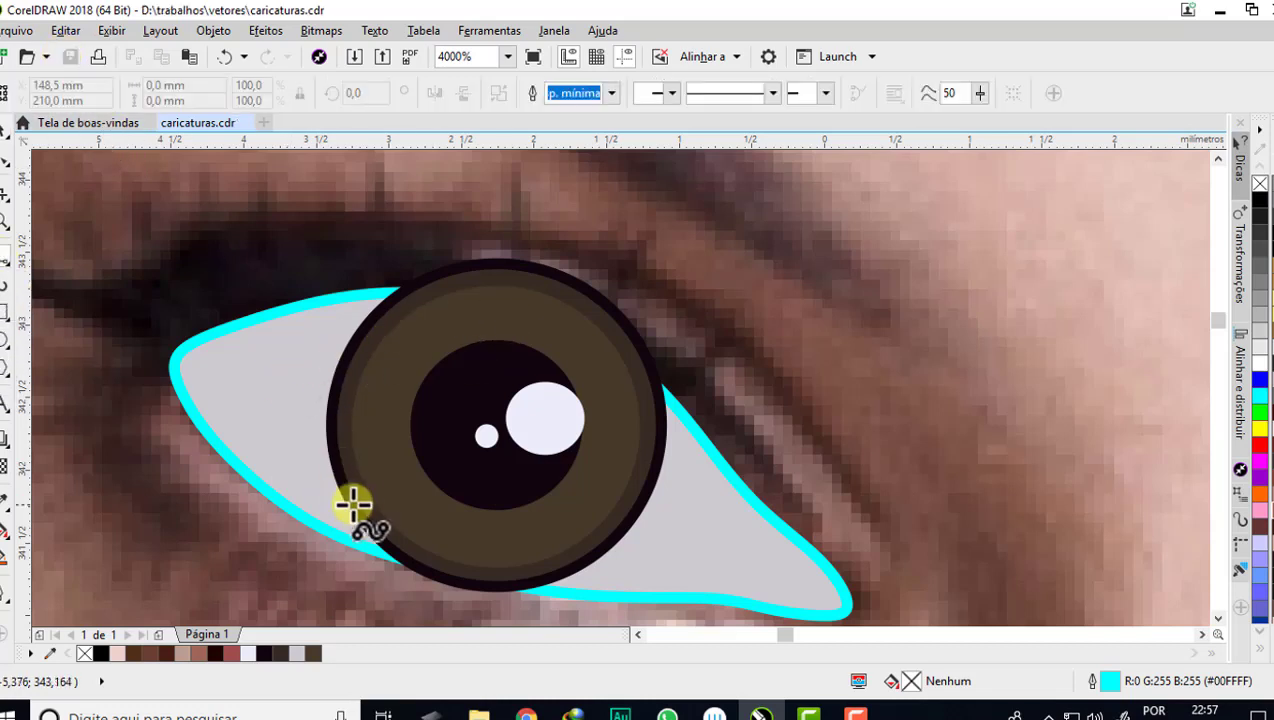
left_click(487, 377)
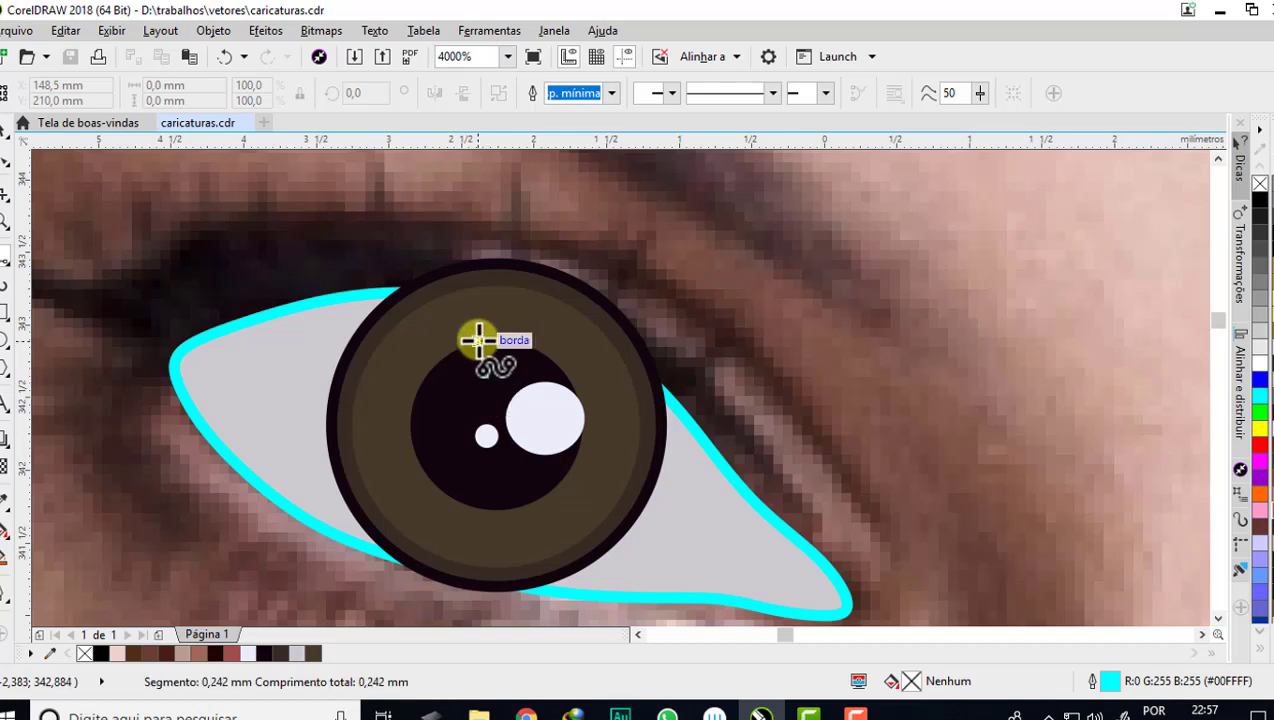
left_click(433, 321)
left_click(399, 331)
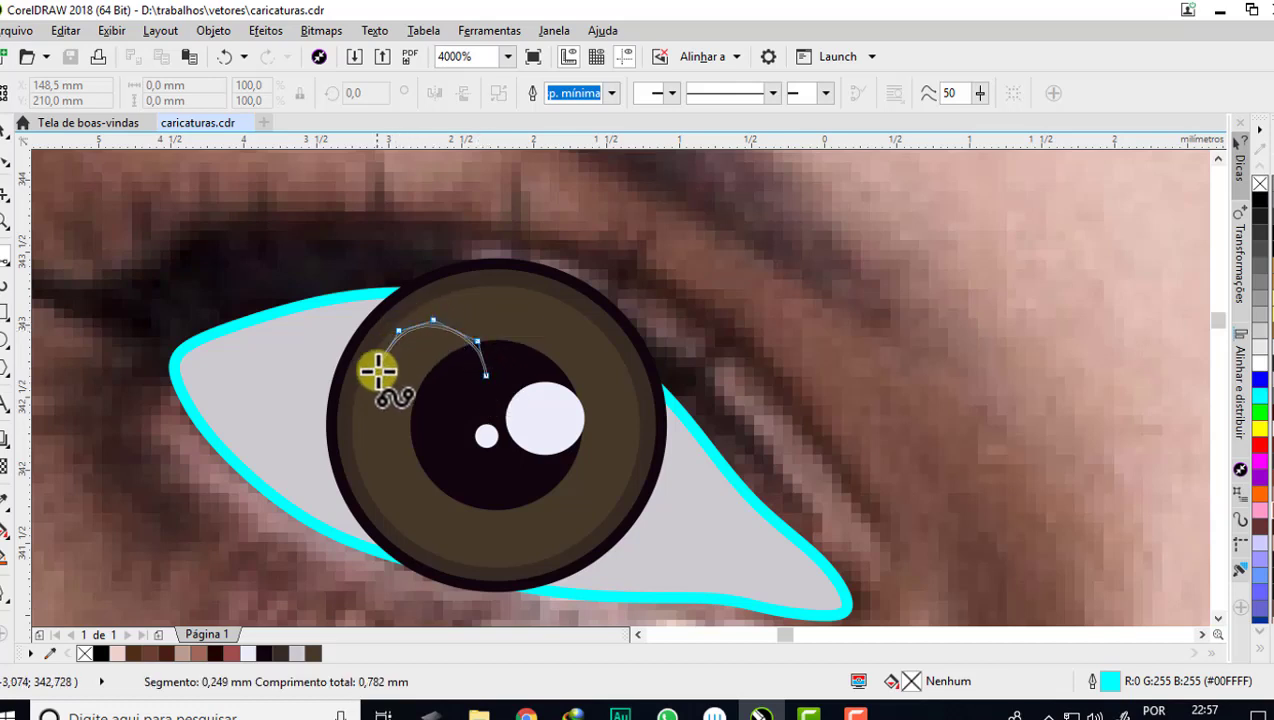
left_click(371, 377)
left_click(392, 499)
left_click(511, 551)
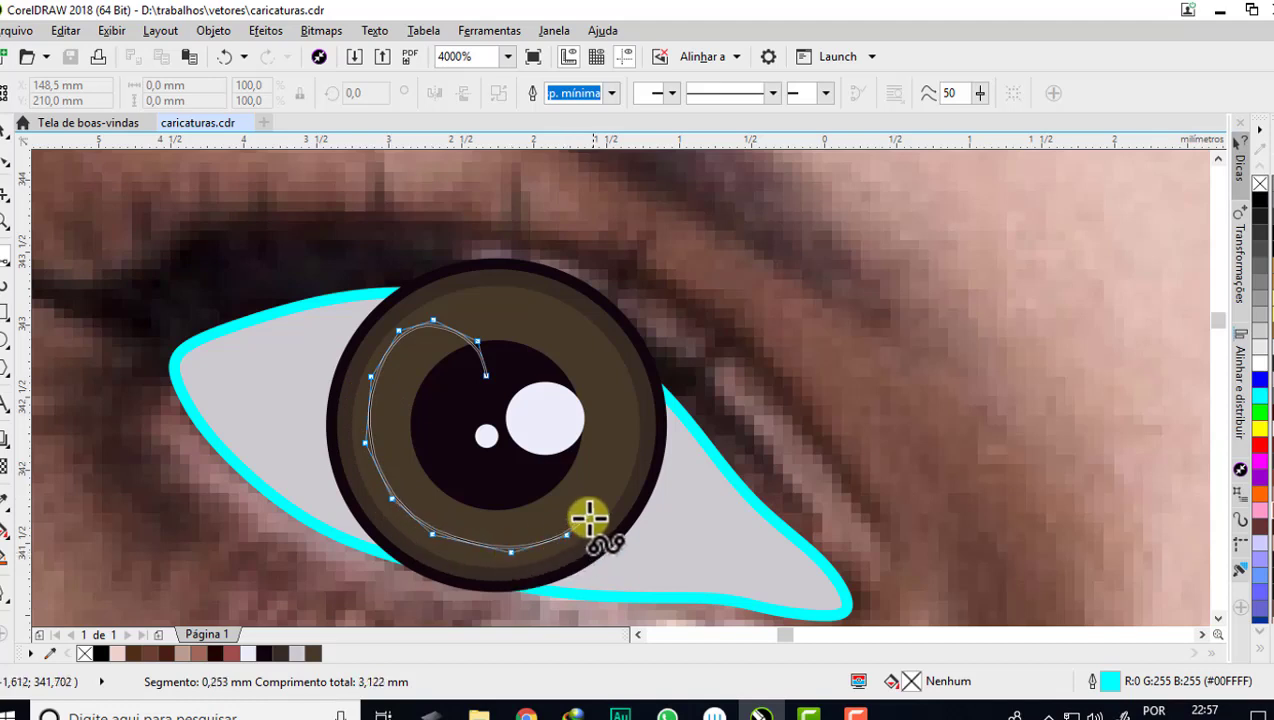
left_click(603, 500)
left_click(617, 368)
left_click(569, 362)
double_click(485, 425)
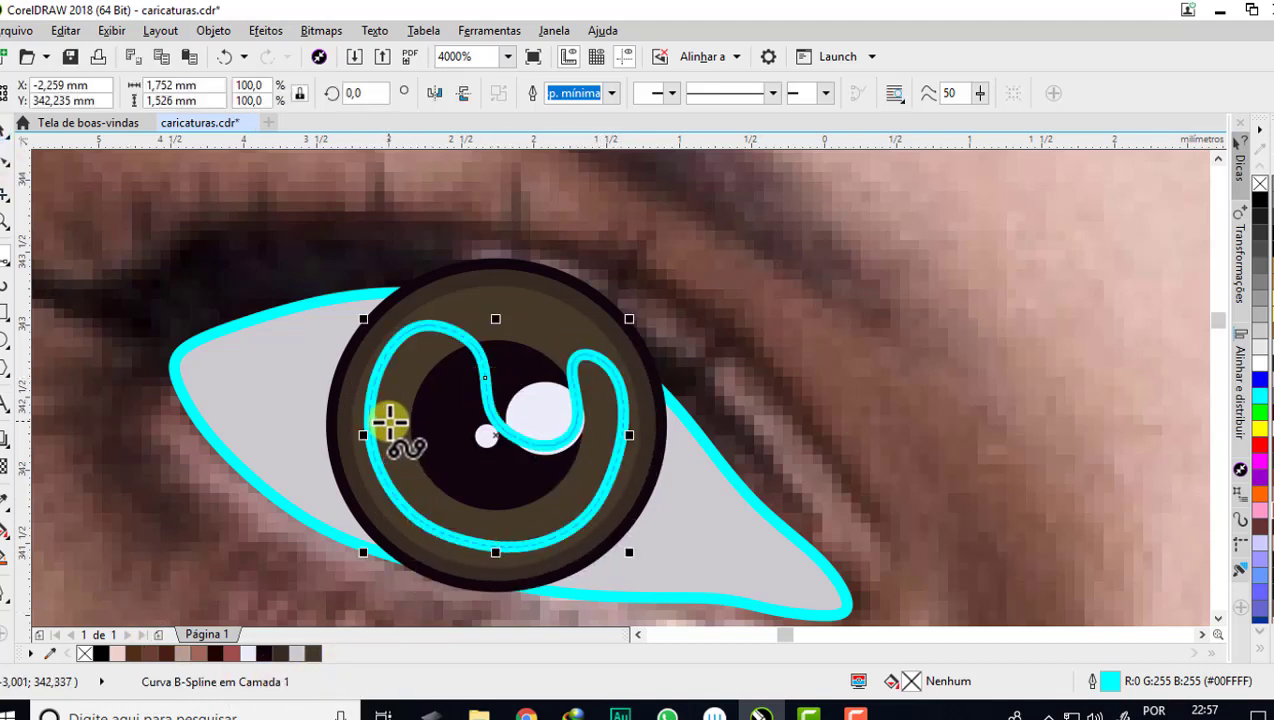
- Fill the new curve with the iris brown #47392C and remove its outline
left_click(8, 530)
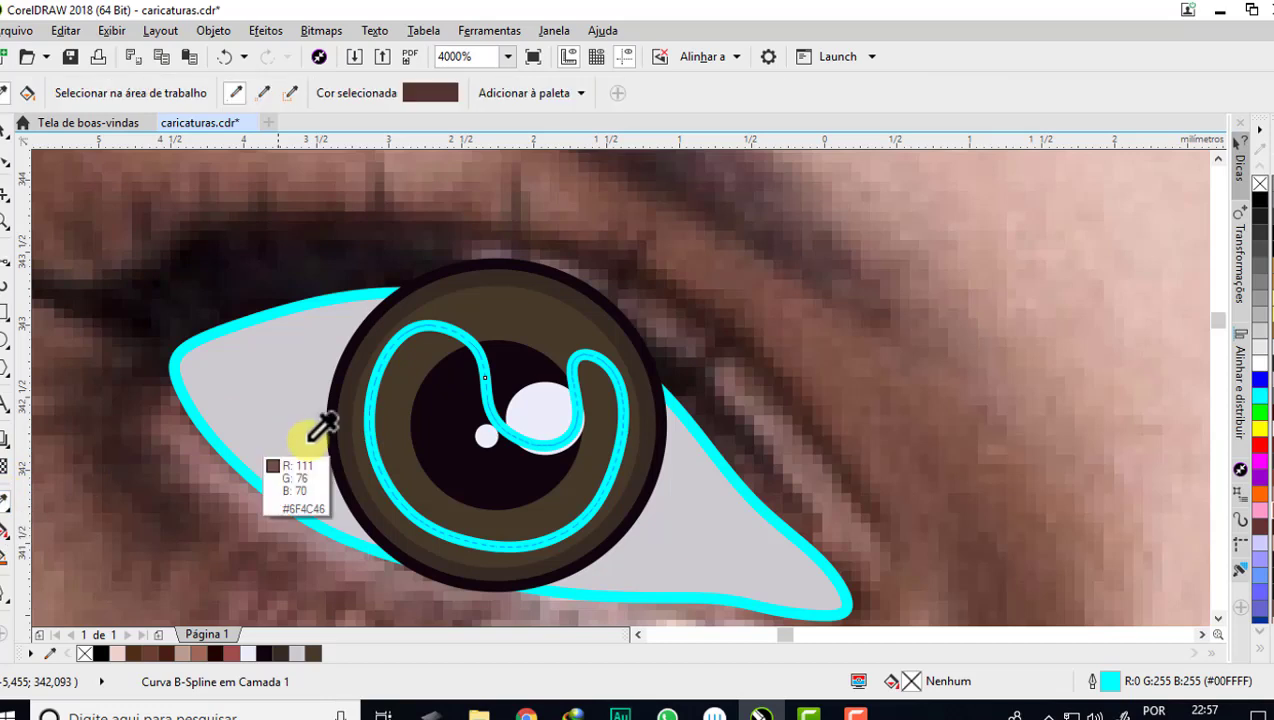
left_click(391, 407)
left_click(384, 411)
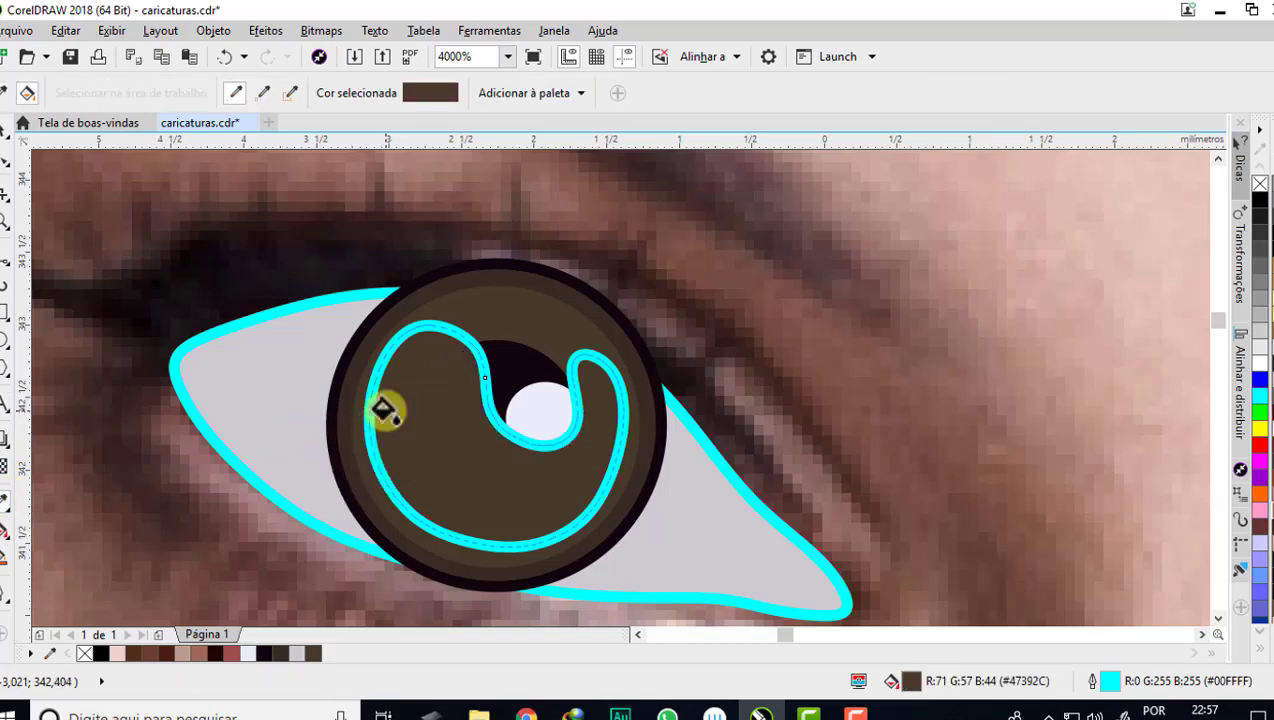
left_click(7, 128)
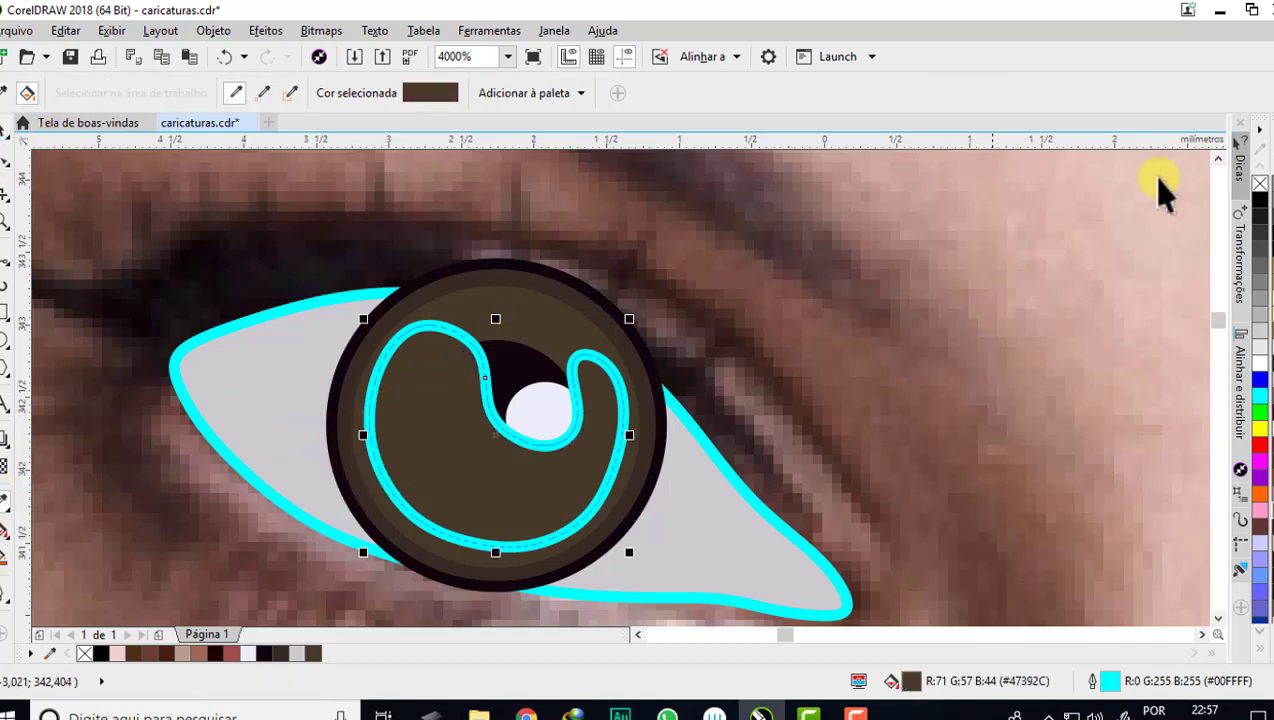
right_click(1260, 185)
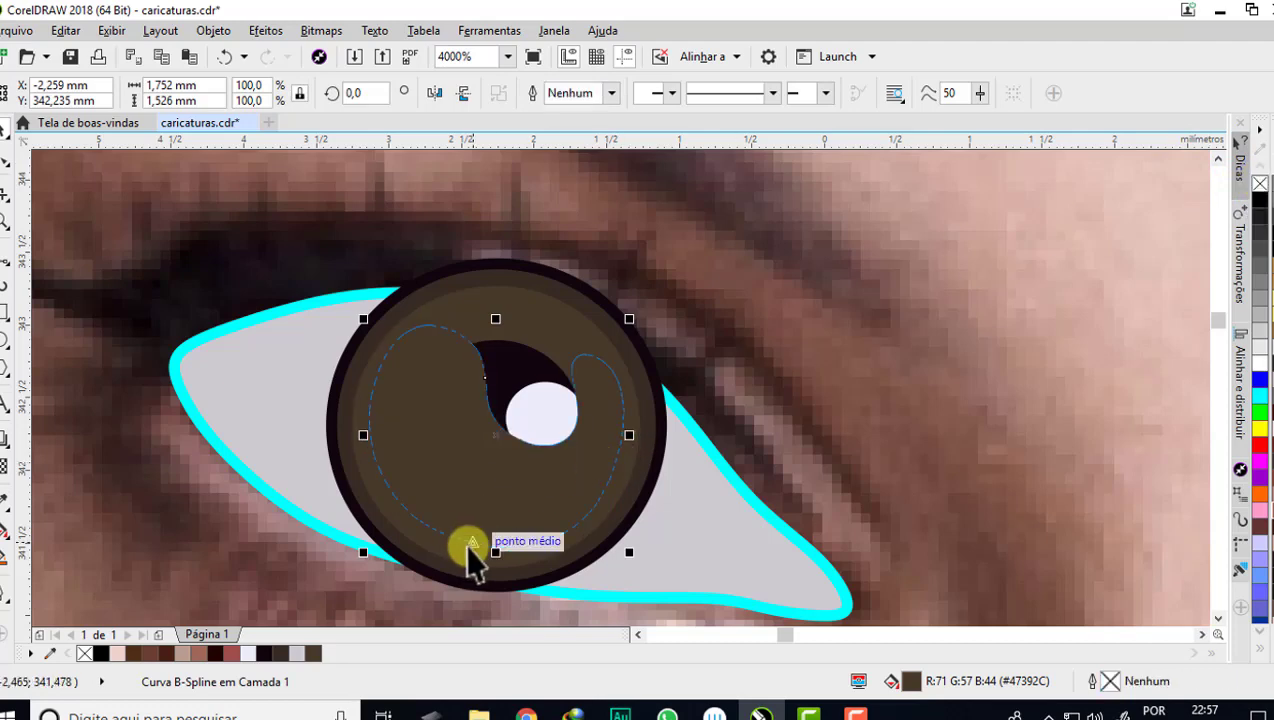
- Change the iris curve's fill to the lighter brown 89,70,52 (#594634)
double_click(913, 681)
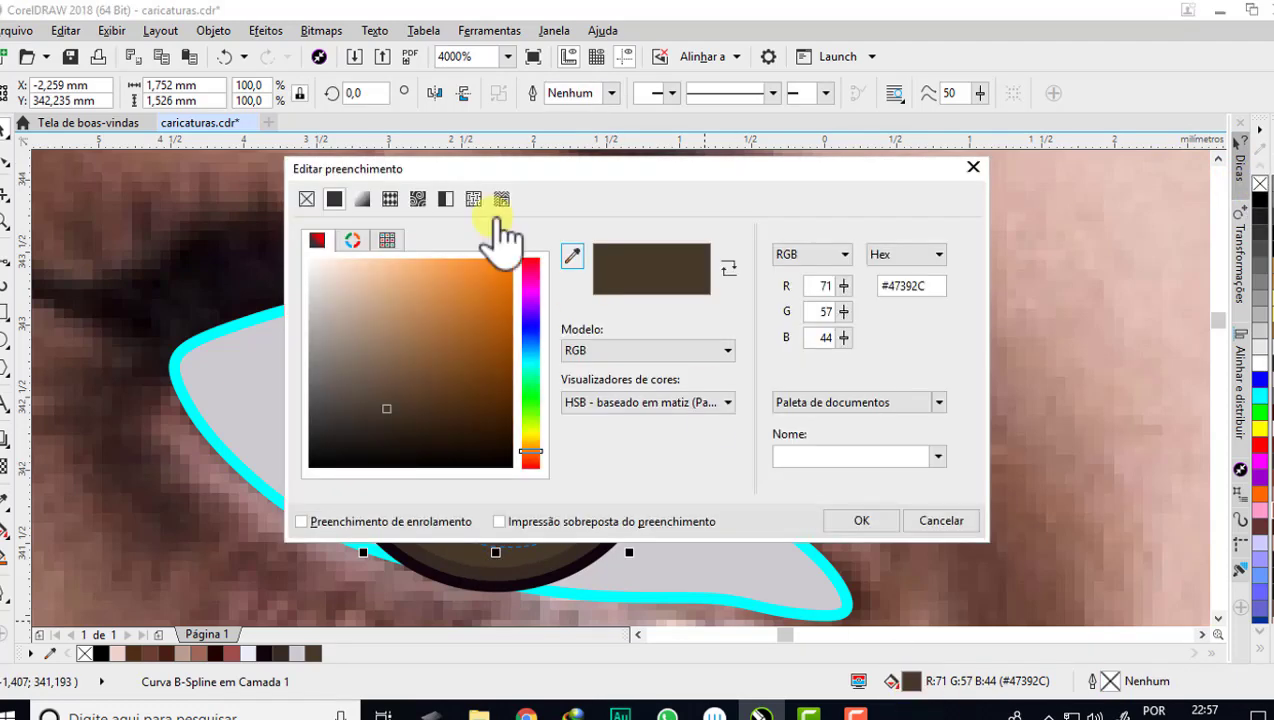
left_click_drag(480, 167, 885, 167)
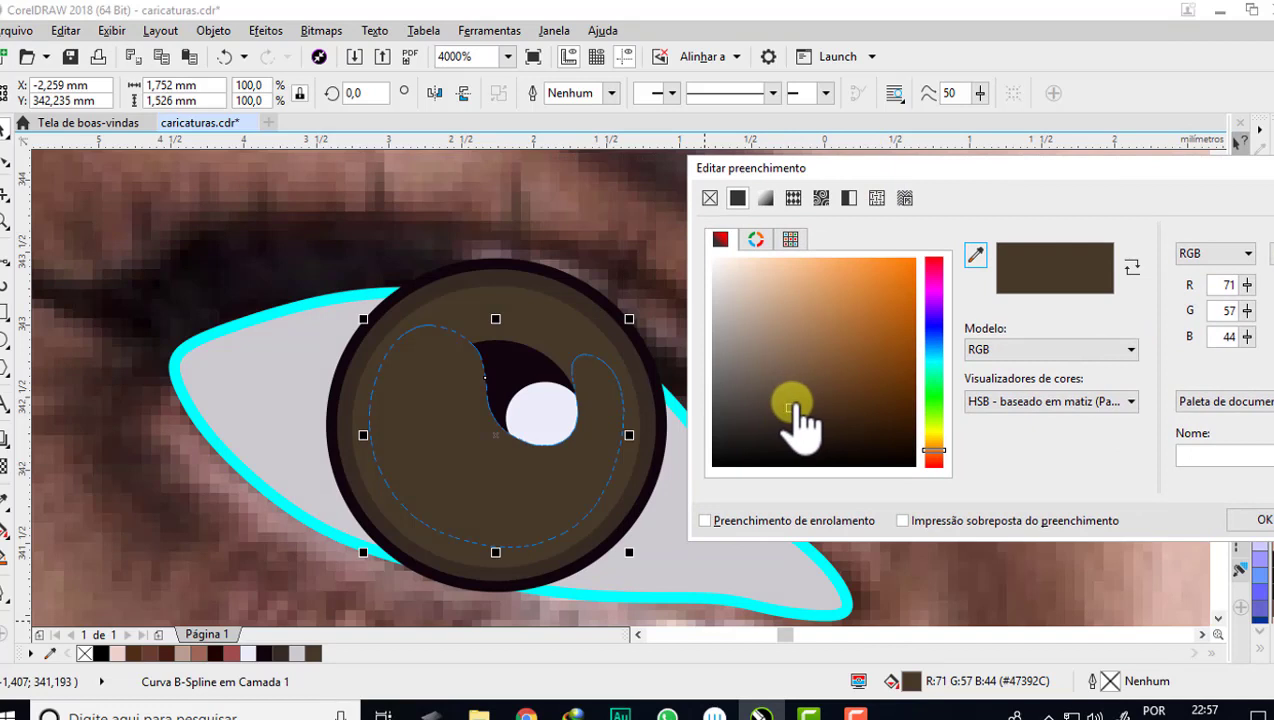
left_click_drag(790, 405, 790, 400)
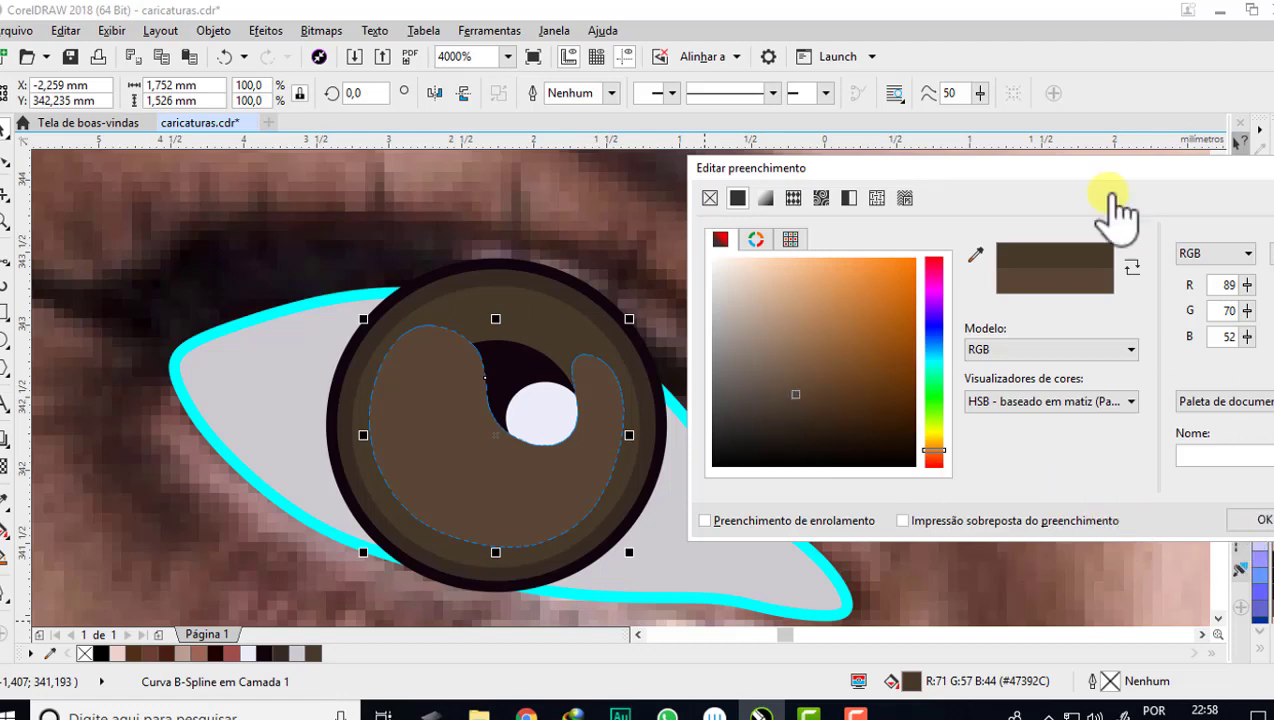
left_click_drag(1086, 171, 953, 118)
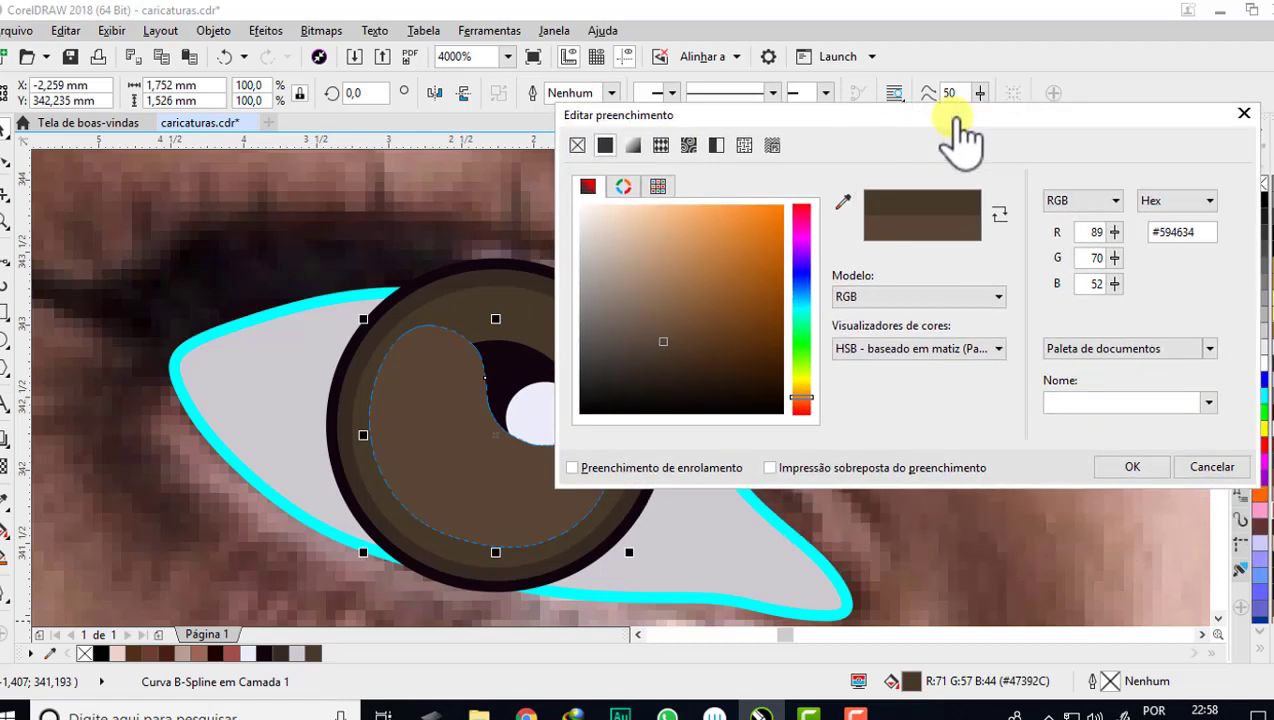
left_click(1133, 466)
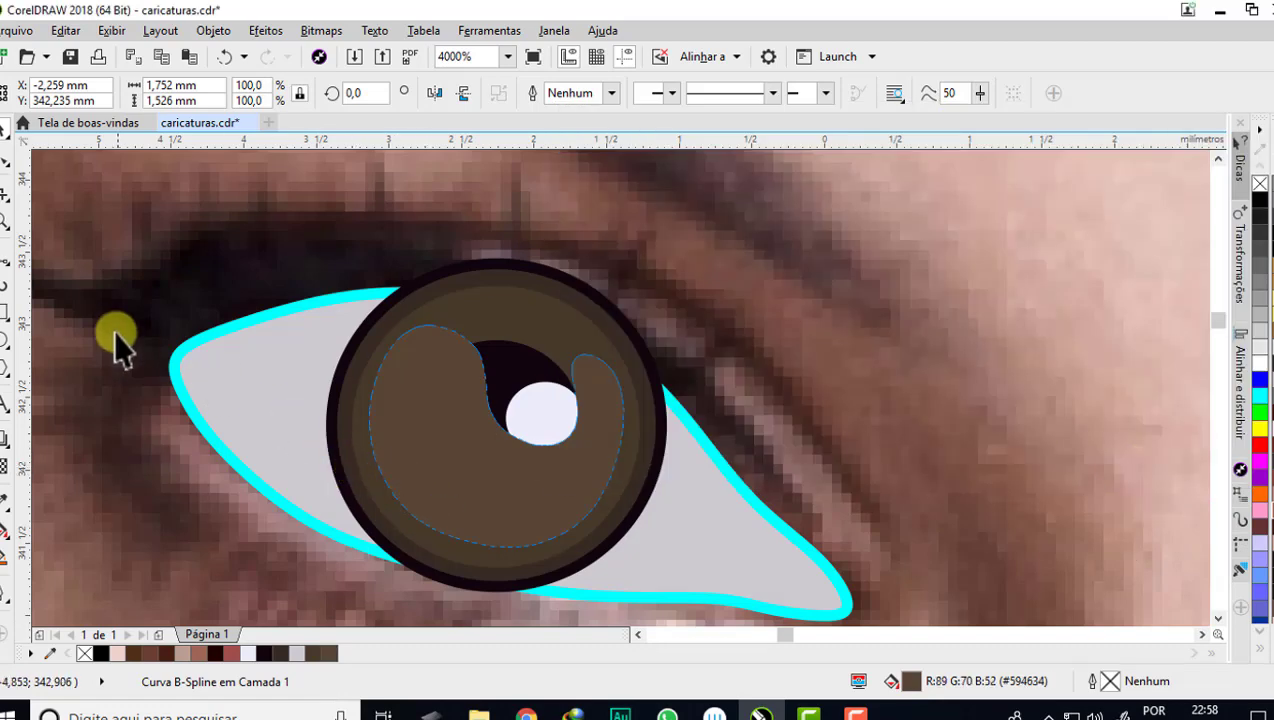
left_click(6, 162)
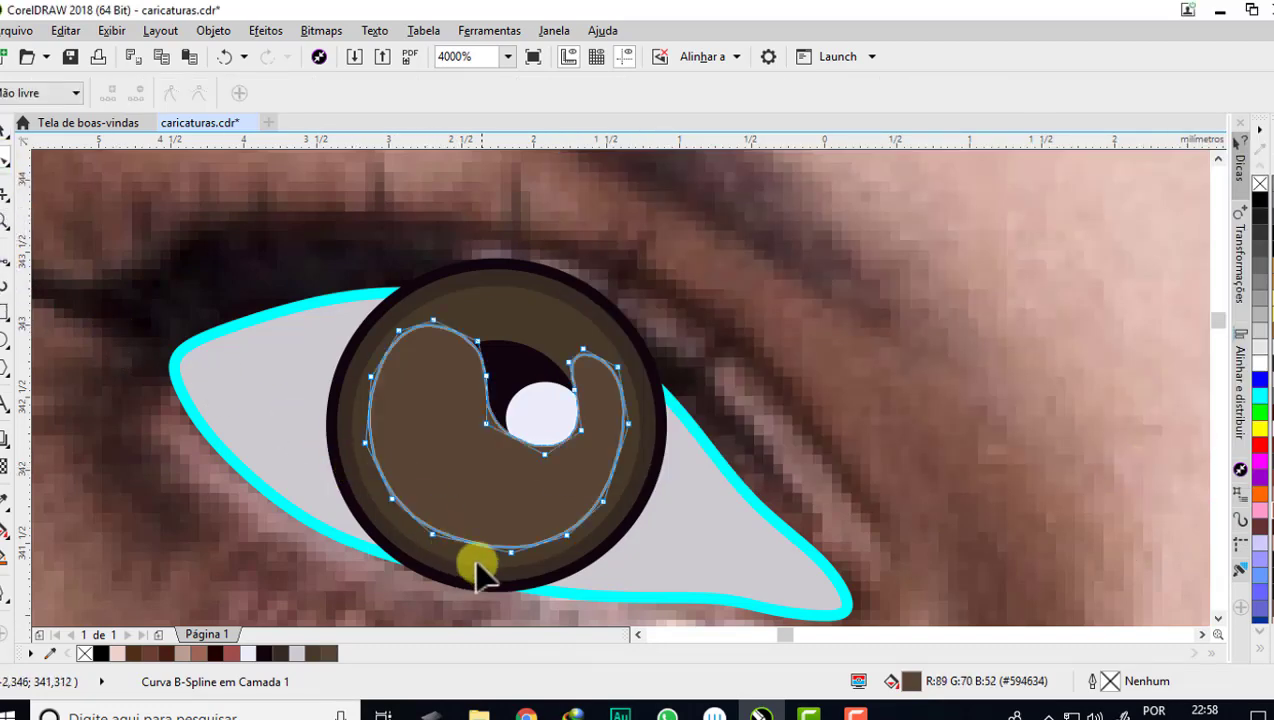
- Drag the curve's lower B-spline control nodes toward the iris edge to smooth its bottom
scroll(478, 570, "up", 1)
left_click_drag(384, 502, 357, 496)
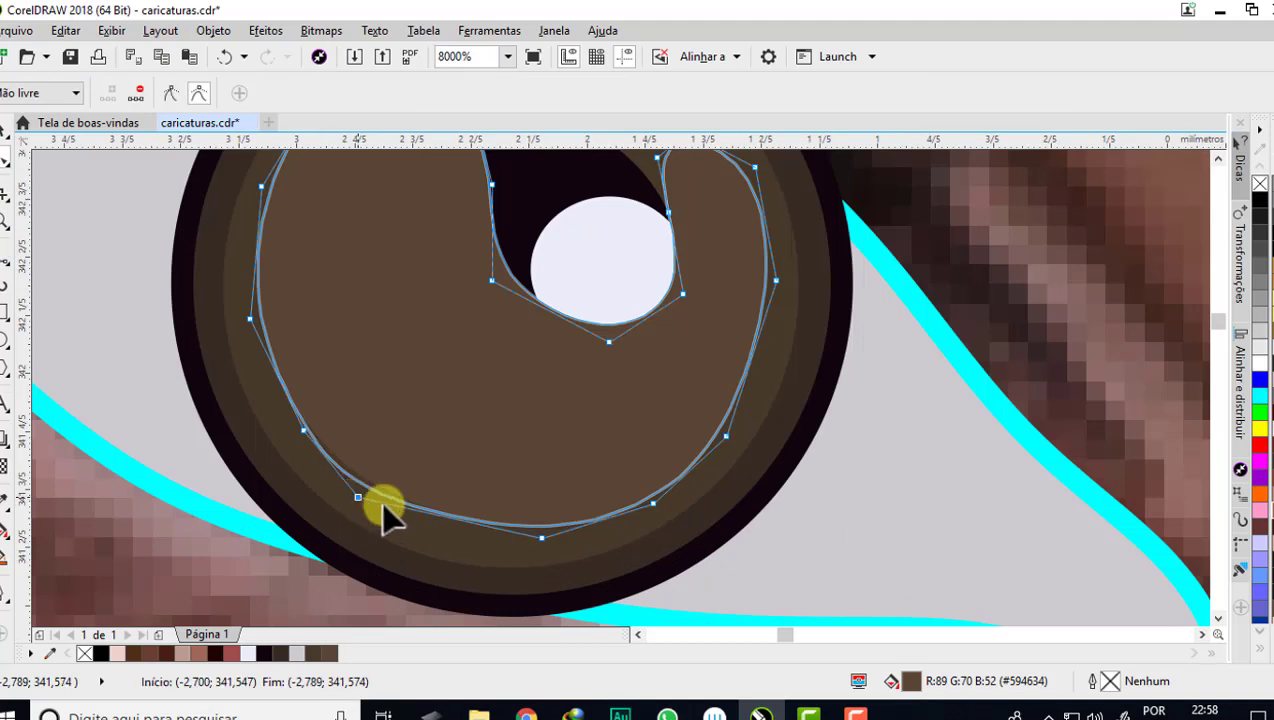
left_click_drag(541, 537, 518, 545)
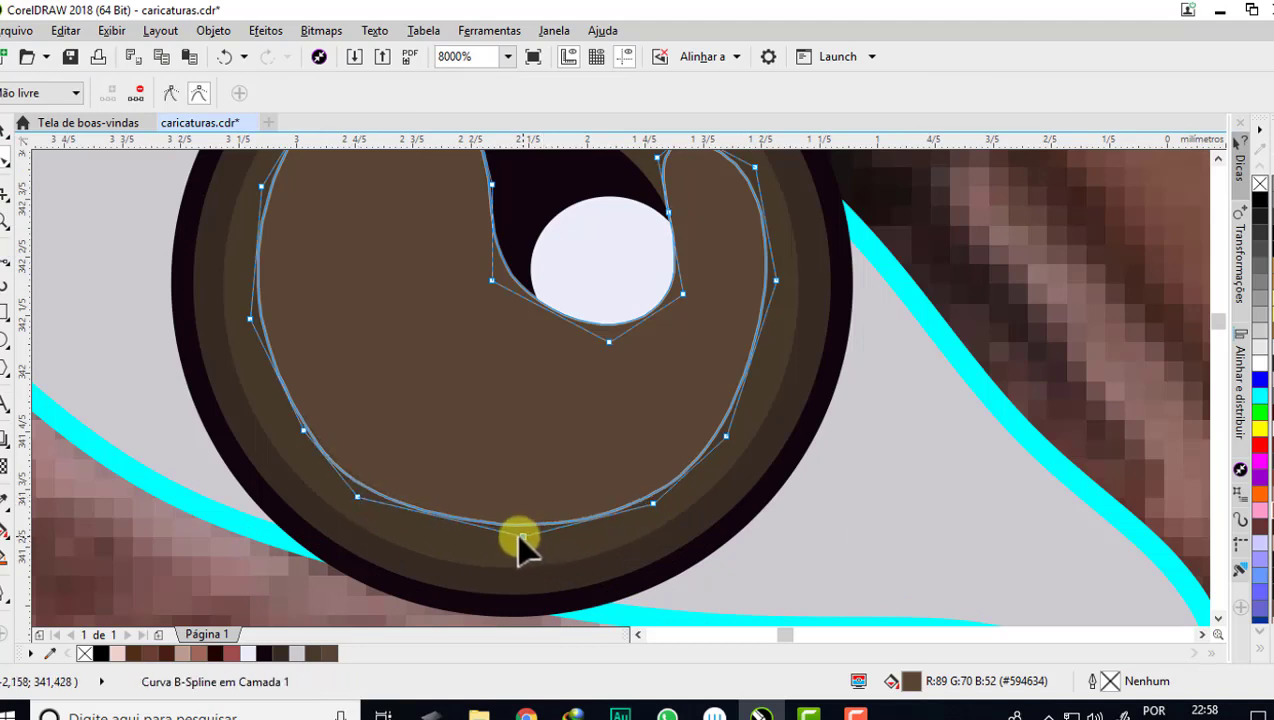
left_click(653, 502)
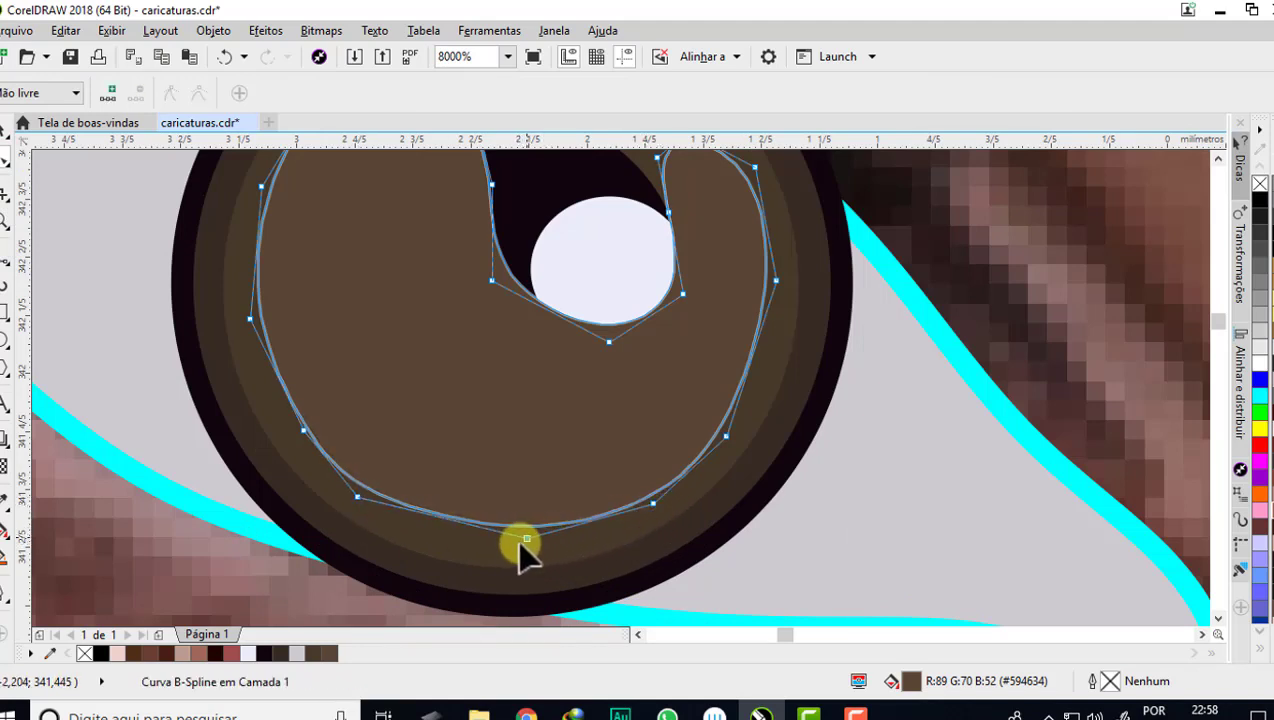
left_click_drag(518, 544, 486, 545)
left_click_drag(360, 500, 350, 502)
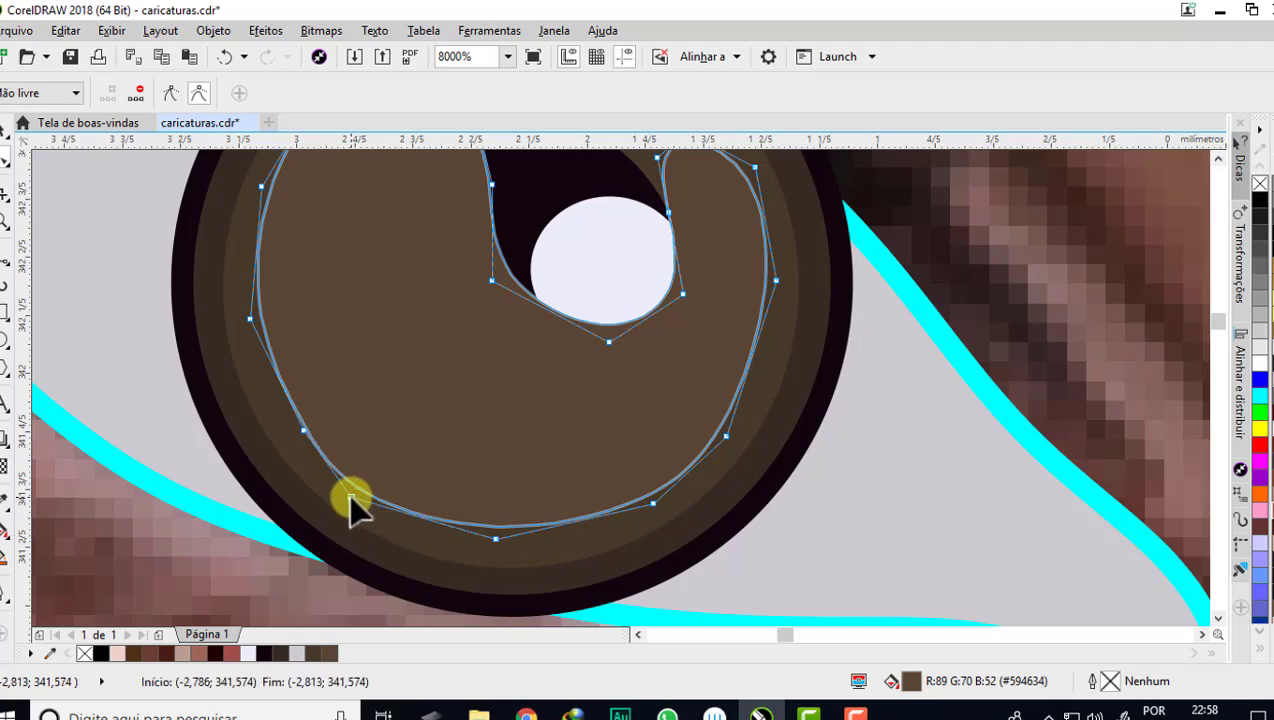
scroll(497, 537, "down", 1)
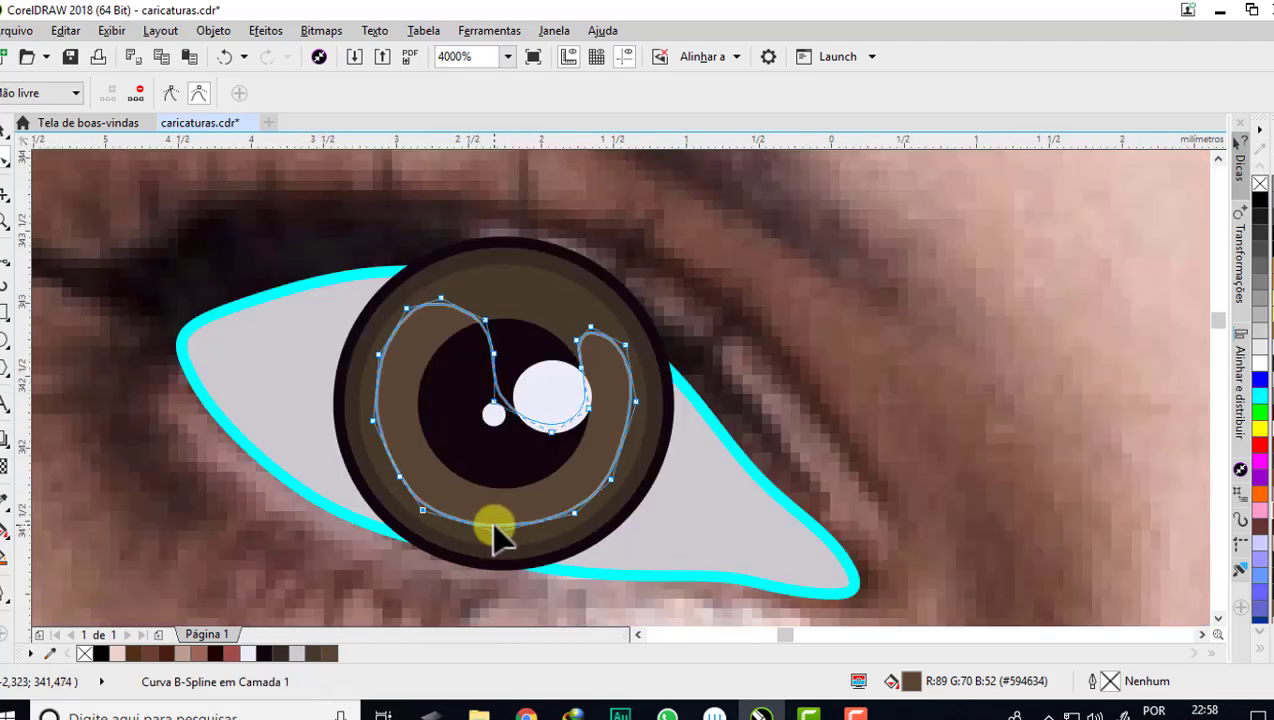
scroll(605, 365, "up", 1)
left_click(706, 296)
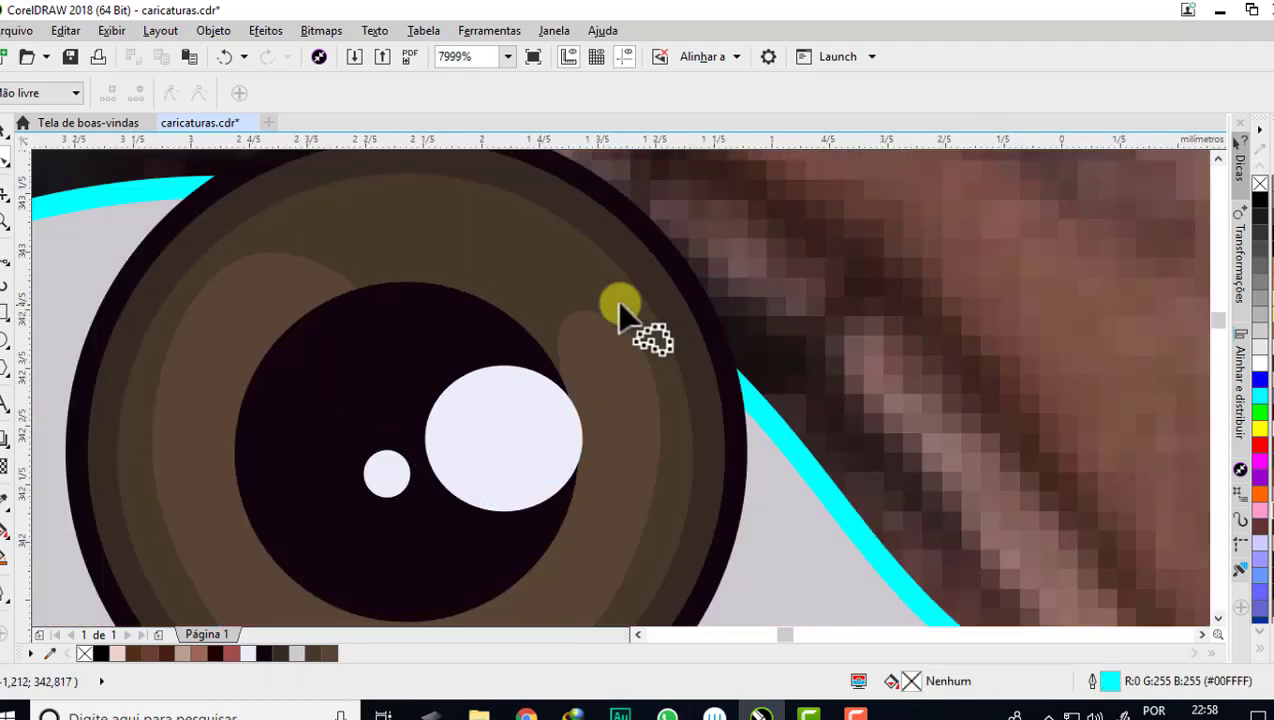
scroll(616, 300, "down", 1)
left_click(418, 318)
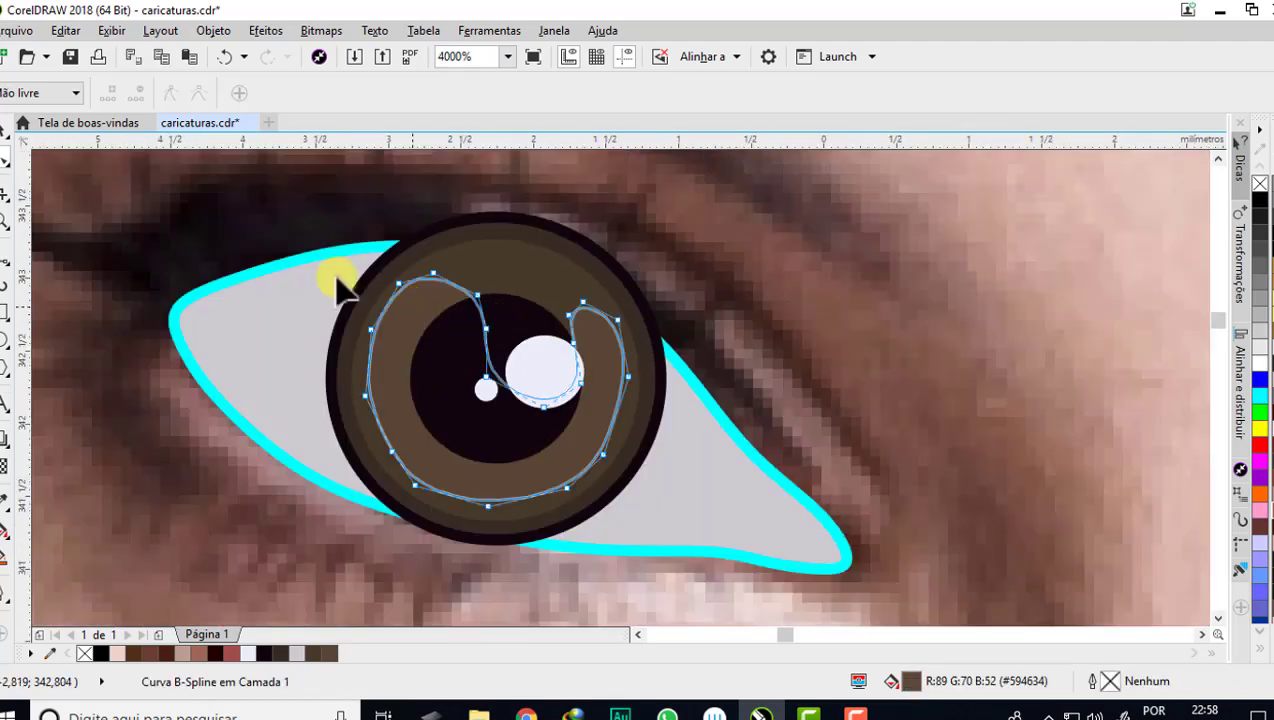
- Set the grey eye-white shape's outline to No Color
left_click(9, 135)
right_click(402, 318)
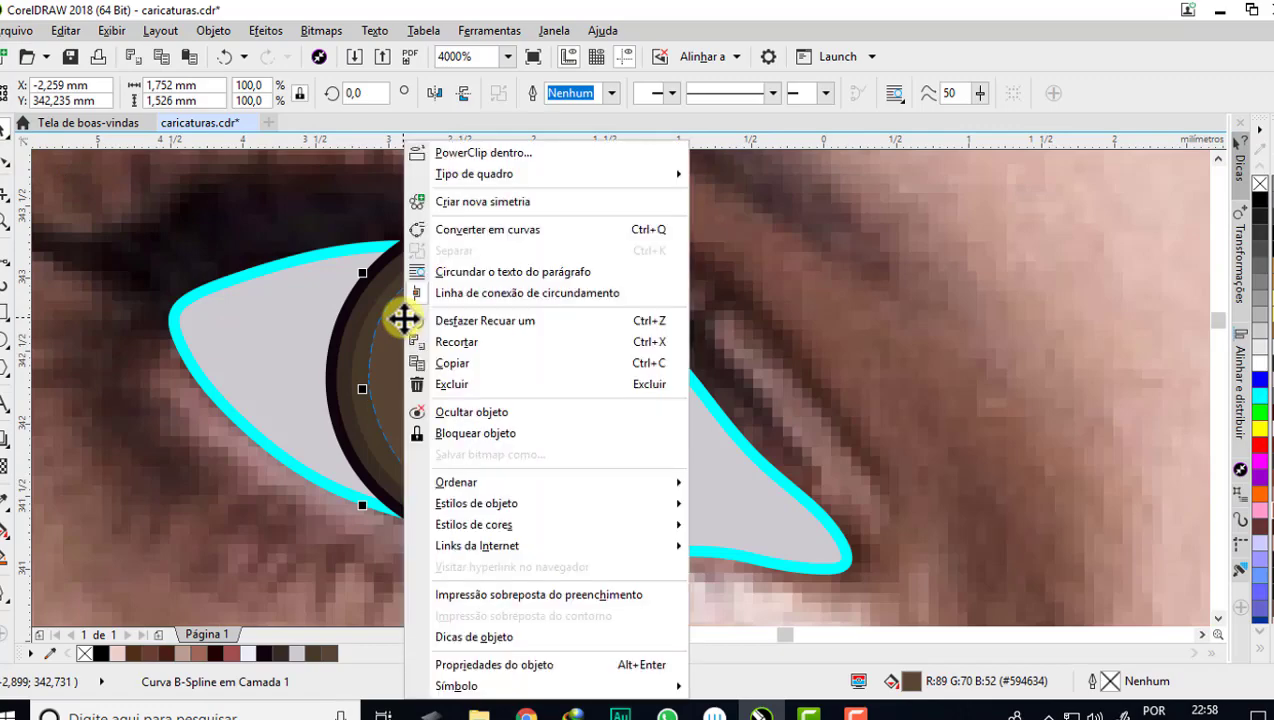
mouse_move(493, 342)
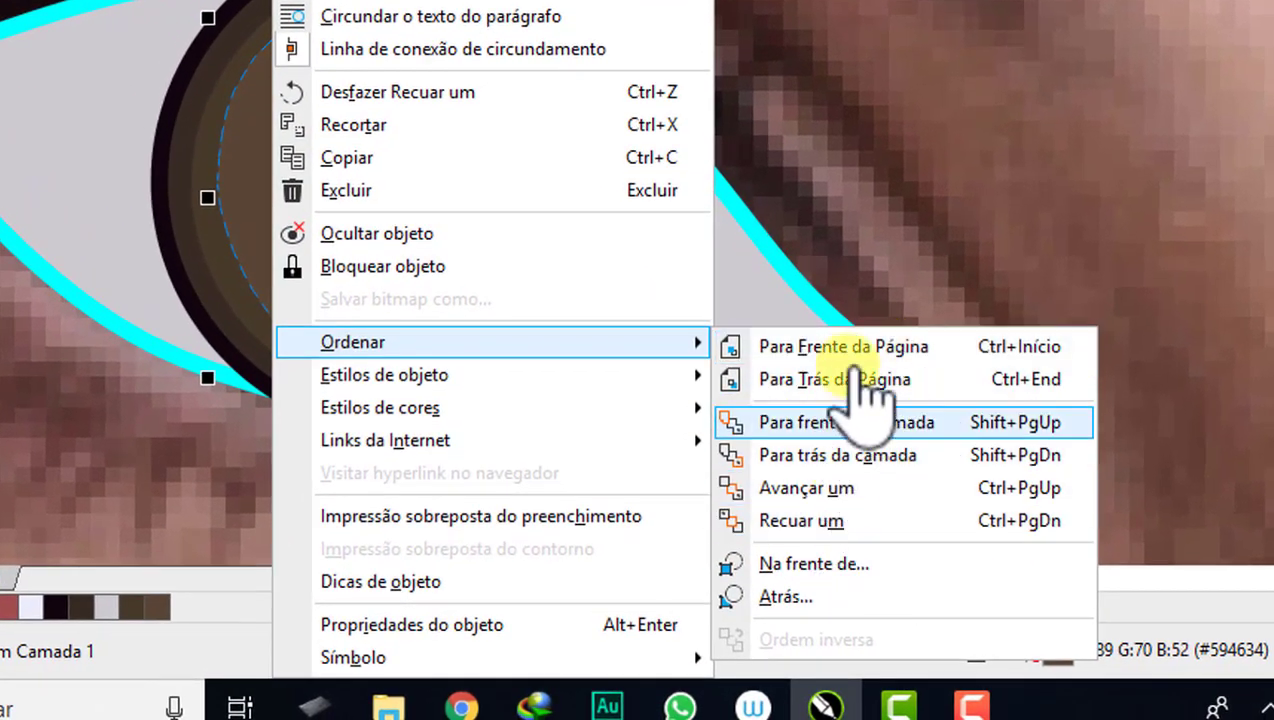
left_click(1133, 250)
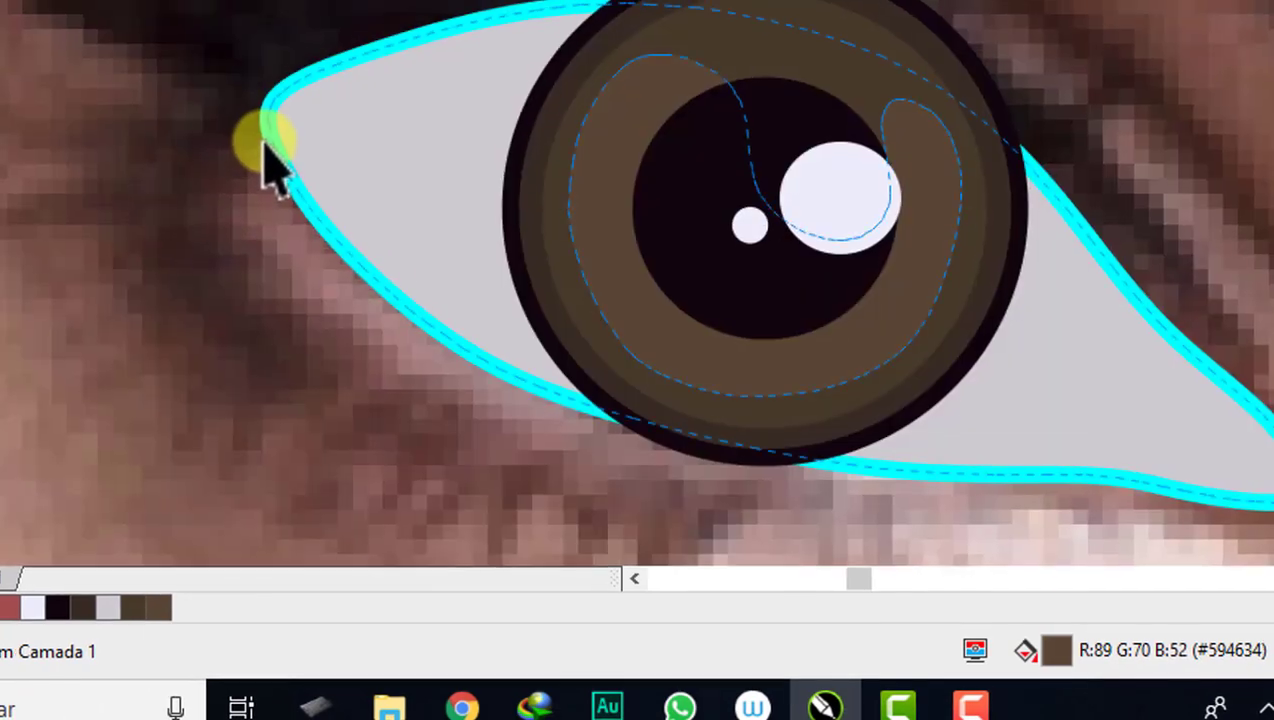
left_click(350, 236)
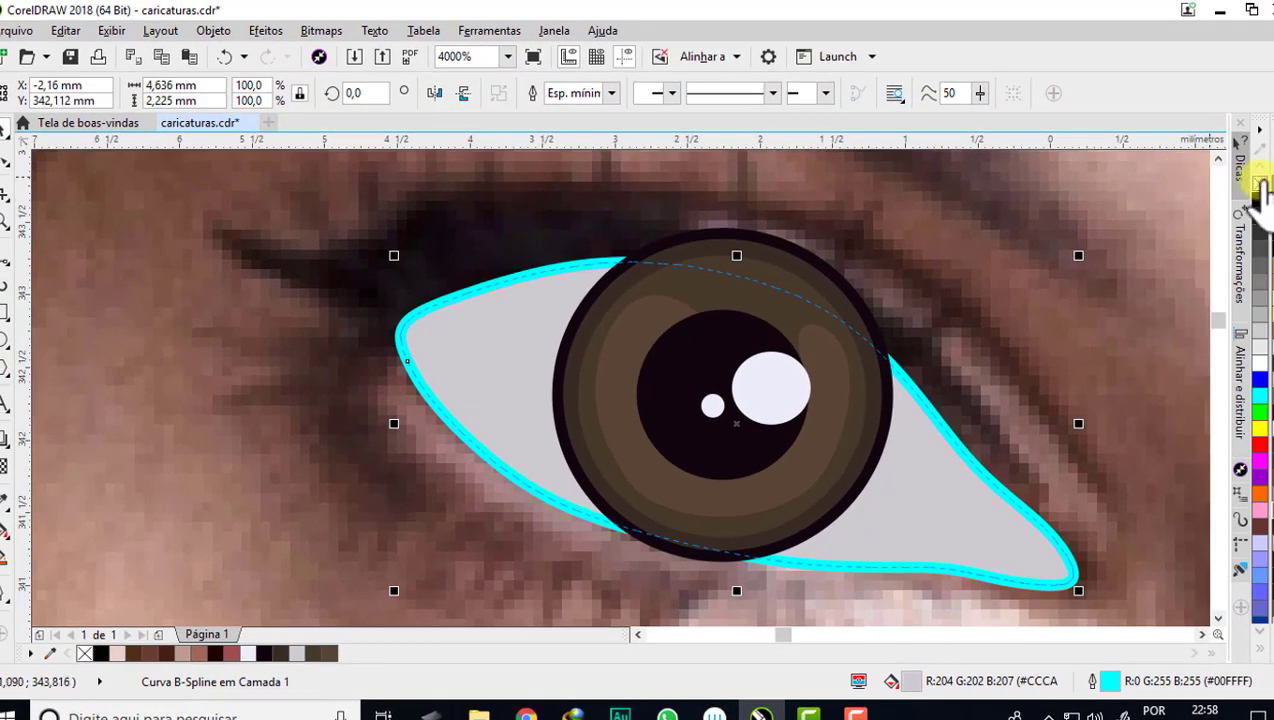
right_click(1260, 184)
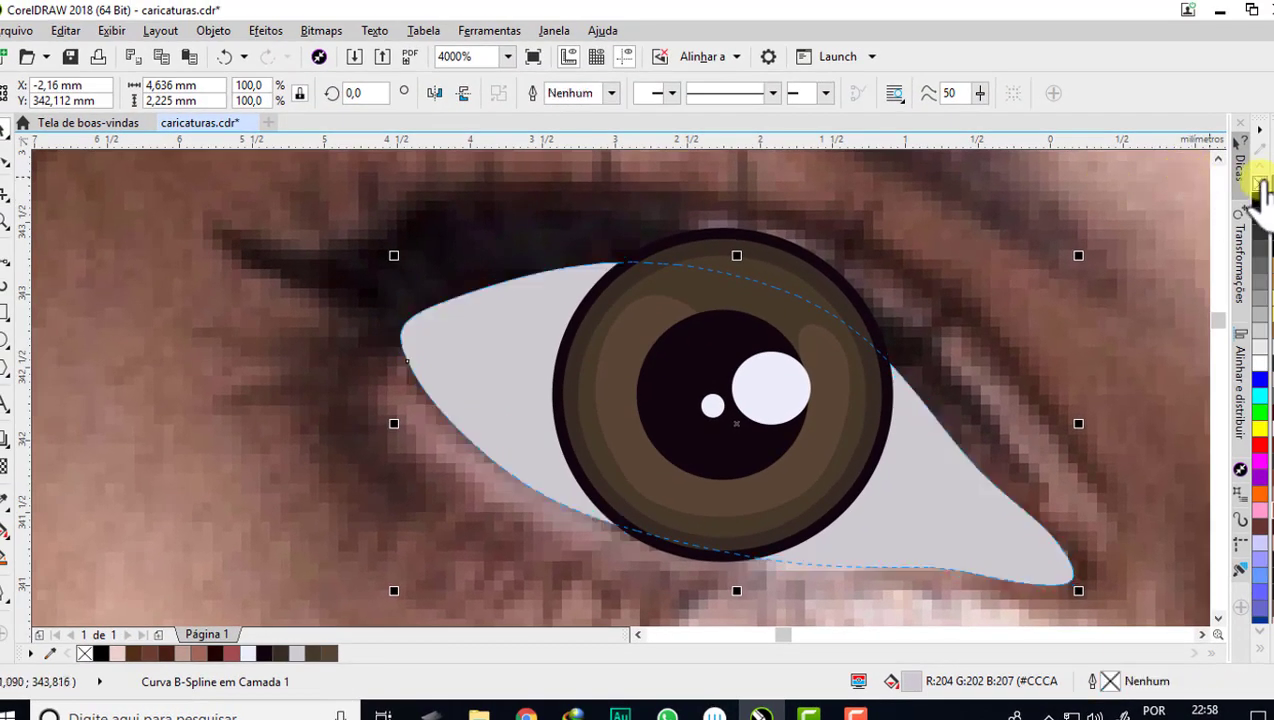
scroll(575, 380, "down", 2)
left_click(736, 296)
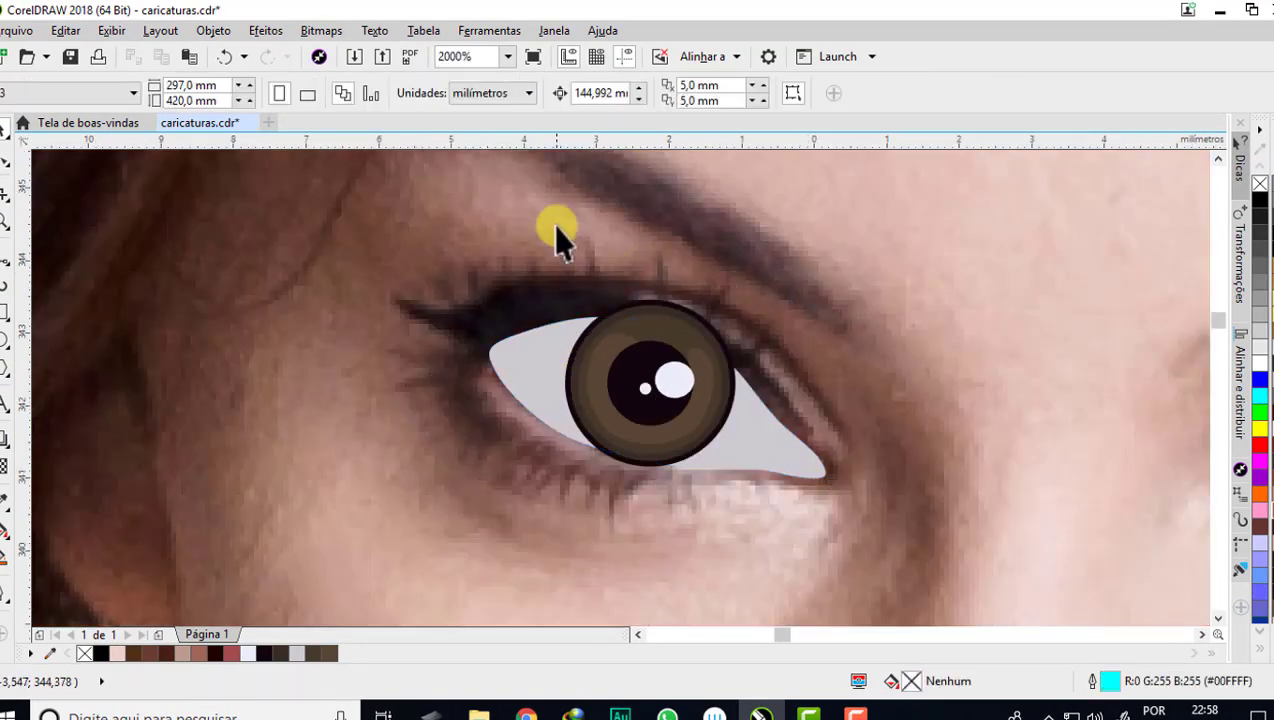
- Duplicate the six-object iris group with Ctrl+D and move the copy onto the right eye
left_click_drag(765, 512, 765, 511)
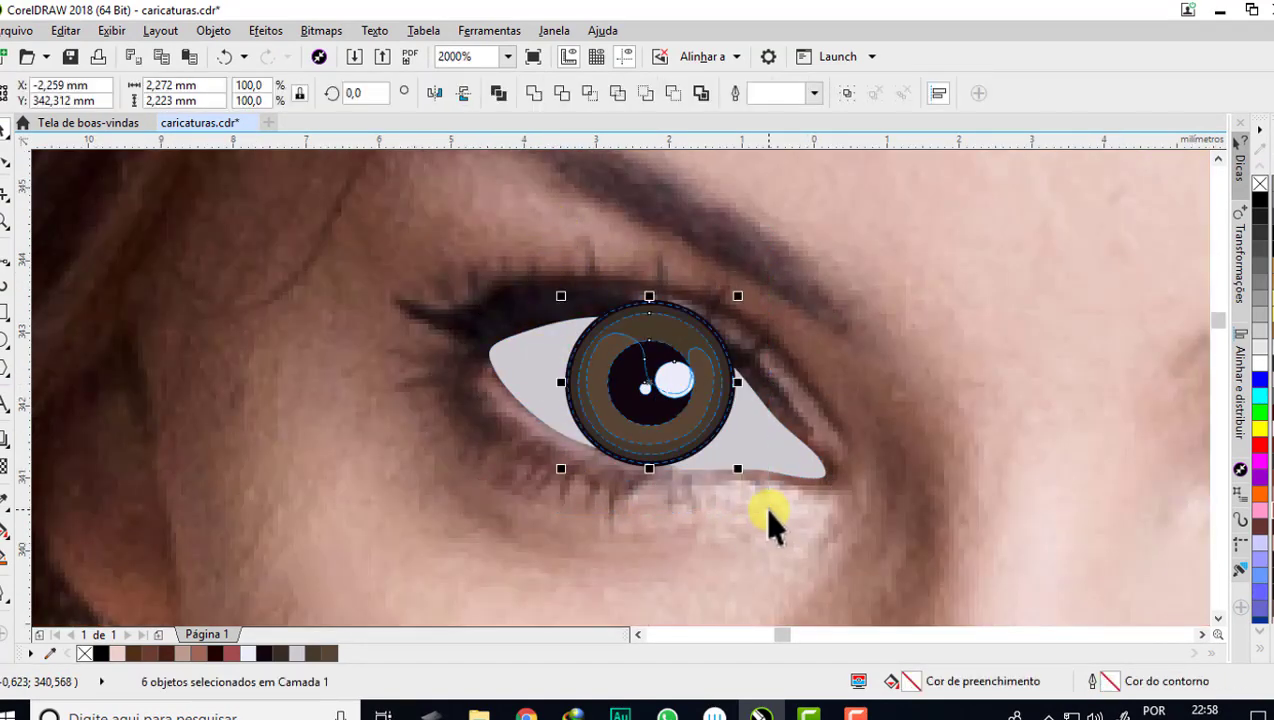
key("ctrl+d")
scroll(527, 438, "down", 1)
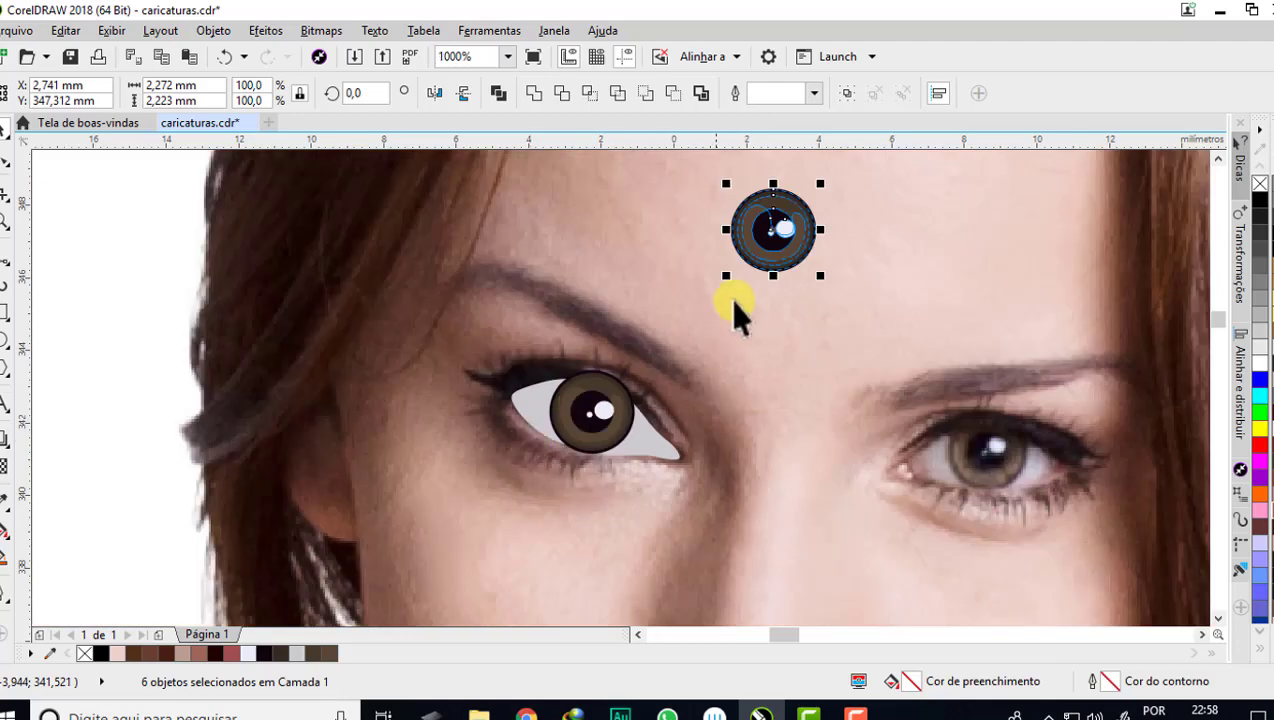
left_click_drag(775, 232, 895, 449)
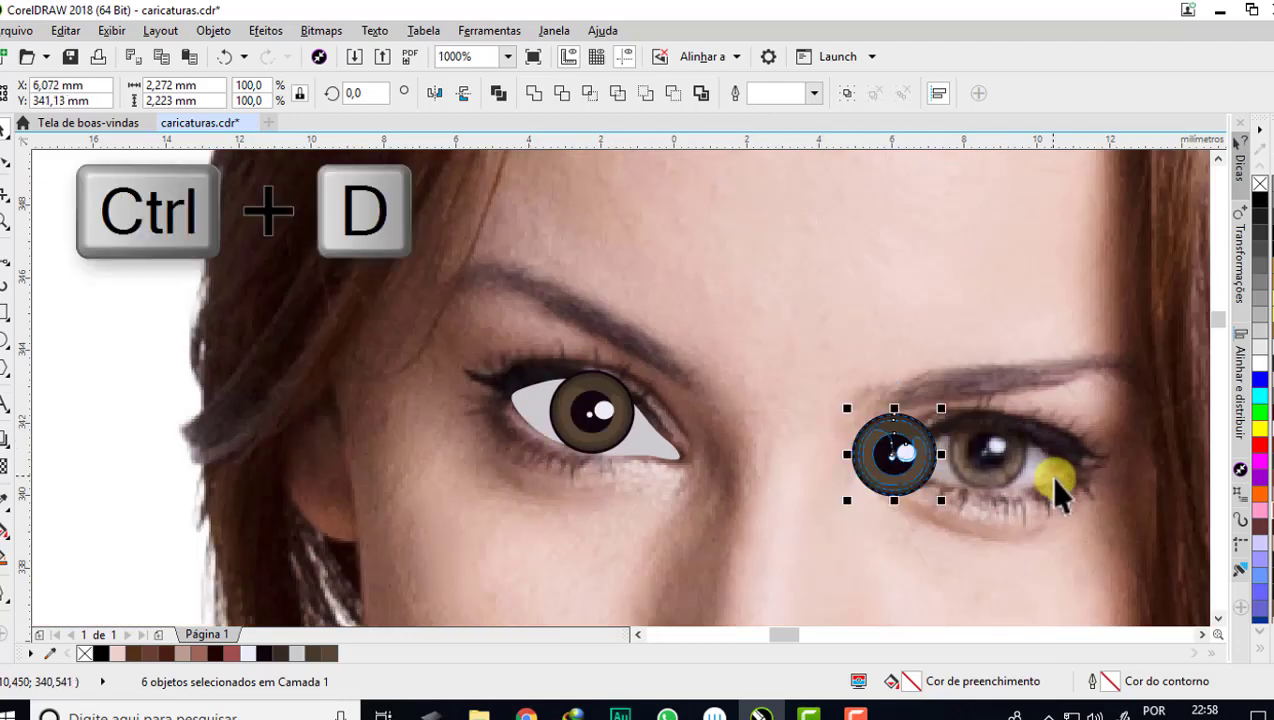
scroll(1055, 490, "up", 1)
scroll(1048, 490, "up", 1)
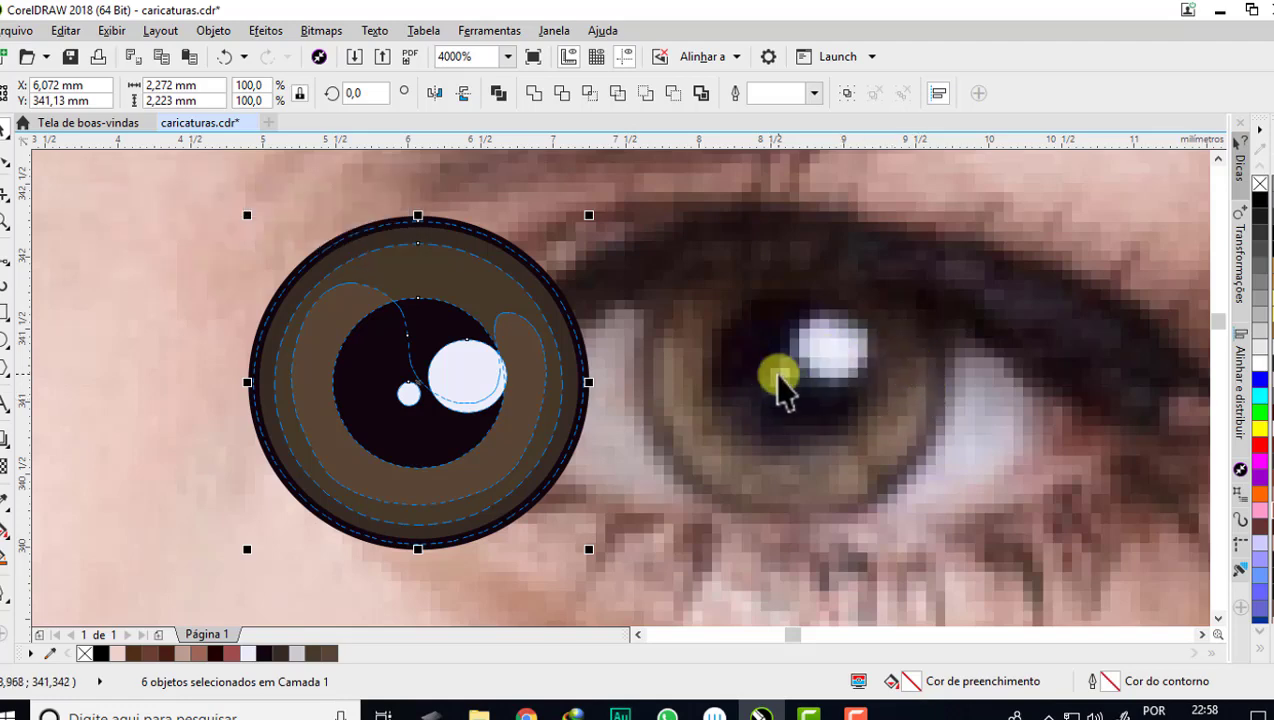
scroll(815, 375, "down", 1)
mouse_move(611, 370)
left_mouse_down()
mouse_move(865, 437)
mouse_move(862, 424)
left_mouse_up()
scroll(862, 424, "down", 1)
scroll(613, 378, "up", 2)
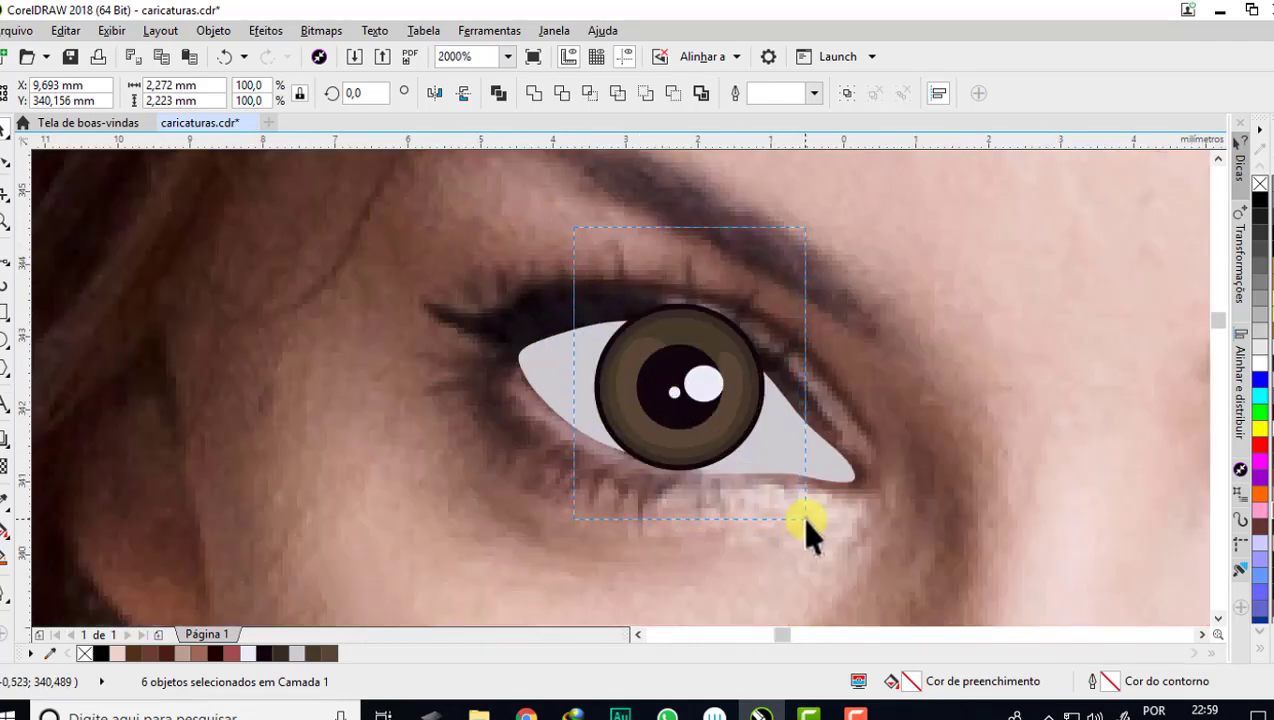
- PowerClip the selected left-eye iris group inside the grey eye-white shape
left_click_drag(800, 527, 801, 517)
right_click(727, 345)
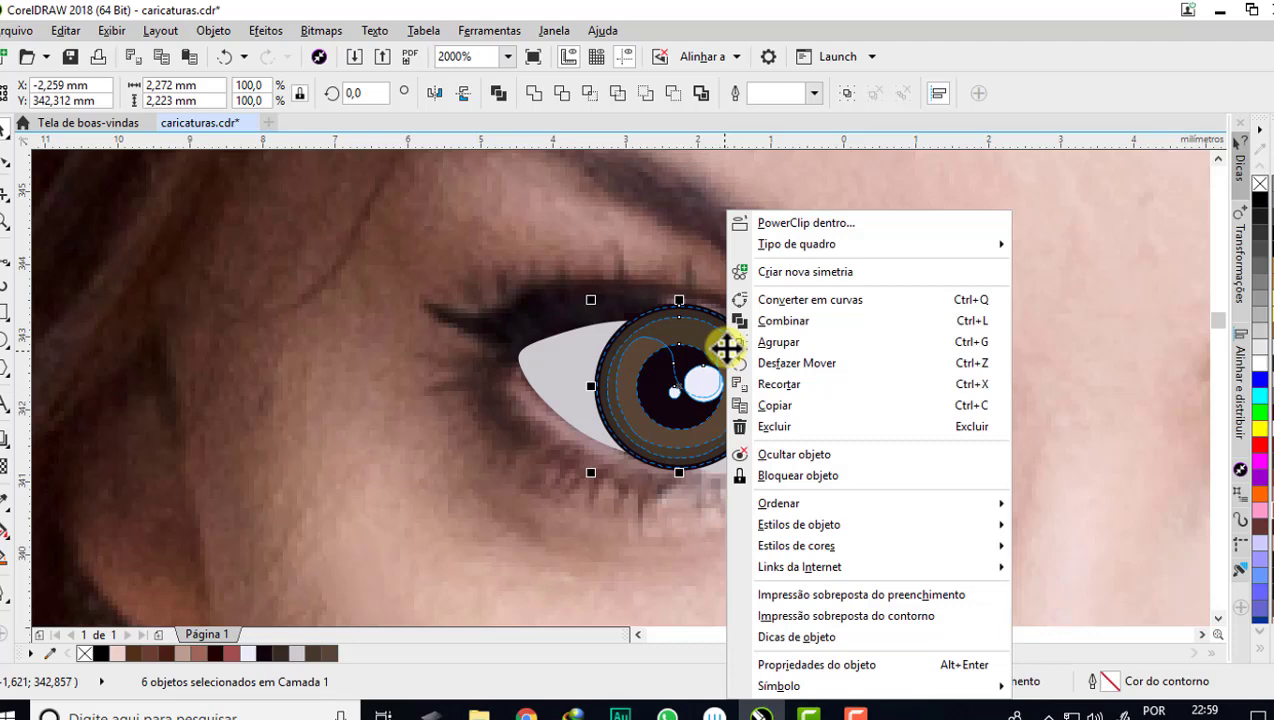
left_click(790, 223)
left_click(552, 358)
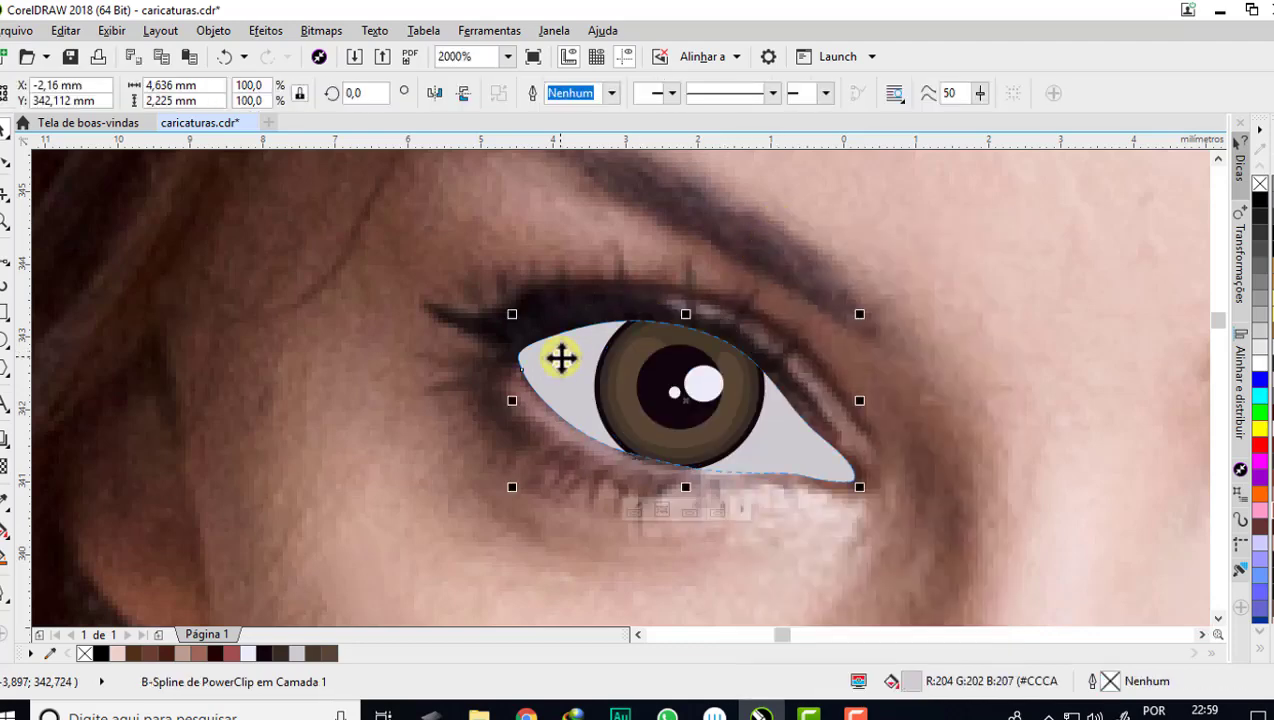
key("Escape")
scroll(712, 440, "up", 1)
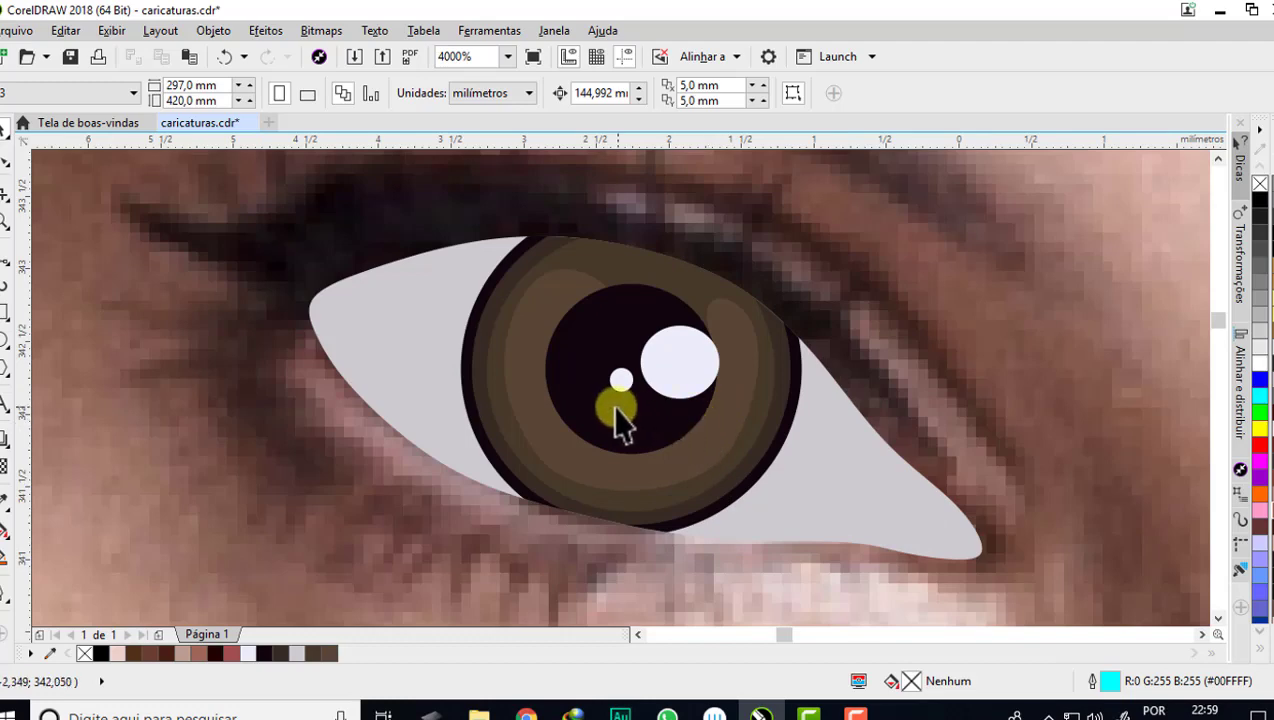
scroll(617, 412, "down", 1)
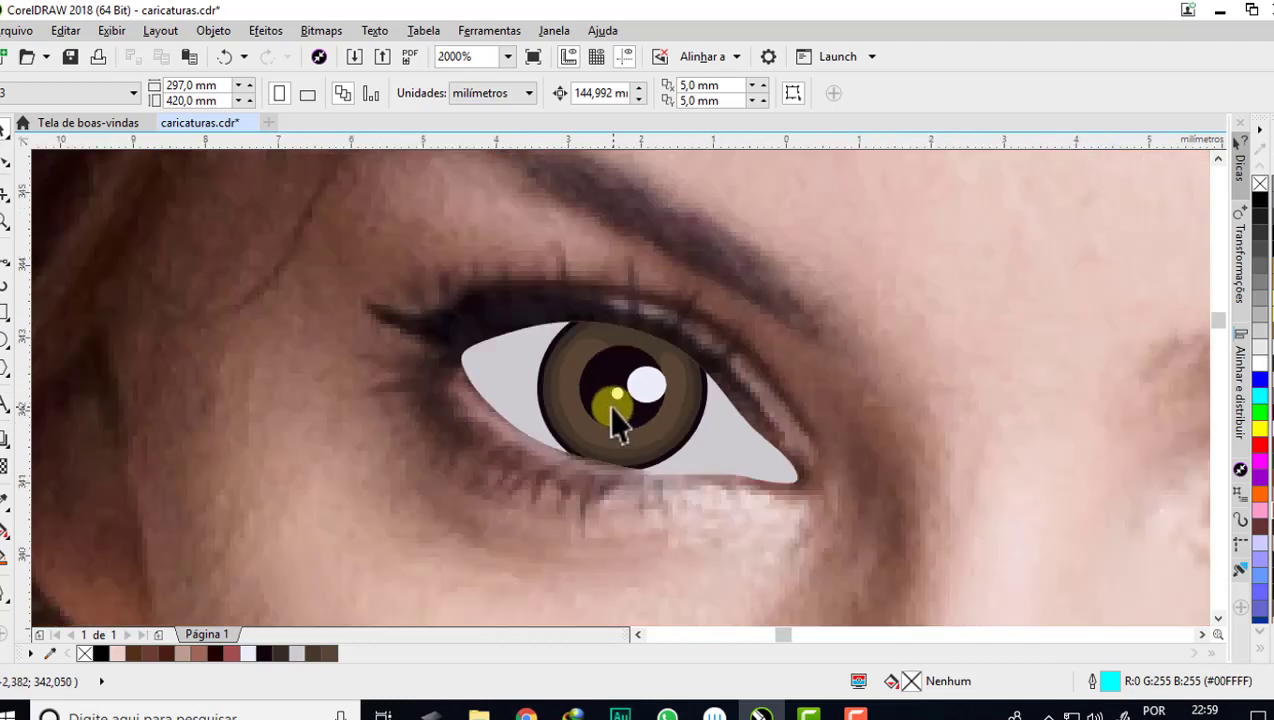
- Switch to the B-Spline tool from the curve tools flyout
left_click(6, 255)
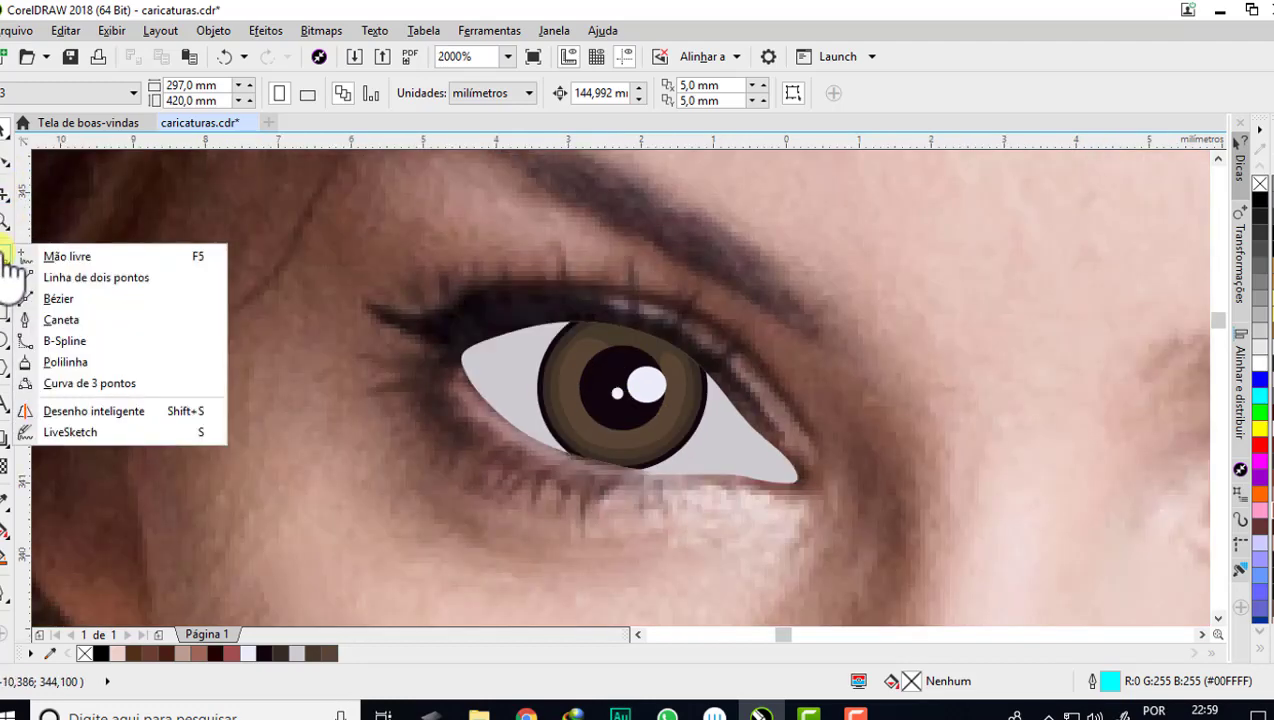
left_click(78, 350)
scroll(550, 295, "up", 1)
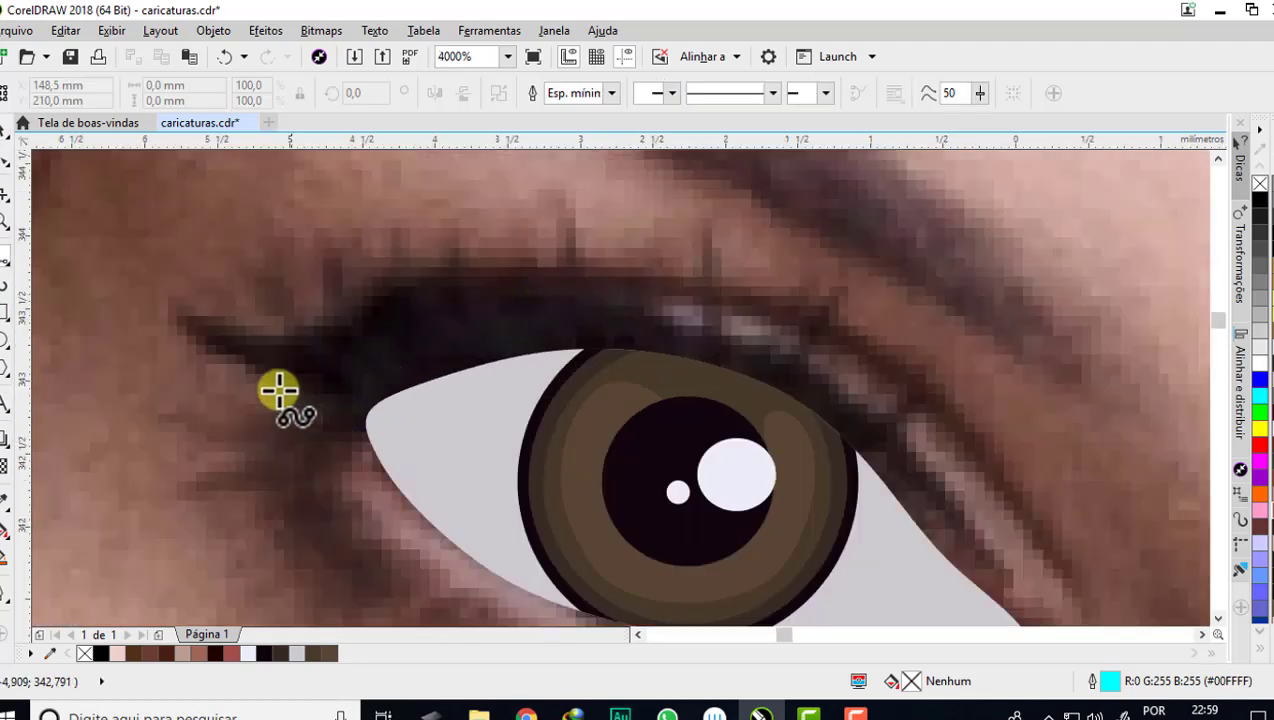
scroll(250, 270, "down", 1)
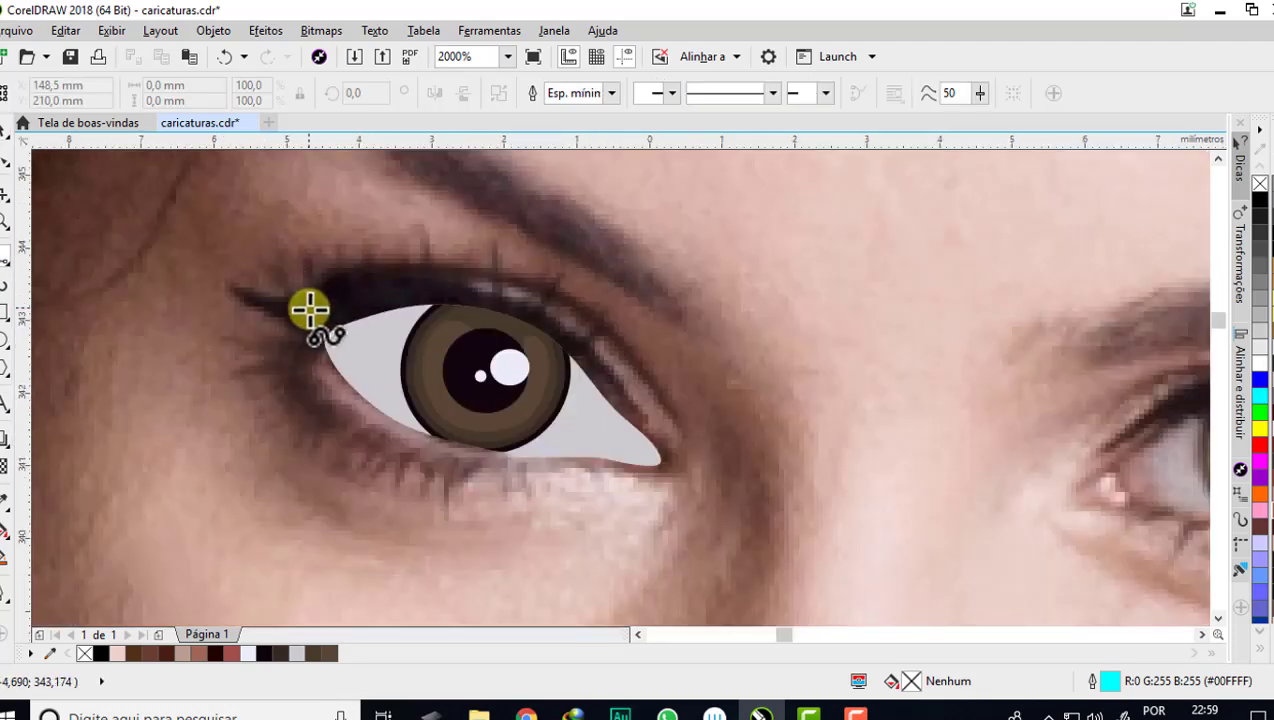
scroll(307, 307, "up", 1)
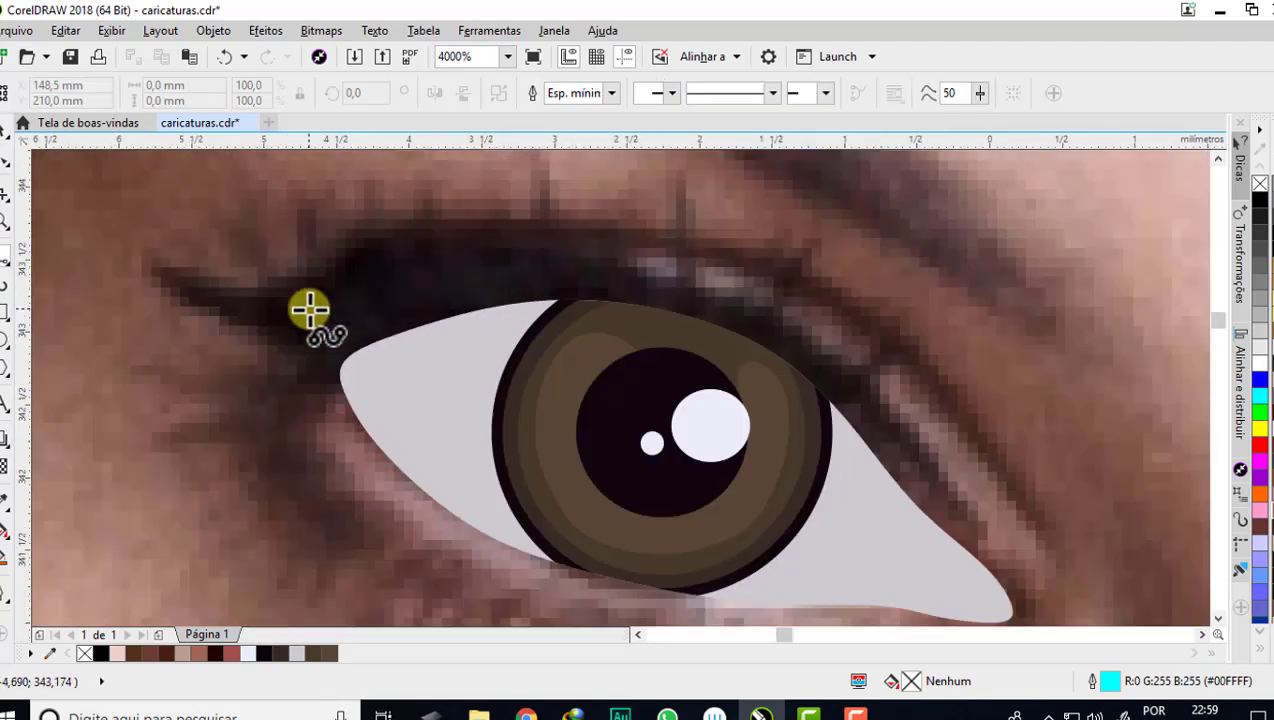
- Trace a B-Spline along the upper eyelid from the outer corner toward the inner corner
left_click(964, 548)
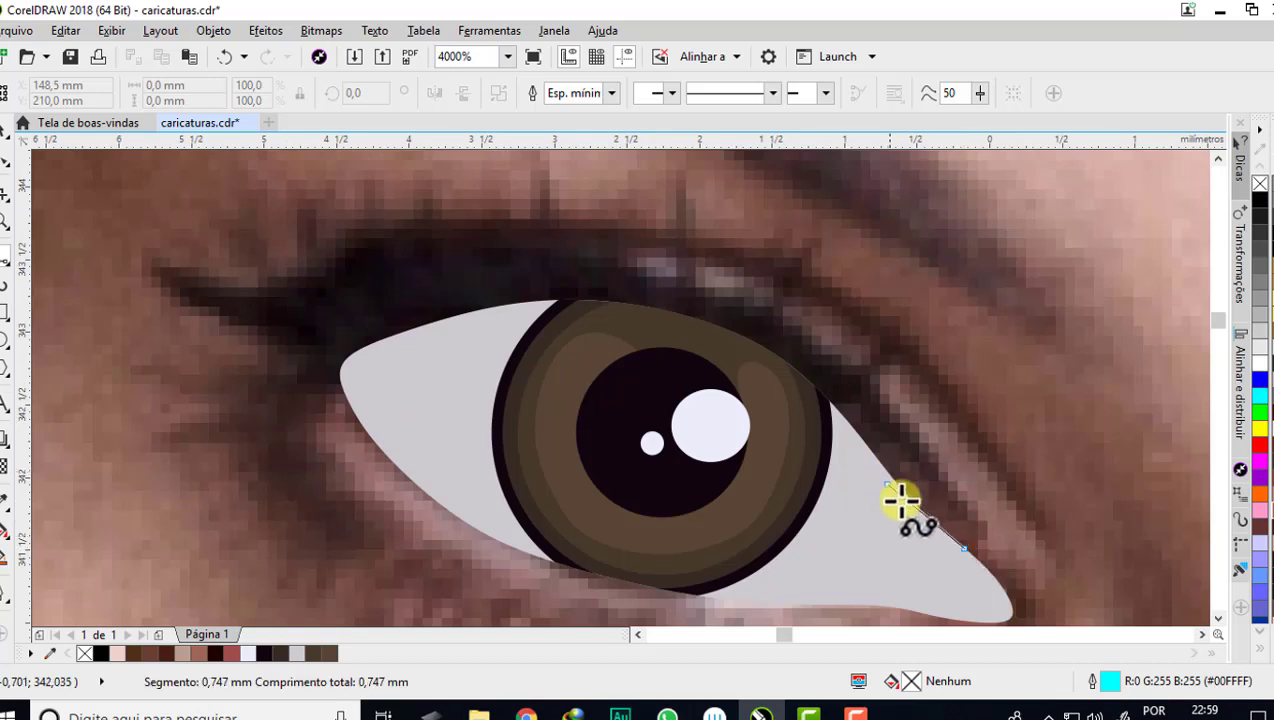
left_click(917, 507)
left_click(883, 466)
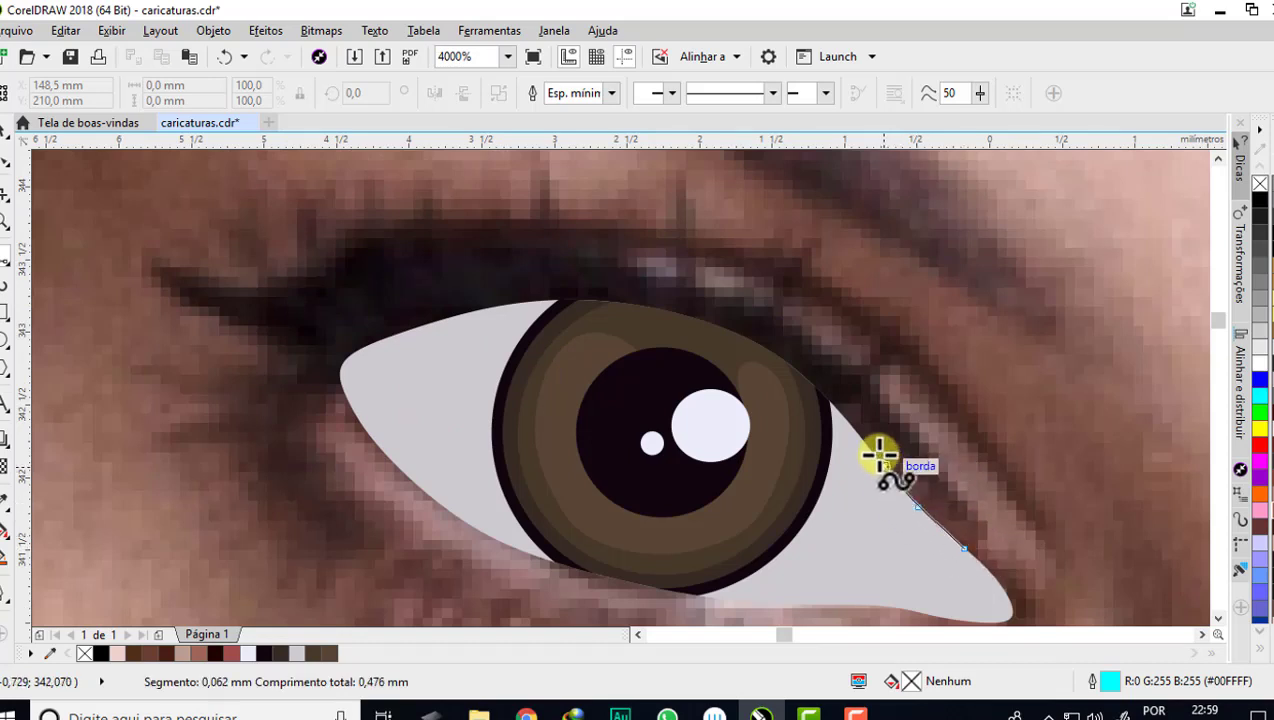
left_click(833, 404)
left_click(772, 352)
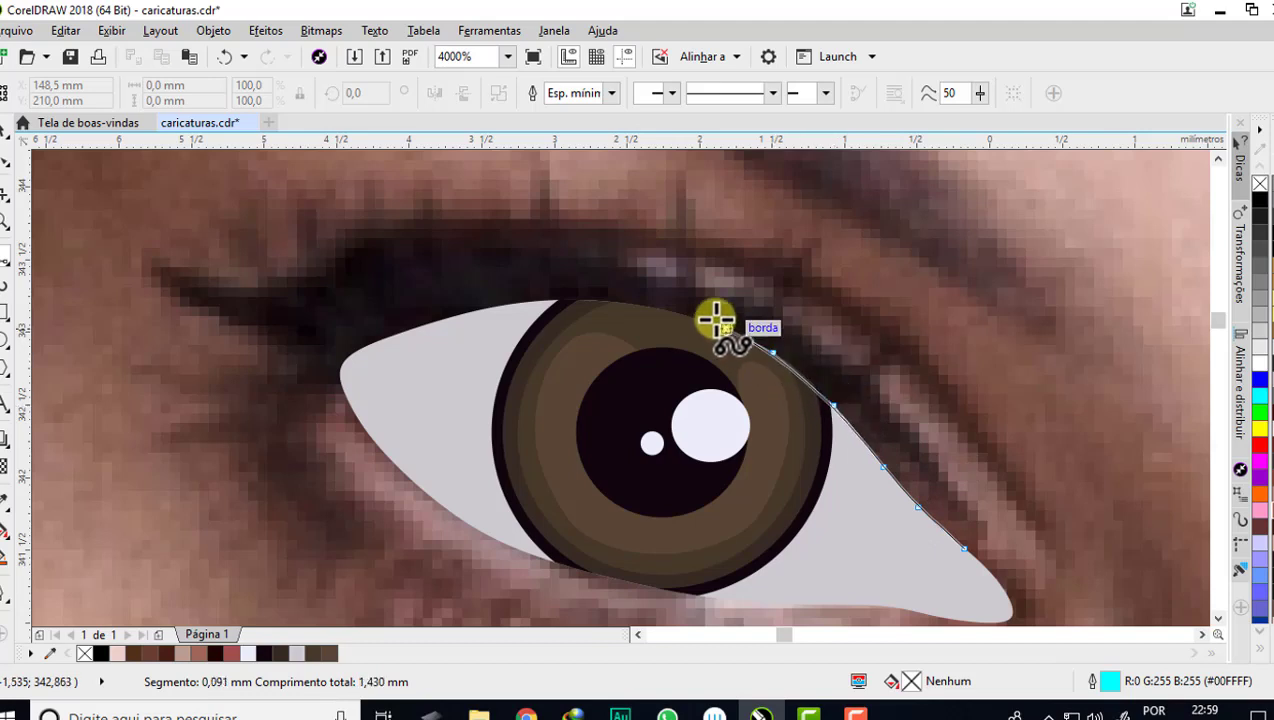
left_click(676, 312)
left_click(601, 300)
left_click(549, 300)
left_click(464, 314)
left_click(405, 330)
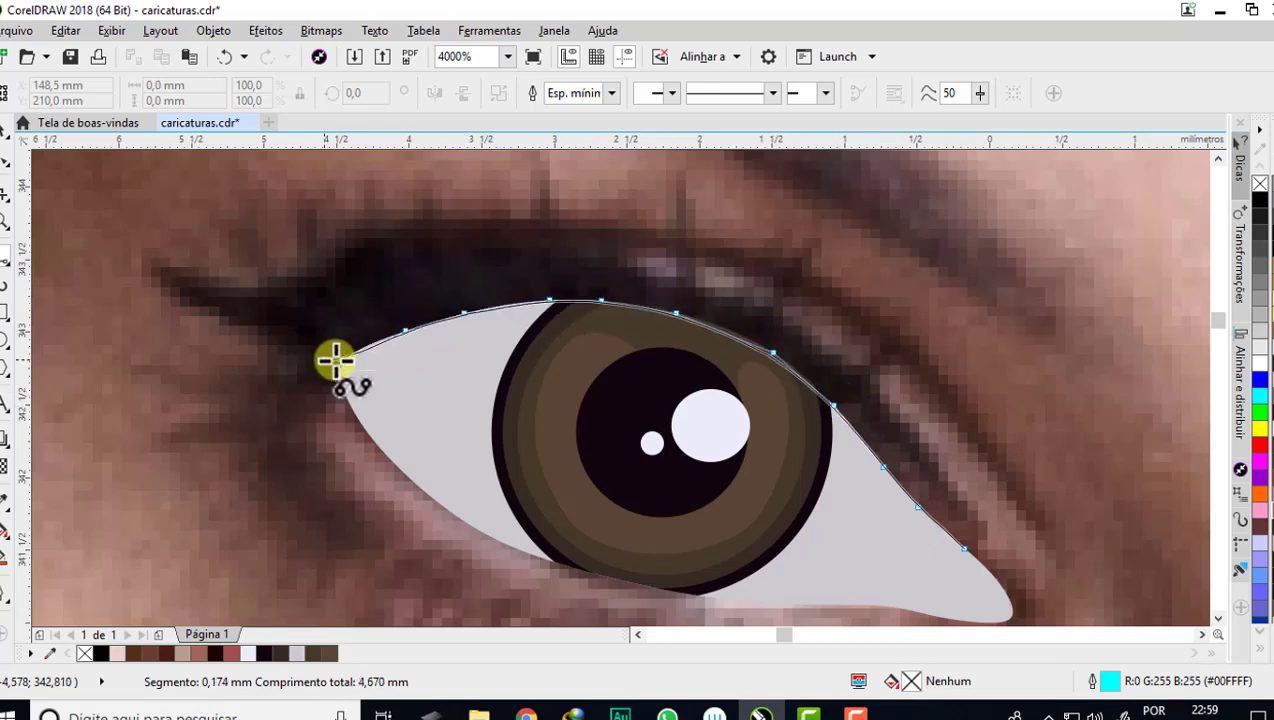
left_click(315, 358)
left_click(124, 218)
- Continue the curve into the first zigzag eyelash spikes at the lid's end
left_click(273, 286)
left_click(332, 301)
scroll(236, 191, "up", 1)
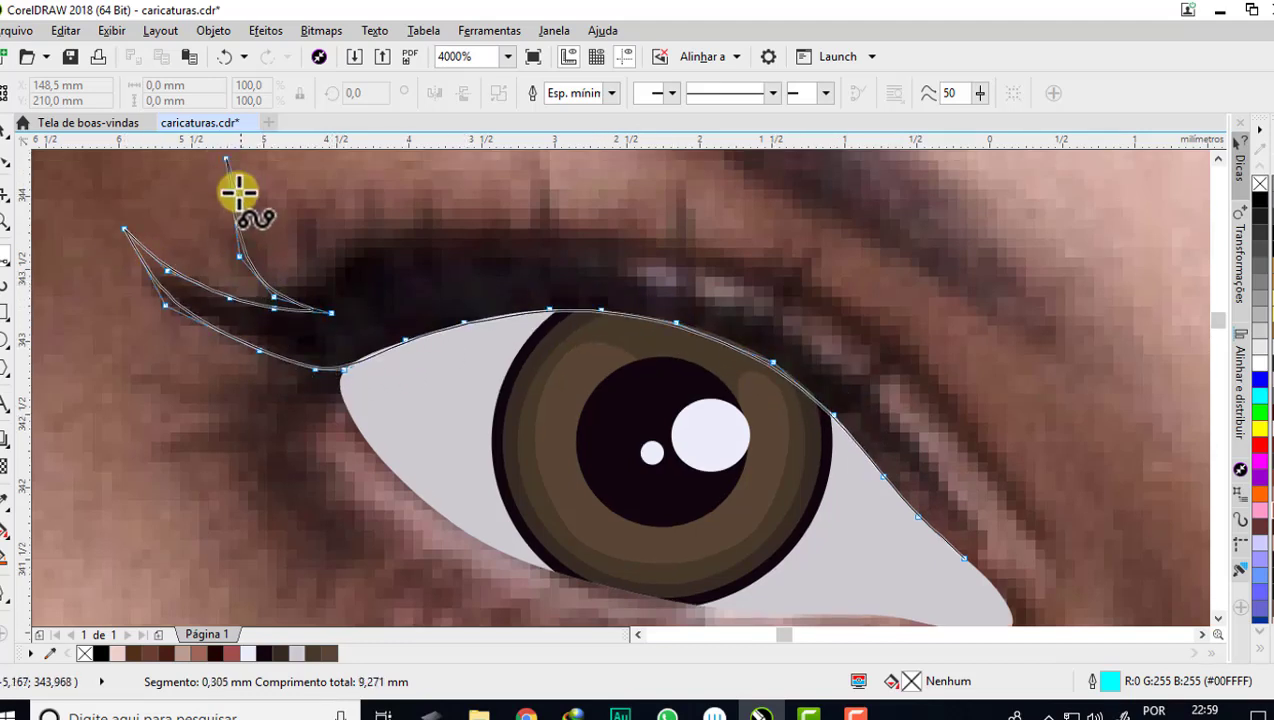
left_click(230, 190)
left_click(330, 290)
scroll(310, 222, "up", 1)
left_click(307, 208)
left_click(372, 330)
left_click(402, 348)
left_click(390, 200)
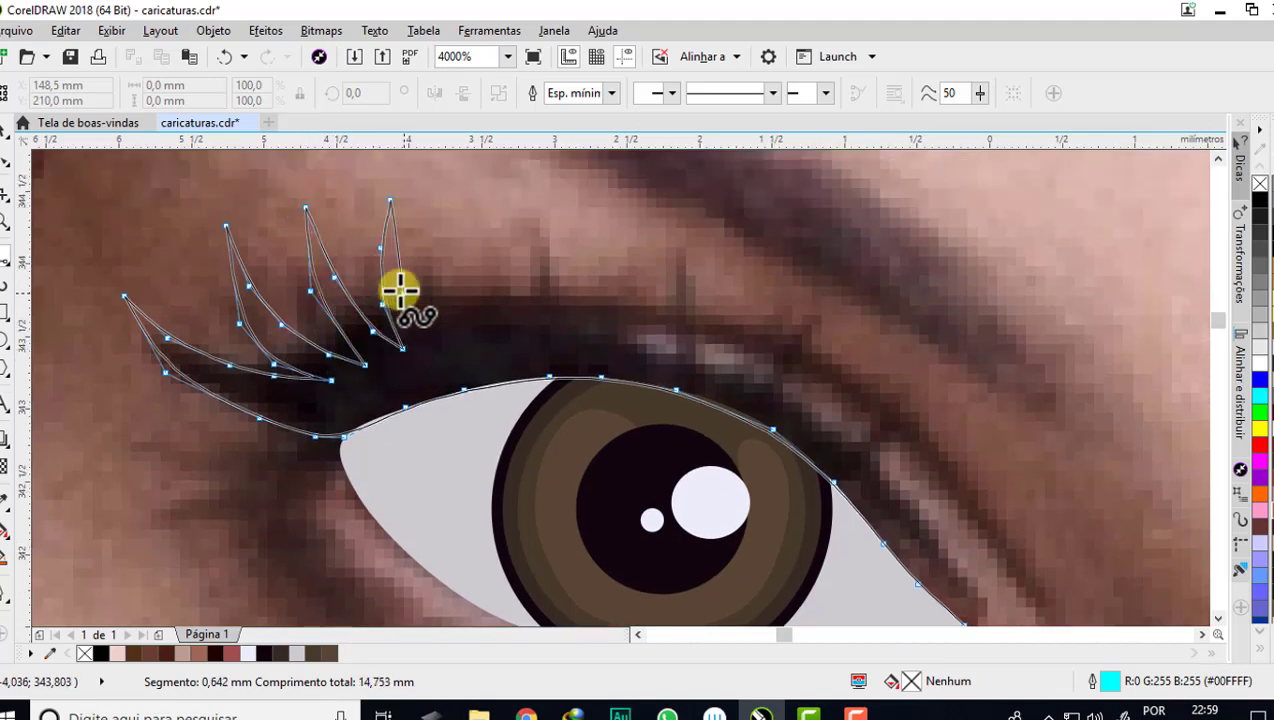
left_click(383, 304)
left_click(405, 296)
- Add further eyelash spikes zigzagging along the rest of the upper lid
left_click(428, 195)
left_click(432, 328)
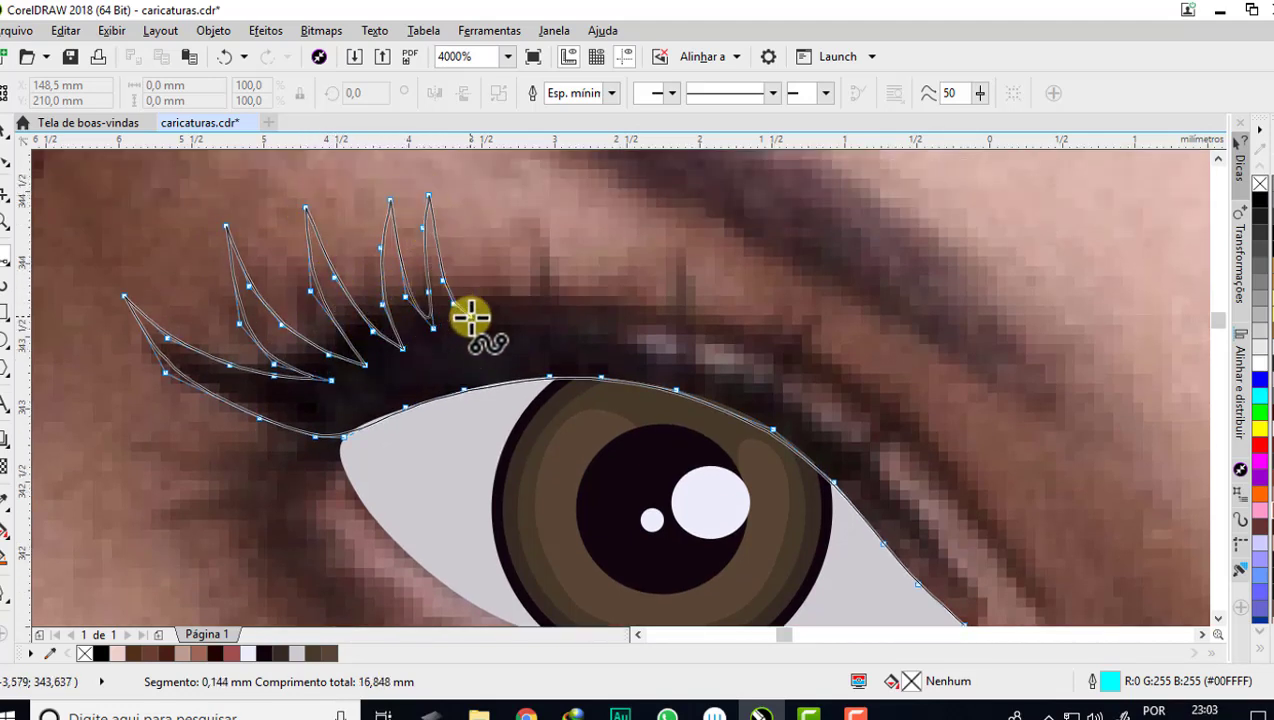
left_click(466, 187)
left_click(469, 316)
left_click(508, 178)
left_click(530, 301)
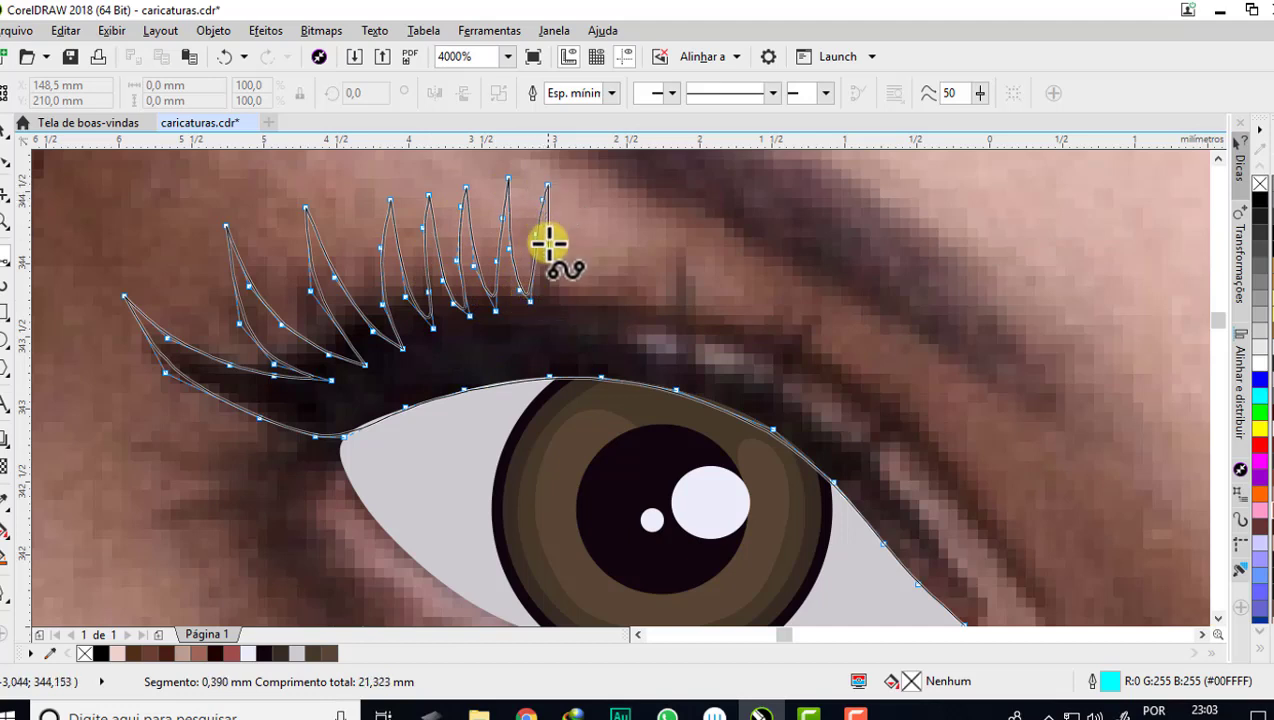
left_click(547, 185)
left_click(568, 301)
left_click(600, 183)
left_click(601, 297)
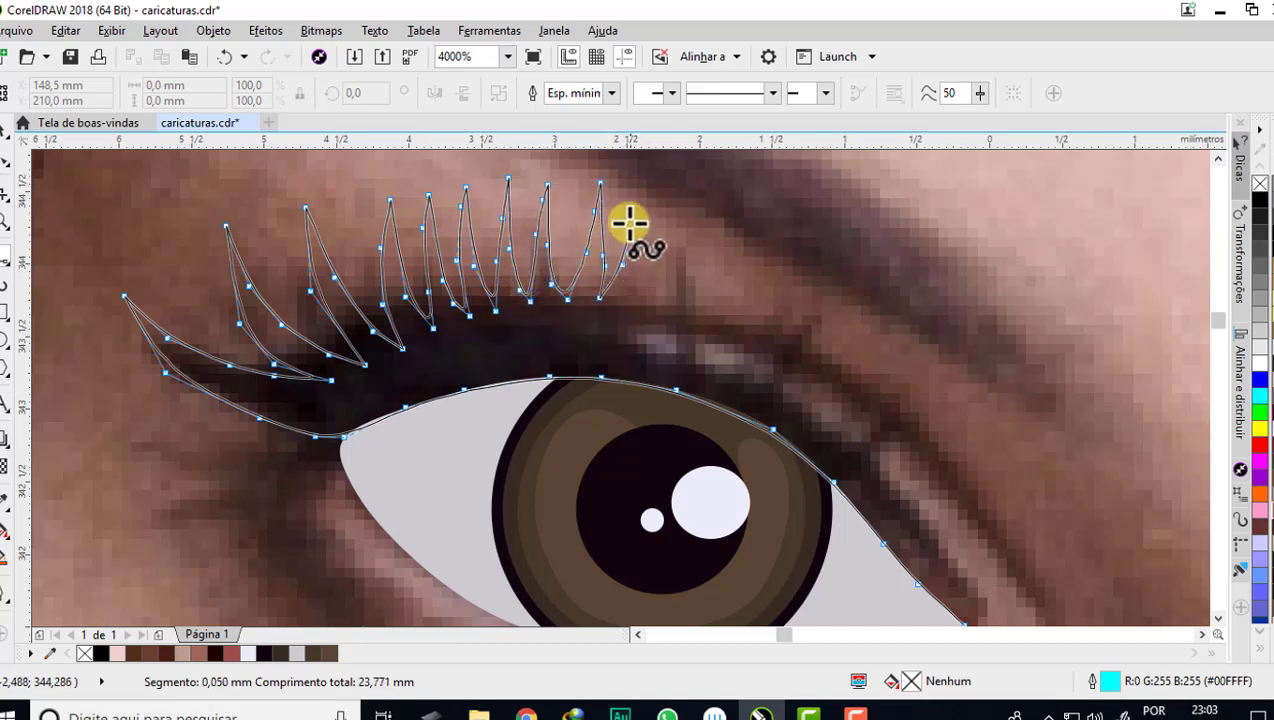
left_click(636, 181)
left_click(629, 303)
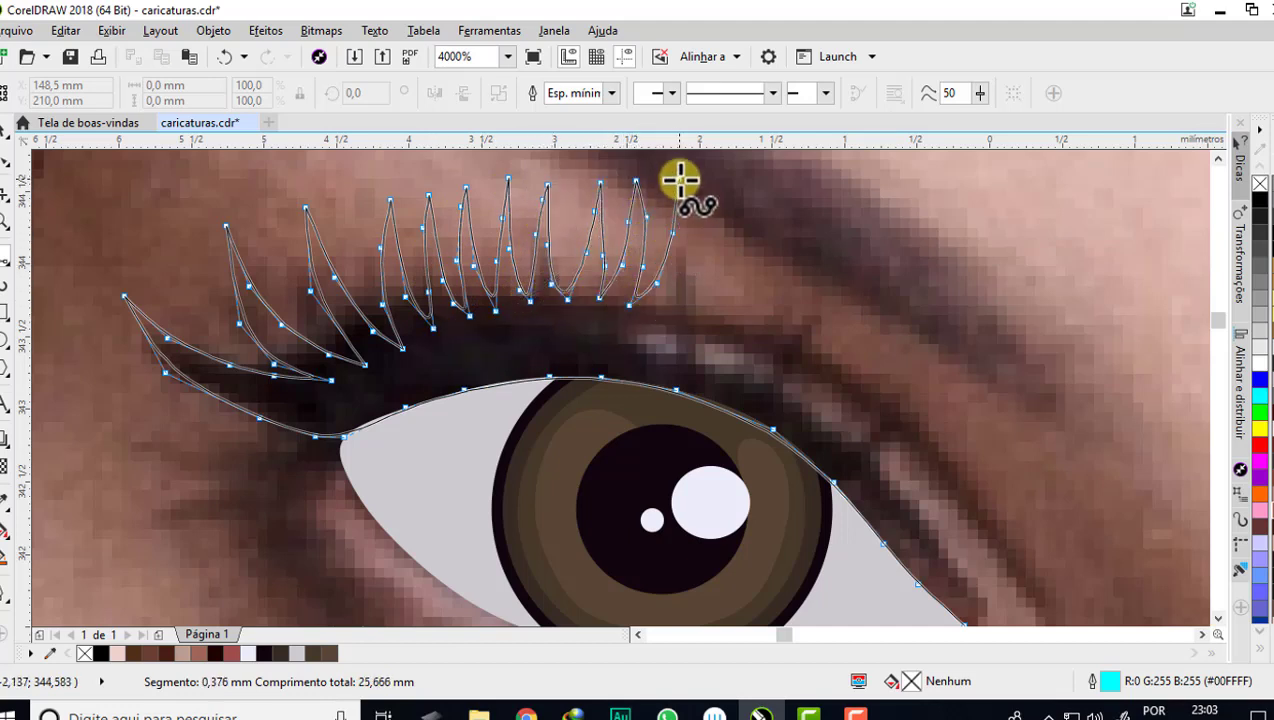
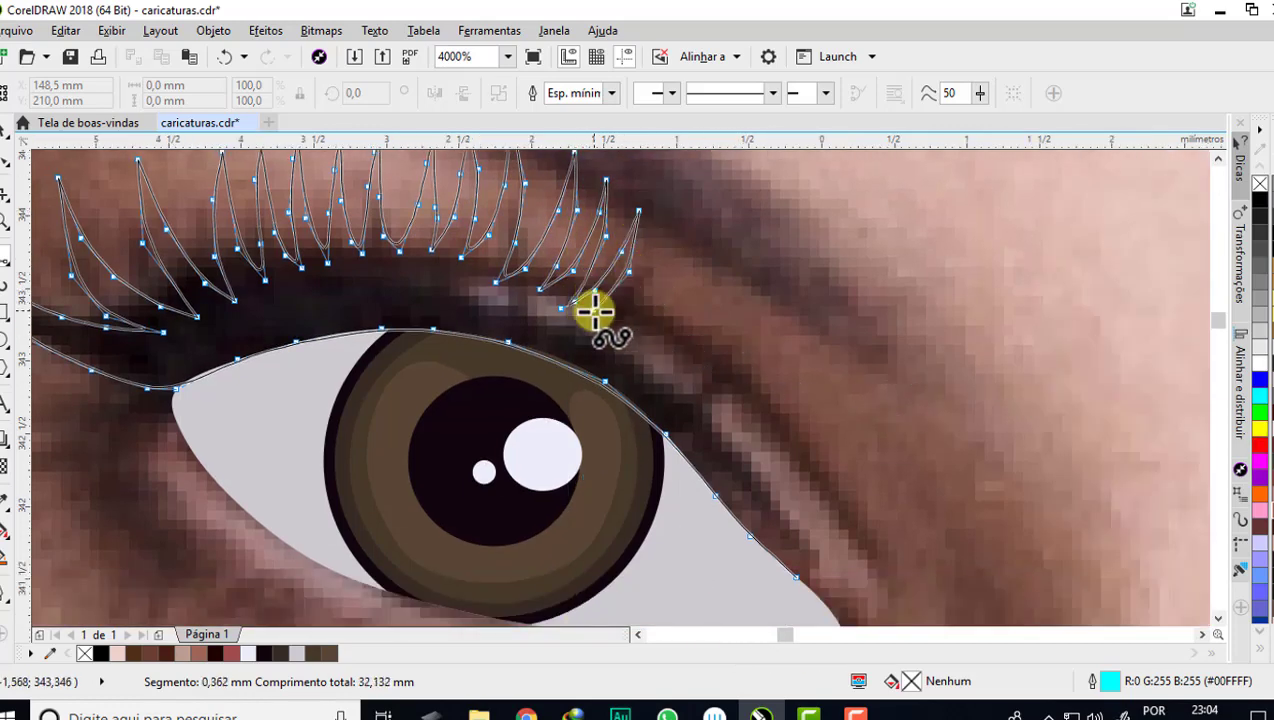
- Add spiky lash nodes to the upper eyelash curve around and past the eye's right end
left_click(627, 300)
left_click(666, 235)
left_click(660, 303)
left_click(690, 256)
left_click(708, 273)
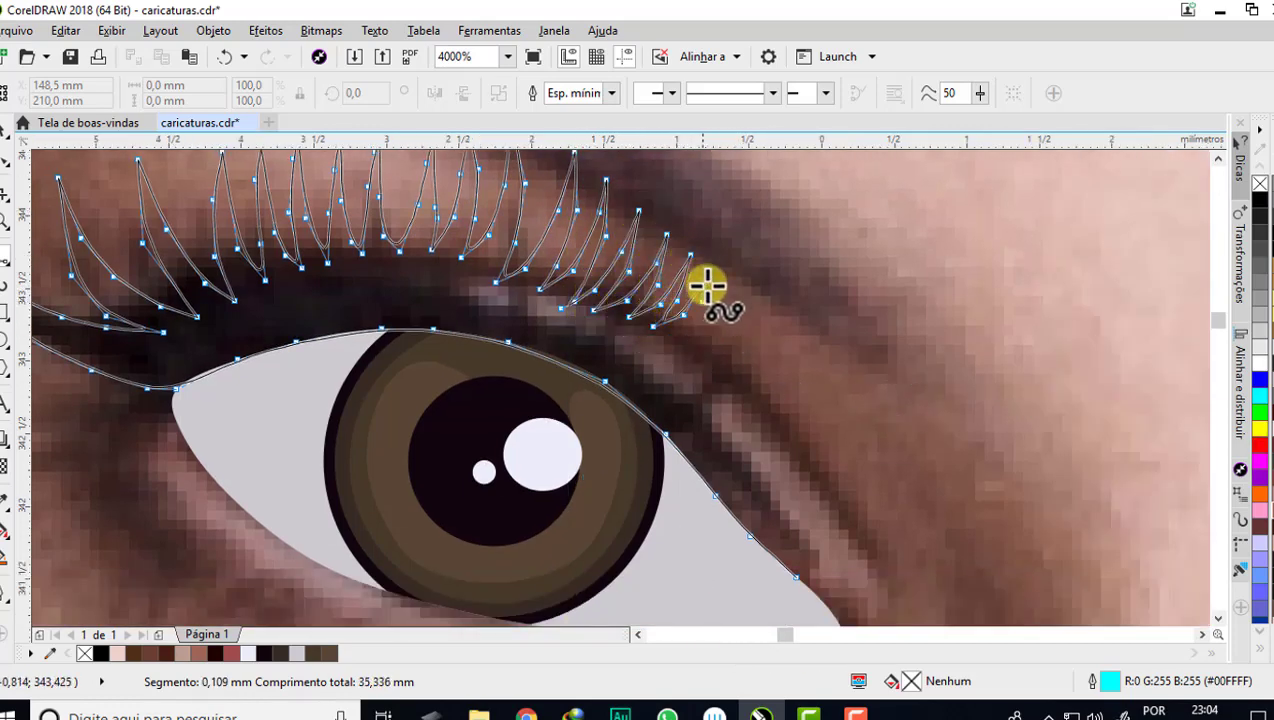
left_click(672, 340)
scroll(667, 330, "down", 1)
left_click(735, 238)
left_click(717, 299)
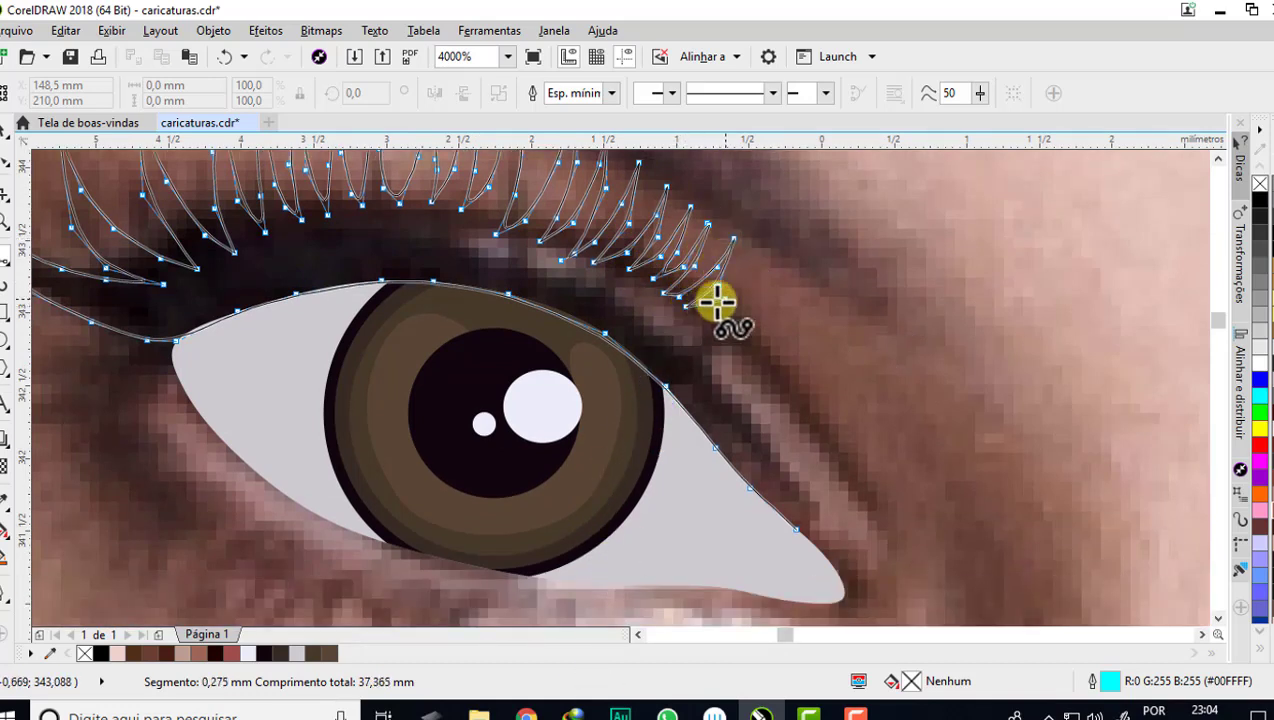
left_click(759, 257)
left_click(742, 307)
left_click(784, 303)
left_click(733, 342)
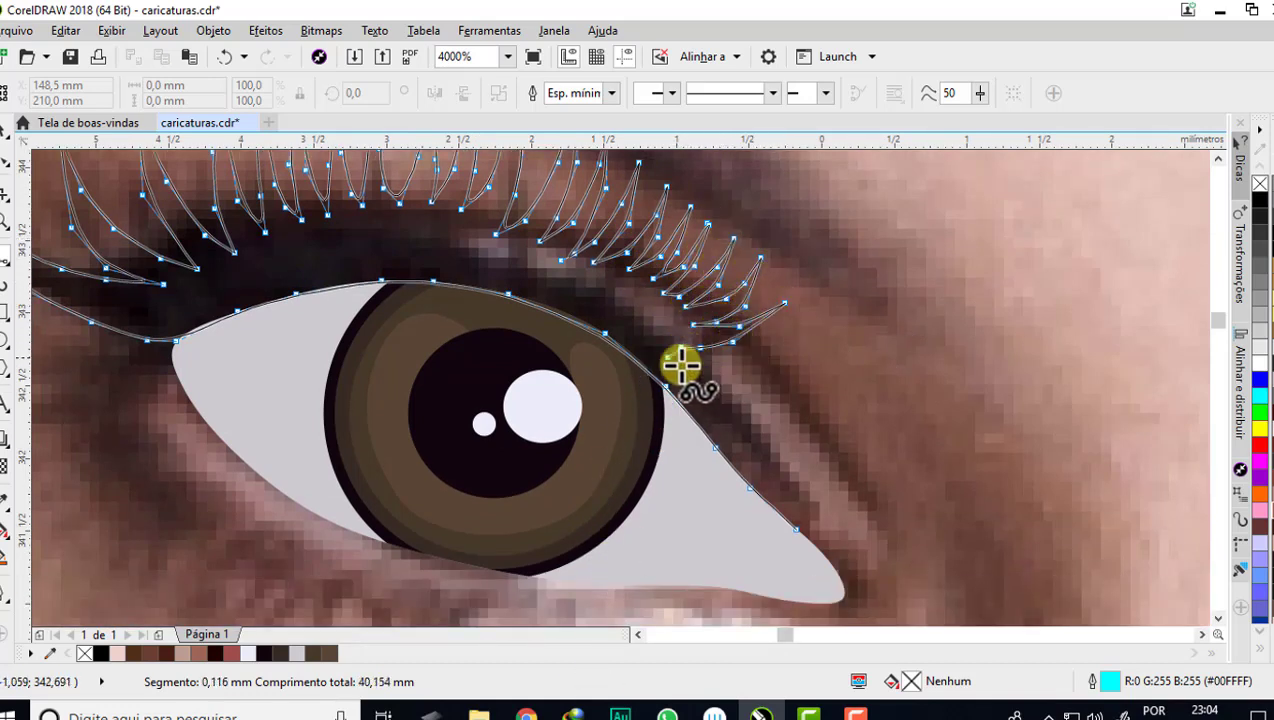
- Trace lash spikes along the eye's tapered lower tail and finish the curve at the tail tip
left_click(682, 380)
left_click(754, 411)
left_click(731, 411)
left_click(821, 493)
left_click(786, 497)
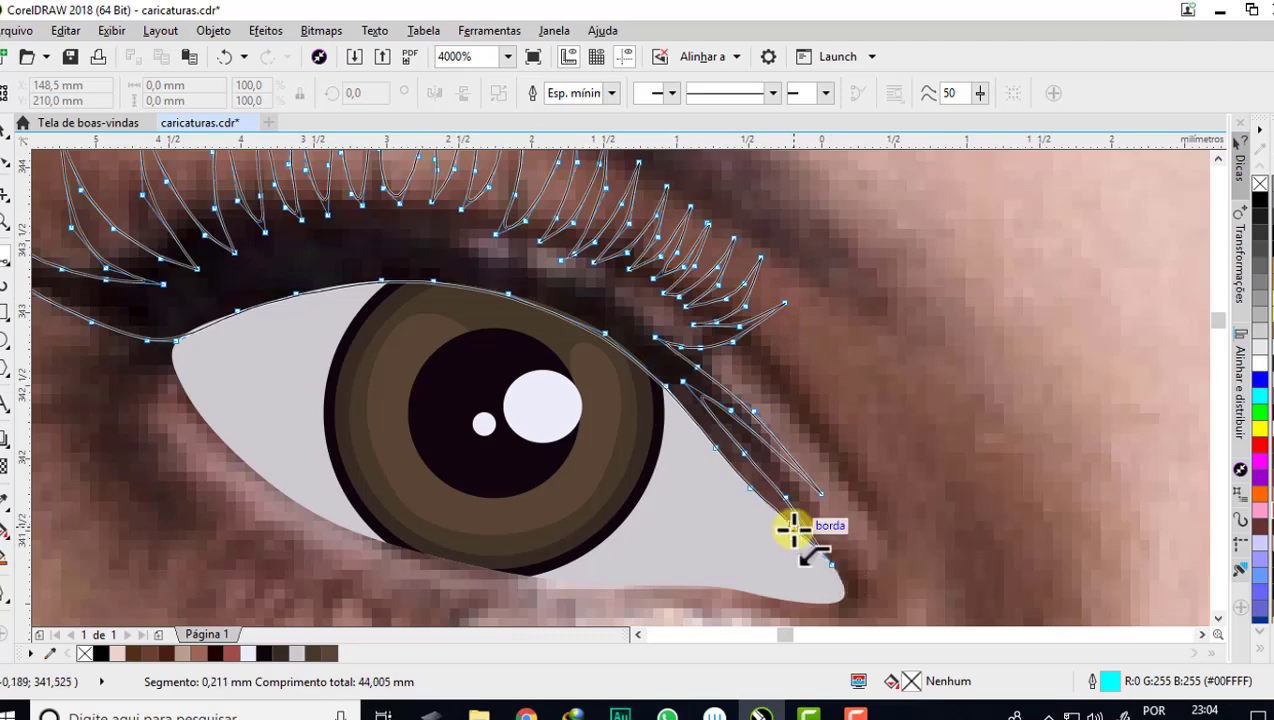
left_click(795, 529)
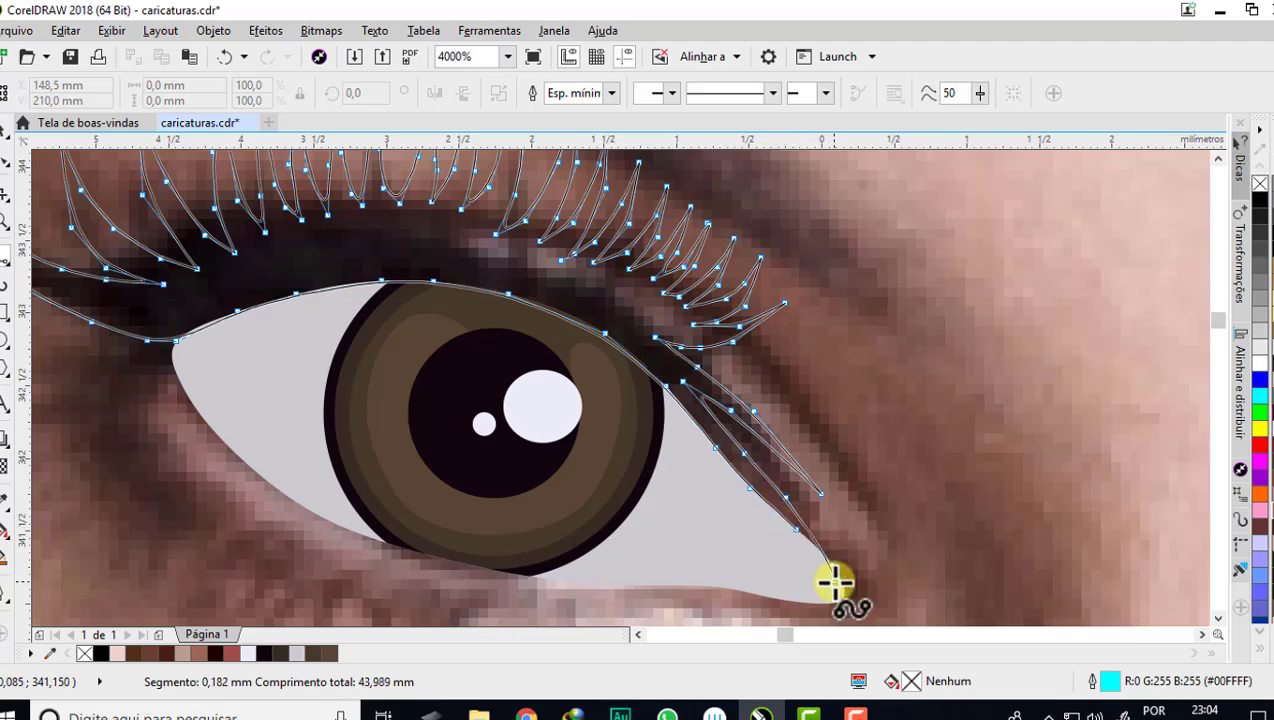
double_click(796, 529)
scroll(609, 333, "down", 1)
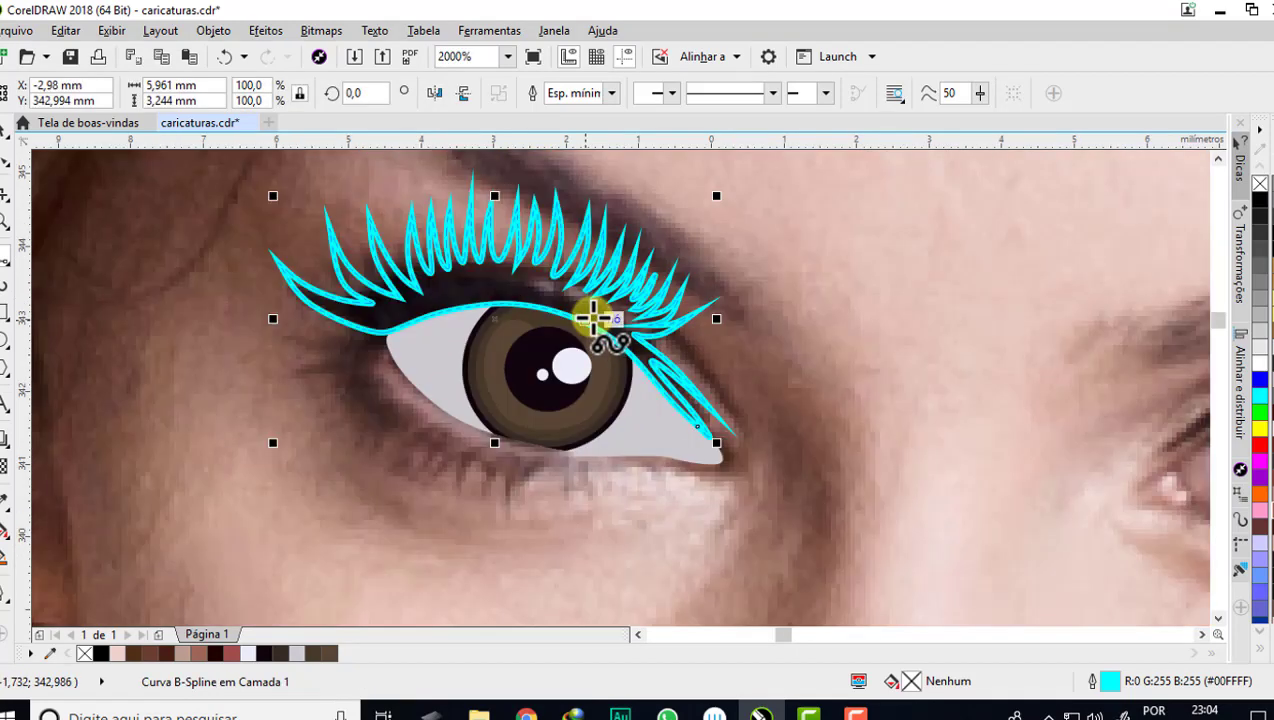
scroll(513, 287, "down", 1)
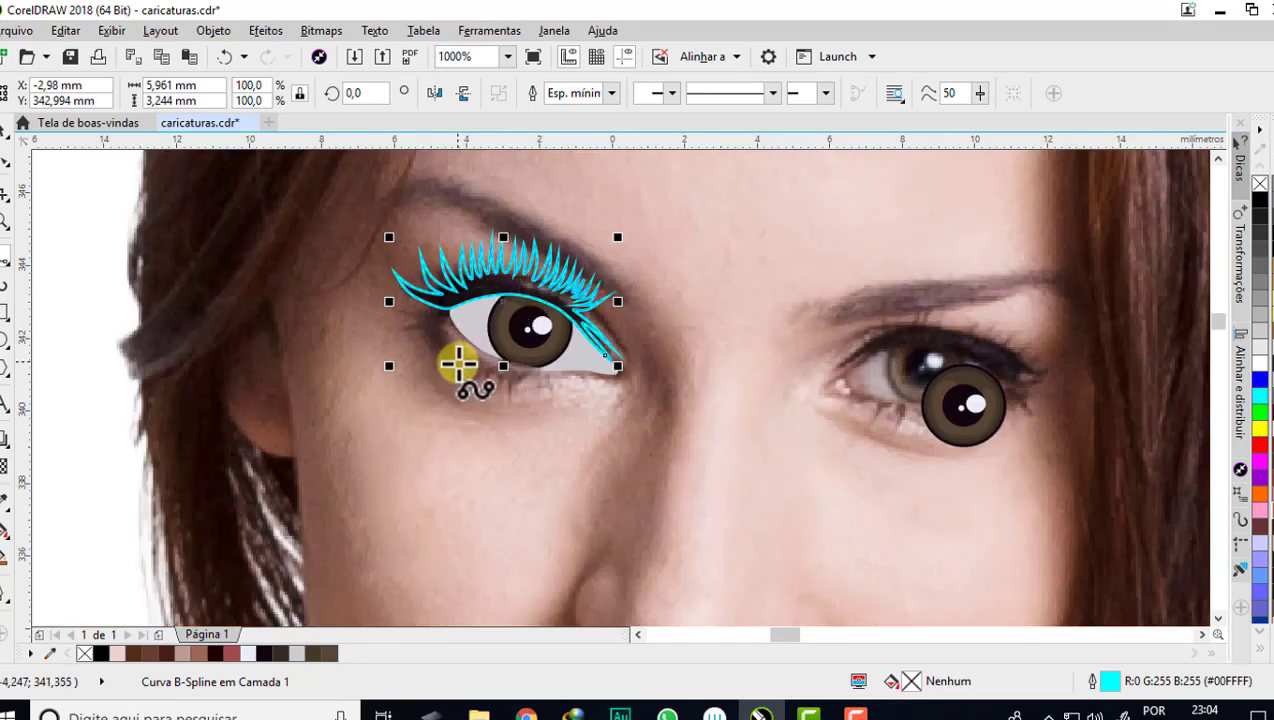
scroll(458, 365, "up", 2)
scroll(455, 361, "down", 1)
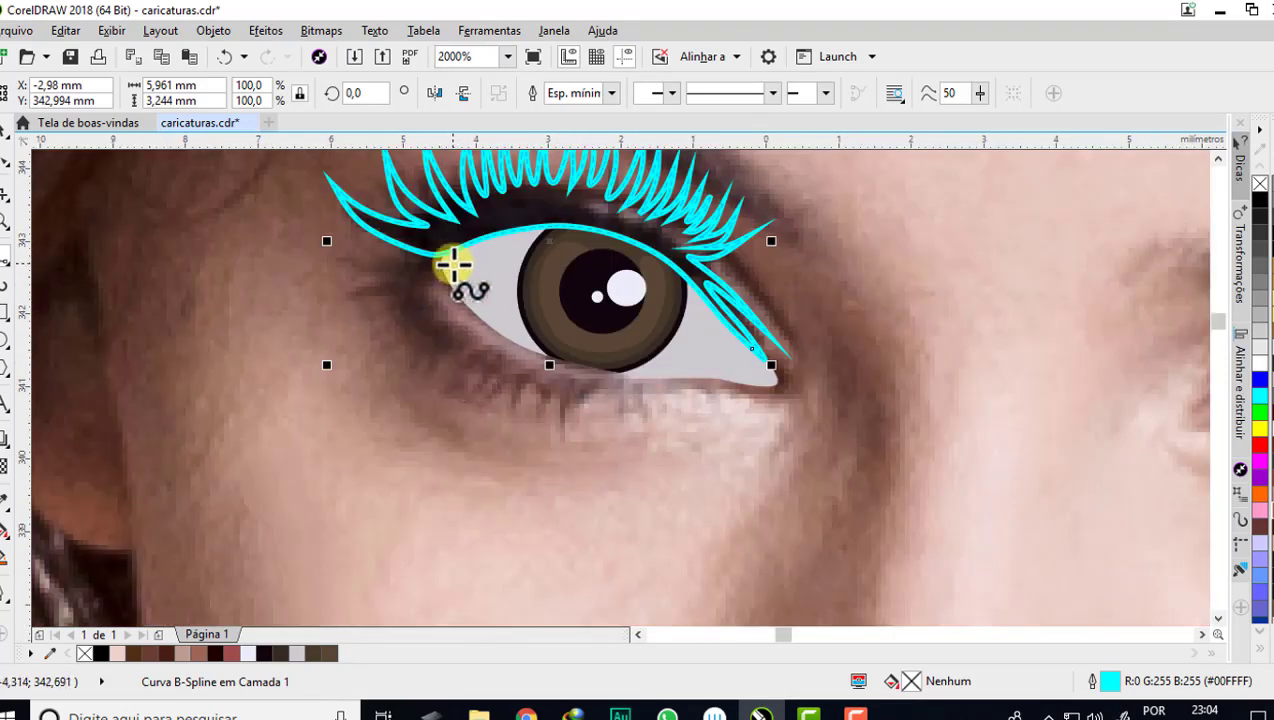
scroll(453, 264, "up", 1)
scroll(400, 295, "down", 1)
scroll(420, 315, "up", 1)
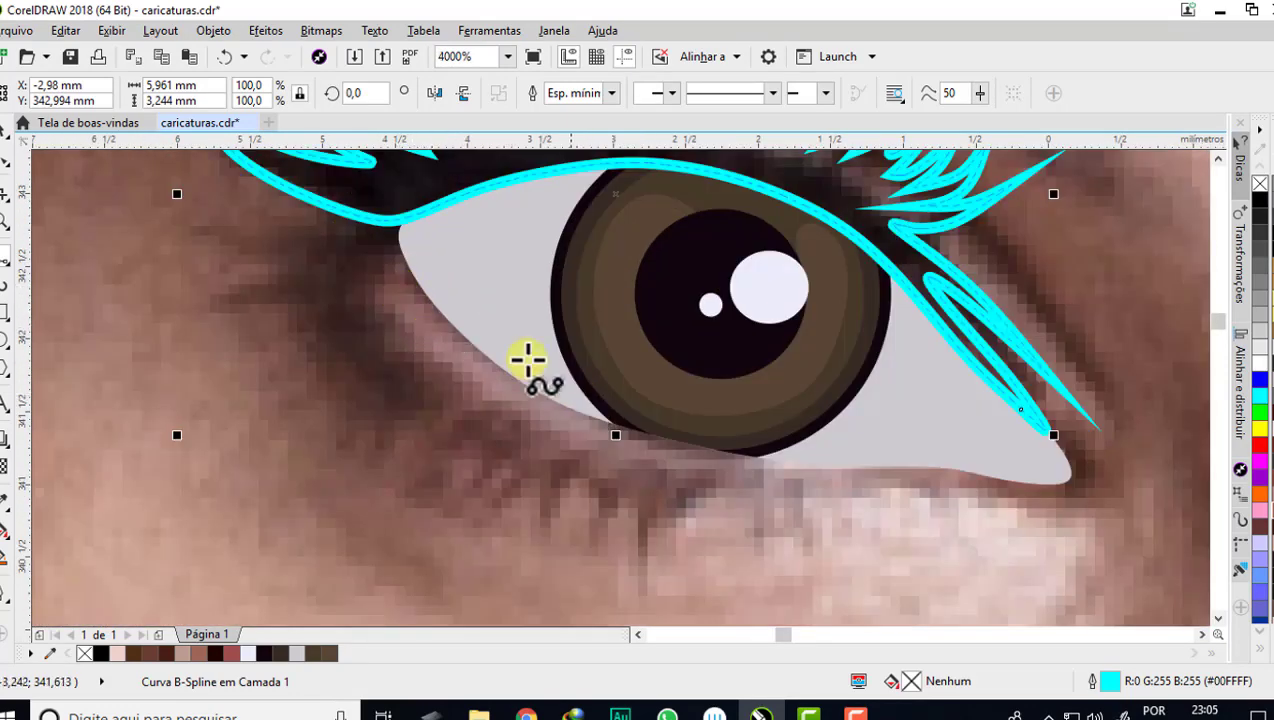
- Start a B-spline at the eye's left corner, trace the lower eyelid and form the first lash loop
left_click(401, 224)
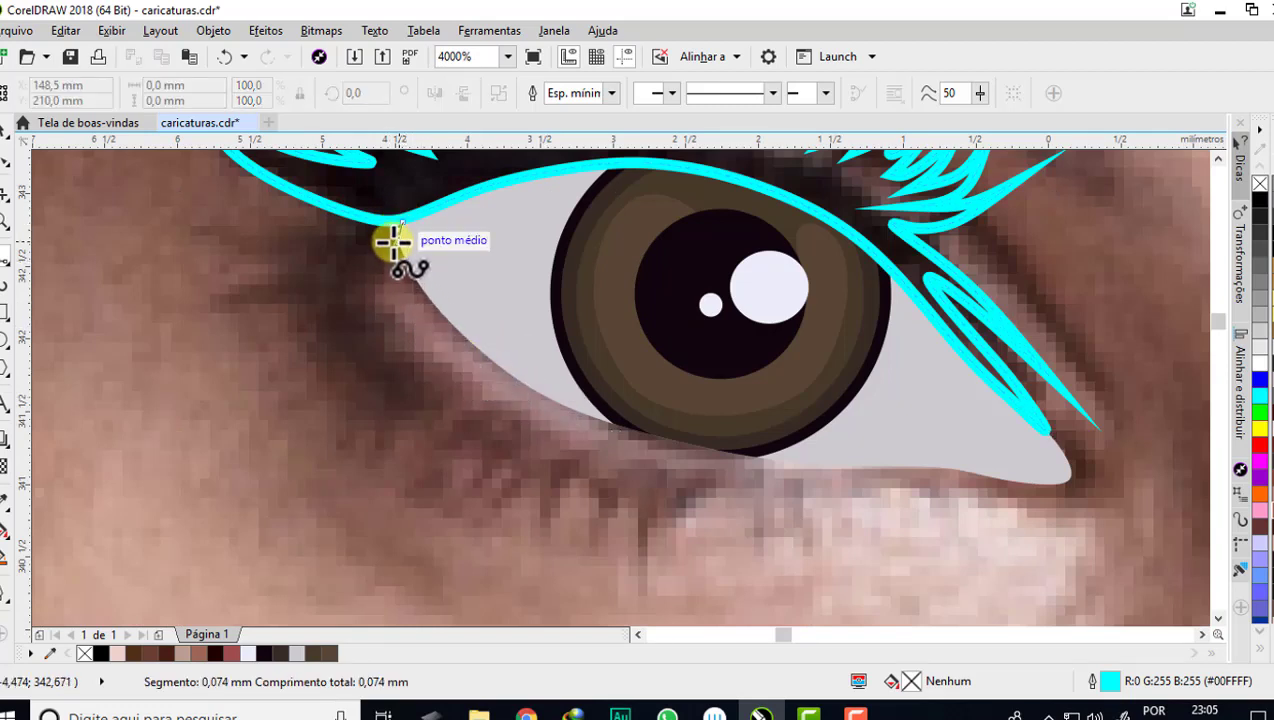
left_click_drag(392, 244, 409, 272)
left_click(420, 290)
left_click(460, 332)
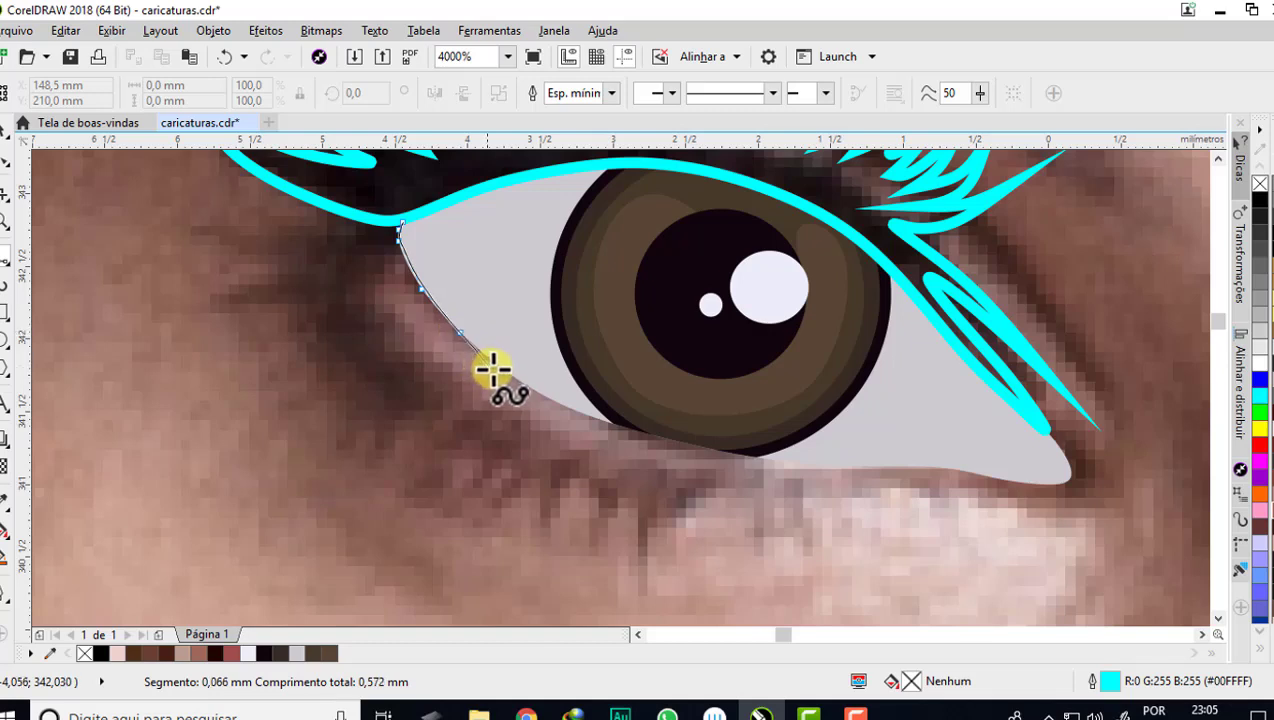
left_click(514, 378)
mouse_move(558, 405)
left_mouse_down()
mouse_move(674, 446)
mouse_move(776, 461)
mouse_move(697, 455)
mouse_move(563, 508)
mouse_move(580, 524)
left_mouse_up()
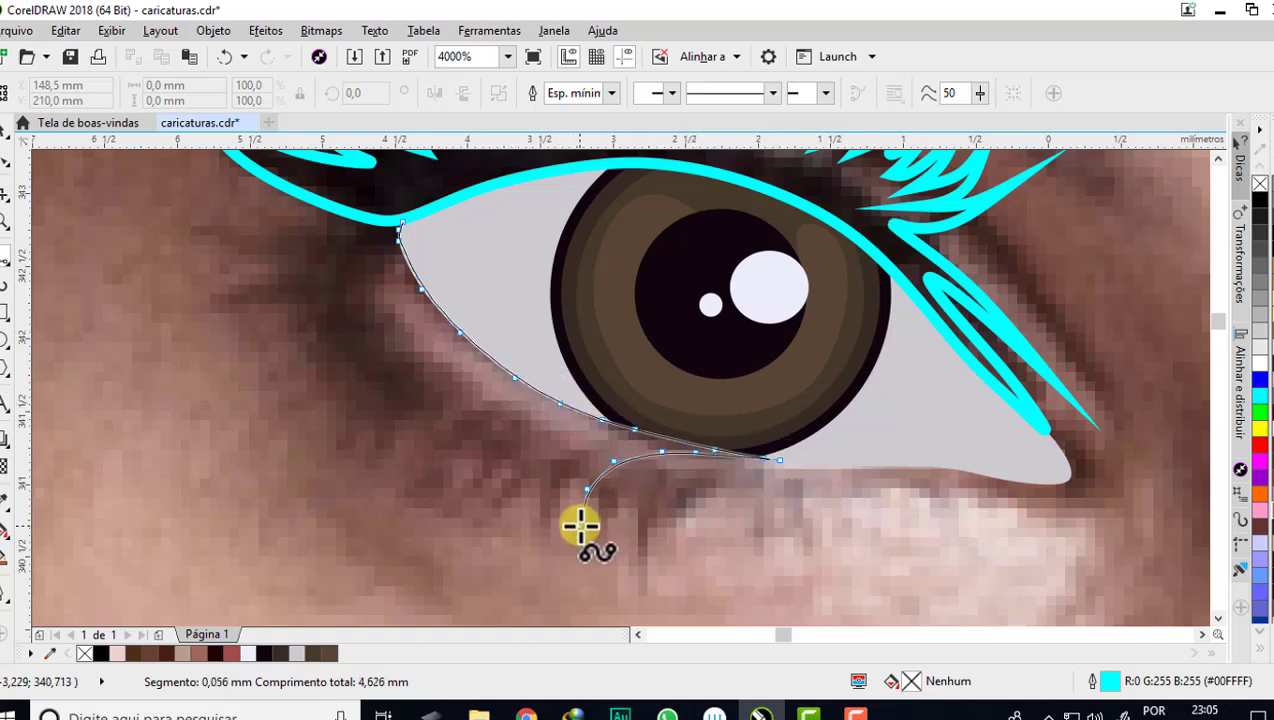
left_click(612, 446)
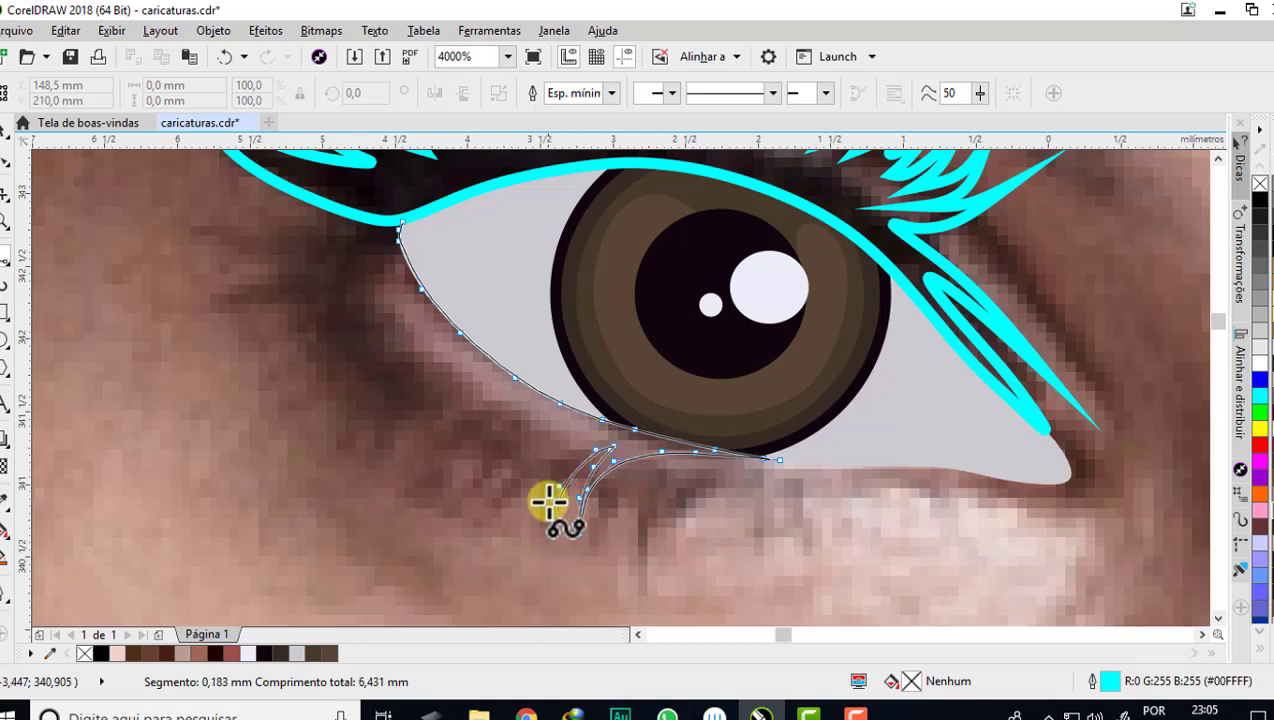
left_click(553, 523)
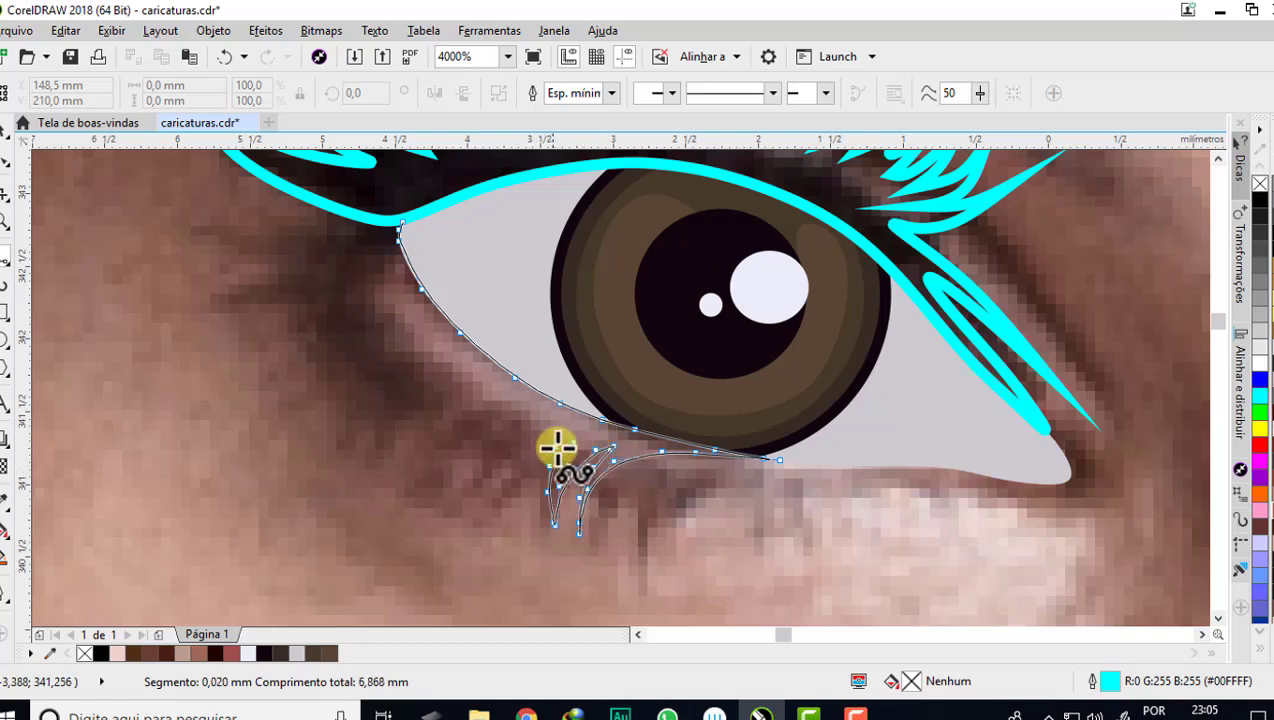
- Draw two more lower lash loops heading left along the lid
left_click(523, 504)
left_click(555, 432)
left_click(501, 502)
left_click(516, 444)
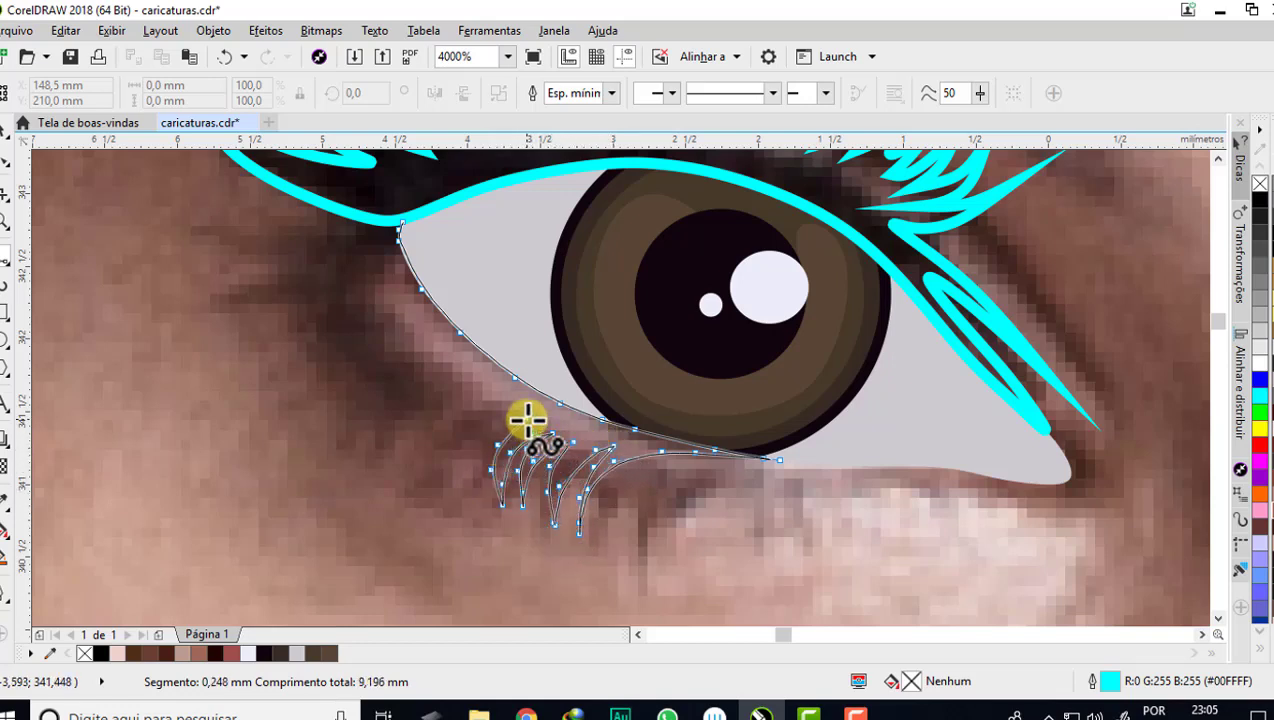
left_click(470, 497)
left_click(491, 409)
left_click(441, 485)
left_click(458, 414)
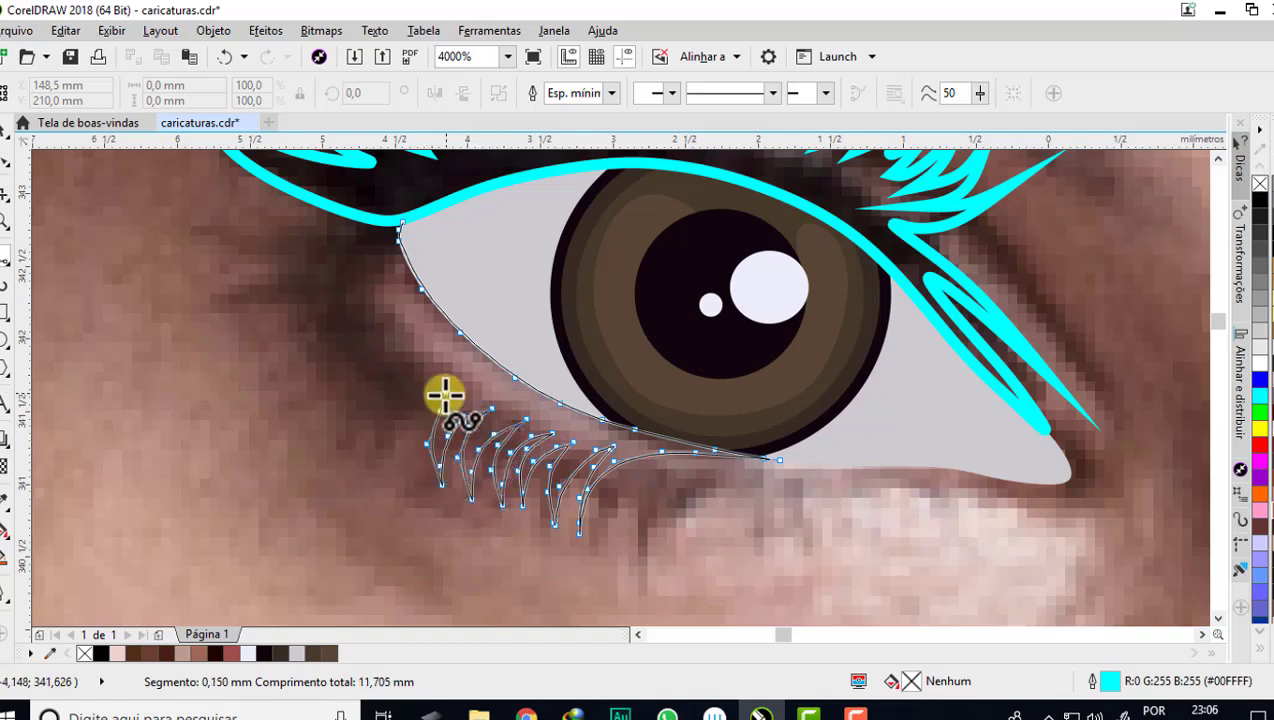
- Continue the lower lash loops toward the eye's left corner
left_click(410, 465)
left_click(428, 398)
left_click(386, 437)
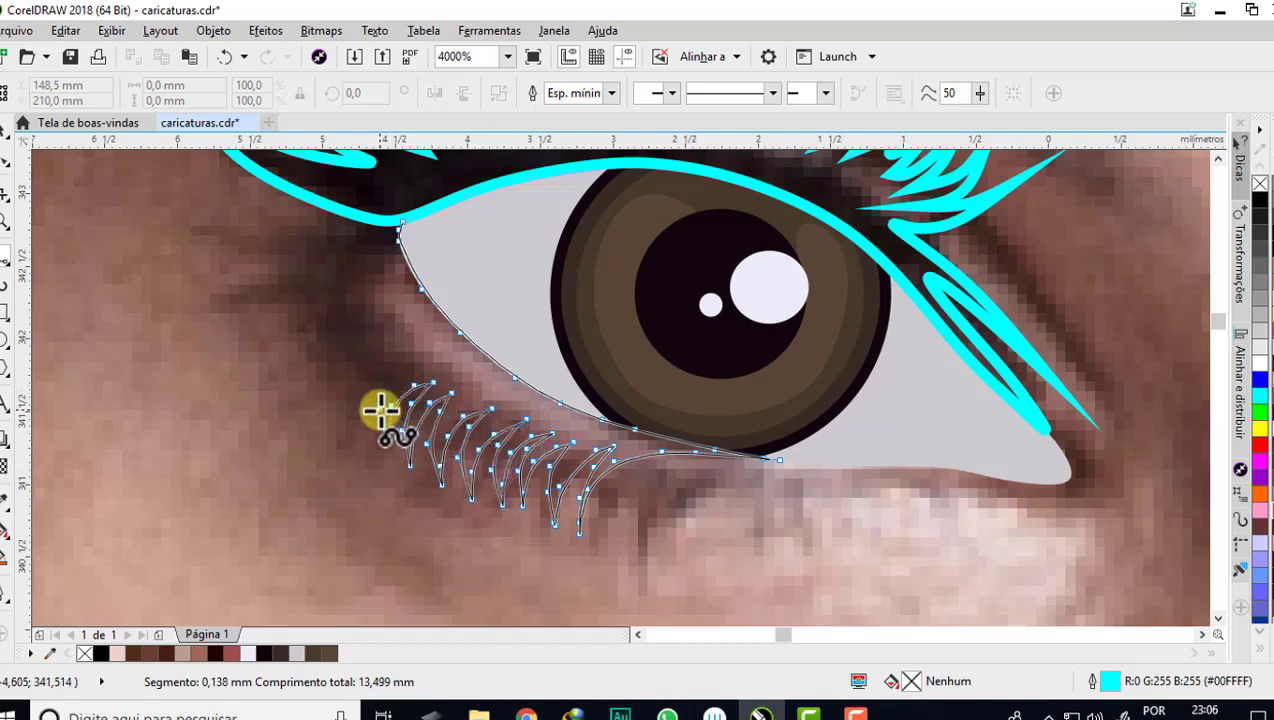
left_click(403, 378)
left_click(361, 400)
left_click(378, 350)
left_click(340, 375)
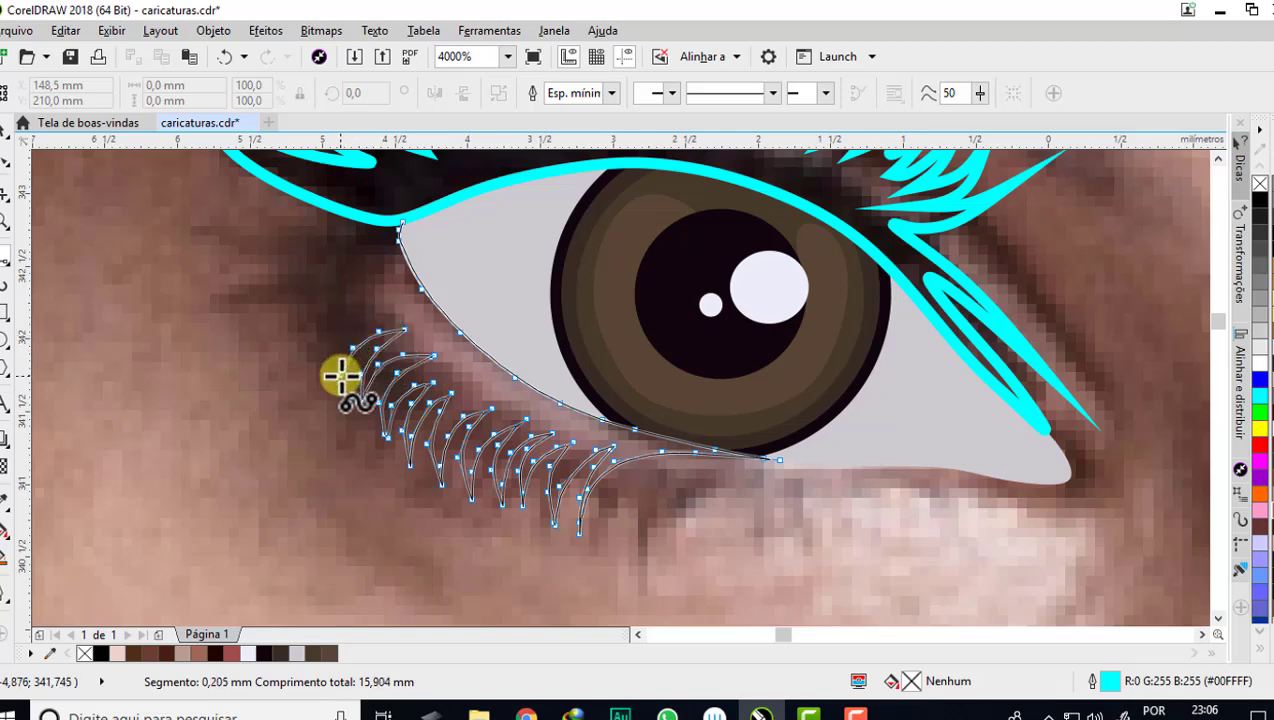
left_click(357, 320)
- Sweep lash loops up past the left corner and close the outline at its start node
left_click(317, 350)
left_click(330, 301)
scroll(340, 330, "up", 2)
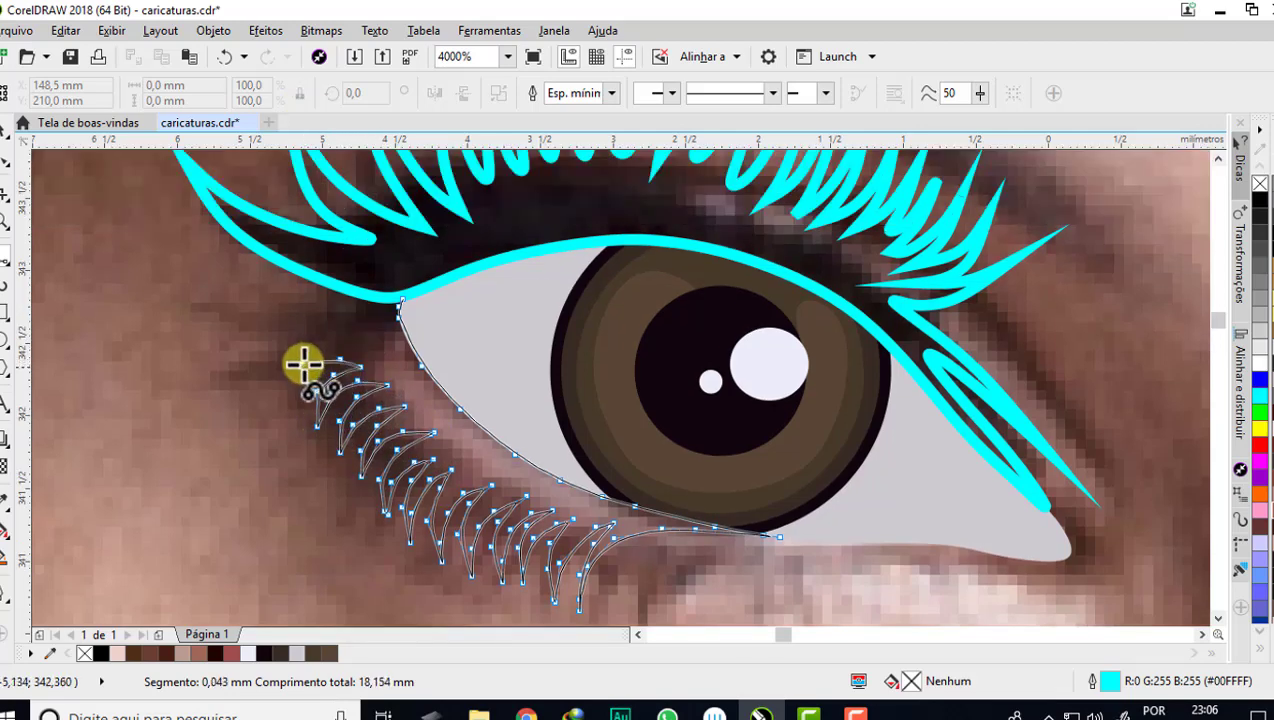
left_click(267, 392)
left_click(354, 343)
left_click(193, 293)
left_click(355, 318)
left_click(200, 258)
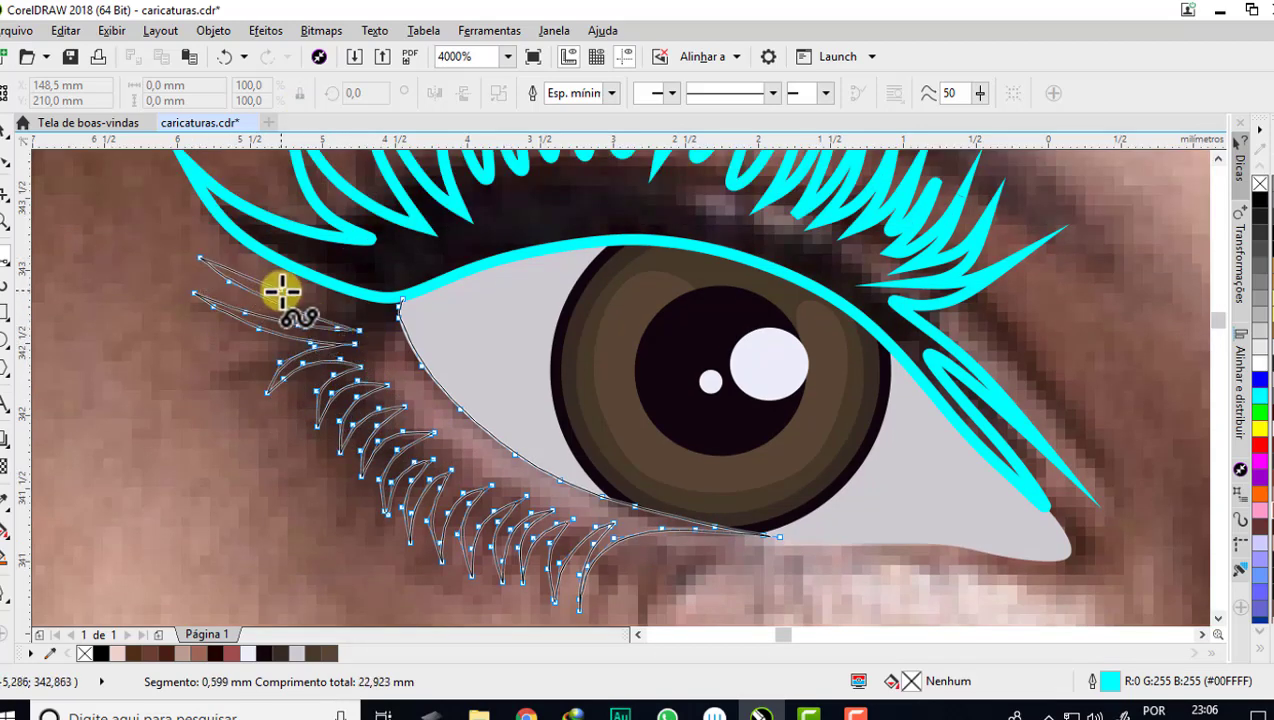
left_click(400, 300)
scroll(400, 300, "down", 3)
- Fill the lash shapes with a near-black colour sampled from the canvas
scroll(420, 300, "down", 2)
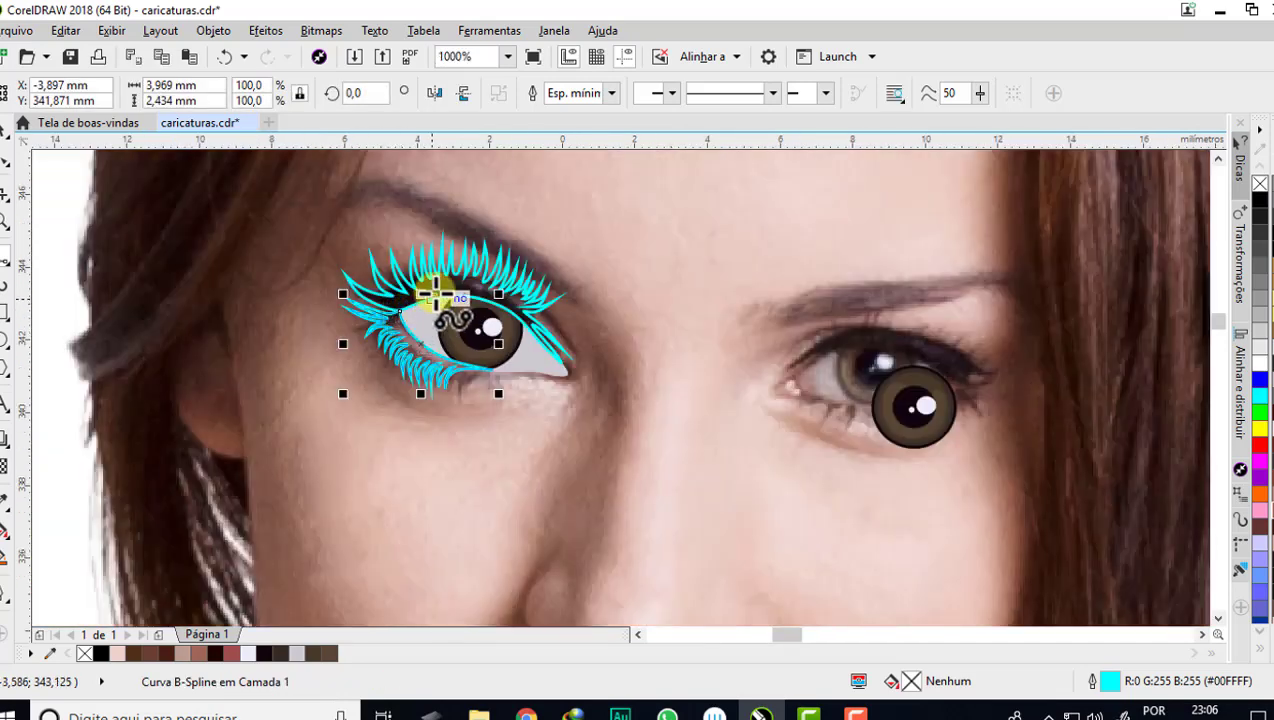
scroll(434, 293, "up", 5)
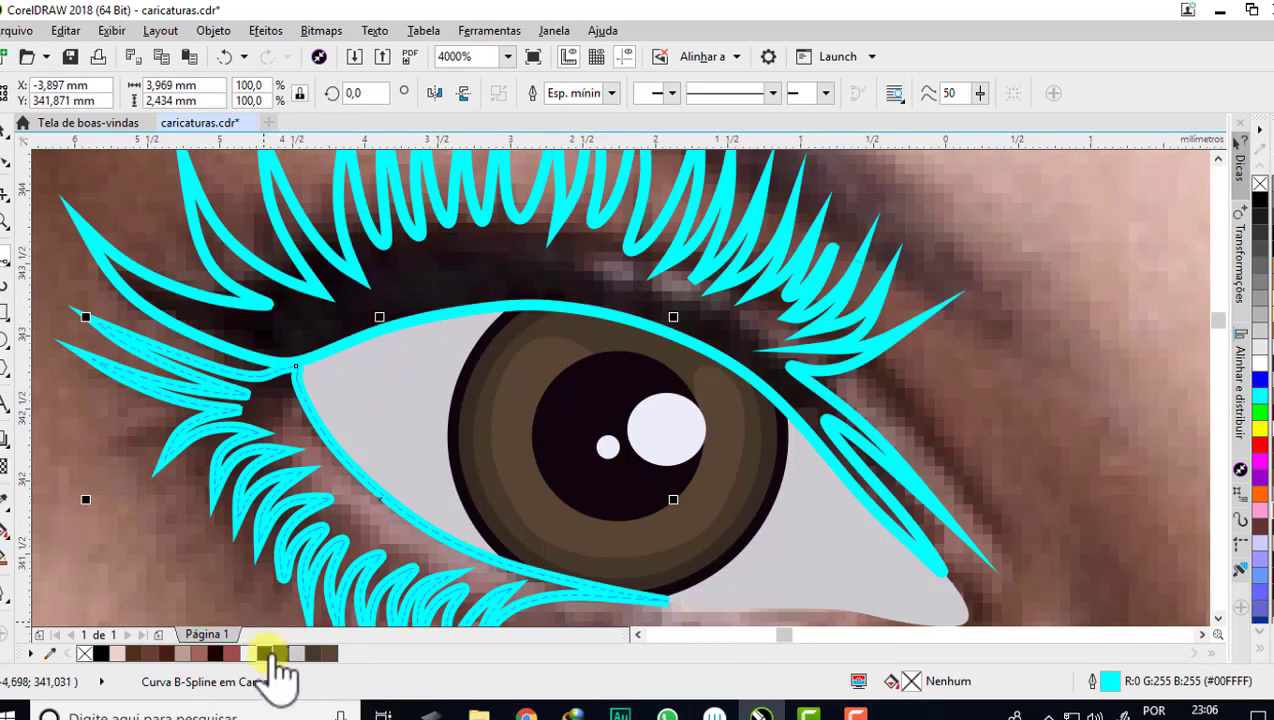
left_click(265, 653)
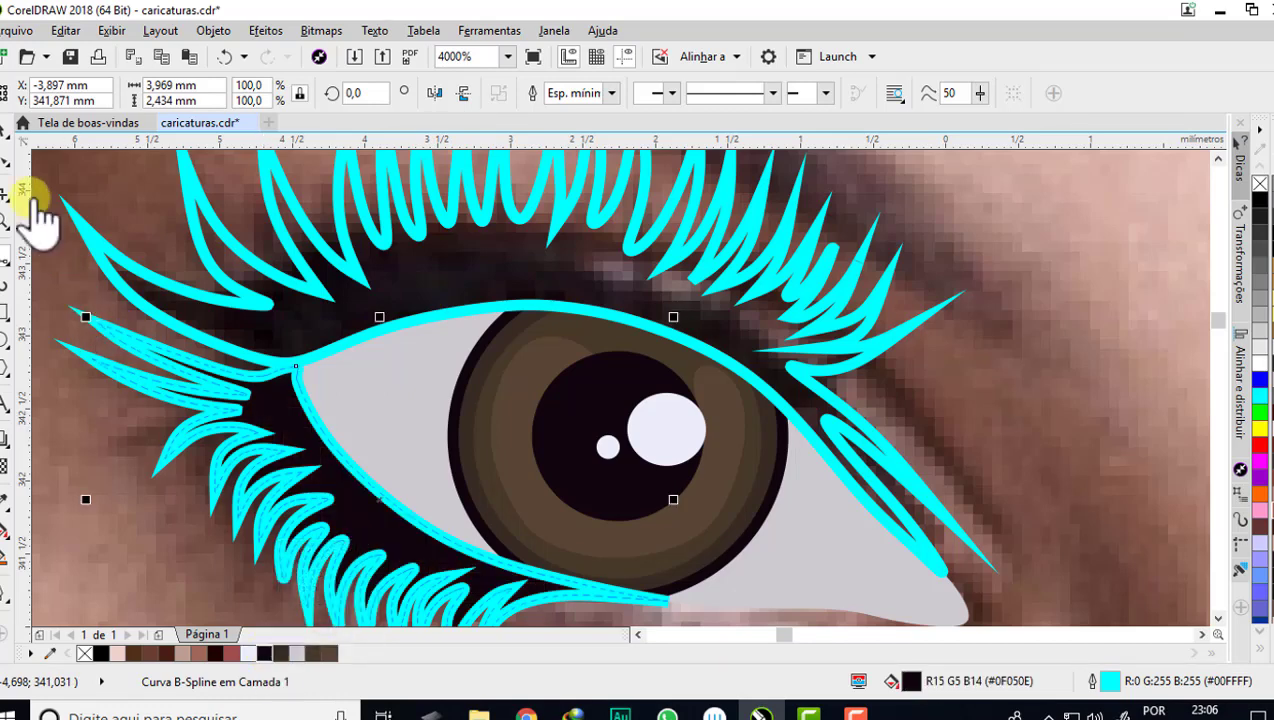
left_click(6, 505)
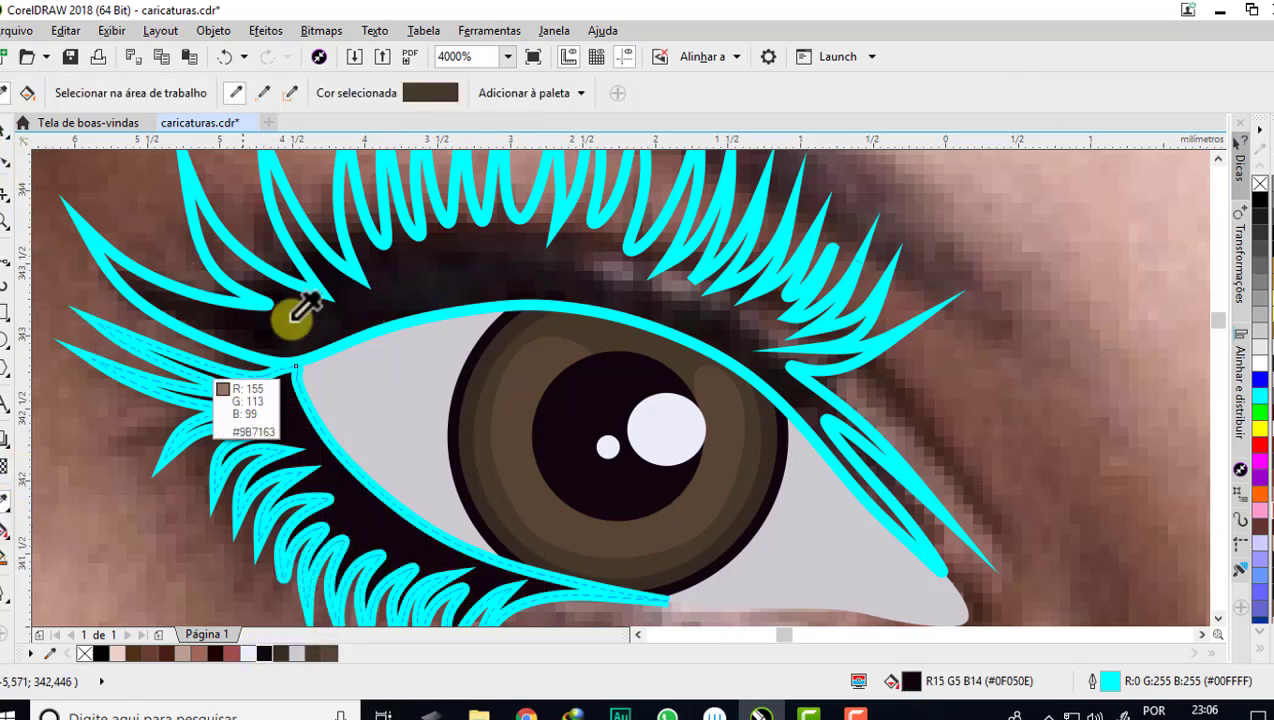
left_click(370, 298)
left_click(366, 305)
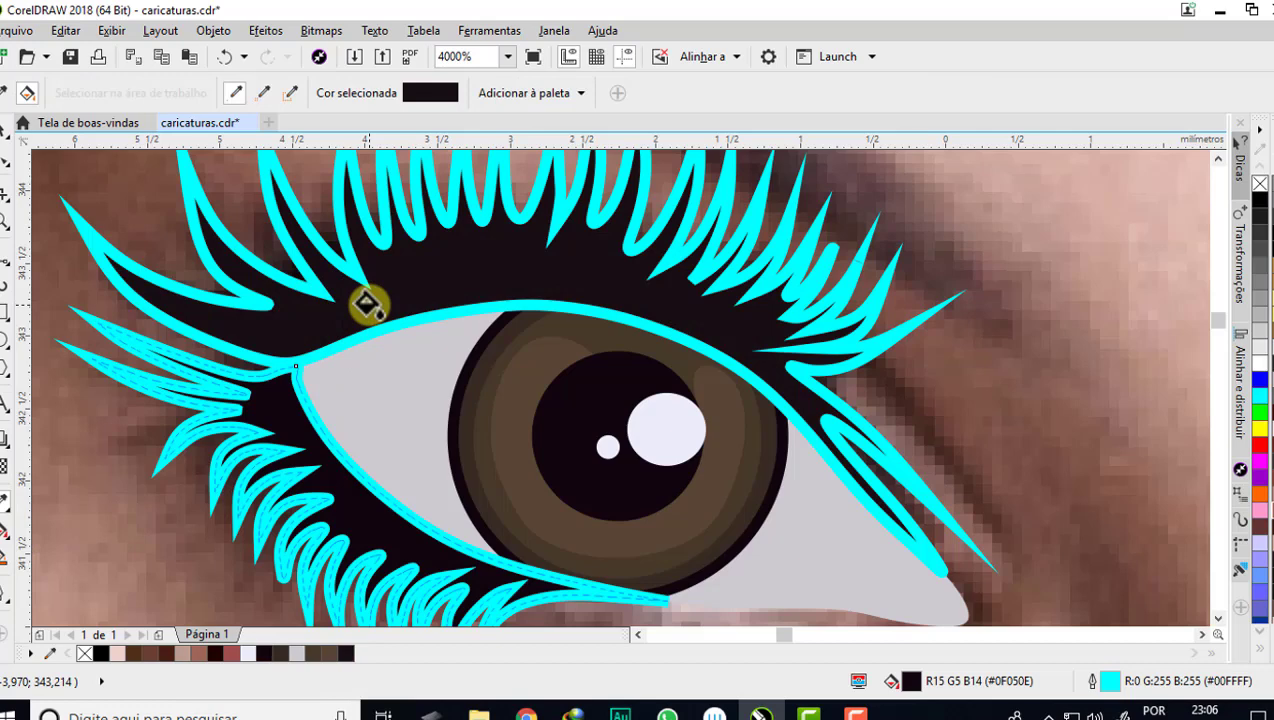
- Remove the cyan outline from the lower and upper lashes, then deselect them
scroll(373, 298, "down", 1)
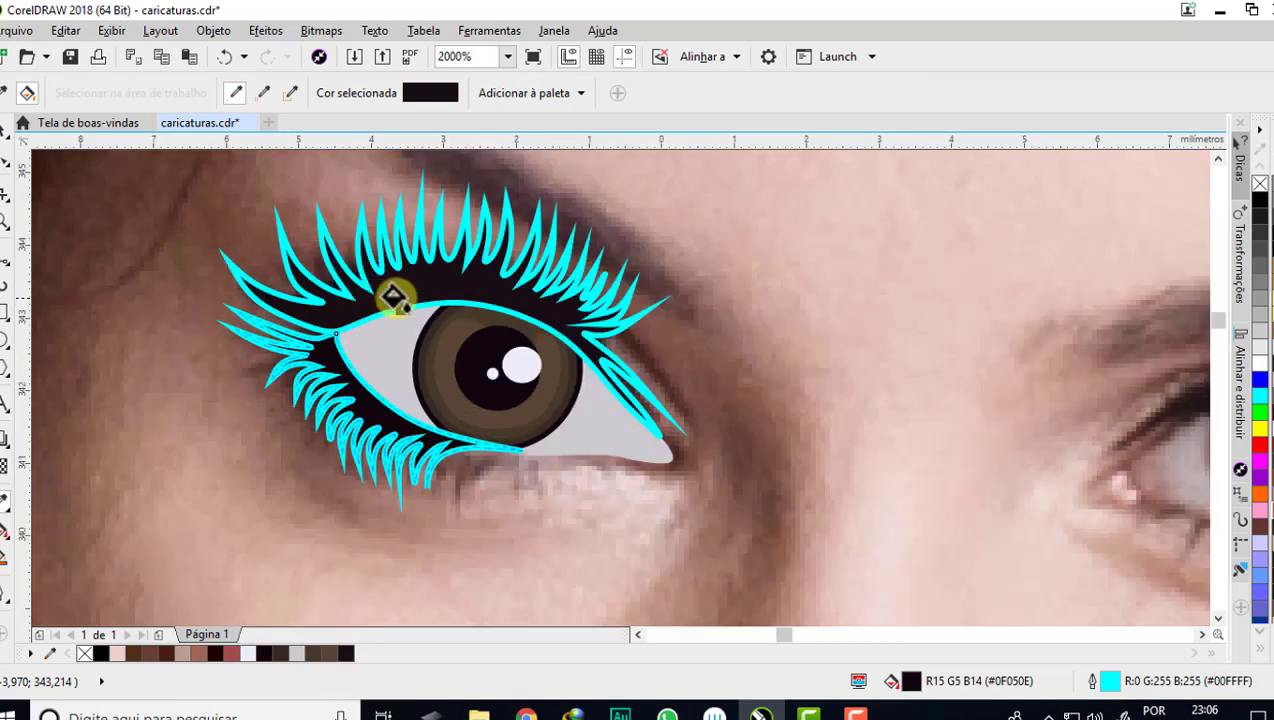
scroll(393, 297, "down", 1)
left_click(6, 145)
left_click(325, 270)
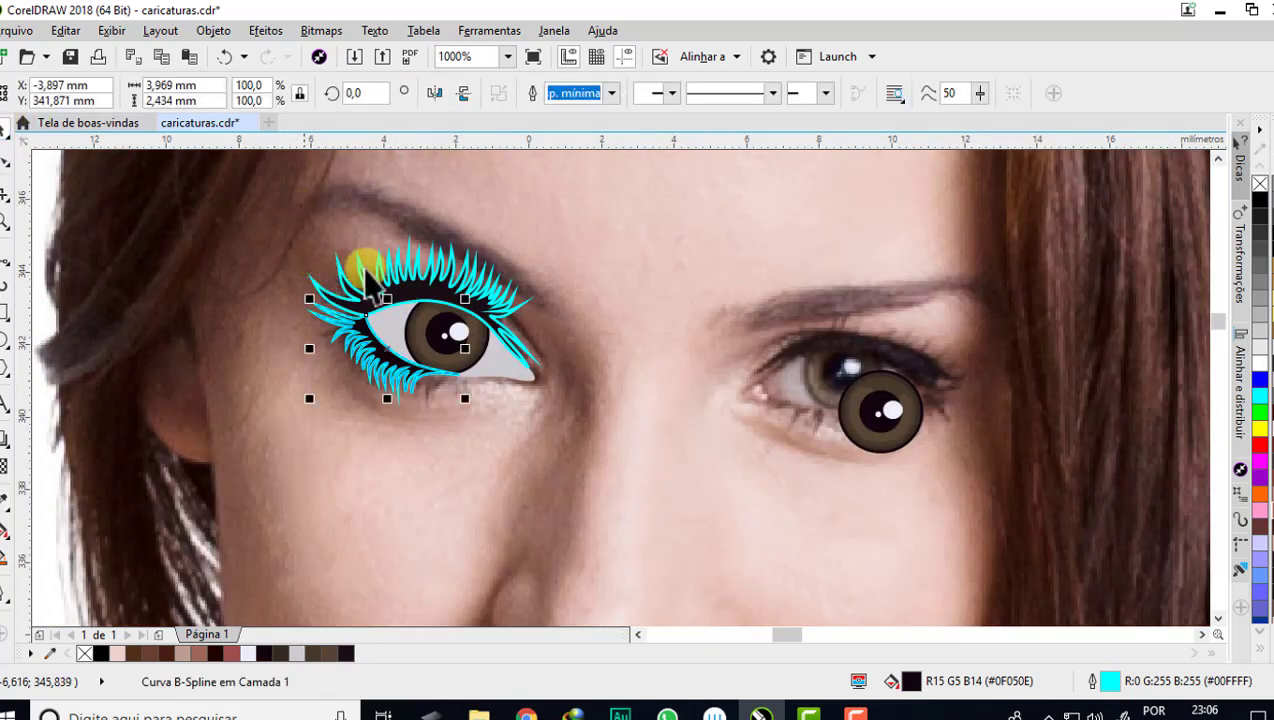
right_click(100, 653)
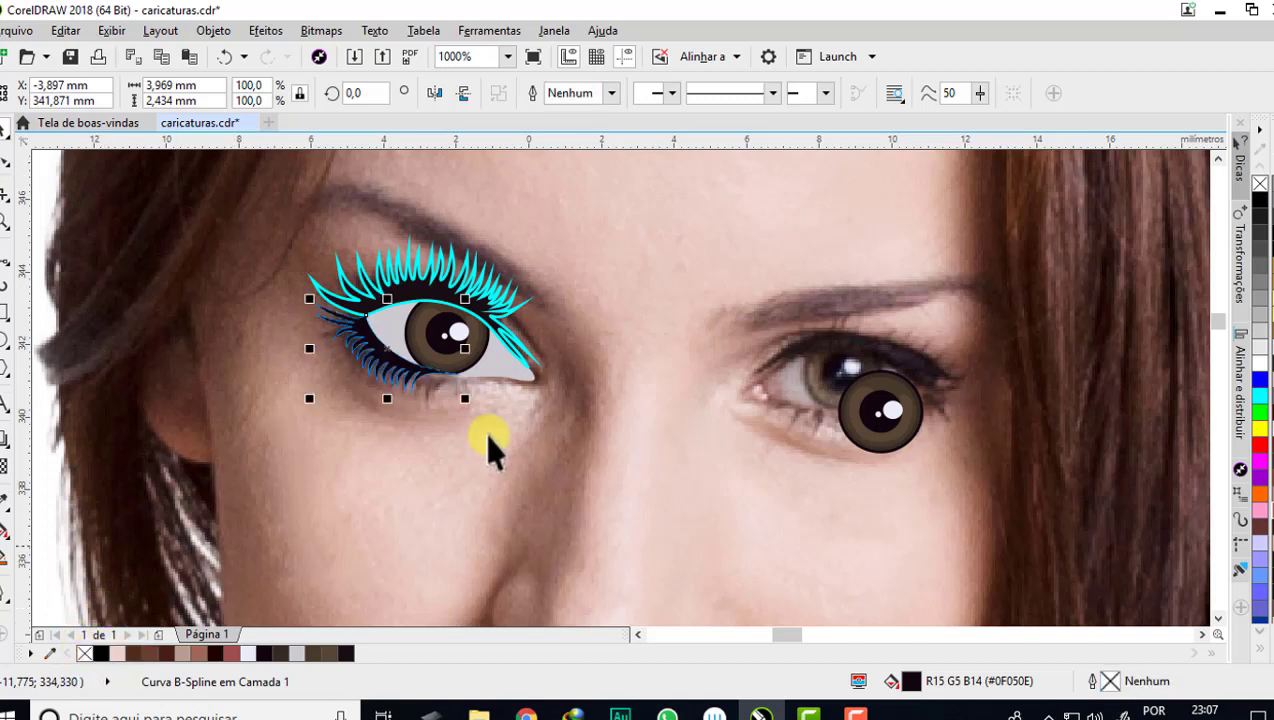
left_click(422, 270)
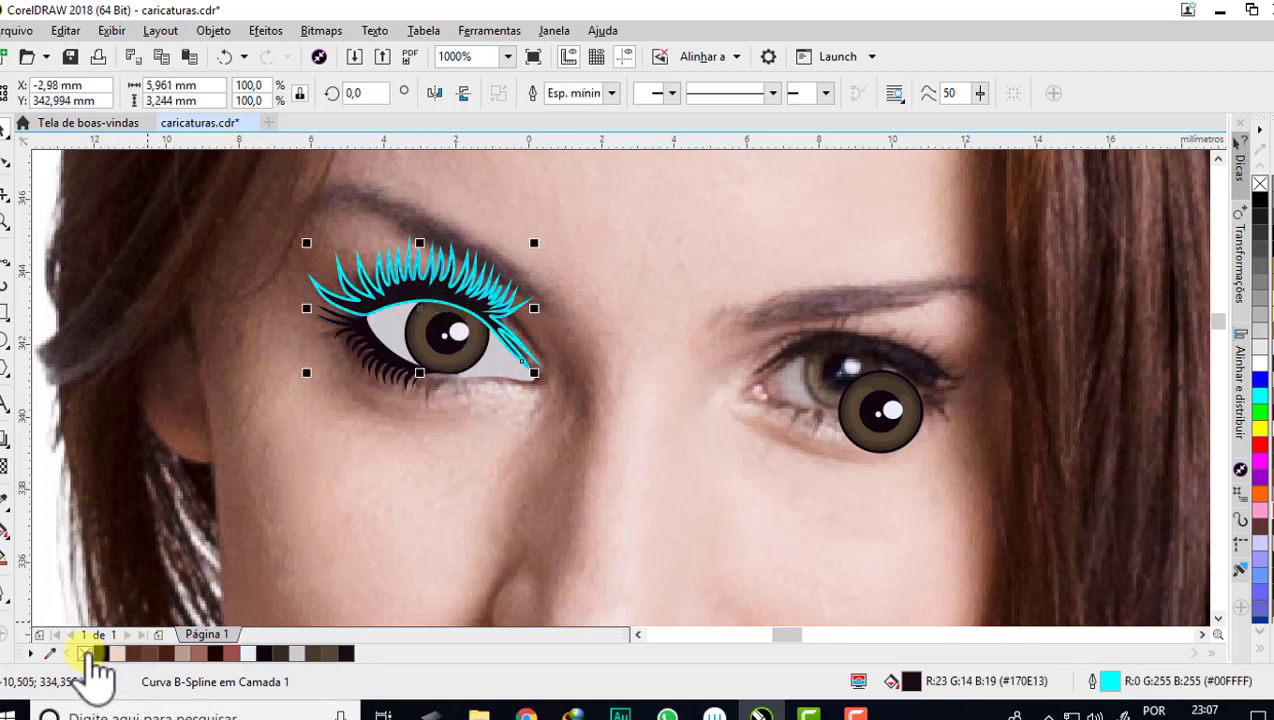
right_click(84, 654)
left_click(520, 241)
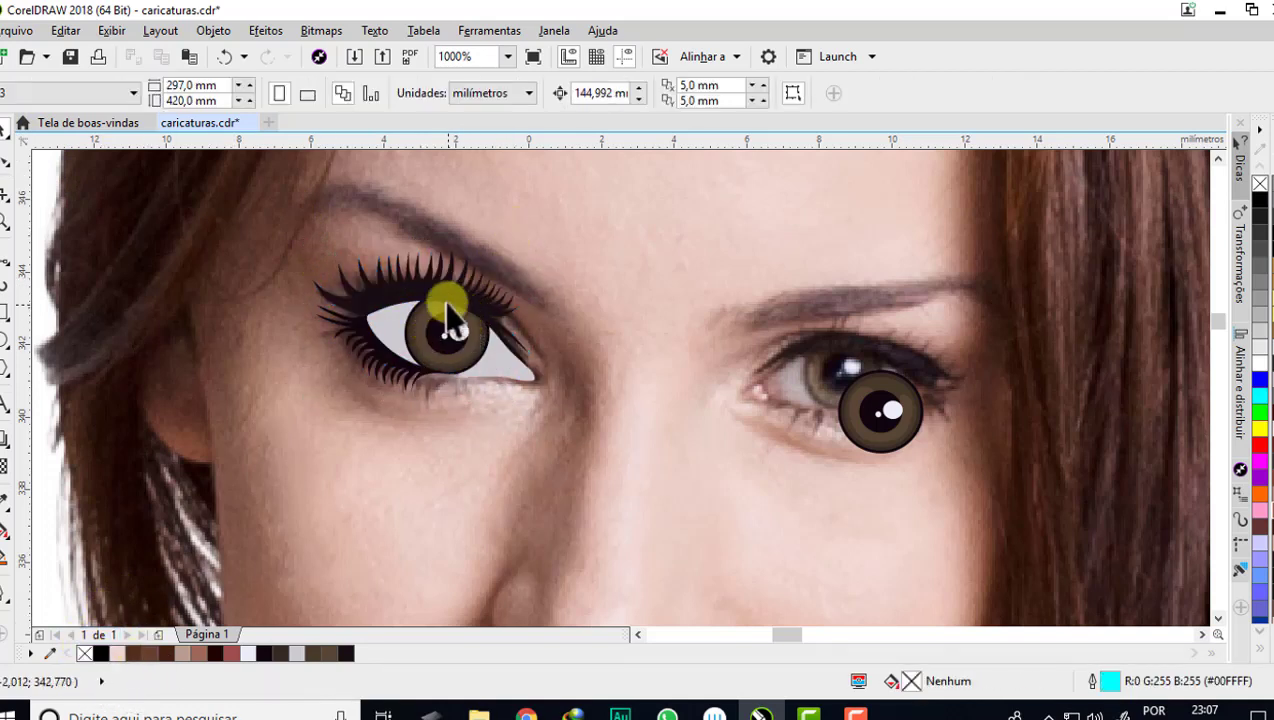
scroll(447, 312, "up", 1)
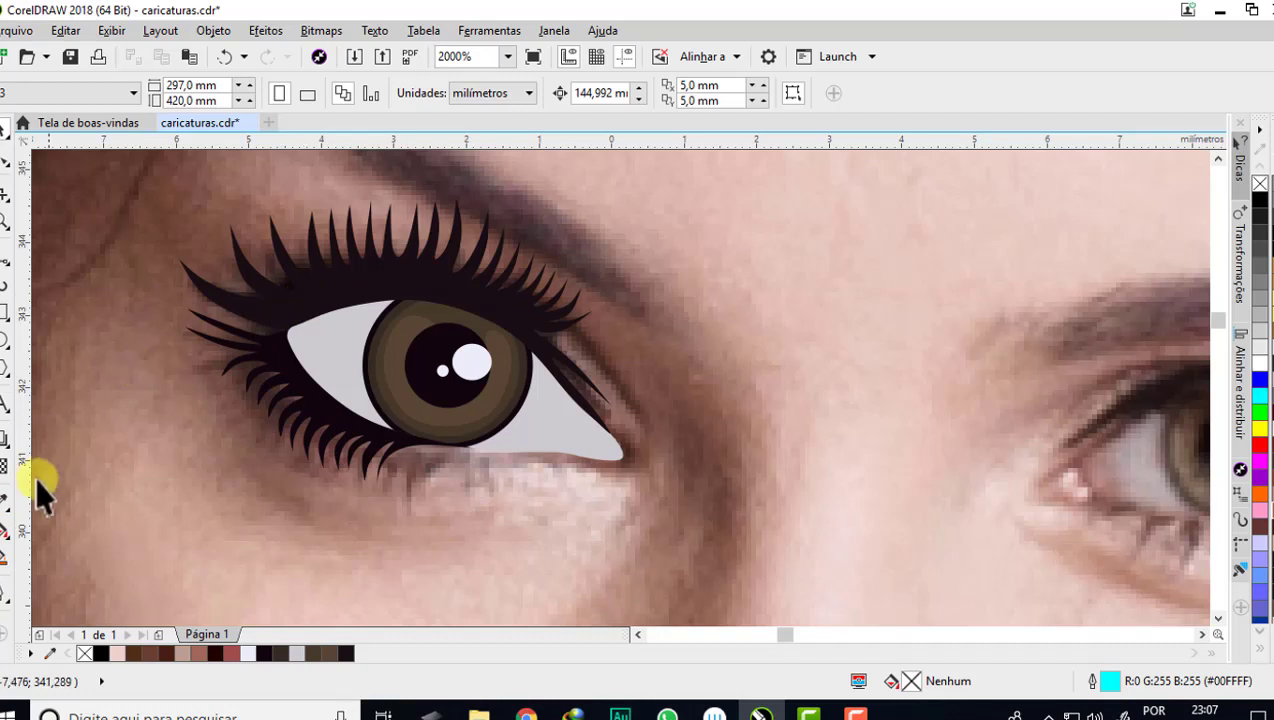
left_click(8, 497)
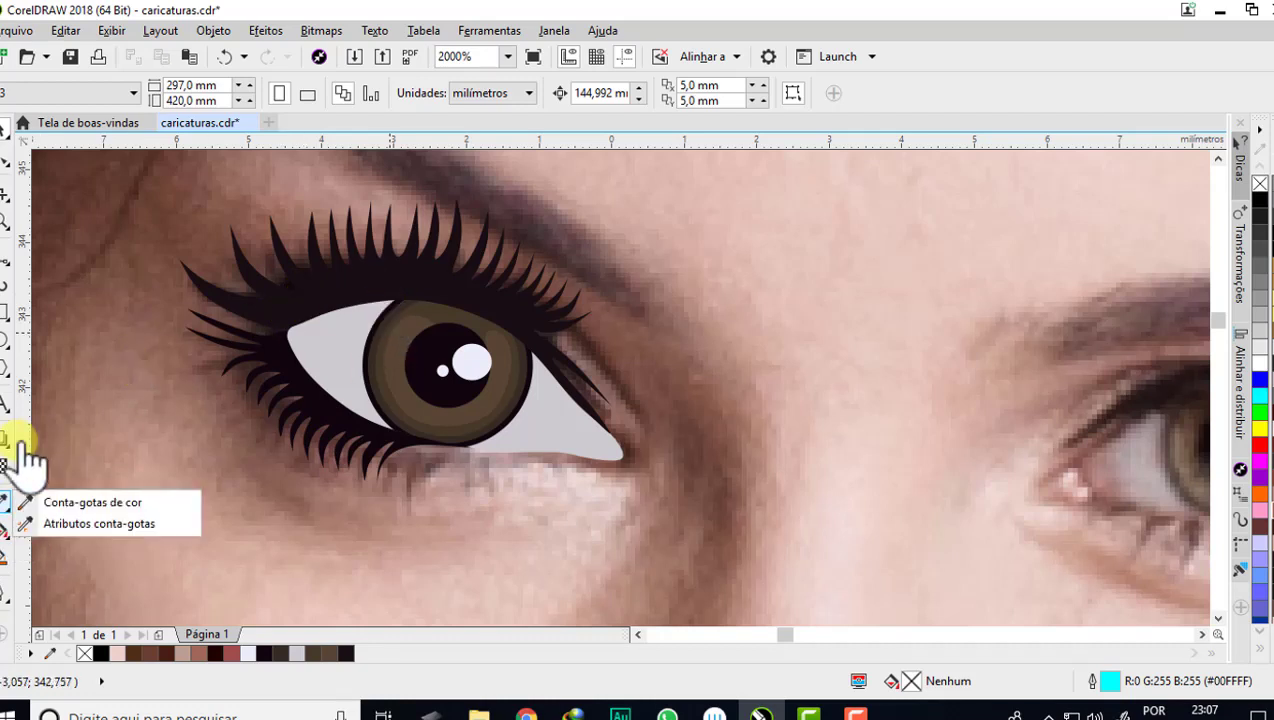
left_click(10, 505)
left_click(348, 281)
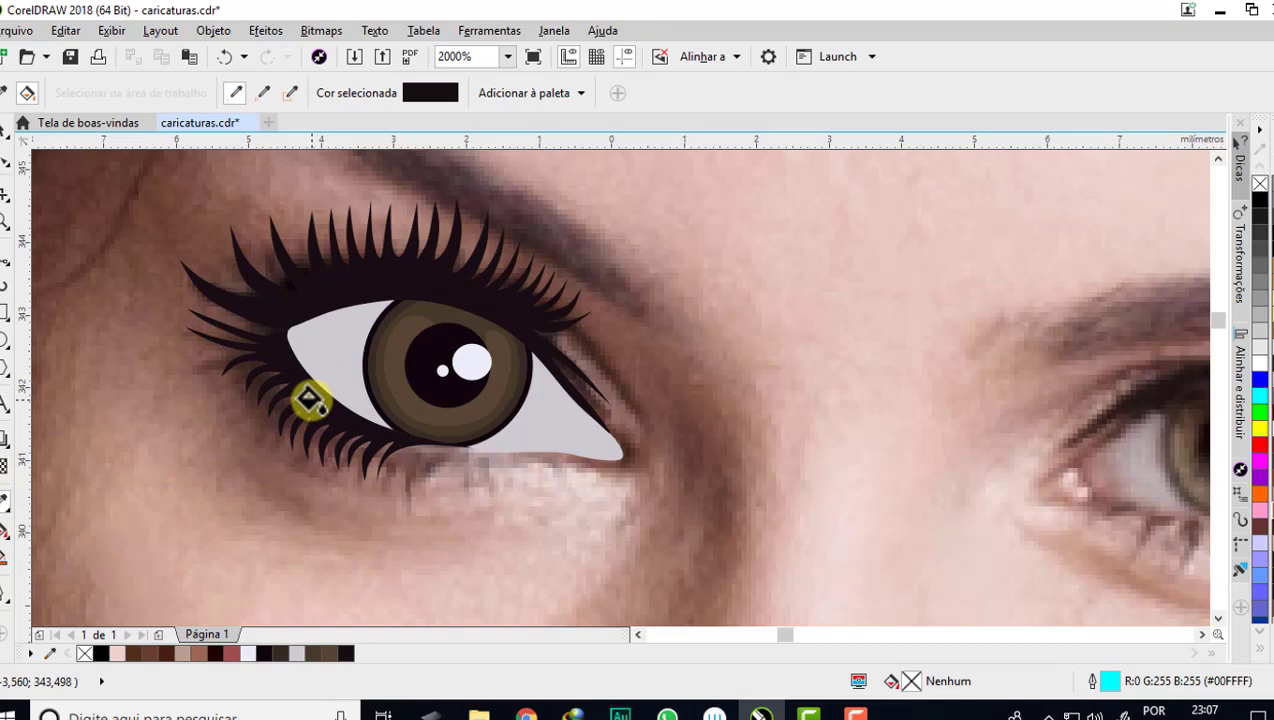
scroll(287, 270, "up", 2)
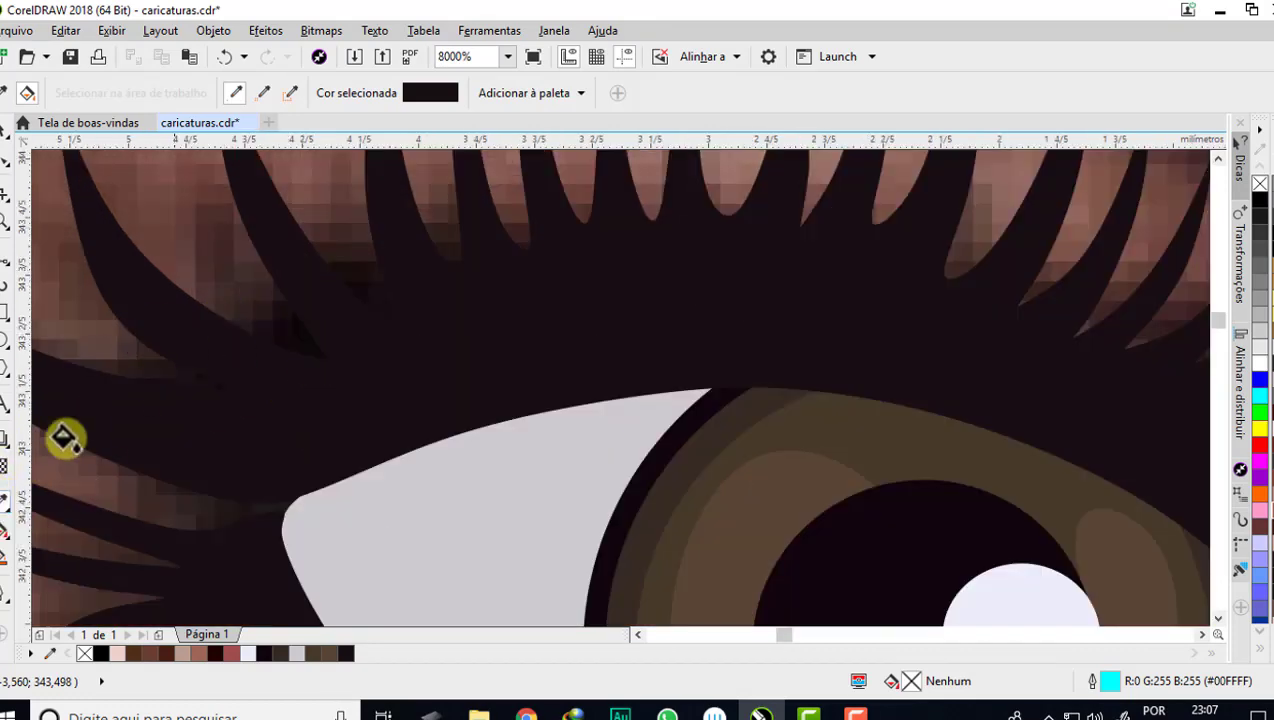
key("shift")
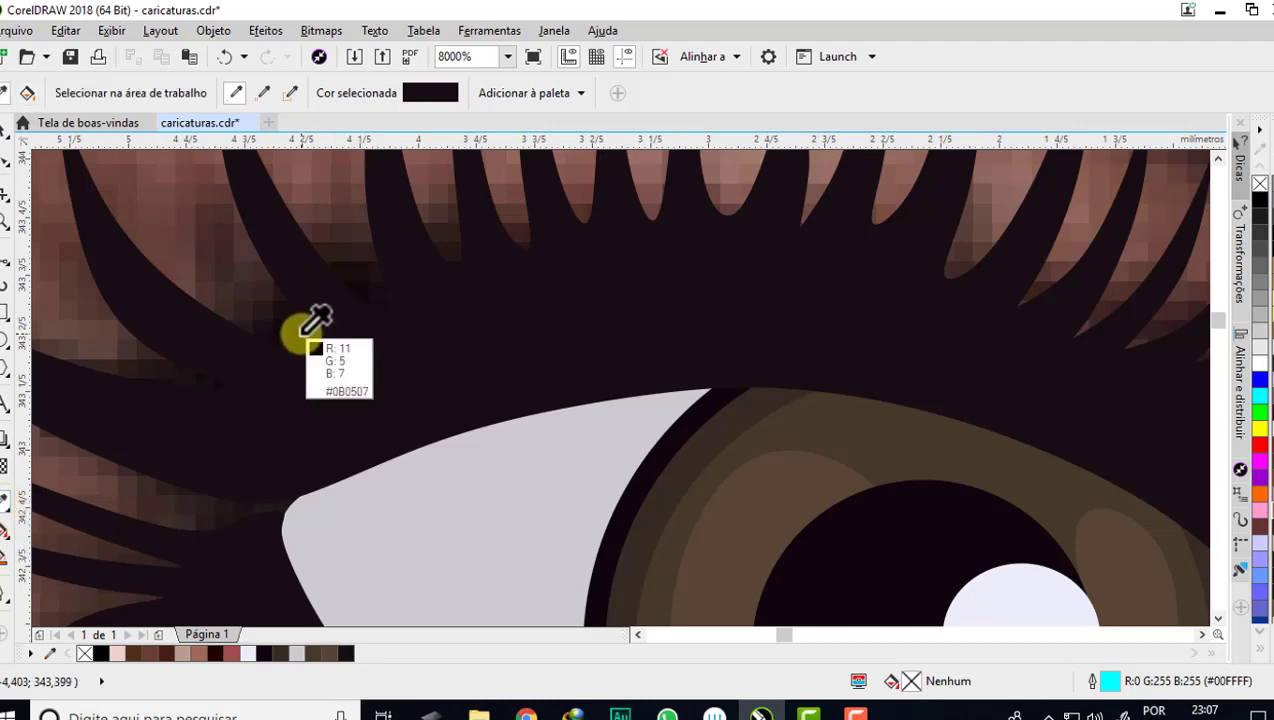
scroll(373, 345, "down", 3)
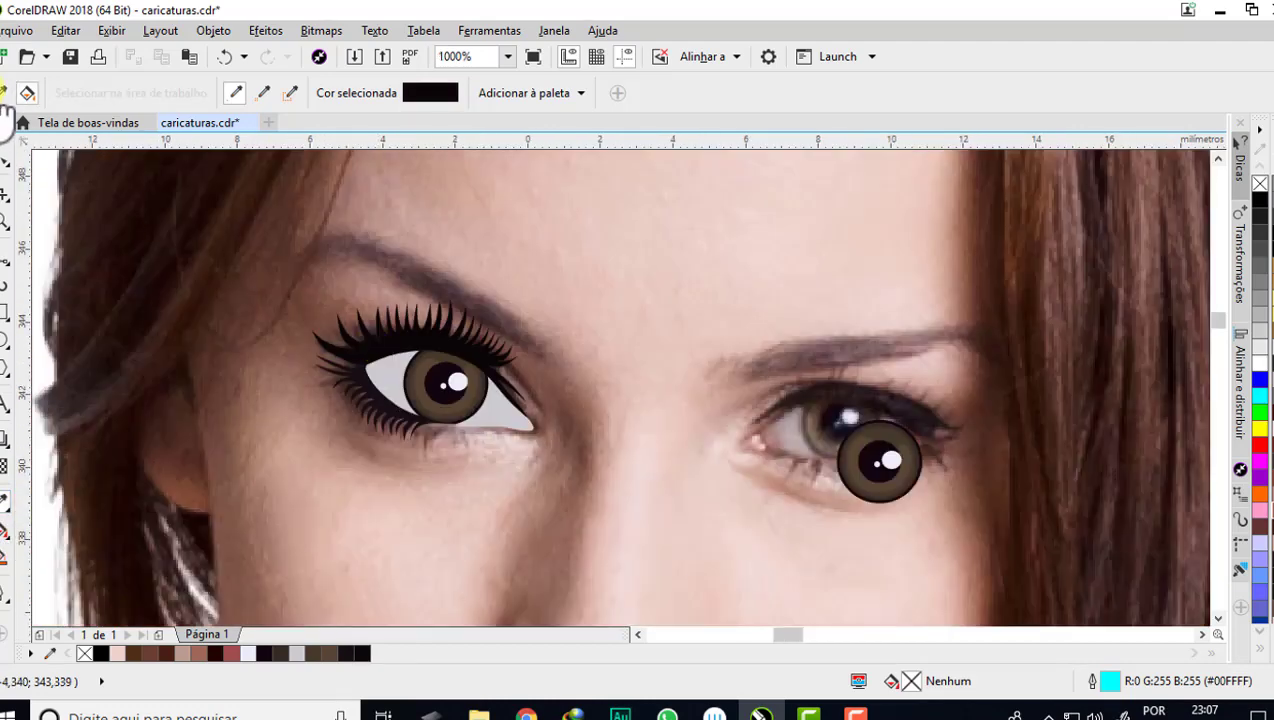
left_click(8, 140)
scroll(408, 279, "down", 1)
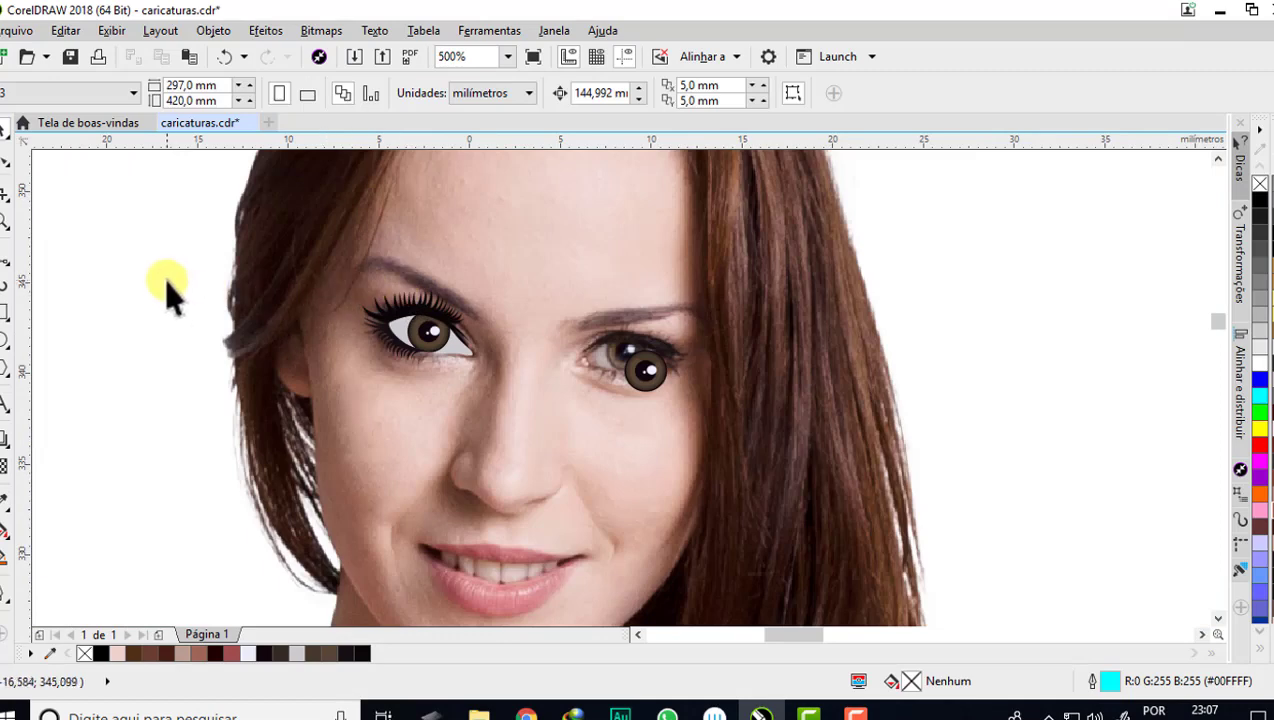
scroll(393, 272, "up", 2)
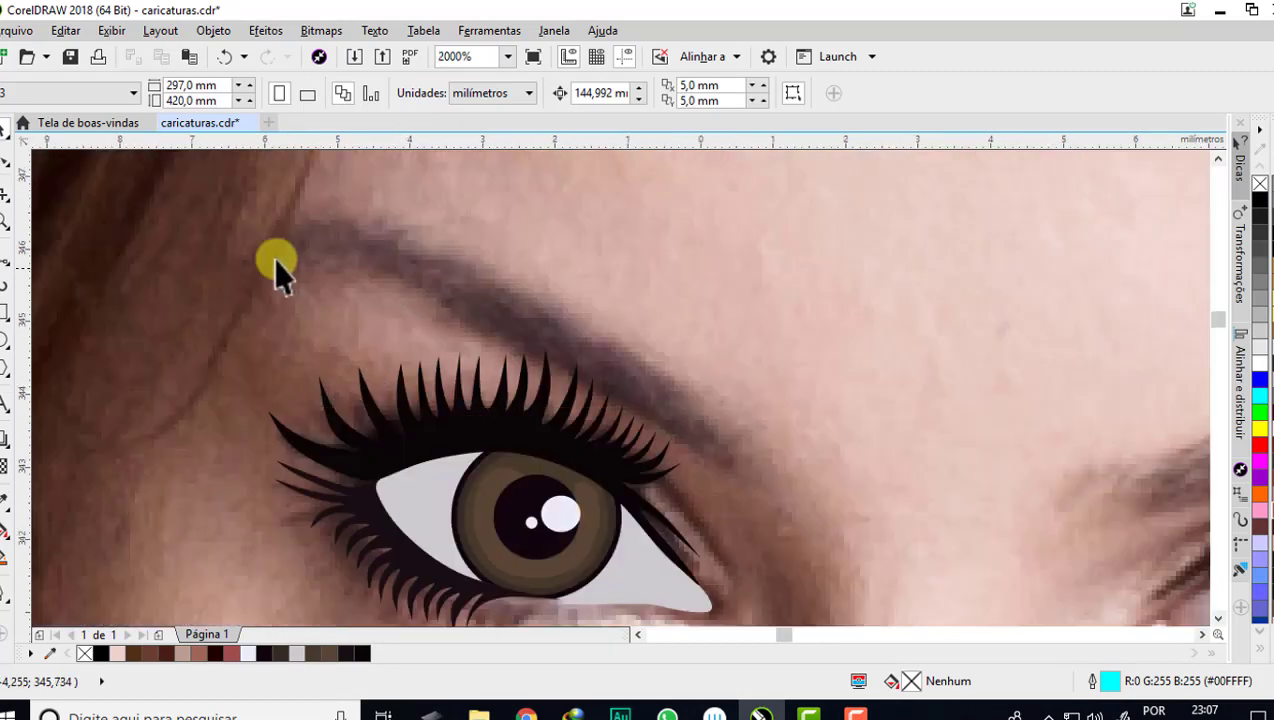
left_click(8, 262)
- Trace the eyebrow's lower edge with the Polyline tool from its outer end to the inner tip
left_click(92, 363)
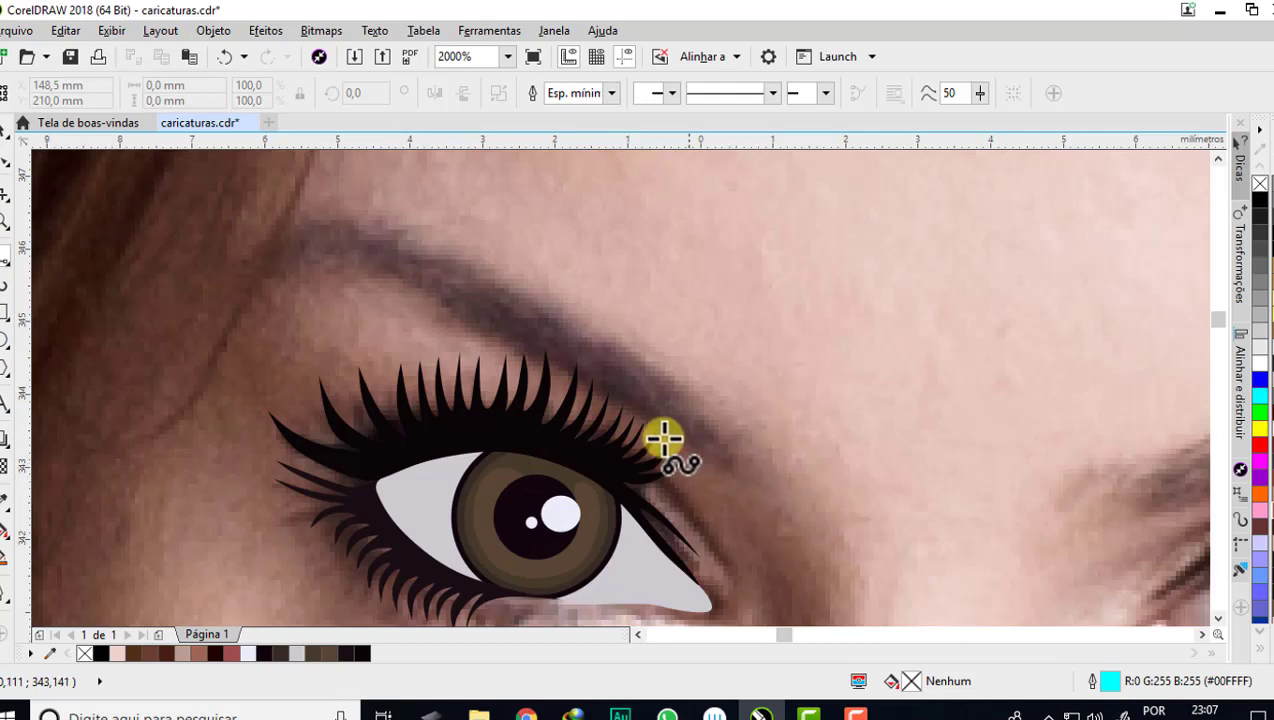
left_click(734, 476)
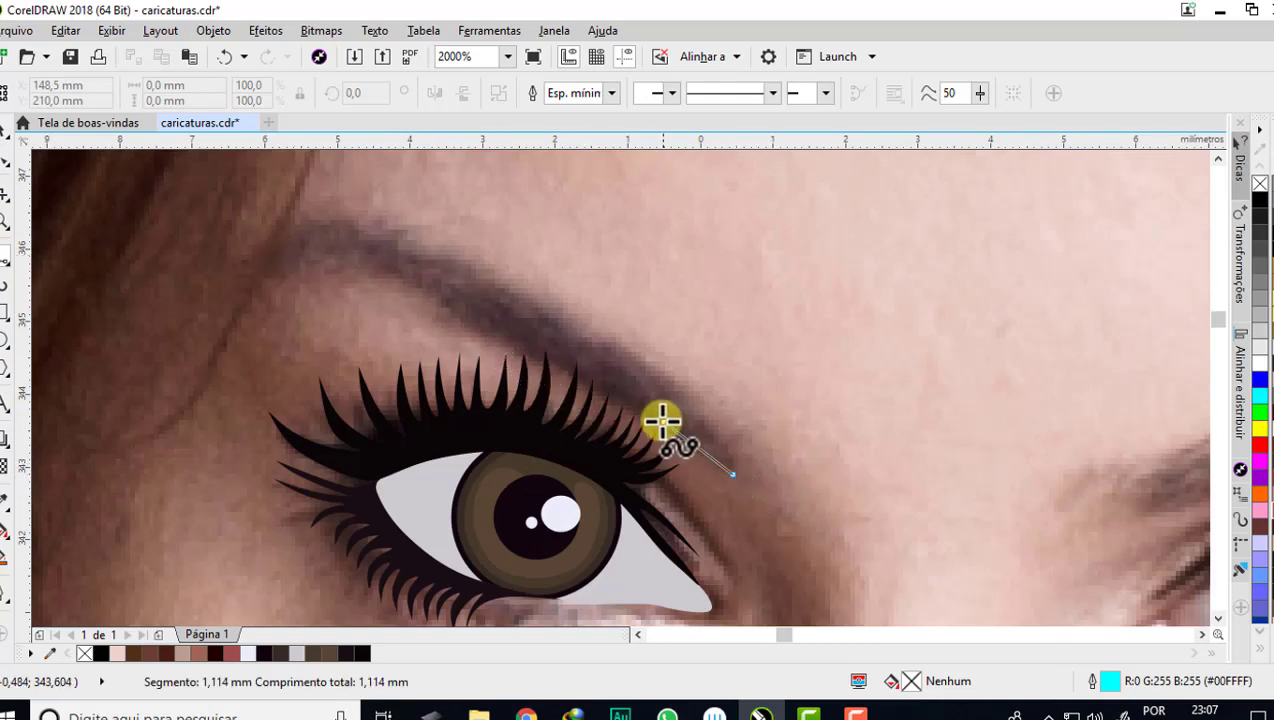
left_click(635, 412)
left_click(523, 351)
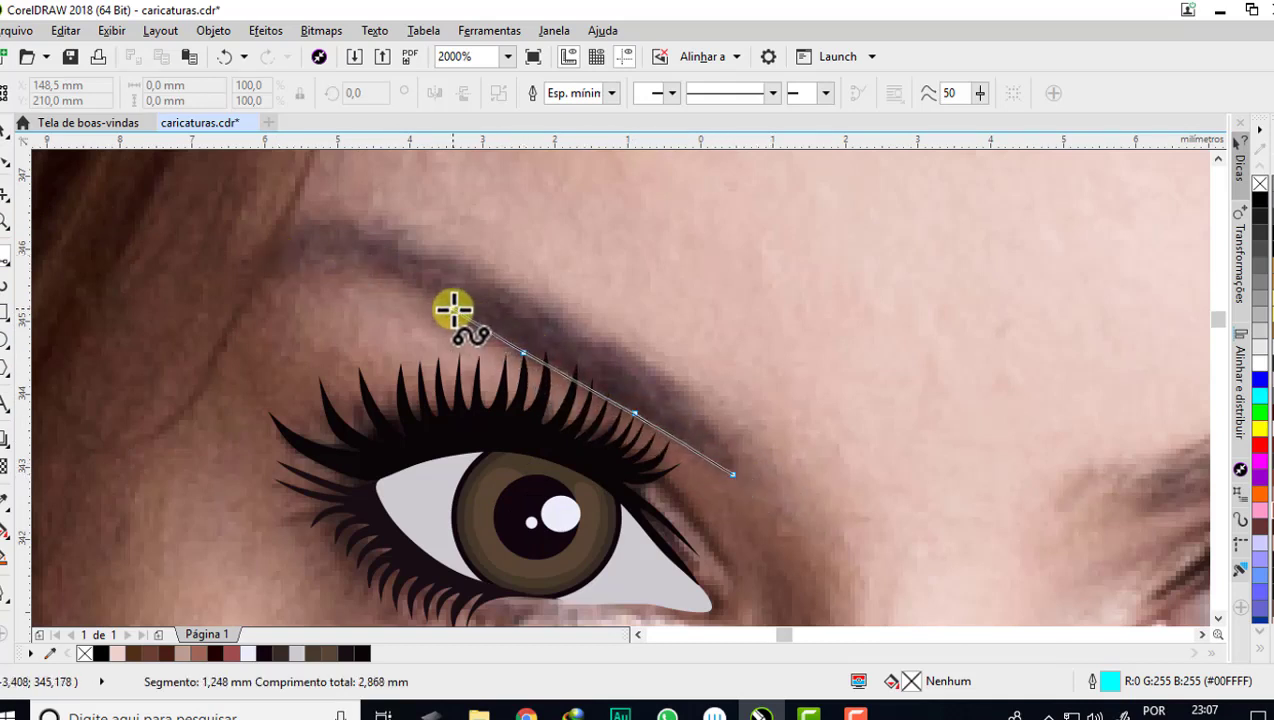
left_click(397, 284)
left_click(334, 272)
left_click(298, 275)
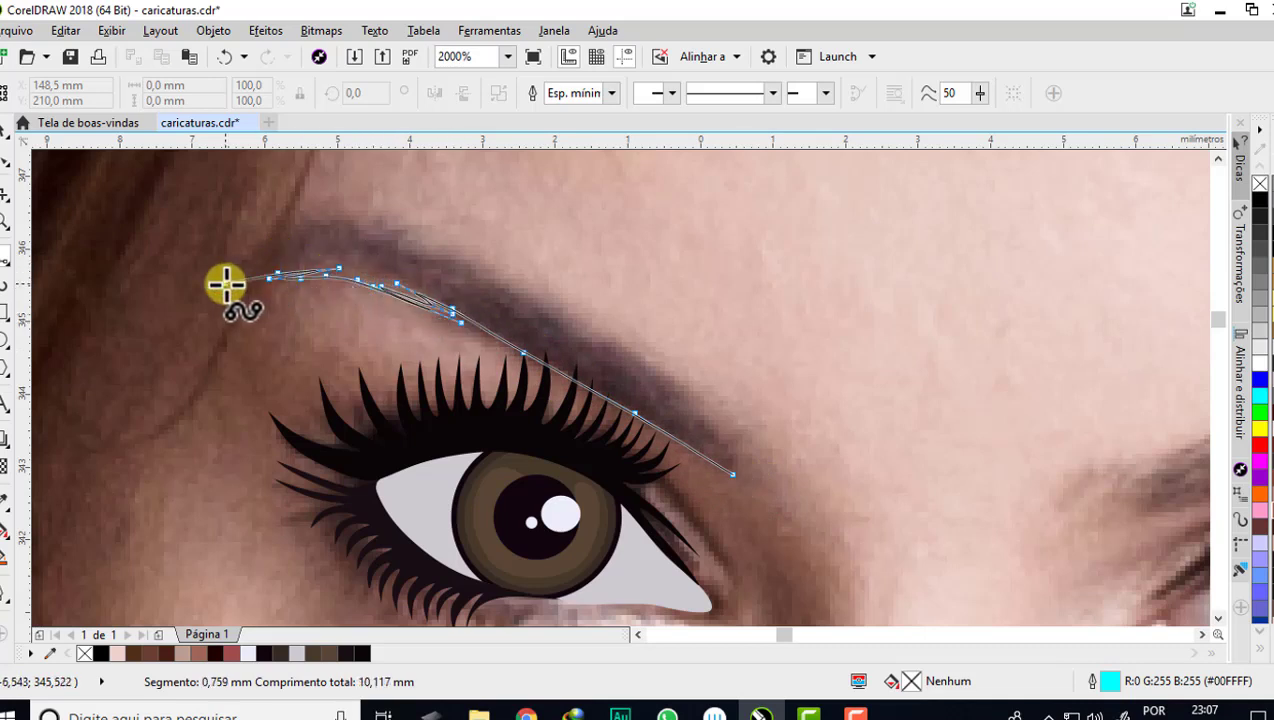
left_click(228, 280)
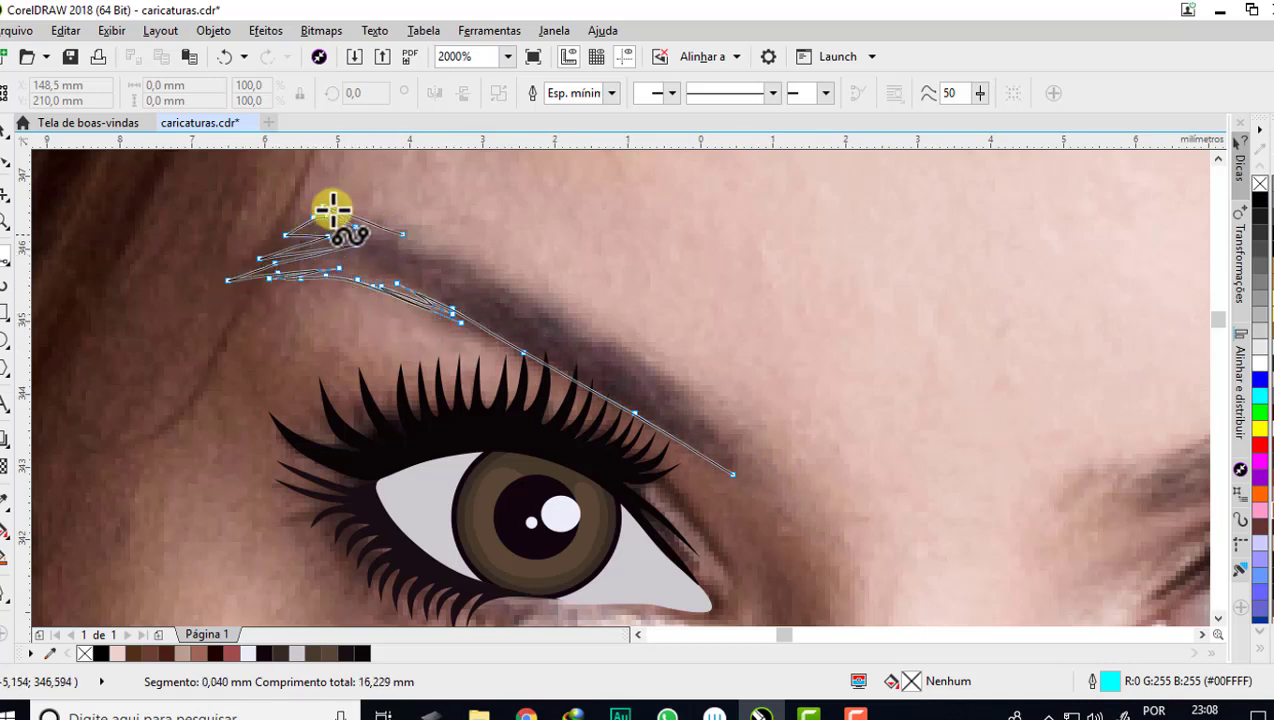
- Sketch the brow's upper edge back outward and close the eyebrow shape at its start
left_click_drag(330, 252, 667, 369)
left_click(733, 474)
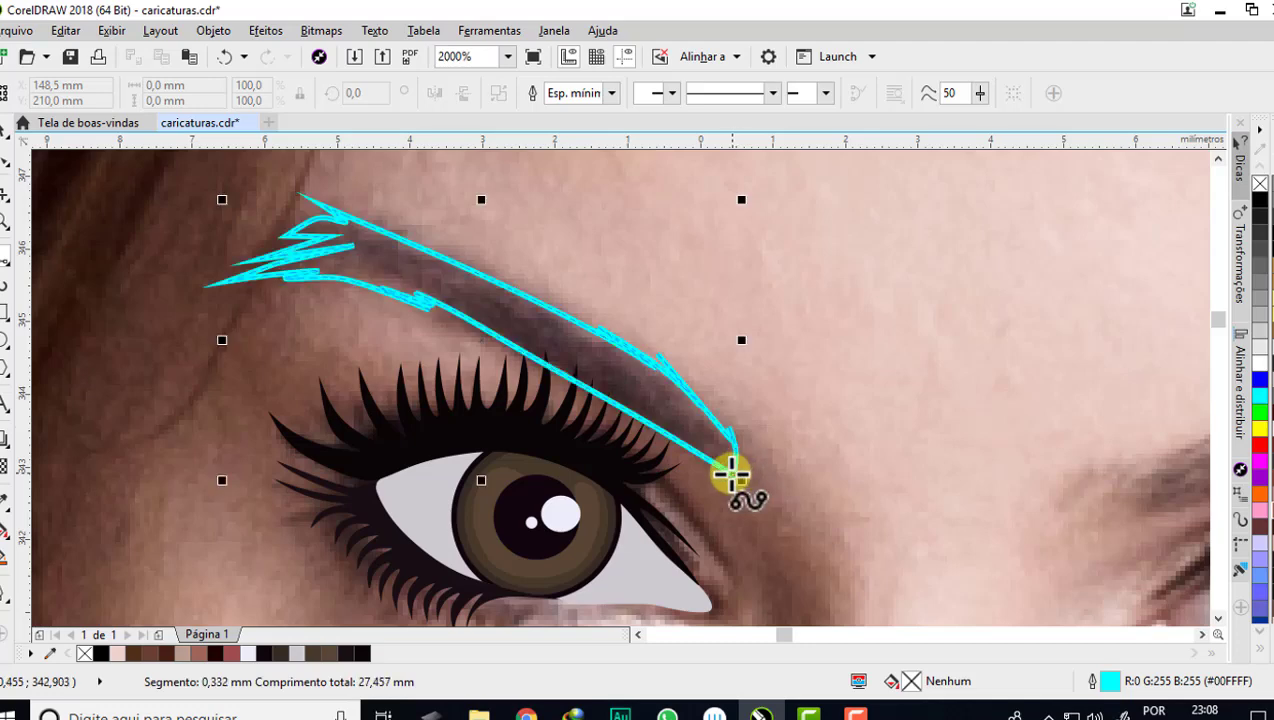
scroll(321, 296, "down", 3)
scroll(360, 322, "up", 3)
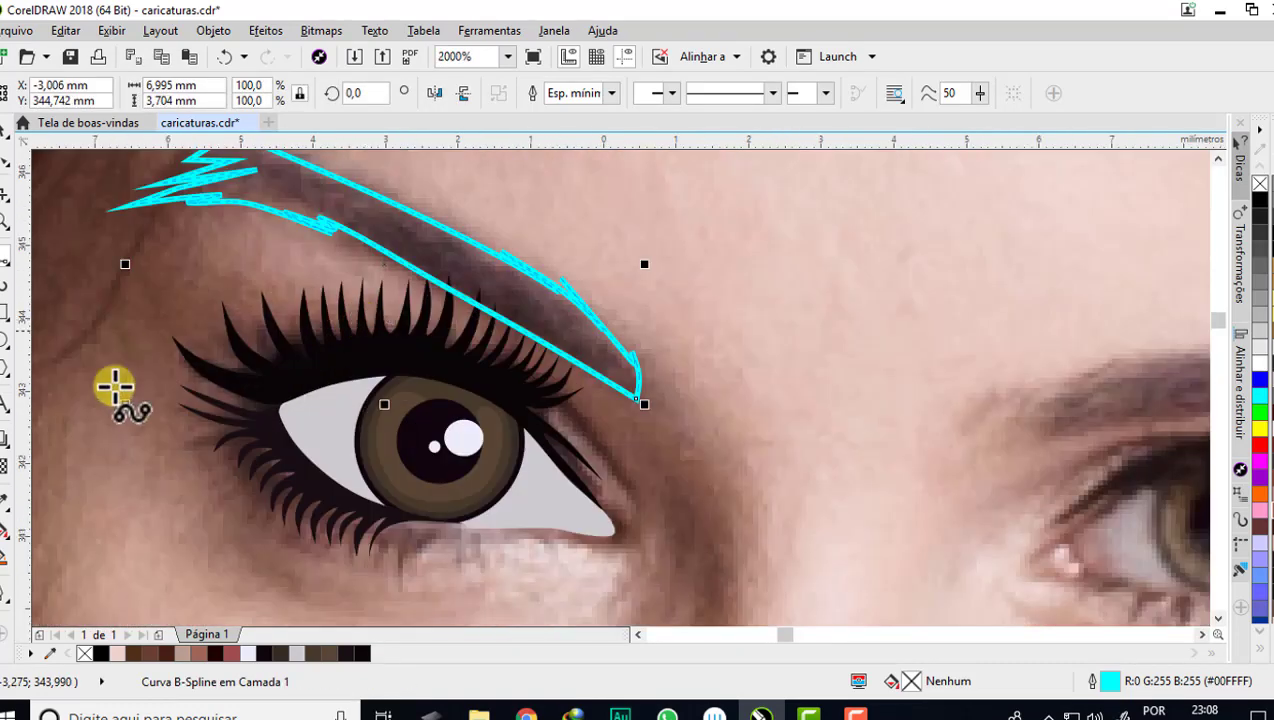
left_click(10, 508)
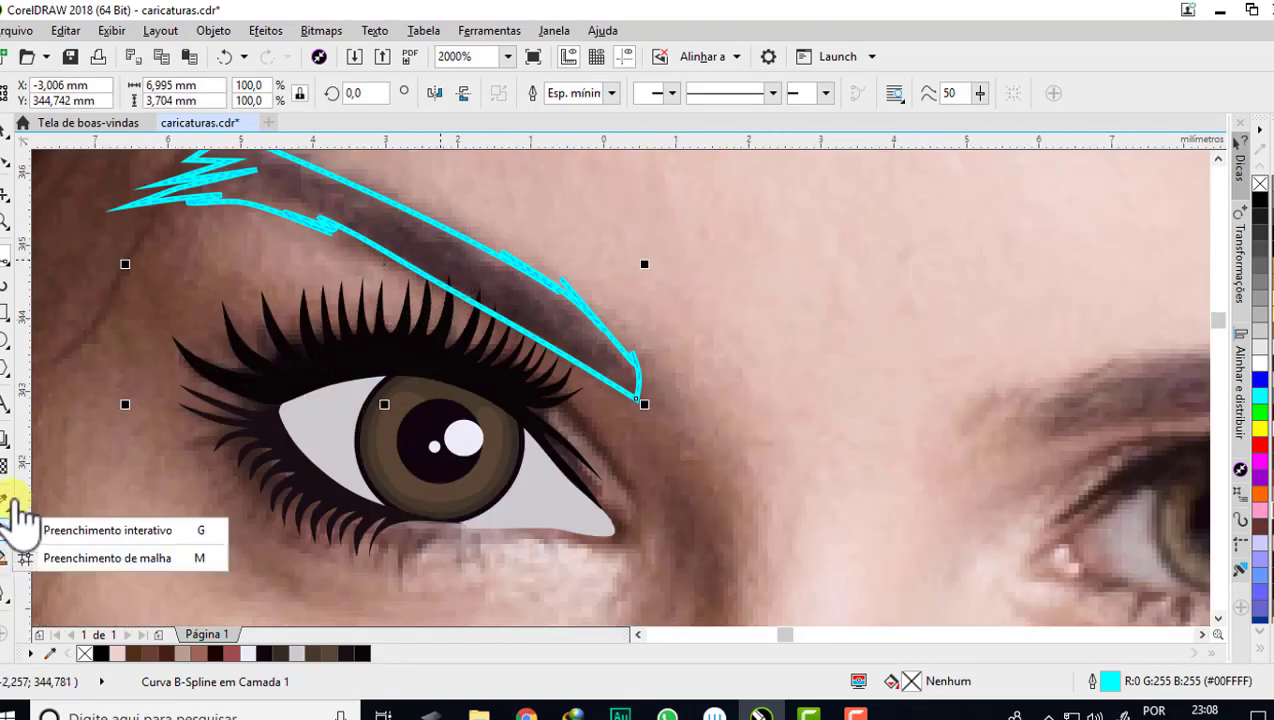
- Fill the eyebrow with dark brown sampled from the photo's brow and remove its outline
left_click(8, 499)
left_click(402, 245)
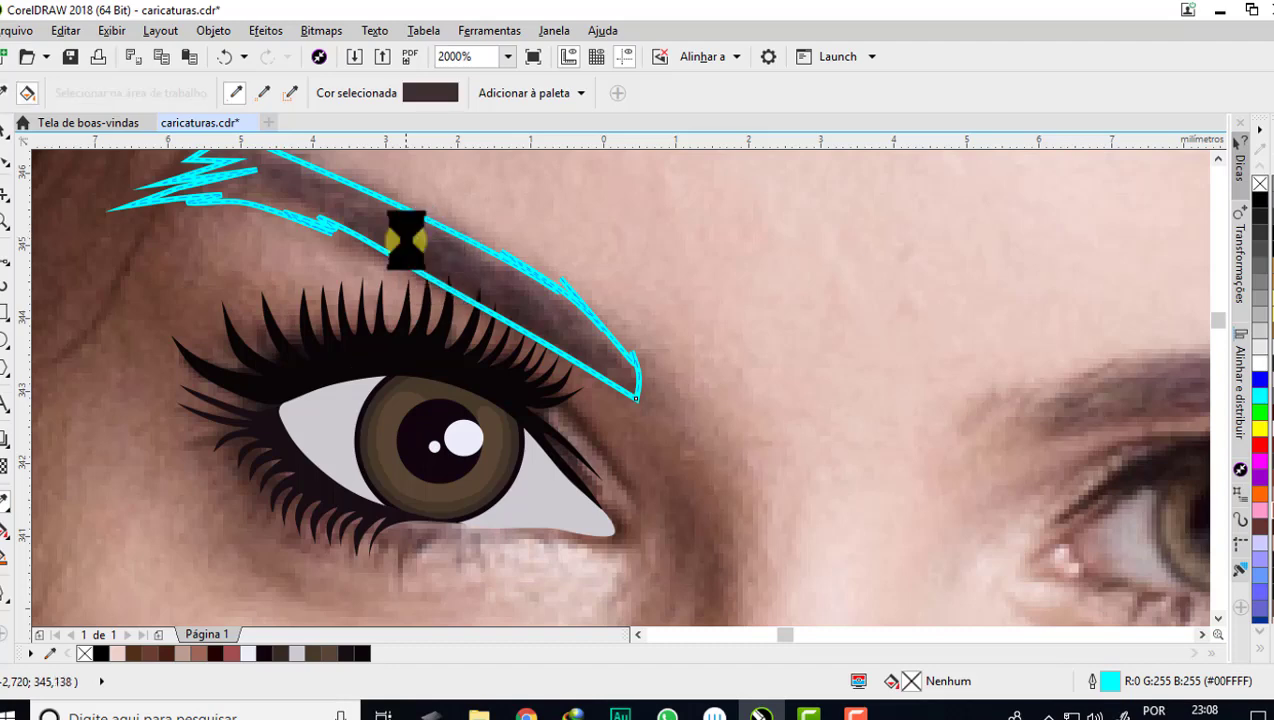
left_click(405, 240)
scroll(420, 292, "down", 3)
left_click(8, 128)
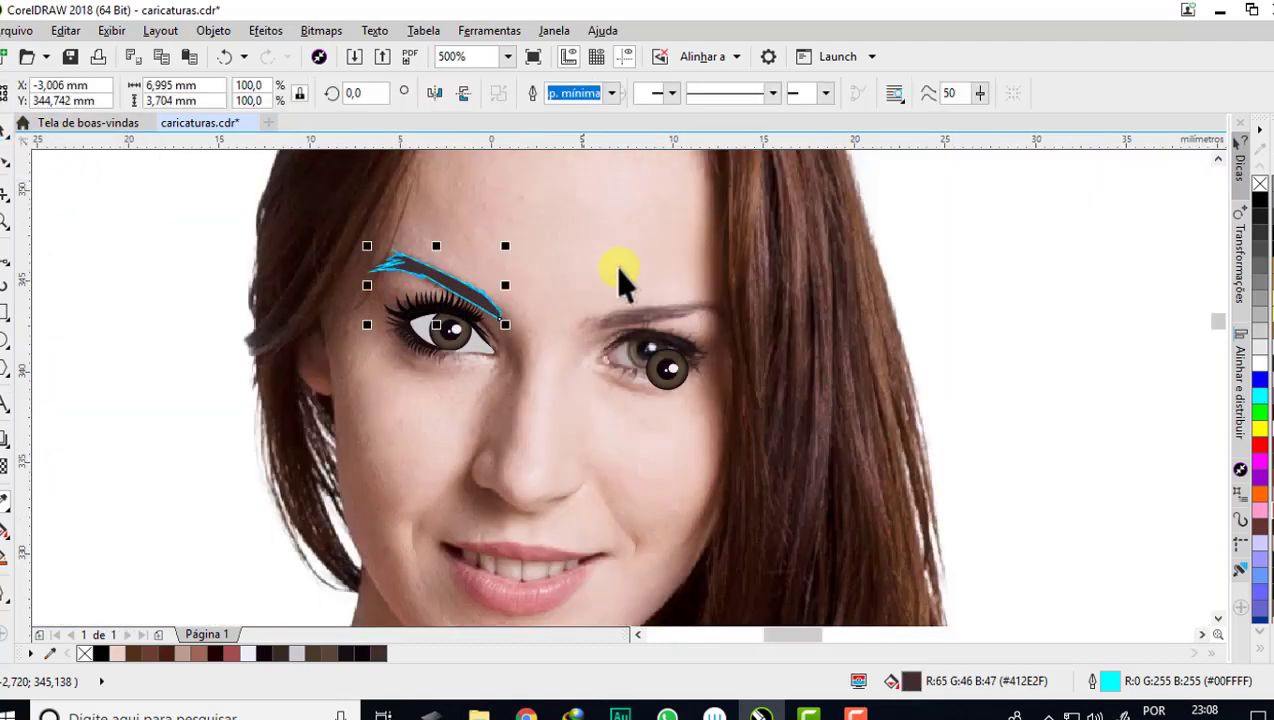
right_click(1259, 185)
scroll(441, 283, "up", 1)
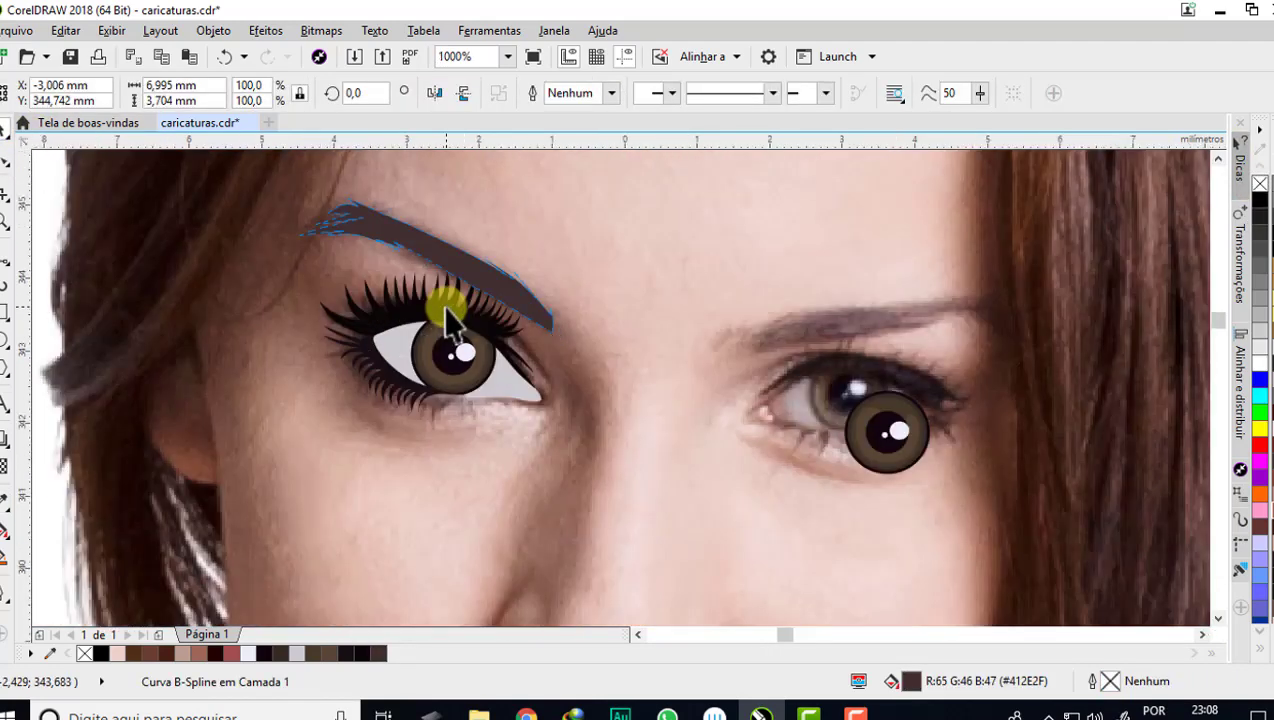
scroll(449, 327, "up", 1)
scroll(621, 414, "up", 1)
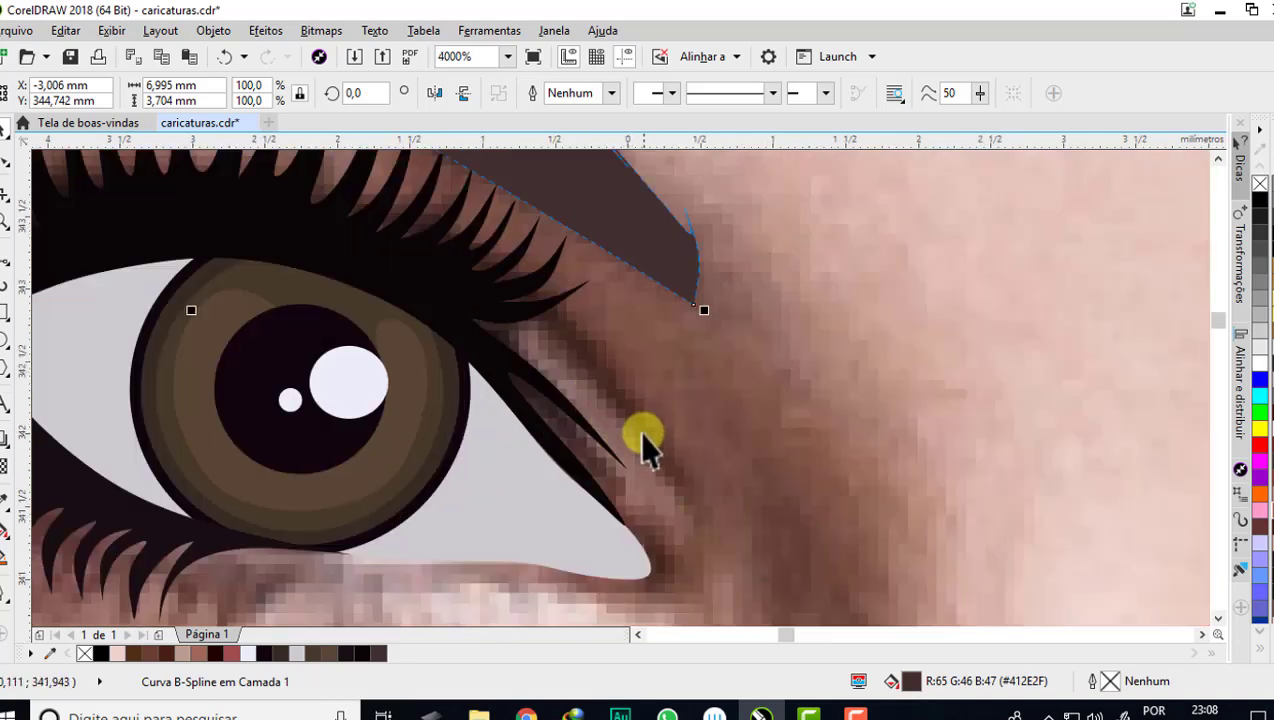
scroll(646, 447, "down", 1)
- Draw a closed B-spline band along the upper eyelid from the outer eye corner
left_click(6, 256)
left_click(667, 471)
left_click(562, 355)
left_click(307, 321)
left_click(667, 471)
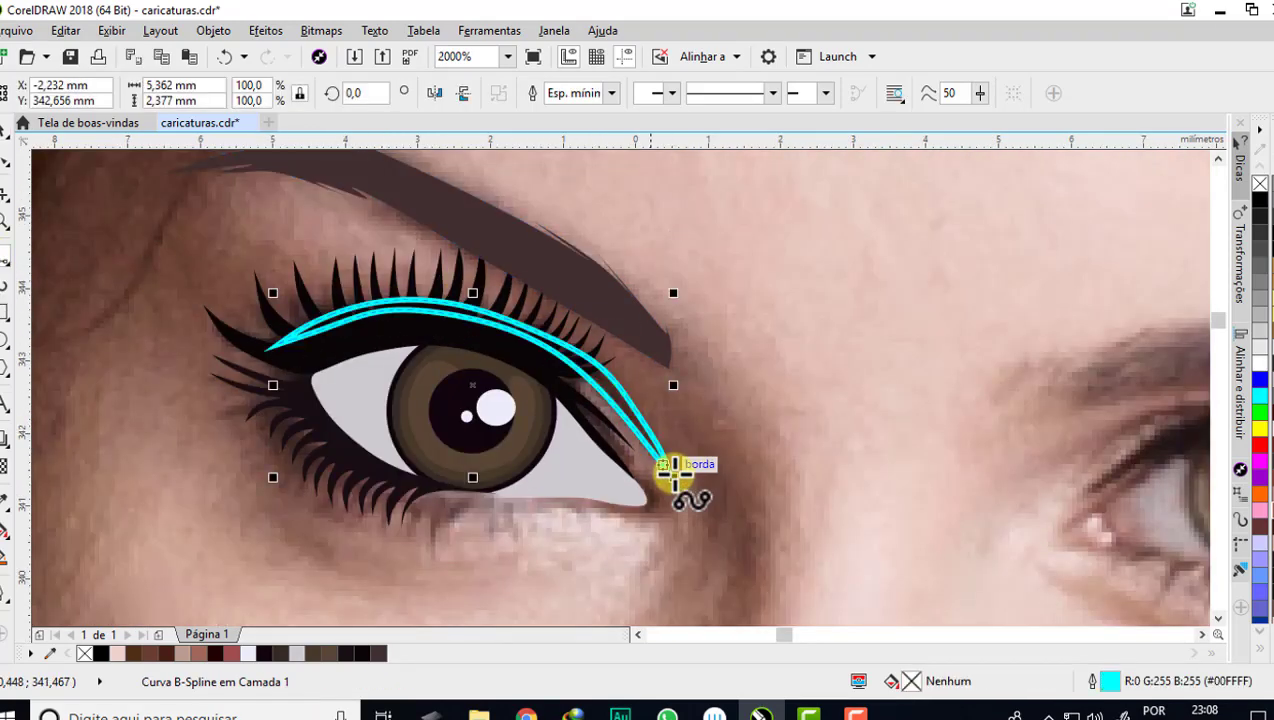
scroll(634, 356, "up", 1)
scroll(613, 357, "down", 1)
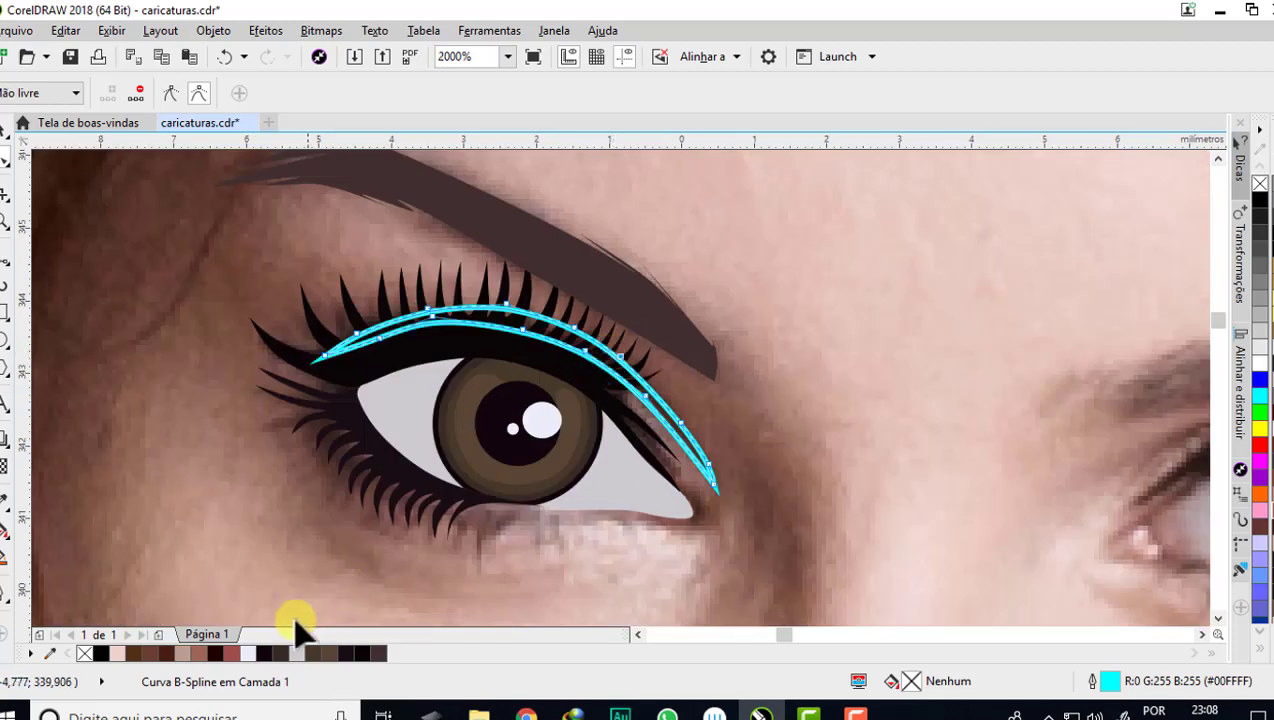
- Fill the eyelid band with dark brown #472015 and remove its cyan outline
left_click(164, 653)
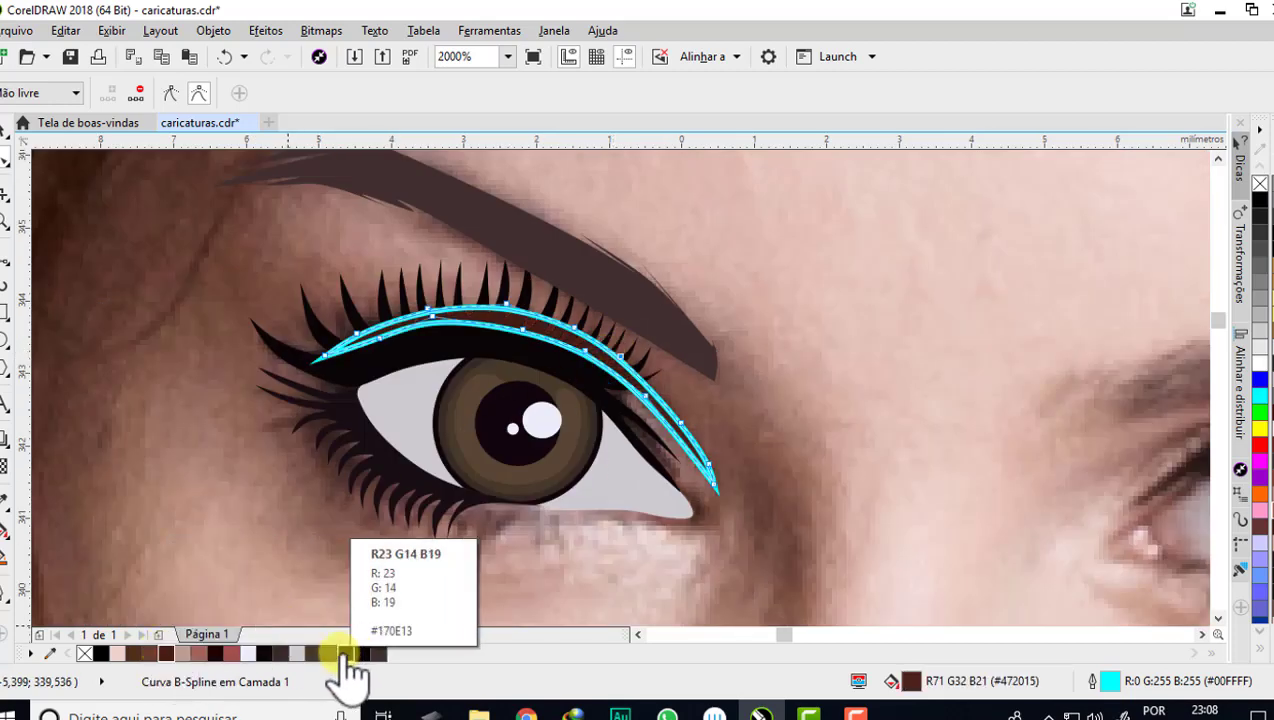
left_click(166, 655)
right_click(1260, 185)
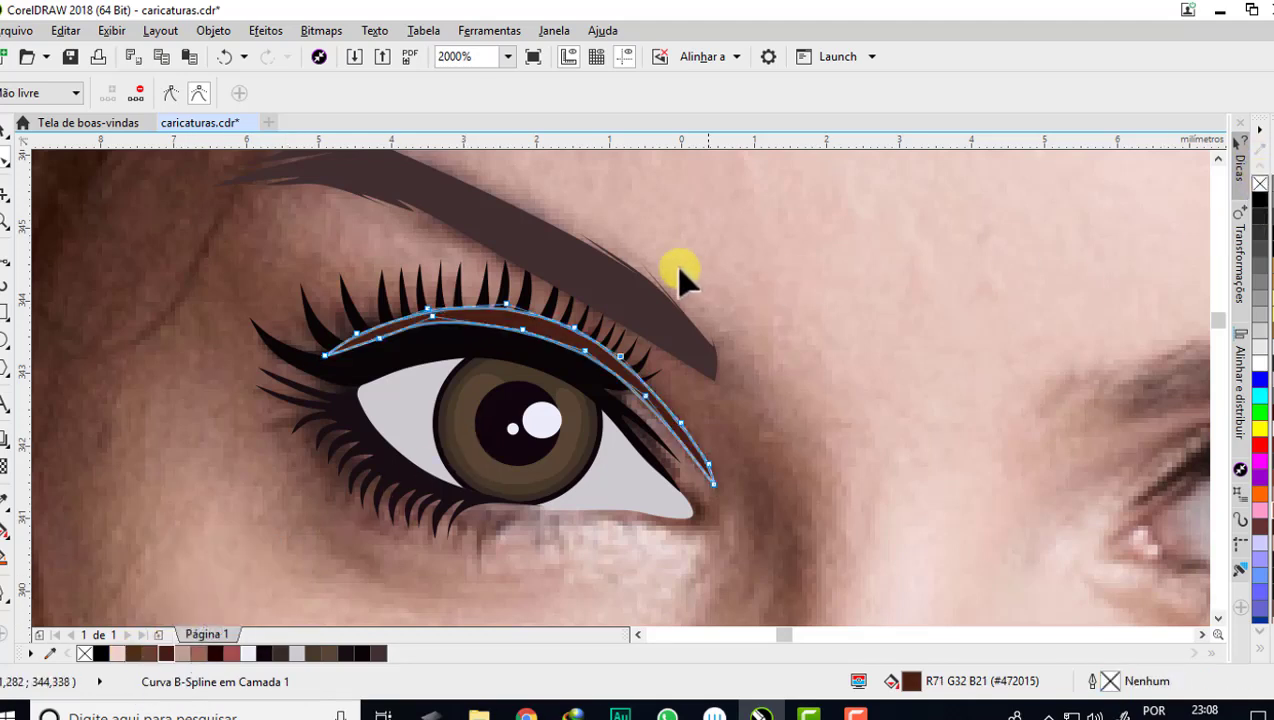
scroll(670, 268, "down", 2)
scroll(640, 270, "down", 1)
scroll(645, 262, "up", 2)
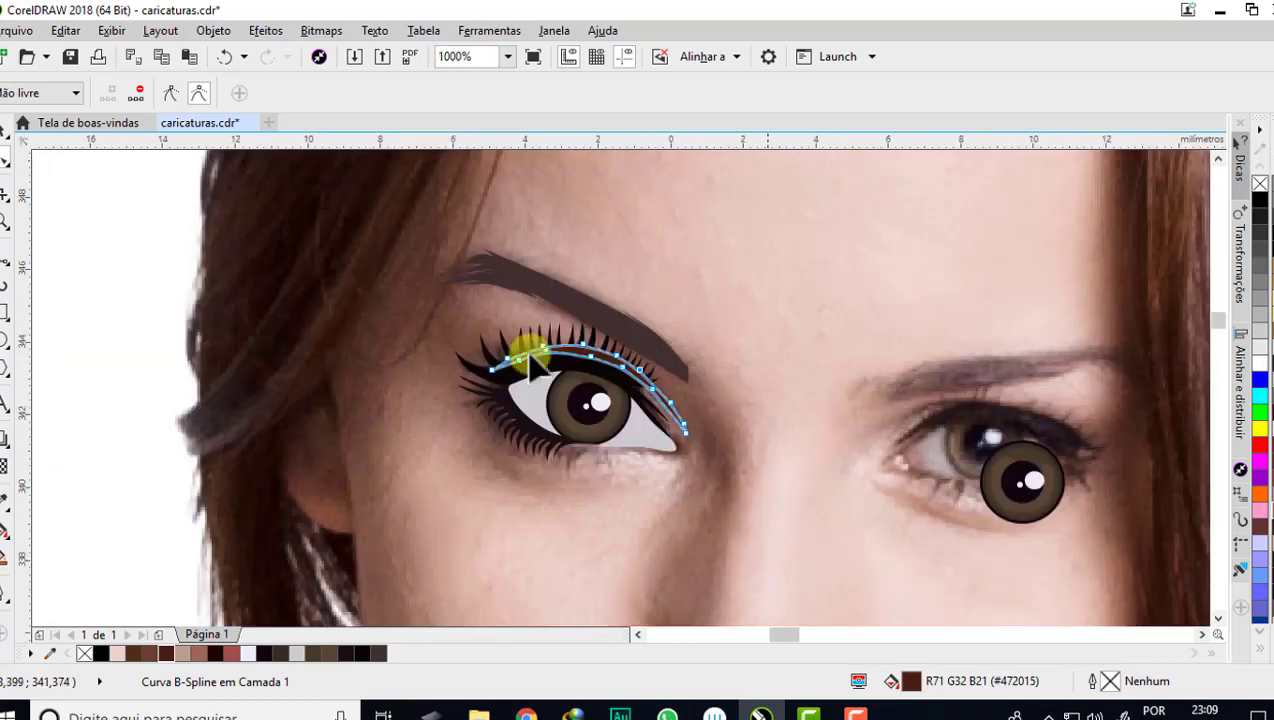
- Select all parts of the traced right eye and move it up onto the forehead
left_click(10, 135)
left_click(71, 256)
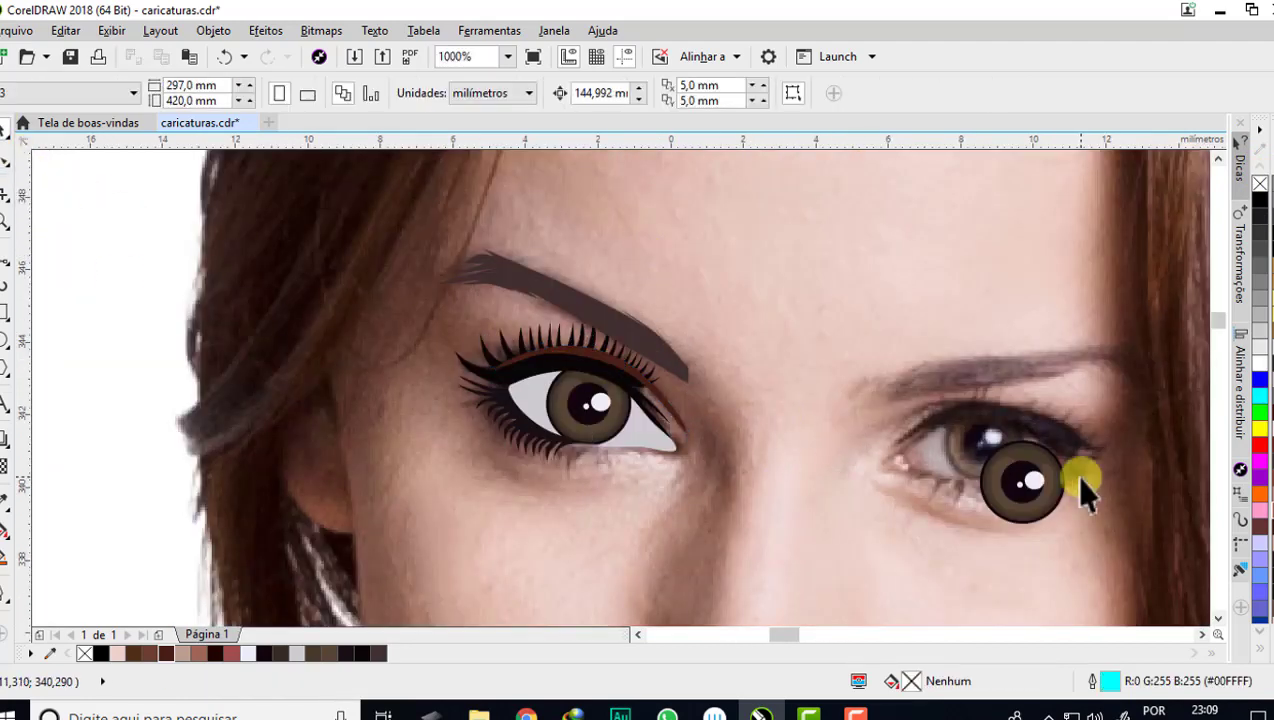
scroll(1074, 475, "up", 1)
left_click(975, 458)
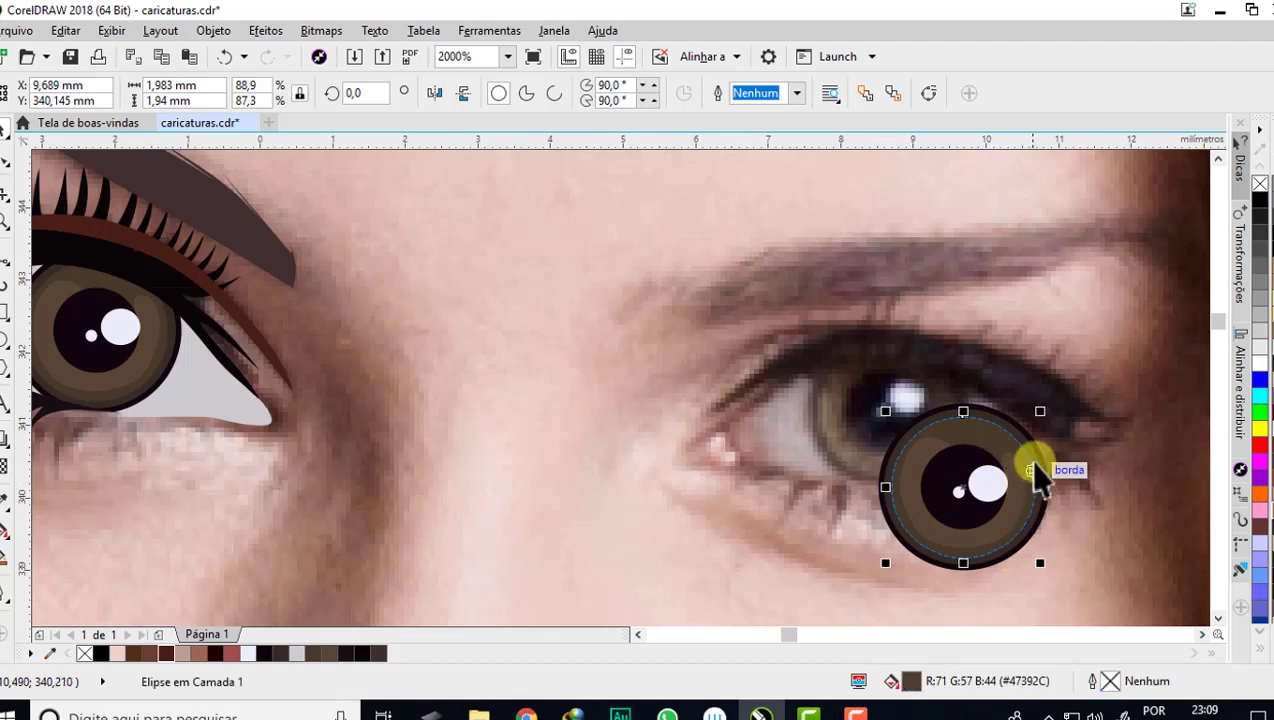
scroll(845, 352, "down", 1)
left_click_drag(968, 495, 855, 372)
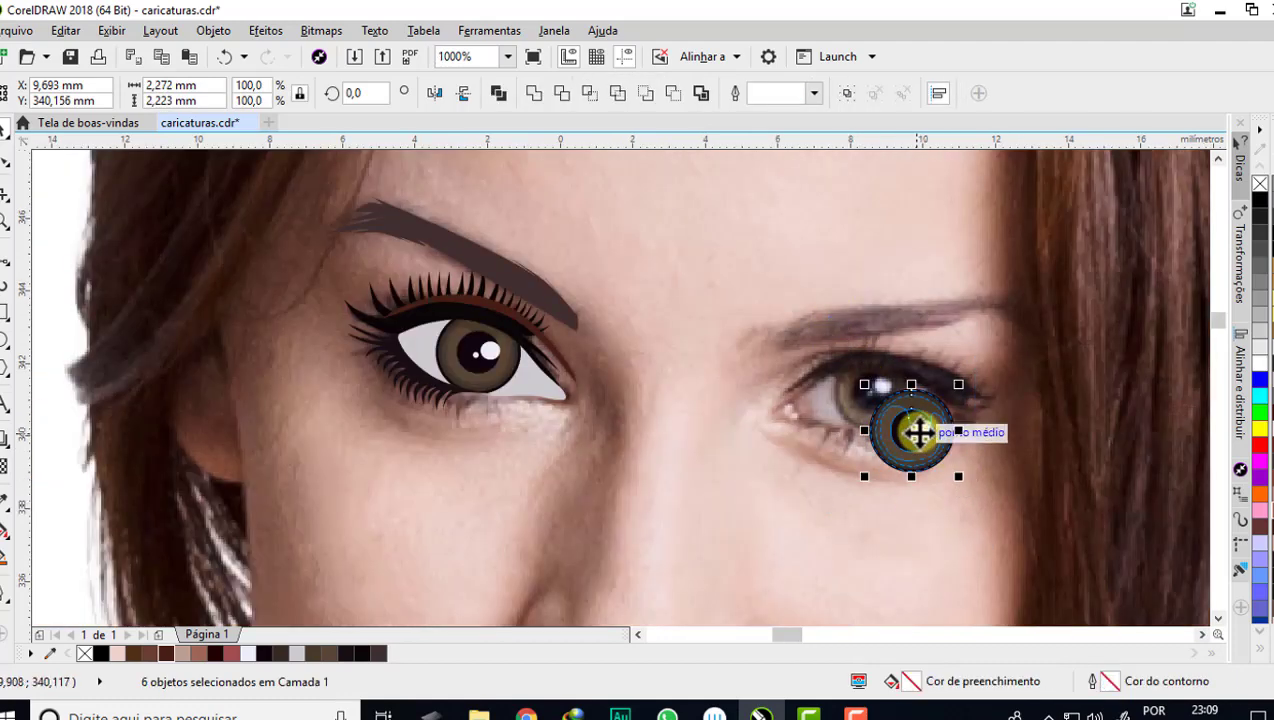
left_click_drag(913, 428, 812, 360)
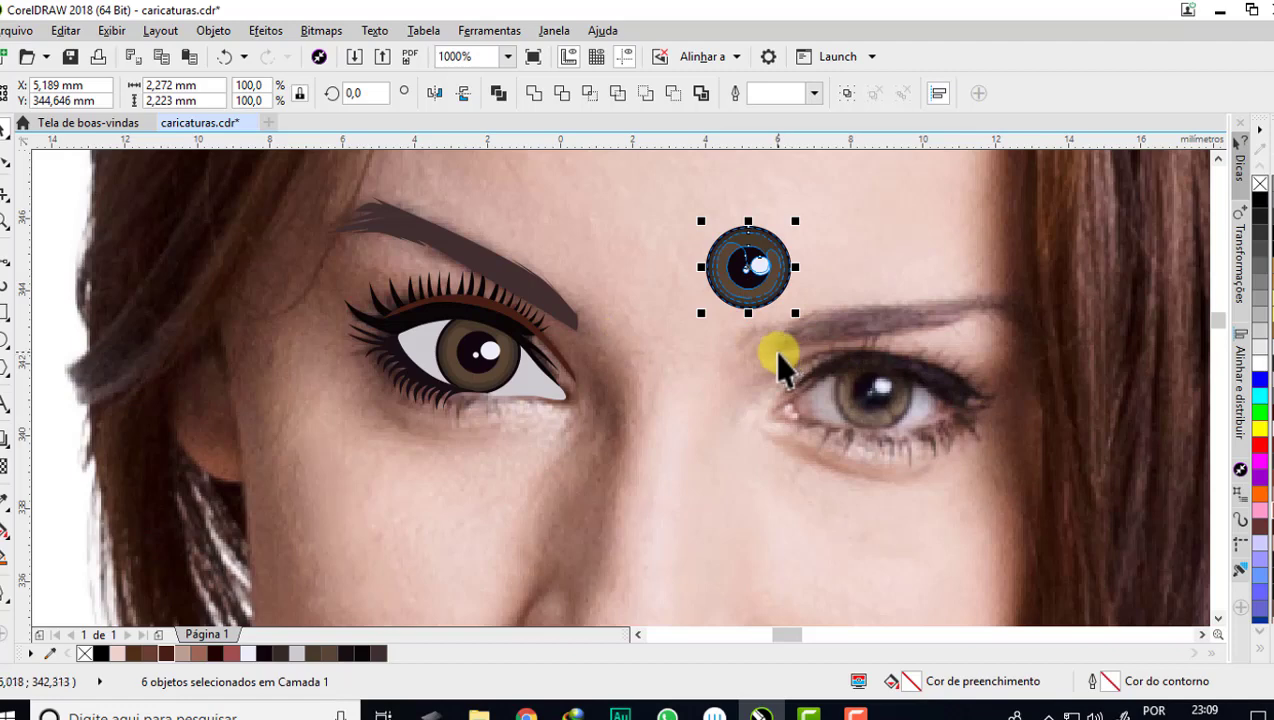
- Select the traced left eye and nudge it over toward the caricature
scroll(549, 302, "down", 2)
scroll(532, 278, "up", 1)
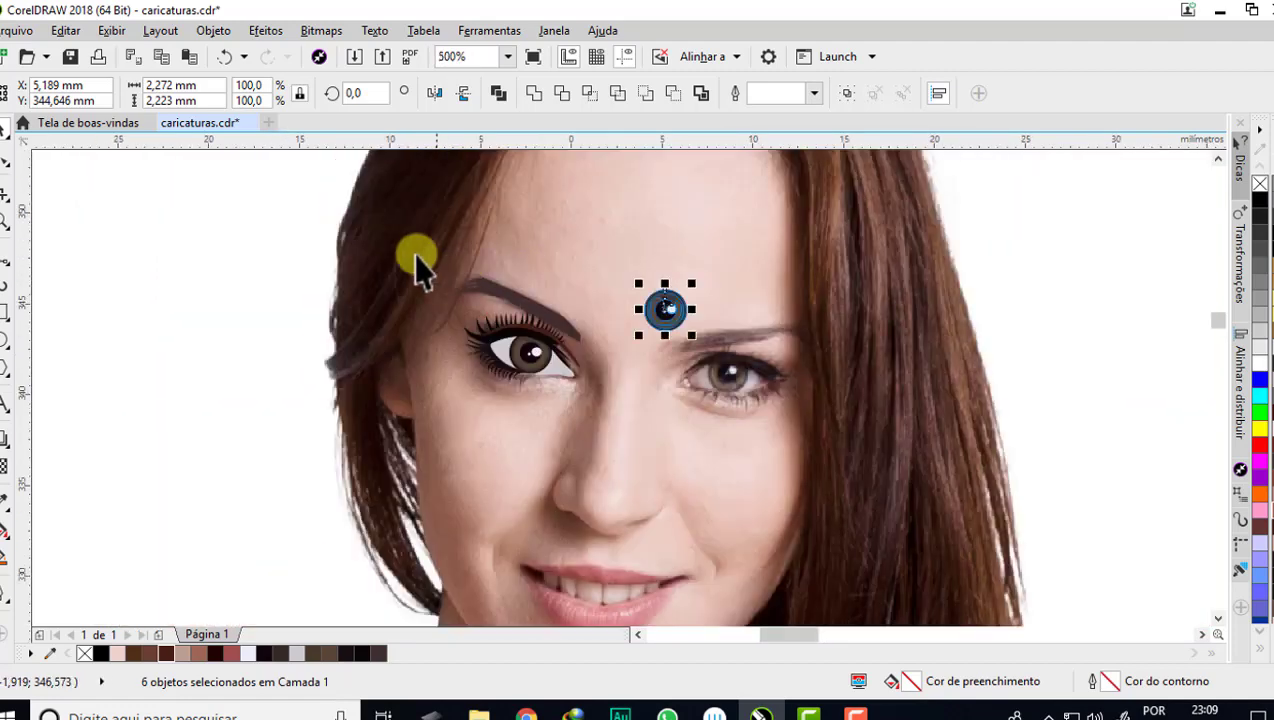
left_click_drag(612, 437, 612, 437)
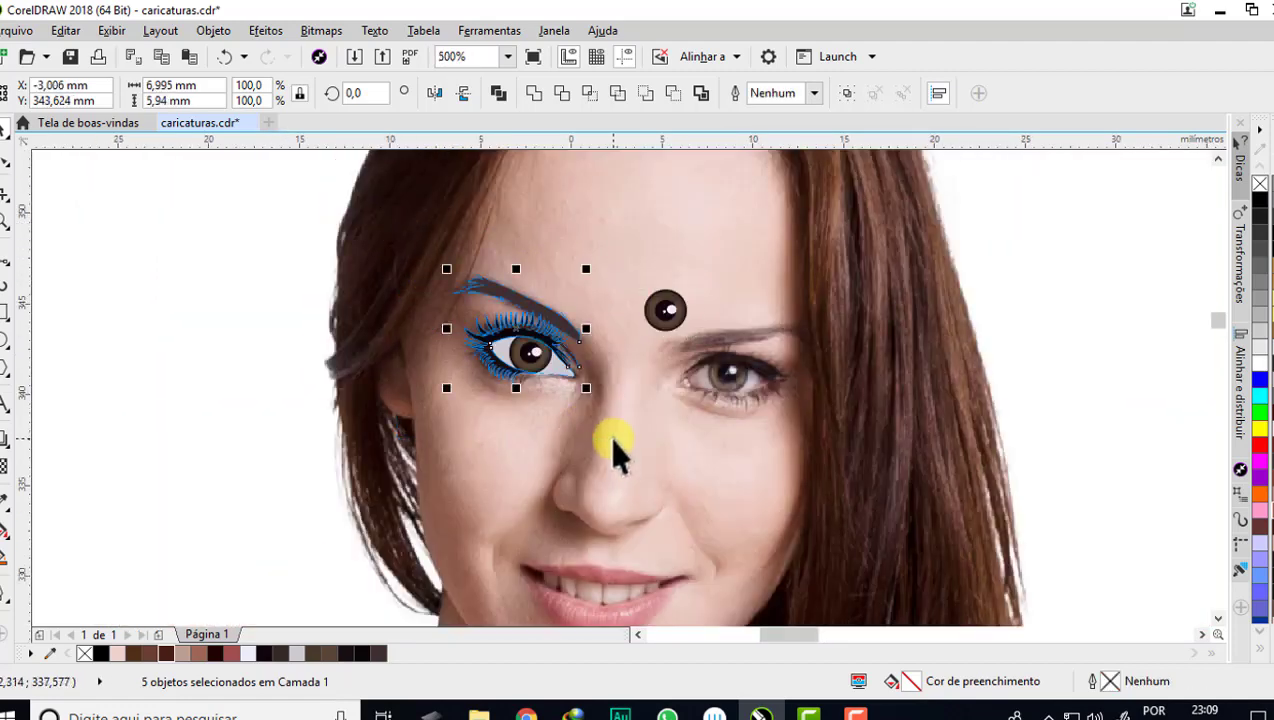
key("Right")
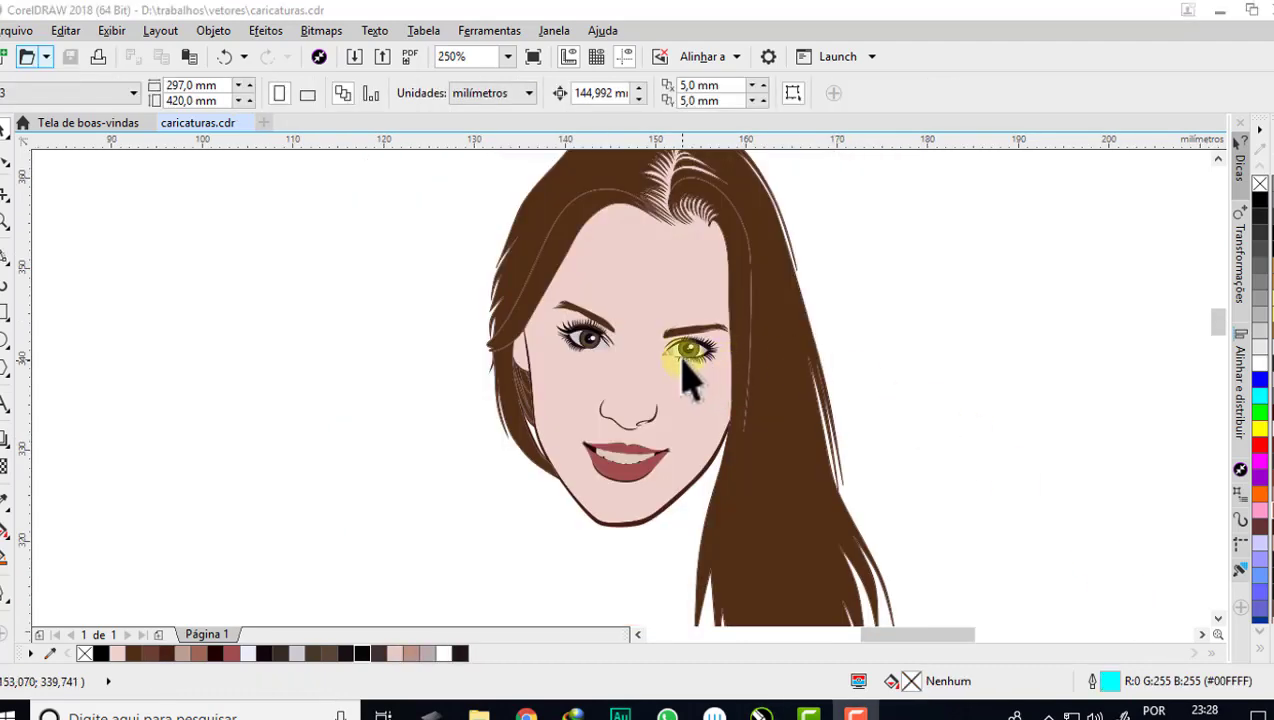
scroll(682, 369, "up", 1)
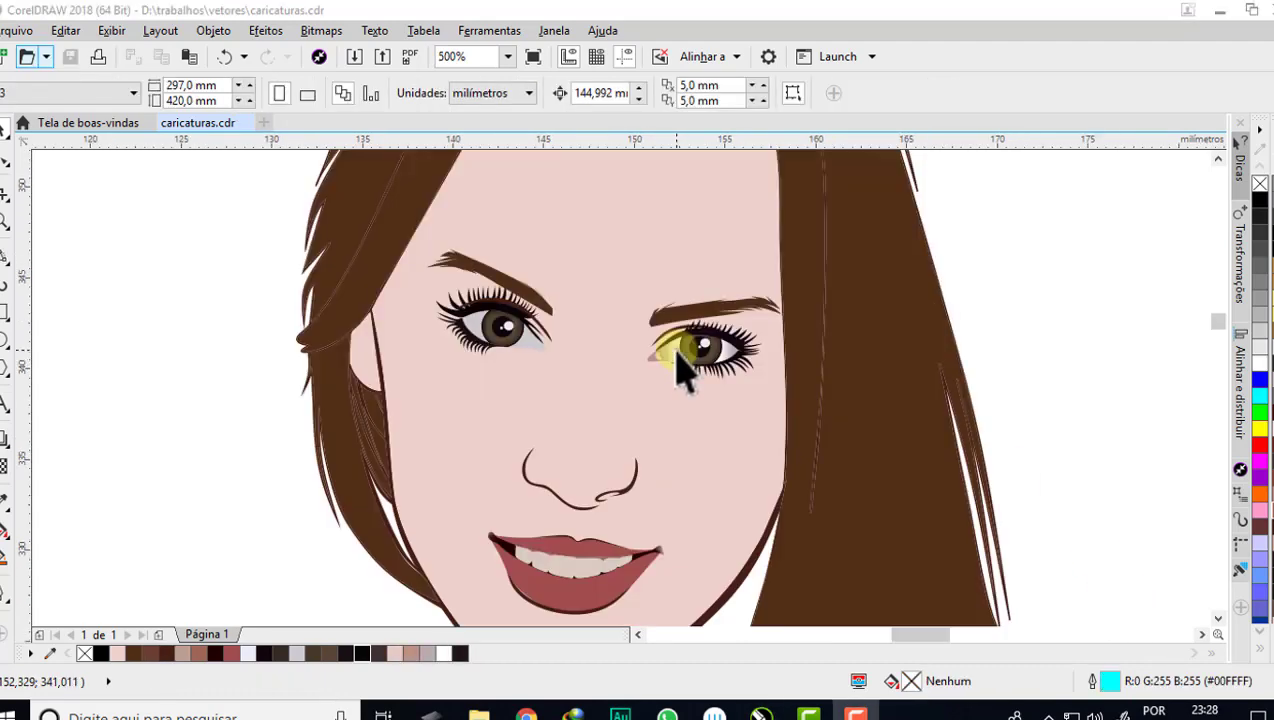
scroll(678, 370, "up", 1)
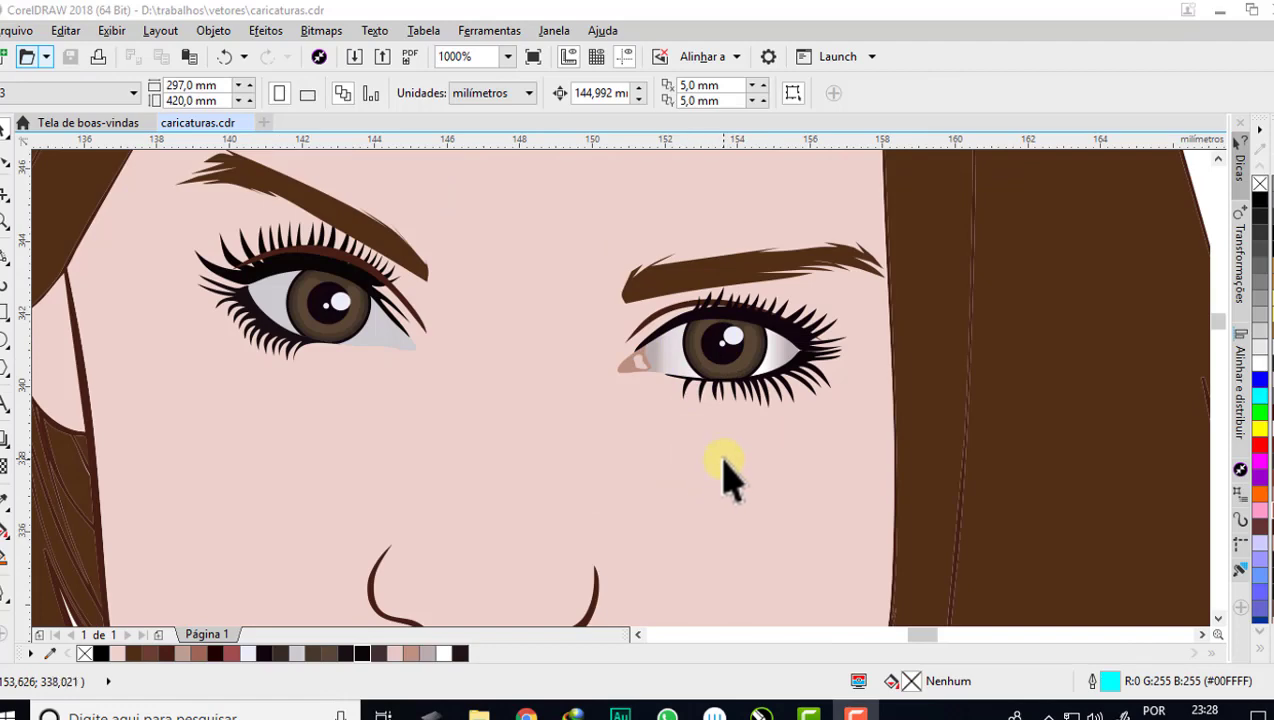
scroll(647, 382, "up", 1)
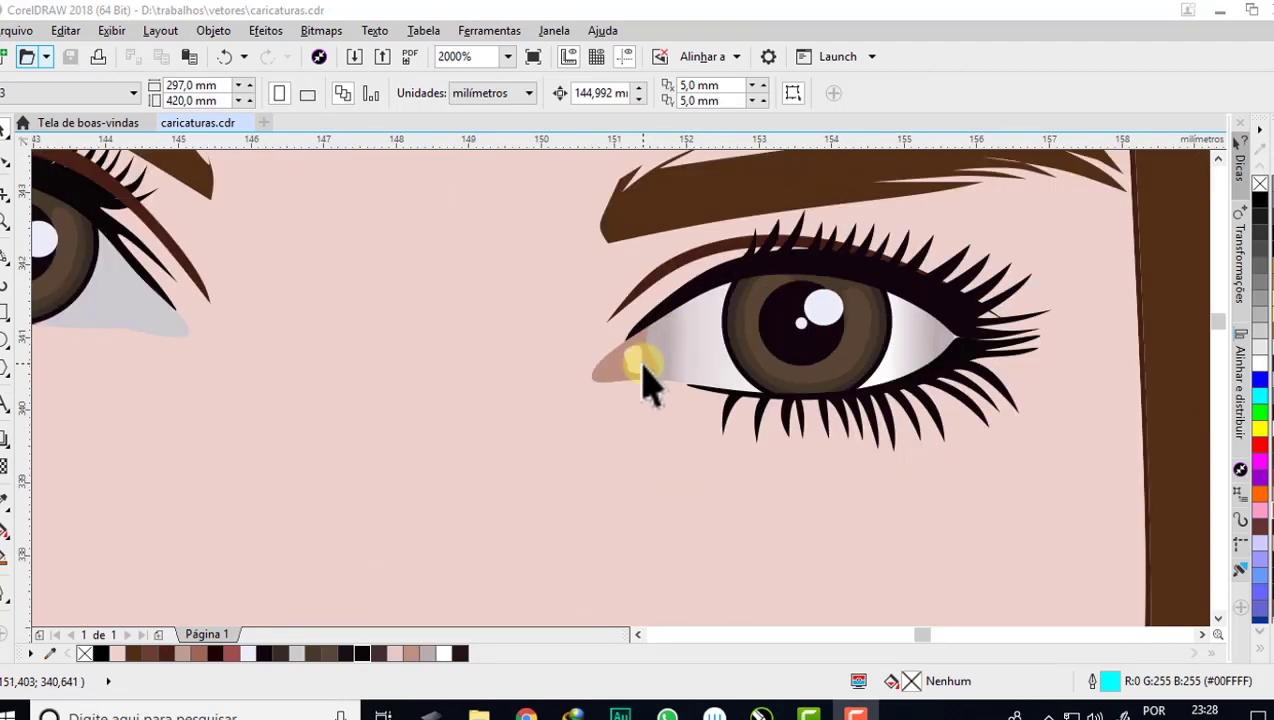
scroll(647, 382, "up", 1)
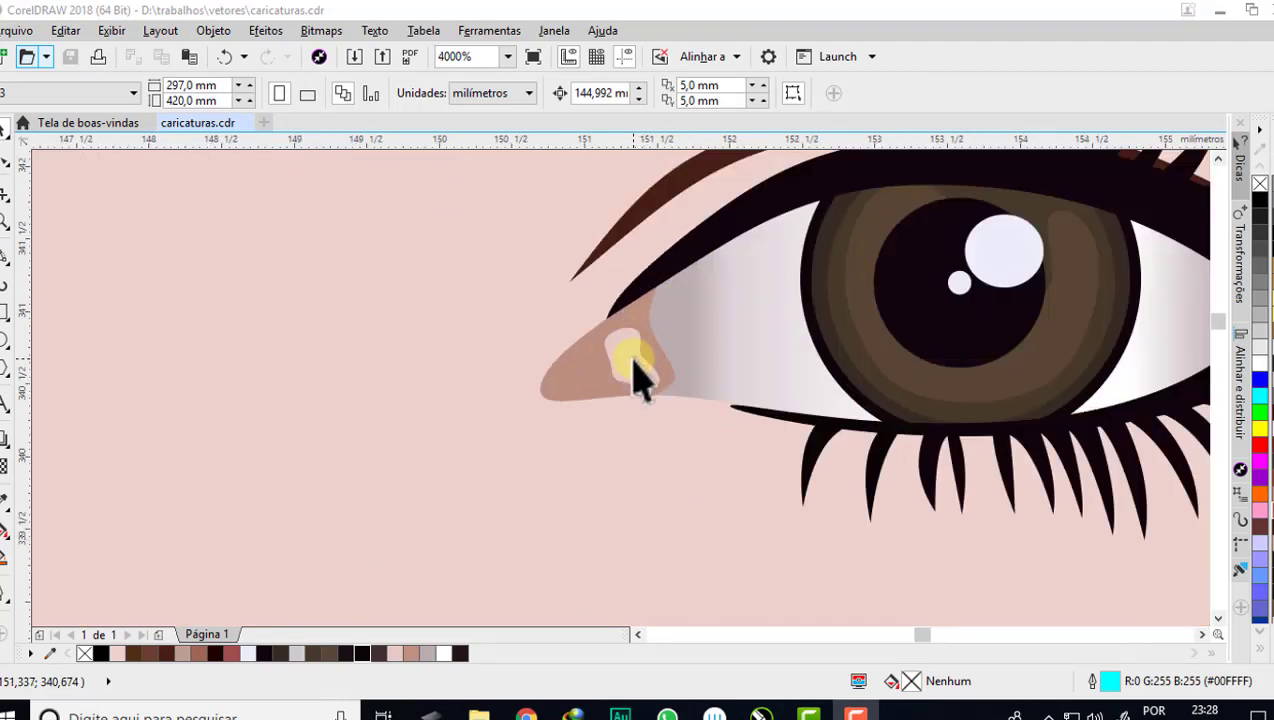
scroll(640, 378, "down", 2)
scroll(640, 380, "up", 1)
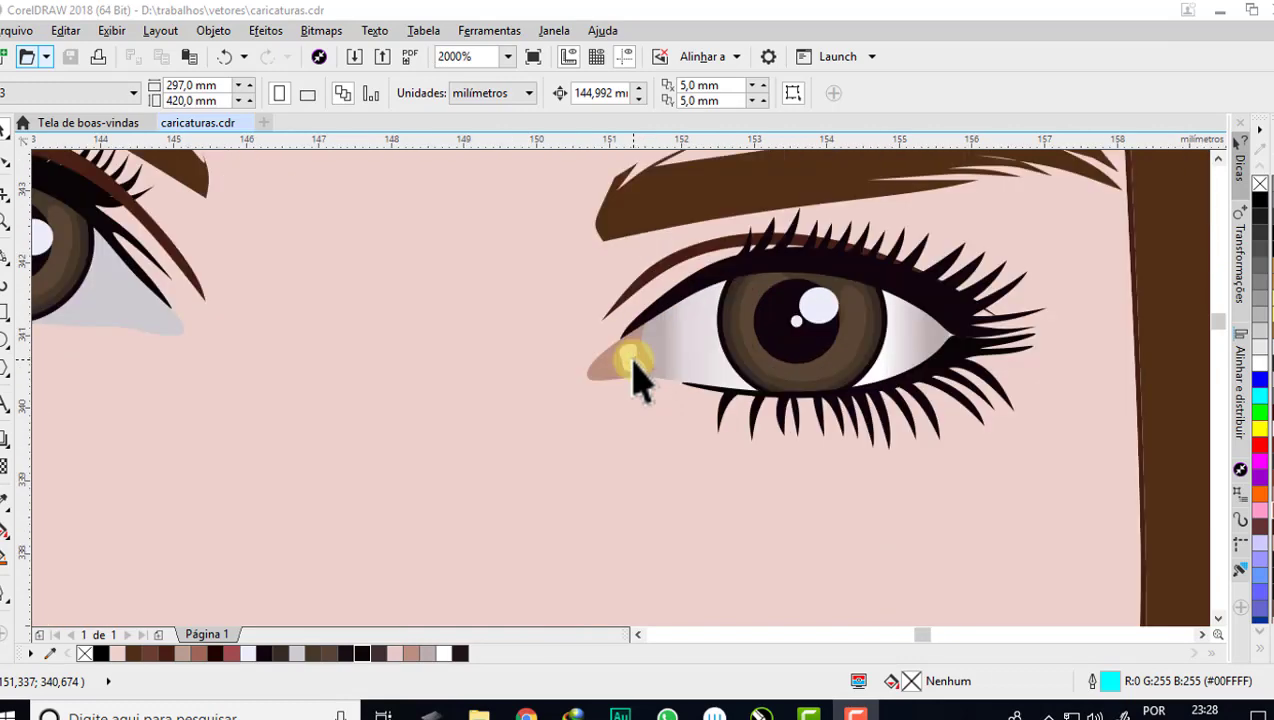
scroll(705, 350, "up", 1)
scroll(1000, 345, "down", 1)
scroll(995, 350, "down", 1)
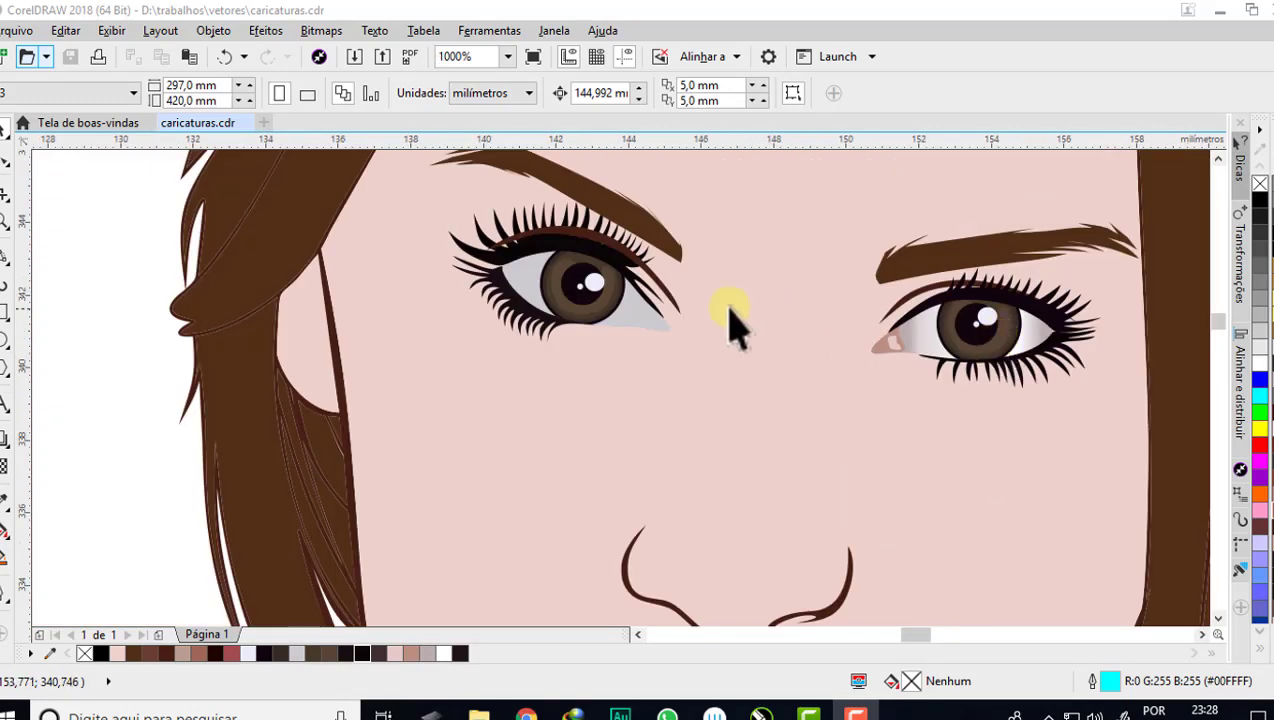
scroll(735, 325, "down", 2)
scroll(760, 325, "down", 1)
scroll(433, 308, "up", 2)
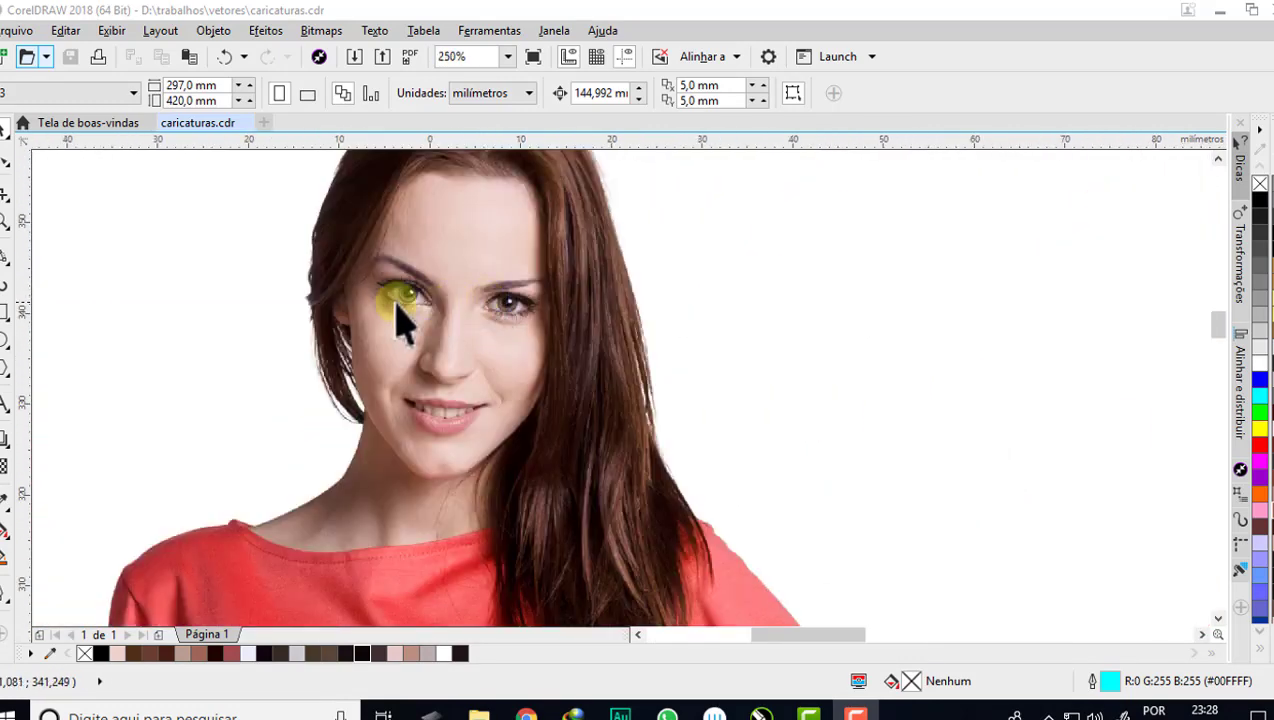
scroll(474, 300, "up", 3)
scroll(645, 305, "down", 1)
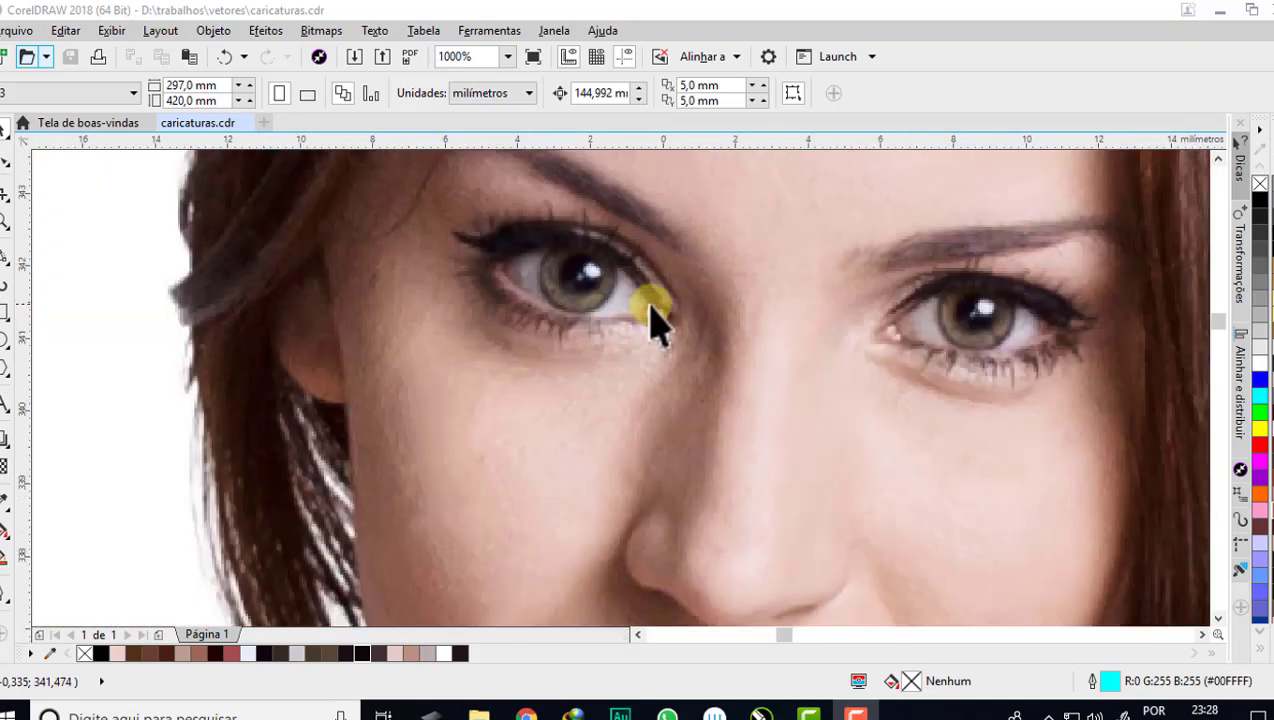
scroll(652, 304, "up", 1)
scroll(658, 303, "up", 1)
- With the B-Spline tool, trace a closed outline of the tear duct at the left eye's inner corner
left_click(10, 257)
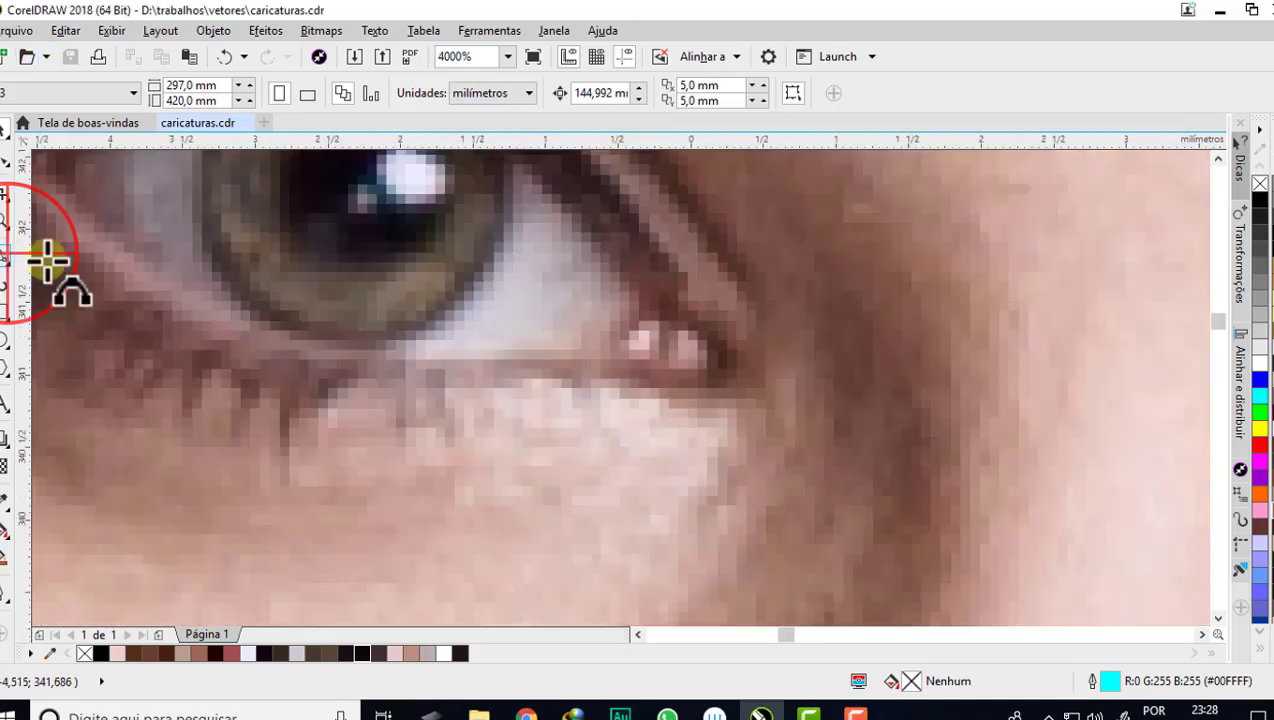
left_click(14, 260)
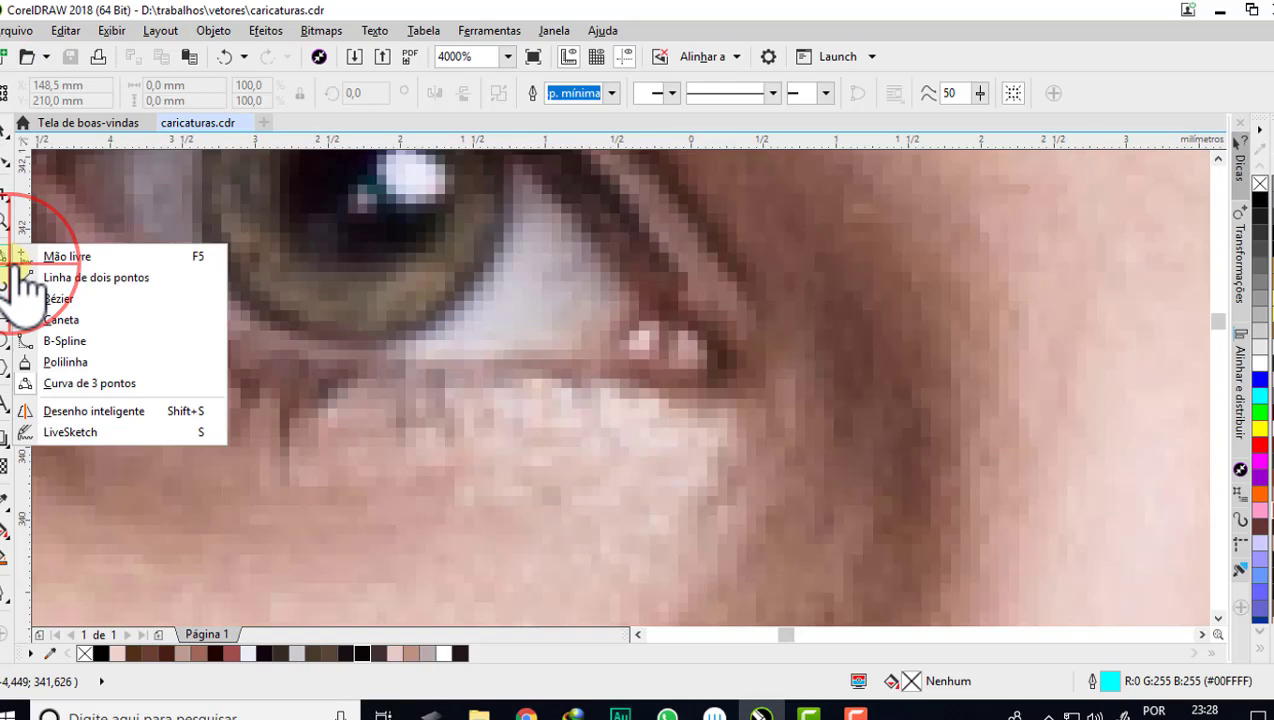
left_click(80, 345)
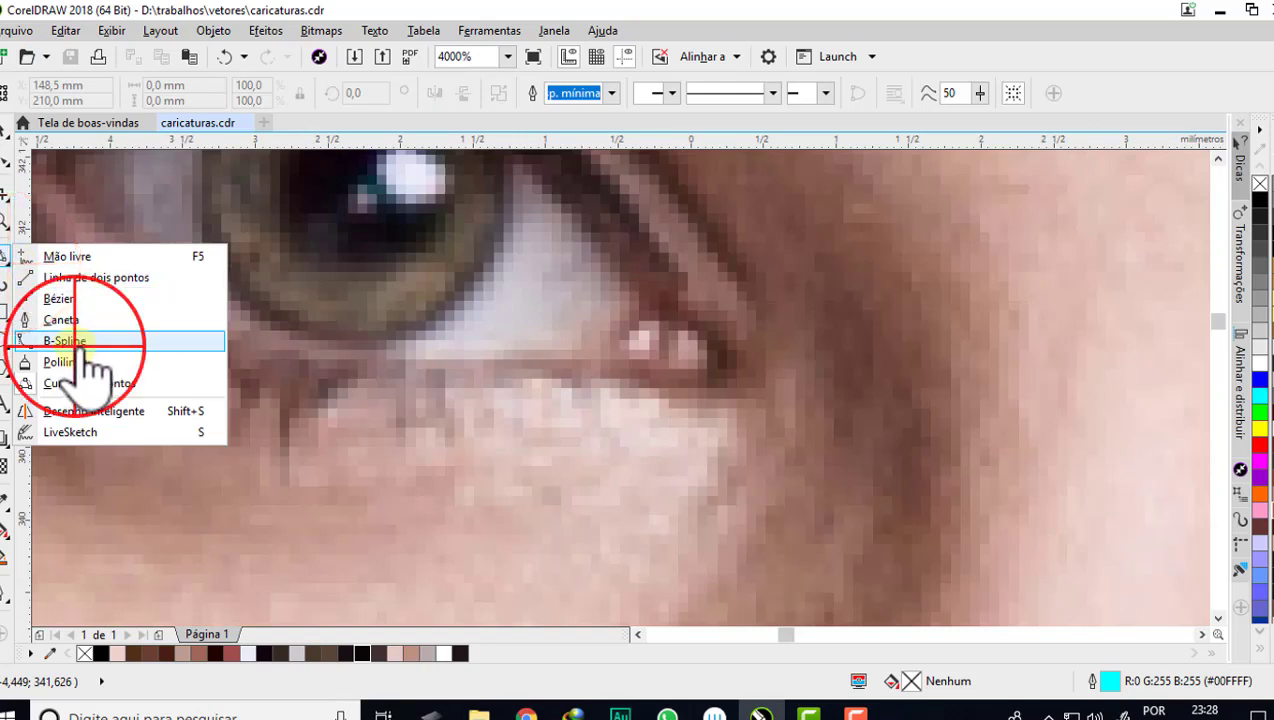
left_click(634, 281)
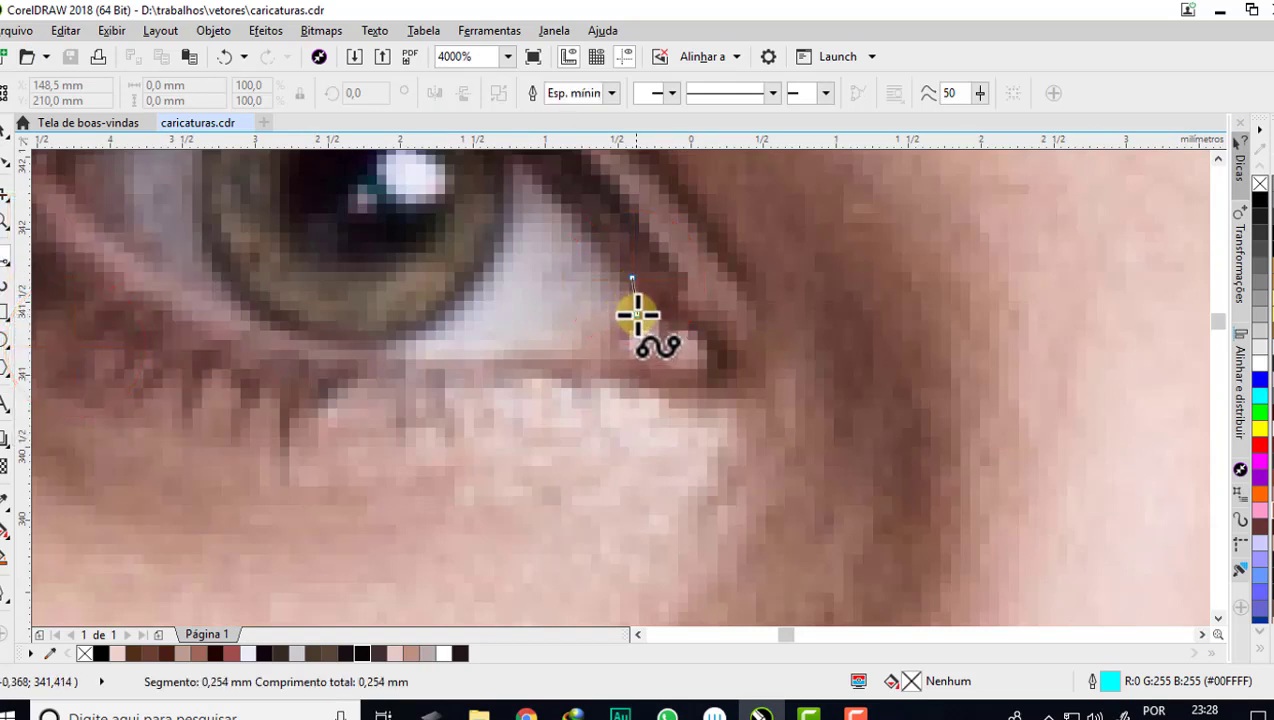
left_click(596, 346)
left_click(573, 366)
left_click(596, 408)
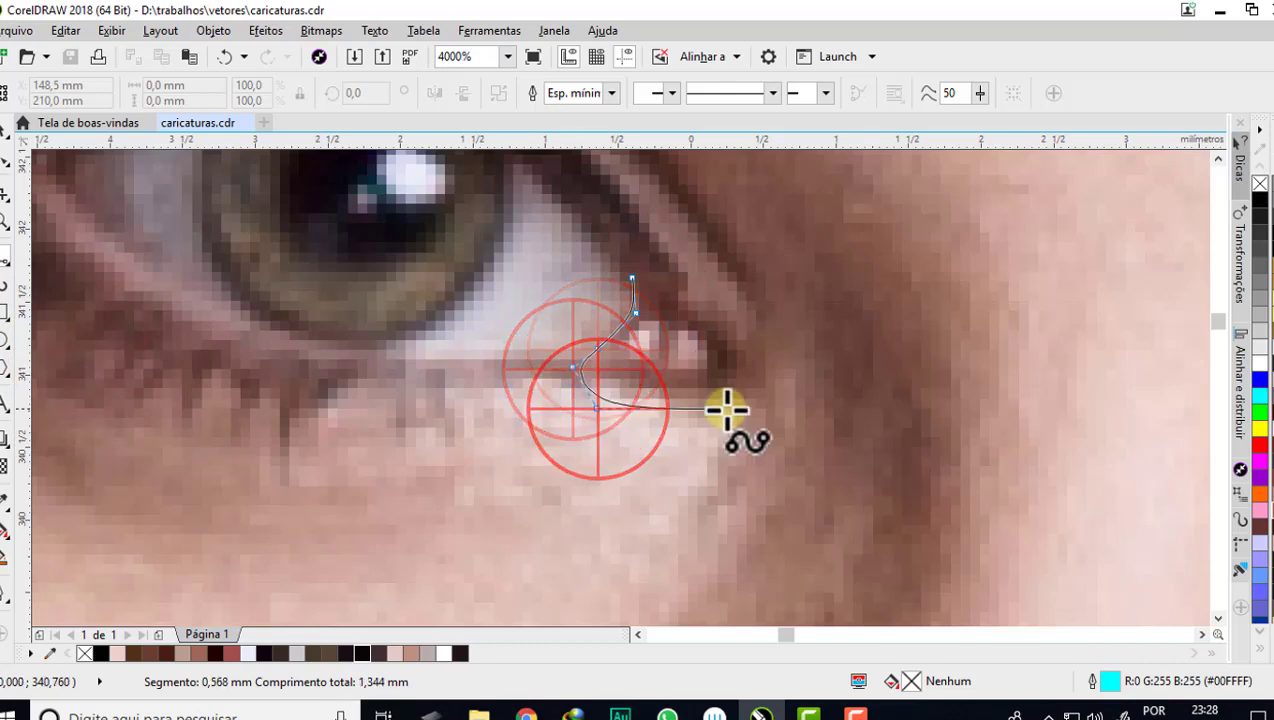
left_click(773, 408)
left_click(808, 403)
left_click(722, 299)
left_click(657, 258)
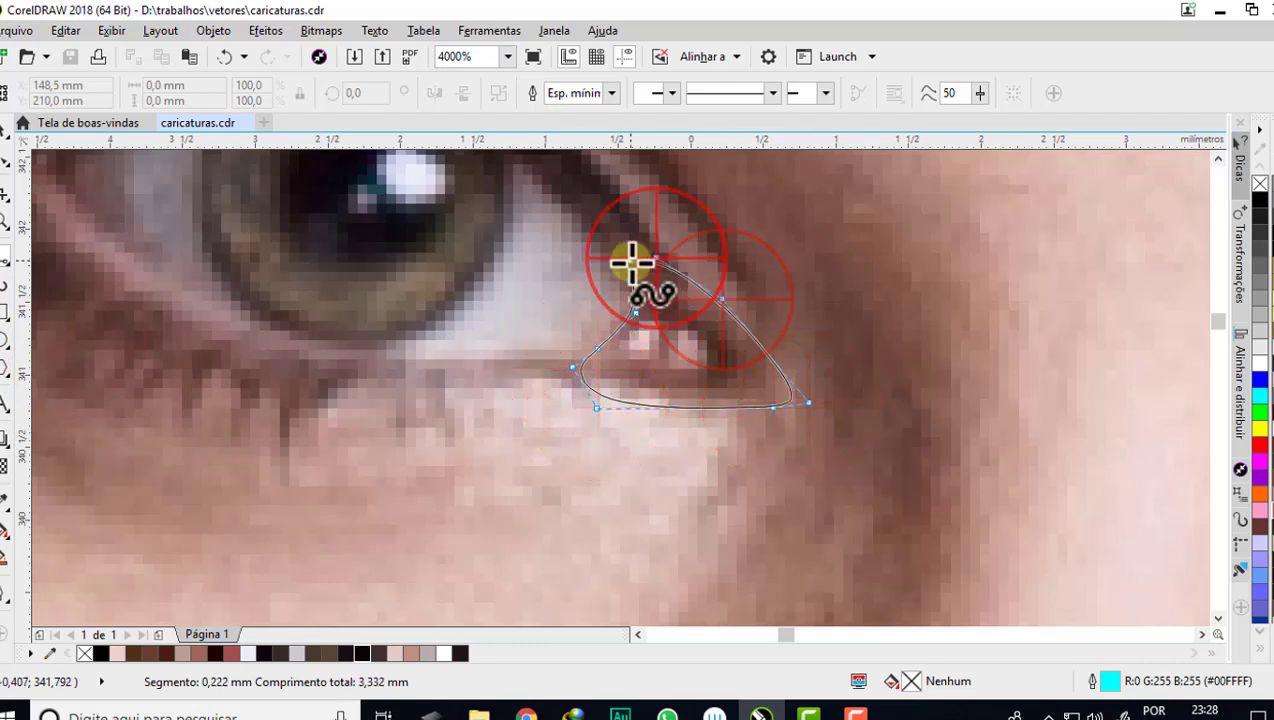
left_click(633, 270)
- Draw two small closed B-spline loops inside the tear duct outline
scroll(648, 290, "up", 2)
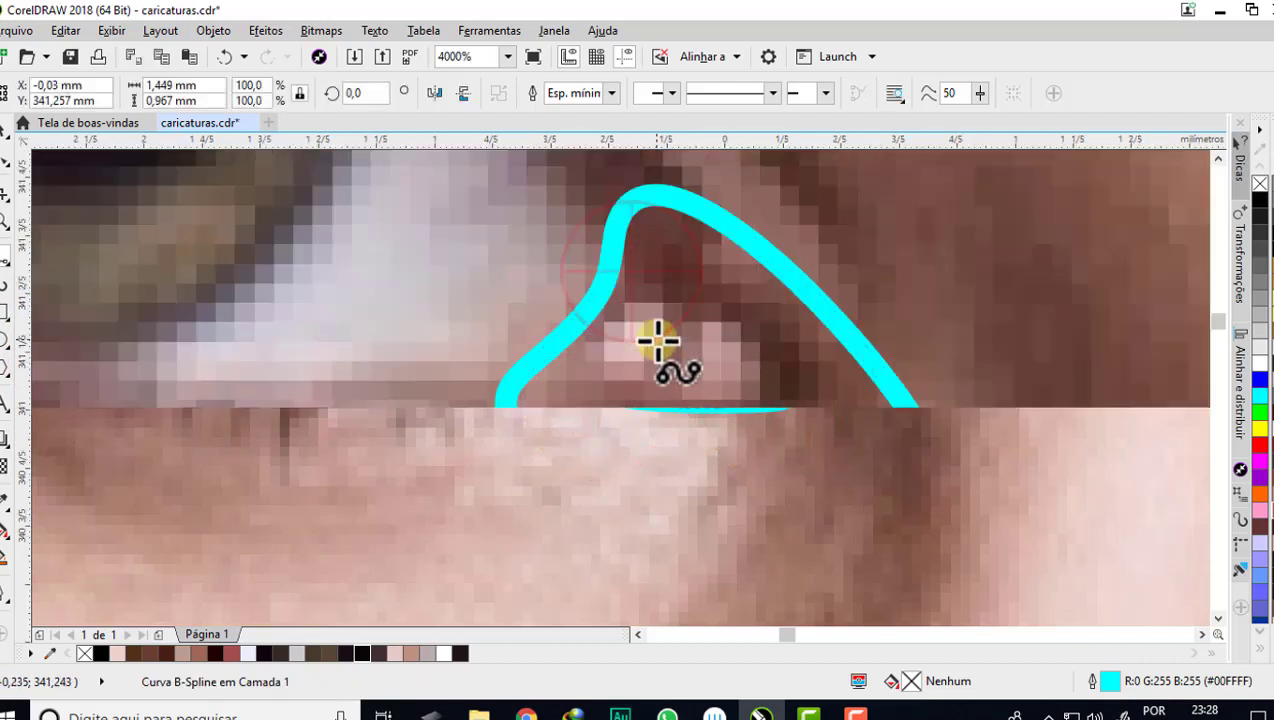
left_click(656, 377)
left_click(613, 382)
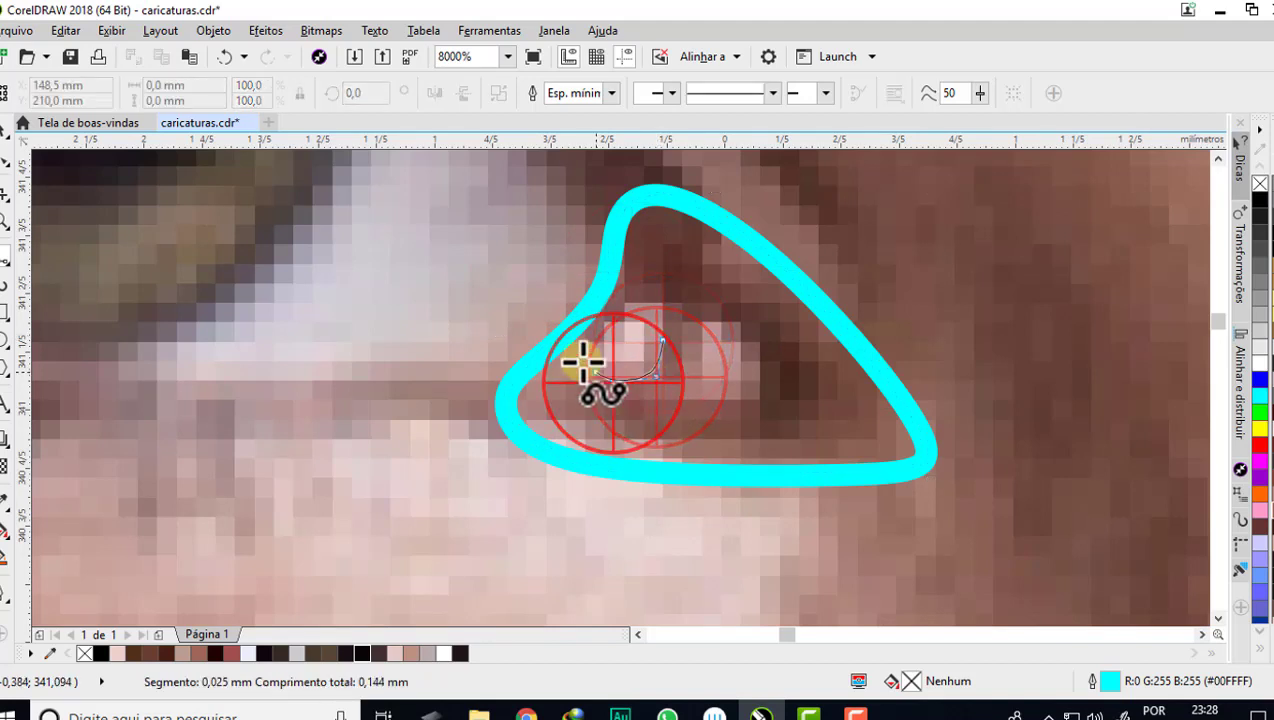
left_click(576, 353)
left_click(621, 298)
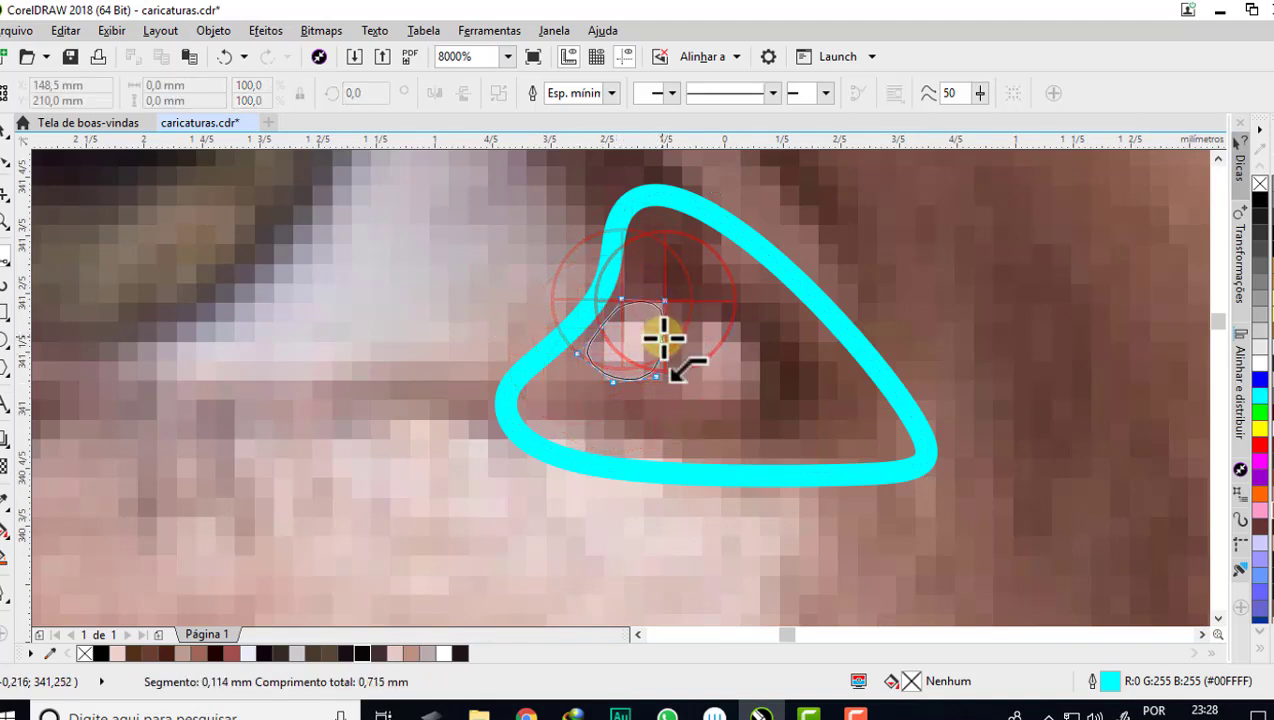
left_click(663, 340)
left_click(757, 397)
left_click(690, 380)
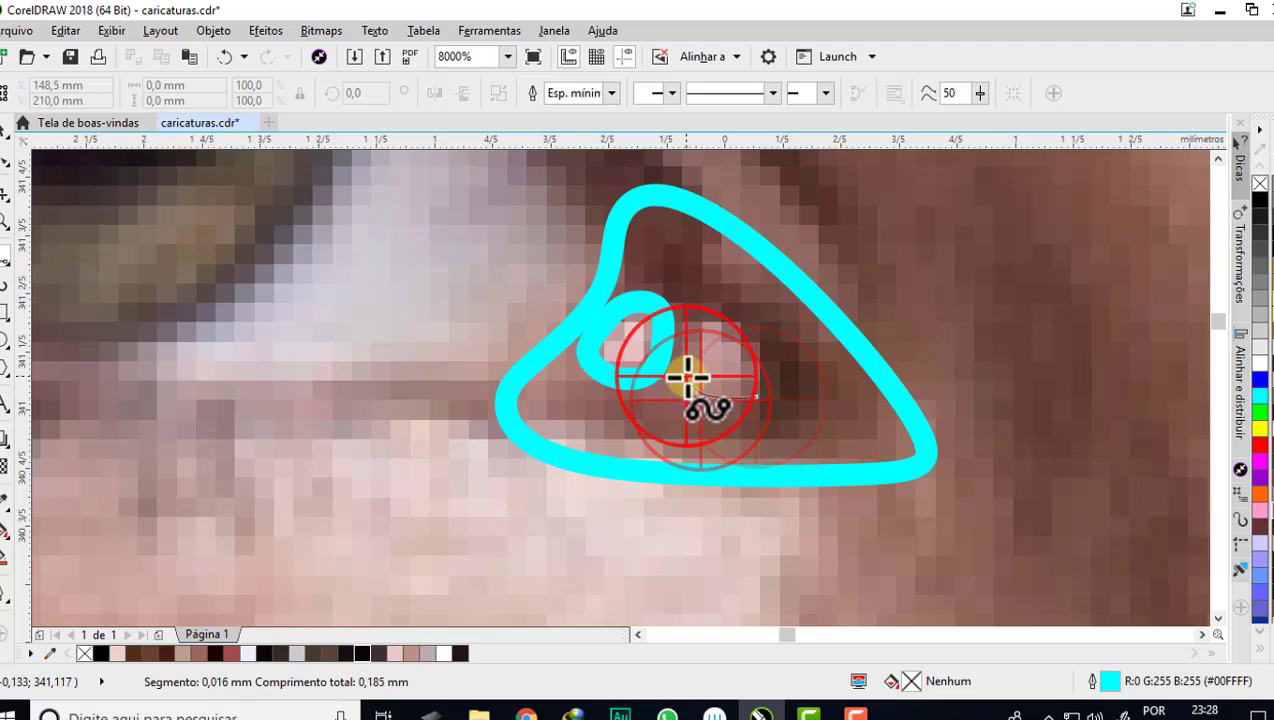
left_click(688, 316)
left_click(762, 361)
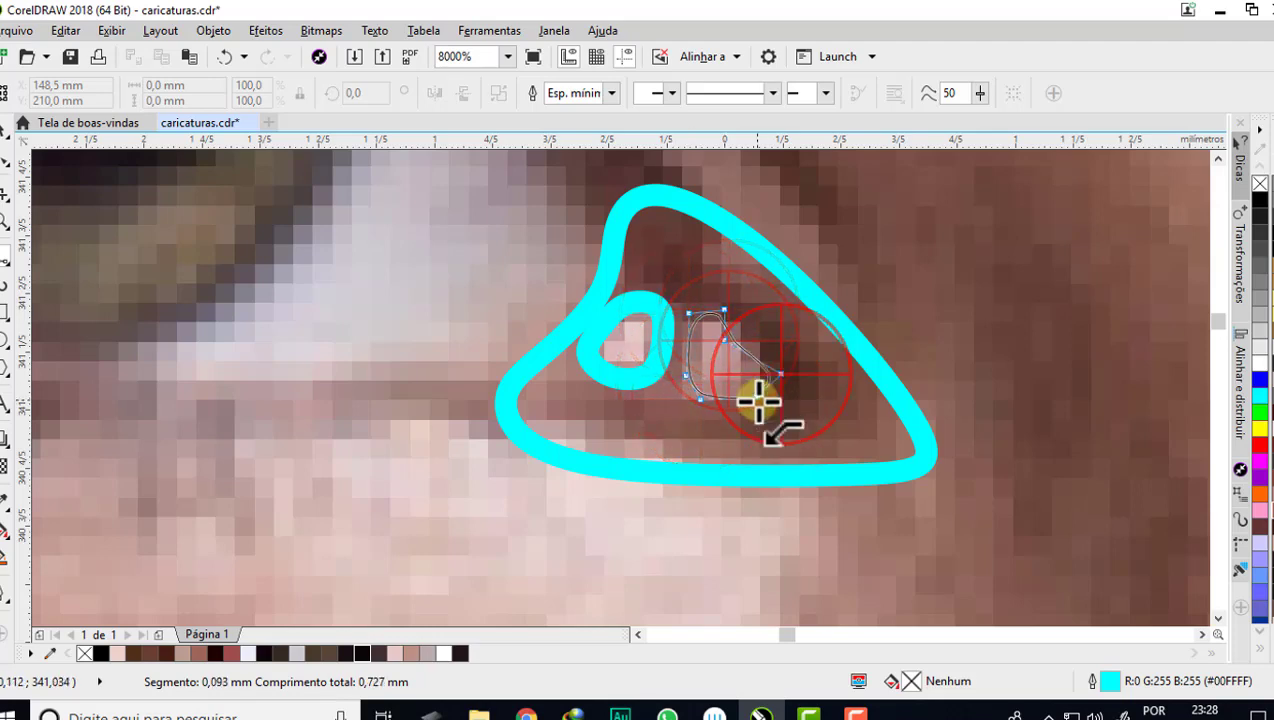
left_click(756, 398)
scroll(617, 342, "down", 3)
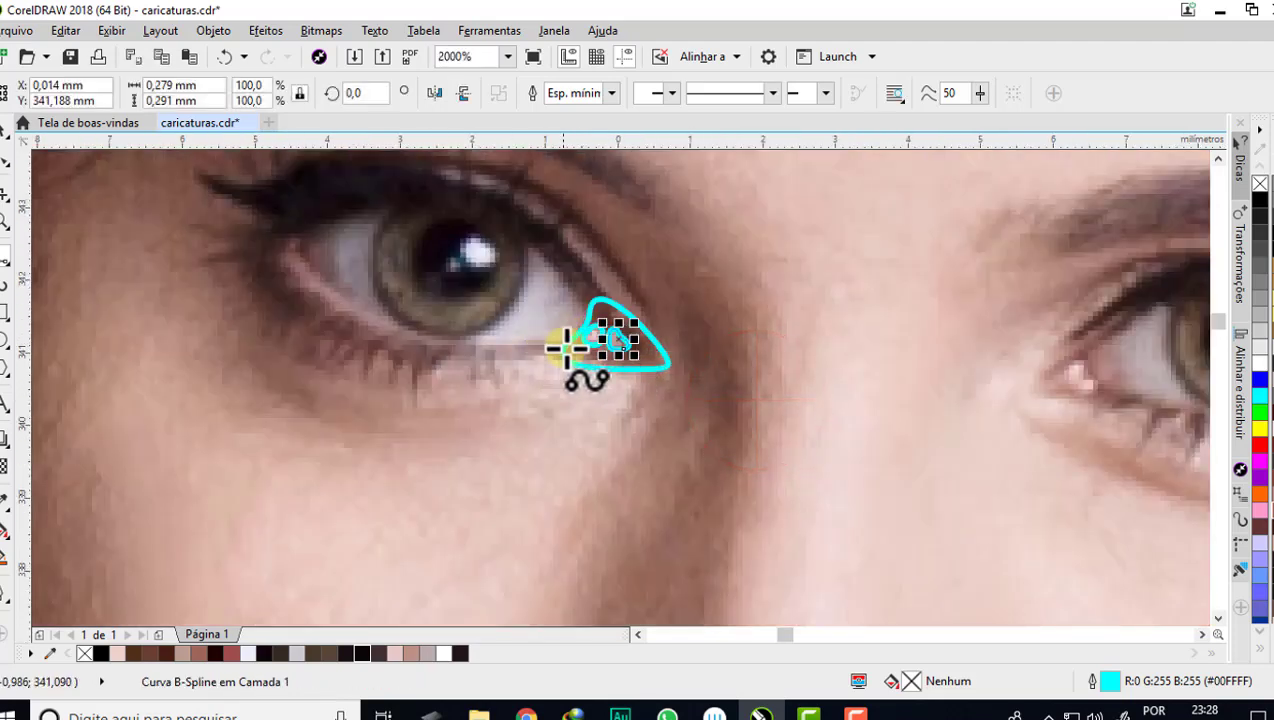
scroll(378, 321, "down", 5)
- Delete the selected eye-white object, then intersect the cyan tear-duct outline with the eye white
scroll(489, 333, "down", 1)
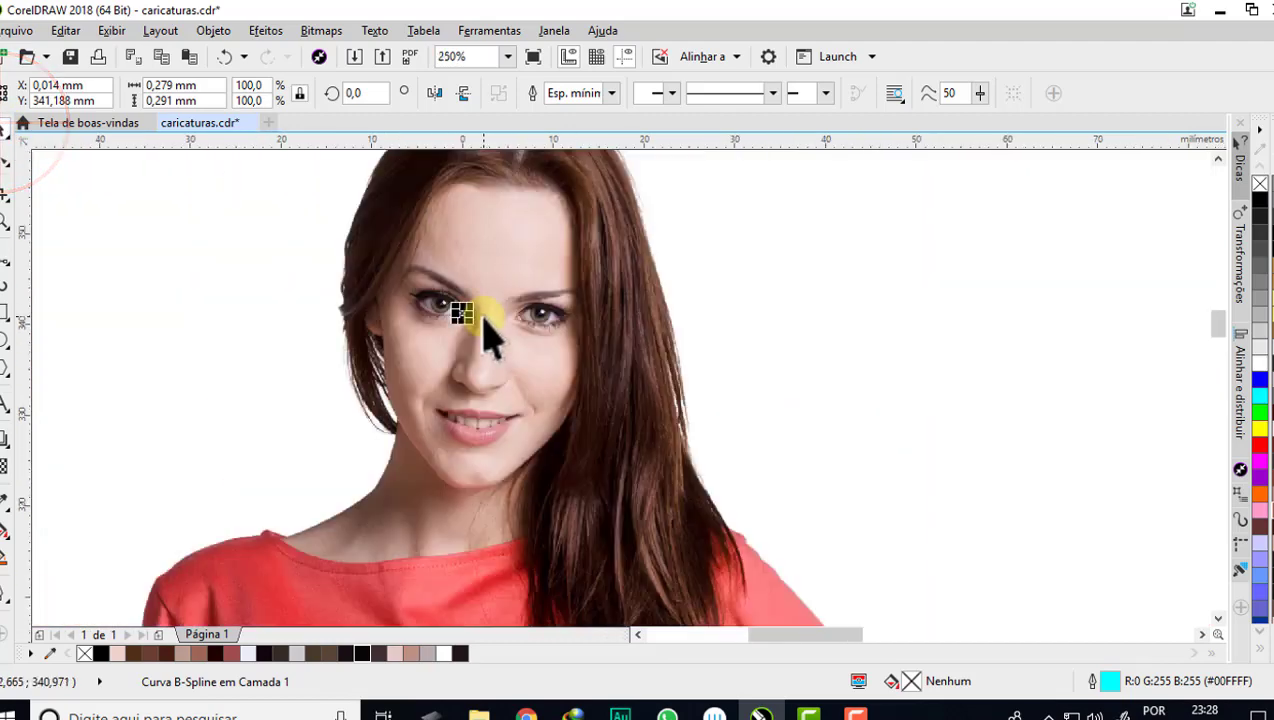
scroll(920, 355, "down", 3)
scroll(920, 355, "up", 3)
scroll(734, 336, "up", 2)
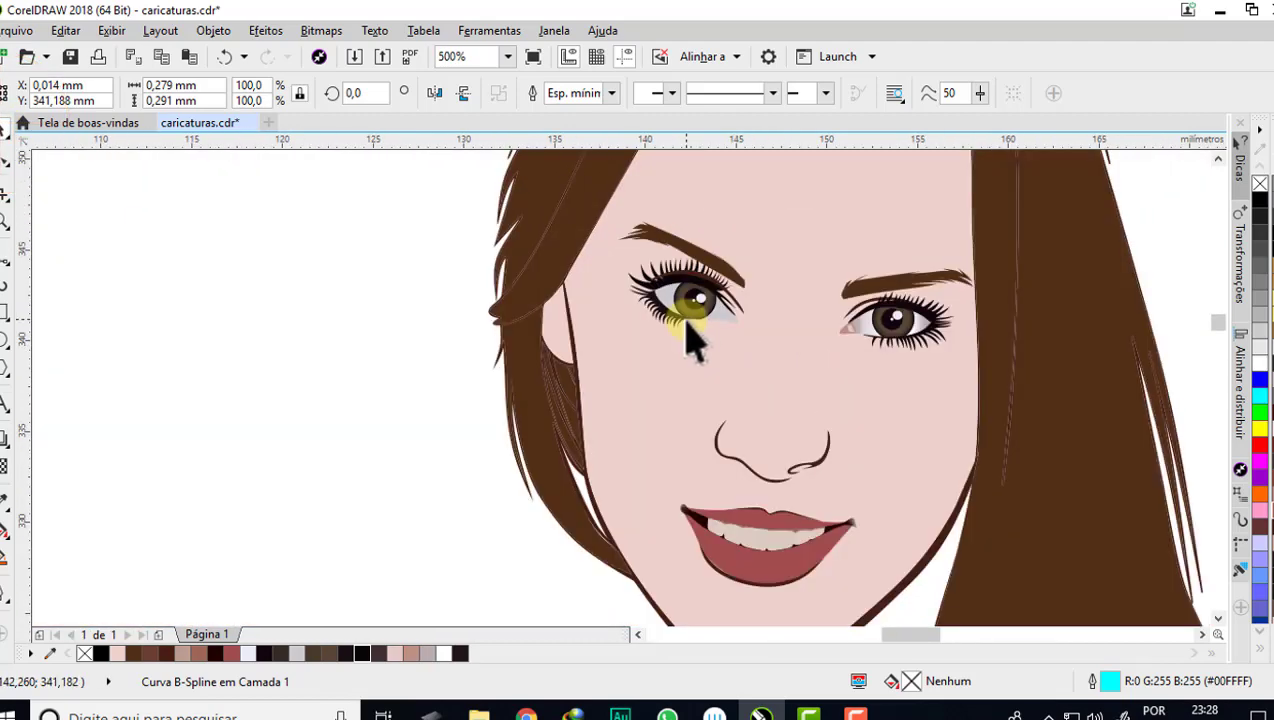
scroll(683, 336, "up", 2)
left_click(755, 320)
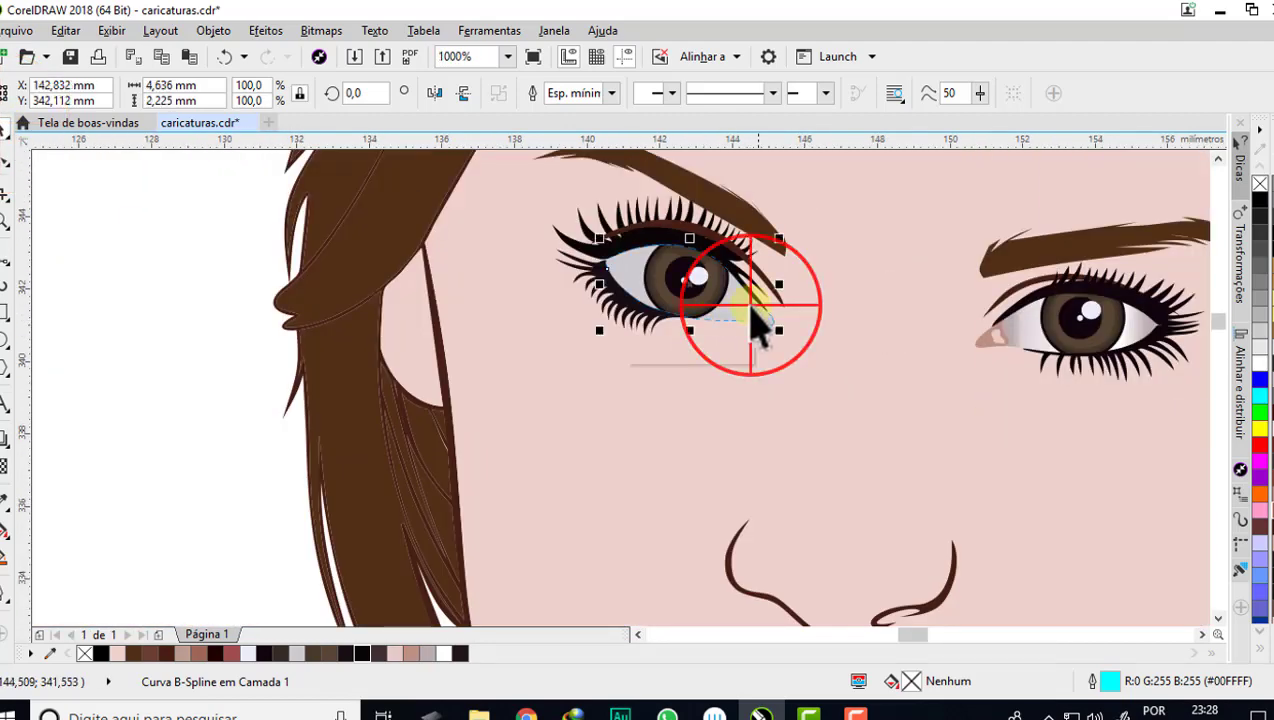
key("Delete")
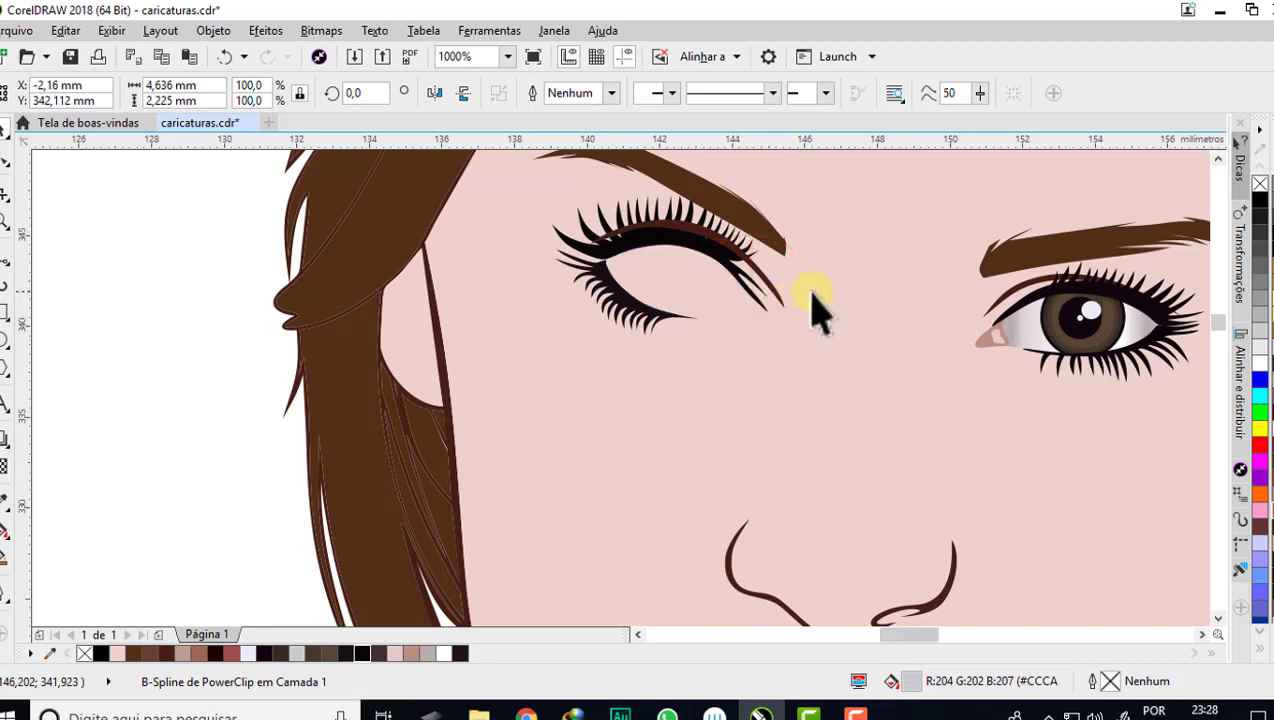
scroll(813, 308, "down", 4)
scroll(631, 313, "down", 3)
scroll(430, 290, "up", 4)
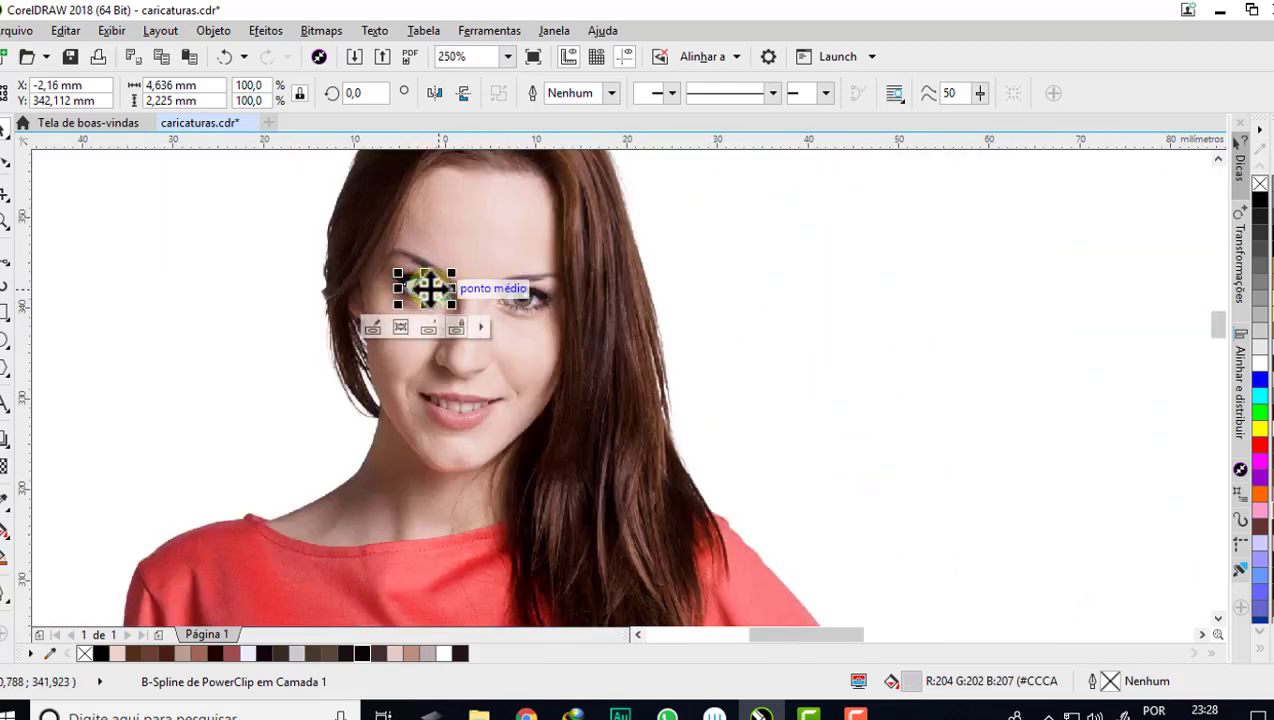
scroll(428, 290, "up", 4)
scroll(495, 321, "up", 2)
scroll(545, 365, "up", 2)
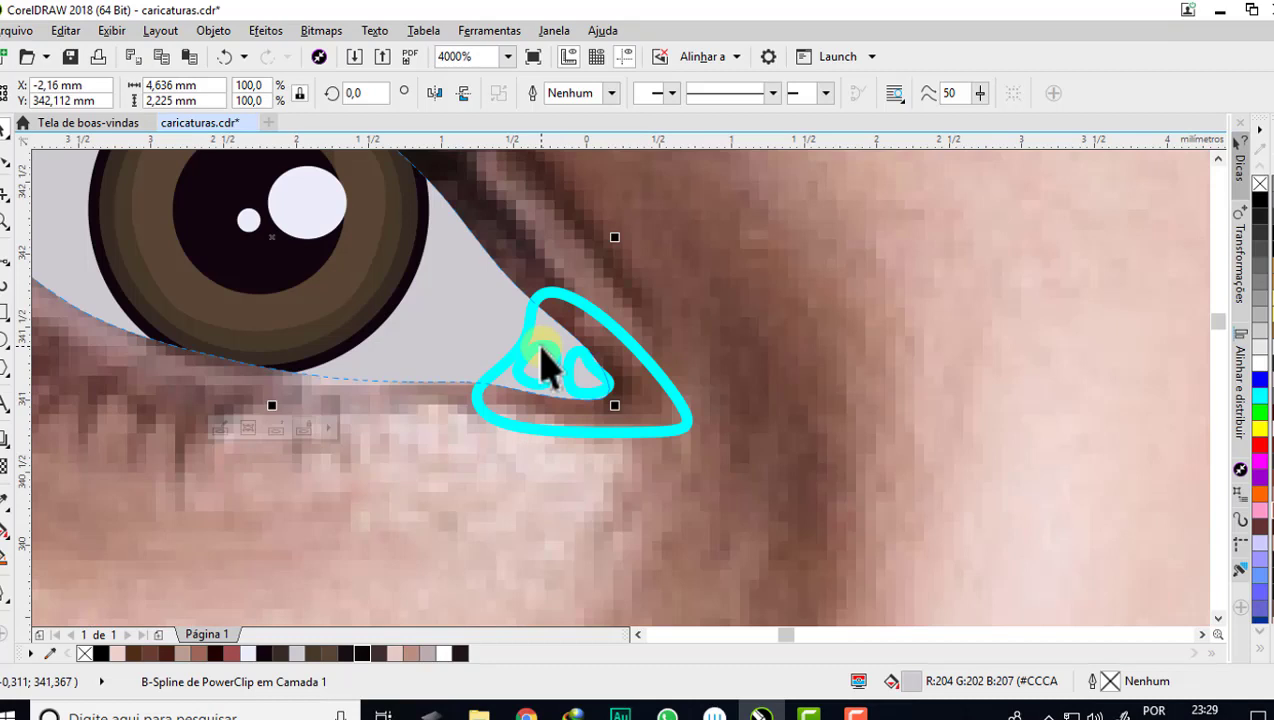
left_click(563, 300)
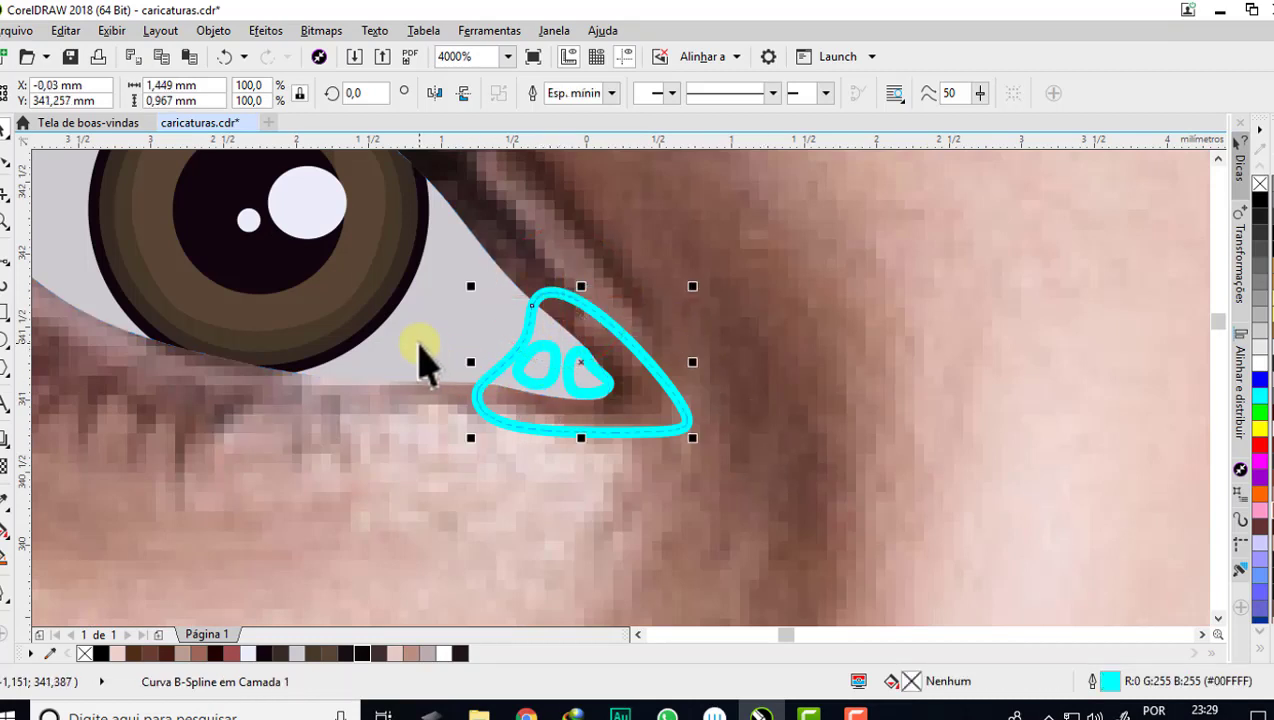
left_click(421, 341, "shift")
left_click(590, 93)
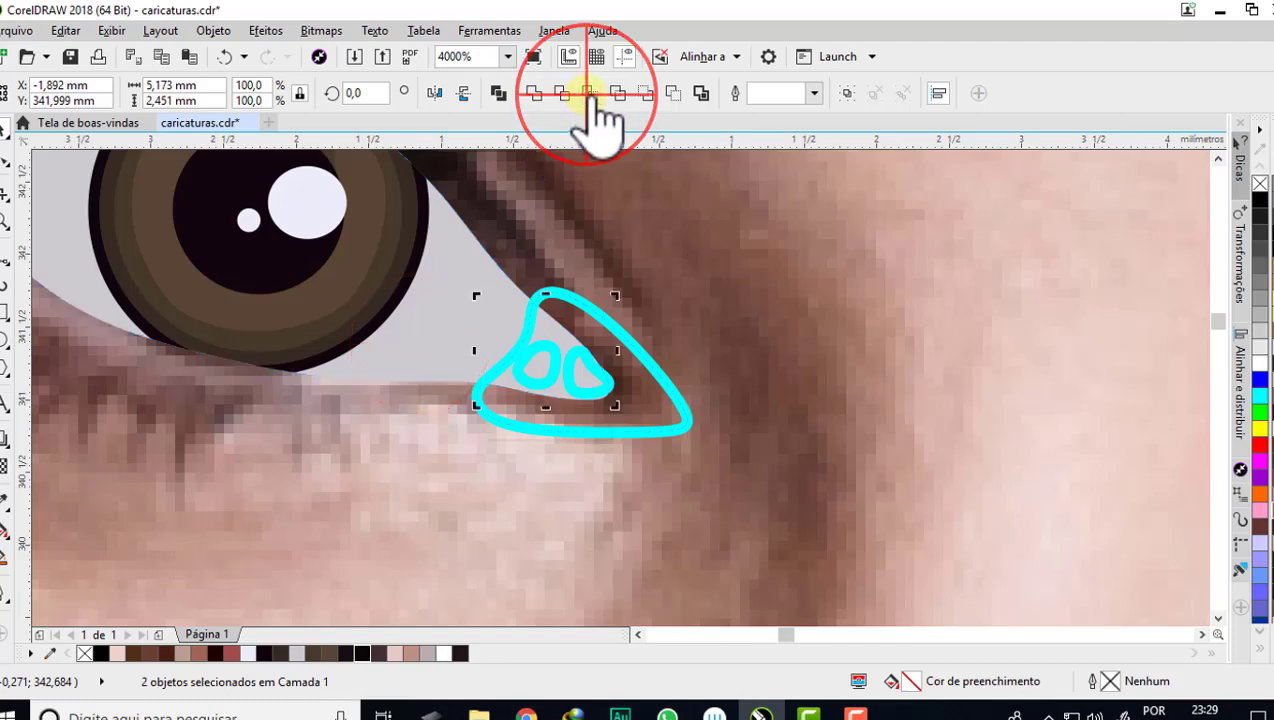
- Fill the new inner-corner shape pinkish brown and clear the leftover cyan outline
scroll(540, 355, "up", 2)
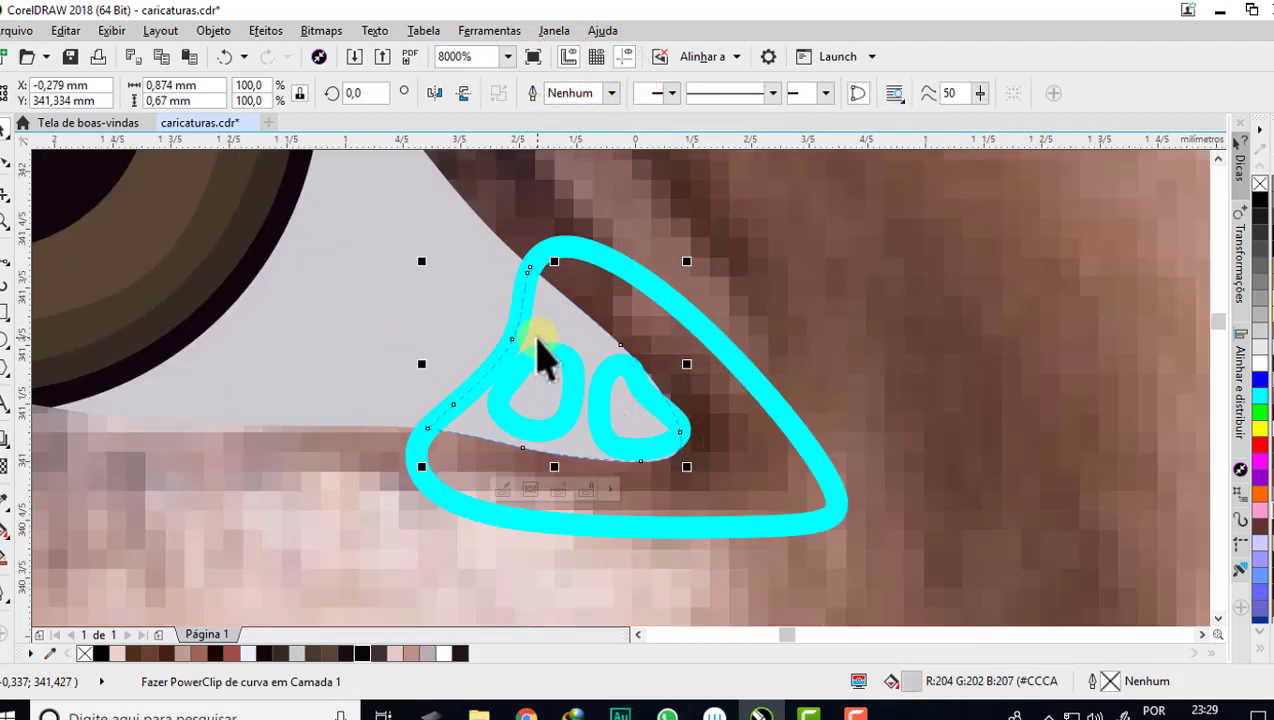
left_click(411, 653)
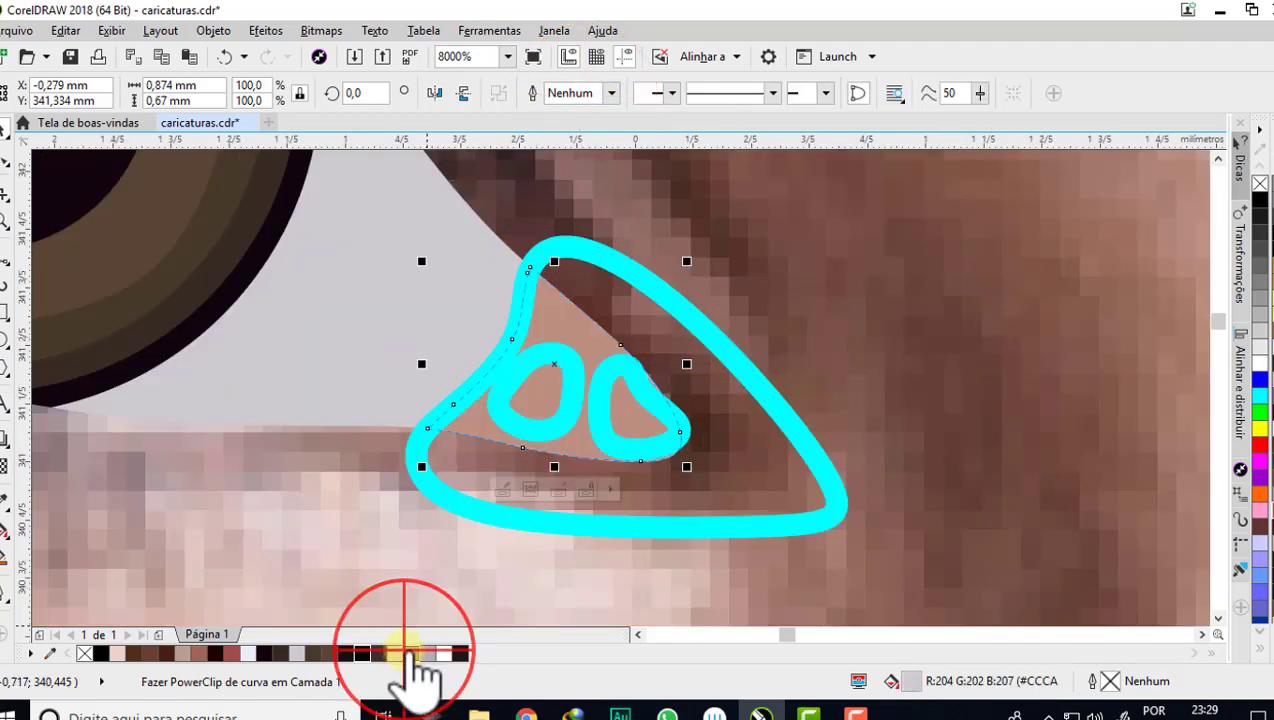
scroll(562, 340, "up", 2)
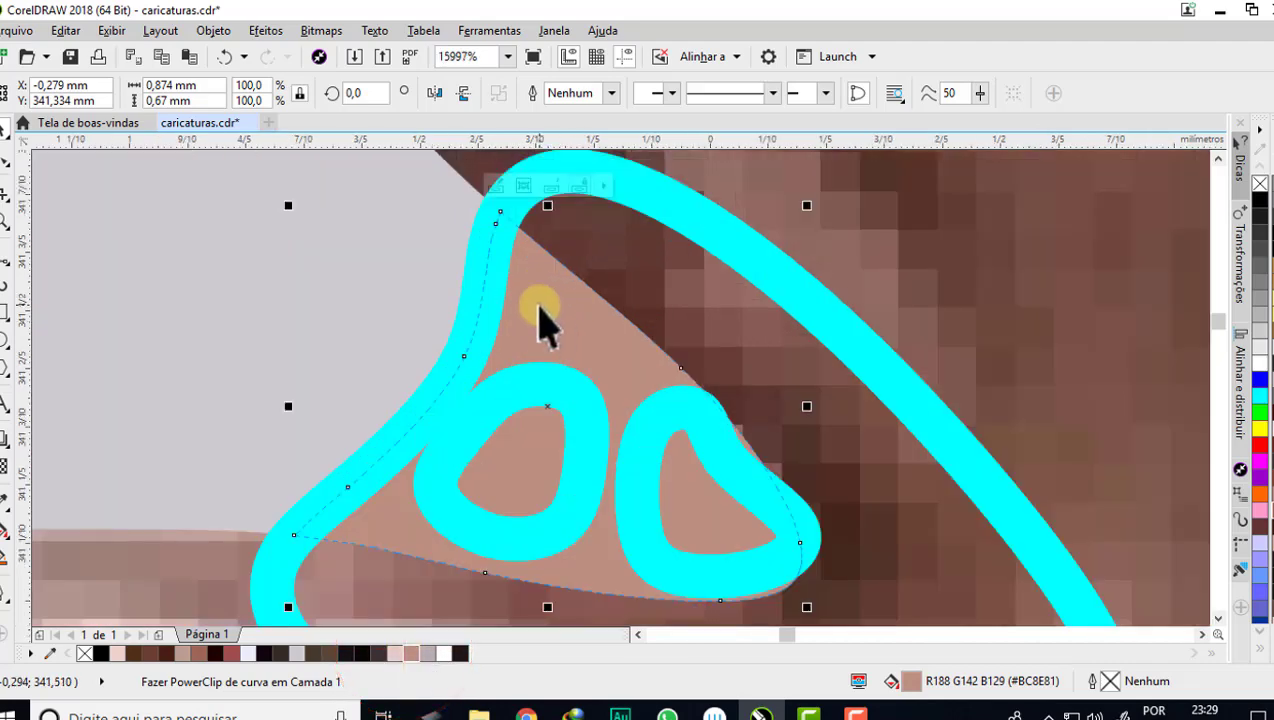
scroll(538, 318, "down", 4)
left_click_drag(651, 364, 886, 398)
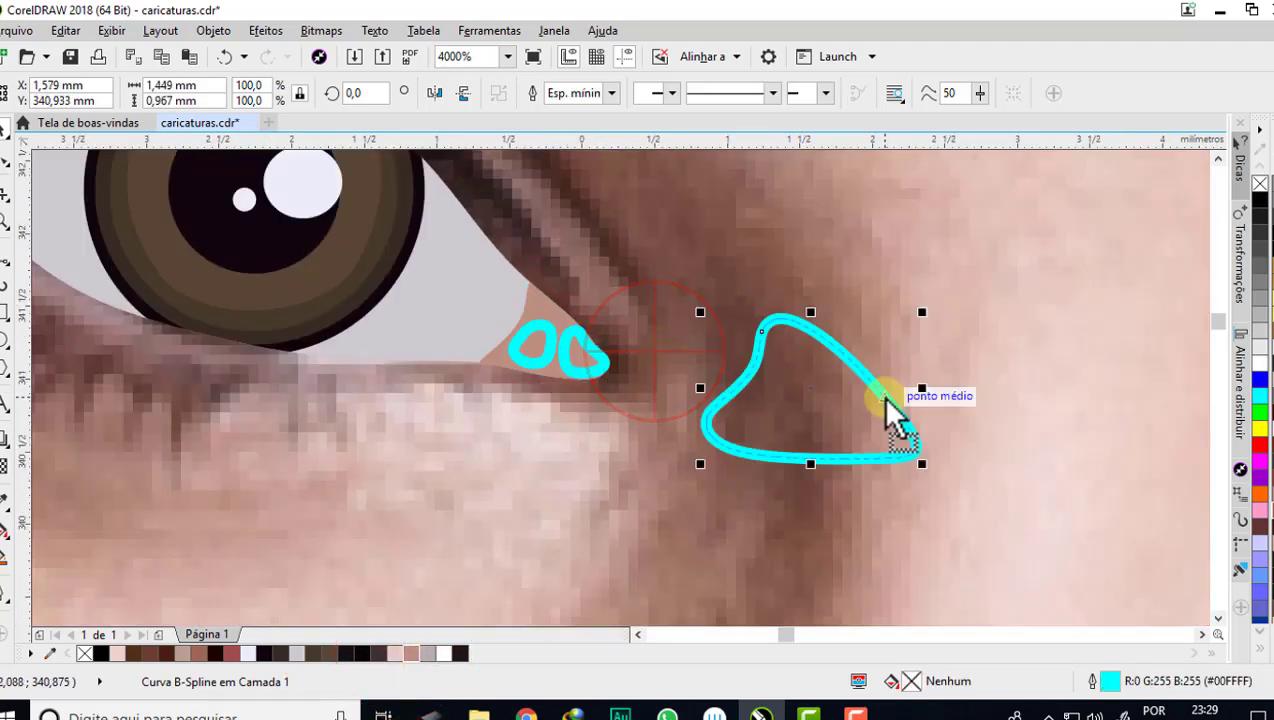
key("ctrl+z")
key("Escape")
scroll(560, 358, "up", 1)
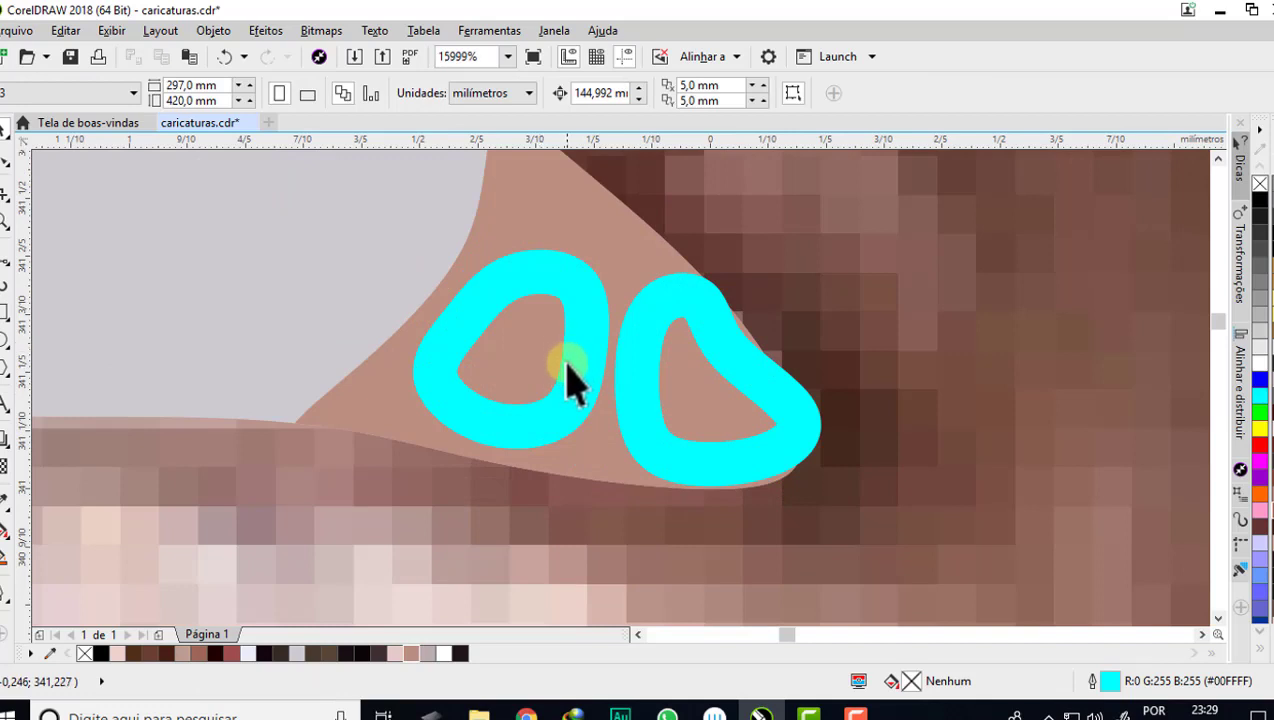
- Fill both small loops light pink and remove their cyan outlines
left_click(558, 360)
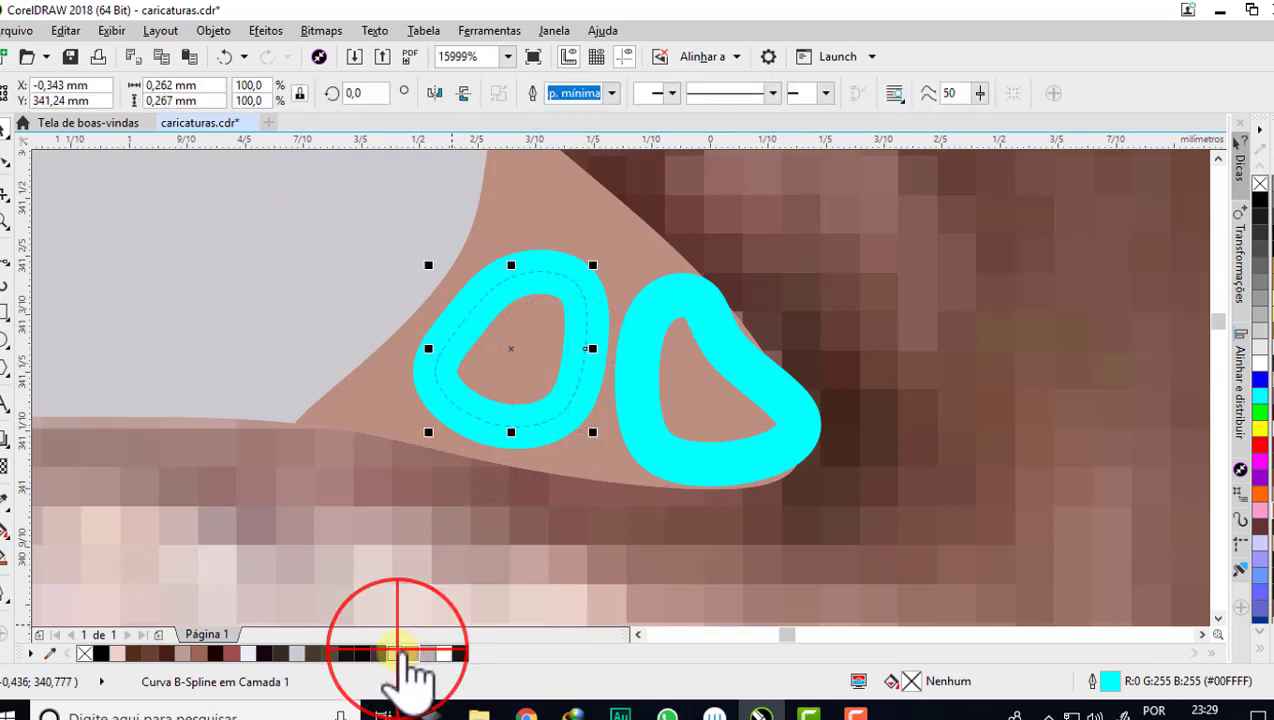
left_click(400, 652)
left_click(683, 470)
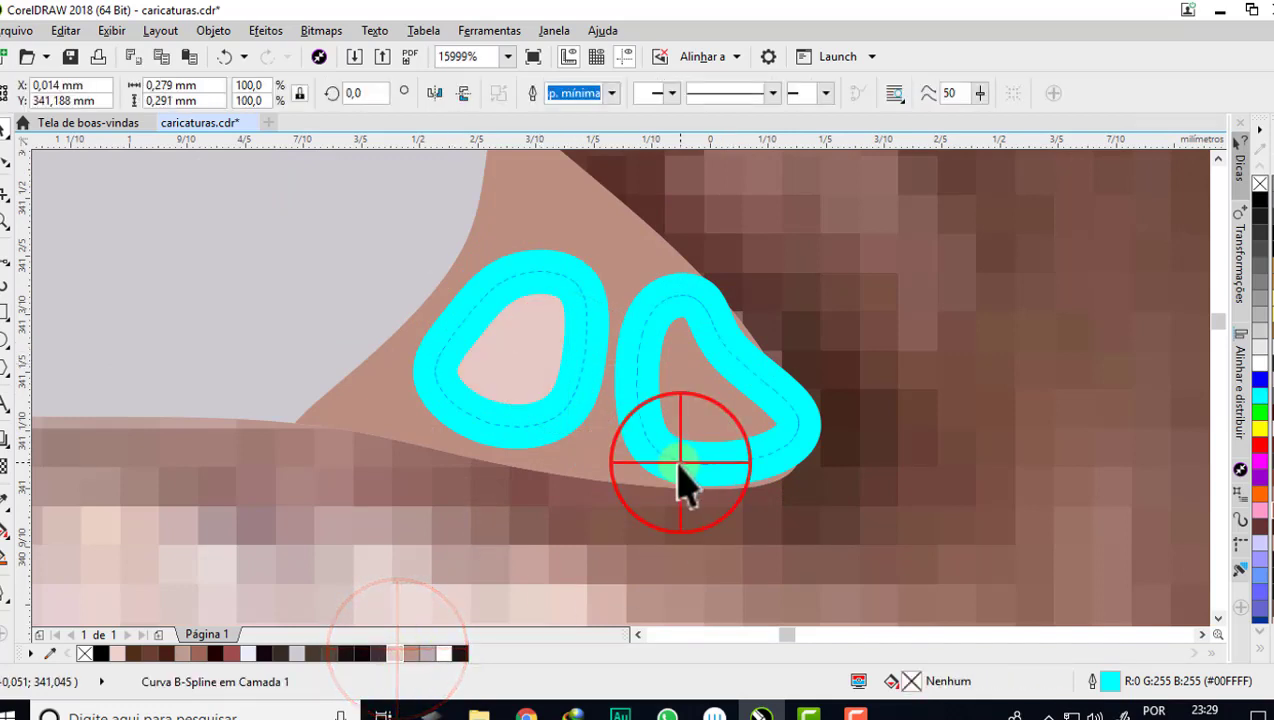
left_click(400, 652)
right_click(1258, 185)
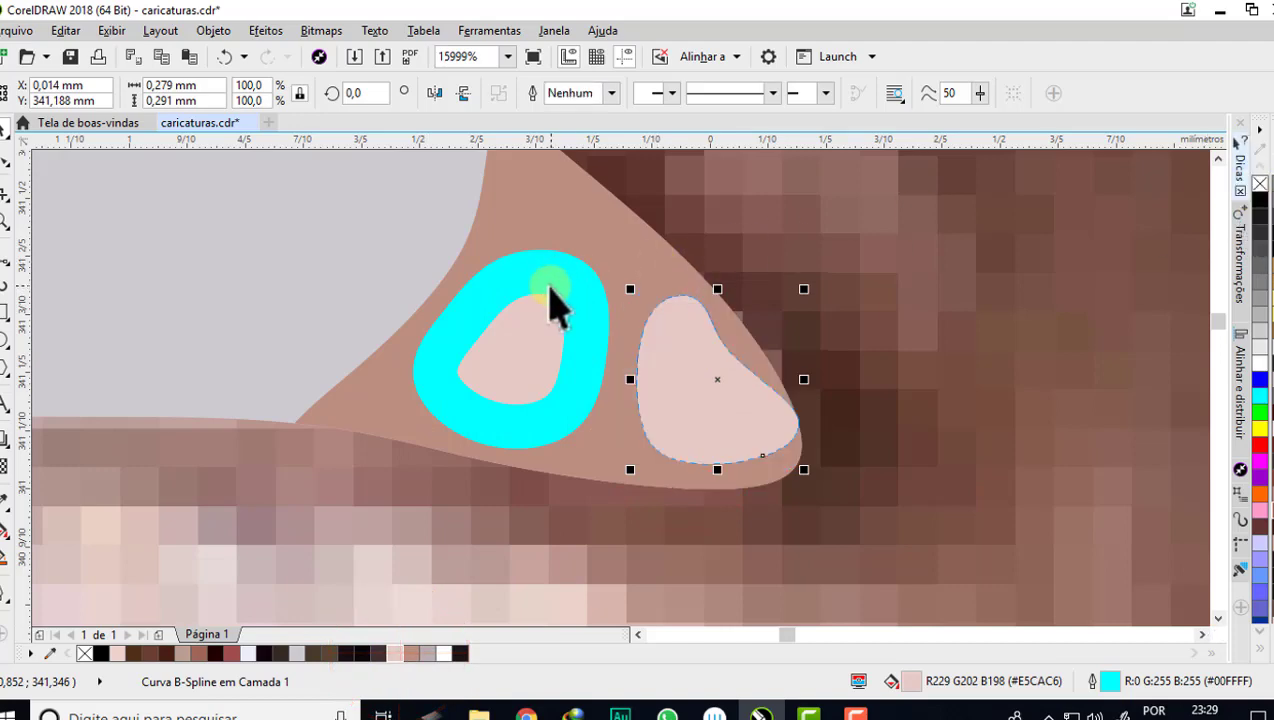
left_click(555, 292)
right_click(1258, 185)
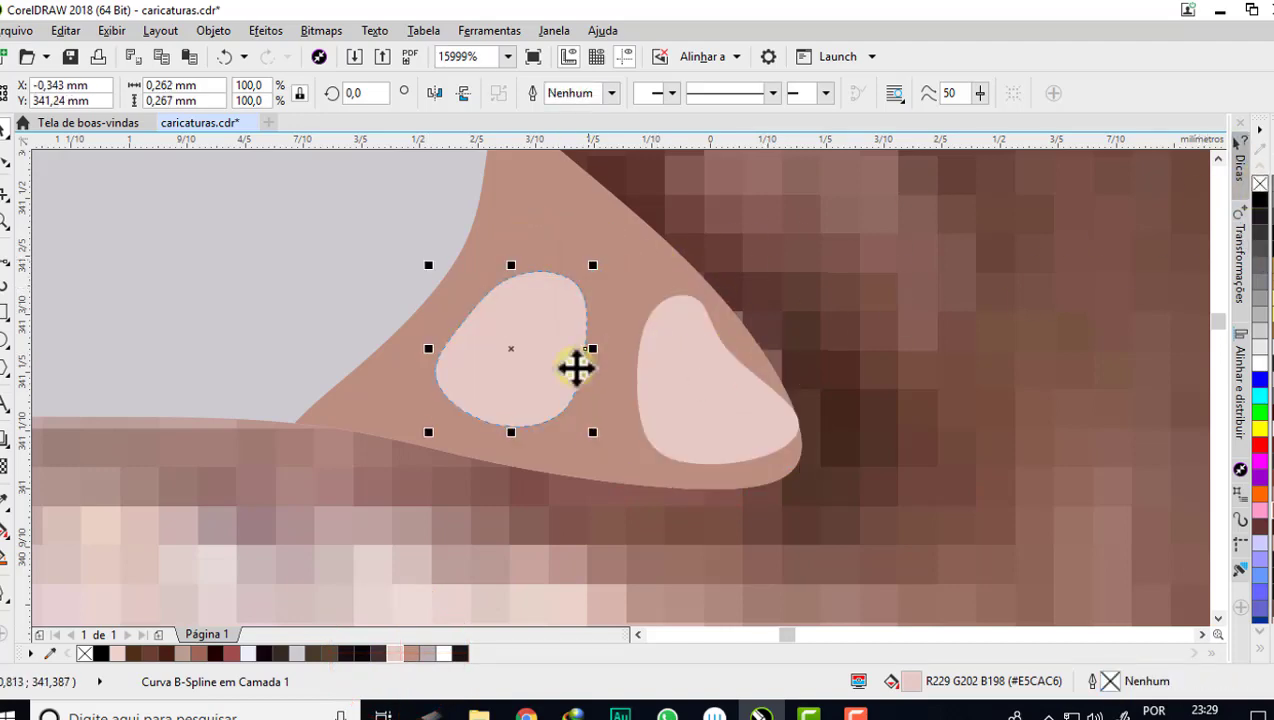
scroll(574, 367, "down", 3)
- PowerClip the inner-corner shape and both pink spots inside the eye white
left_click_drag(560, 313, 561, 318)
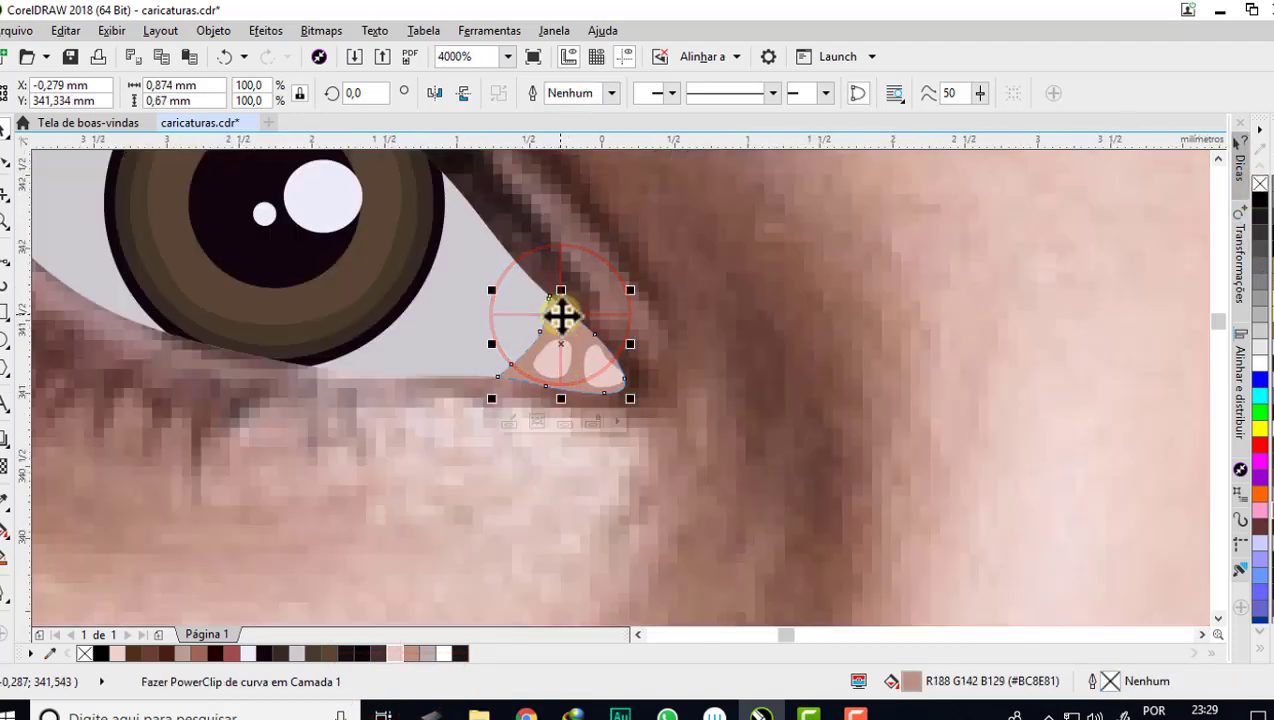
right_click(561, 316)
left_click(628, 94)
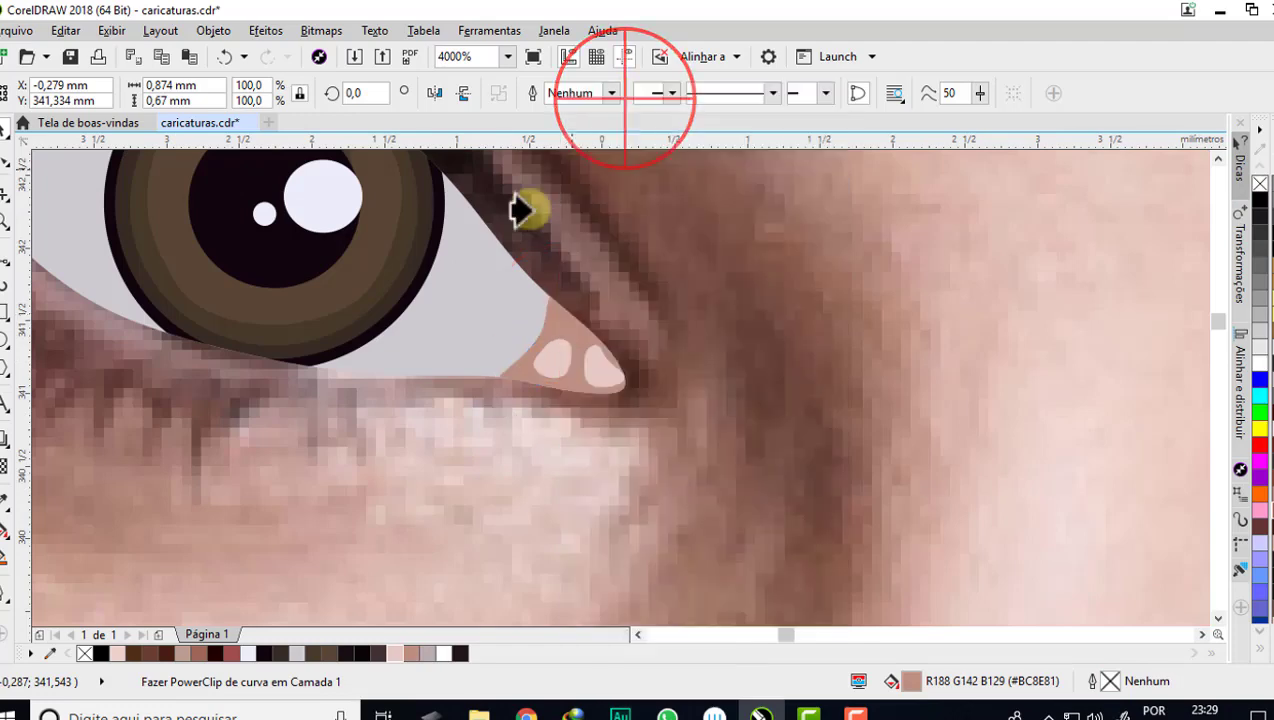
left_click(458, 277)
left_click(556, 358)
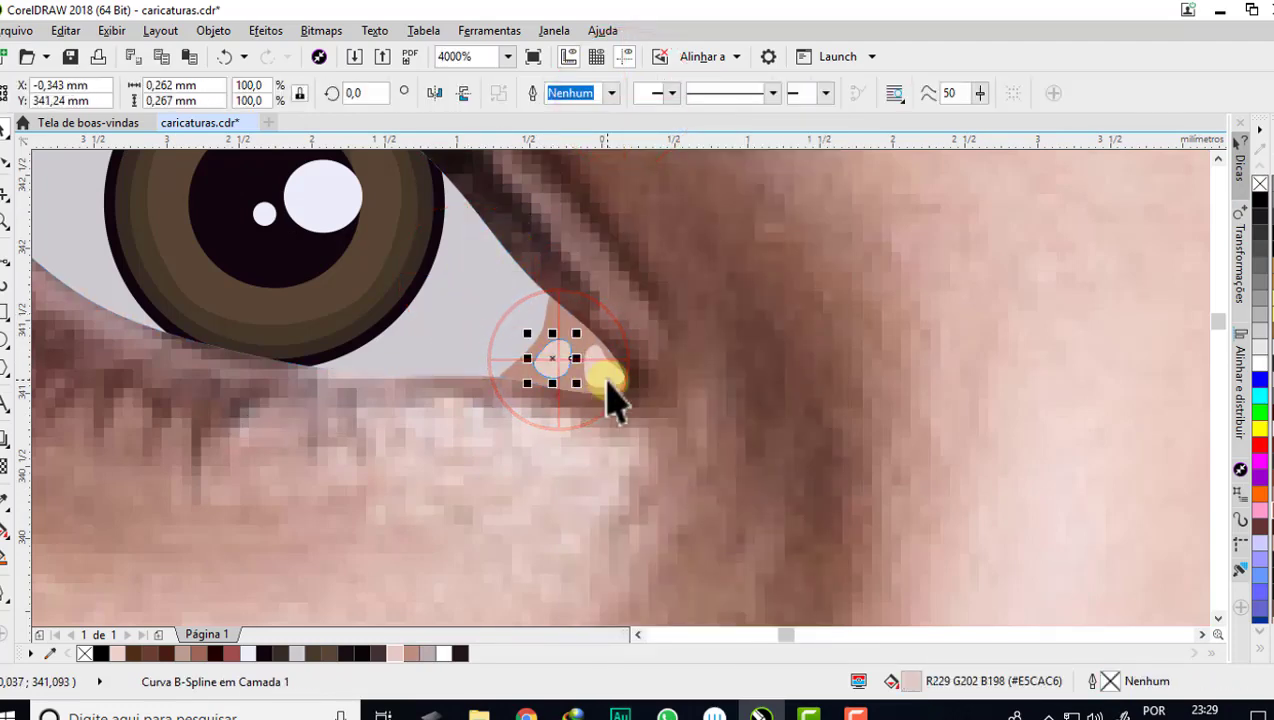
left_click(603, 375, "shift")
right_click(608, 376)
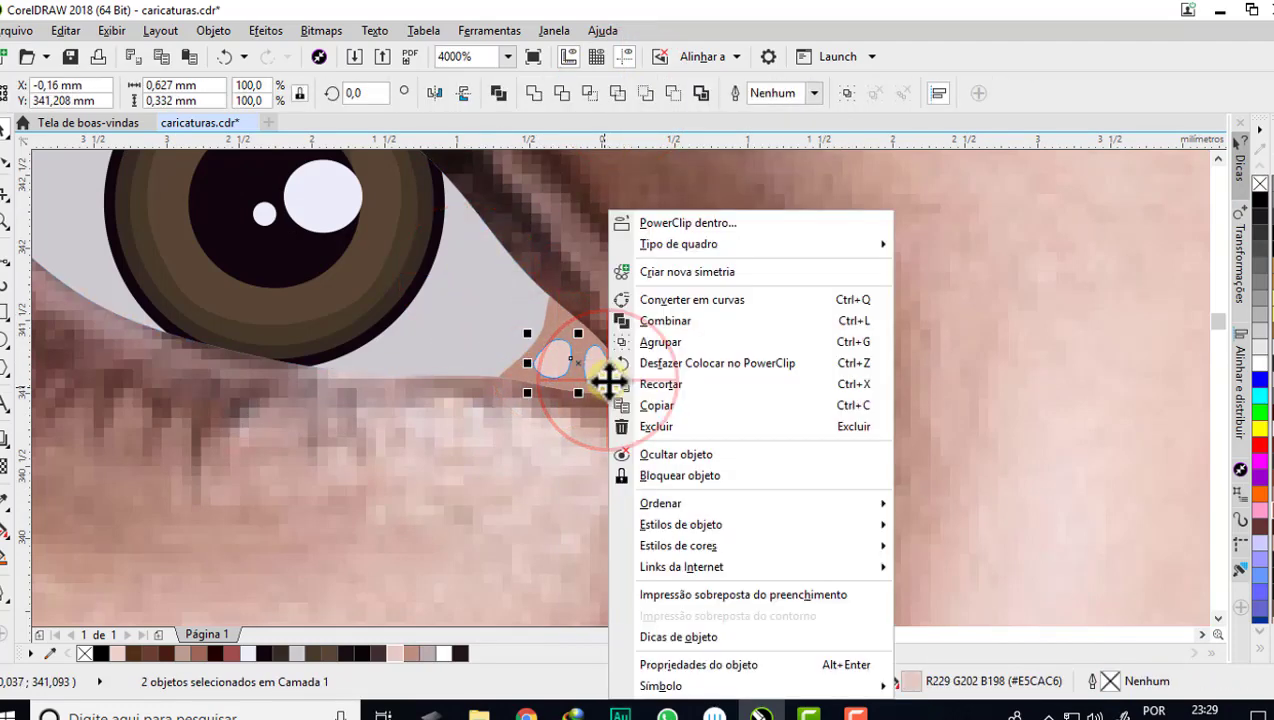
left_click(700, 223)
left_click(562, 330)
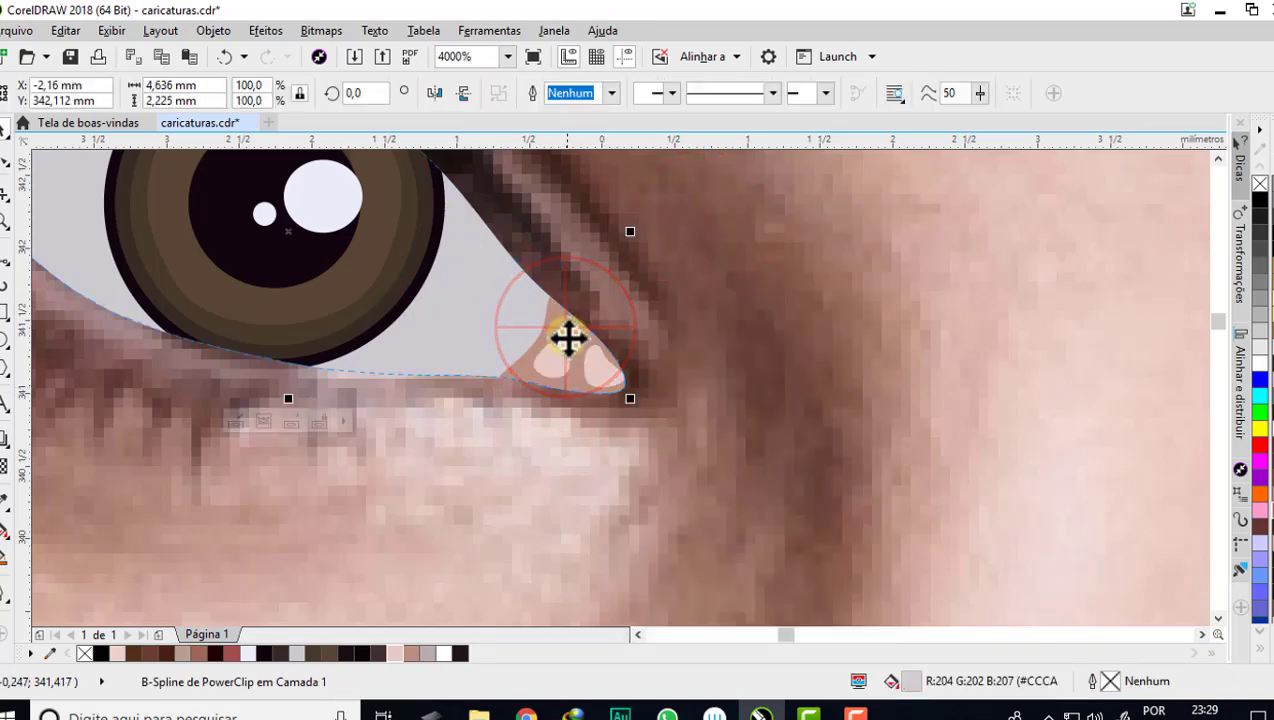
scroll(640, 385, "down", 2)
key("Escape")
scroll(520, 325, "down", 2)
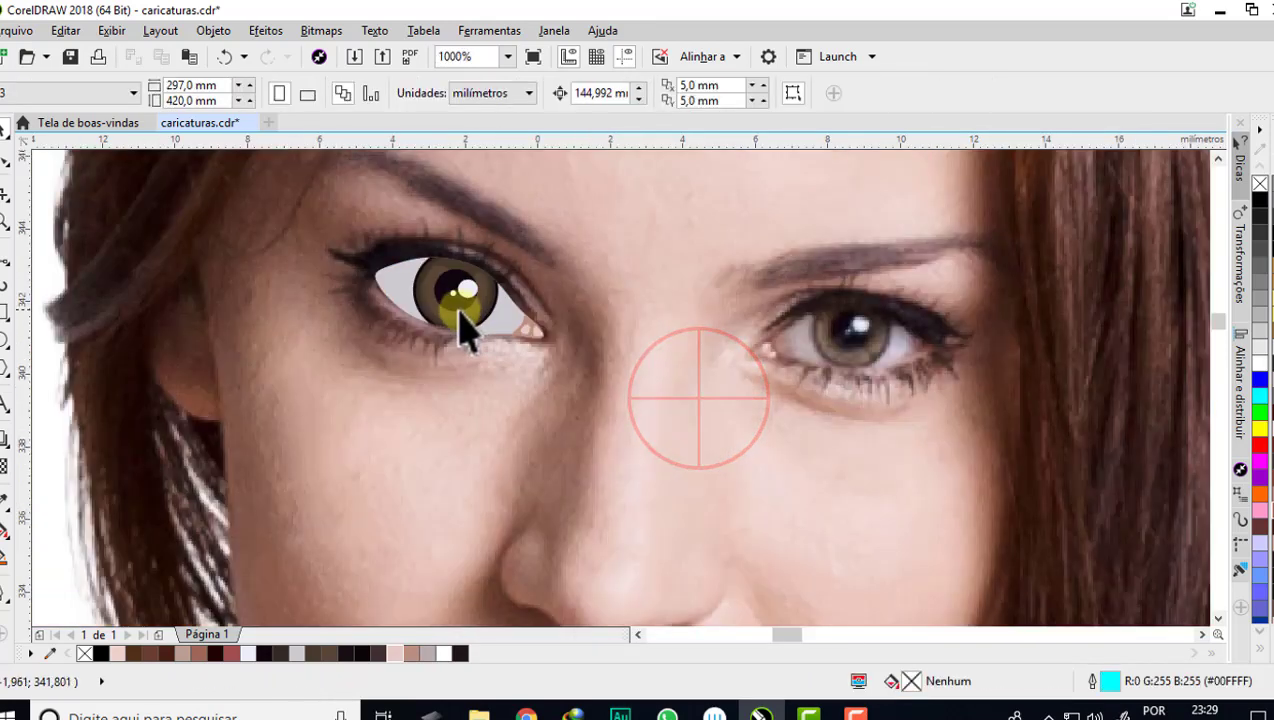
scroll(415, 335, "up", 2)
- Give the eye white a linear gradient fill with a grey start node at the corner
left_click(333, 250)
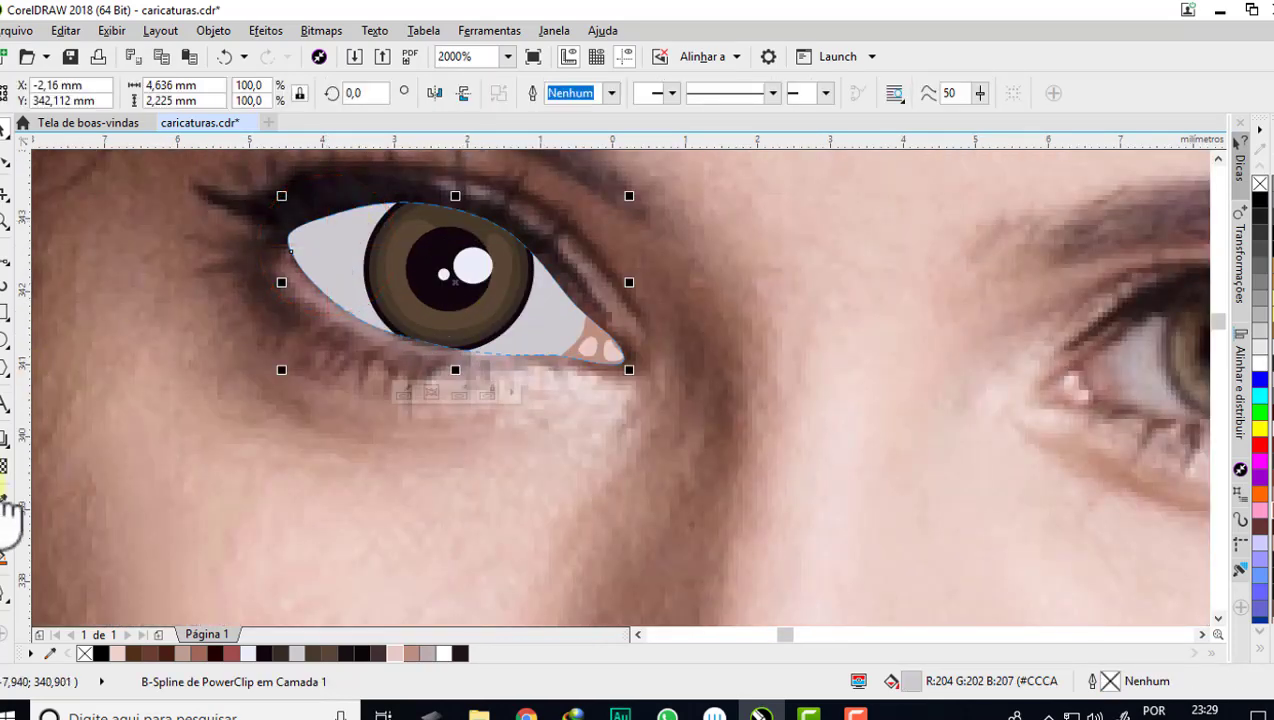
left_click(8, 530)
left_click_drag(330, 250, 563, 335)
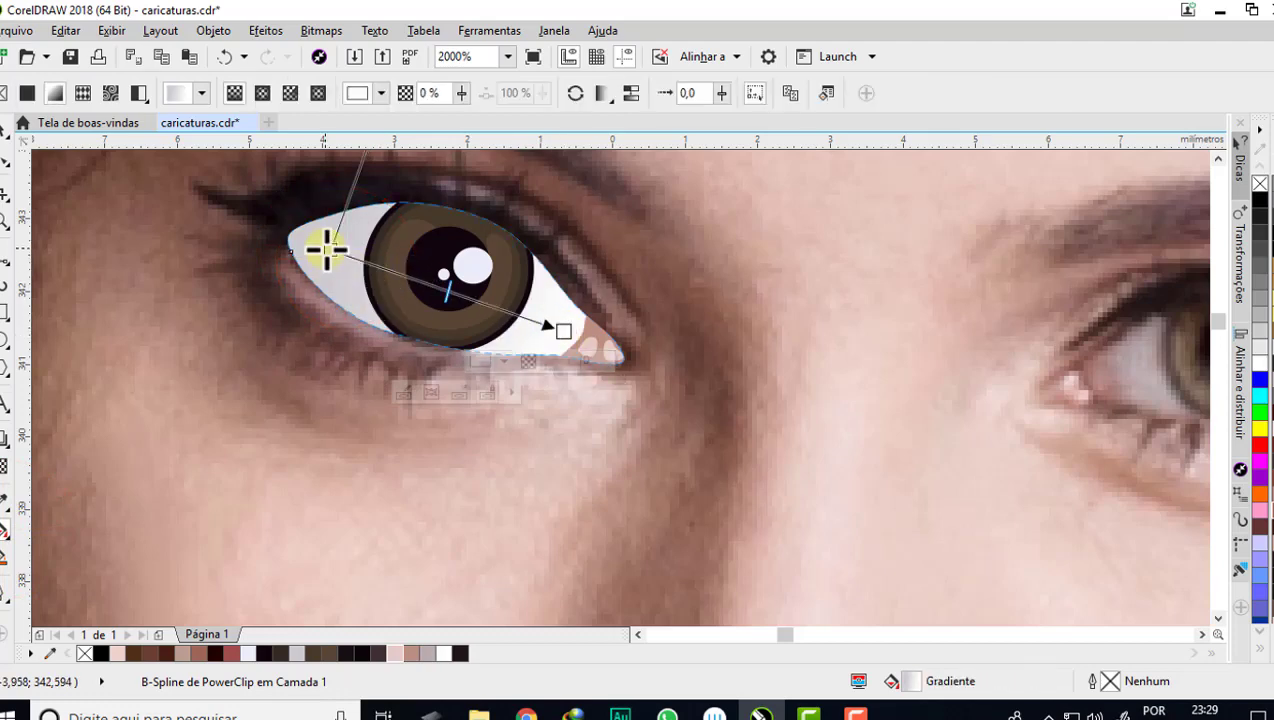
scroll(330, 250, "up", 1)
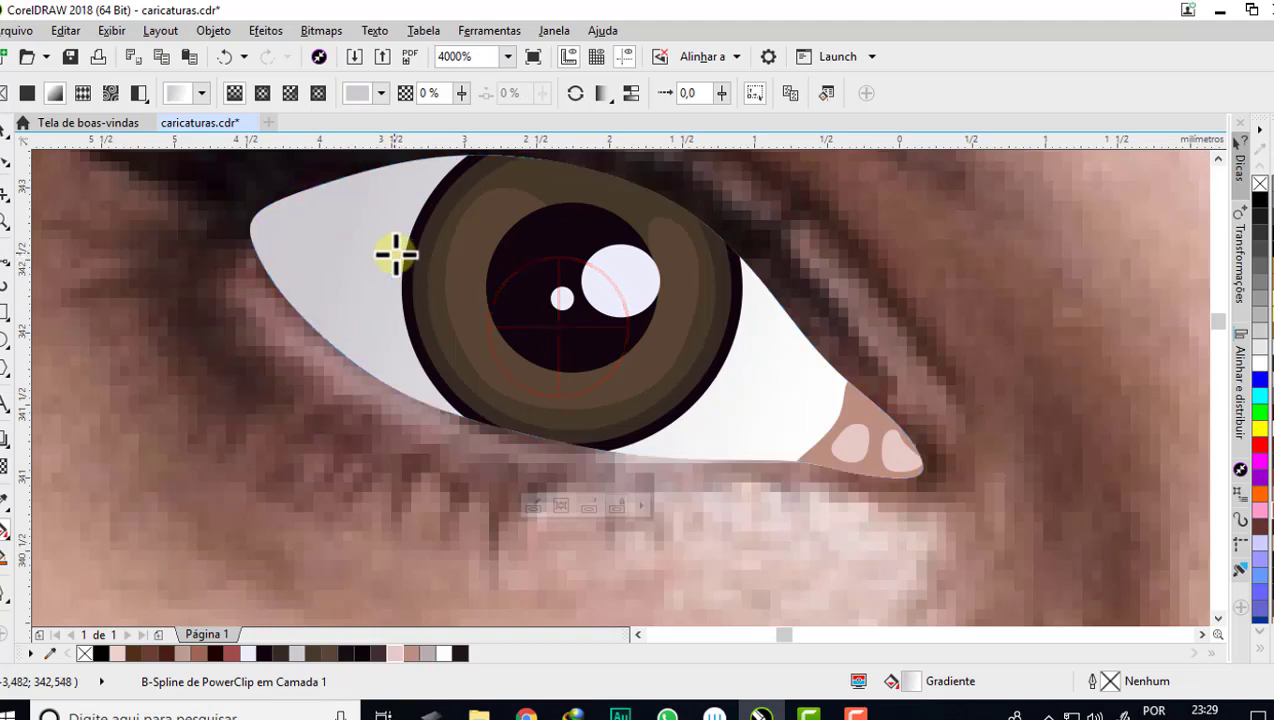
left_click(397, 255)
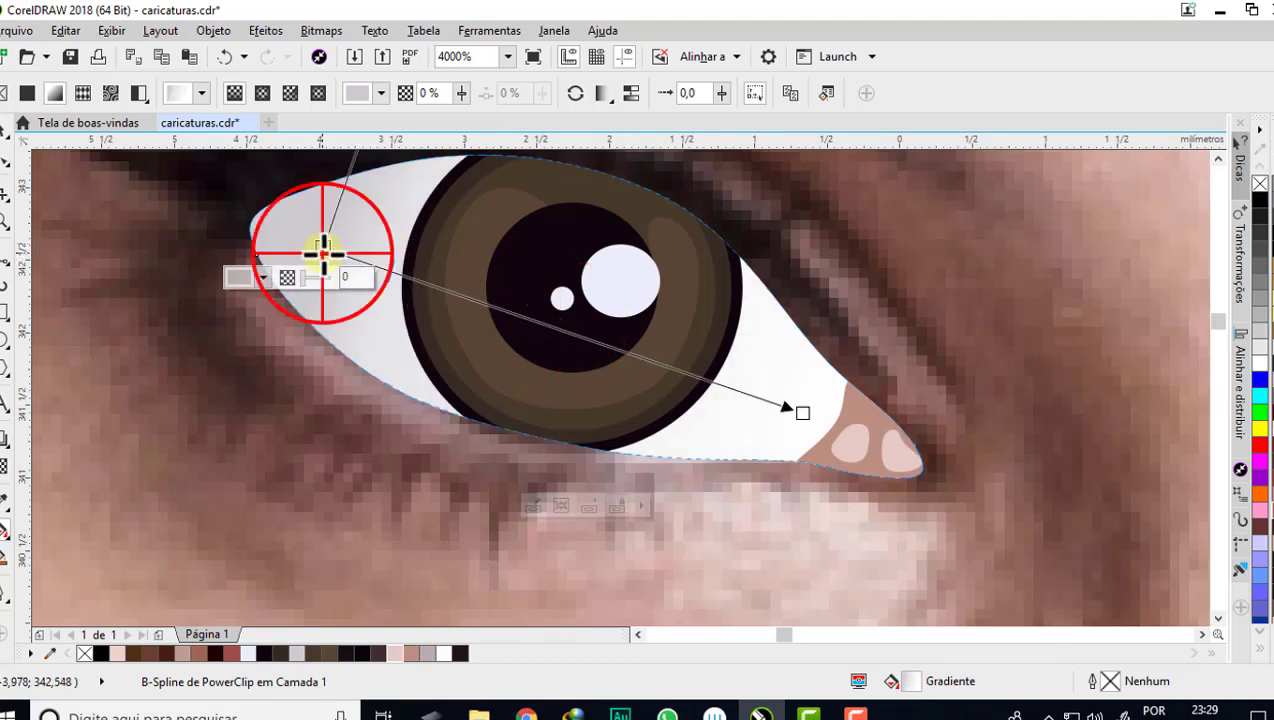
left_click_drag(384, 653, 340, 465)
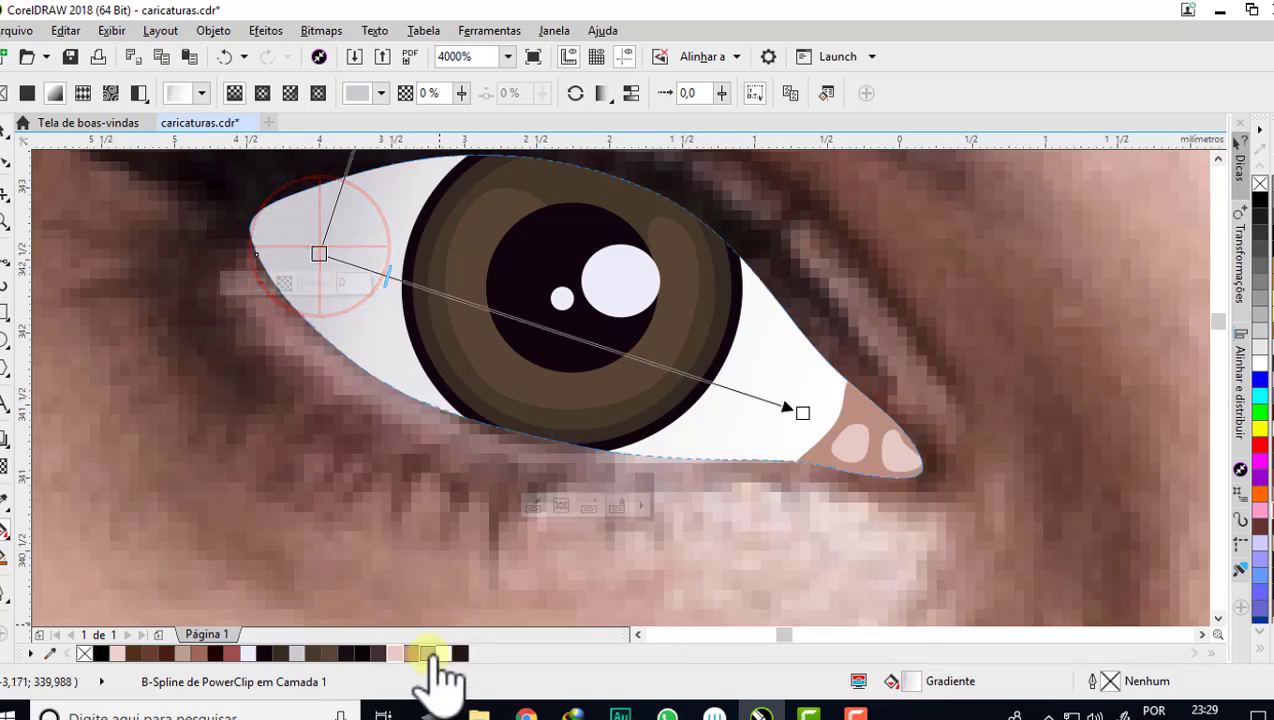
mouse_move(430, 653)
left_mouse_down()
mouse_move(322, 252)
mouse_move(308, 242)
left_mouse_up()
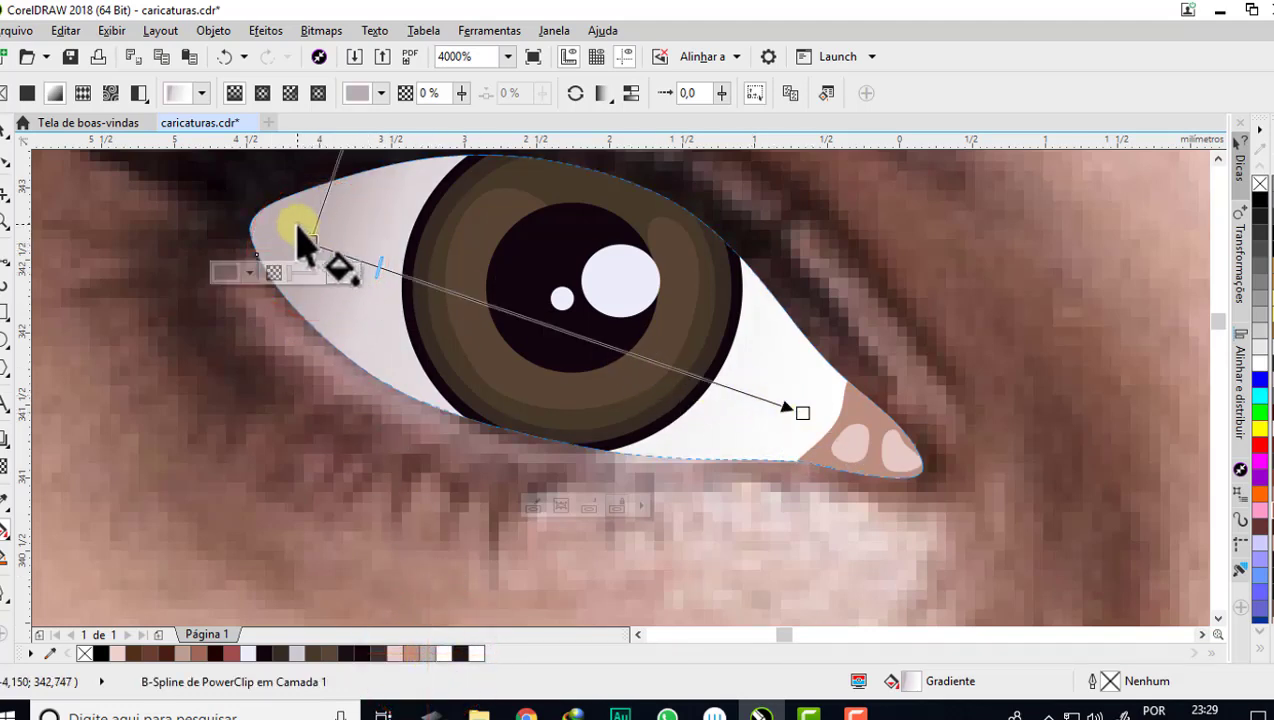
- Colour the gradient's tip node grey, shift the midpoint toward the iris, and pull the end node inward
left_click(804, 411)
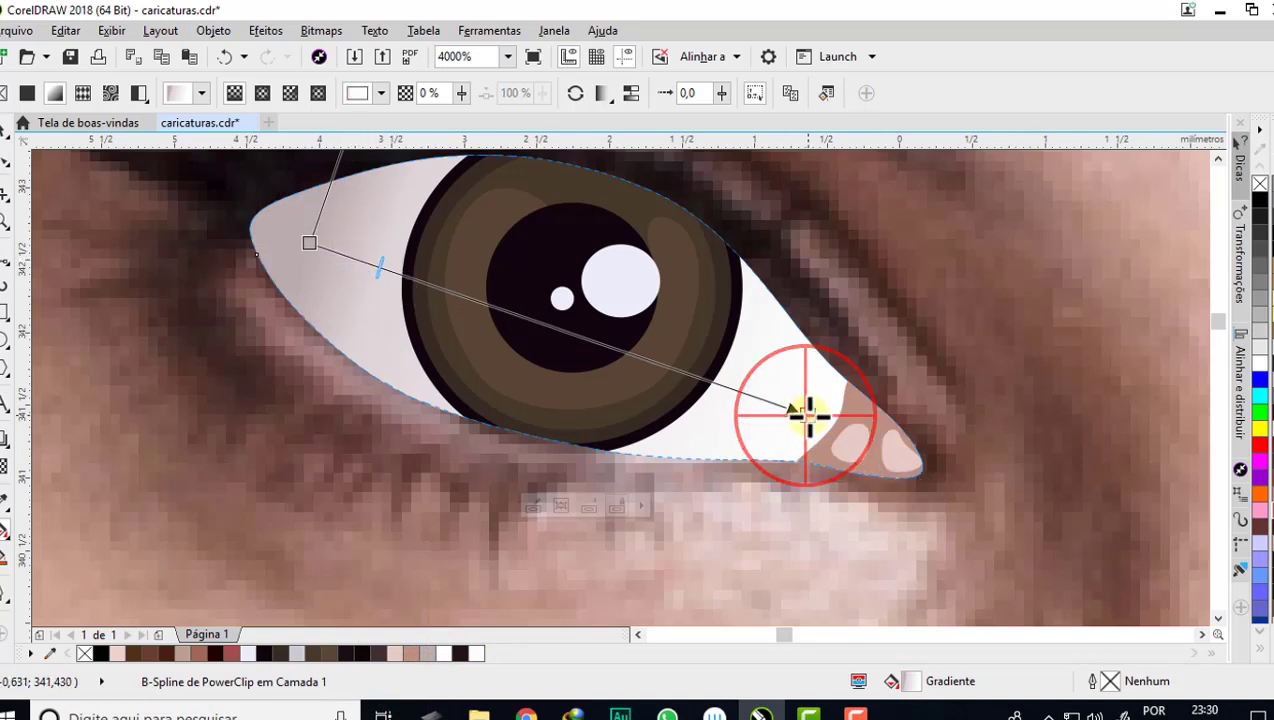
left_click_drag(1258, 365, 743, 400)
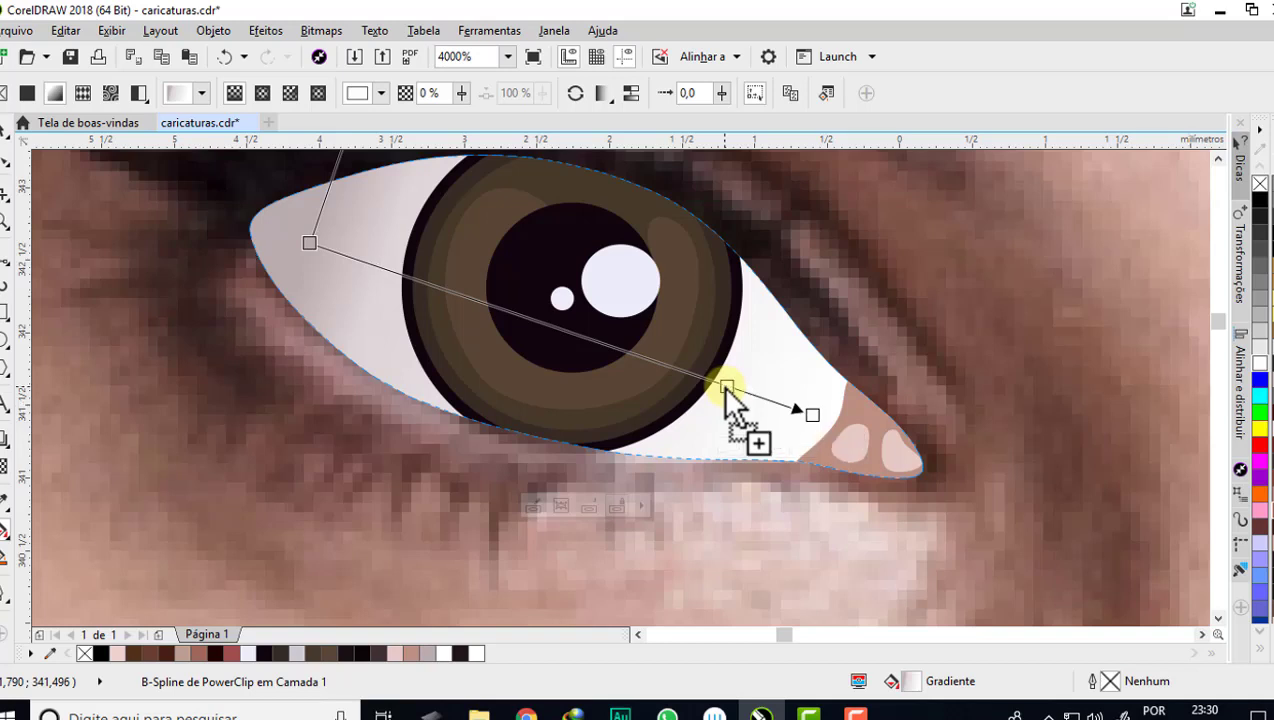
left_click(812, 414)
left_click(816, 412)
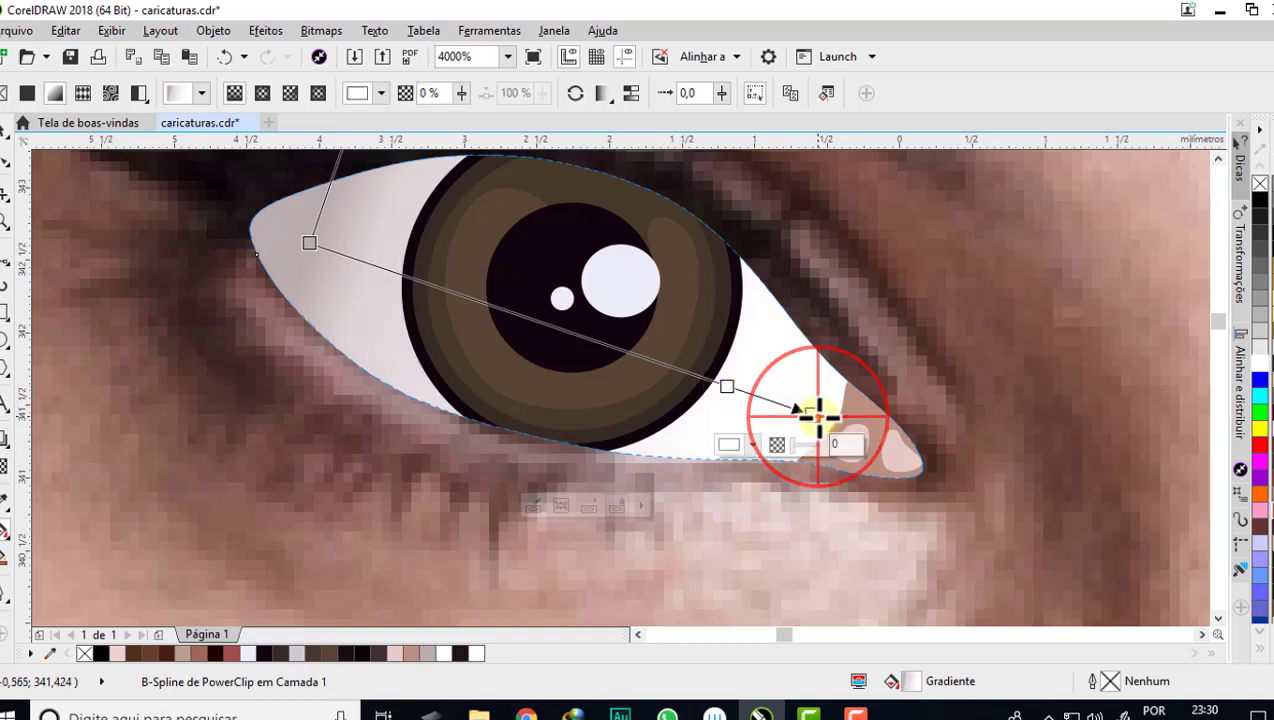
left_click(428, 652)
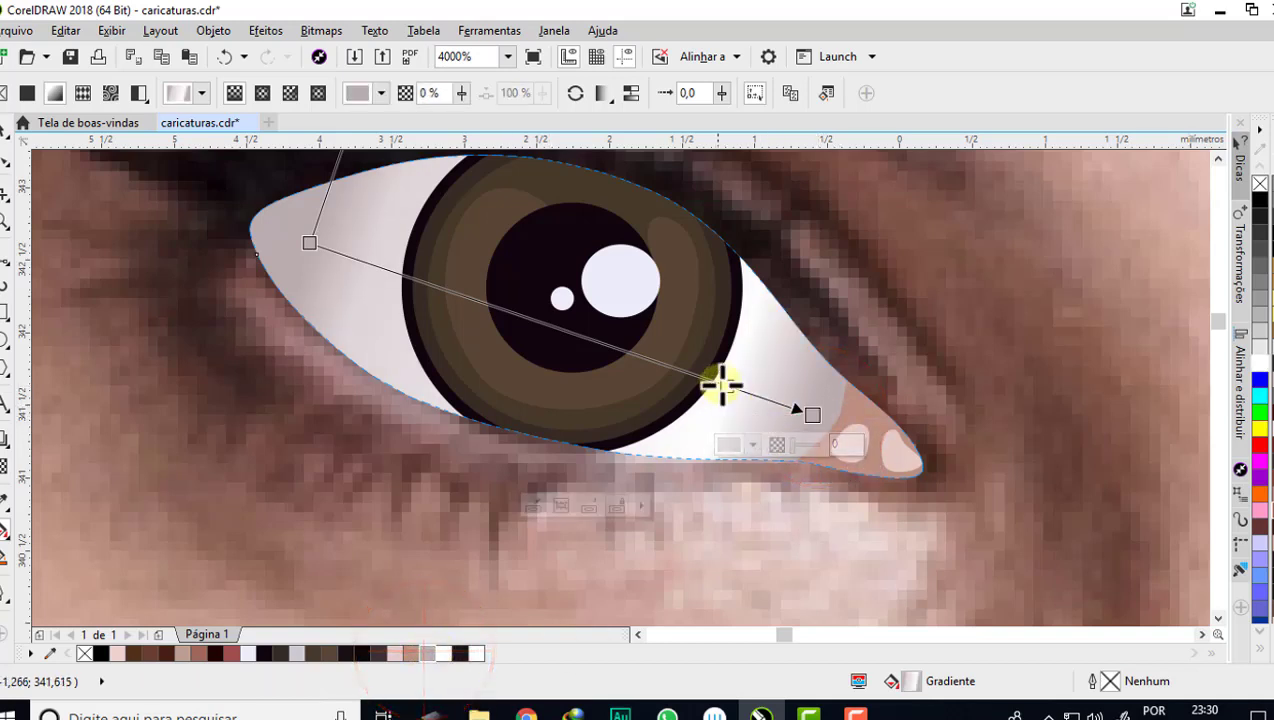
left_click_drag(725, 385, 706, 378)
left_click_drag(812, 414, 797, 410)
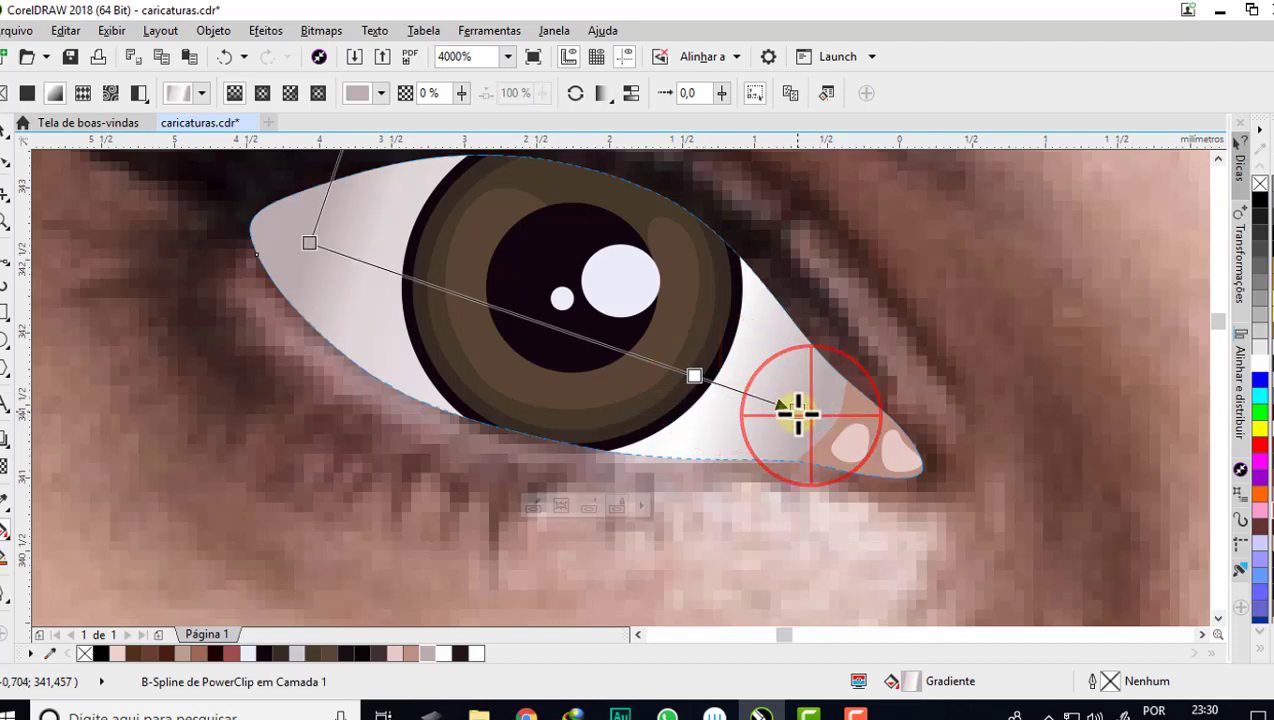
left_click(312, 244)
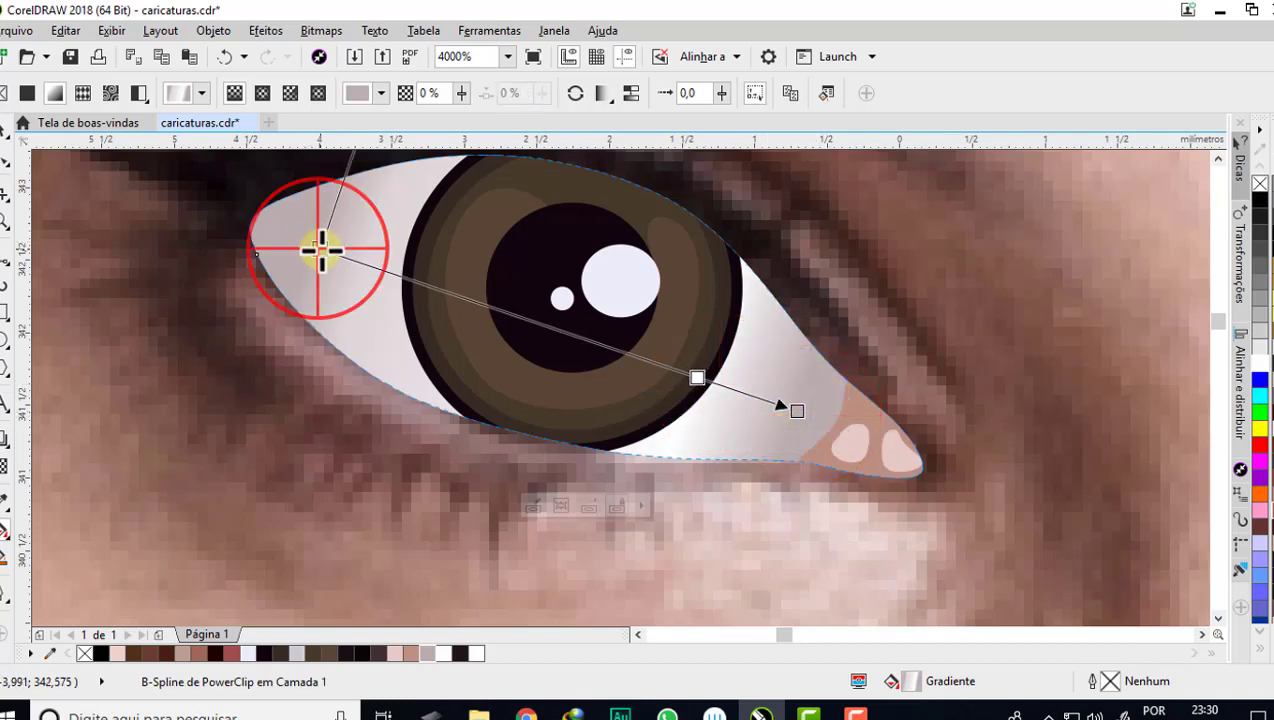
scroll(540, 370, "down", 2)
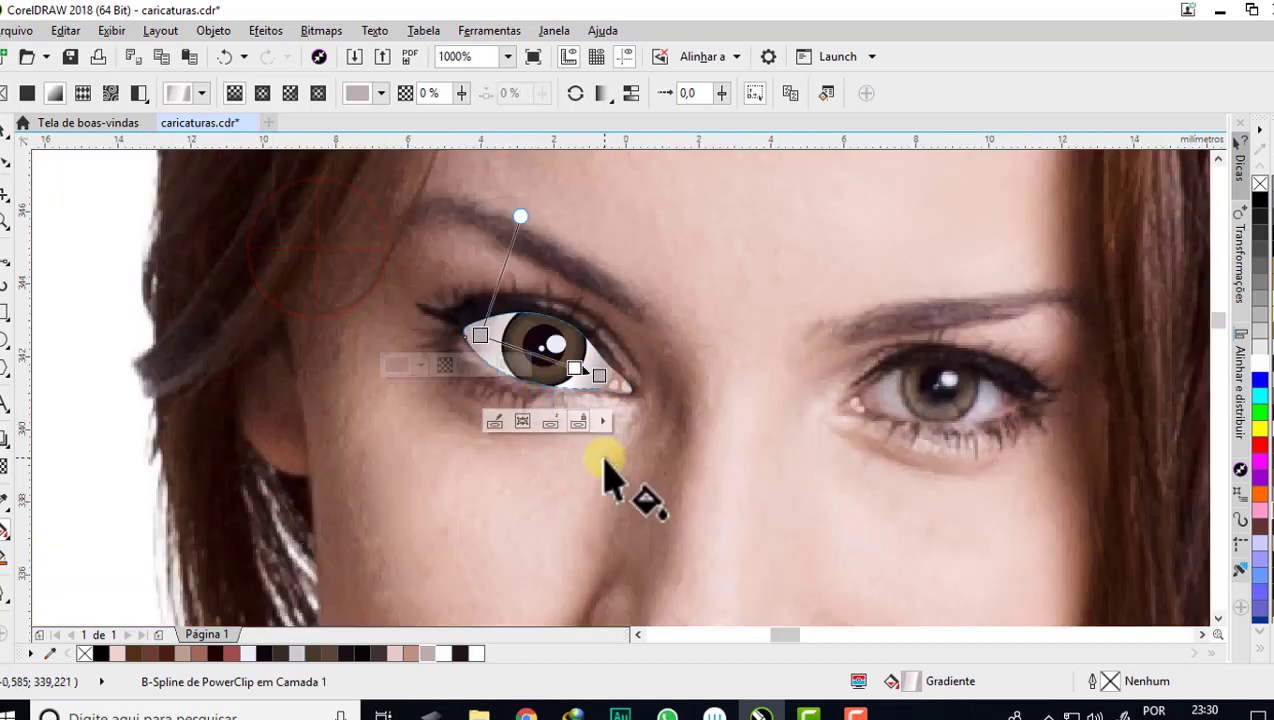
- Marquee-select the left eye's shapes with the Pick tool to inspect them, then deselect
left_click(10, 140)
left_click_drag(392, 224, 665, 515)
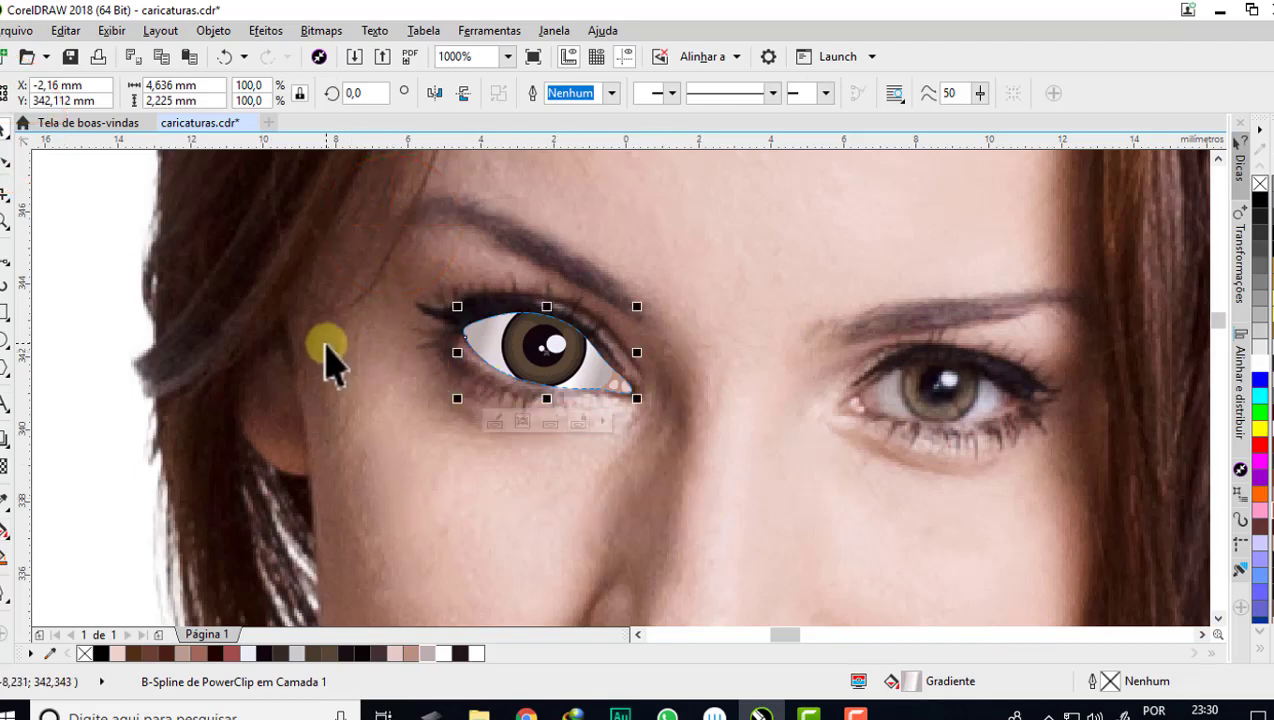
scroll(330, 360, "down", 2)
scroll(489, 364, "down", 3)
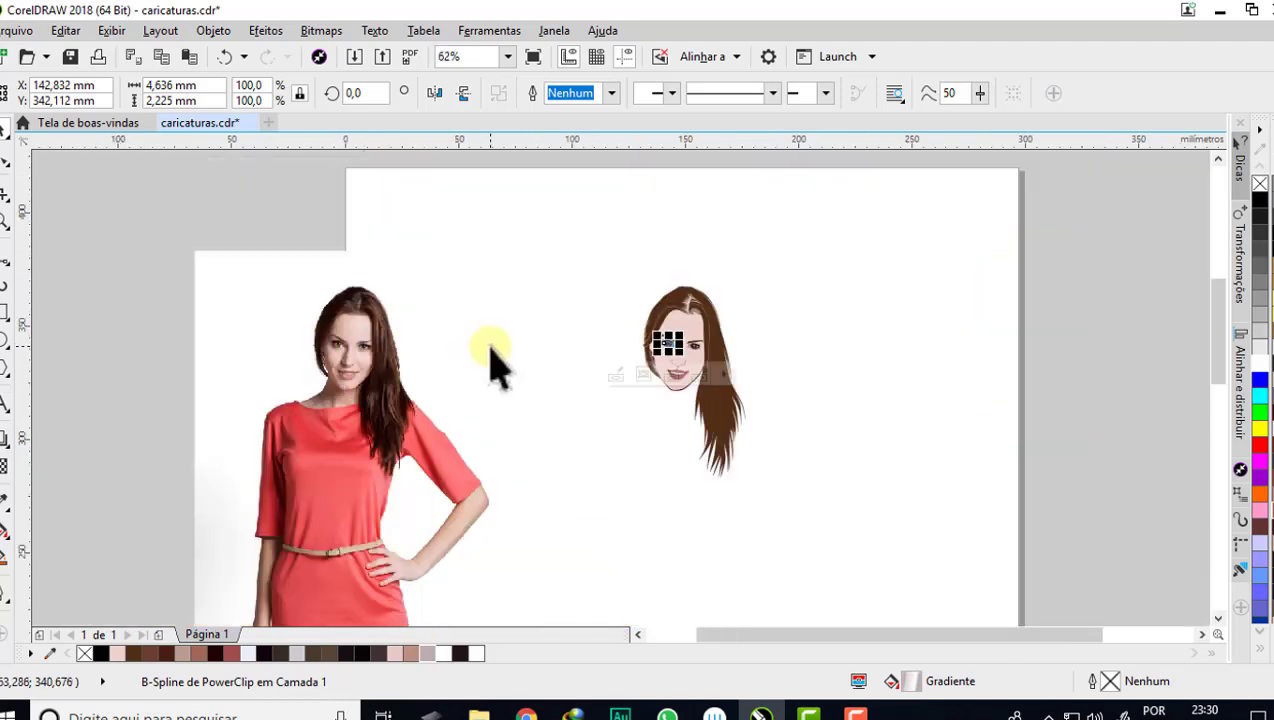
scroll(672, 361, "up", 3)
scroll(680, 355, "up", 1)
left_click(290, 274)
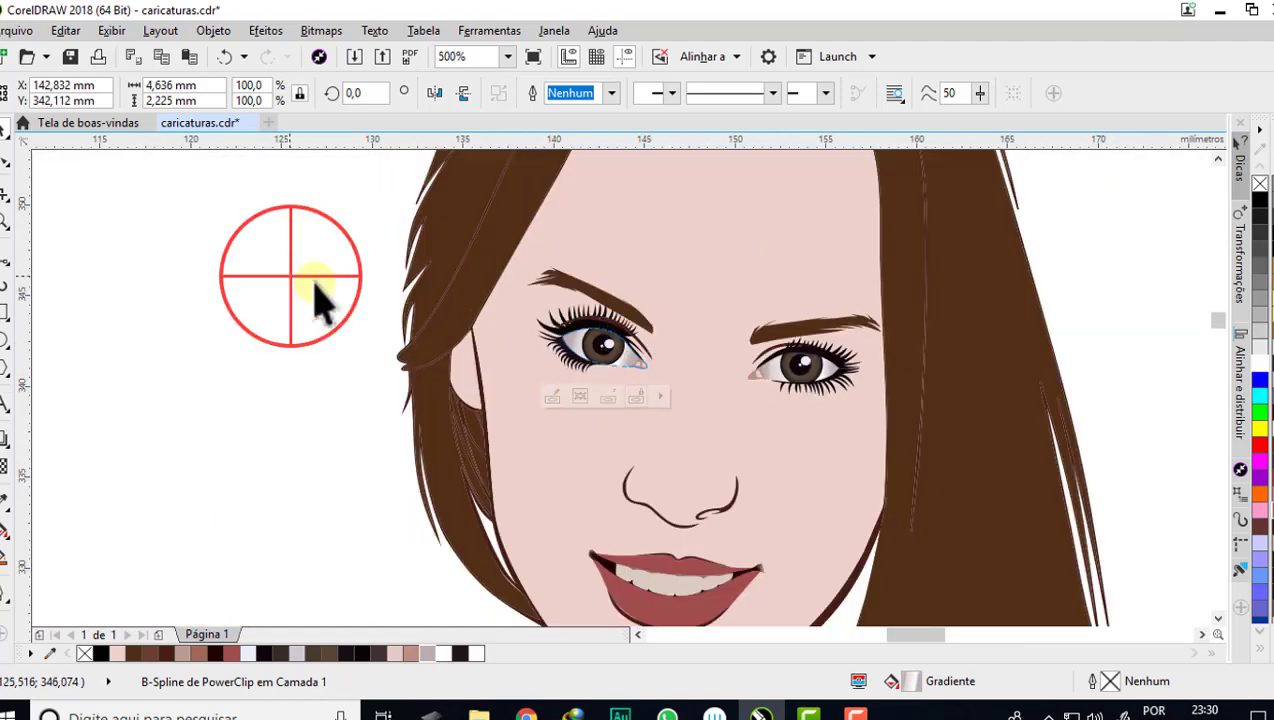
scroll(643, 355, "up", 1)
scroll(640, 355, "down", 1)
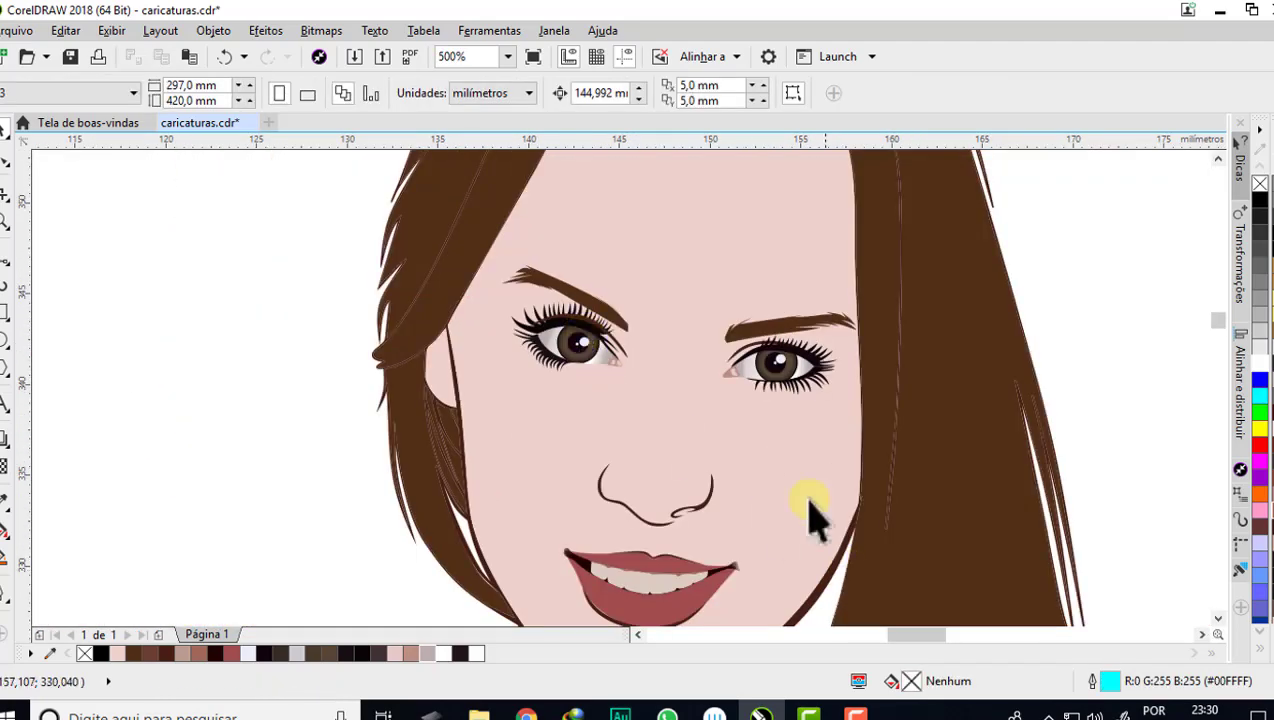
scroll(580, 335, "up", 2)
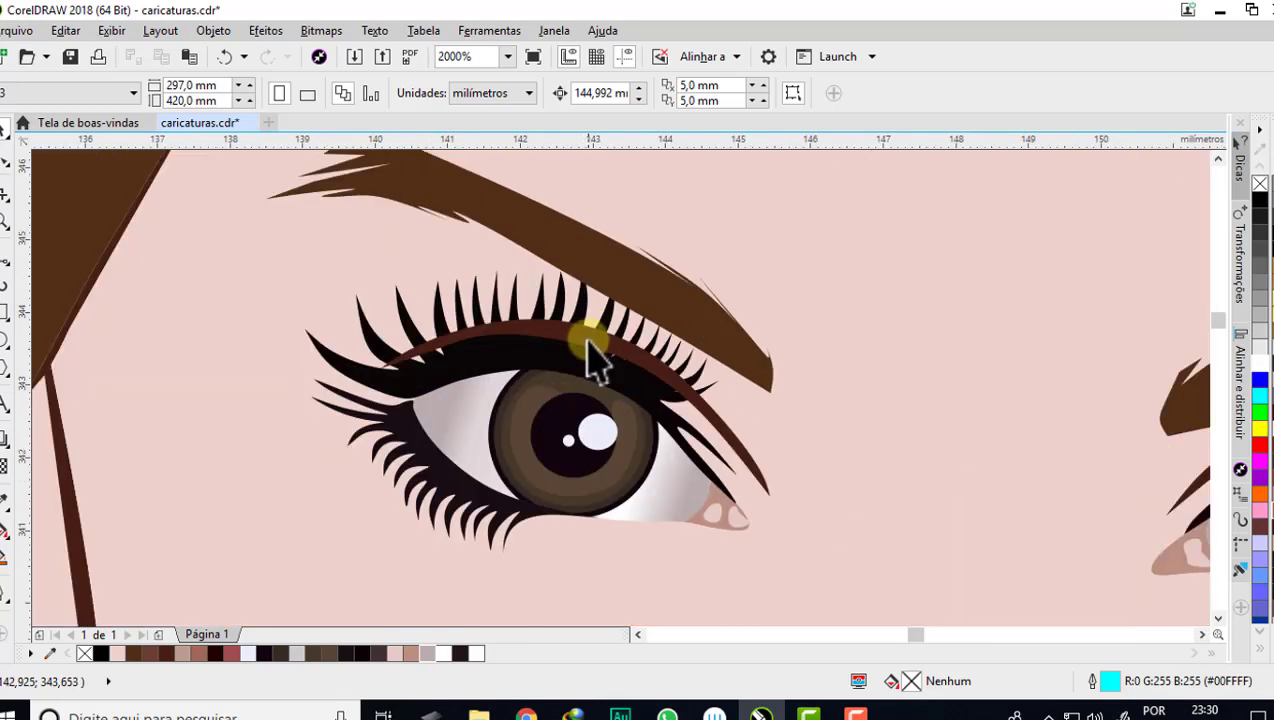
- Restack the upper eyelid line in front of the lash shape using Order > In Front Of
left_click(585, 340)
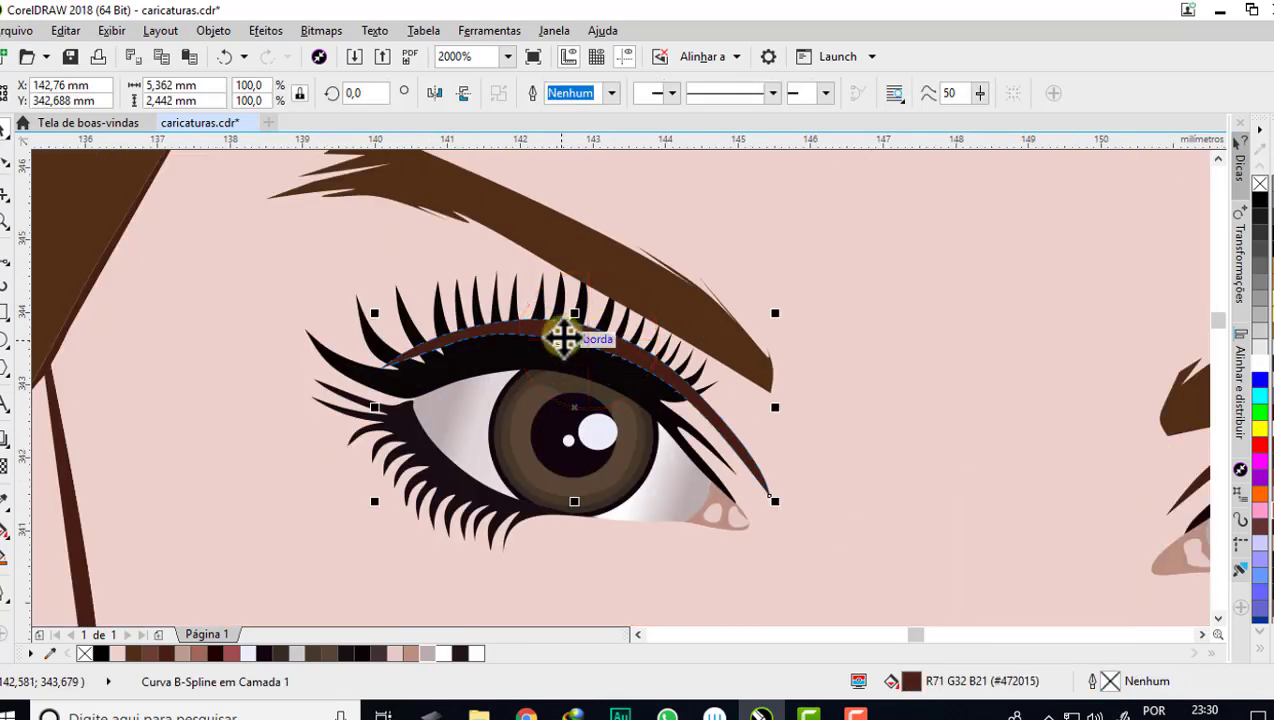
right_click(563, 338)
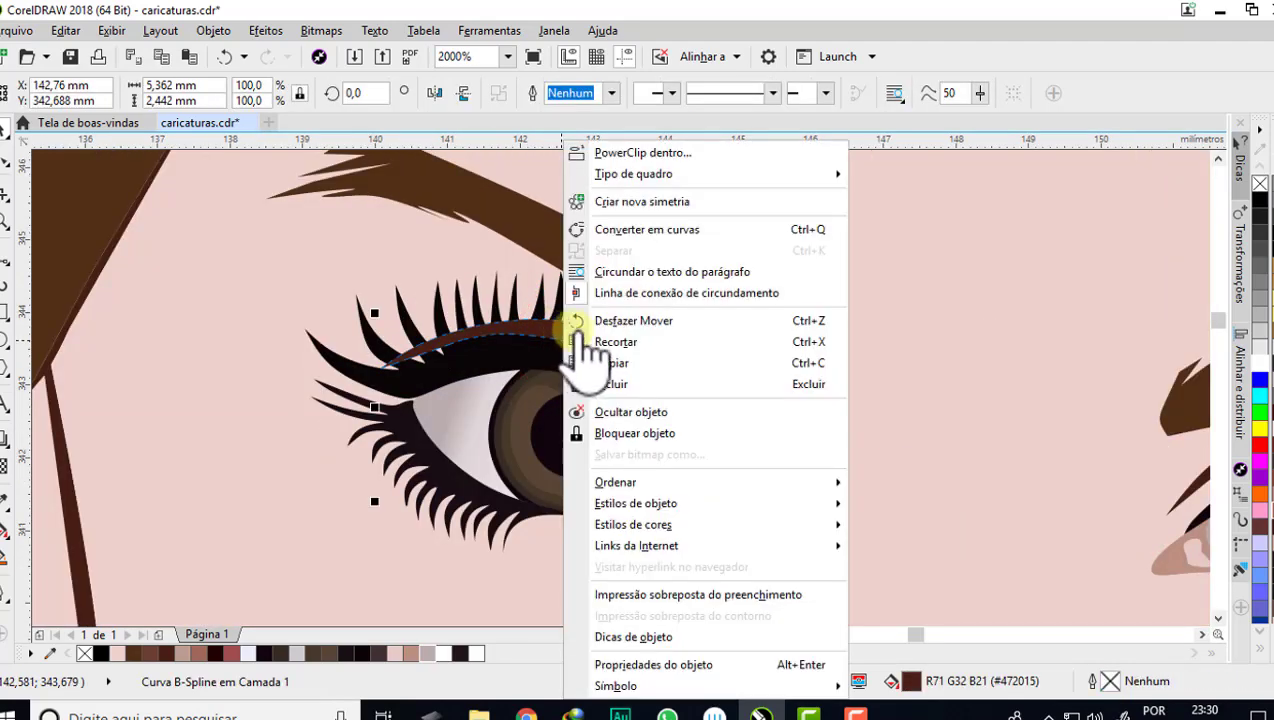
mouse_move(616, 482)
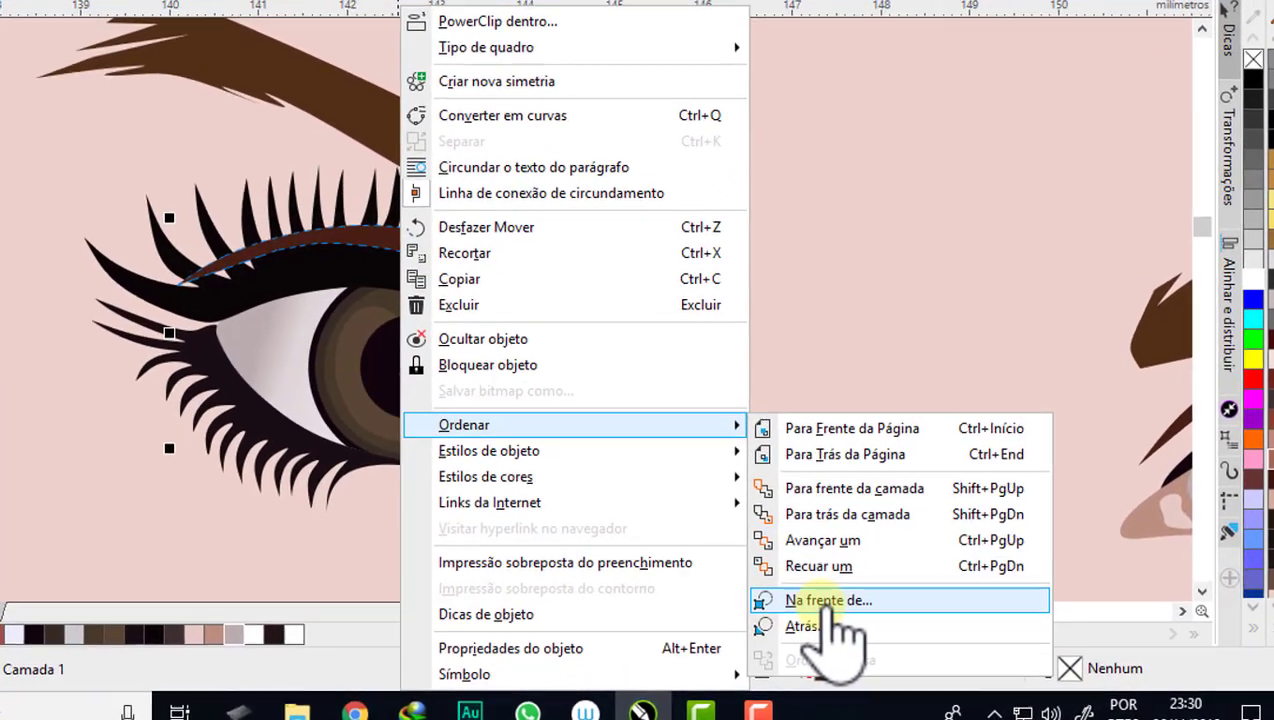
left_click(910, 625)
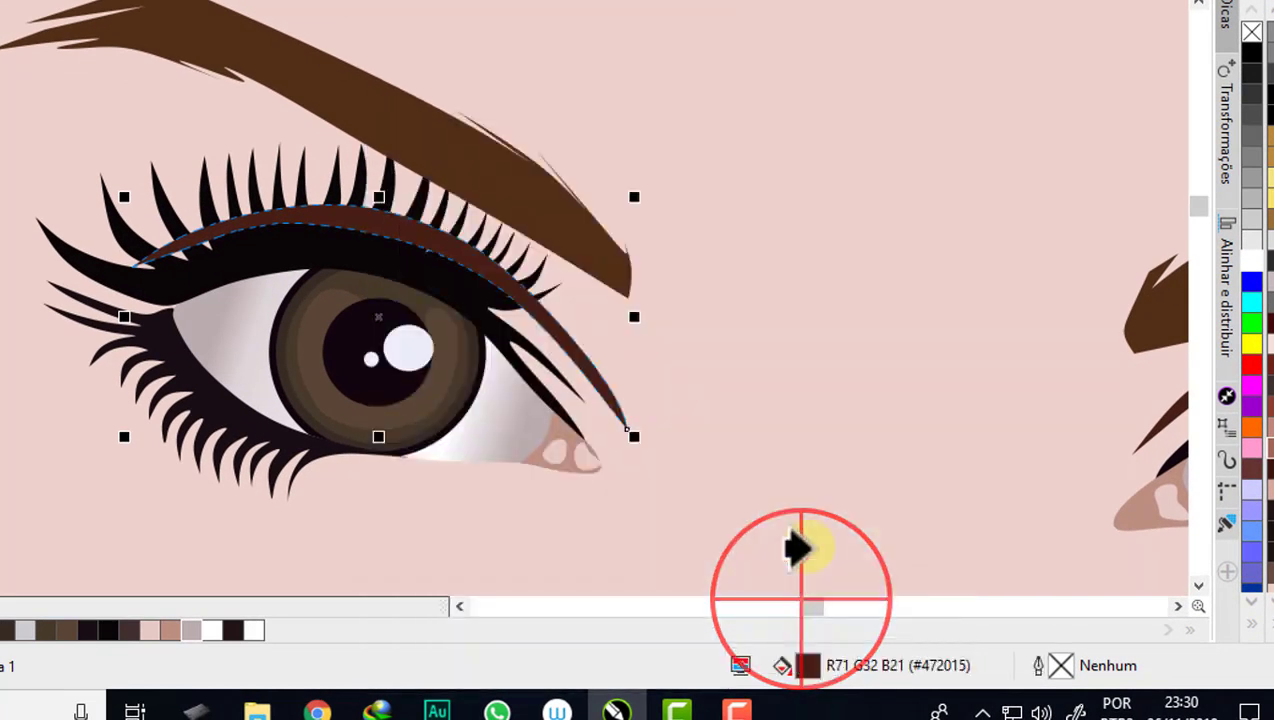
left_click(838, 180)
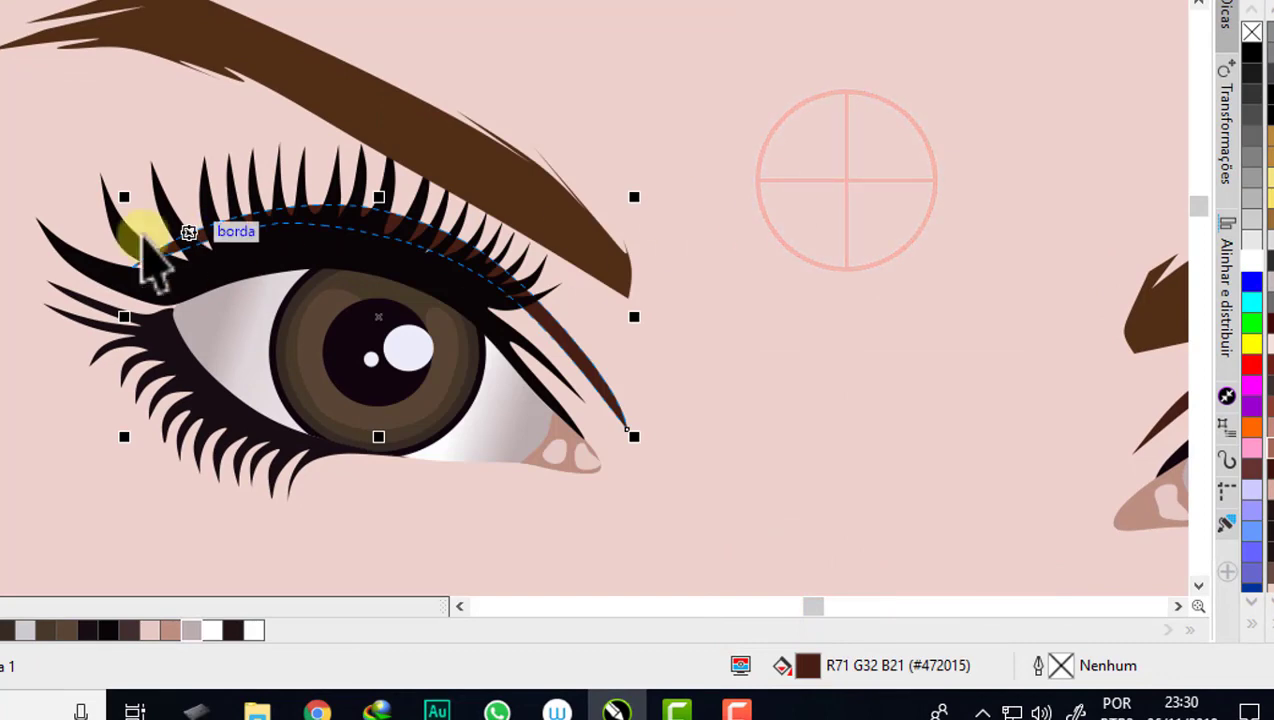
left_click(8, 215)
scroll(157, 195, "down", 3)
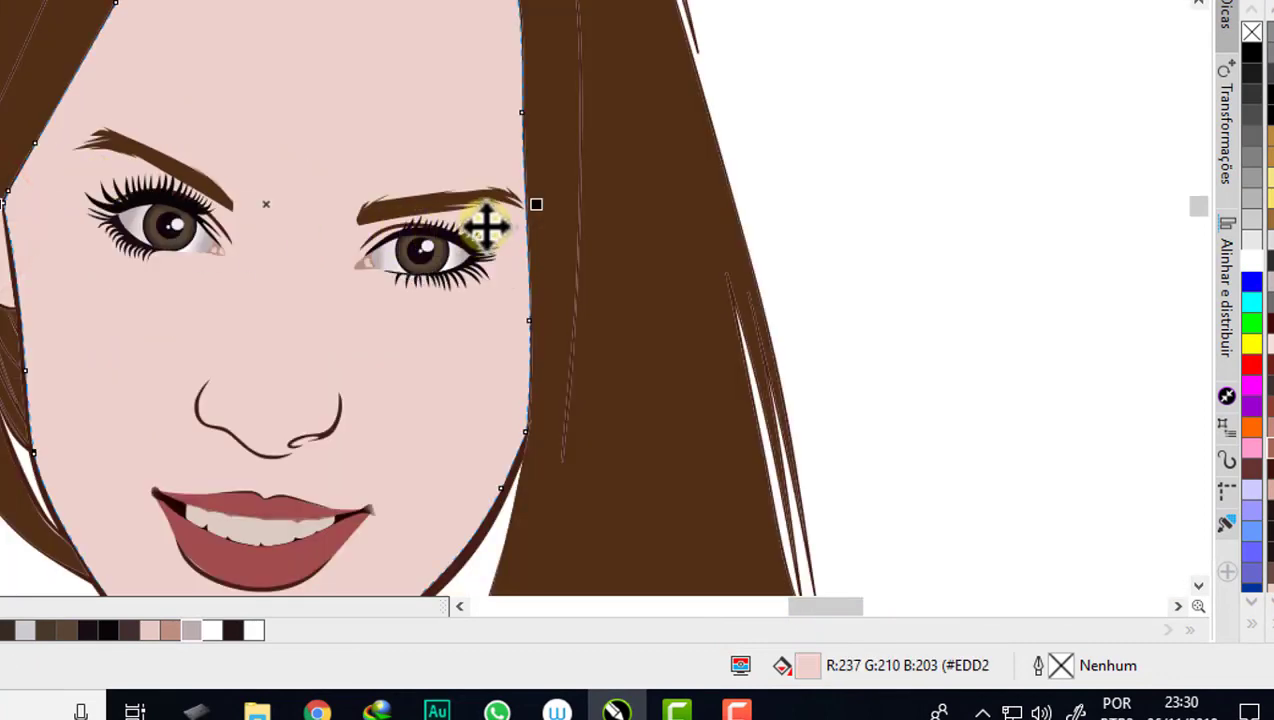
scroll(483, 222, "up", 2)
scroll(446, 247, "down", 2)
scroll(405, 160, "down", 2)
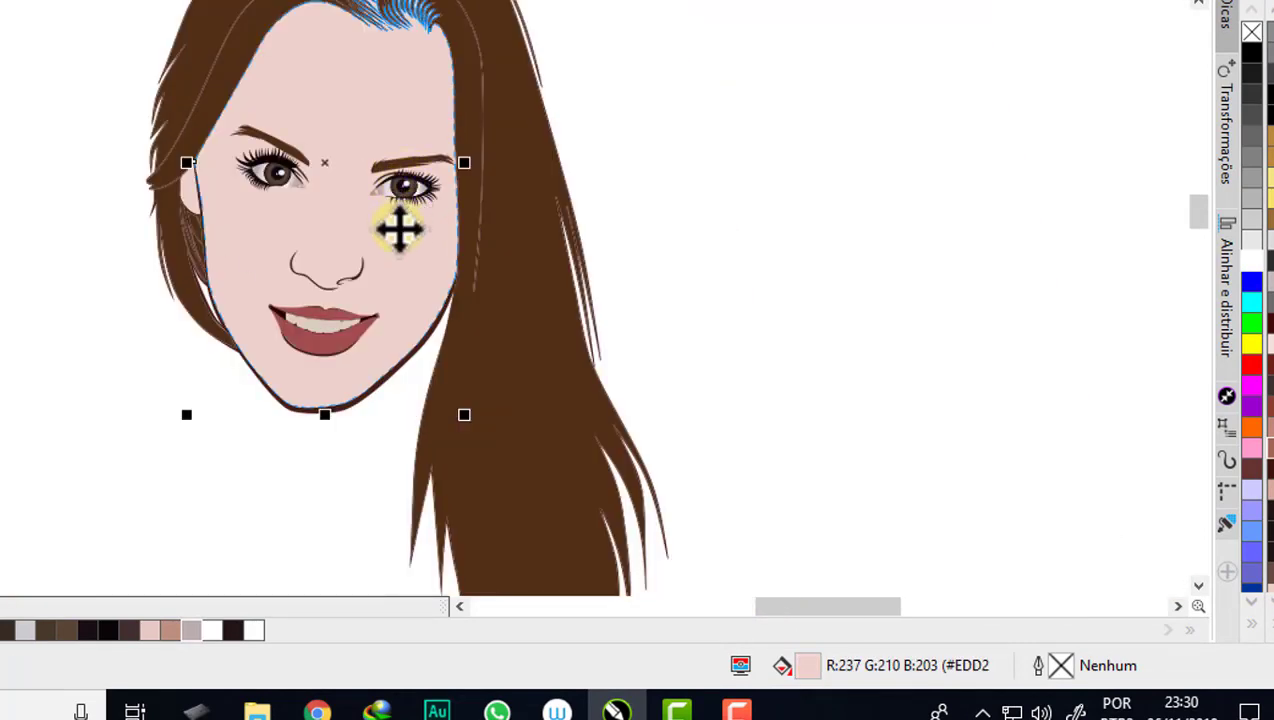
scroll(398, 228, "down", 1)
scroll(350, 160, "up", 2)
scroll(419, 321, "down", 2)
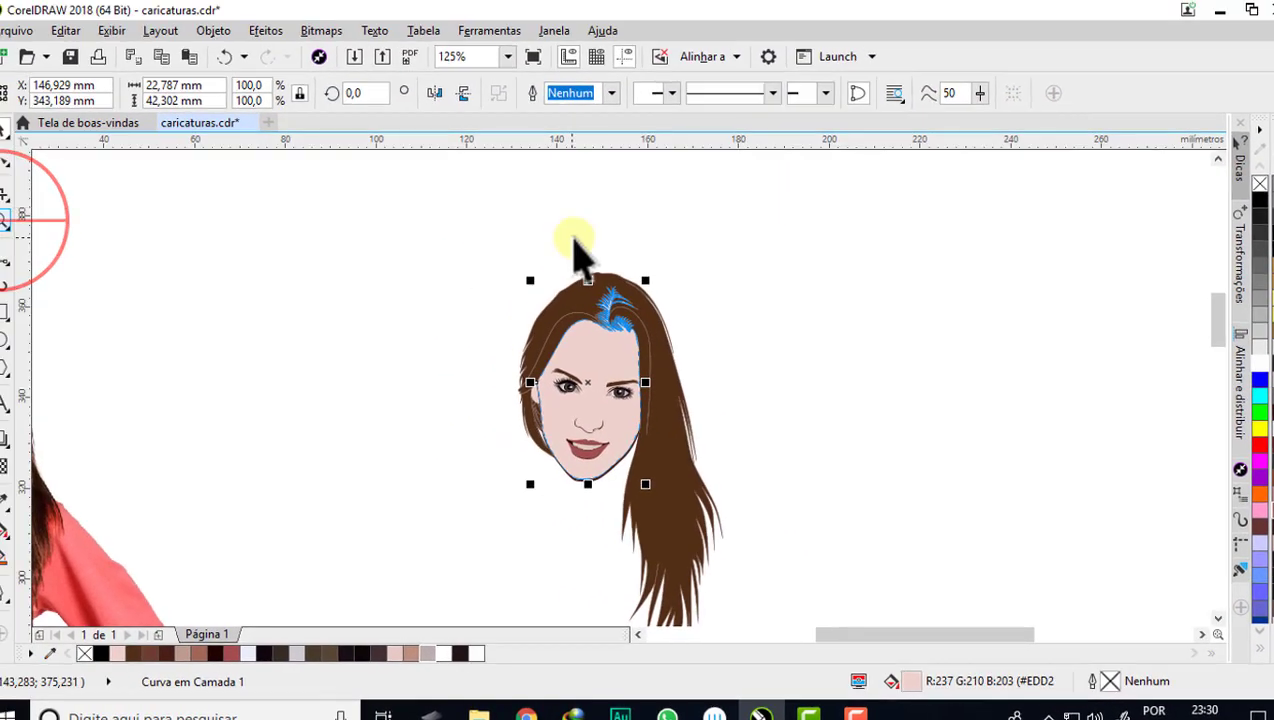
scroll(565, 245, "down", 2)
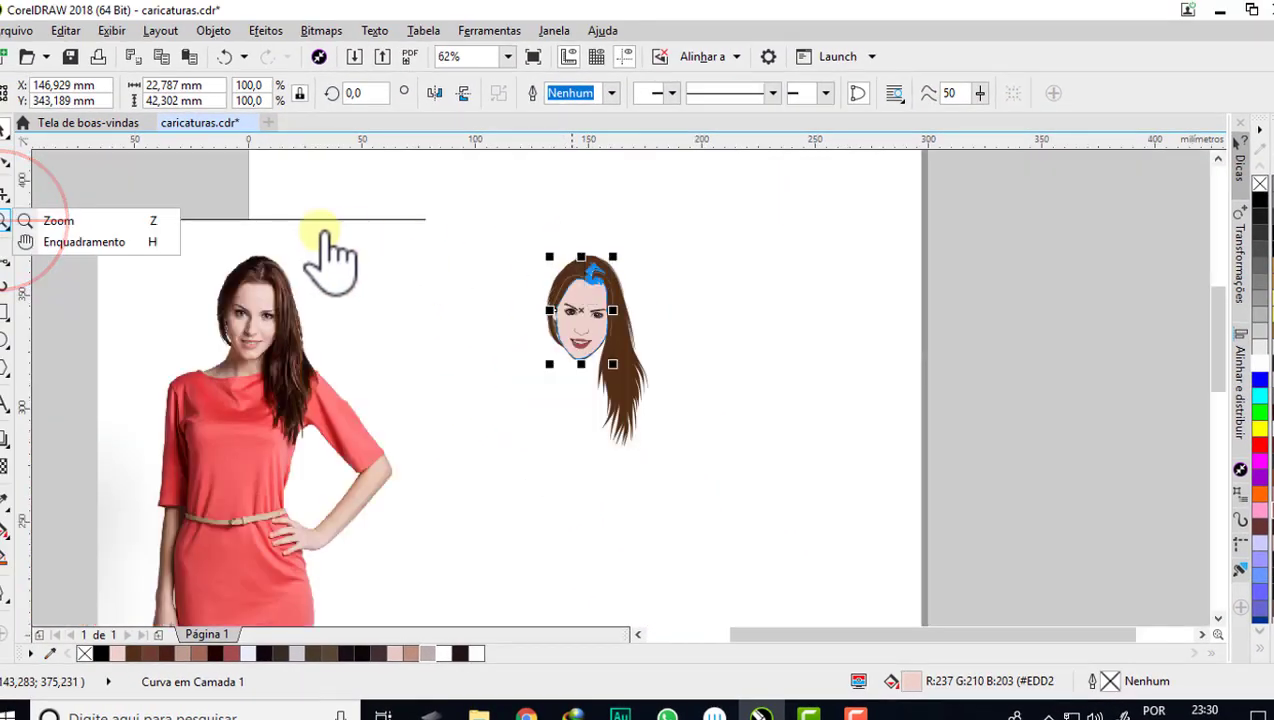
- Zoom onto the caricature head and view it in Full-Screen Preview, twice
left_click(57, 220)
mouse_move(508, 228)
left_mouse_down()
mouse_move(670, 456)
mouse_move(667, 445)
left_mouse_up()
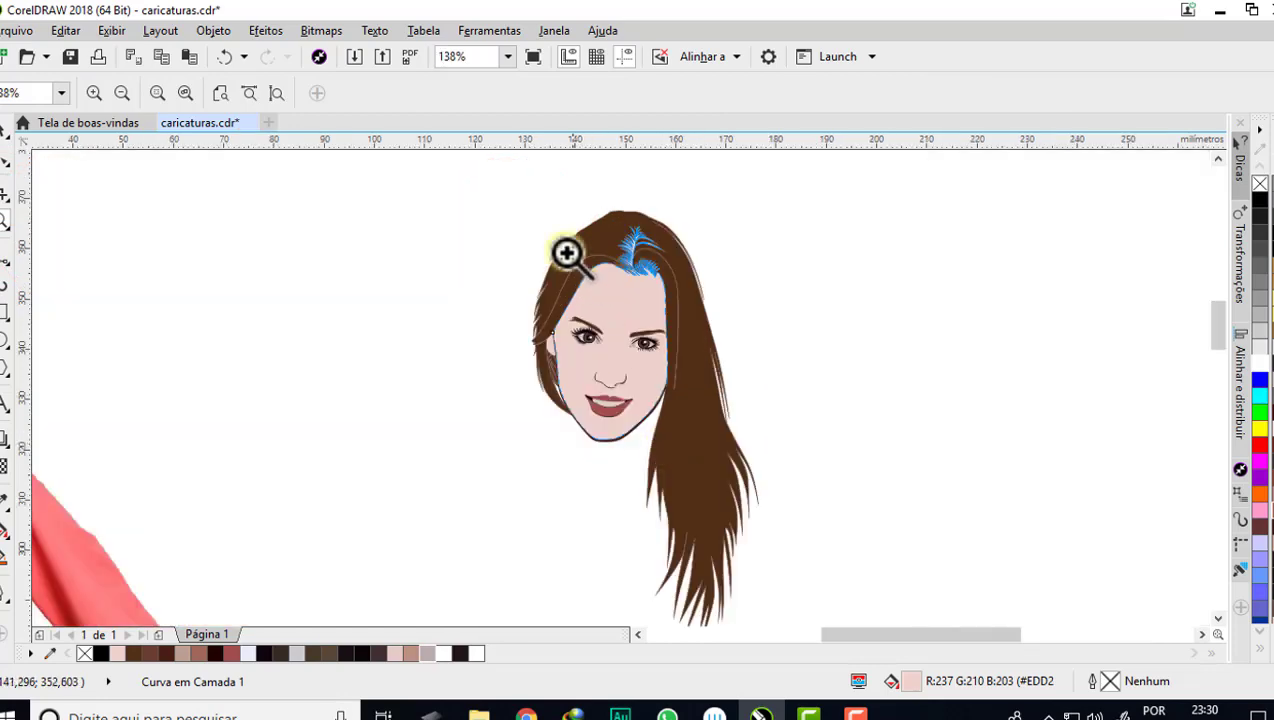
left_click_drag(491, 190, 774, 591)
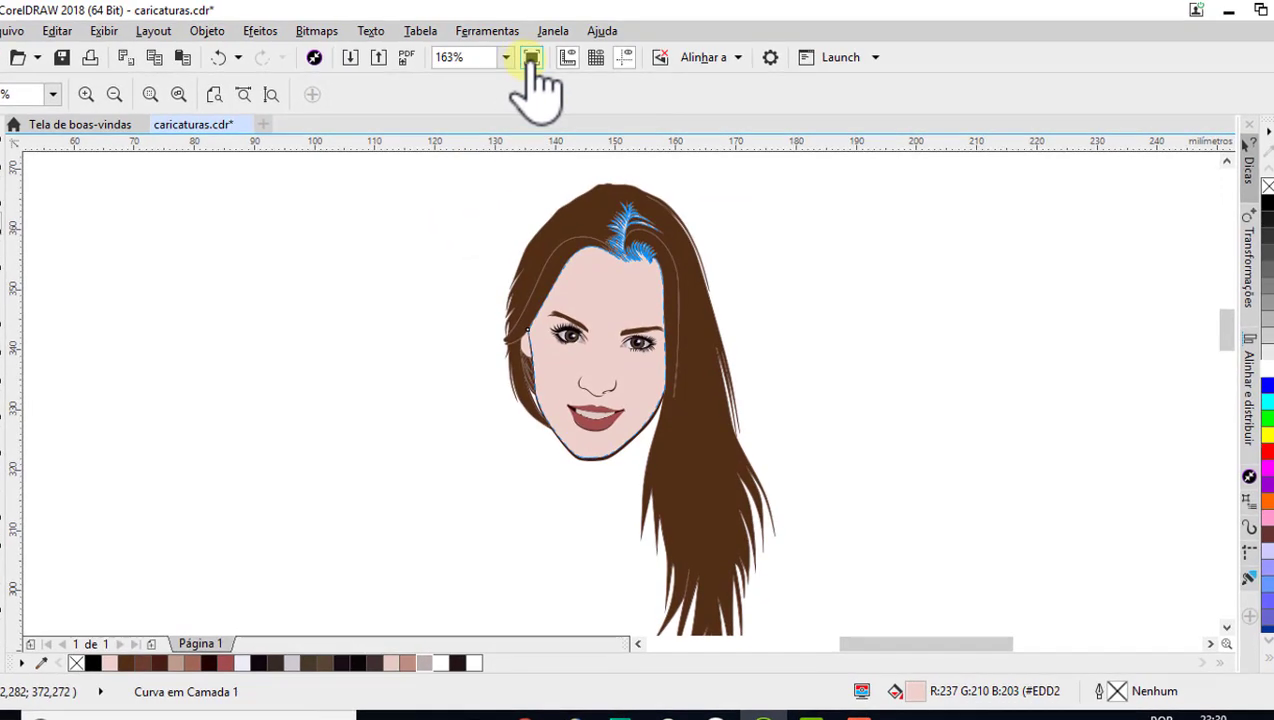
left_click(528, 57)
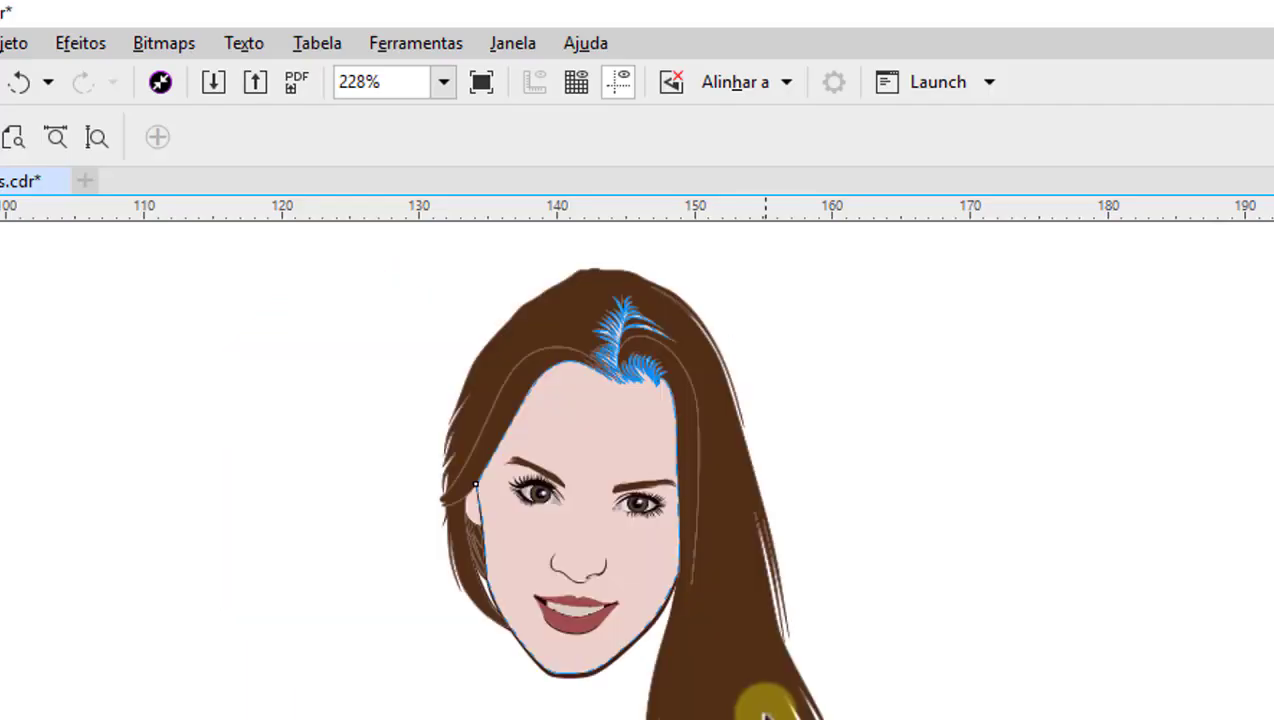
left_click(574, 378)
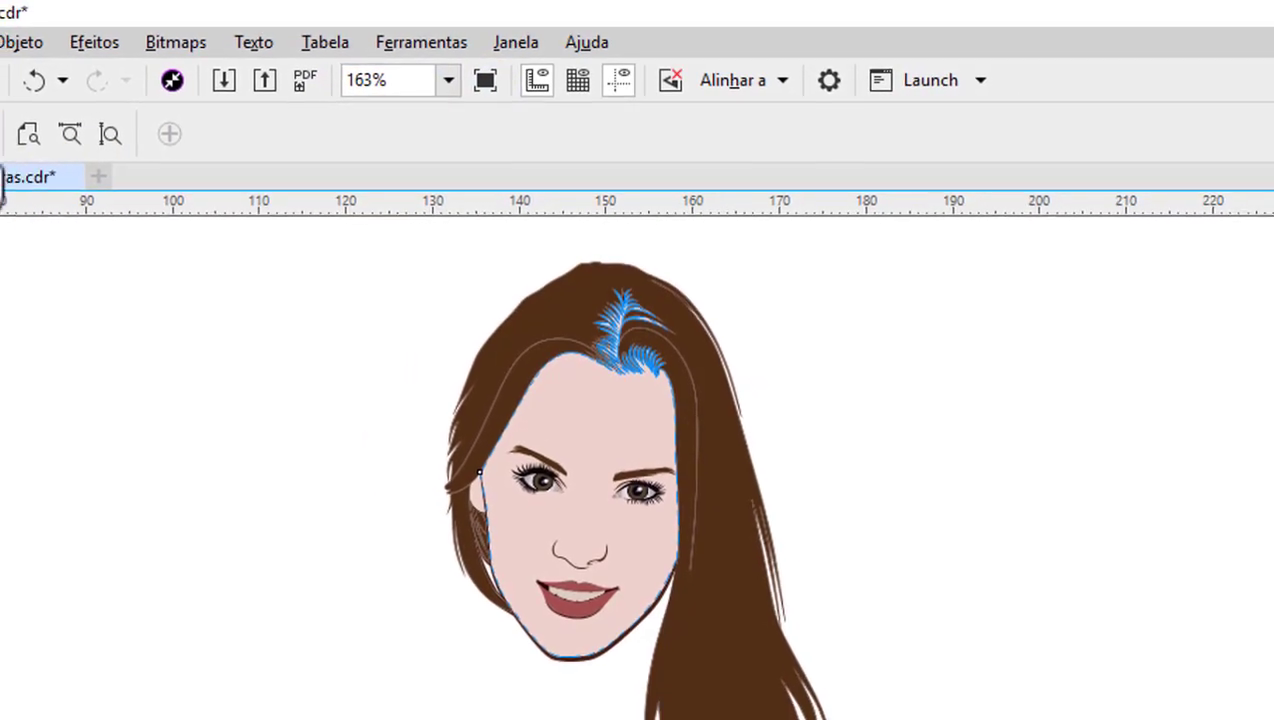
left_click_drag(437, 215, 762, 602)
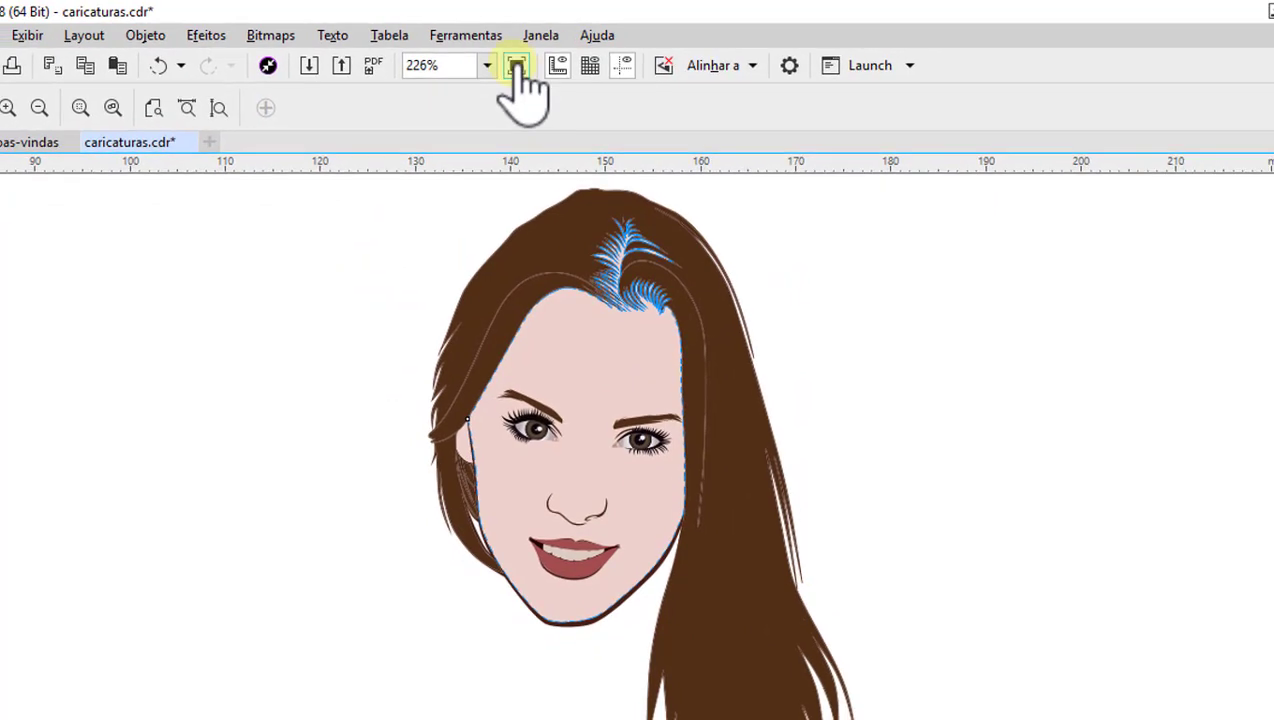
left_click(516, 66)
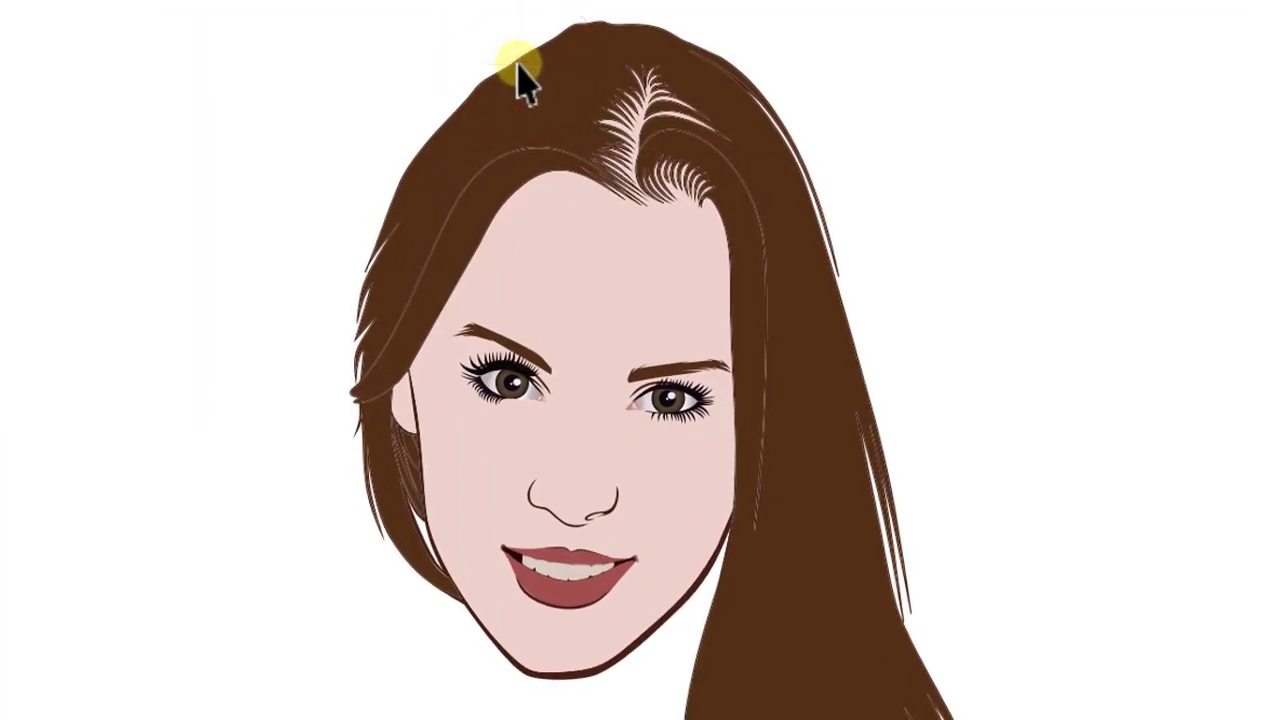